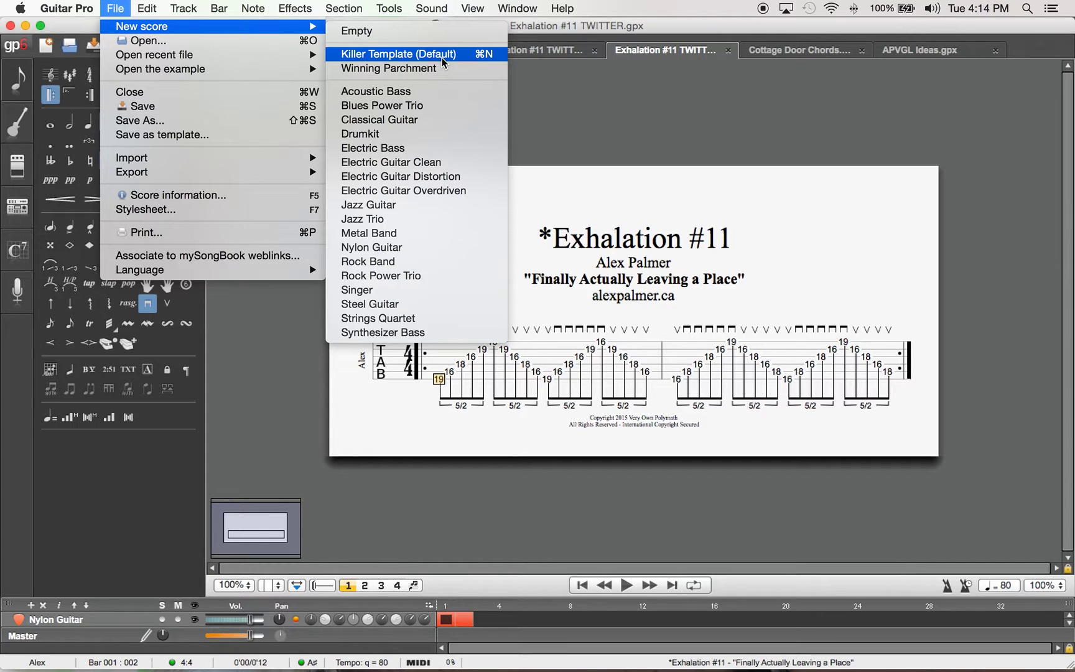
# - Create a new score from the Killer Template (Default) and look over its page from the title to the copyright footer
pyautogui.click(443, 60)
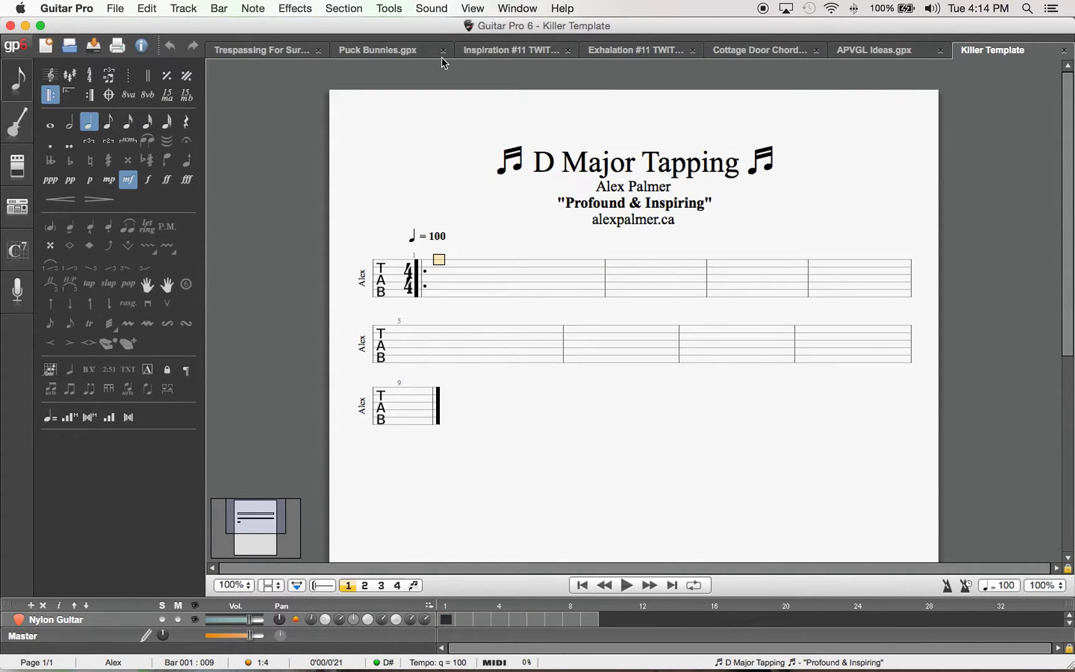
pyautogui.scroll(-10, 364, 175)
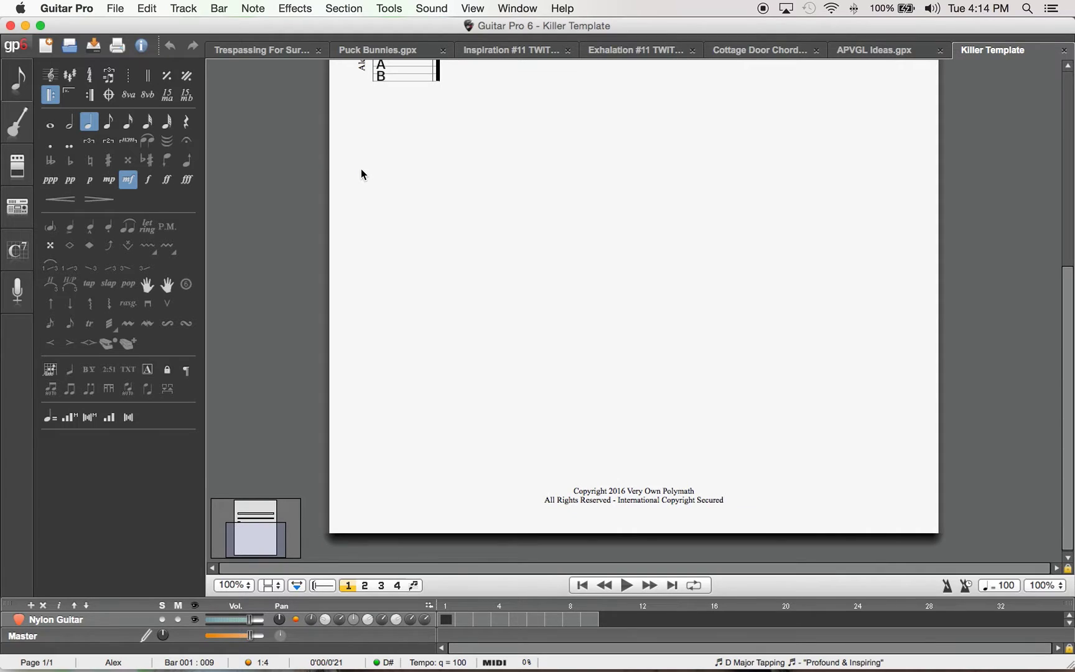
pyautogui.scroll(10, 364, 174)
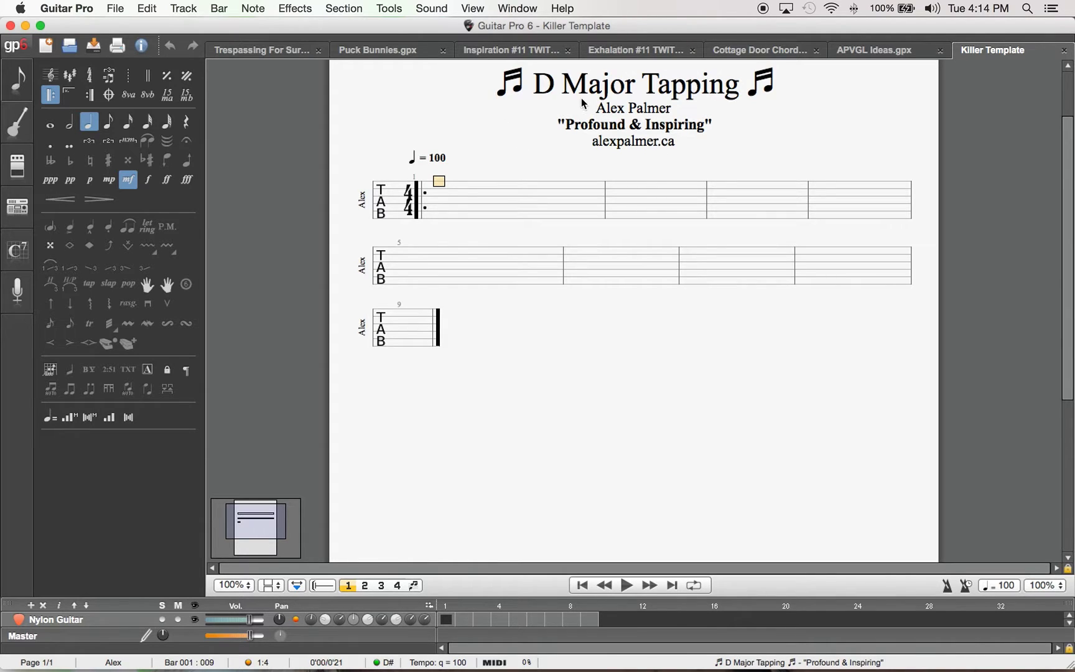
pyautogui.scroll(-6, 411, 129)
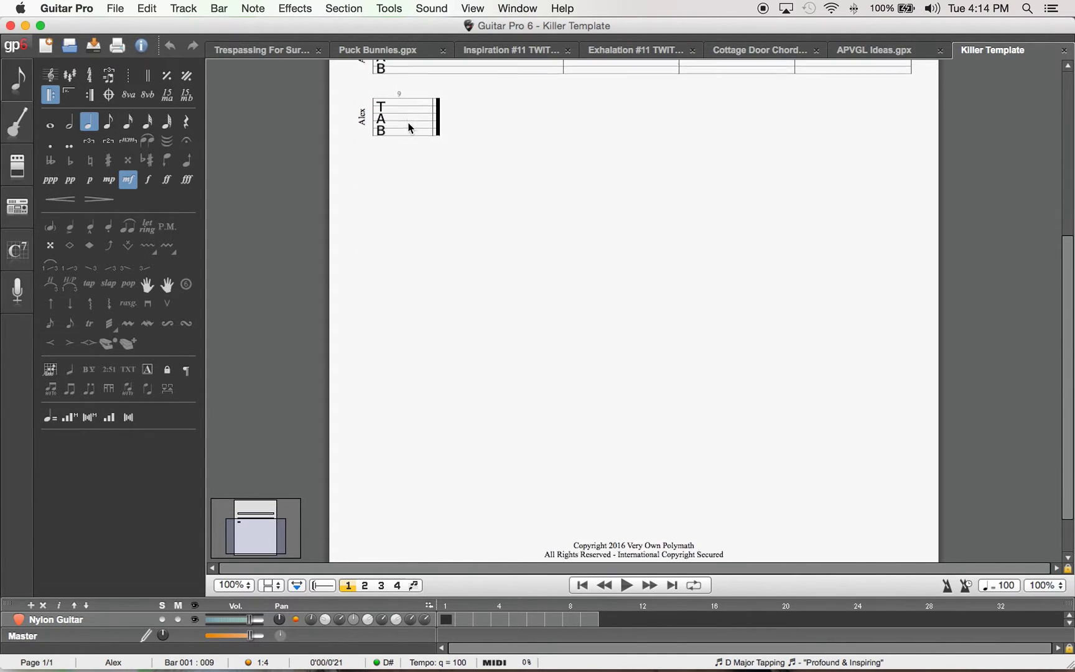
pyautogui.scroll(10, 411, 163)
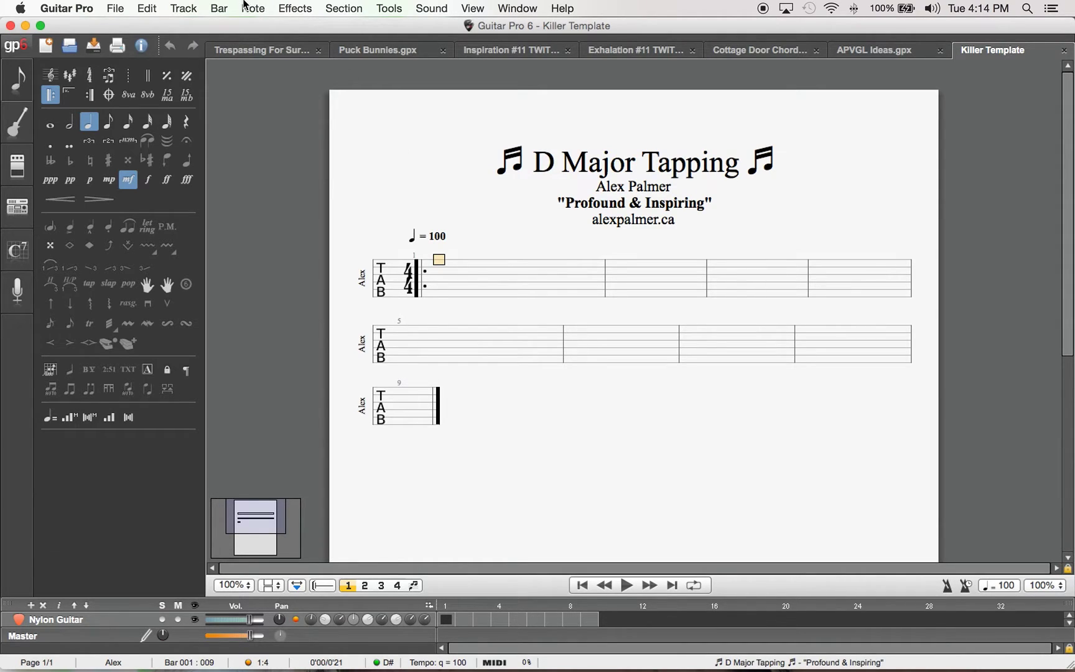
pyautogui.click(441, 297)
pyautogui.write('3')
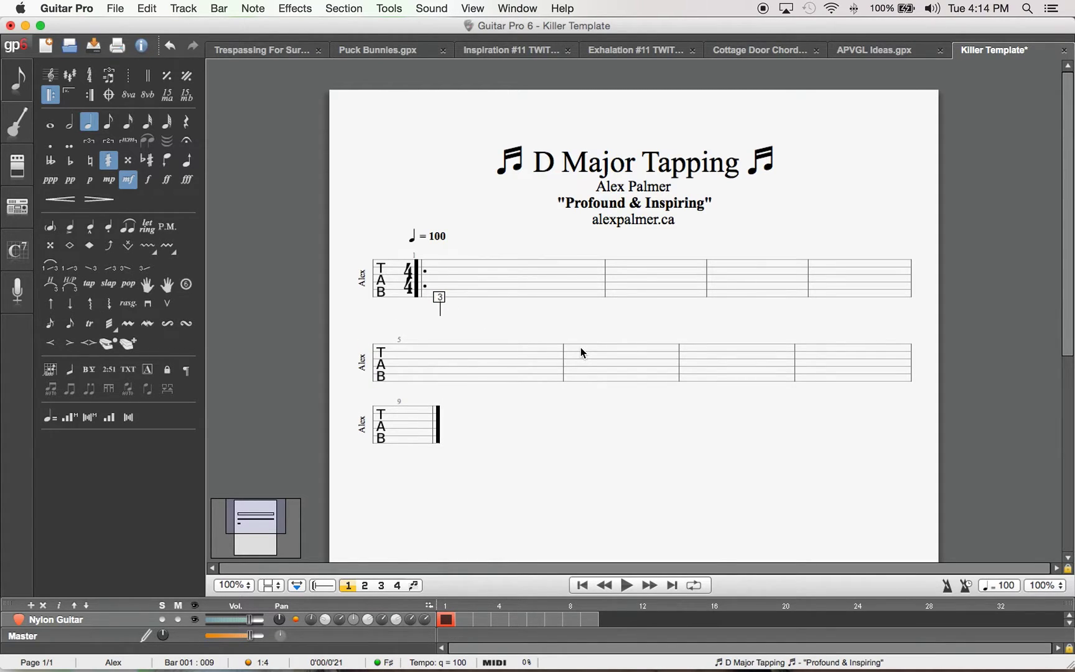
pyautogui.press('Delete')
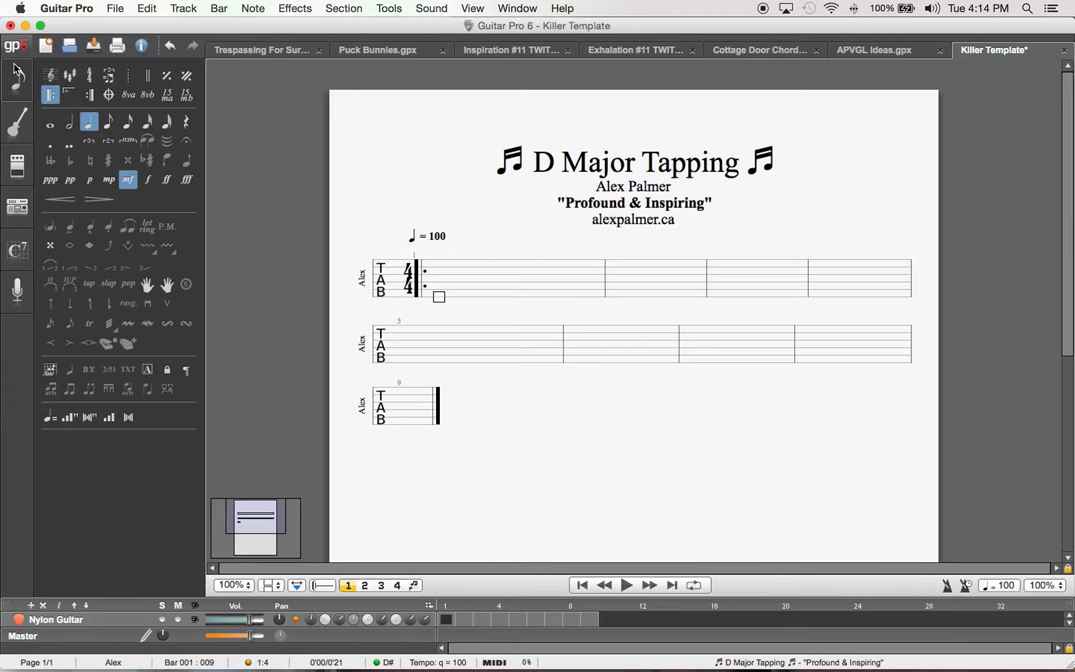
# - Apply the Standard (E A D G B E) tuning to the Nylon Guitar track and return to the notation tools
pyautogui.click(25, 132)
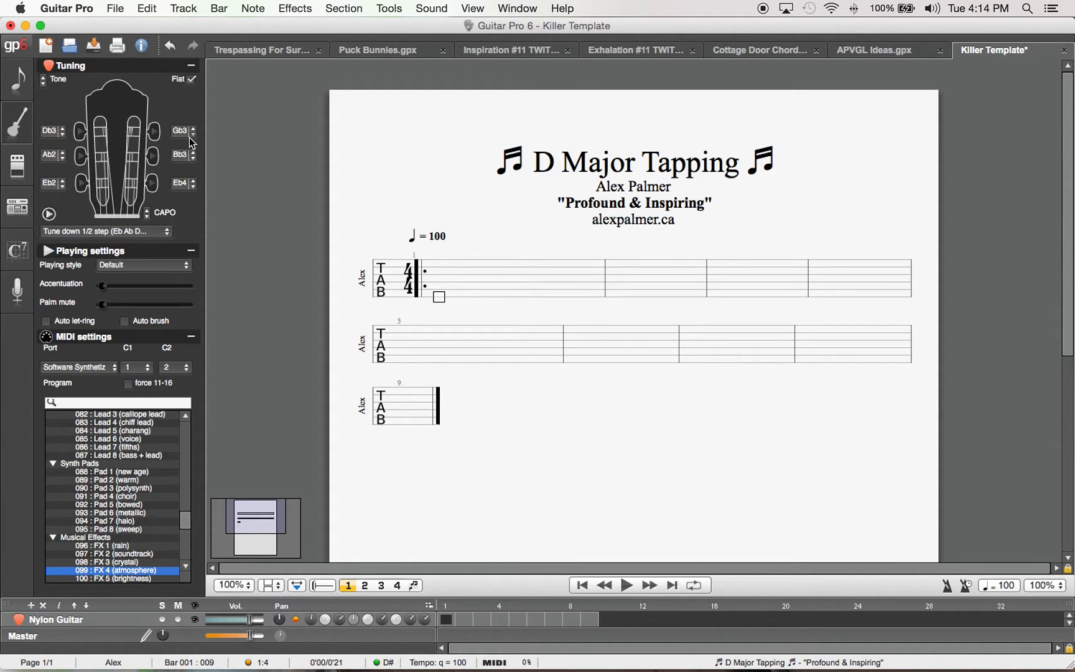
pyautogui.click(166, 234)
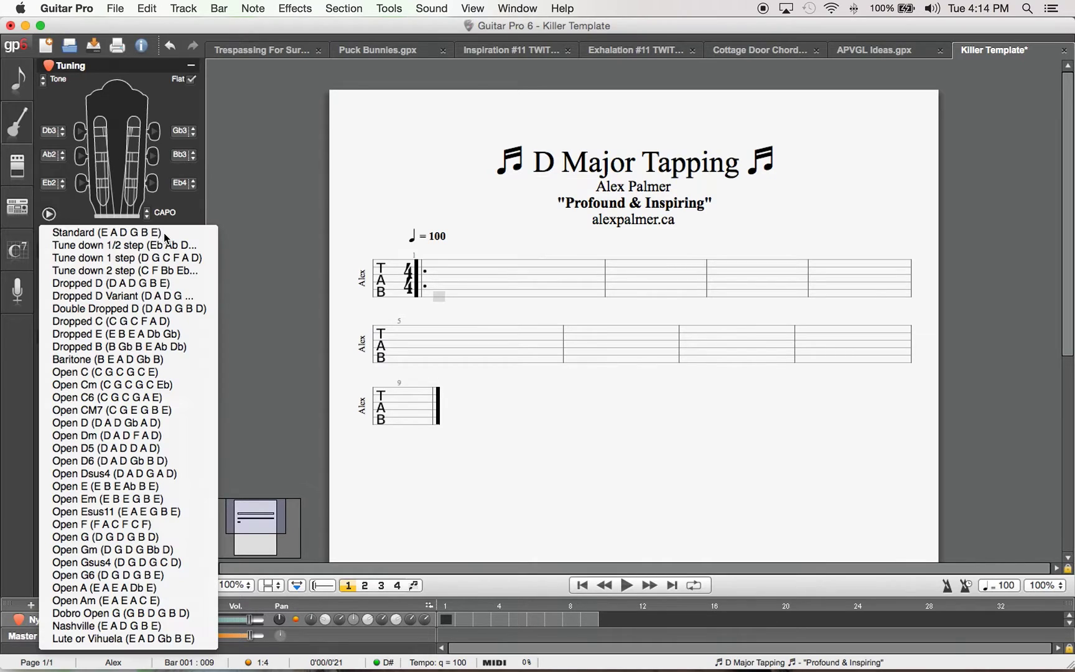
pyautogui.click(117, 235)
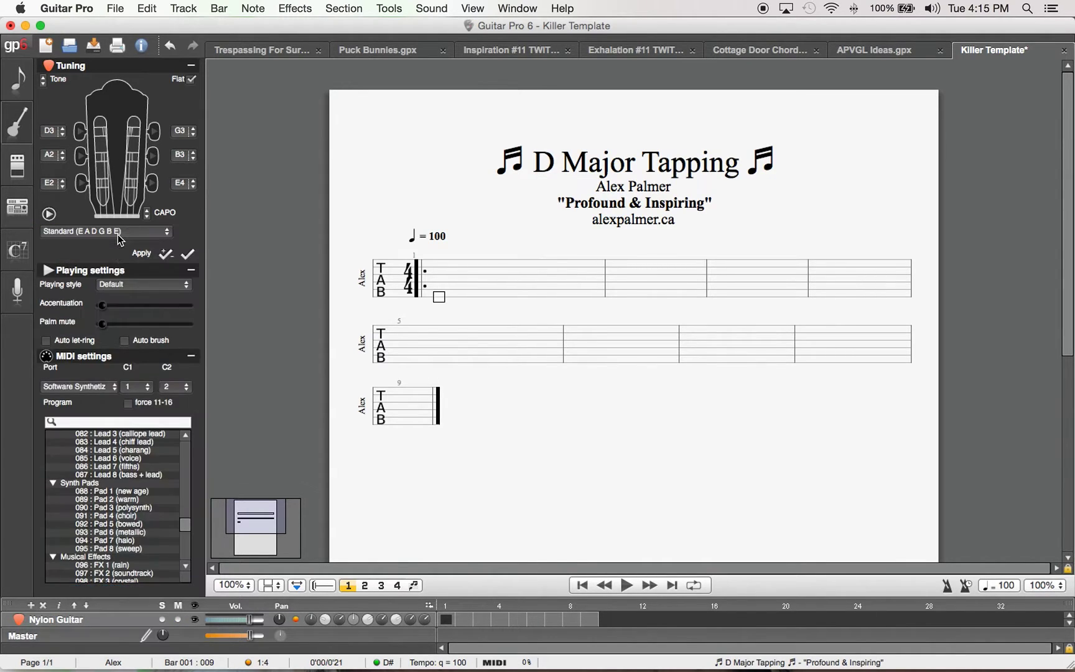
pyautogui.click(193, 254)
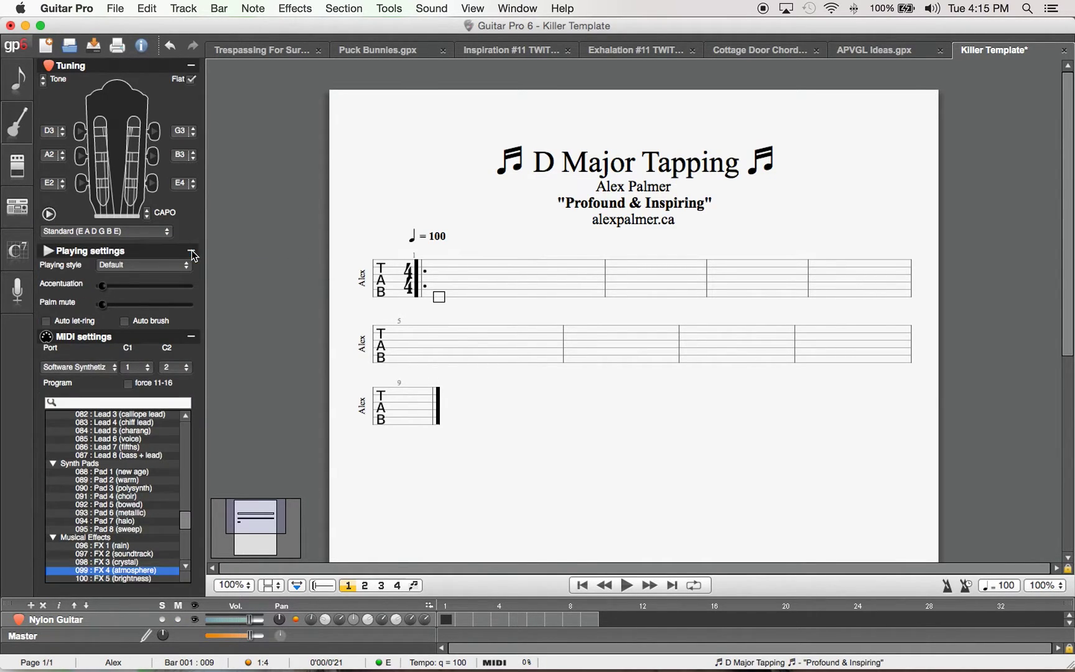
pyautogui.click(13, 82)
# - Enter beat 1 of bar 1 as sixteenth notes: fret 3 on string 6, frets 2 and 5 on string 5, fret 4 on string 4
pyautogui.click(437, 298)
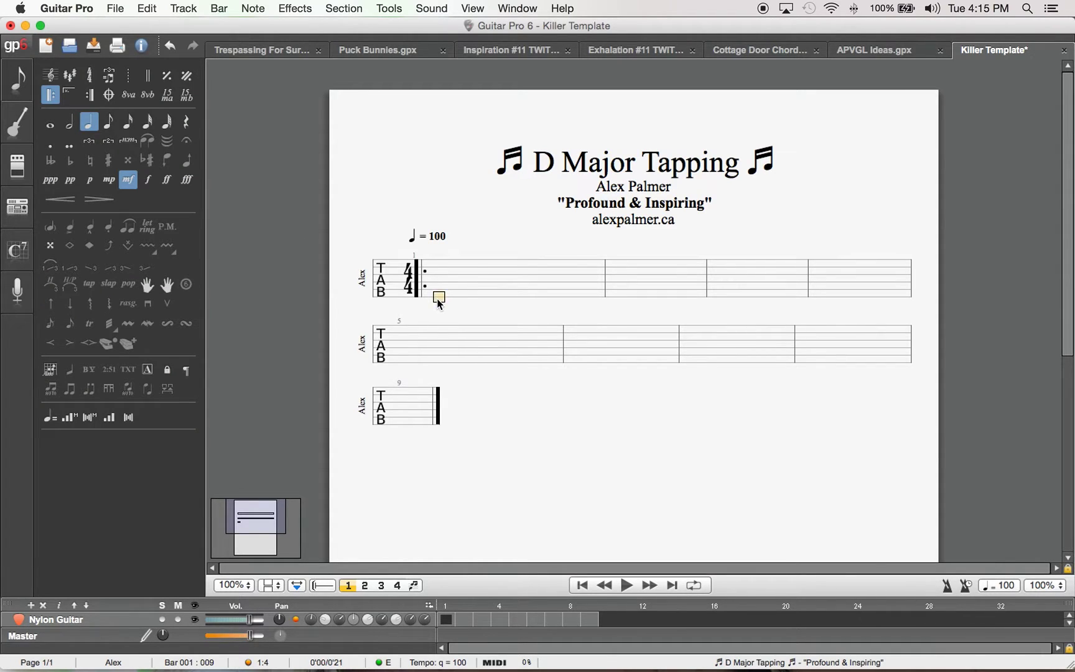
pyautogui.write('3')
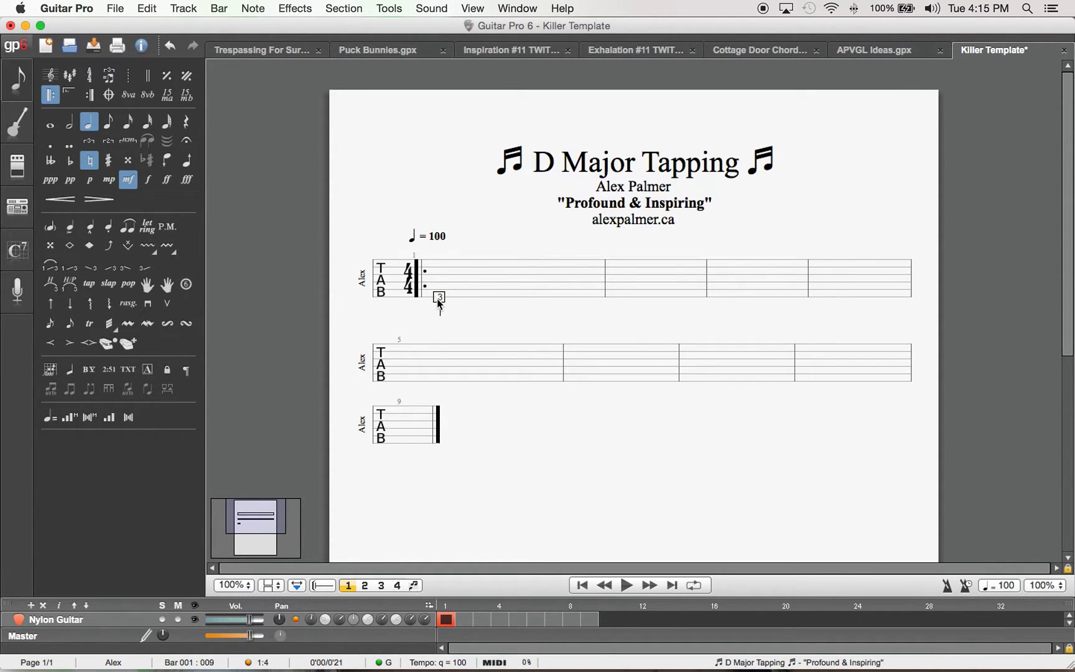
pyautogui.press('-')
pyautogui.press('-')
pyautogui.press('Right')
pyautogui.press('Up')
pyautogui.write('2')
pyautogui.press('Right')
pyautogui.write('5')
pyautogui.press('Right')
pyautogui.press('Up')
pyautogui.write('4')
# - Add beat 2 of bar 1 as sixteenth notes ascending from string 4 to string 1: frets 5, 4, 3, 2
pyautogui.press('Right')
pyautogui.write('5')
pyautogui.press('Right')
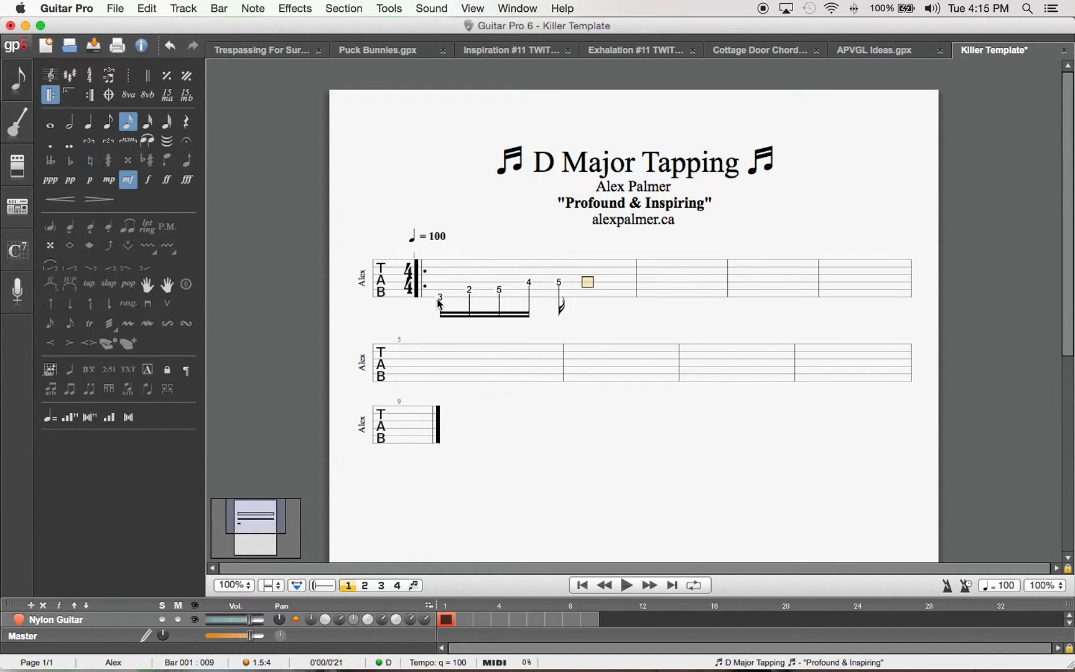
pyautogui.press('Up')
pyautogui.write('4')
pyautogui.press('Right')
pyautogui.press('Up')
pyautogui.write('3')
pyautogui.press('Right')
pyautogui.press('Up')
pyautogui.write('2')
# - Add beat 3 of bar 1 as sixteenth notes: frets 3 and 2 on string 1, fret 3 on string 2, fret 4 on string 3
pyautogui.press('Right')
pyautogui.write('3')
pyautogui.press('Right')
pyautogui.write('2')
pyautogui.press('Right')
pyautogui.press('Down')
pyautogui.write('3')
pyautogui.press('Right')
pyautogui.press('Down')
pyautogui.write('4')
# - Complete bar 1 with sixteenth notes for beat 4: frets 5 and 4 on string 4, then frets 5 and 2 on string 5
pyautogui.press('Right')
pyautogui.press('Down')
pyautogui.write('5')
pyautogui.press('Right')
pyautogui.write('4')
pyautogui.press('Right')
pyautogui.press('Down')
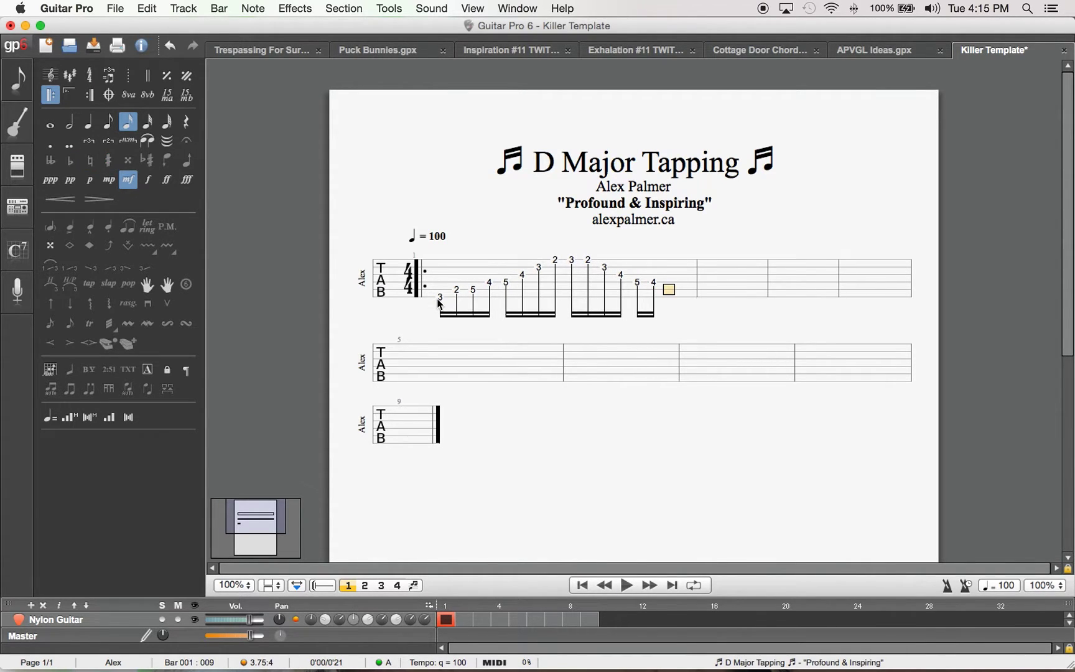
pyautogui.write('5')
pyautogui.press('Right')
pyautogui.write('2')
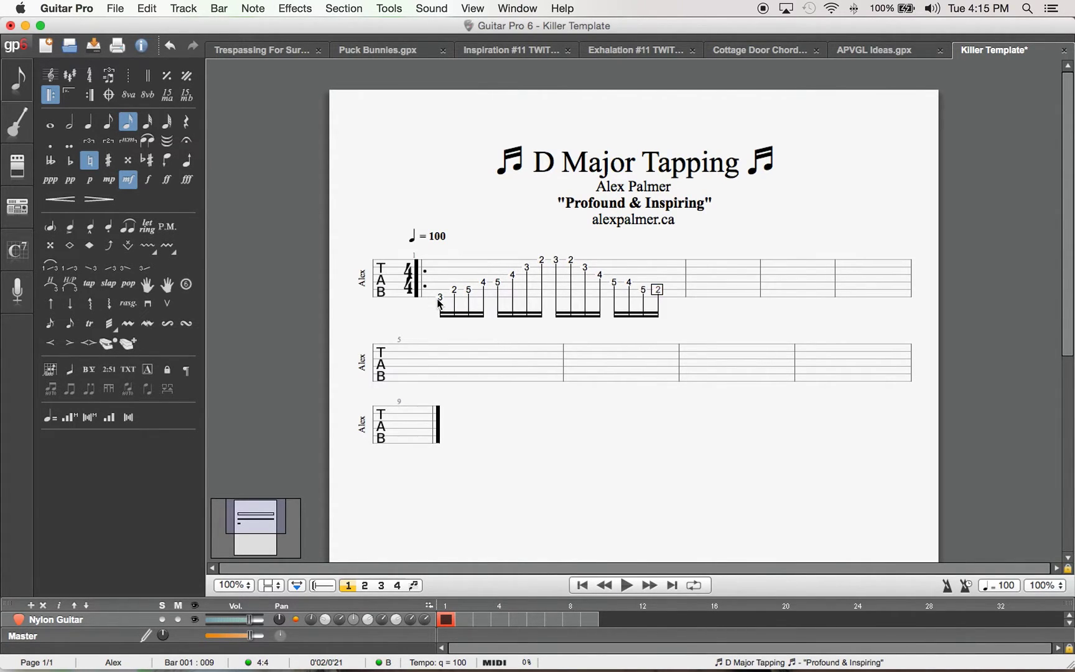
# - Play back bar 1 from its first note and stop at the start of bar 2
pyautogui.click(439, 299)
pyautogui.press('space')
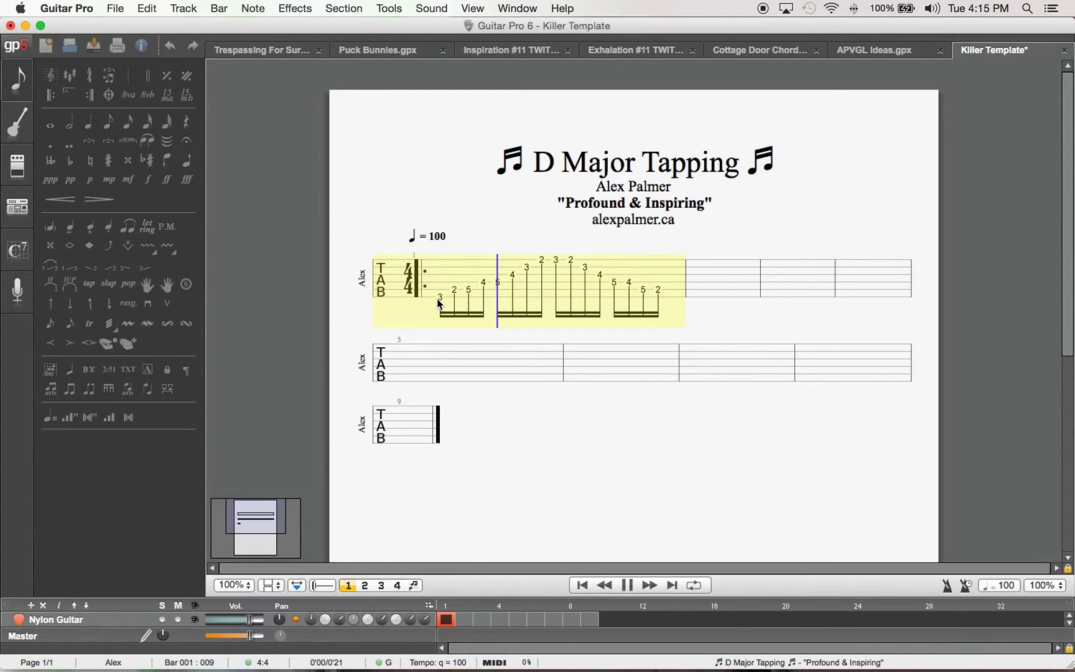
pyautogui.press('space')
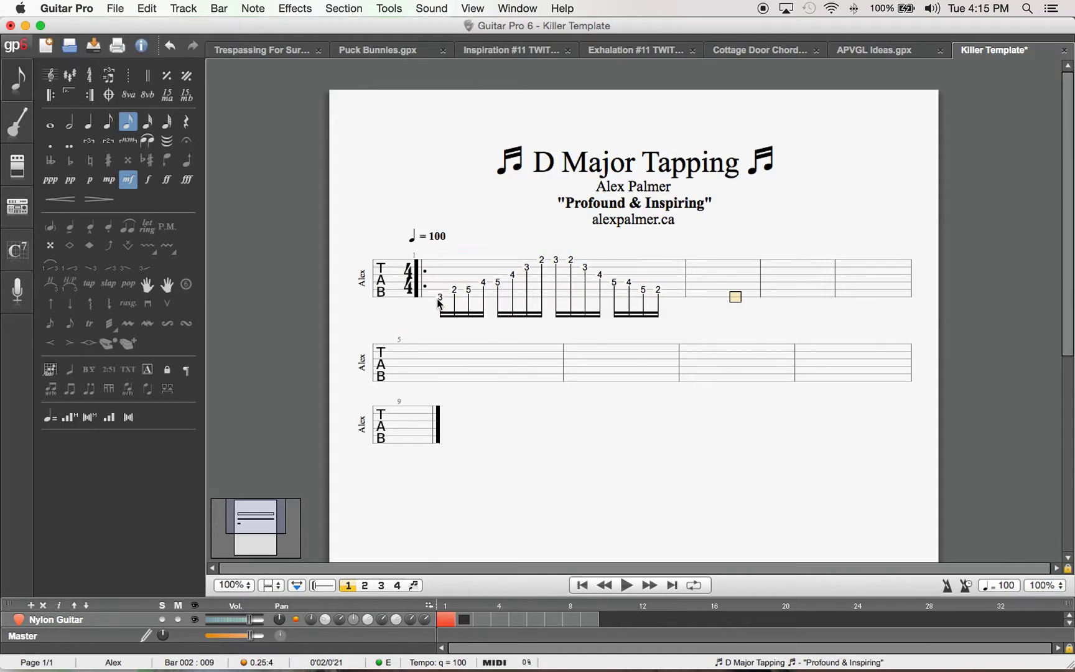
# - Copy the first nine notes of bar 1 and paste them at the start of bar 2
pyautogui.moveTo(440, 303); pyautogui.dragTo(553, 305)
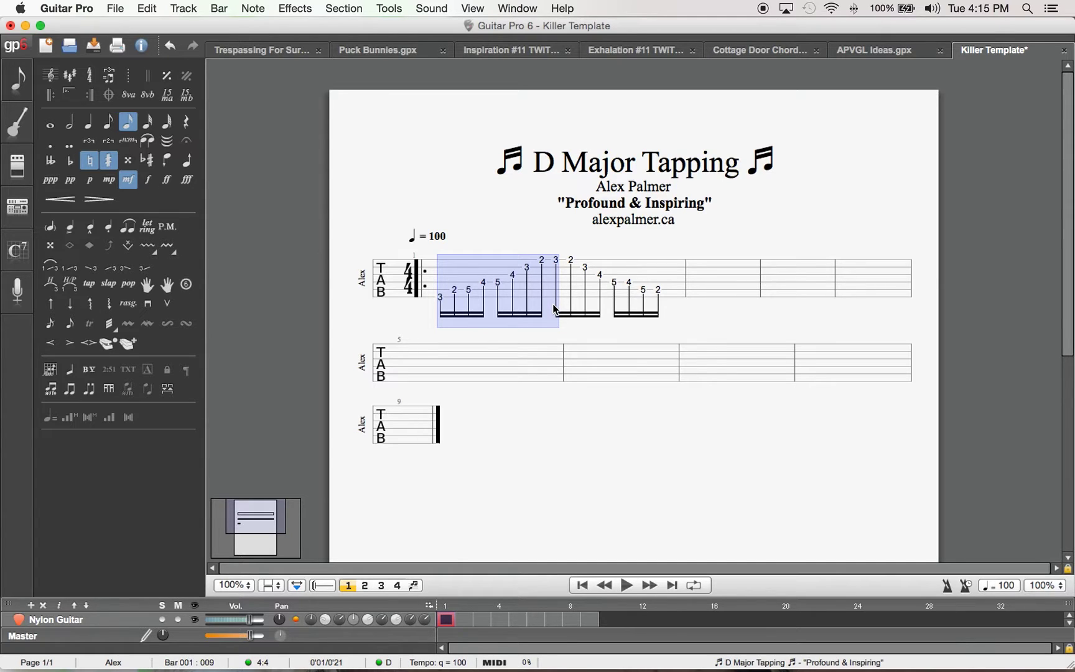
pyautogui.click(704, 290)
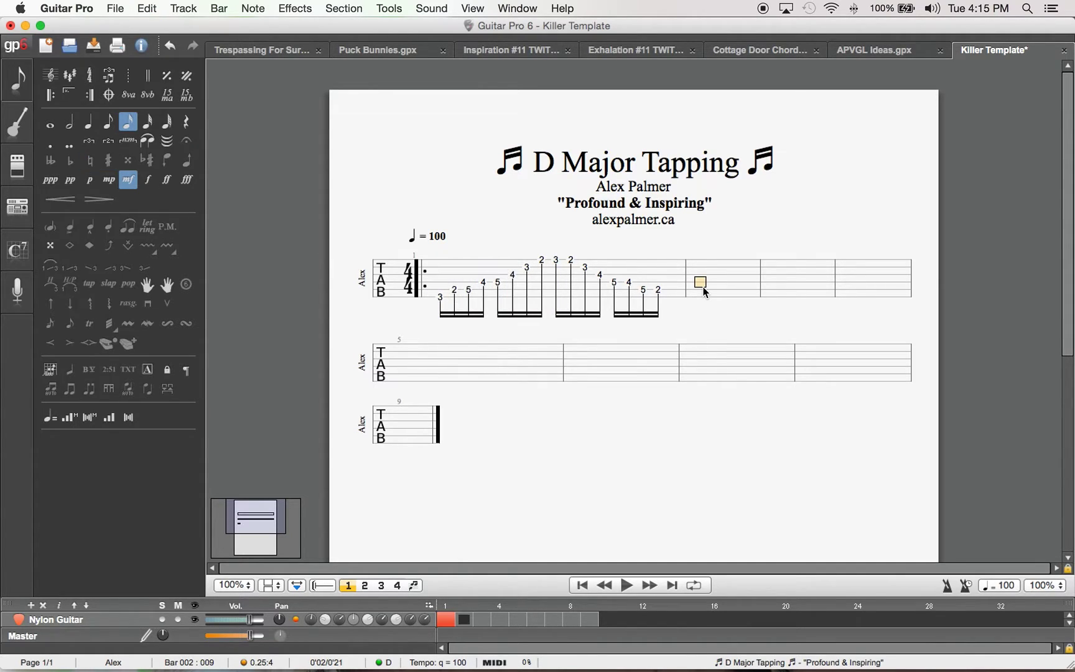
pyautogui.press('super+v')
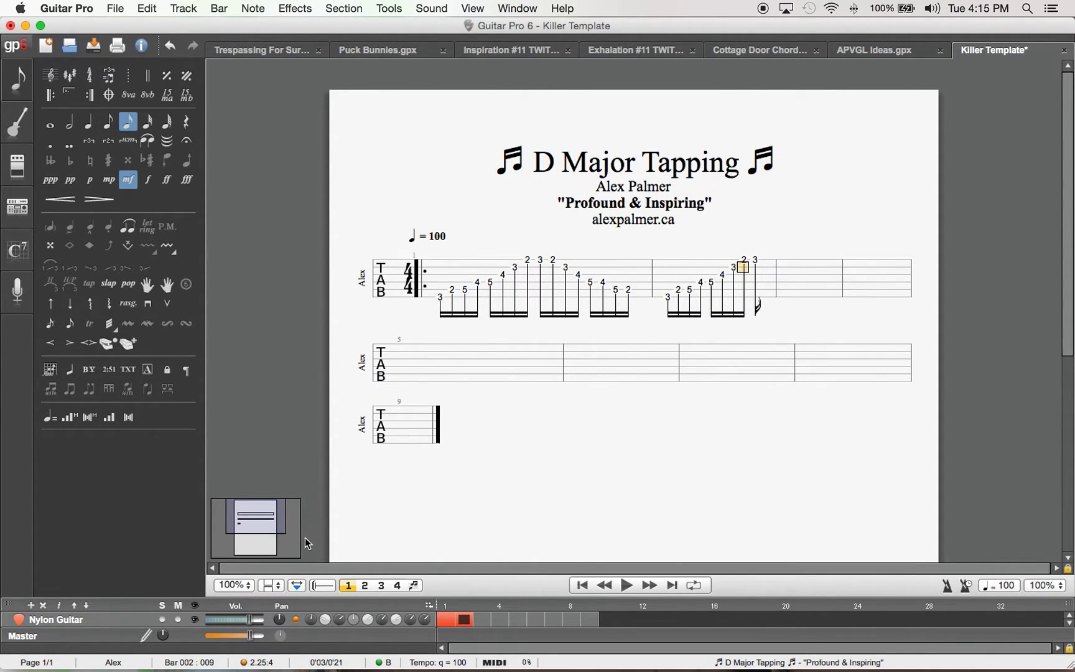
# - Turn on the layout adjustment handles and narrow bar 1 by shifting the barline between bars 1 and 2
pyautogui.click(298, 585)
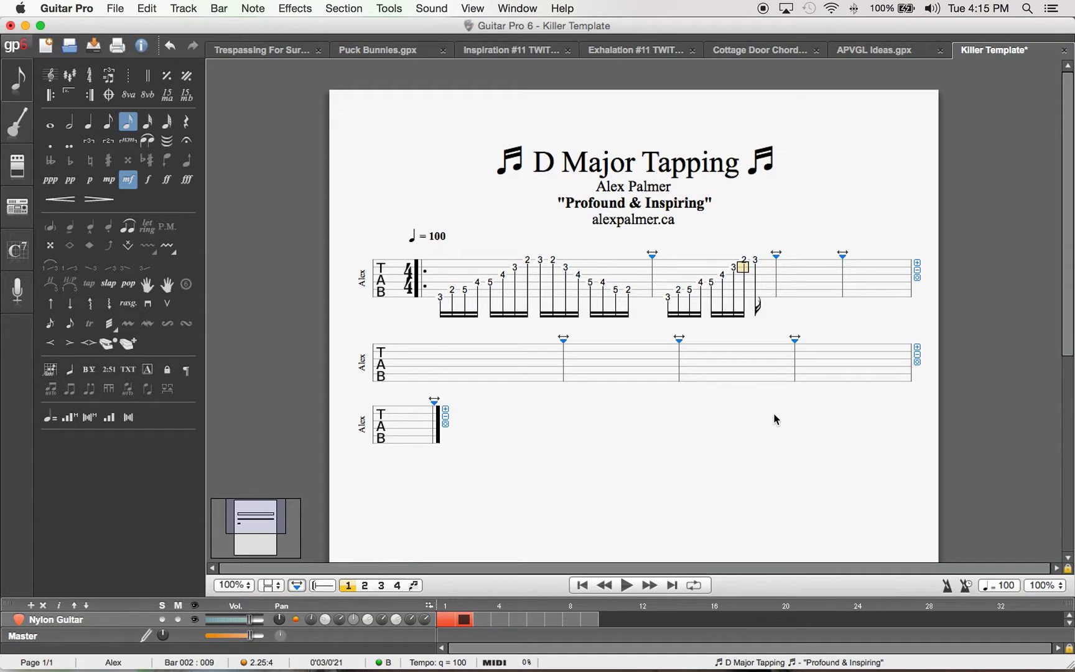
pyautogui.moveTo(655, 260); pyautogui.dragTo(608, 280)
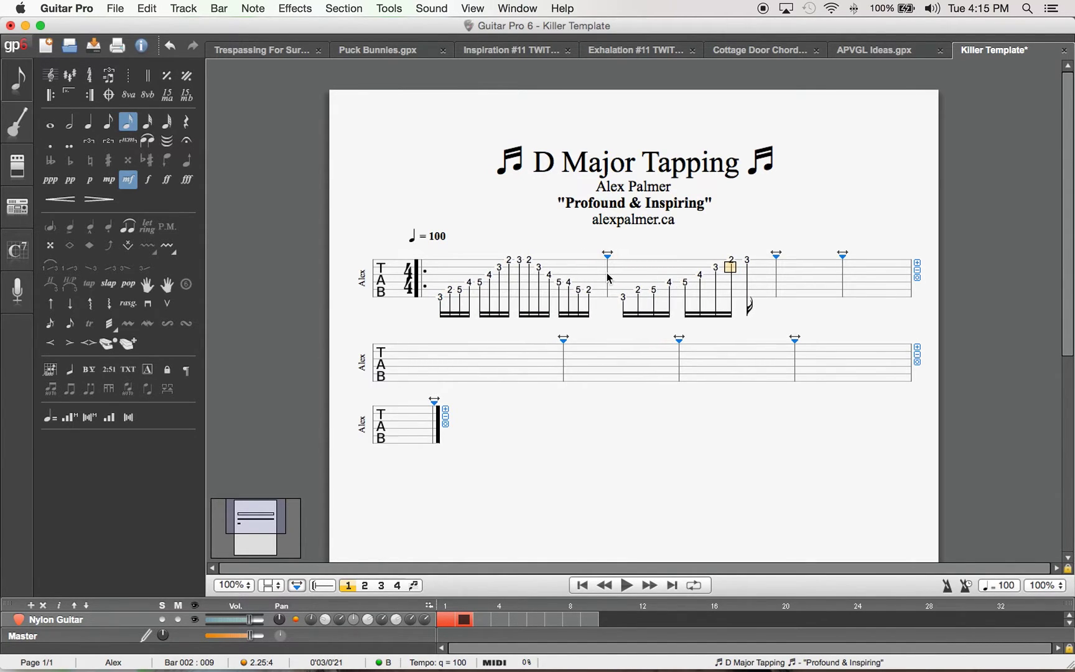
# - Reduce the first system to two bars, trying both fewer and more bars per line
pyautogui.click(918, 272)
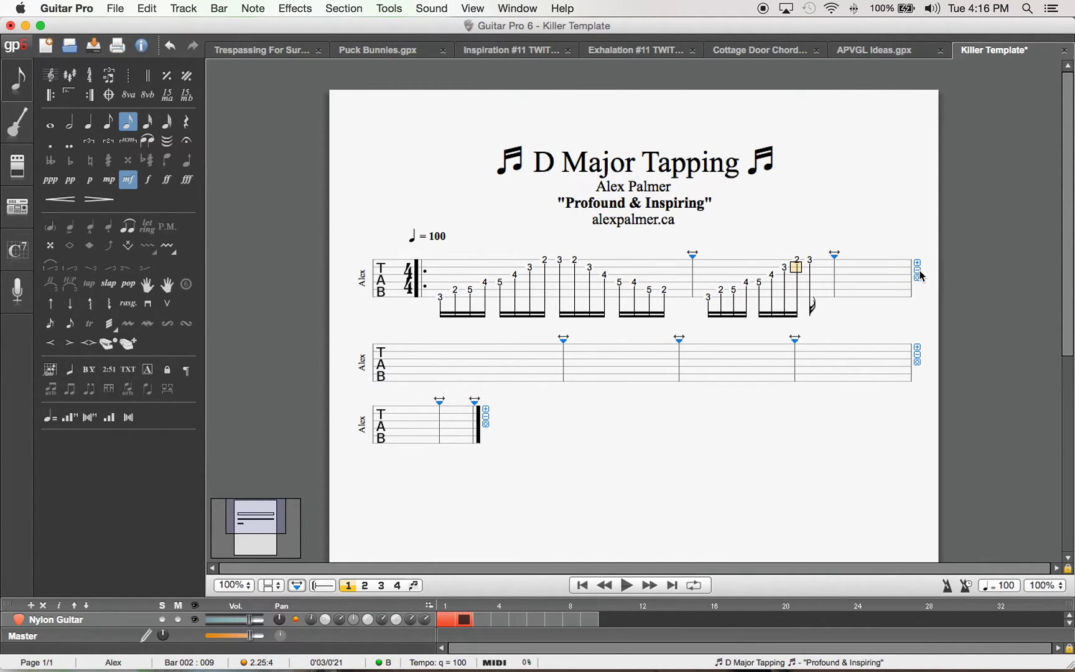
pyautogui.click(920, 266)
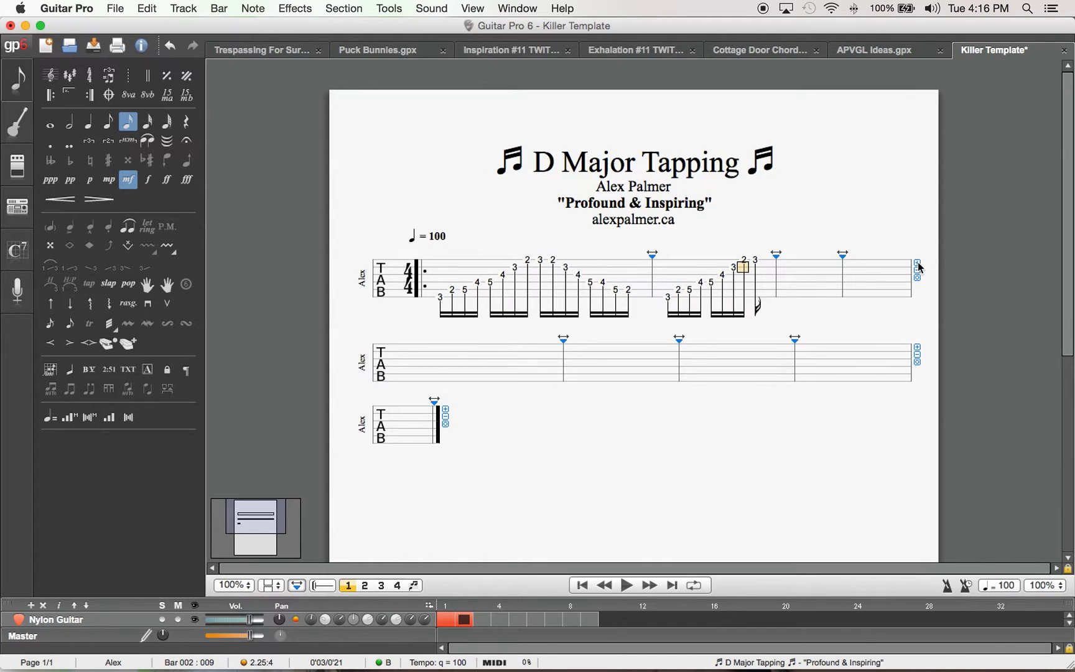
pyautogui.click(921, 276)
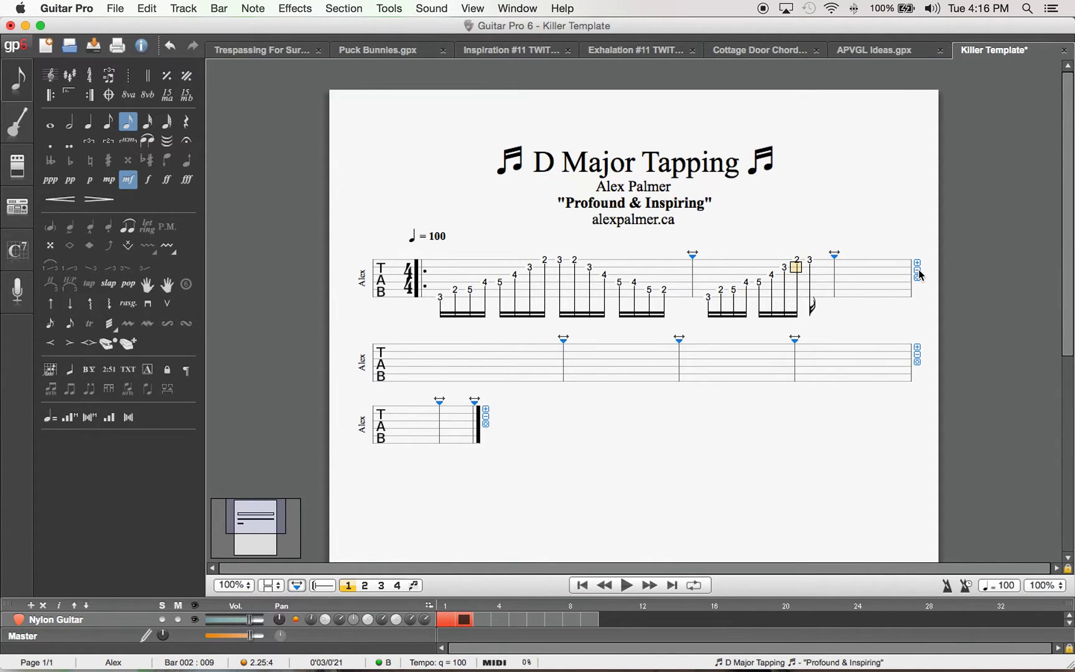
pyautogui.click(921, 275)
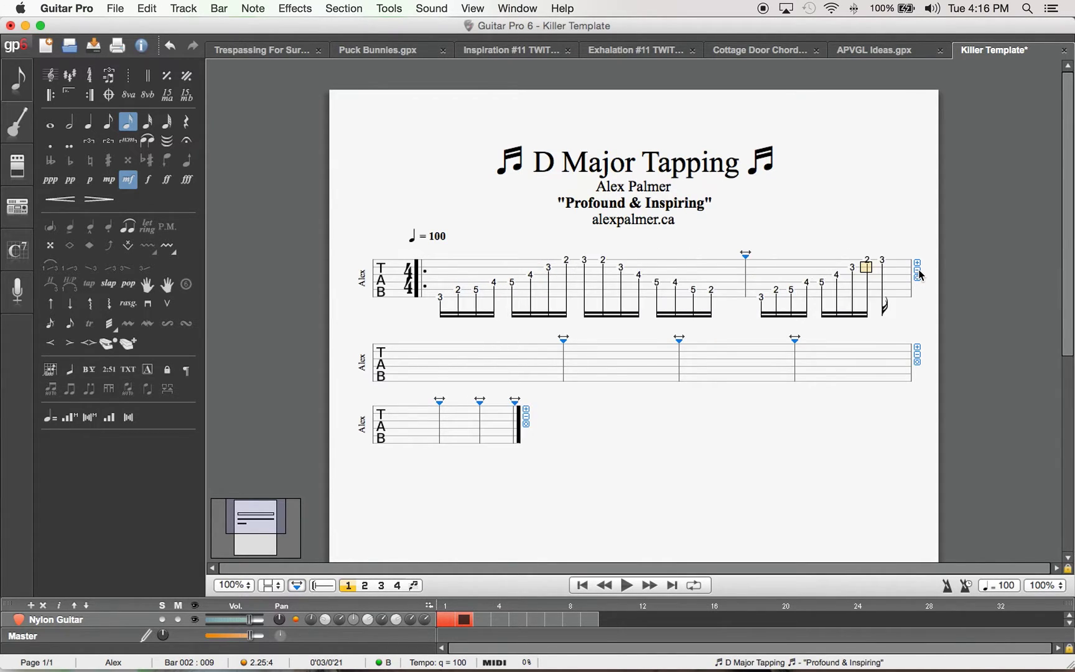
# - Reduce the second, third and fourth systems to two bars each
pyautogui.click(919, 354)
pyautogui.click(919, 354)
pyautogui.scroll(-3, 799, 353)
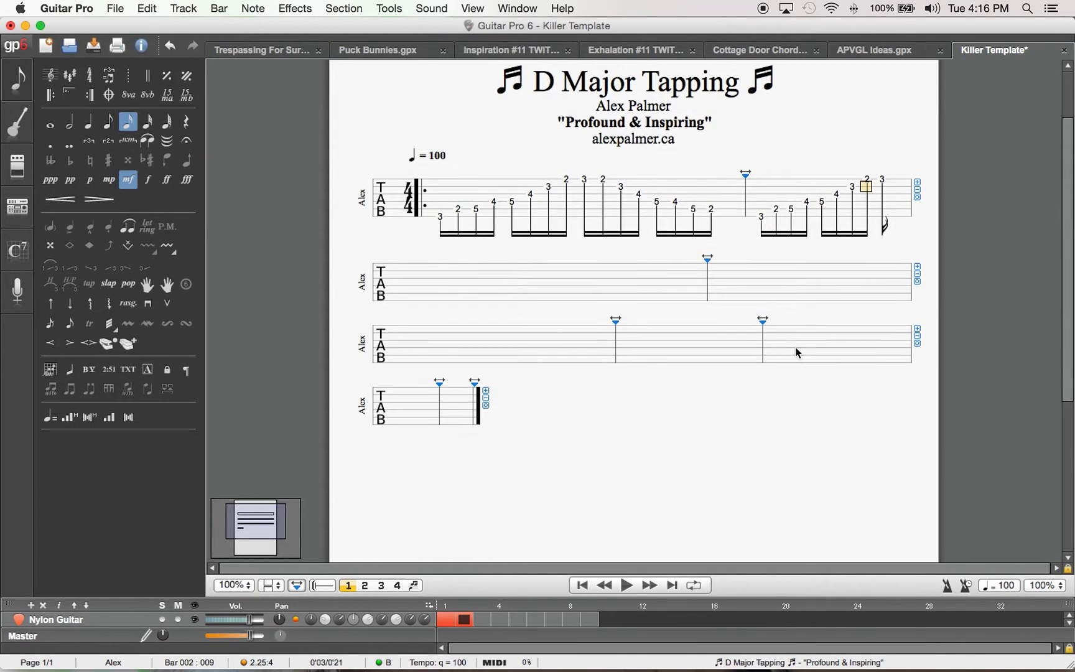
pyautogui.click(919, 336)
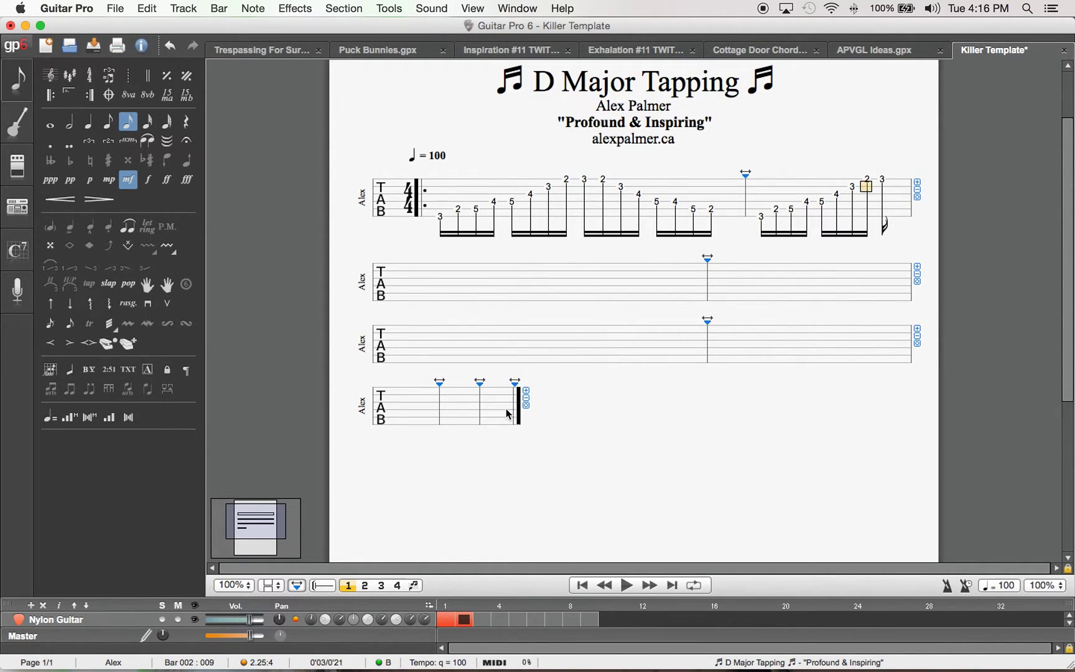
pyautogui.click(529, 399)
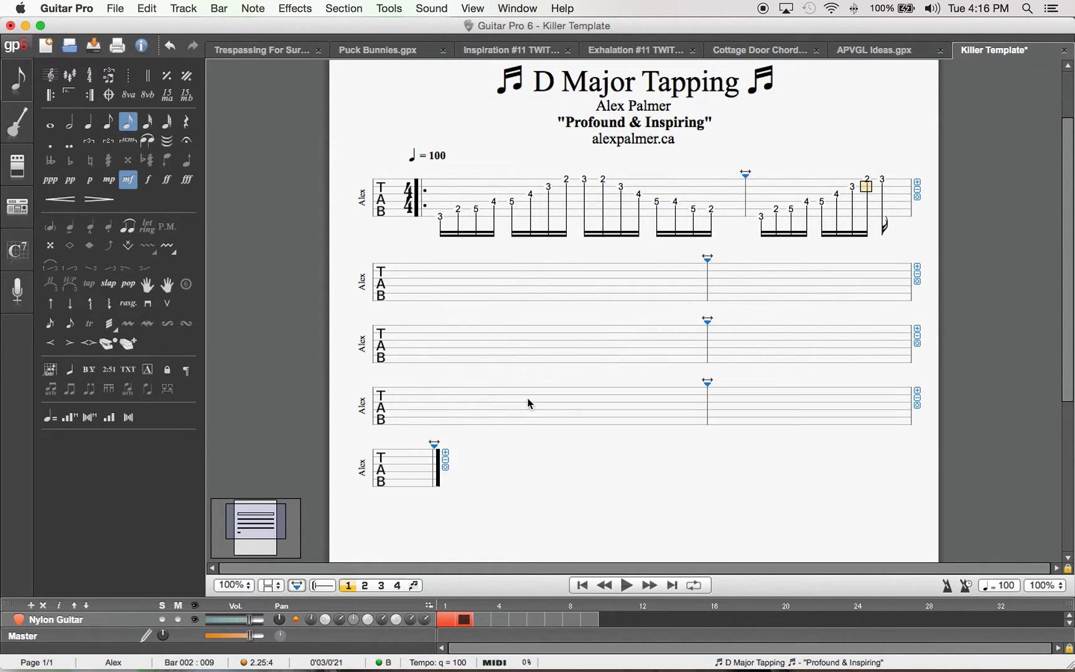
# - Extend the score with empty bars after the last bar, up to bar 32
pyautogui.click(407, 457)
pyautogui.press('Right')
pyautogui.press('Right')
pyautogui.press('Right')
pyautogui.press('Right')
pyautogui.press('Right')
pyautogui.press('Right')
pyautogui.press('Right')
pyautogui.press('Right')
pyautogui.press('Right')
pyautogui.press('Right')
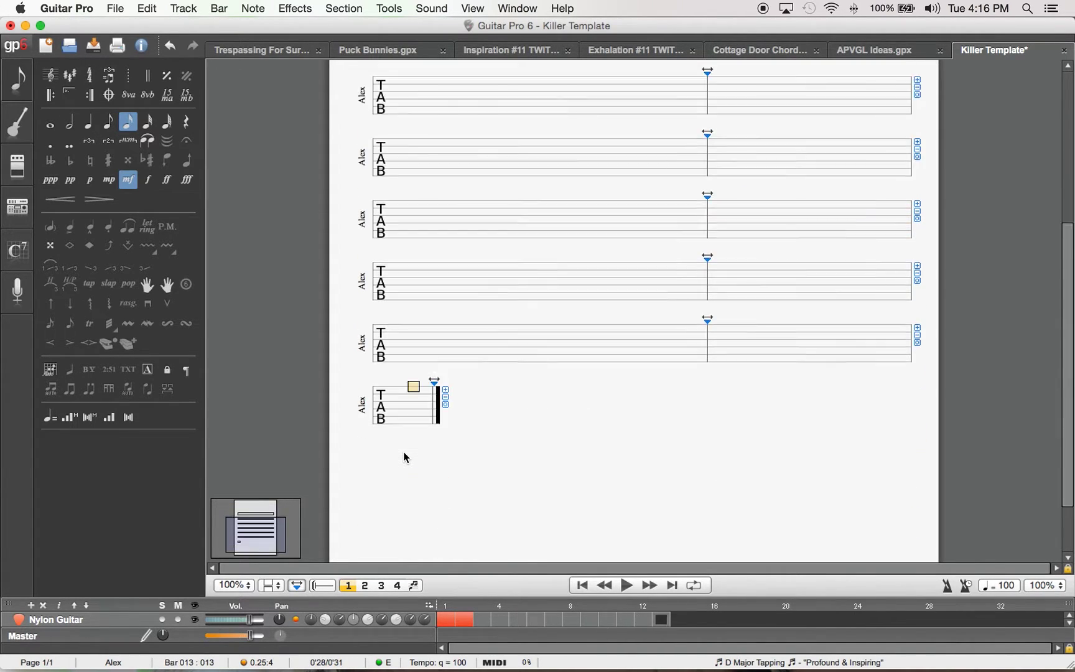
pyautogui.press('Right')
pyautogui.press('Right')
pyautogui.press('Right')
pyautogui.press('Right')
pyautogui.press('Right')
pyautogui.press('Right')
pyautogui.press('Right')
pyautogui.press('Right')
pyautogui.press('Right')
pyautogui.press('Right')
pyautogui.press('Right')
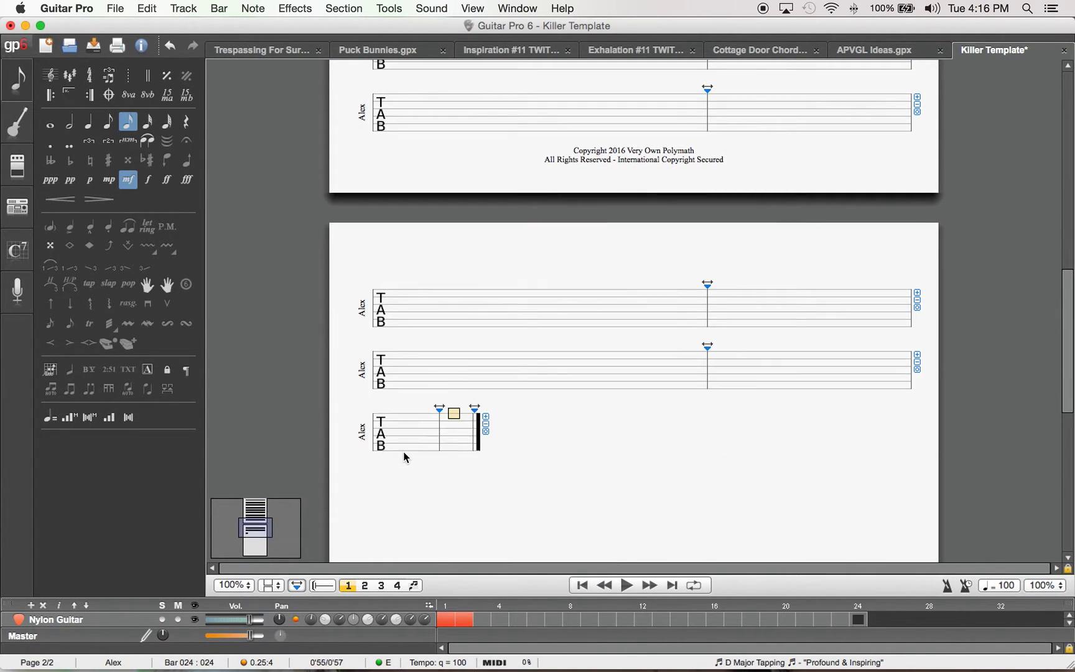
pyautogui.press('Right')
pyautogui.press('Right')
pyautogui.press('Right')
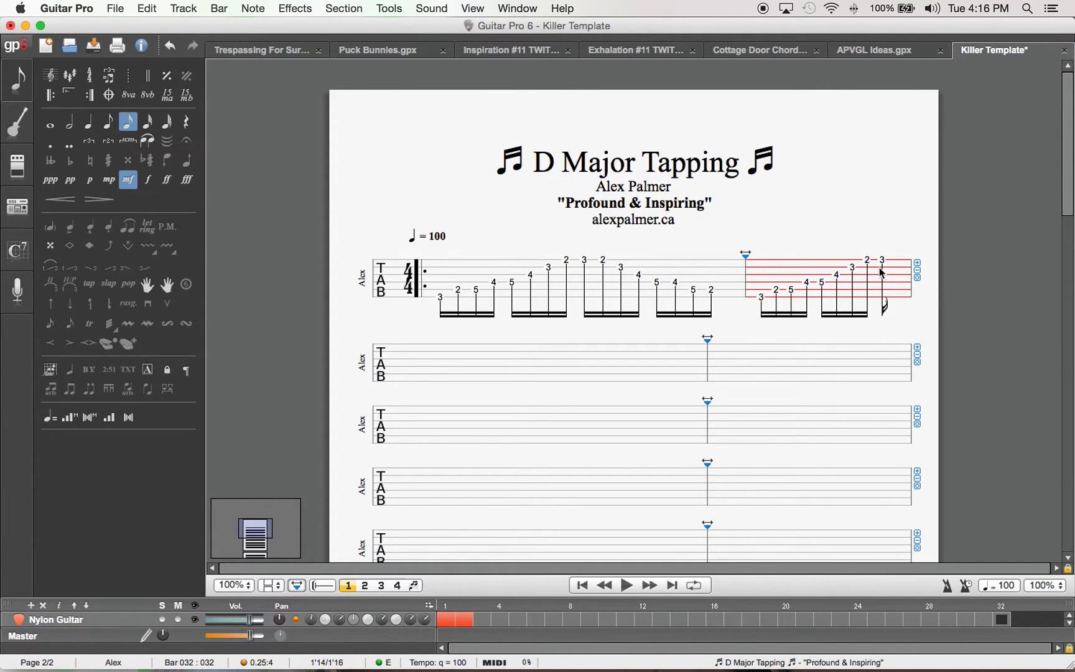
# - Change the last note of bar 2, fret 3 on string 1, to a quarter note
pyautogui.click(808, 267)
pyautogui.click(760, 290)
pyautogui.click(884, 261)
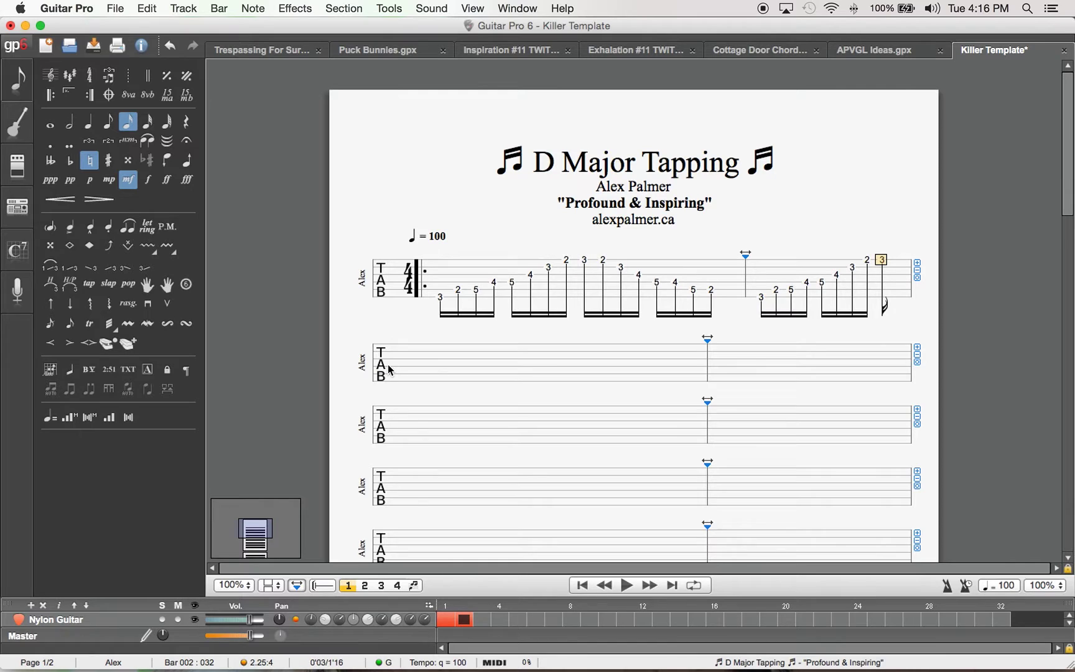
pyautogui.press('-')
pyautogui.press('-')
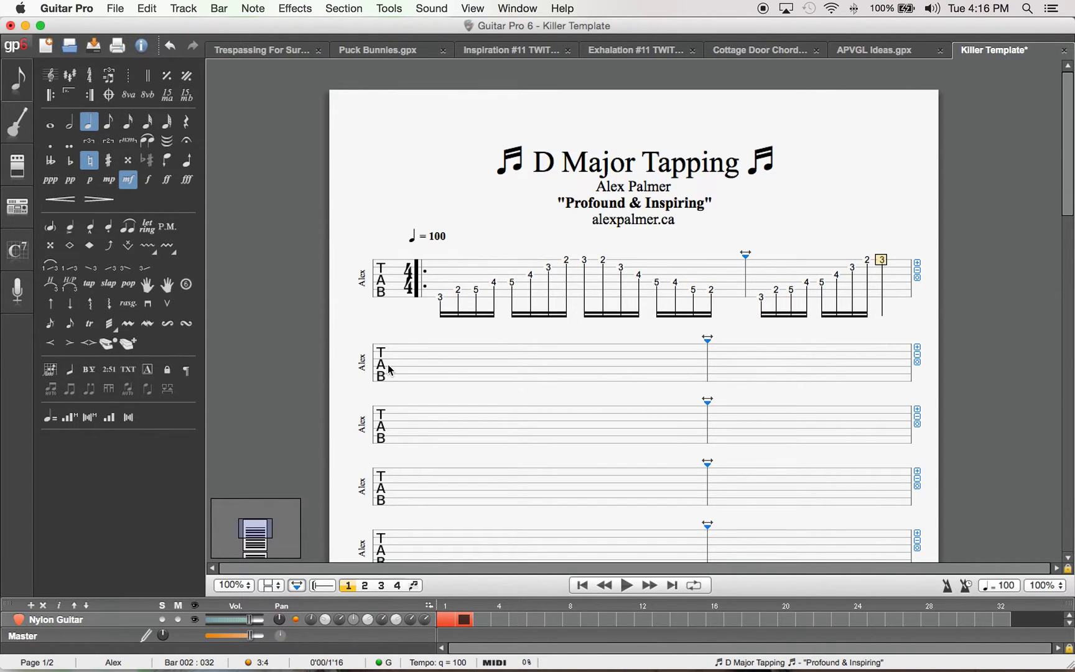
# - Add a quarter rest after the last note of bar 2 and narrow bar 1 by shifting the barline between bars 1 and 2
pyautogui.press('r')
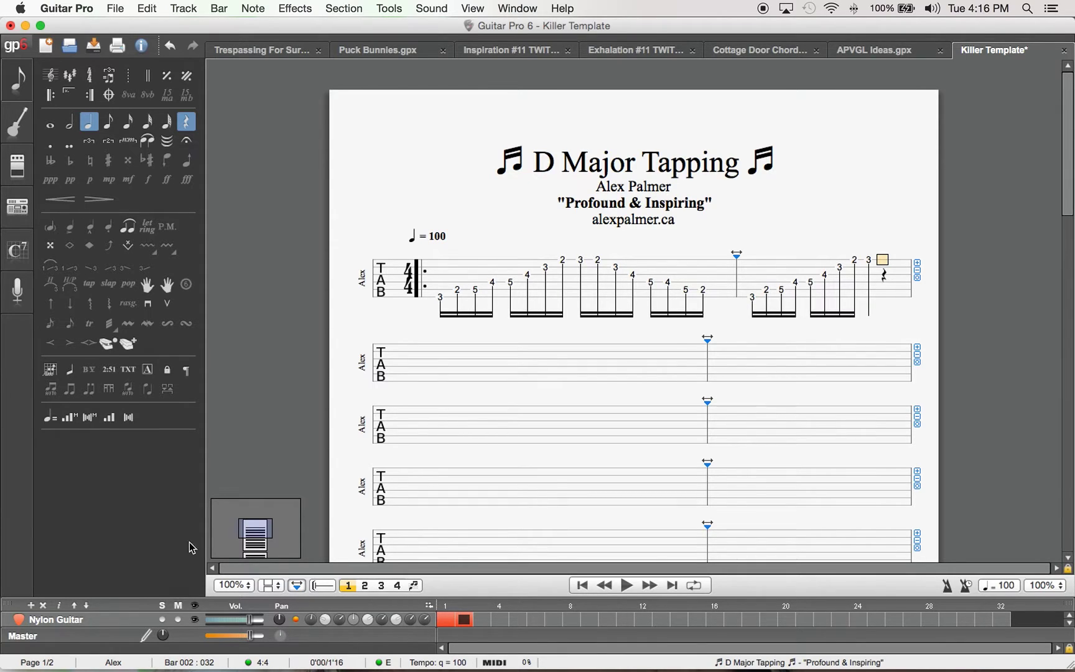
pyautogui.click(598, 355)
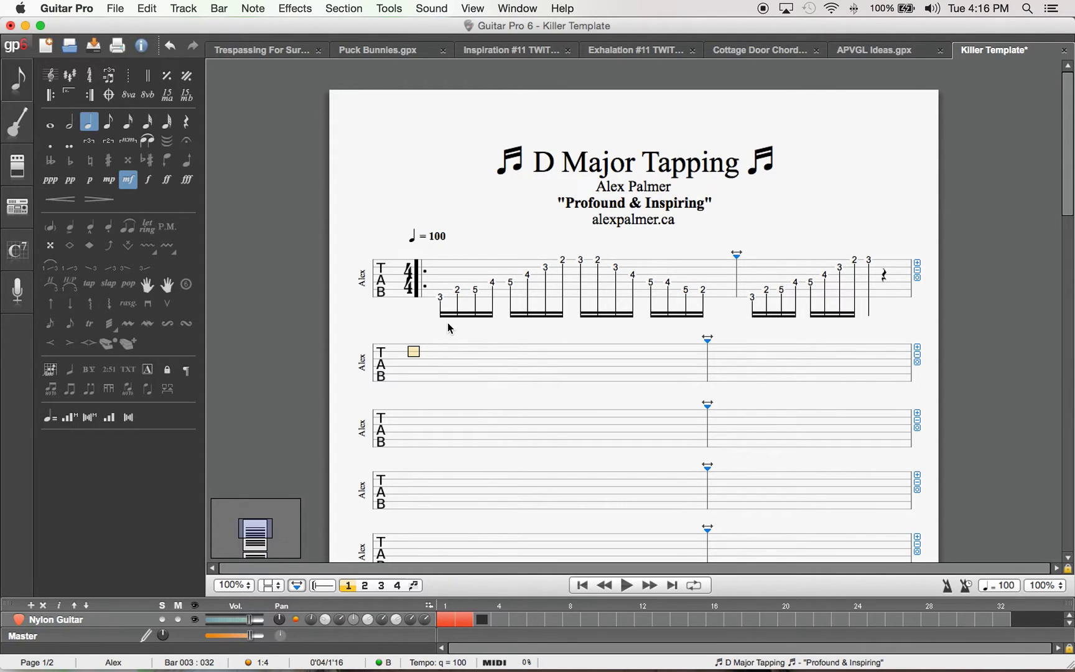
pyautogui.moveTo(734, 258); pyautogui.dragTo(701, 260)
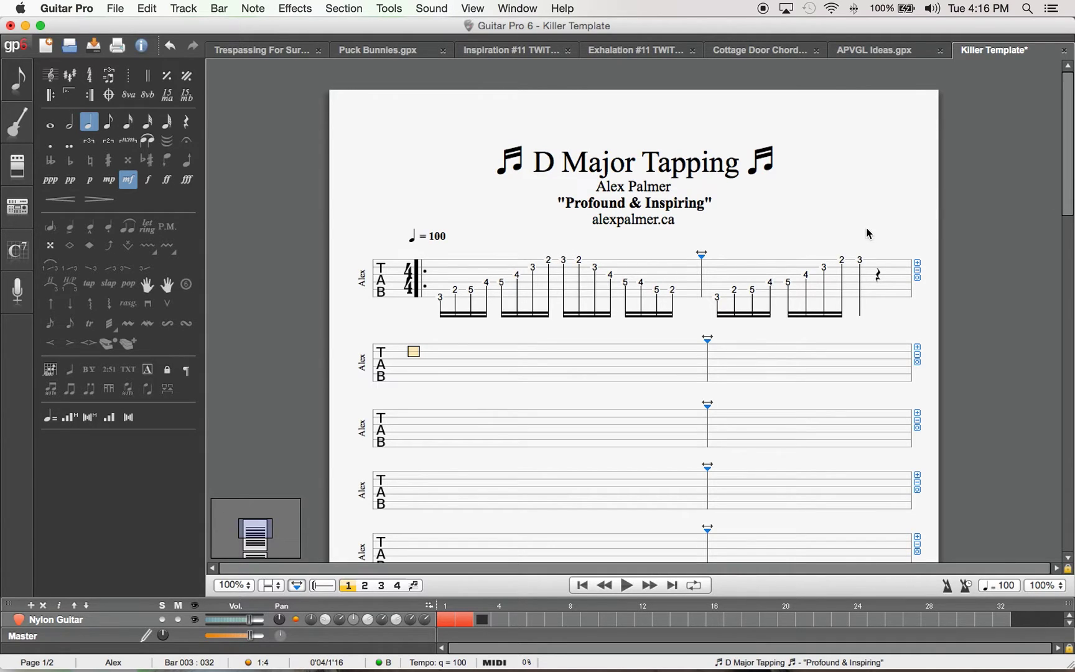
# - Close the repeat at the end of bar 2, played 2 times, and narrow bar 1 a little more
pyautogui.click(903, 287)
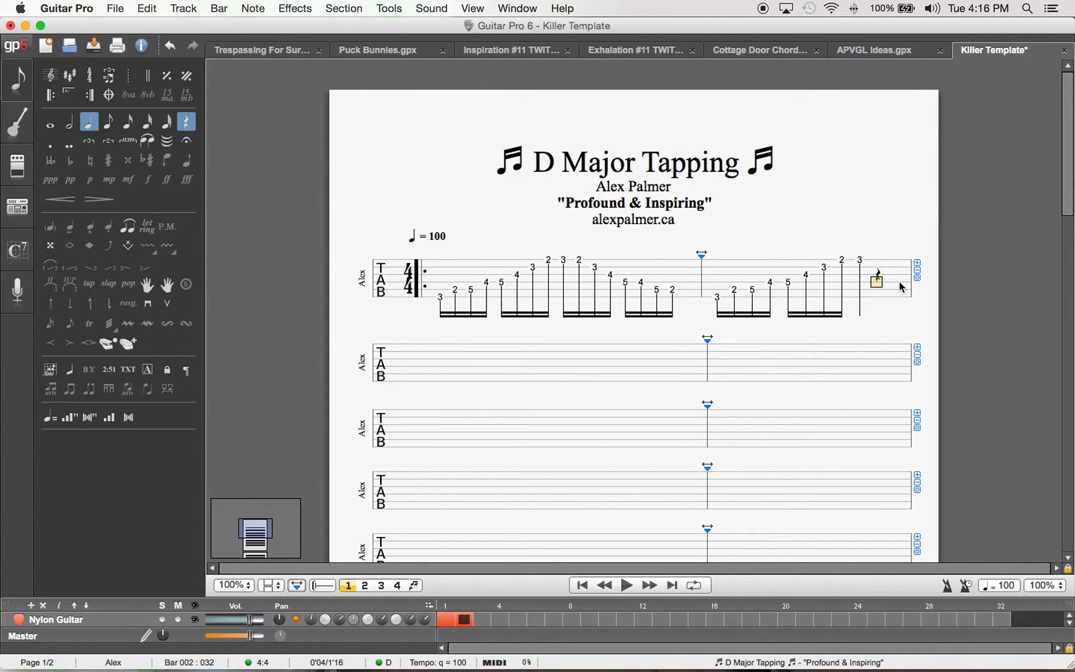
pyautogui.press('super+alt+c')
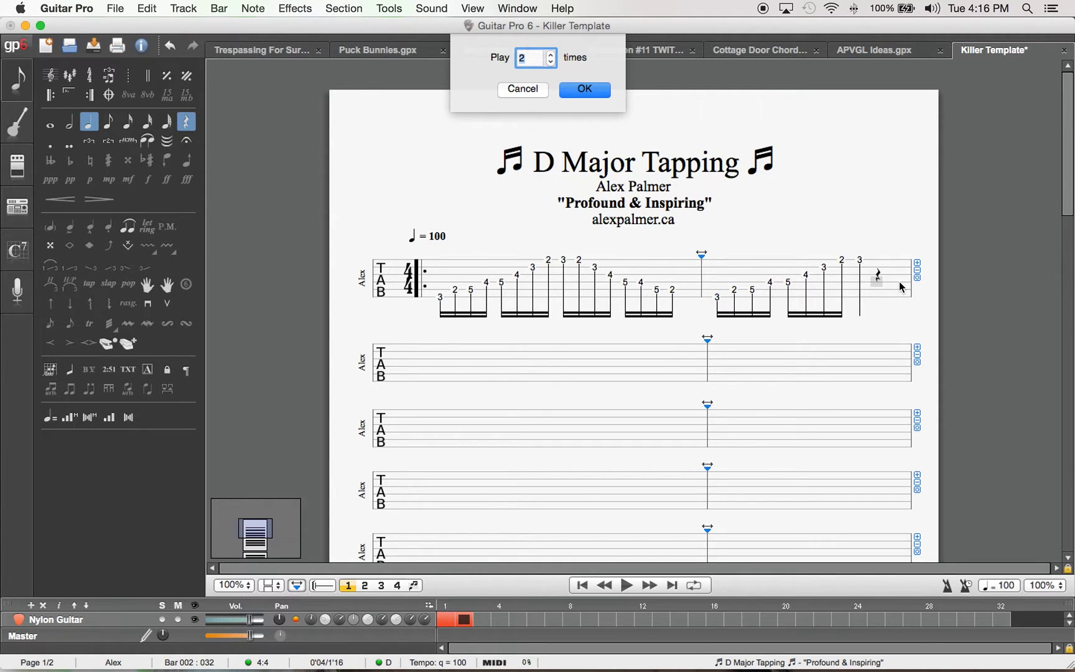
pyautogui.click(584, 89)
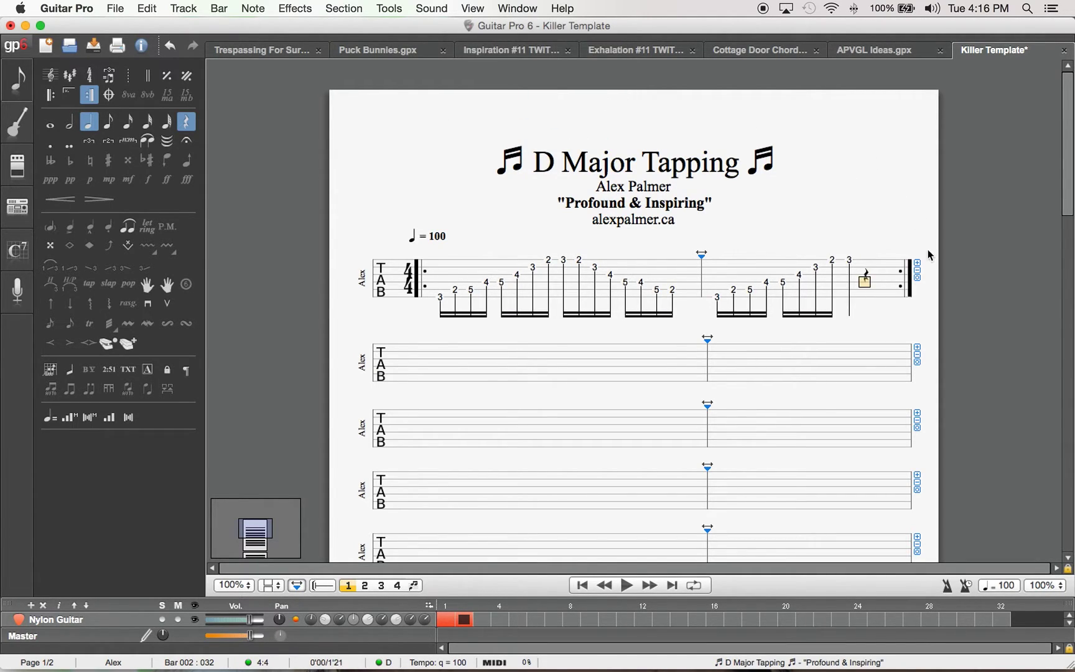
pyautogui.moveTo(701, 254); pyautogui.dragTo(689, 262)
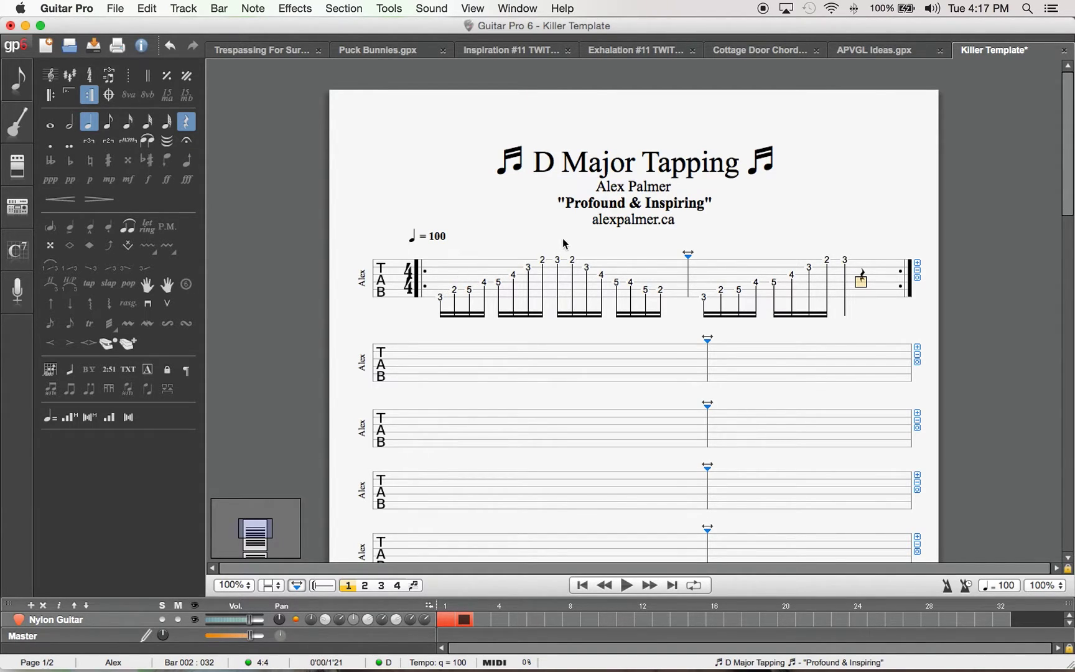
# - Change the score's title to "Guitar Pro 6 Tutorial", keeping the music note symbols around it
pyautogui.click(116, 8)
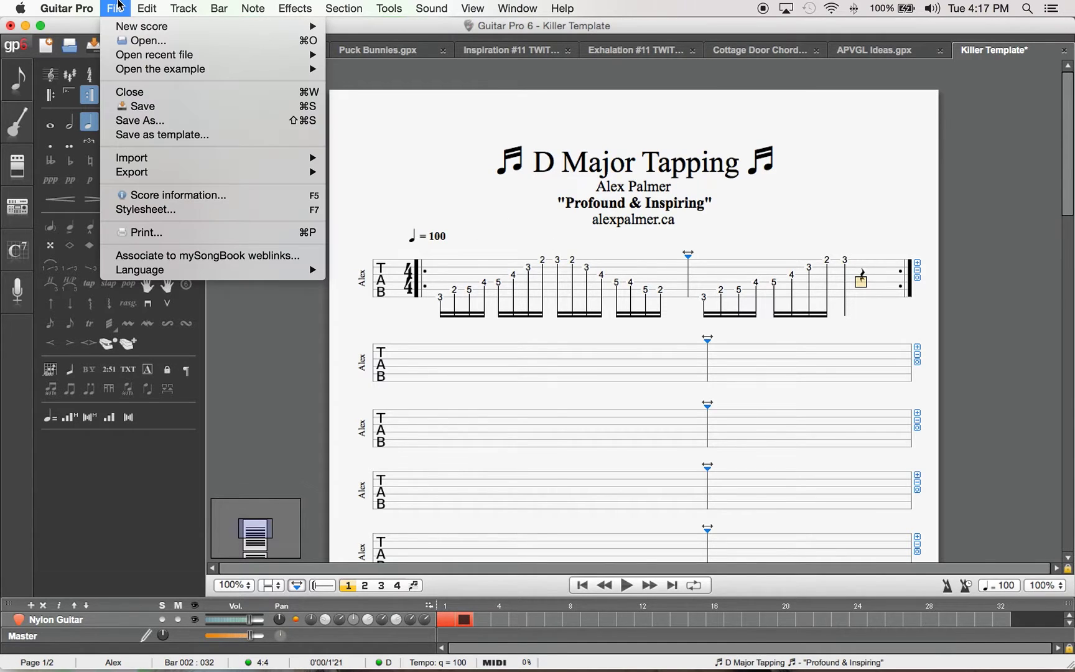
pyautogui.moveTo(253, 8)
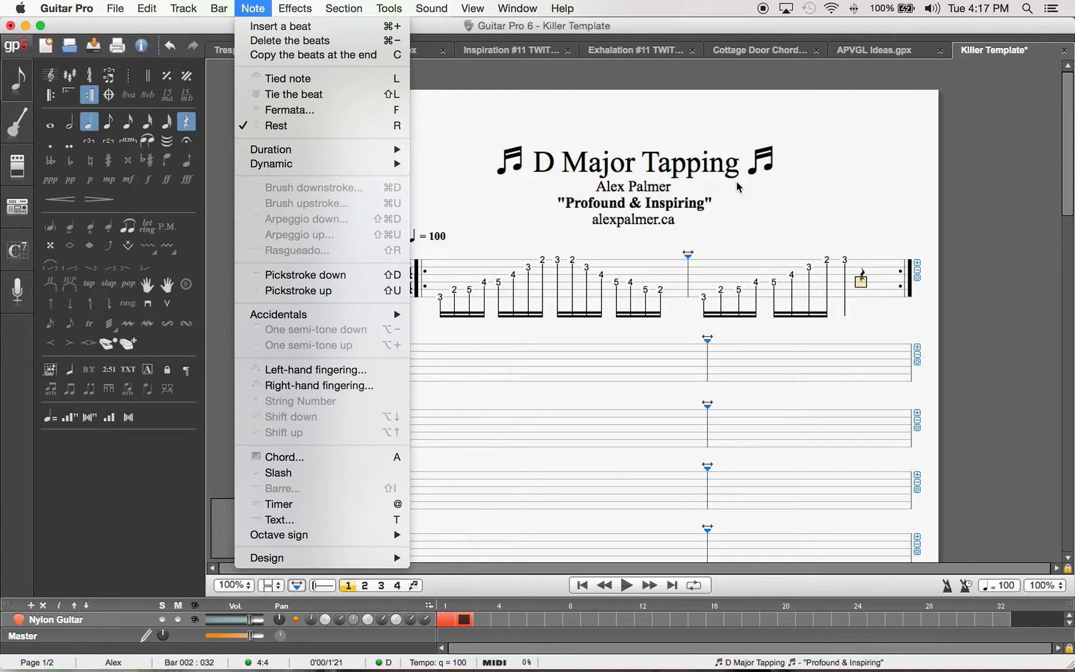
pyautogui.moveTo(122, 7)
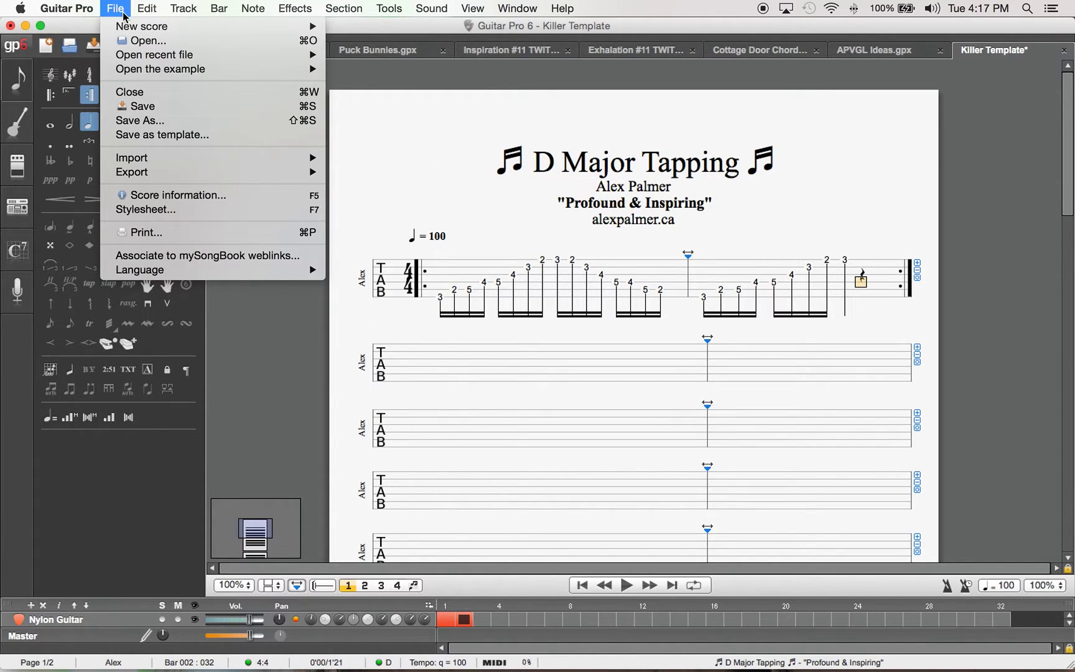
pyautogui.click(184, 197)
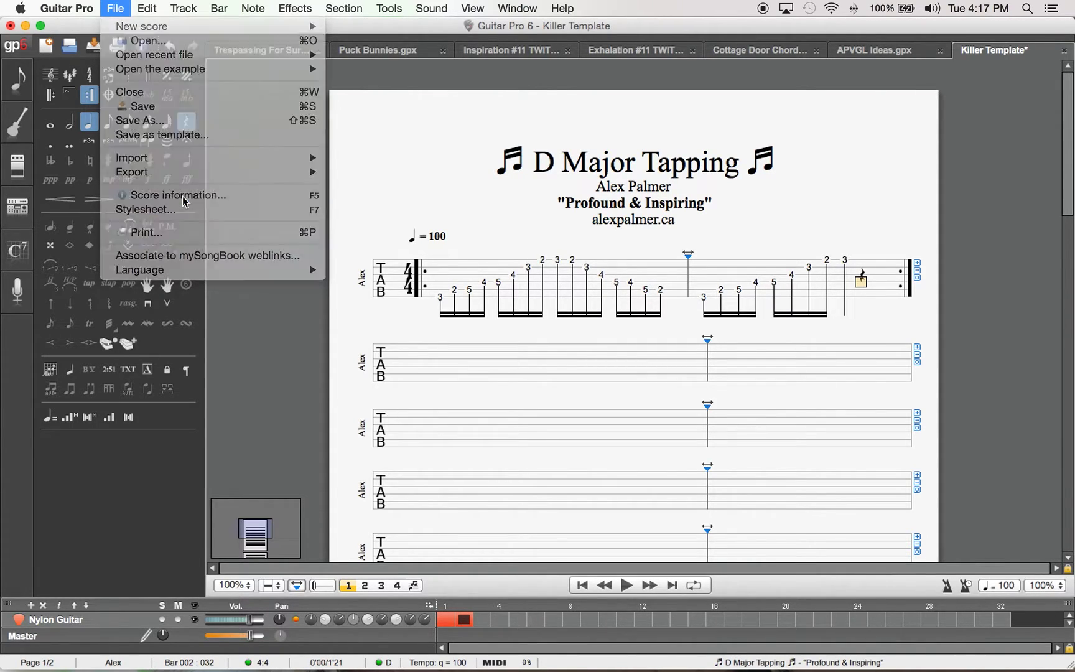
pyautogui.moveTo(567, 81); pyautogui.dragTo(387, 37)
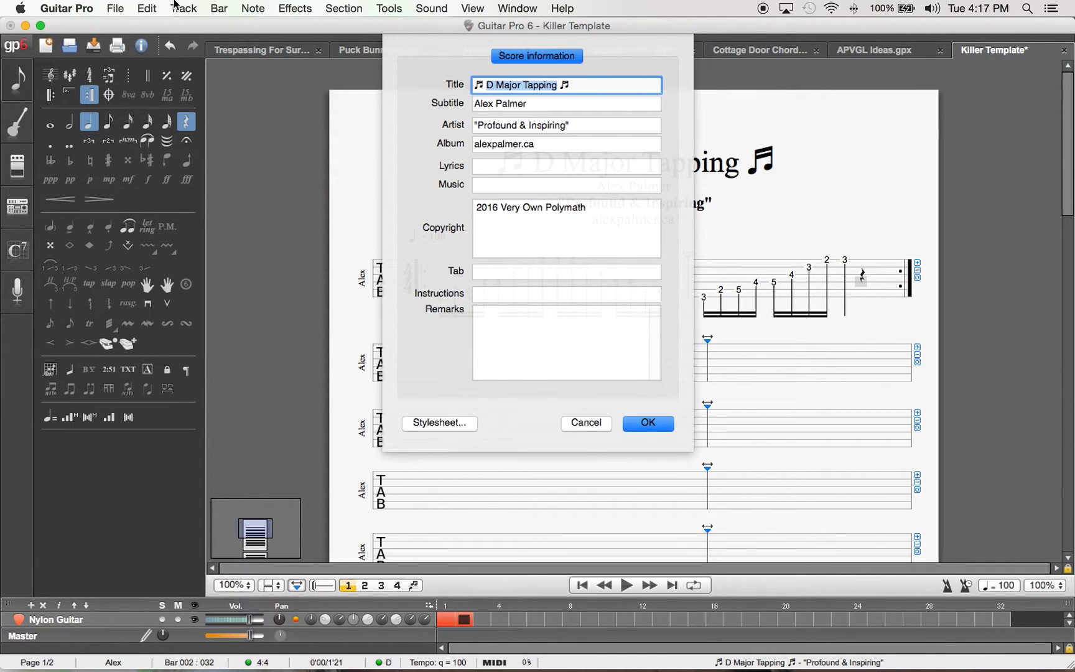
pyautogui.write('Guitar Pro')
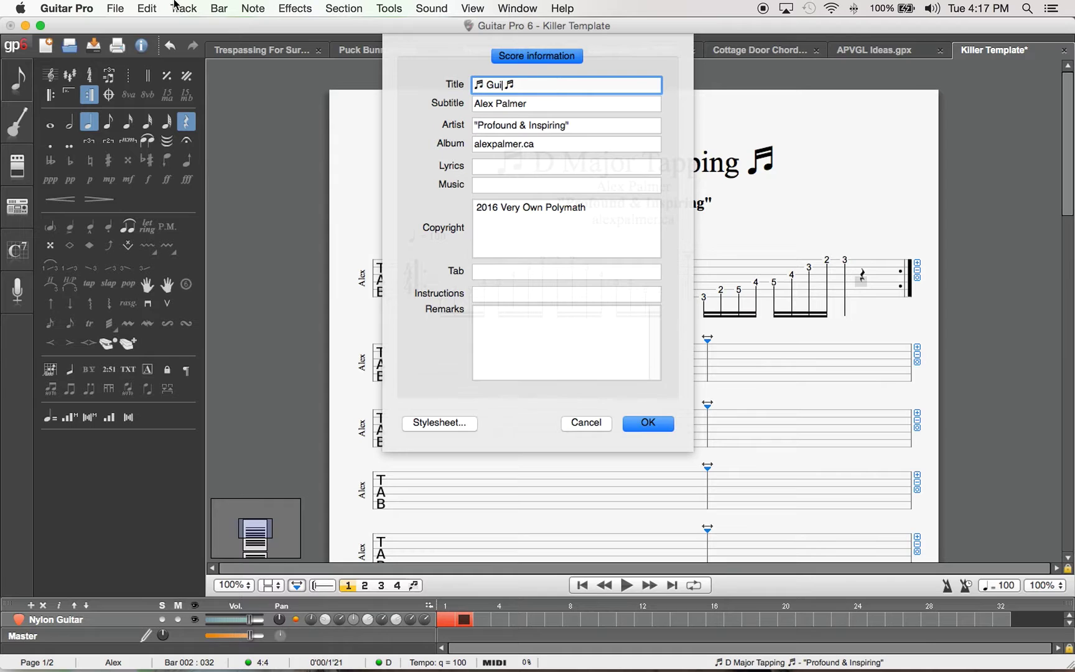
pyautogui.write('6 Tutor')
pyautogui.write('ial BABY')
pyautogui.press('BackSpace')
pyautogui.press('BackSpace')
pyautogui.press('BackSpace')
pyautogui.press('BackSpace')
# - Set the artist line to "Seventh Arpeggios in G Major" inside the quotation marks and apply the score information
pyautogui.moveTo(566, 127); pyautogui.dragTo(481, 126)
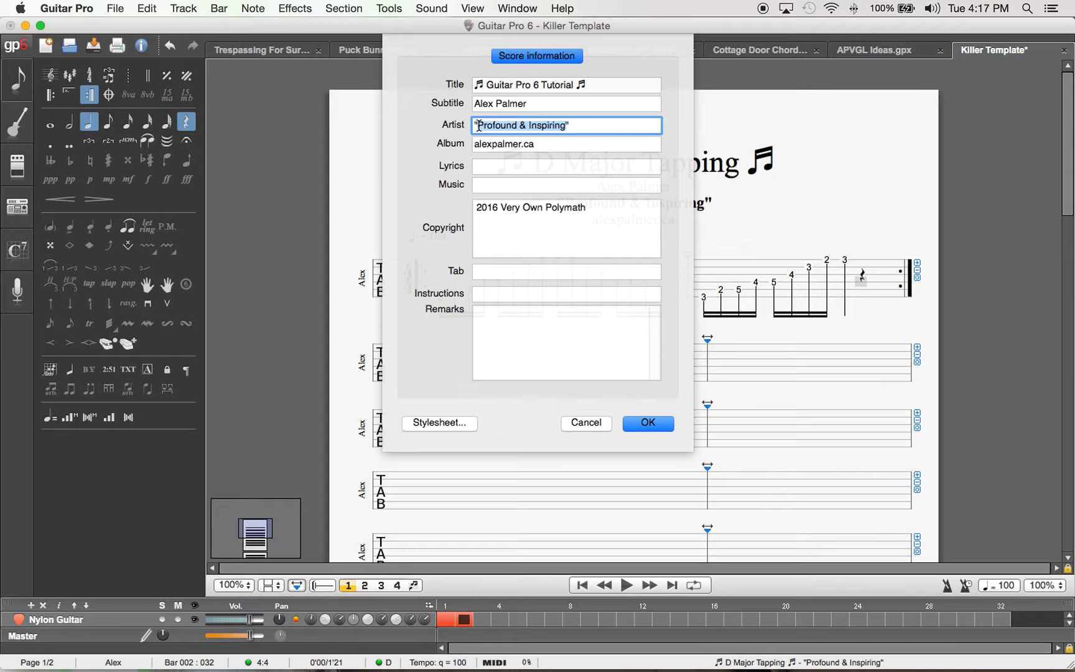
pyautogui.press('BackSpace')
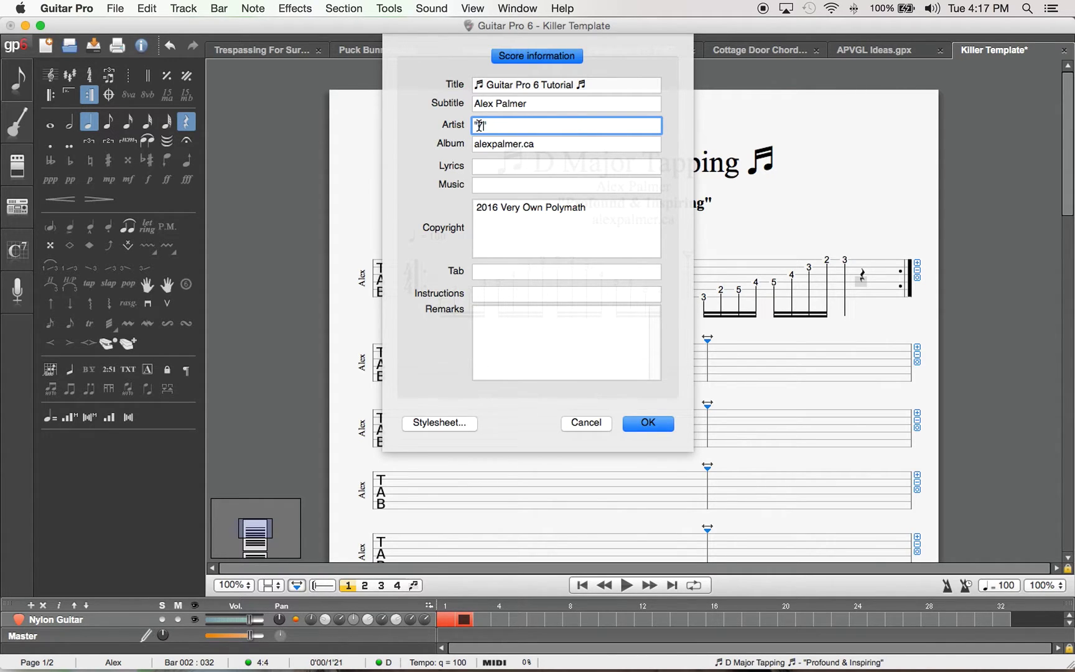
pyautogui.write('Seventh Arpeggios in G Major')
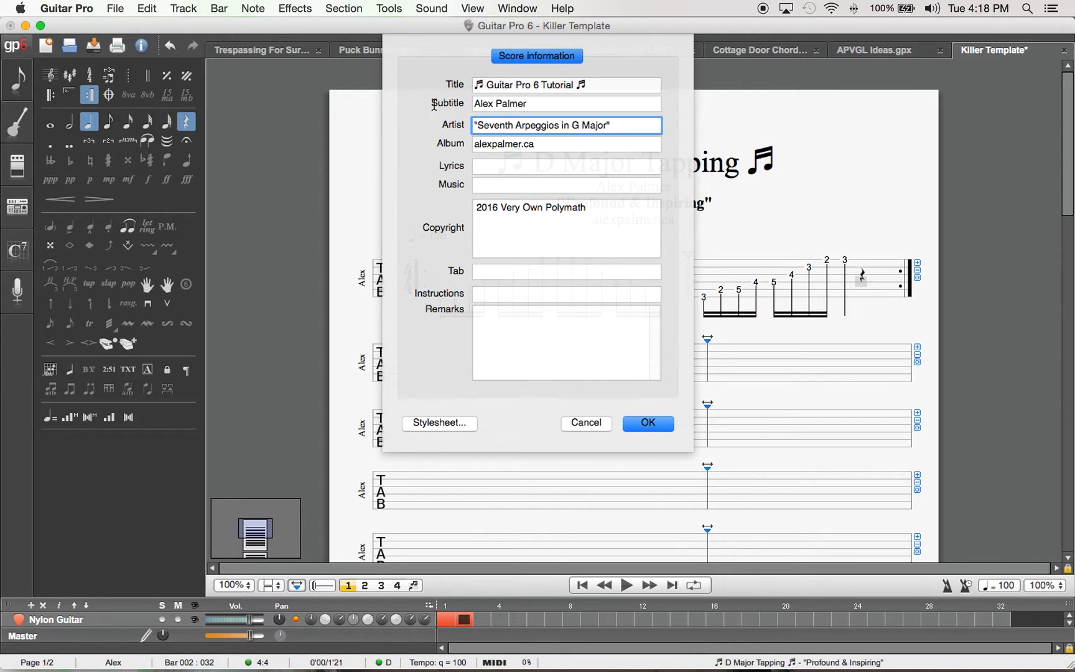
pyautogui.click(649, 424)
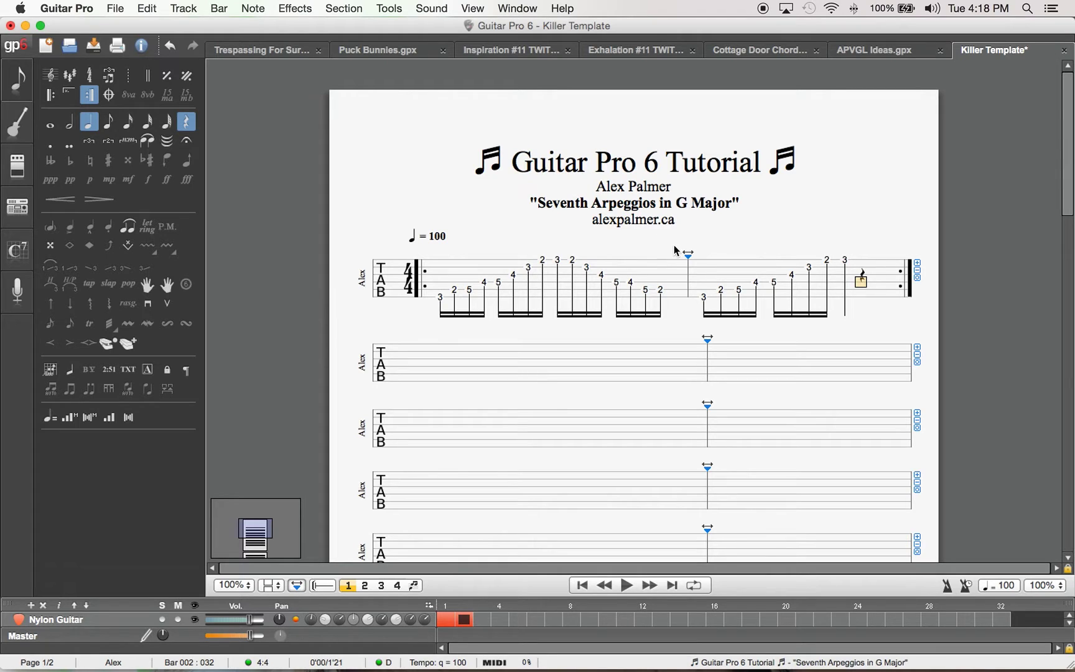
# - Narrow bar 1 slightly and add an opening repeat sign at bar 3
pyautogui.moveTo(688, 256); pyautogui.dragTo(684, 257)
pyautogui.scroll(-1, 398, 208)
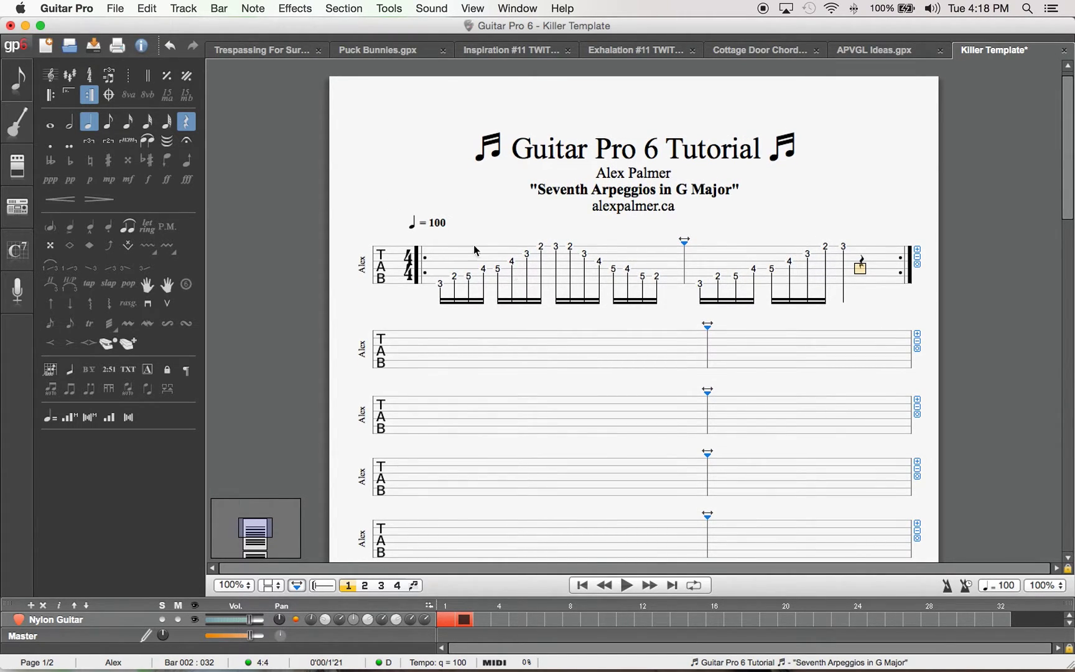
pyautogui.scroll(-5, 461, 236)
pyautogui.scroll(3, 461, 236)
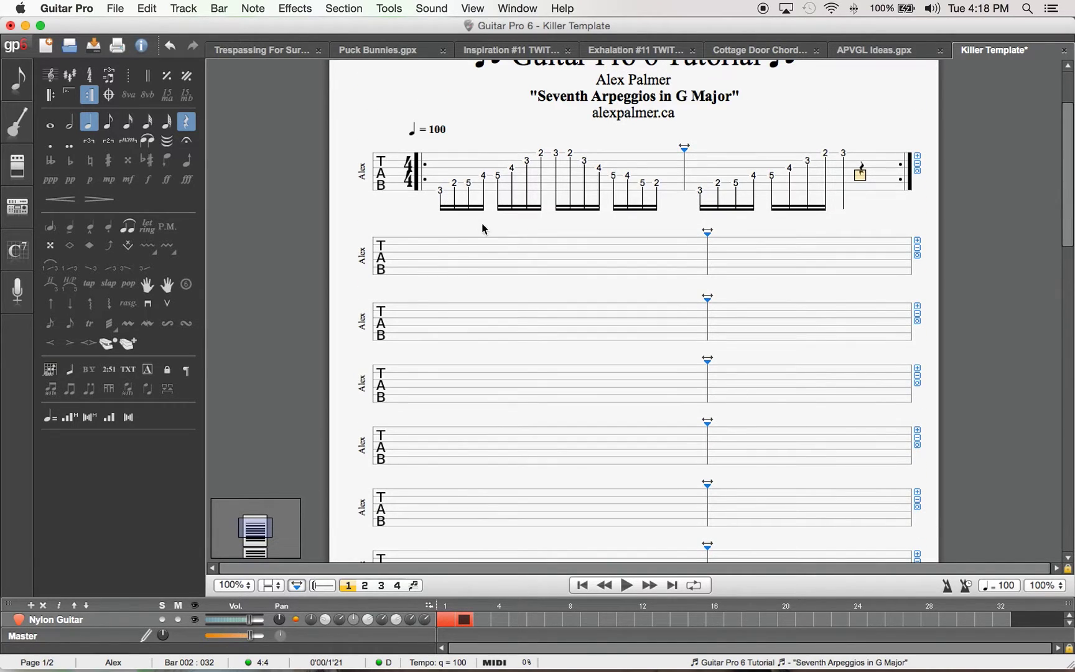
pyautogui.click(419, 263)
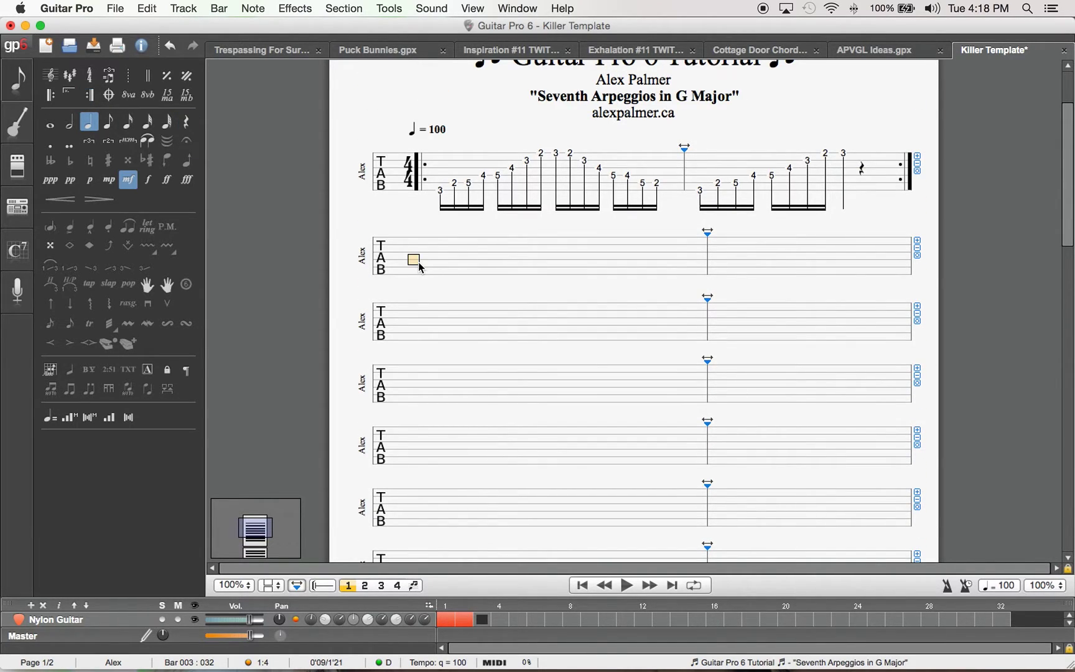
pyautogui.press('super+shift+o')
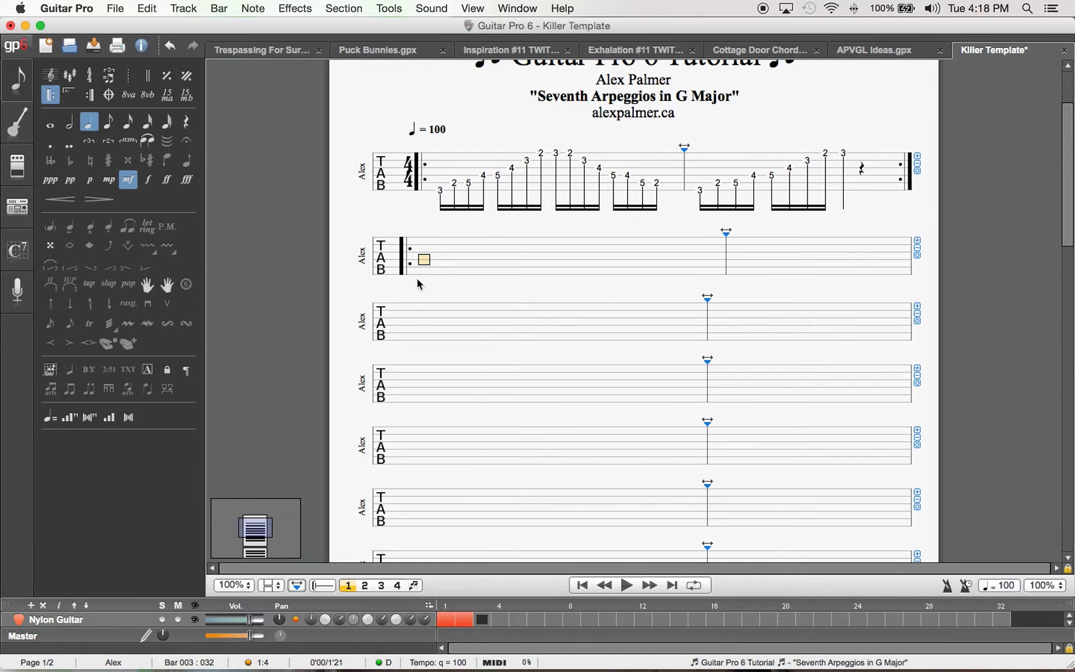
# - Add opening repeat signs at bars 5, 7 and 9
pyautogui.click(414, 337)
pyautogui.press('super+shift+o')
pyautogui.click(405, 399)
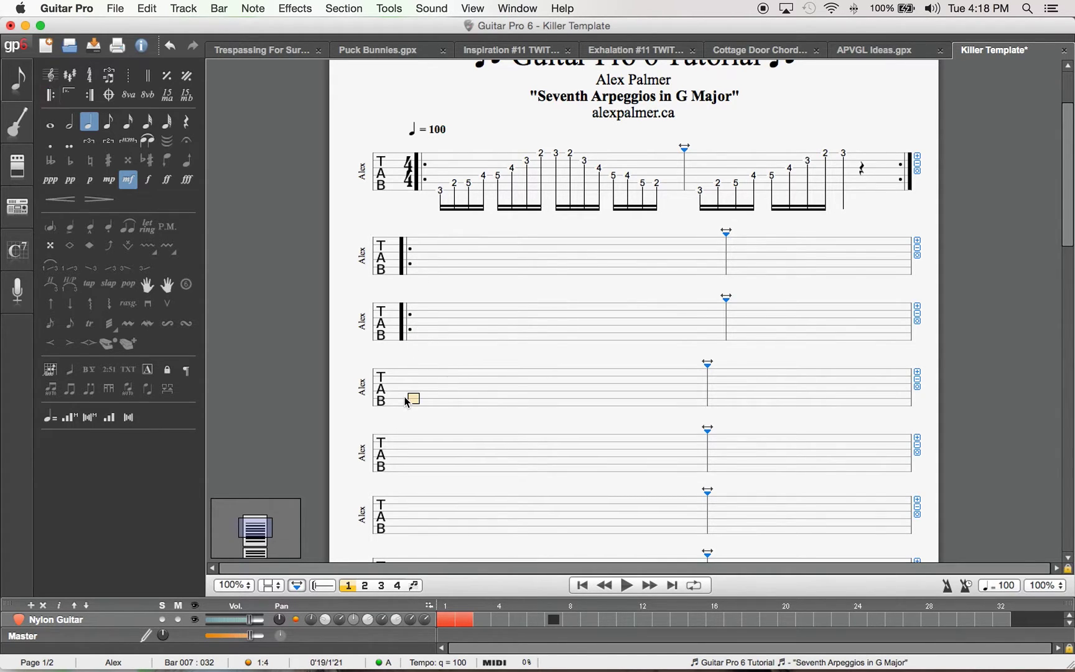
pyautogui.press('super+shift+o')
pyautogui.click(410, 448)
pyautogui.press('super+shift+o')
# - Add opening repeat signs at bars 11, 13 and 15
pyautogui.scroll(-3, 410, 448)
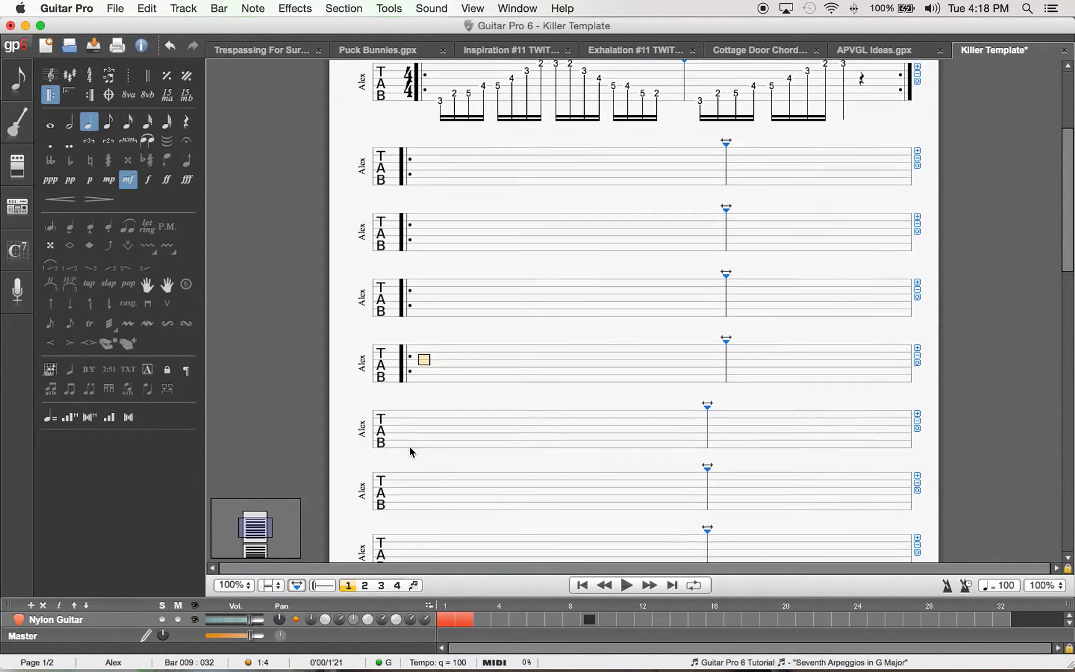
pyautogui.click(405, 418)
pyautogui.press('super+shift+o')
pyautogui.scroll(-2, 405, 419)
pyautogui.click(405, 419)
pyautogui.press('super+shift+o')
pyautogui.click(410, 493)
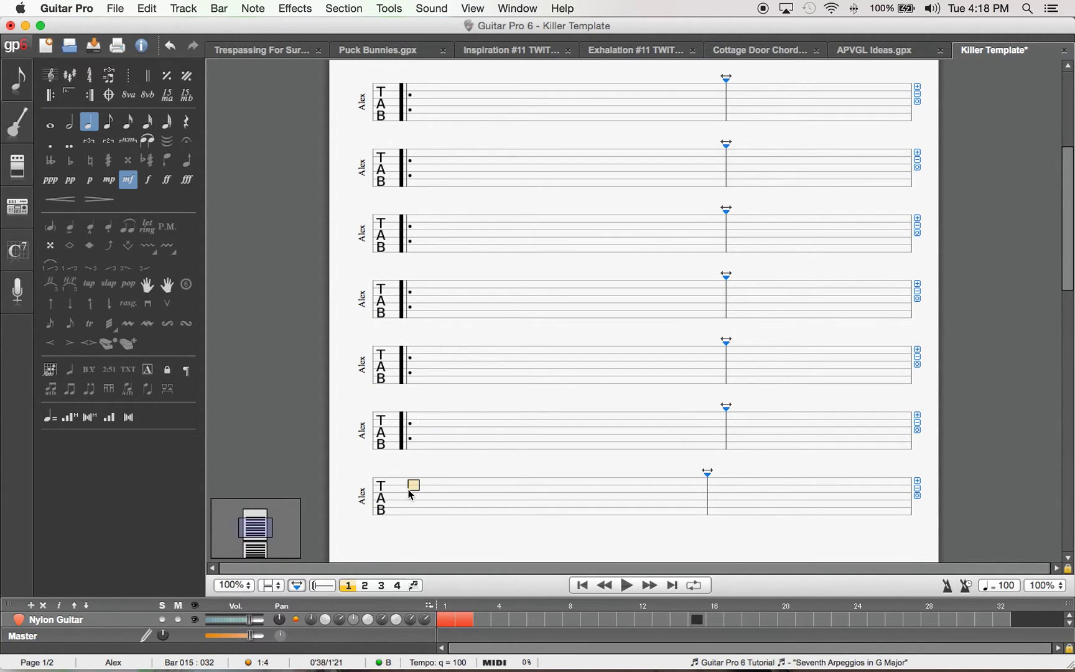
pyautogui.press('super+shift+o')
# - Add closing repeat signs, each played 2 times, at the ends of bars 16 and 14
pyautogui.click(900, 505)
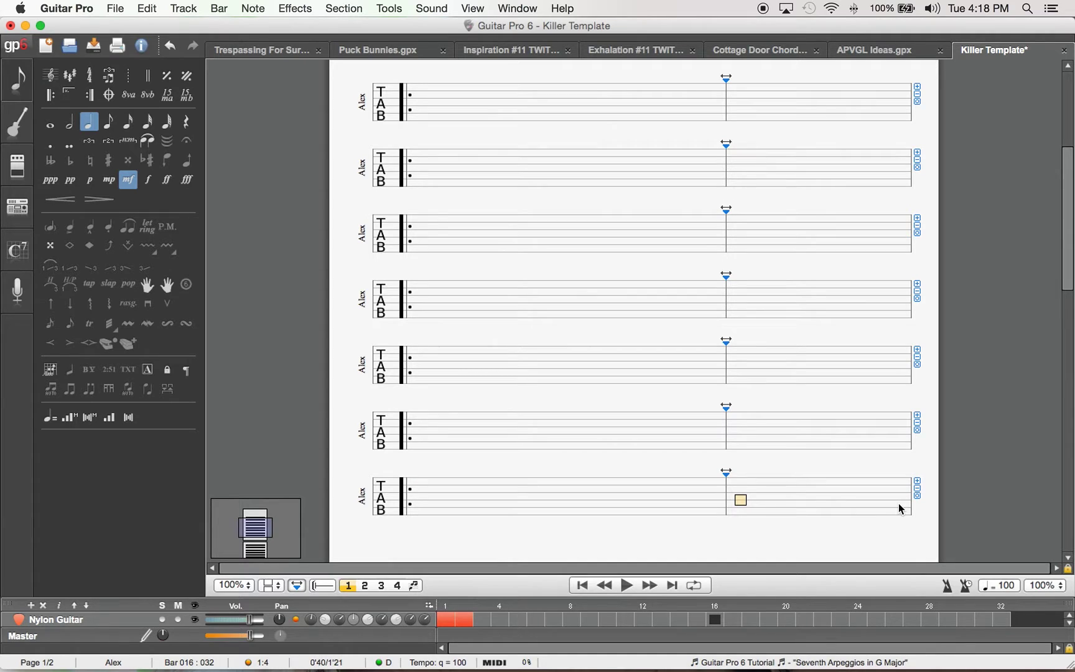
pyautogui.press('super+shift+c')
pyautogui.press('Return')
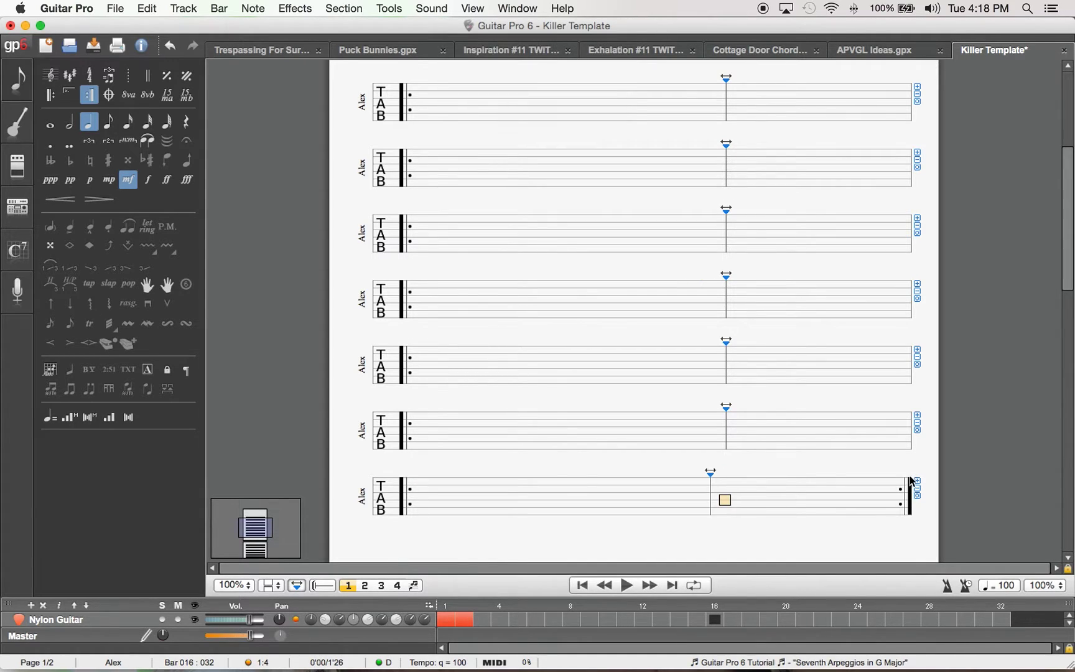
pyautogui.click(896, 437)
pyautogui.press('super+shift+c')
pyautogui.press('Return')
# - Add closing repeat signs, each played 2 times, at the ends of bars 12 and 10
pyautogui.click(906, 372)
pyautogui.press('super+shift+c')
pyautogui.press('Return')
pyautogui.click(885, 299)
pyautogui.press('super+shift+c')
pyautogui.press('Return')
# - Add closing repeat signs, each played 2 times, at the ends of bars 8, 6 and 4
pyautogui.click(895, 237)
pyautogui.press('super+shift+c')
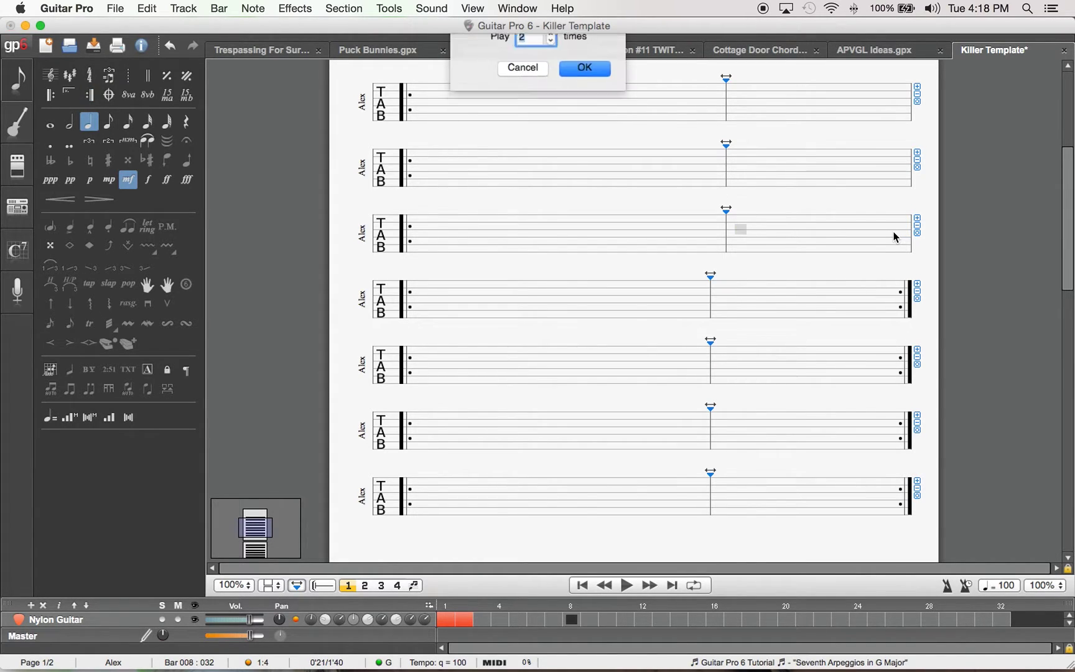
pyautogui.press('Return')
pyautogui.click(894, 182)
pyautogui.press('super+shift+c')
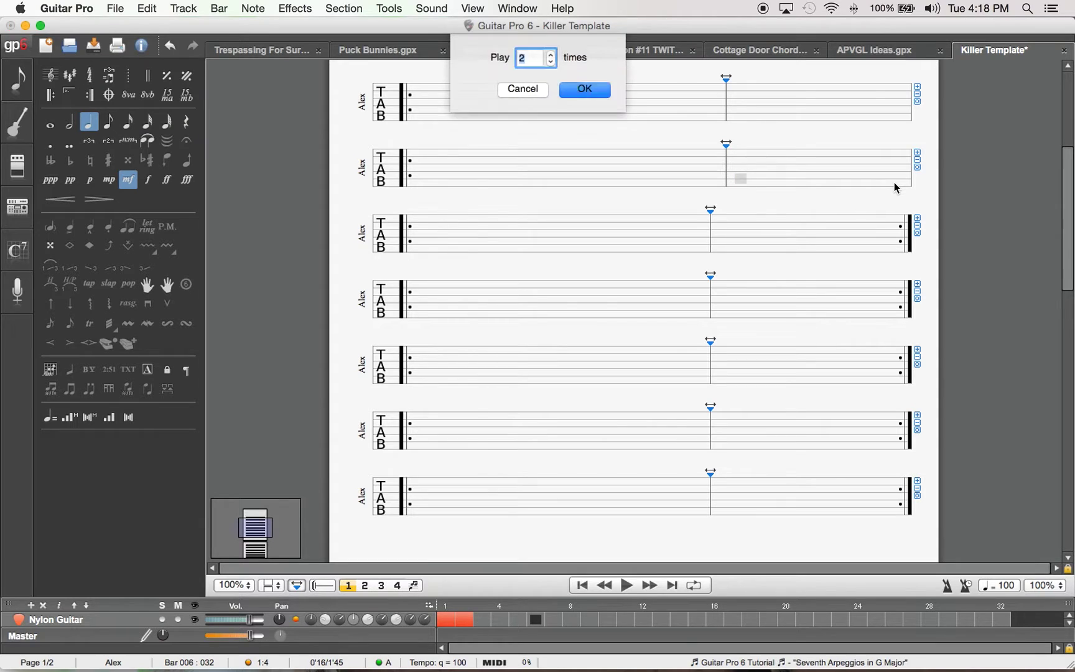
pyautogui.press('Return')
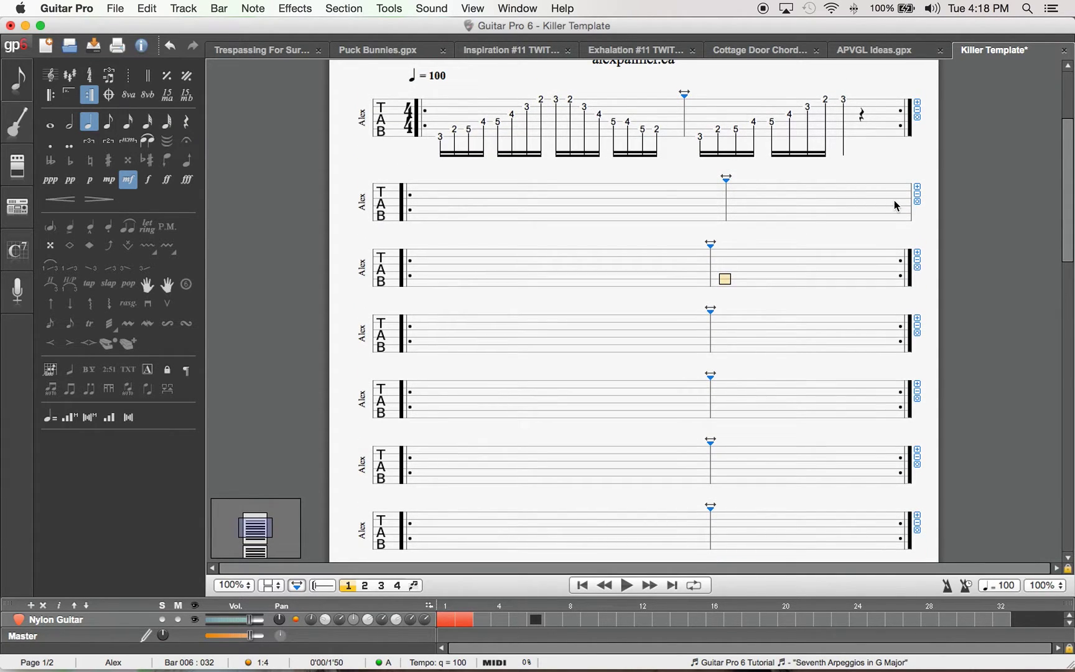
pyautogui.click(895, 201)
pyautogui.press('super+shift+c')
pyautogui.press('Return')
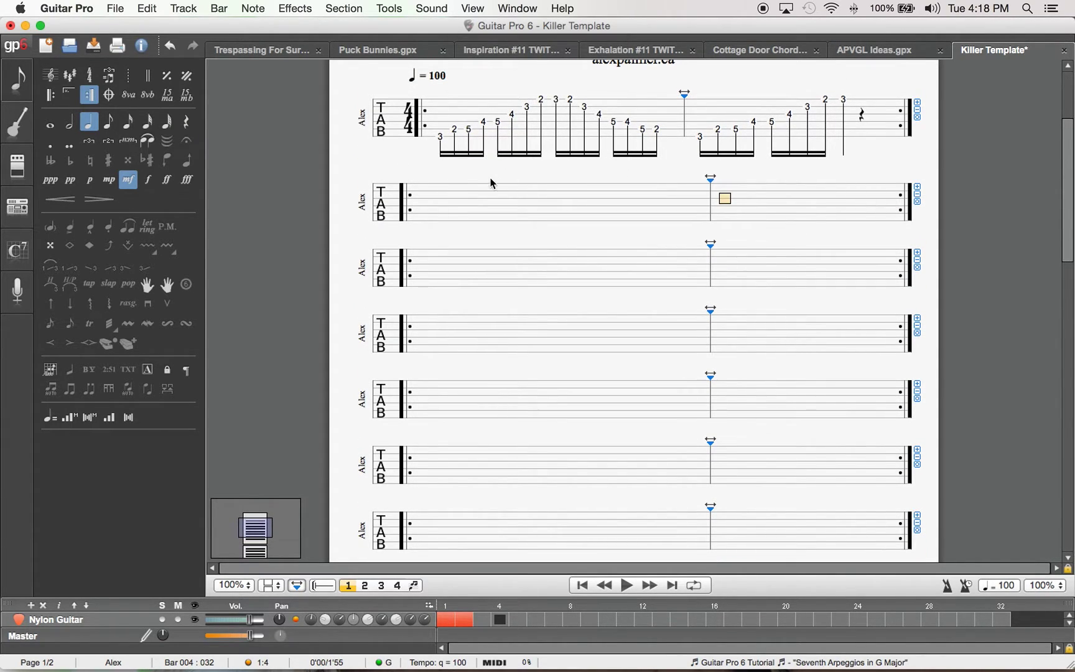
# - Check the repeated systems through the score and hide the bar layout adjustment handles
pyautogui.scroll(-10, 487, 180)
pyautogui.scroll(8, 485, 187)
pyautogui.scroll(5, 487, 195)
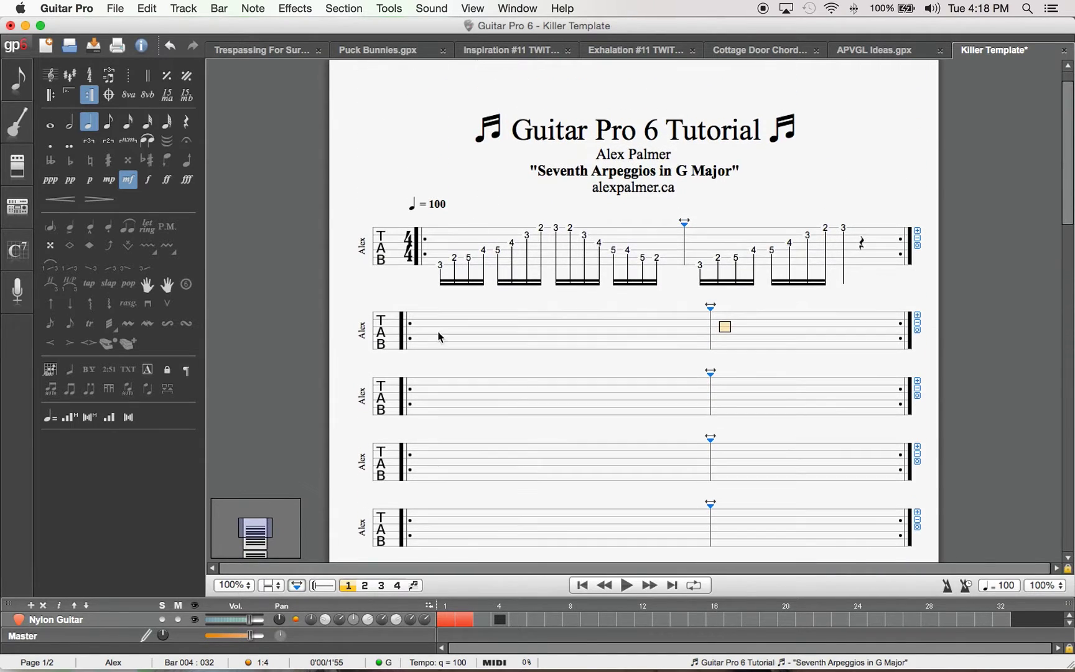
pyautogui.click(298, 587)
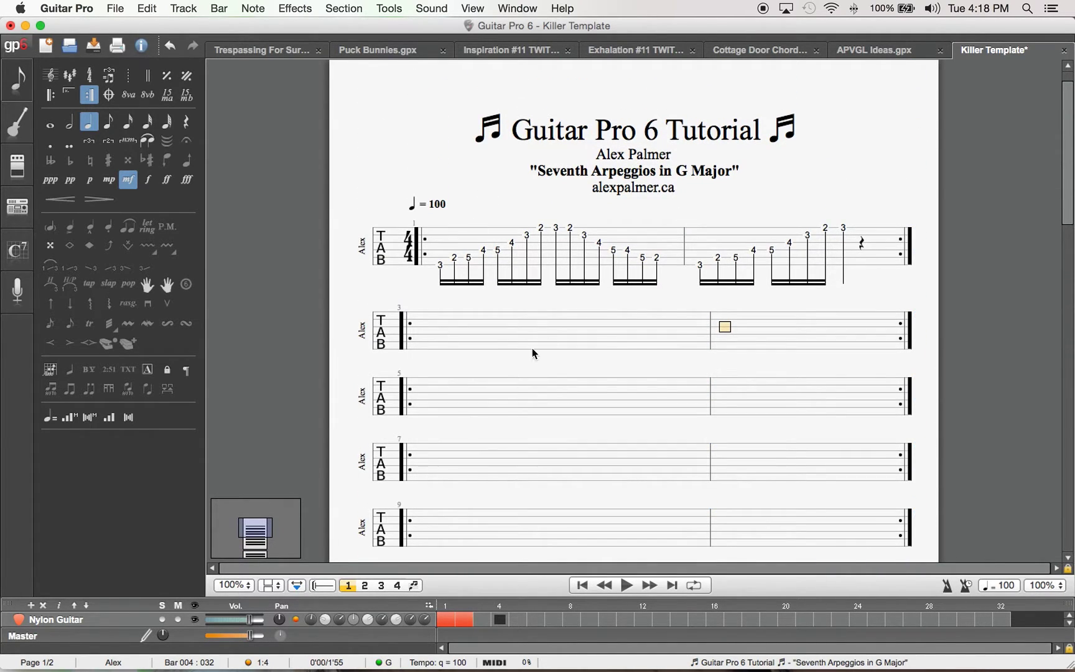
# - Save the score as a new file named "♬ Guitar Pro 6 Tutorial ♬.gpx" on the Desktop
pyautogui.scroll(-2, 458, 308)
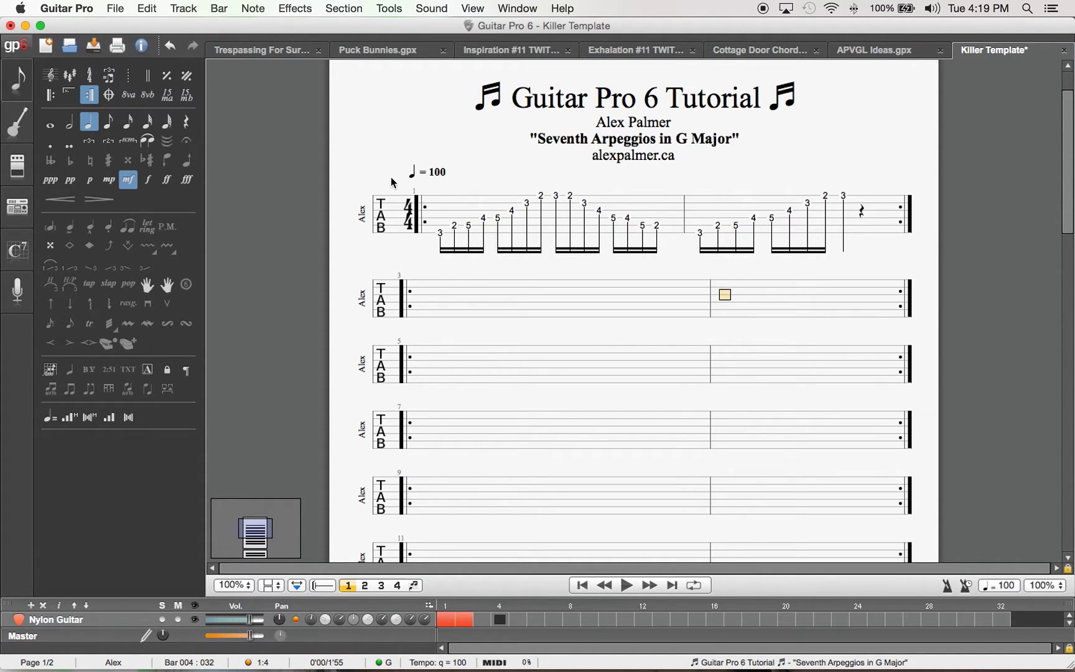
pyautogui.click(114, 8)
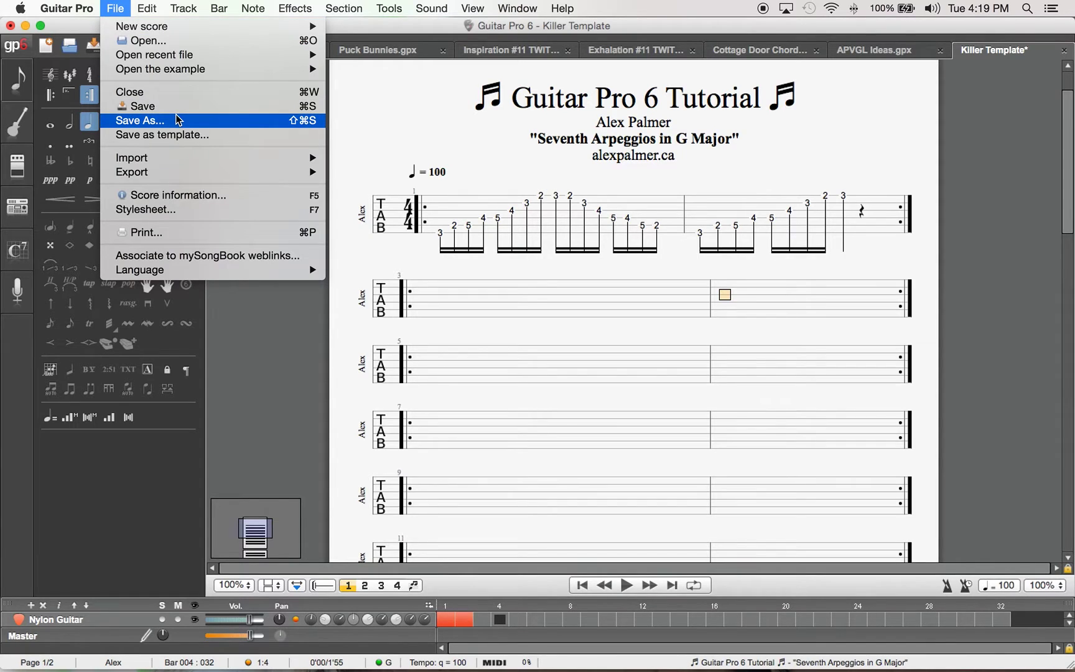
pyautogui.click(140, 120)
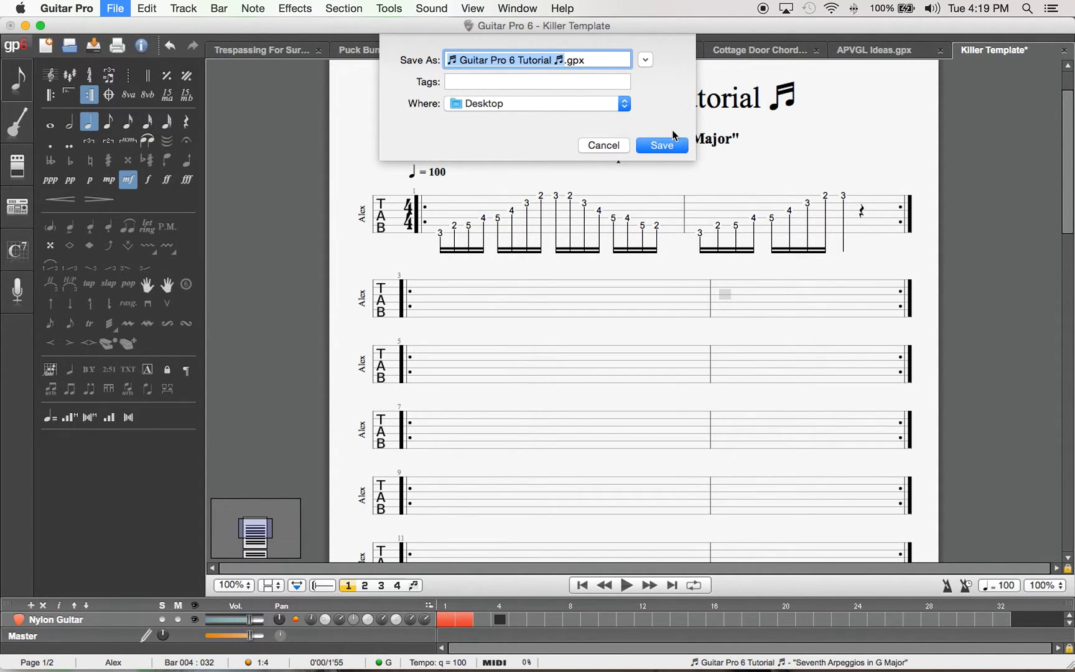
pyautogui.click(671, 147)
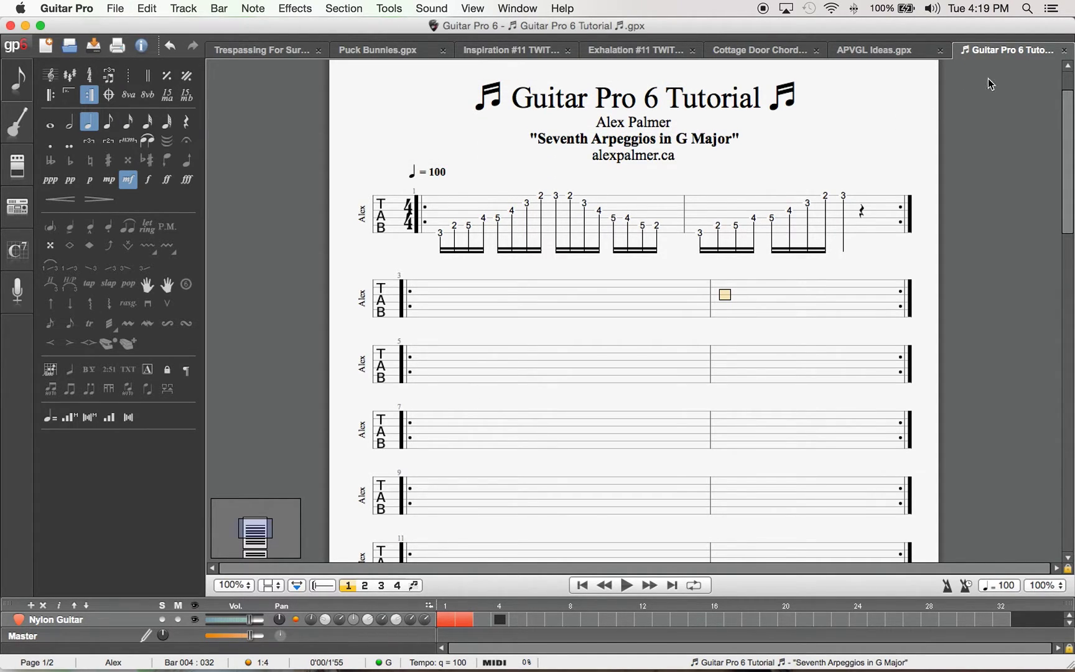
# - Open the score's stylesheet and review the page sizes, systems and staves settings, and header and footer settings
pyautogui.scroll(-3, 442, 274)
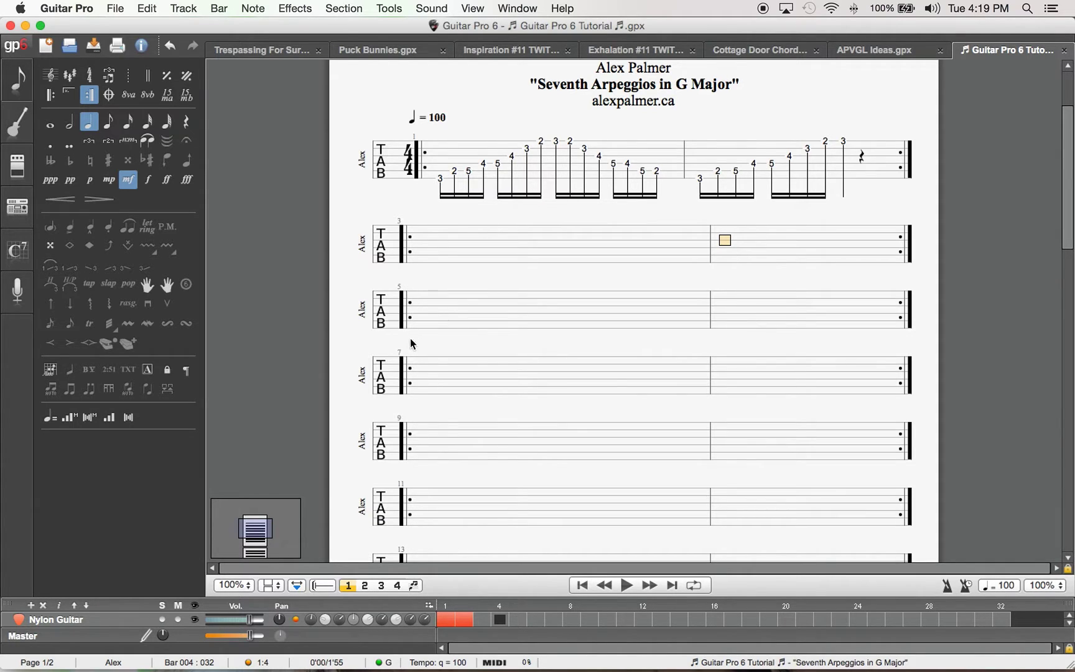
pyautogui.click(450, 345)
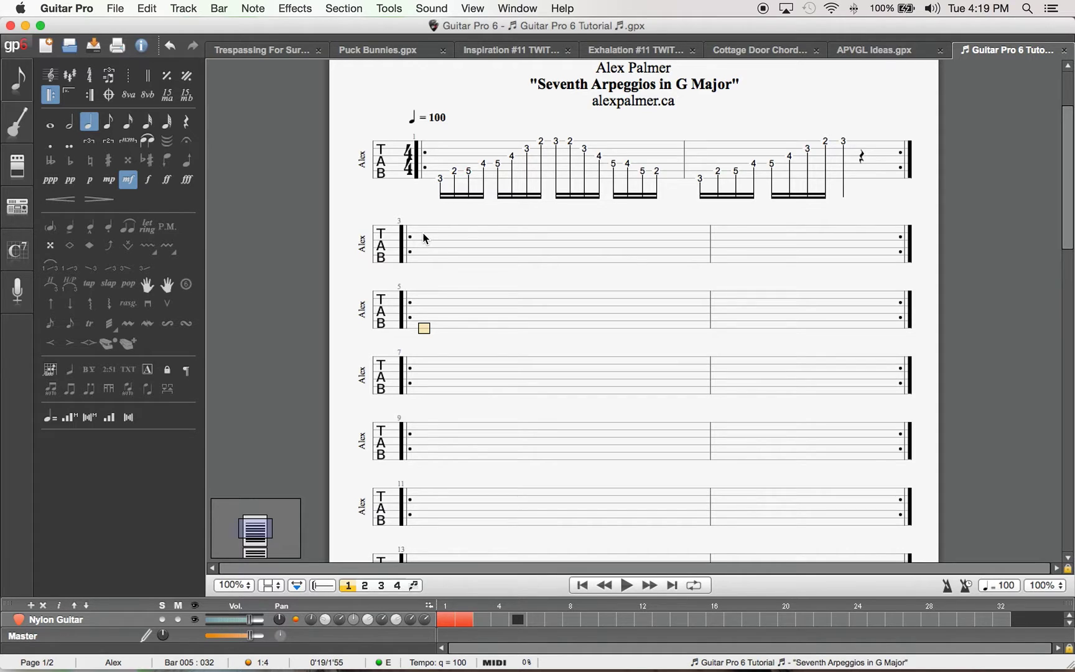
pyautogui.click(122, 6)
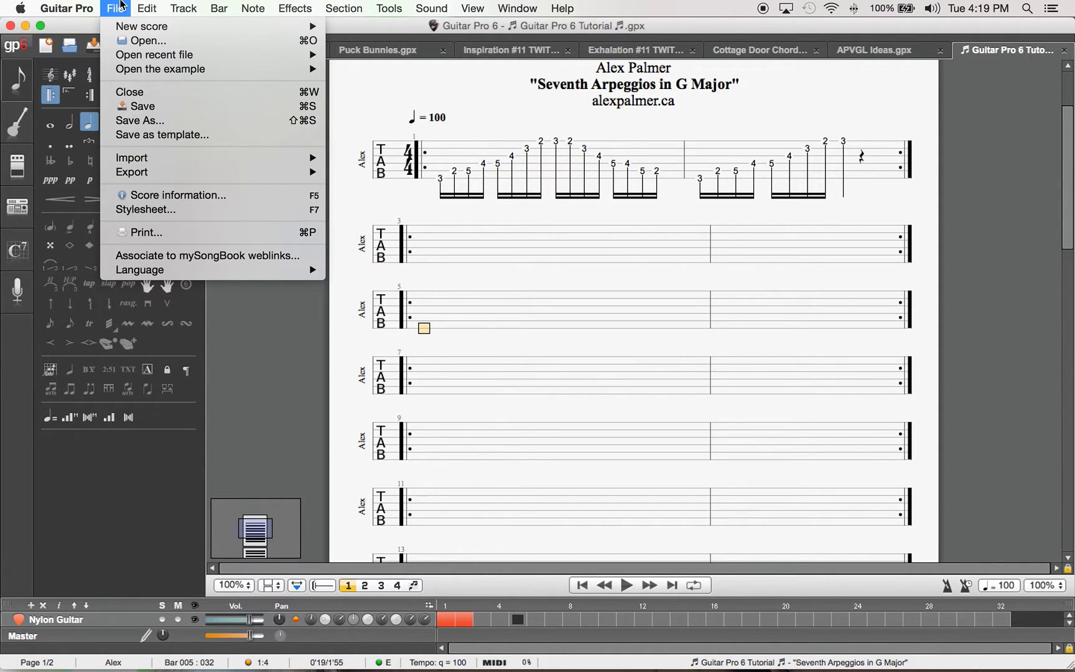
pyautogui.click(168, 215)
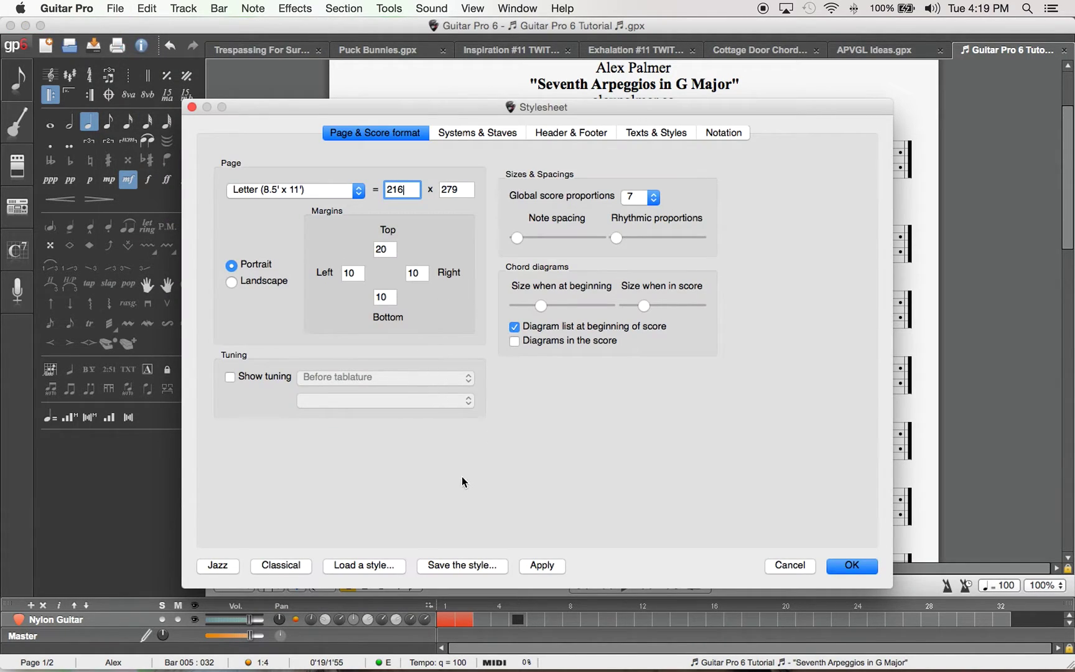
pyautogui.click(319, 189)
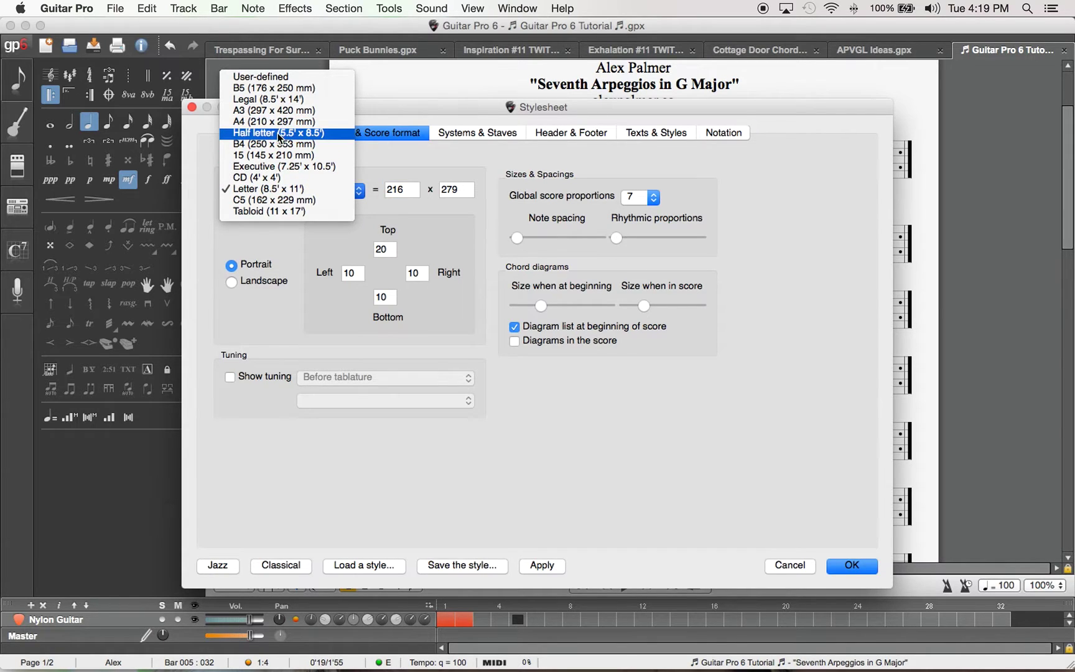
pyautogui.click(205, 344)
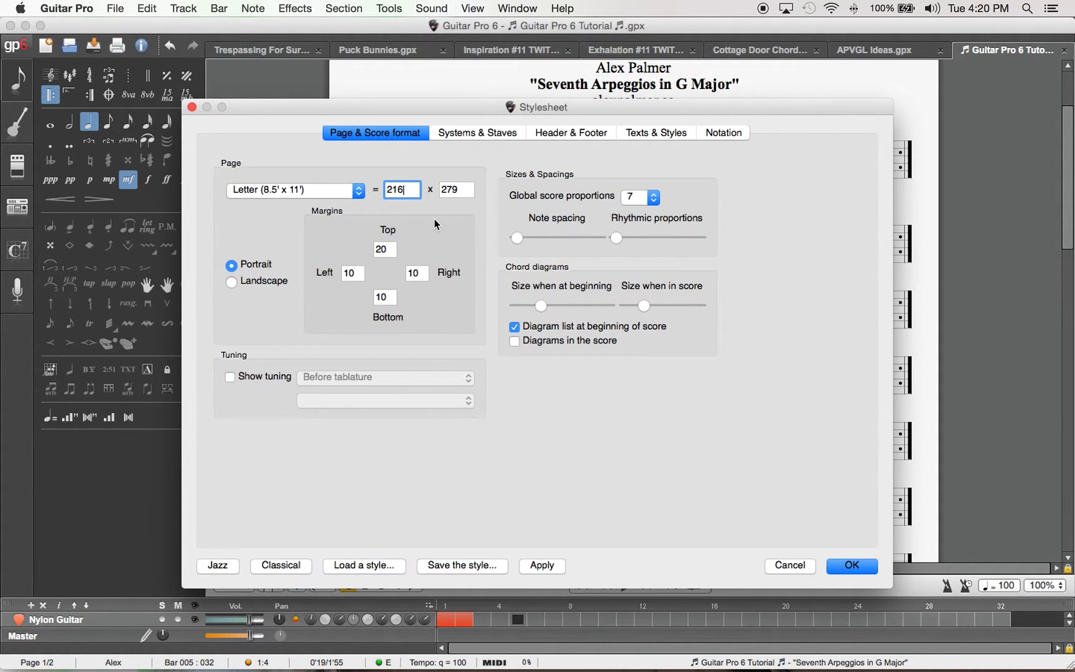
pyautogui.click(480, 134)
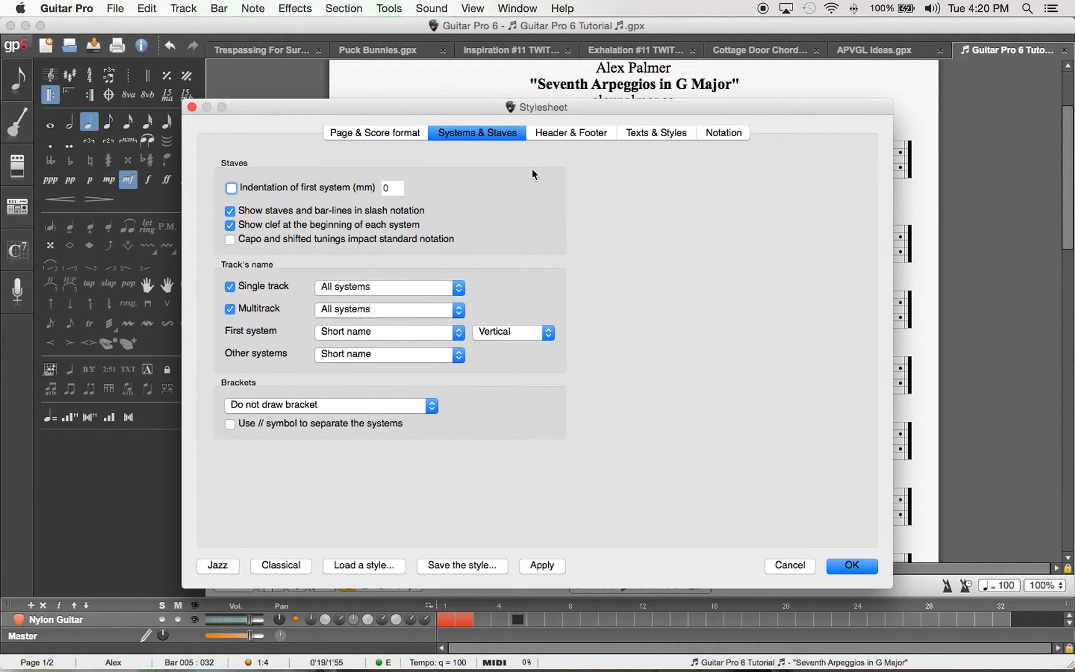
pyautogui.click(583, 138)
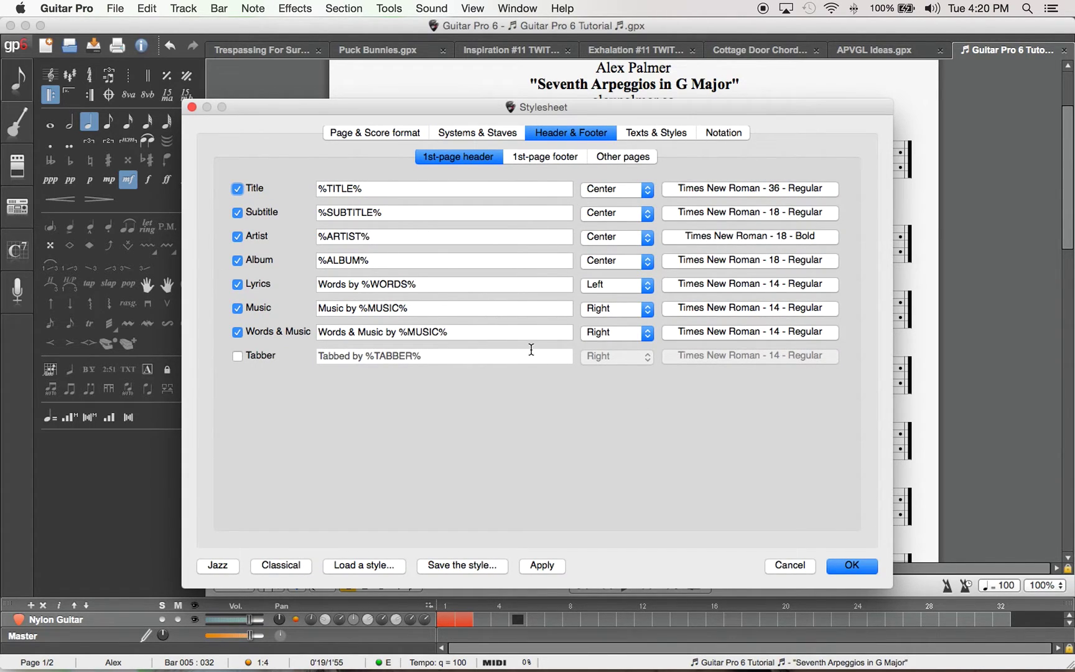
pyautogui.click(543, 164)
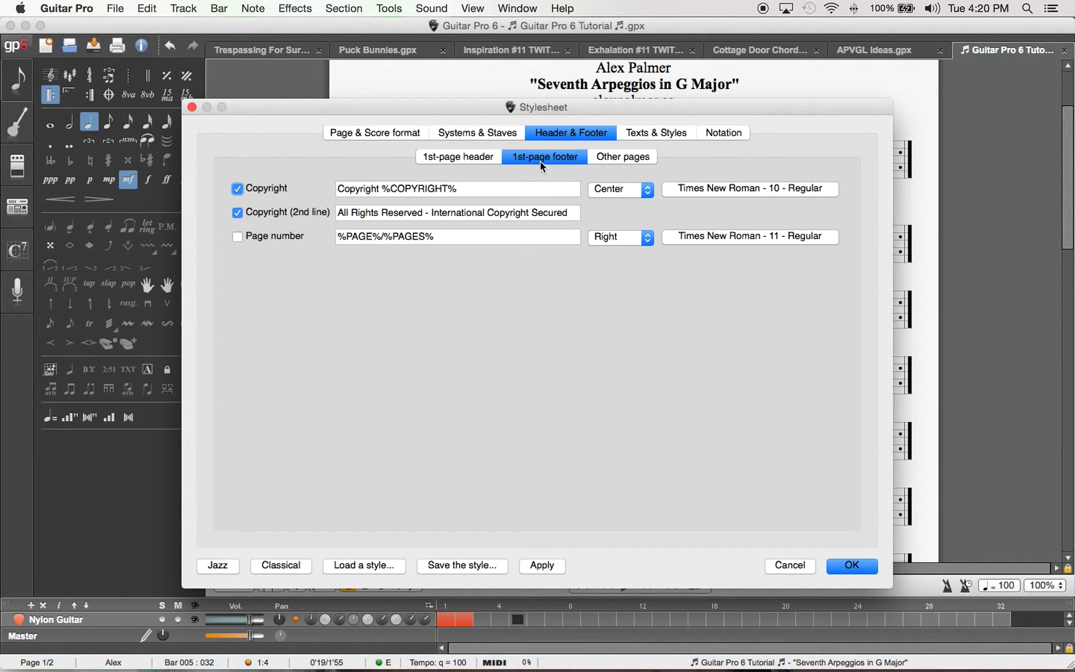
pyautogui.click(606, 159)
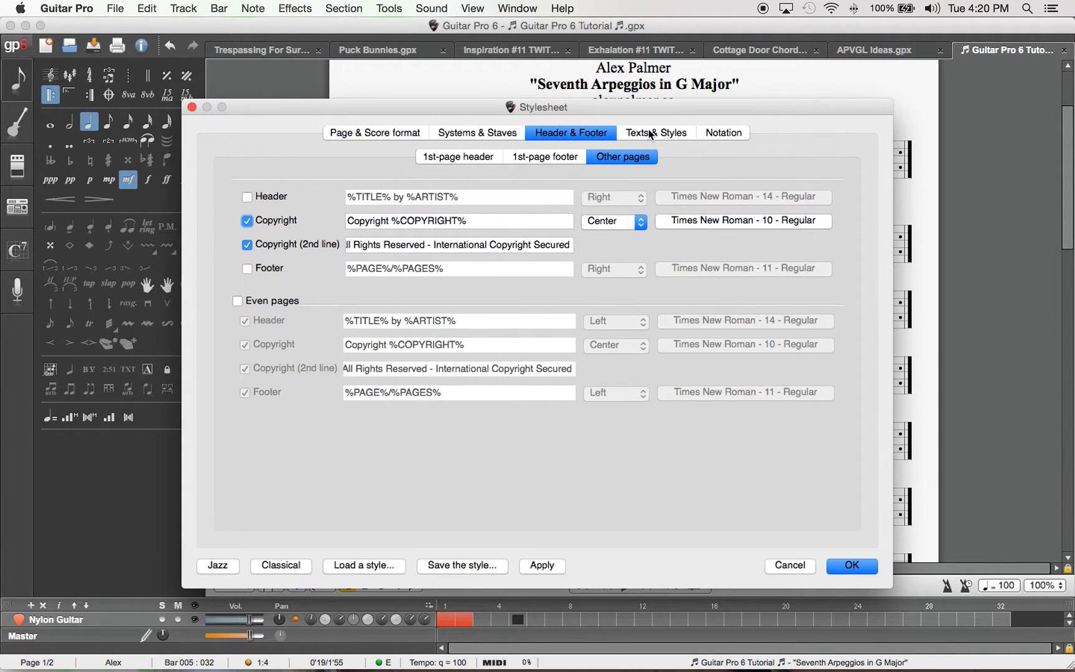
# - Set bar numbers to Hide in the stylesheet's text settings and accept the stylesheet
pyautogui.click(651, 135)
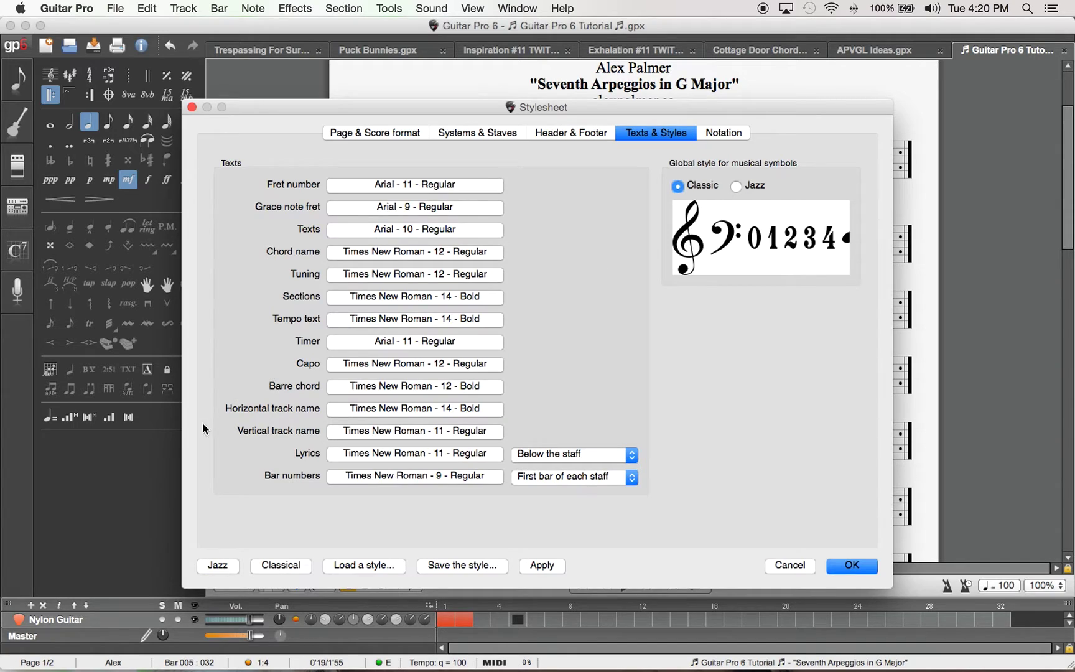
pyautogui.click(551, 478)
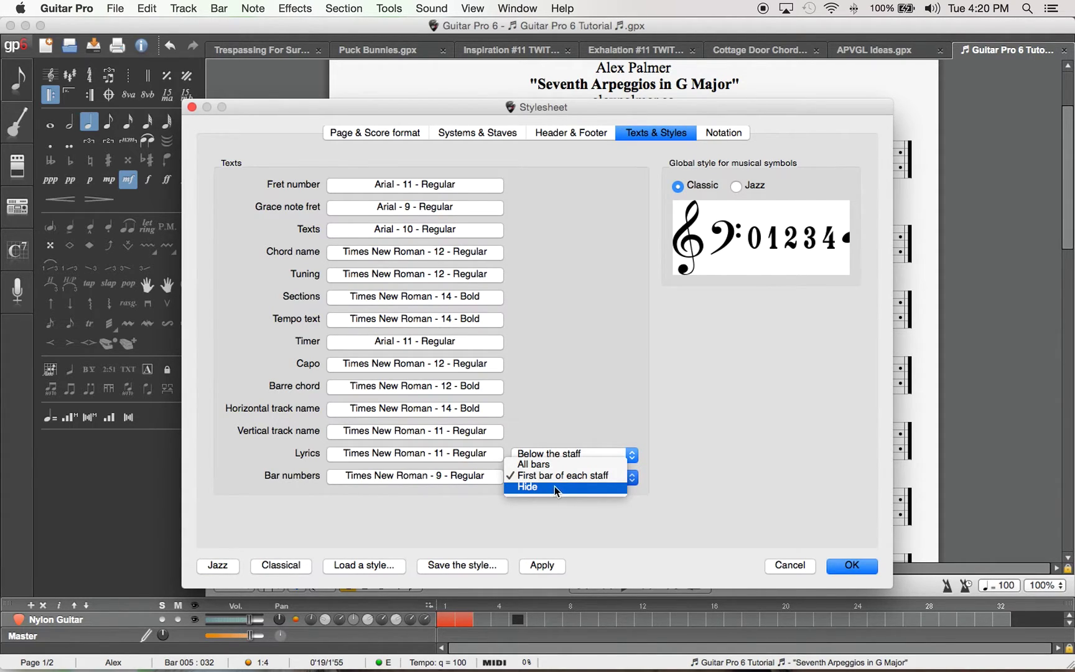
pyautogui.click(541, 489)
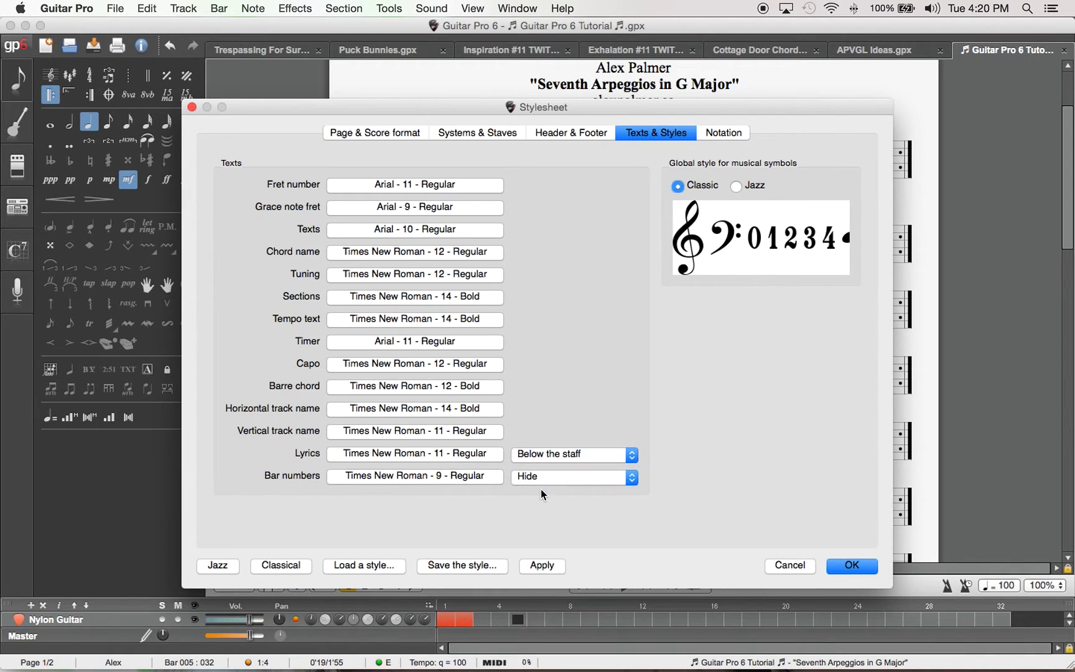
pyautogui.click(846, 568)
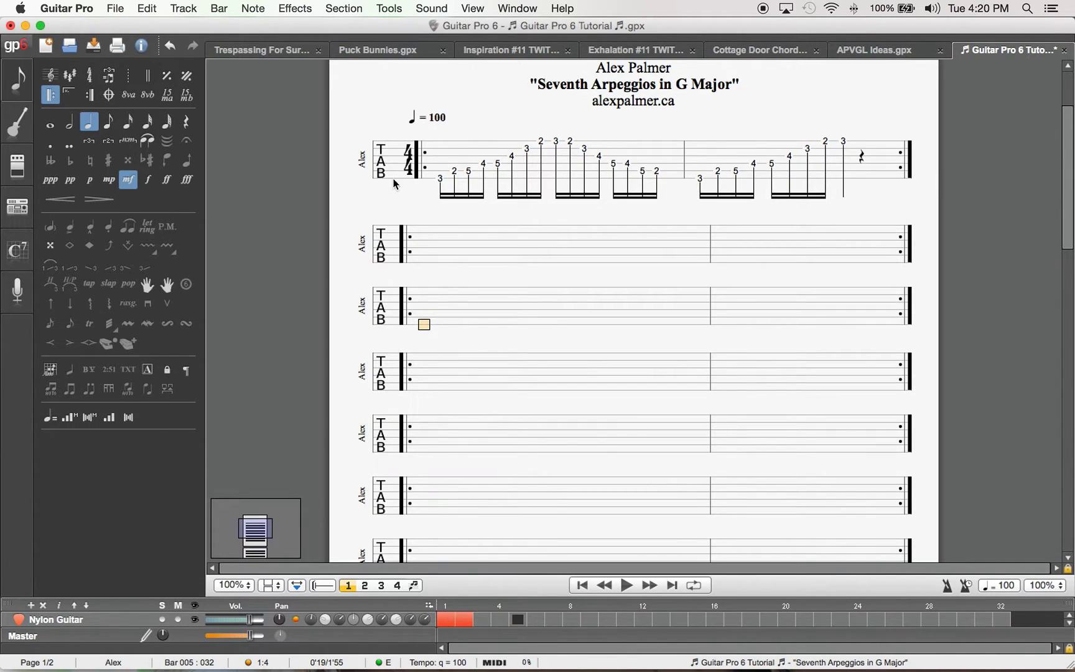
# - Add a section label named "I: G Major 7" at the start of bar 1
pyautogui.scroll(3, 453, 301)
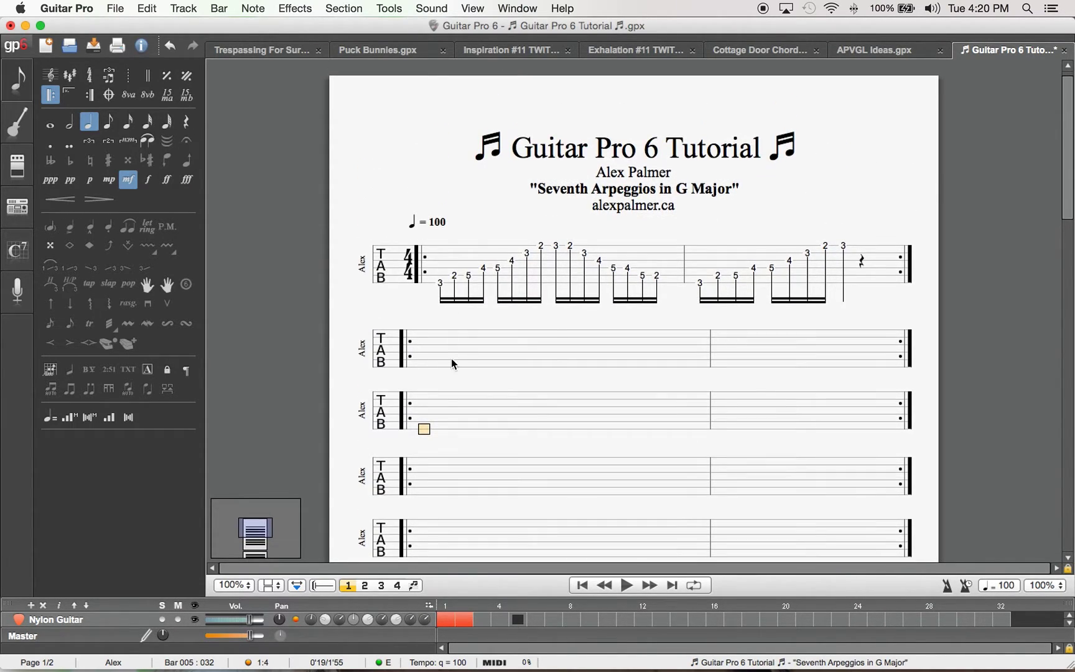
pyautogui.click(440, 289)
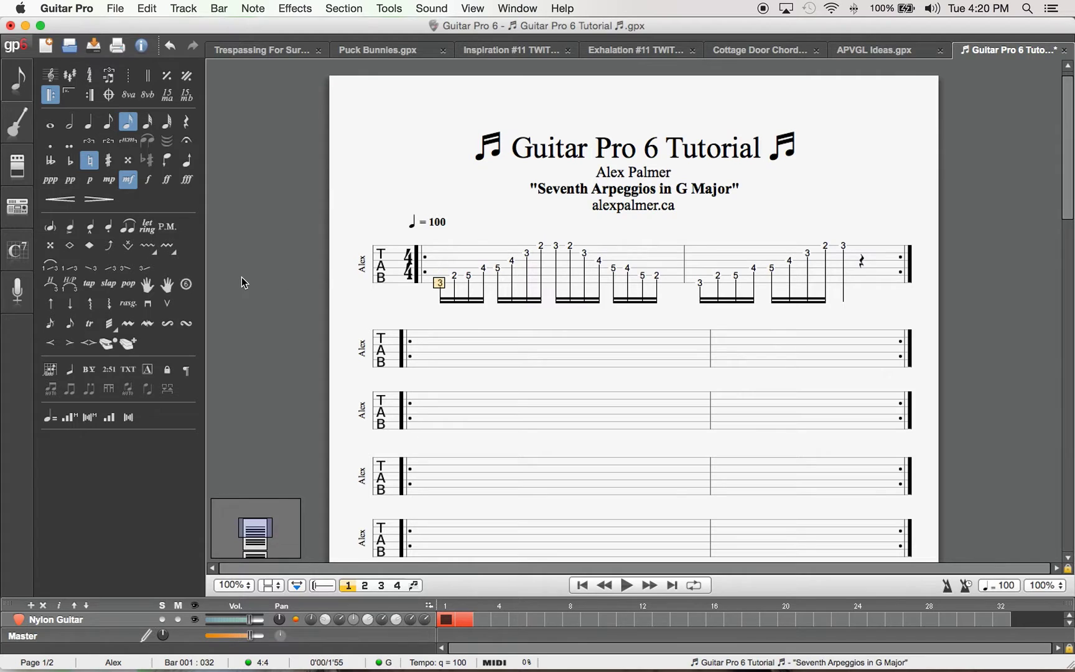
pyautogui.click(156, 377)
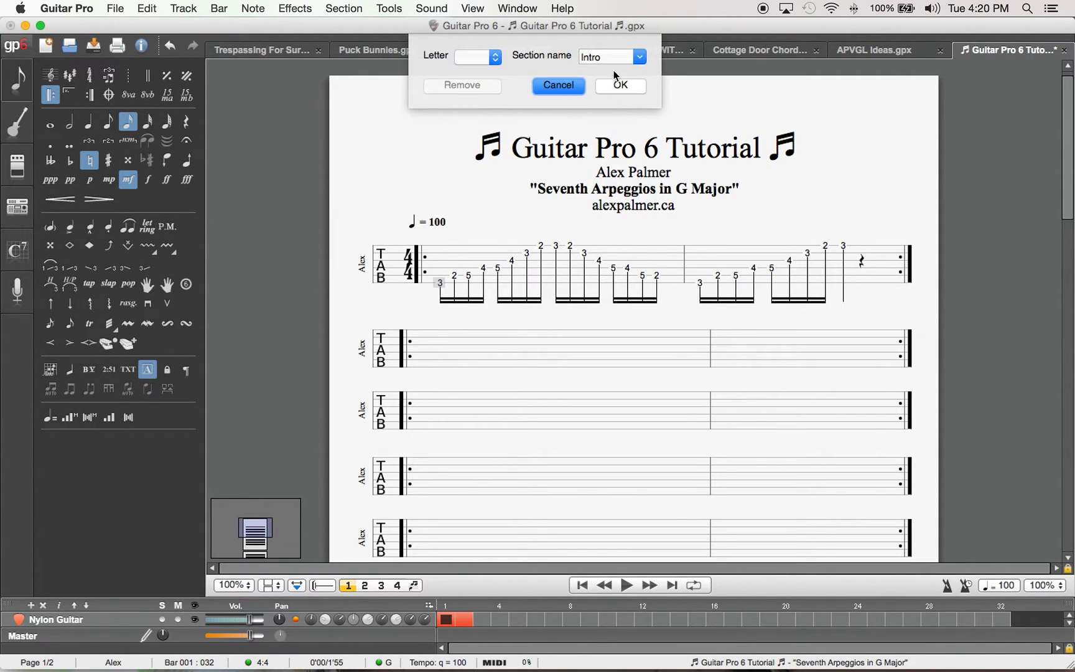
pyautogui.write('I: G Major')
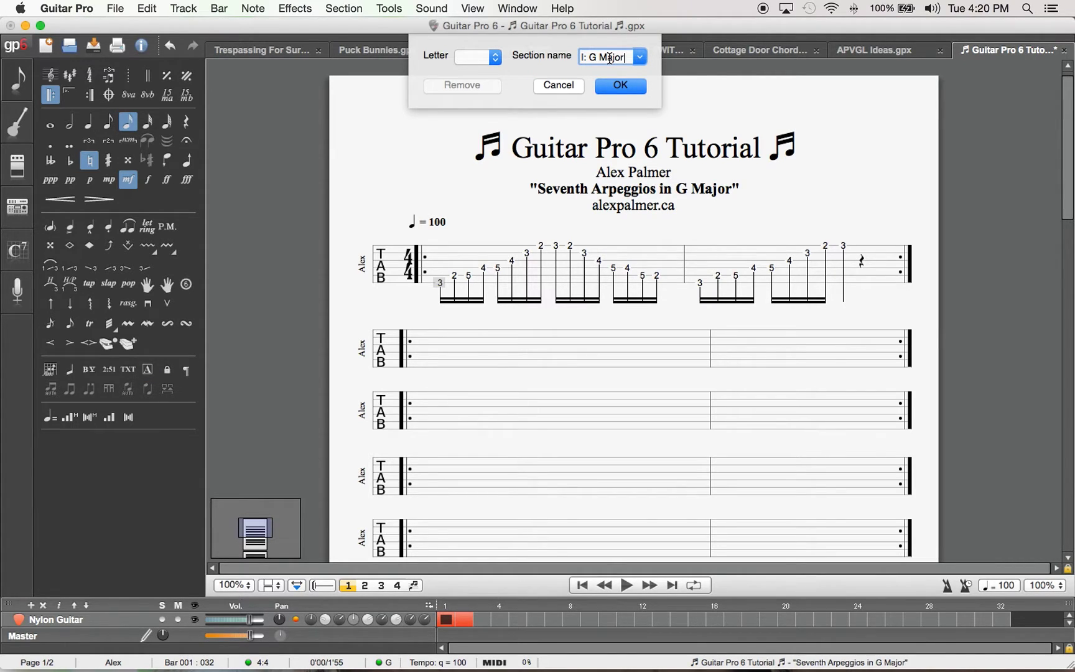
pyautogui.write(' 7')
pyautogui.press('Return')
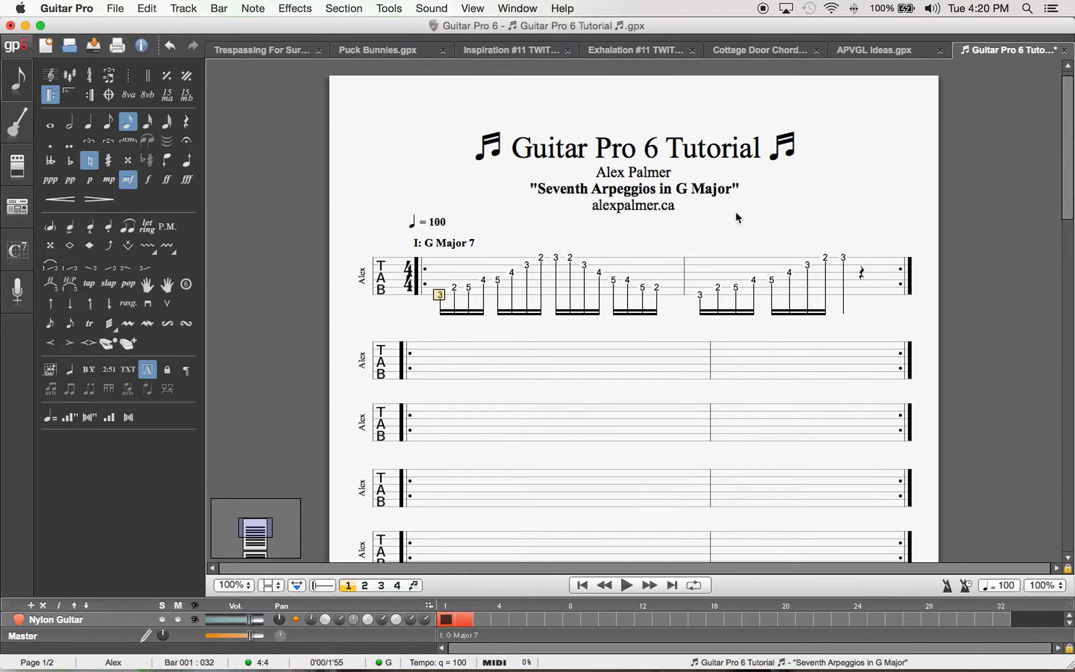
# - Add a section label named "ii: Am7" at the start of bar 3
pyautogui.scroll(-2, 384, 155)
pyautogui.scroll(-1, 384, 156)
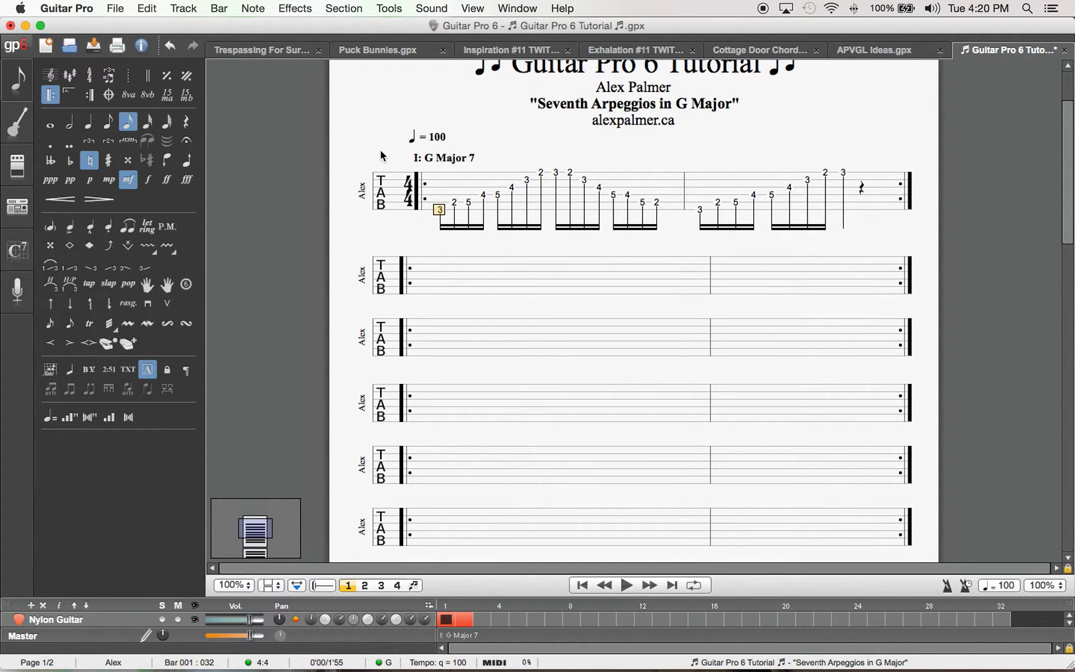
pyautogui.click(428, 291)
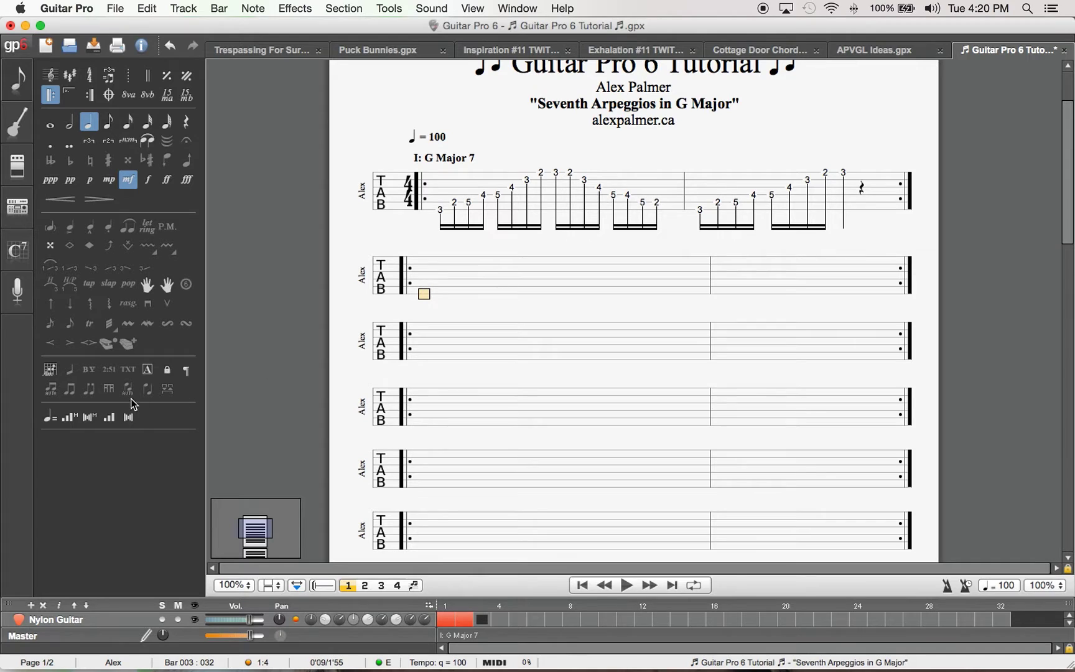
pyautogui.click(147, 370)
pyautogui.click(596, 58)
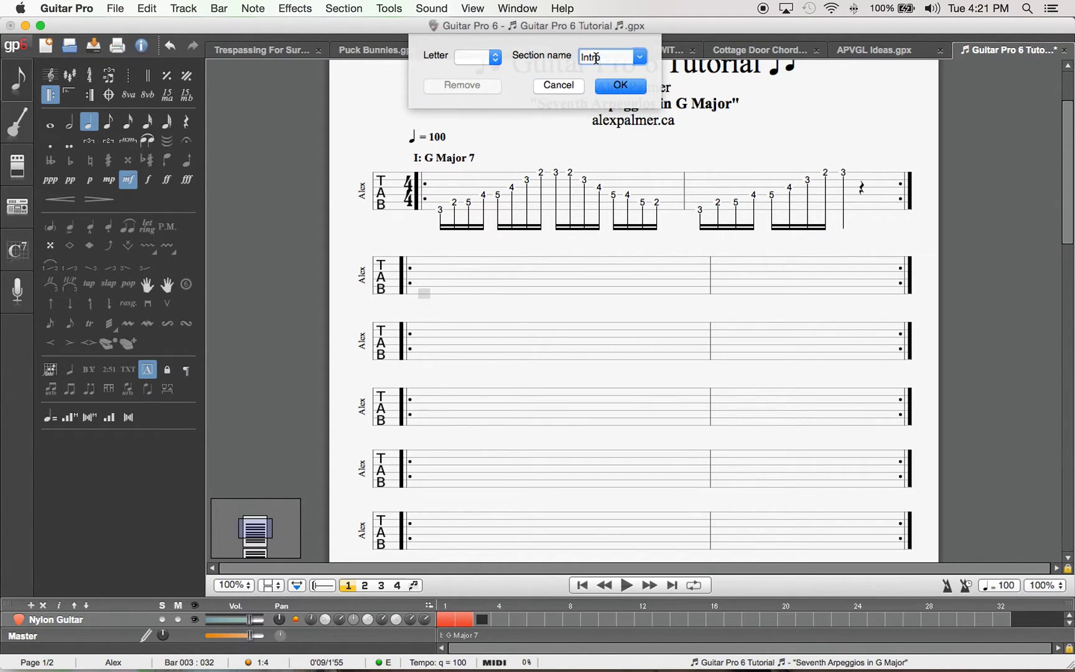
pyautogui.write('Intro')
pyautogui.press('BackSpace')
pyautogui.press('BackSpace')
pyautogui.press('BackSpace')
pyautogui.press('BackSpace')
pyautogui.press('Return')
# - Add a section label named "iii: Bm7" at the start of bar 5
pyautogui.click(410, 354)
pyautogui.click(147, 370)
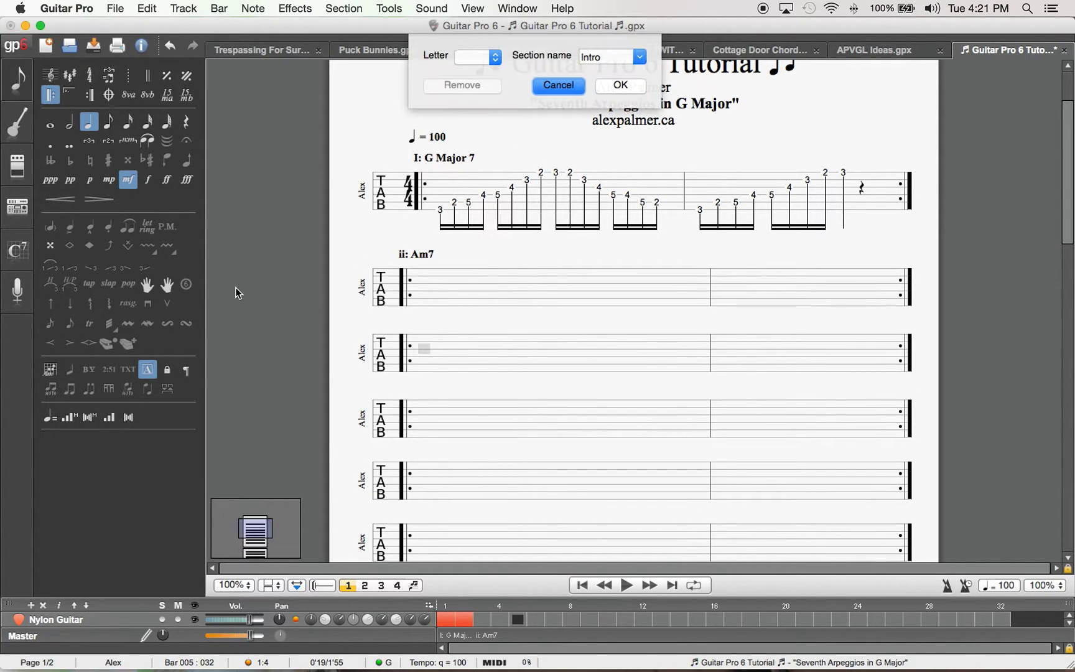
pyautogui.doubleClick(607, 61)
pyautogui.write('iii: B')
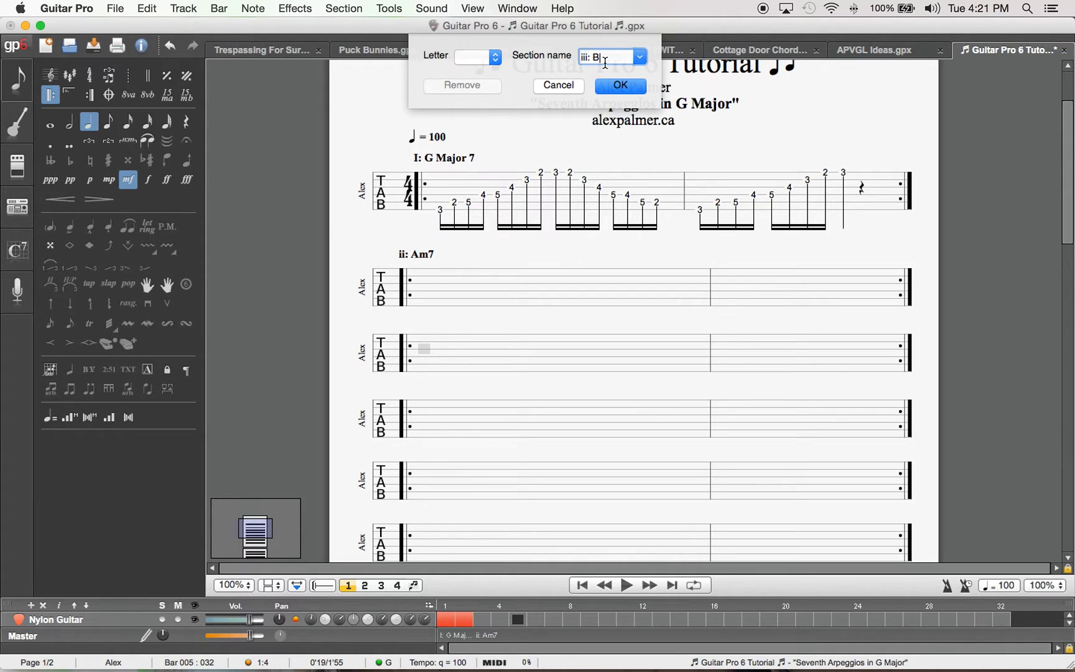
pyautogui.press('Return')
# - Add a section label named "IV: C Major 7" at the start of bar 7
pyautogui.scroll(-5, 503, 303)
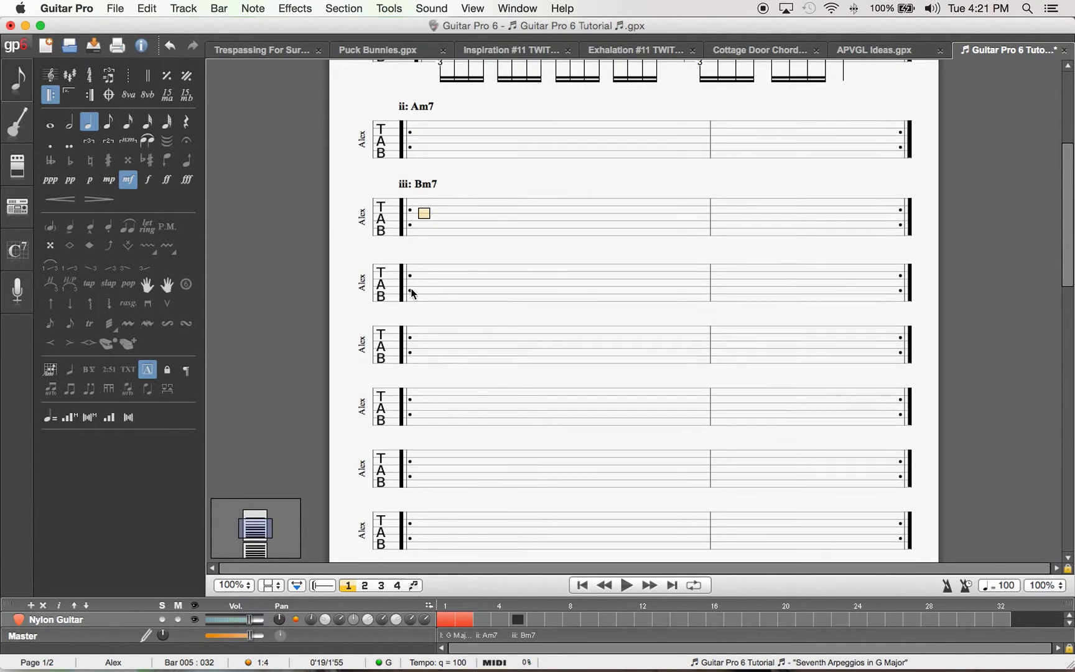
pyautogui.click(421, 288)
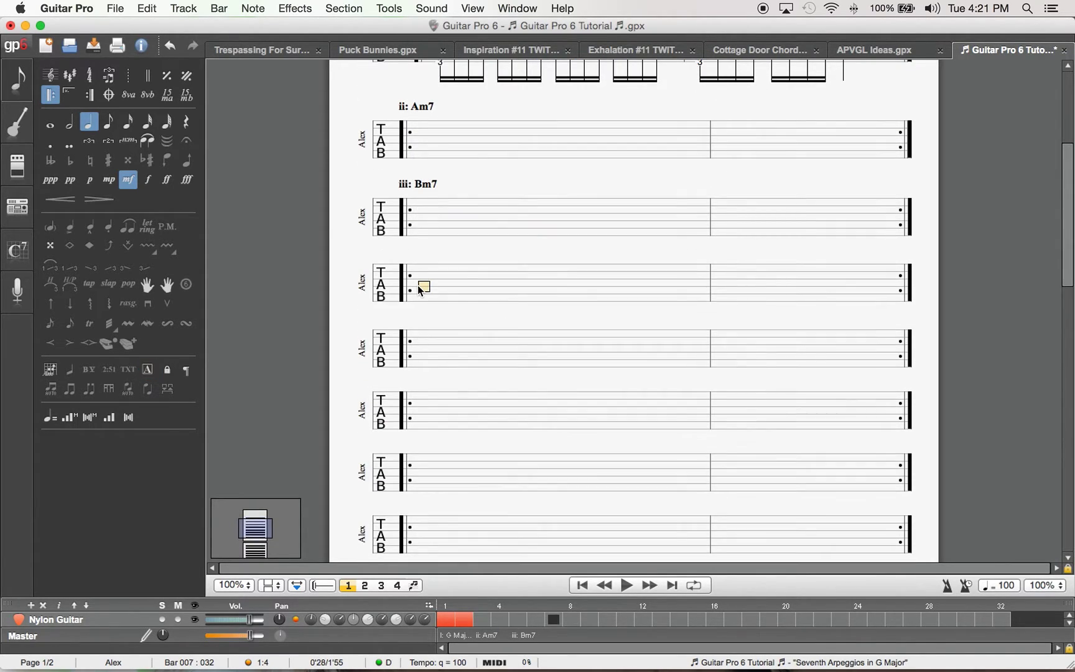
pyautogui.click(148, 369)
pyautogui.doubleClick(594, 60)
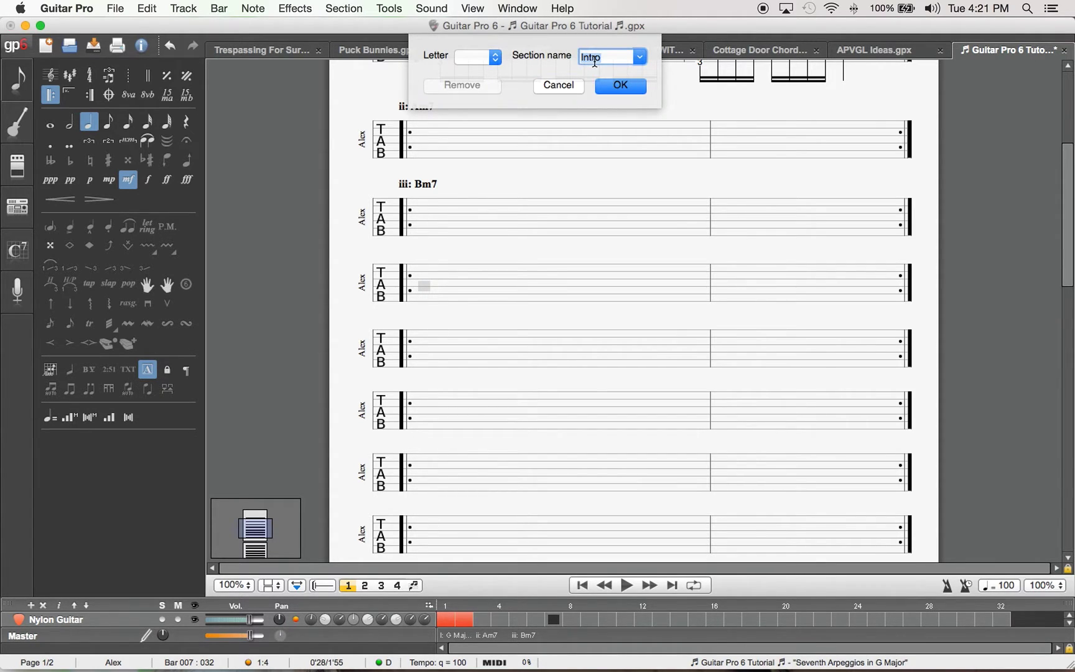
pyautogui.write('IV')
pyautogui.write(': C Major 7')
pyautogui.press('Return')
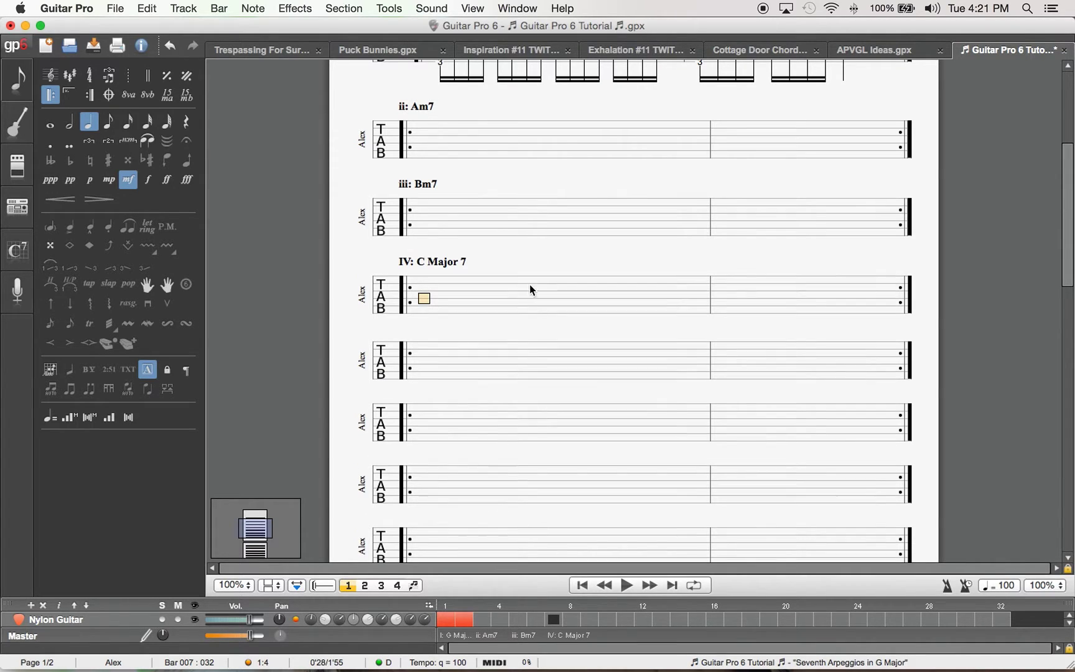
# - Add a section label named "V: D7" at the start of bar 9
pyautogui.click(421, 367)
pyautogui.click(147, 370)
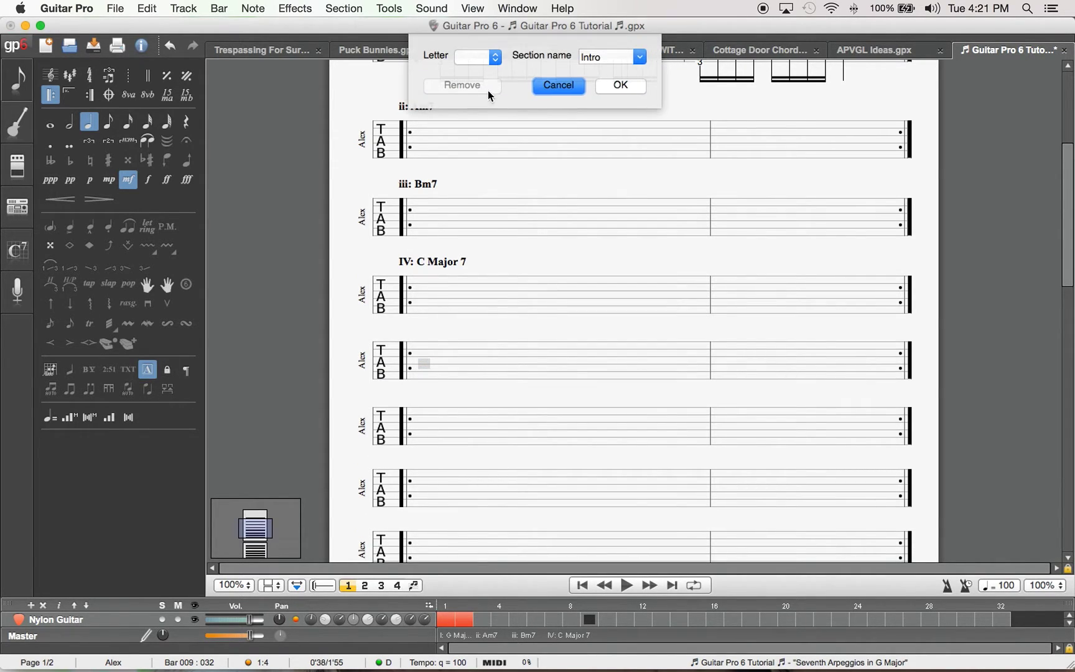
pyautogui.doubleClick(592, 57)
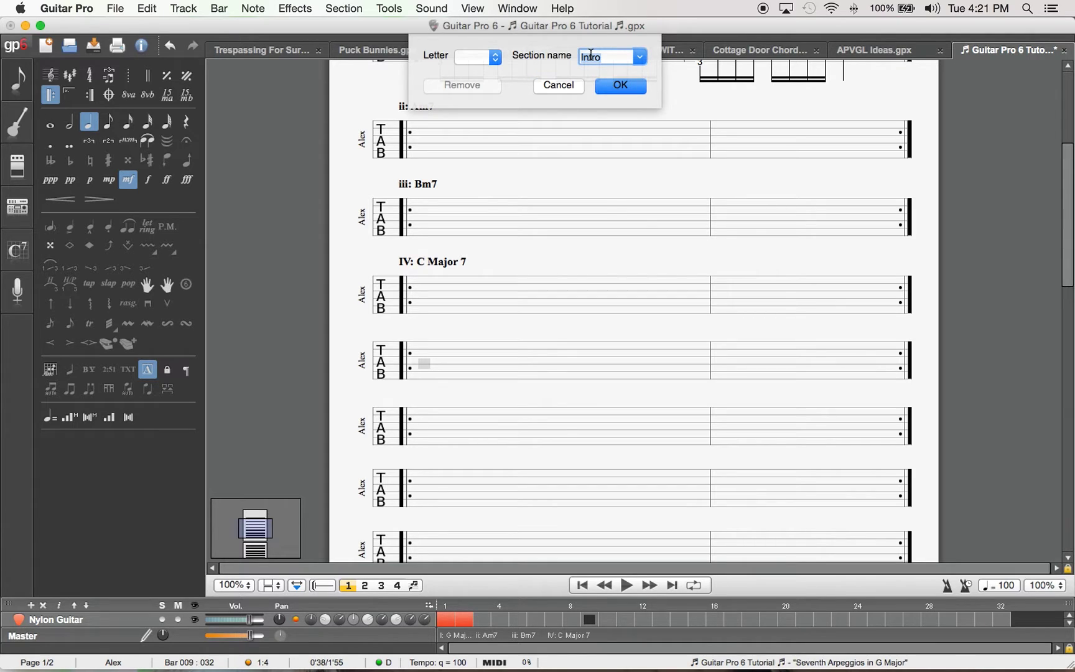
pyautogui.write('V: D7')
pyautogui.press('Return')
# - Add a section label named "vi: Em7" at the start of bar 11
pyautogui.click(426, 438)
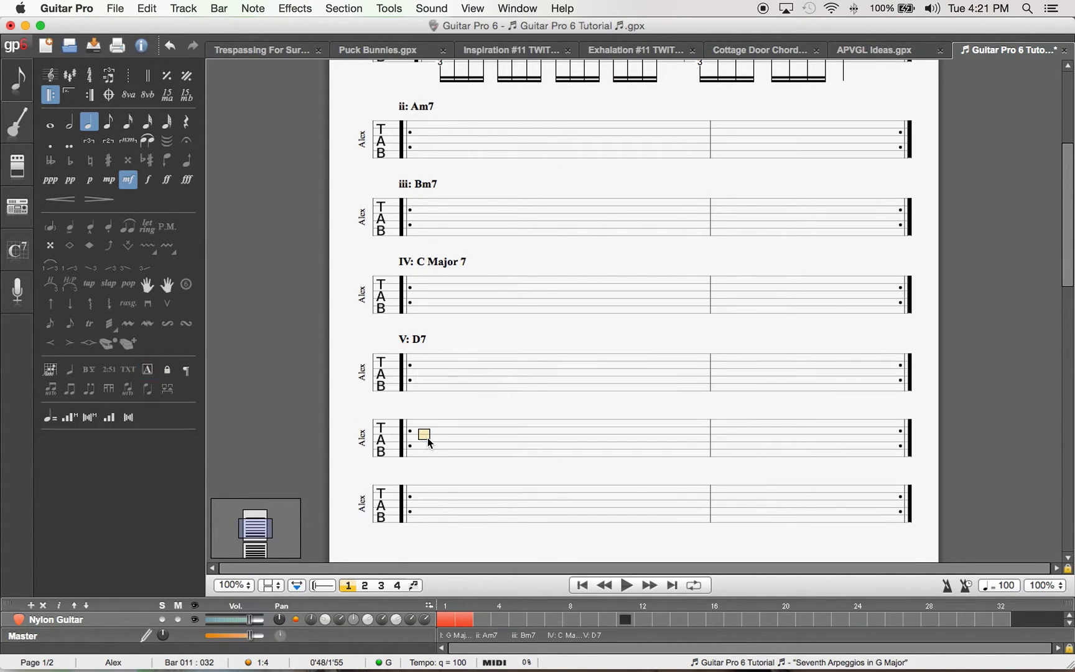
pyautogui.click(148, 370)
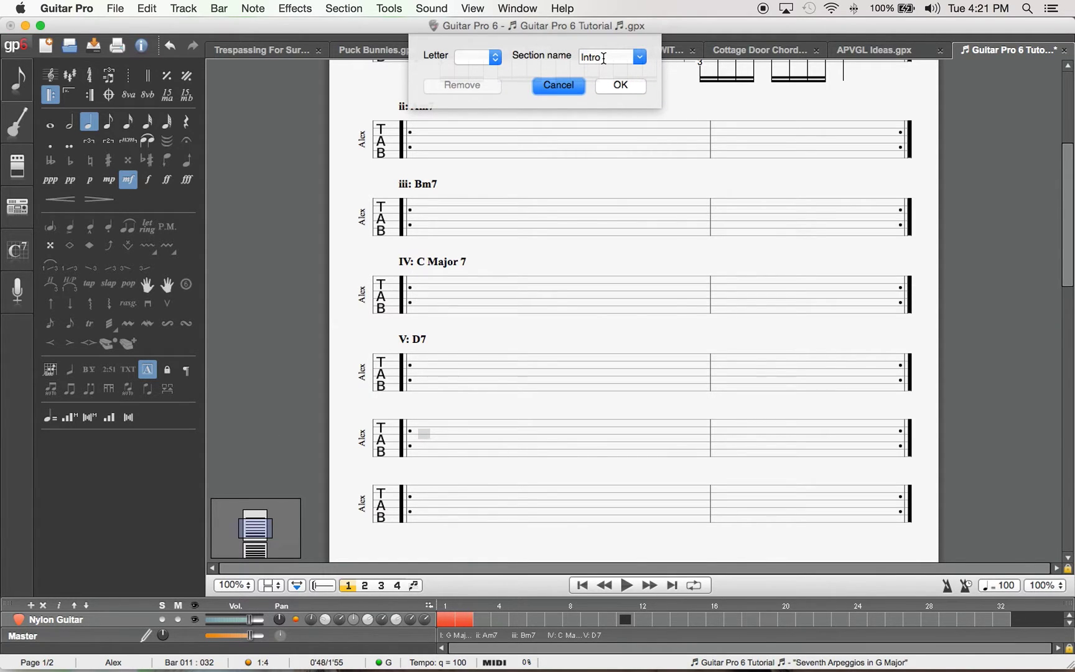
pyautogui.write('vi: Em7')
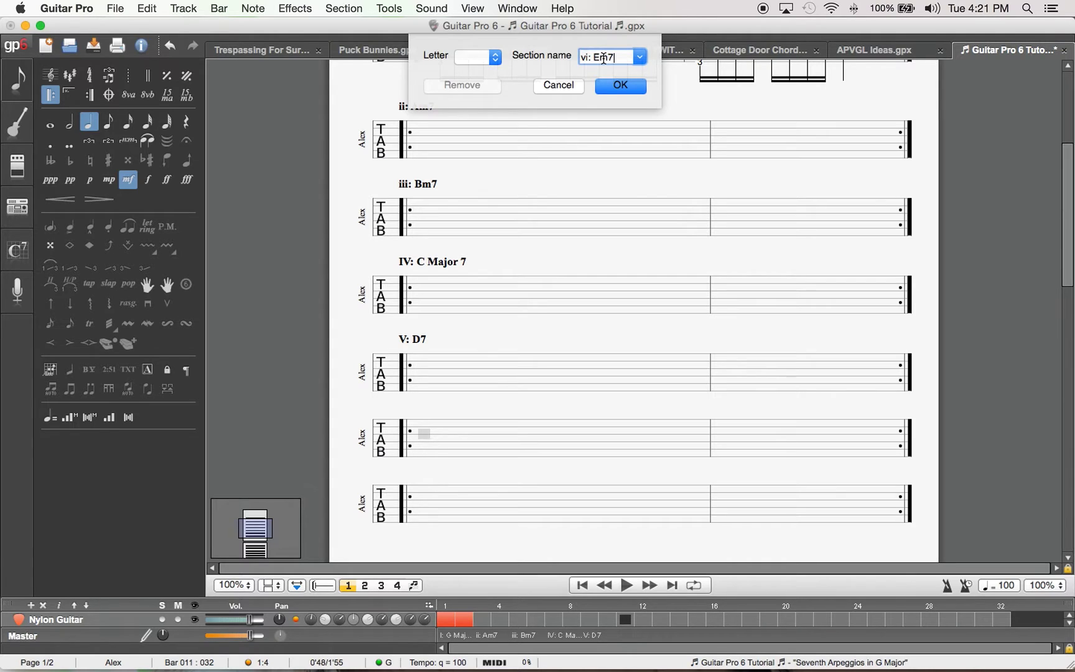
pyautogui.press('Return')
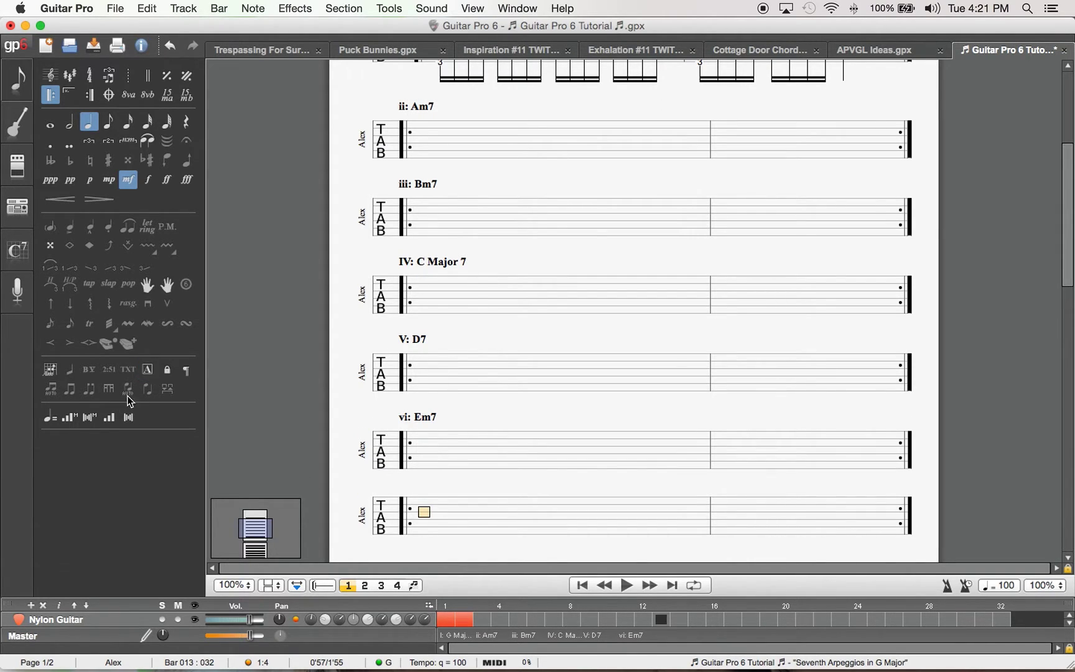
# - Add a section label named "vii: F#m7(b5)" at the start of bar 13
pyautogui.click(147, 370)
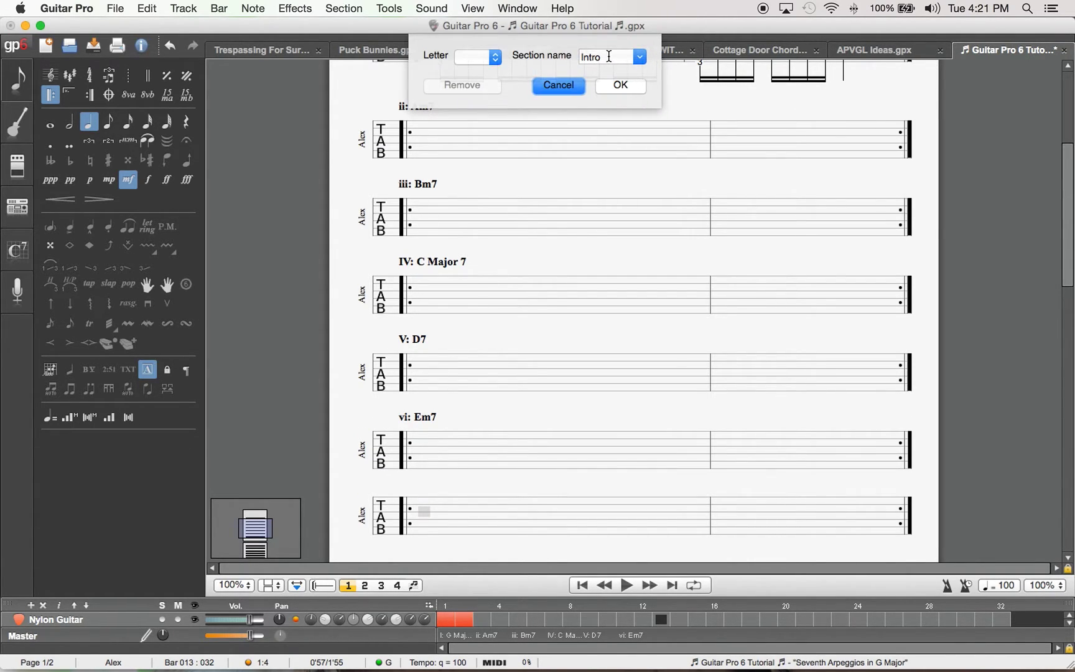
pyautogui.write('vii: F#m')
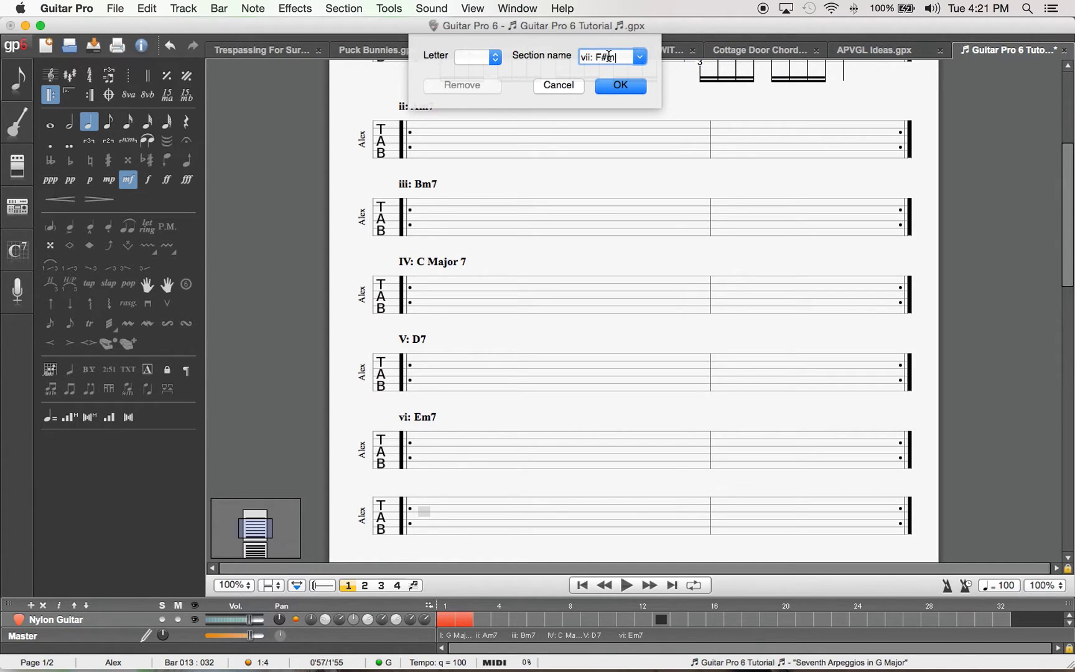
pyautogui.write('7(b5)')
pyautogui.press('Return')
# - Add a section label named "I: G Major 7" at the start of bar 15
pyautogui.scroll(-4, 552, 178)
pyautogui.scroll(-1, 552, 177)
pyautogui.click(424, 486)
pyautogui.click(150, 373)
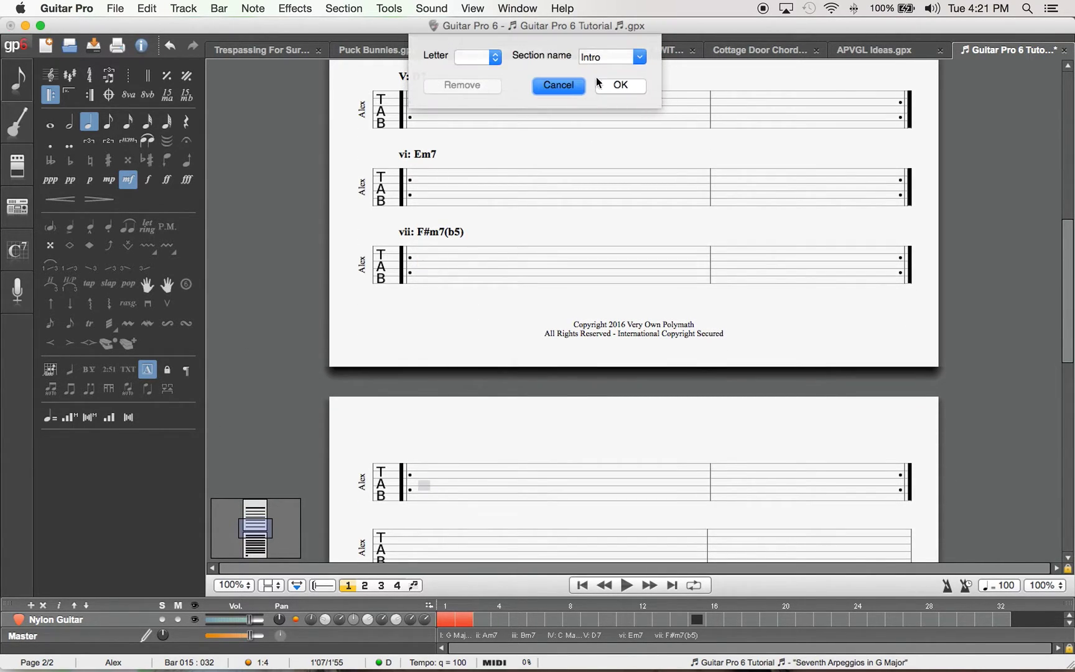
pyautogui.doubleClick(598, 55)
pyautogui.write('I: ')
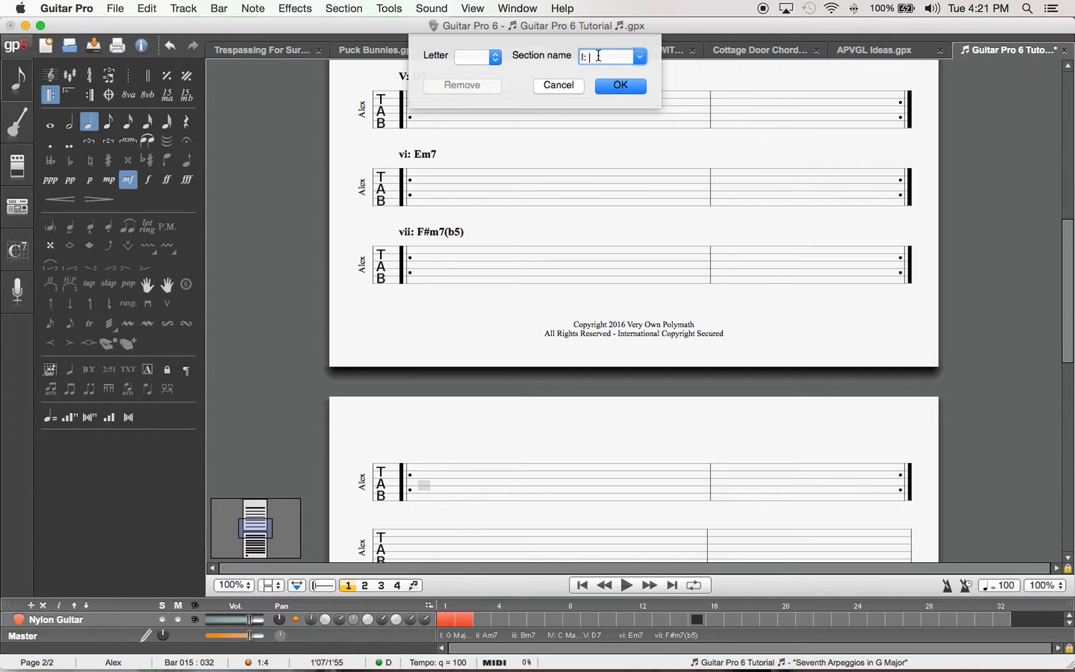
pyautogui.write('G Major 7')
pyautogui.press('Return')
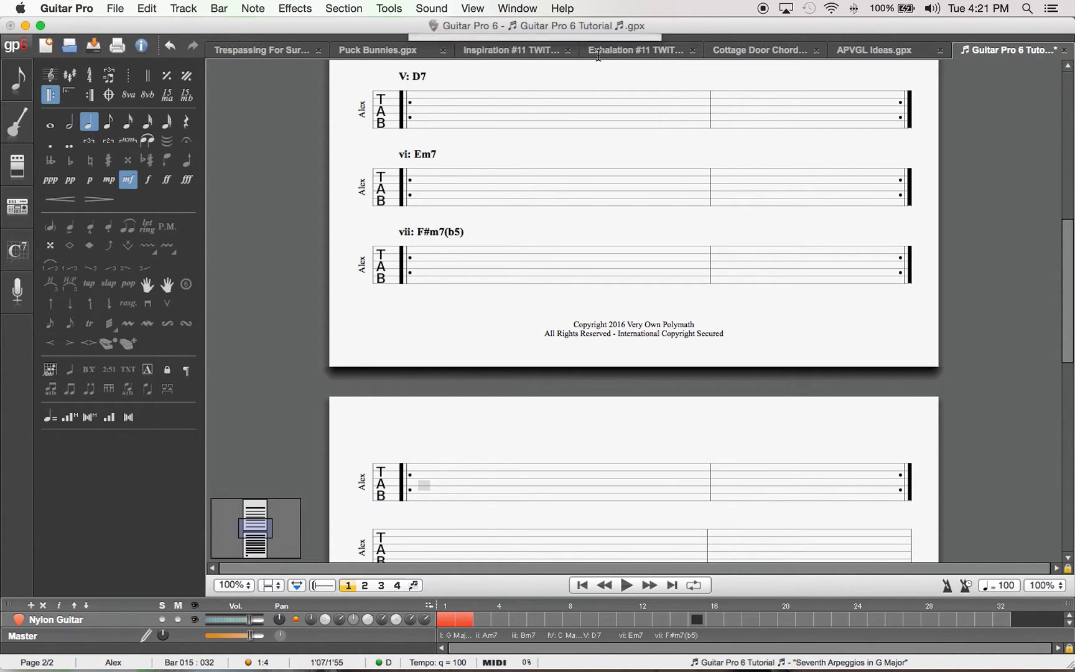
# - Enter beat 1 of bar 3 as sixteenth notes: fret 5 on string 6, frets 3 and 7 on string 5, fret 5 on string 4
pyautogui.scroll(10, 418, 468)
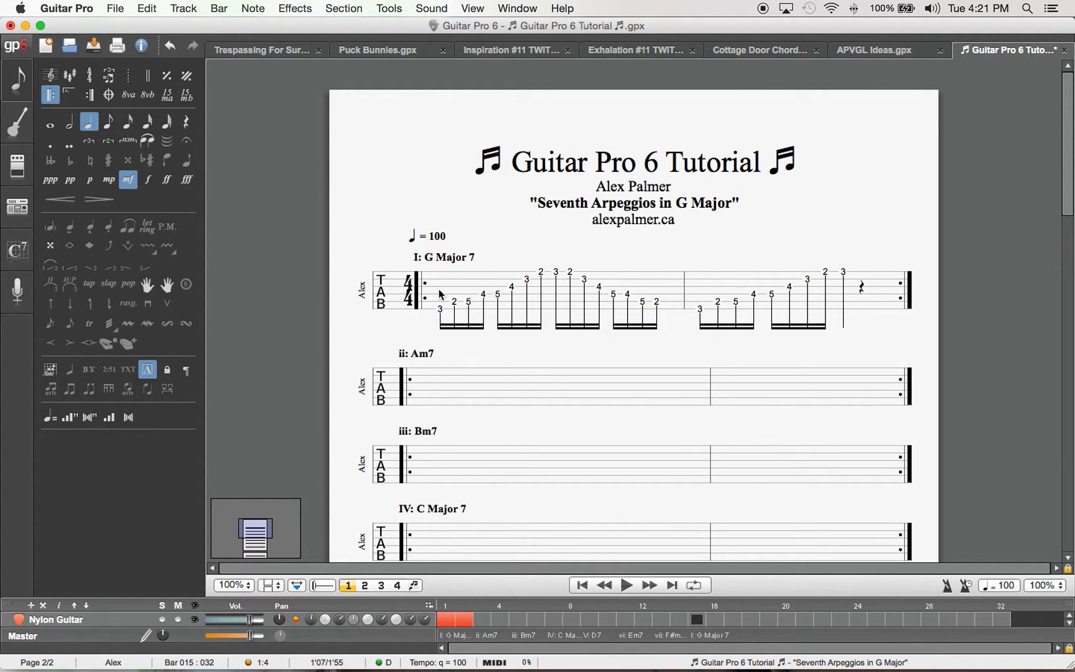
pyautogui.scroll(-3, 438, 289)
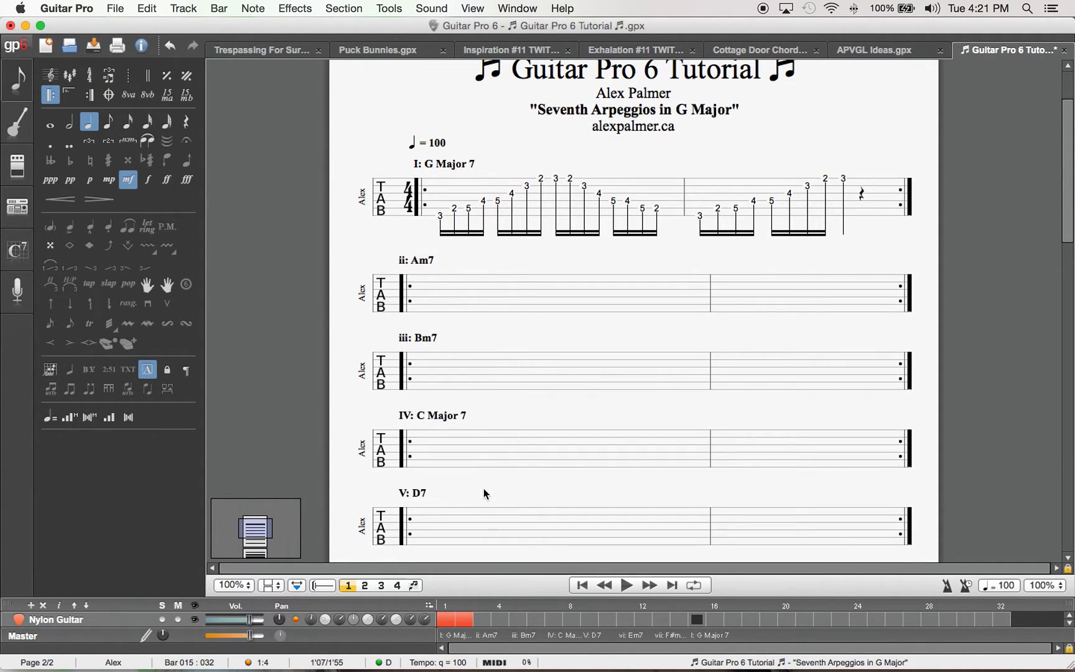
pyautogui.scroll(-15, 488, 457)
pyautogui.scroll(15, 487, 456)
pyautogui.click(426, 282)
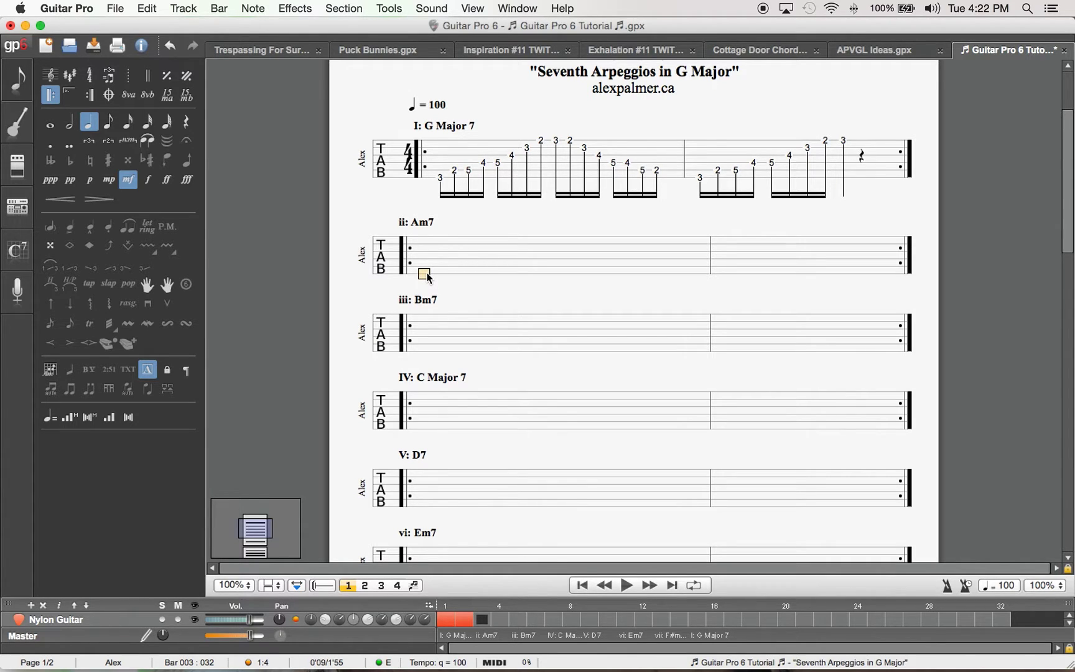
pyautogui.write('5')
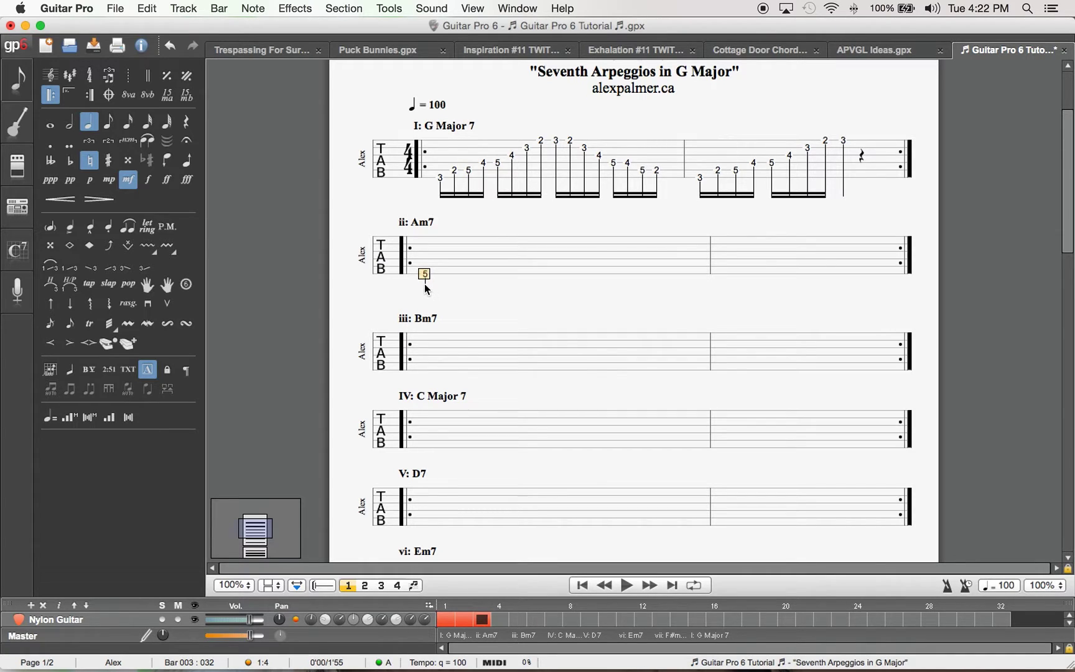
pyautogui.press('-')
pyautogui.press('-')
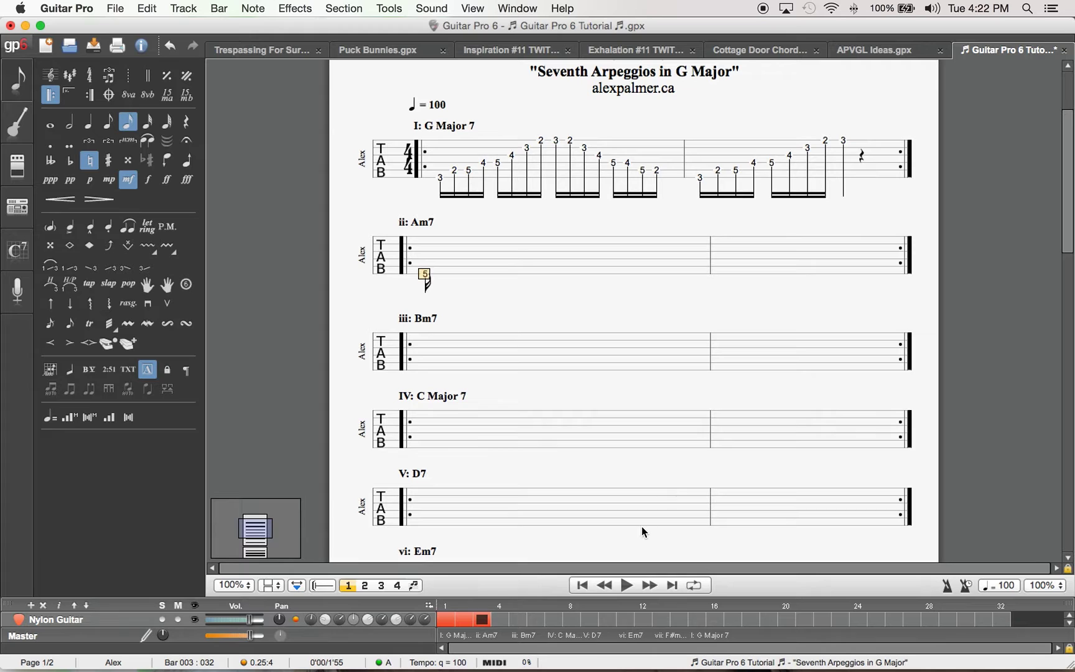
pyautogui.press('Right')
pyautogui.press('Up')
pyautogui.write('3')
pyautogui.press('Right')
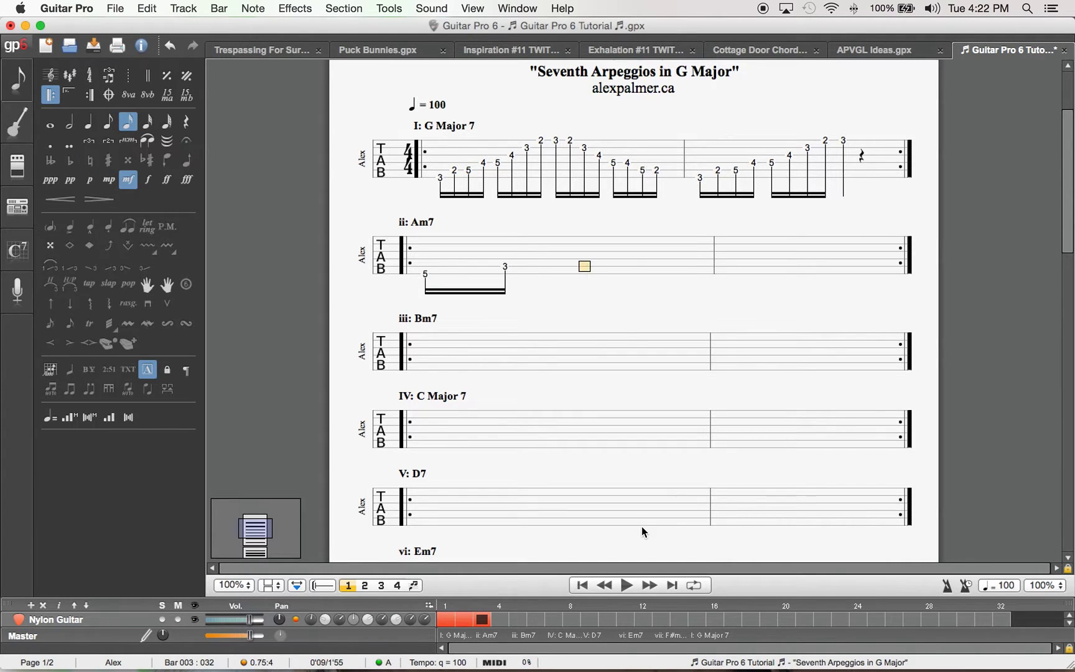
pyautogui.write('7')
pyautogui.press('Right')
pyautogui.press('Up')
pyautogui.write('5')
pyautogui.press('Right')
# - Enter beat 2 of bar 3: fret 7 on string 4, fret 5 on strings 3 and 2, and fret 3 on string 1
pyautogui.write('7')
pyautogui.press('Right')
pyautogui.press('Up')
pyautogui.write('5')
pyautogui.press('Right')
pyautogui.press('Up')
pyautogui.write('5')
pyautogui.press('Right')
pyautogui.press('Up')
pyautogui.write('3')
pyautogui.press('Right')
# - Enter beat 3 of bar 3: frets 5 and 3 on string 1, then fret 5 on strings 2 and 3
pyautogui.write('5')
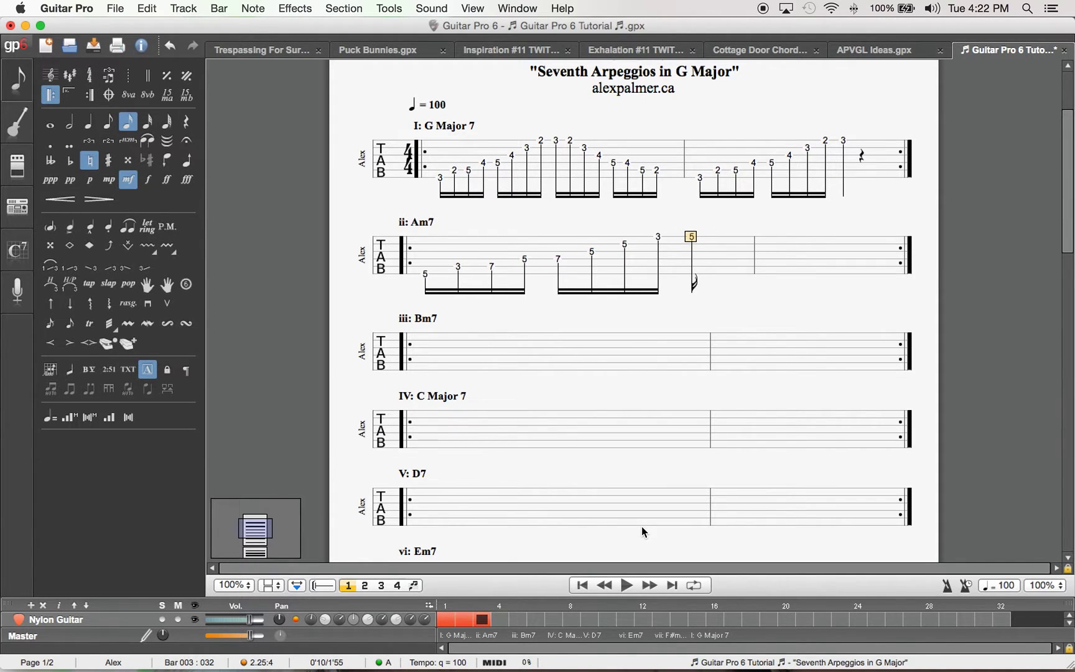
pyautogui.press('Right')
pyautogui.write('3')
pyautogui.press('Right')
pyautogui.press('Down')
pyautogui.write('5')
pyautogui.press('Right')
pyautogui.press('Down')
pyautogui.write('5')
pyautogui.press('Right')
pyautogui.press('Down')
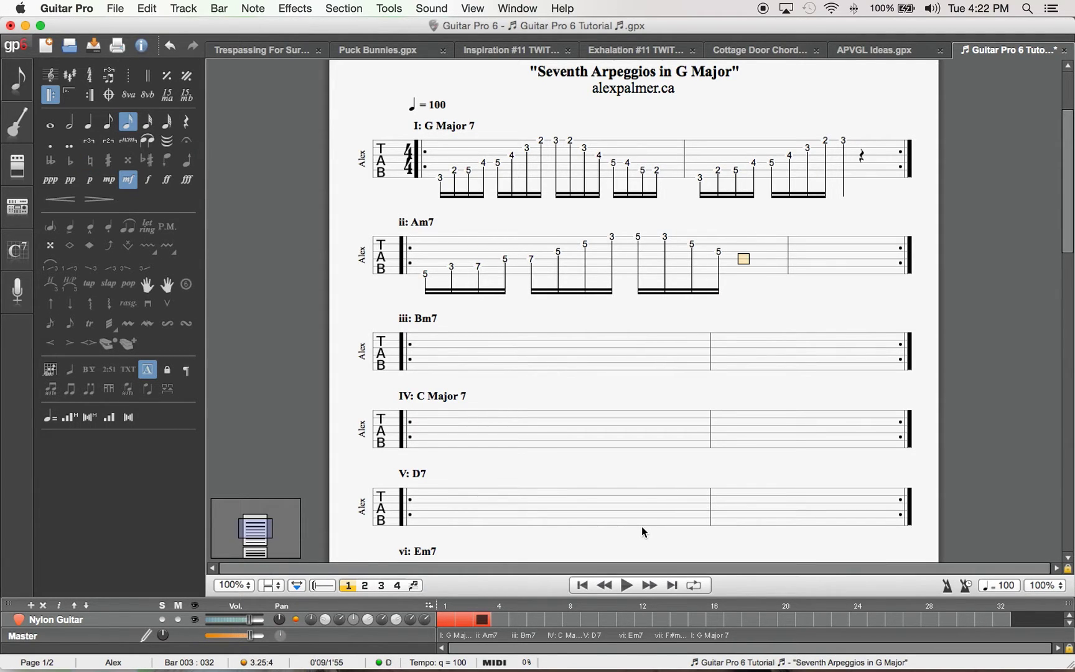
# - Enter beat 4 of bar 3: frets 7 and 5 on string 4, then frets 7 and 3 on string 5
pyautogui.write('7')
pyautogui.press('Right')
pyautogui.write('5')
pyautogui.press('Right')
pyautogui.press('Down')
pyautogui.write('7')
pyautogui.press('Right')
pyautogui.write('3')
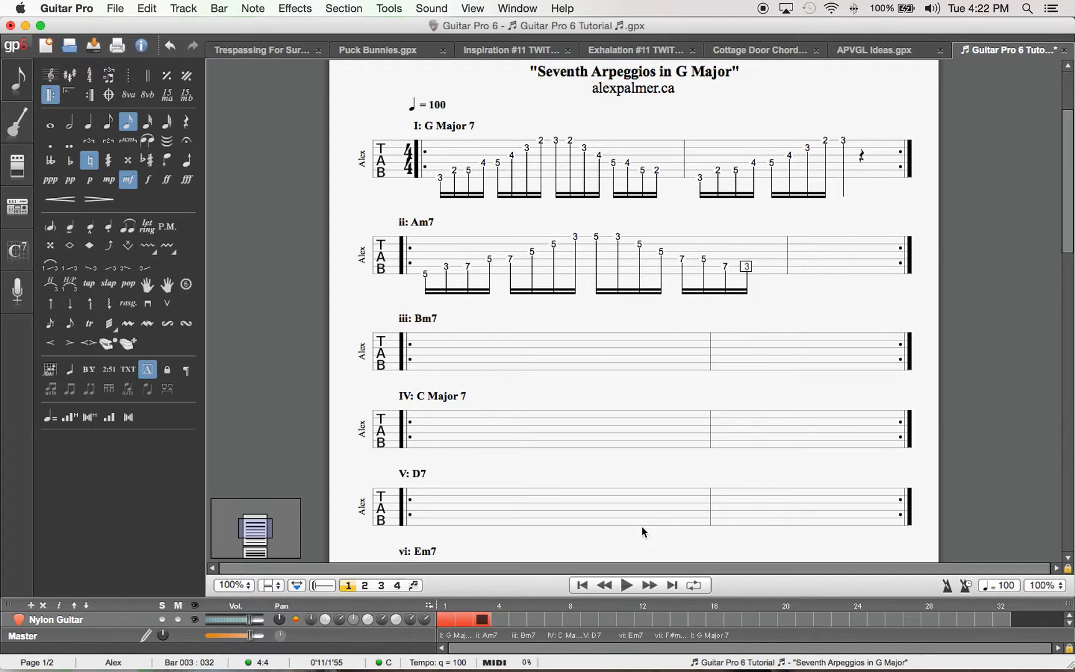
# - Copy the first nine notes of bar 3 into bar 4
pyautogui.moveTo(433, 280); pyautogui.dragTo(599, 285)
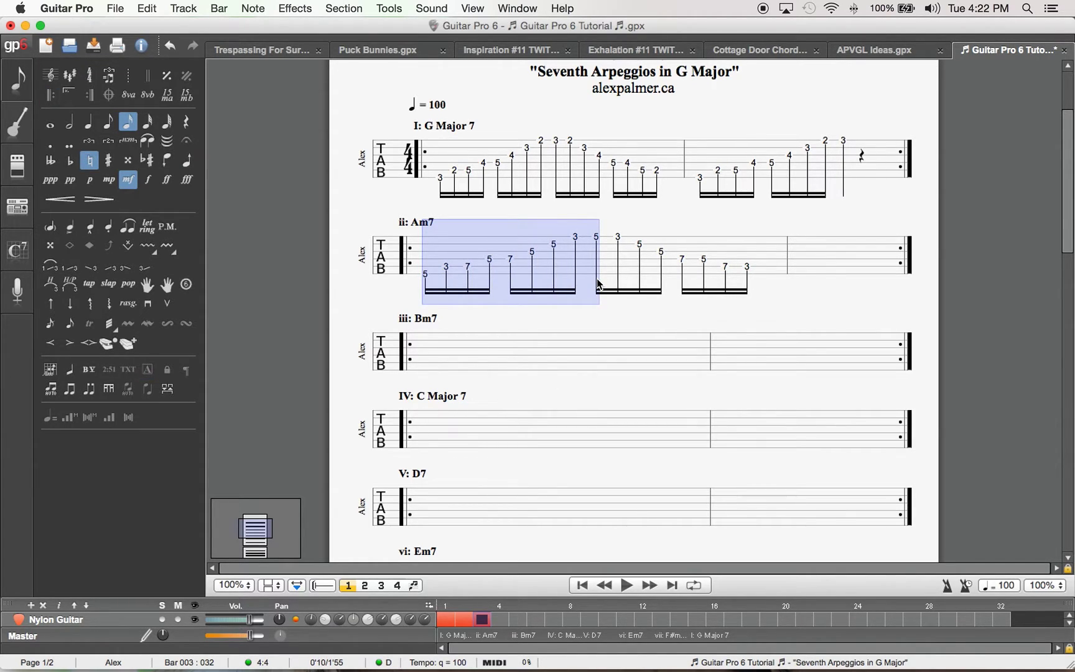
pyautogui.click(809, 261)
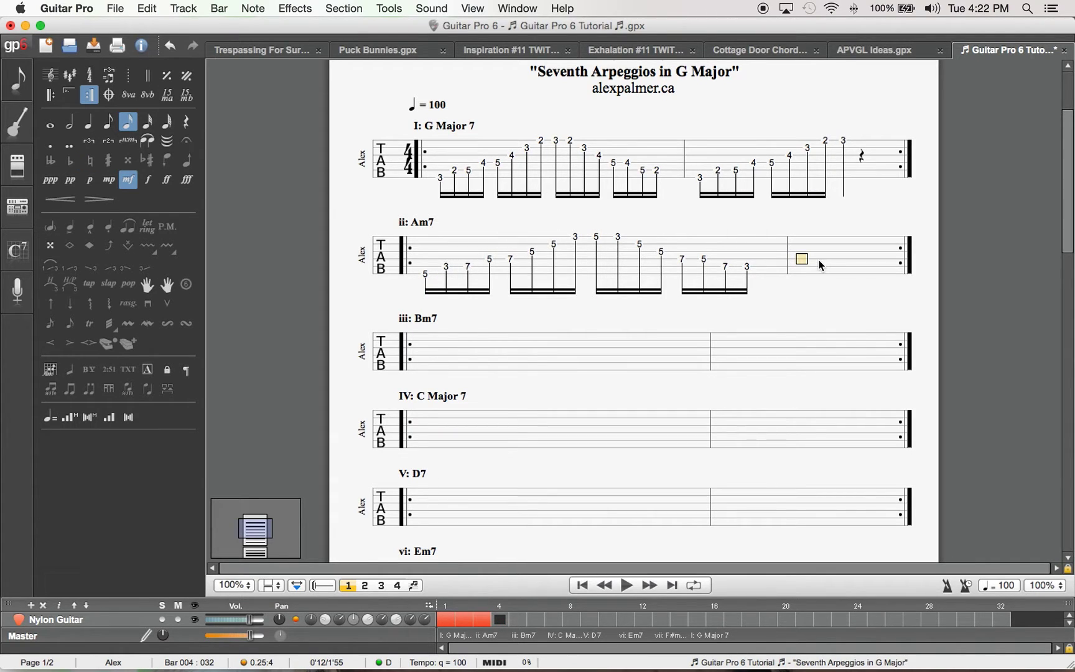
pyautogui.press('super+v')
pyautogui.click(726, 320)
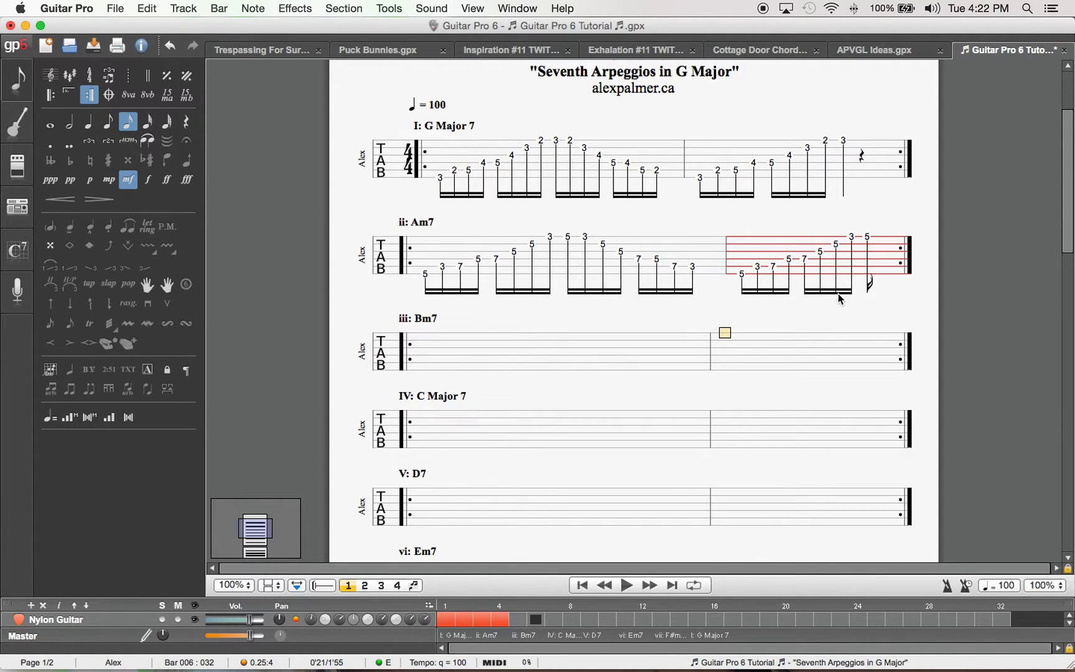
# - Enter beat 1 of bar 5: fret 7 on string 6, frets 5 and 9 on string 5, and fret 7 on string 4
pyautogui.click(440, 382)
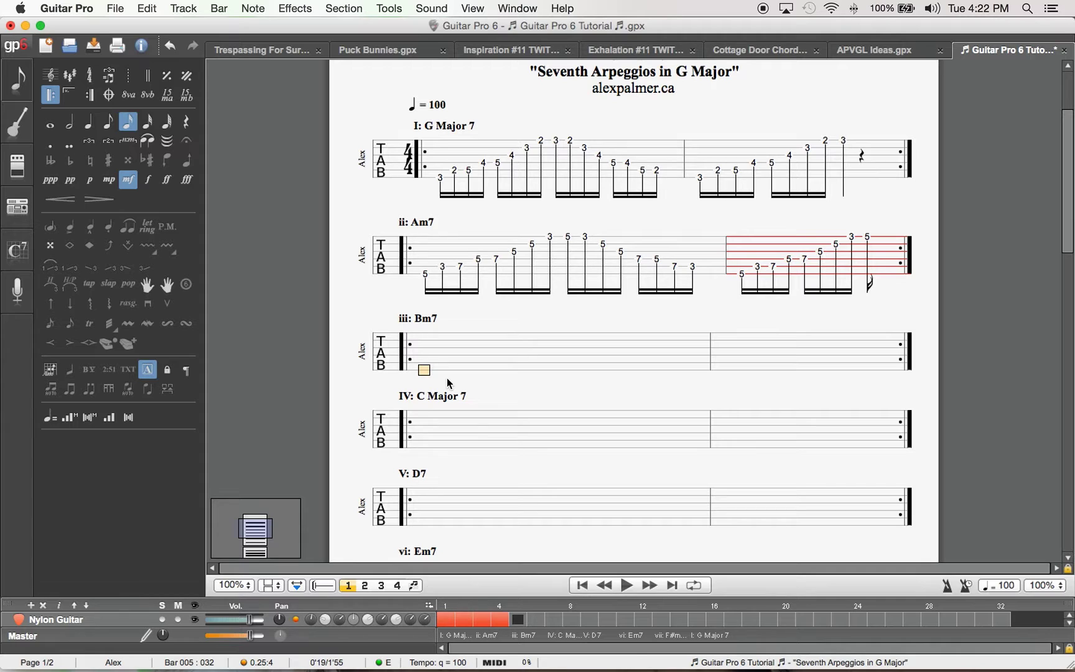
pyautogui.write('7')
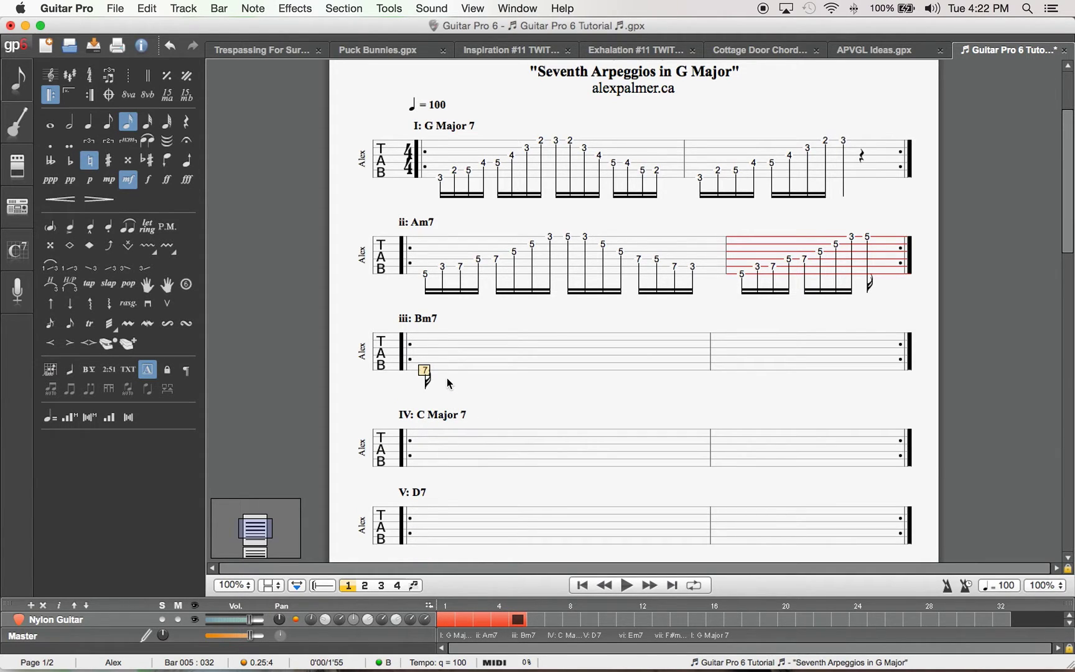
pyautogui.press('Right')
pyautogui.press('Up')
pyautogui.write('5')
pyautogui.press('Right')
pyautogui.write('9')
pyautogui.press('Right')
pyautogui.press('Up')
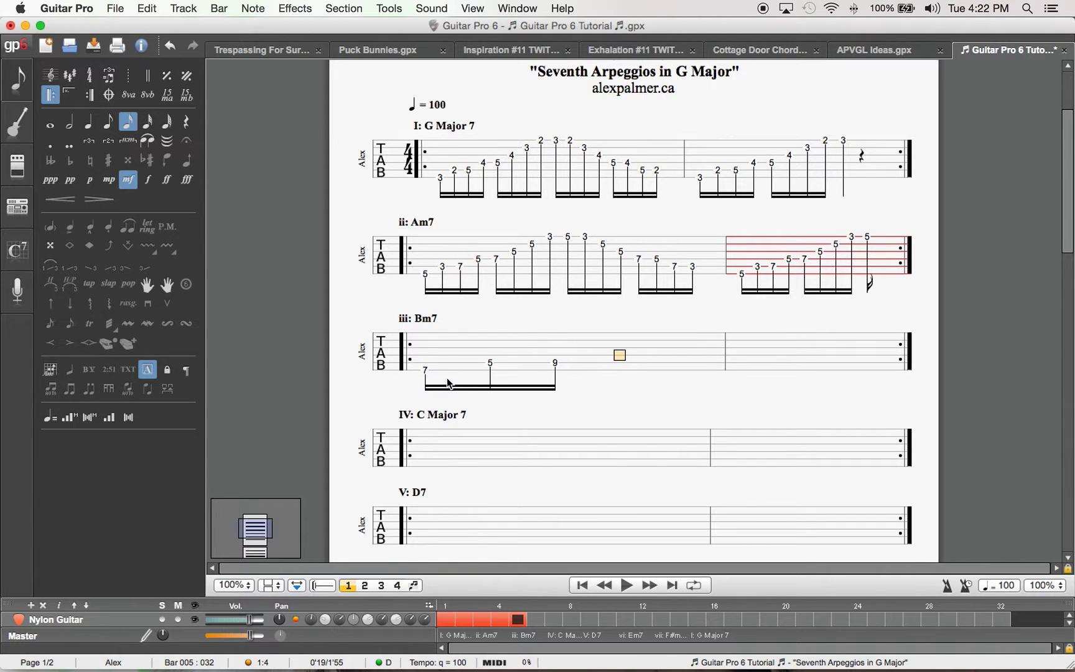
pyautogui.write('7')
pyautogui.press('Right')
# - Enter beat 2 of bar 5: fret 9 on string 4, fret 7 on strings 3 and 2, and fret 5 on string 1
pyautogui.write('9')
pyautogui.press('Right')
pyautogui.press('Up')
pyautogui.write('7')
pyautogui.press('Right')
pyautogui.press('Up')
pyautogui.write('7')
pyautogui.press('Right')
pyautogui.press('Up')
pyautogui.write('5')
pyautogui.press('Right')
# - Enter beat 3 of bar 5: frets 7 and 5 on string 1, then fret 7 on strings 2 and 3
pyautogui.write('7')
pyautogui.press('Right')
pyautogui.write('5')
pyautogui.press('Right')
pyautogui.press('Down')
pyautogui.write('7')
pyautogui.press('Right')
pyautogui.write('7')
pyautogui.press('Right')
pyautogui.press('Down')
# - Enter beat 4 of bar 5: frets 9 and 7 on string 4, then frets 9 and 5 on string 5
pyautogui.write('9')
pyautogui.press('Right')
pyautogui.write('7')
pyautogui.press('Right')
pyautogui.press('Down')
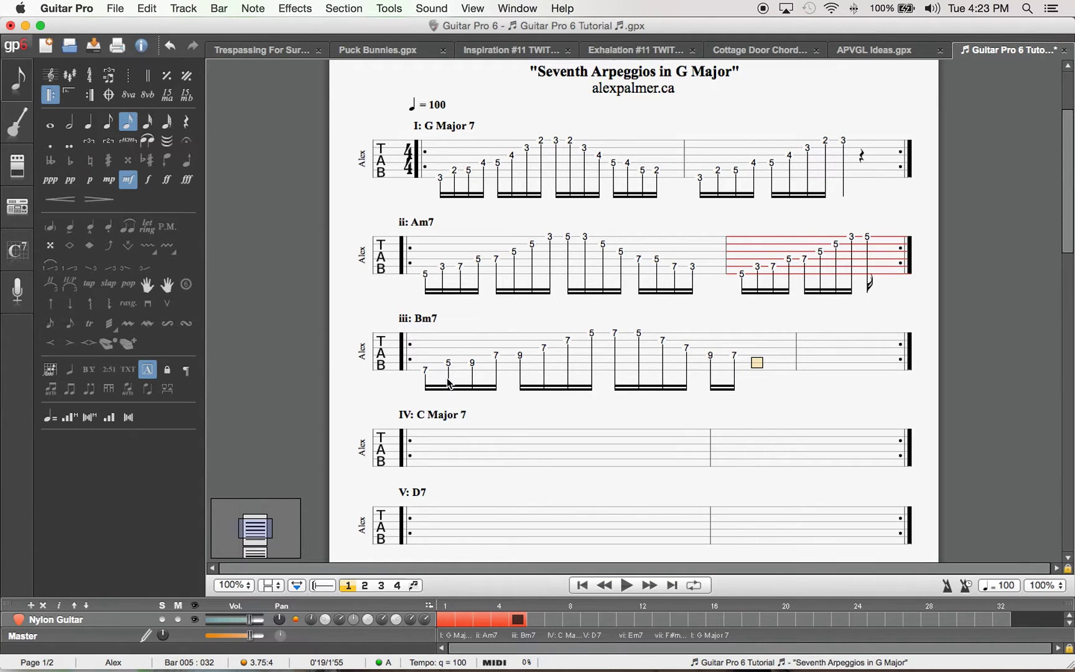
pyautogui.write('9')
pyautogui.press('Right')
pyautogui.write('5')
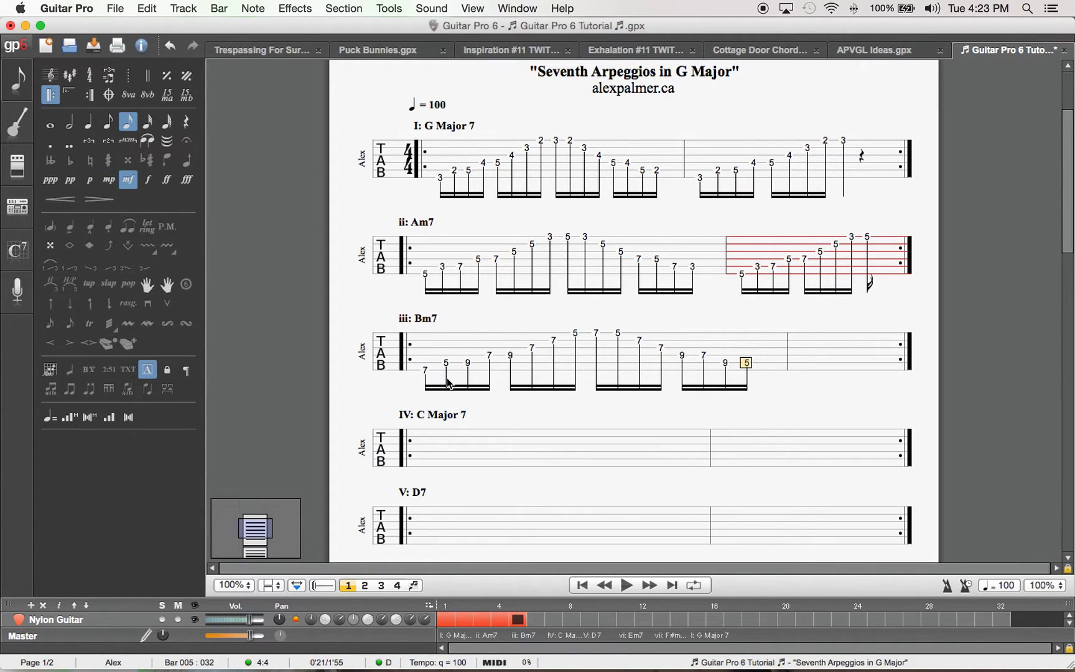
pyautogui.press('Right')
# - Copy the first nine notes of bar 5 into bar 6
pyautogui.moveTo(426, 368); pyautogui.dragTo(605, 370)
pyautogui.press('cmd+c')
pyautogui.click(791, 387)
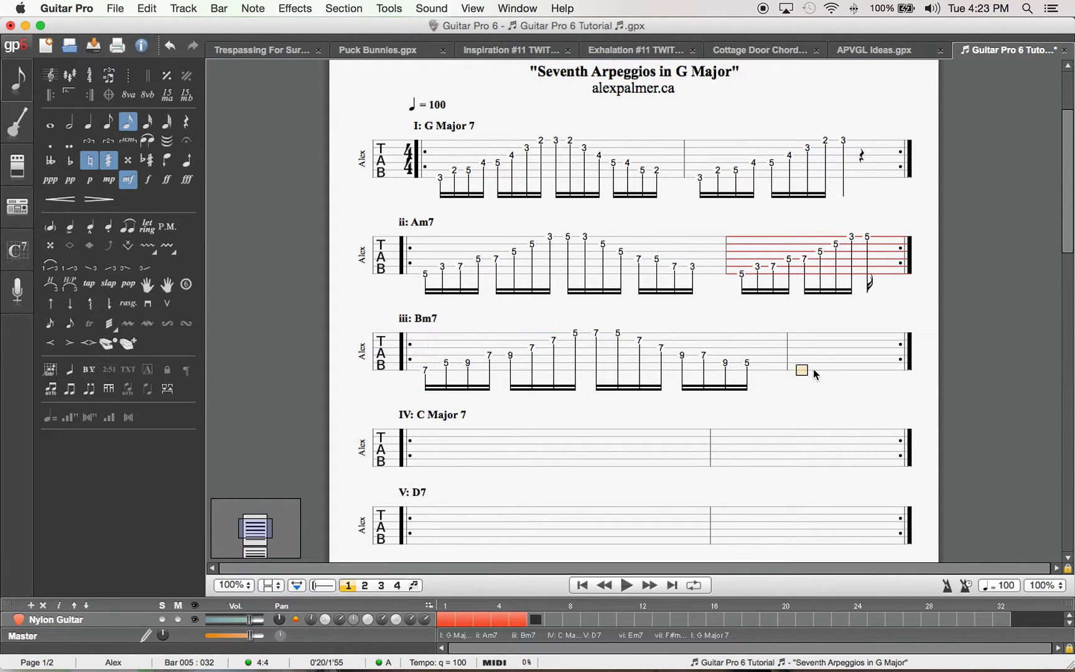
pyautogui.press('cmd+v')
# - Enter beat 1 of bar 7: fret 8 on string 6, frets 7 and 10 on string 5, and fret 9 on string 4
pyautogui.scroll(-5, 387, 348)
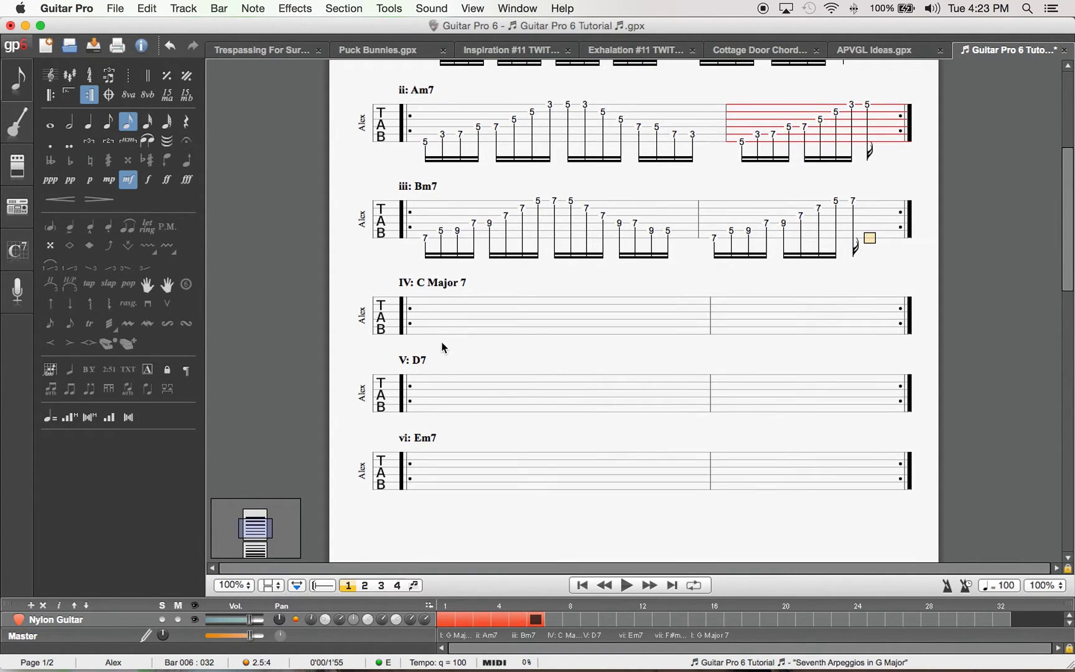
pyautogui.click(431, 334)
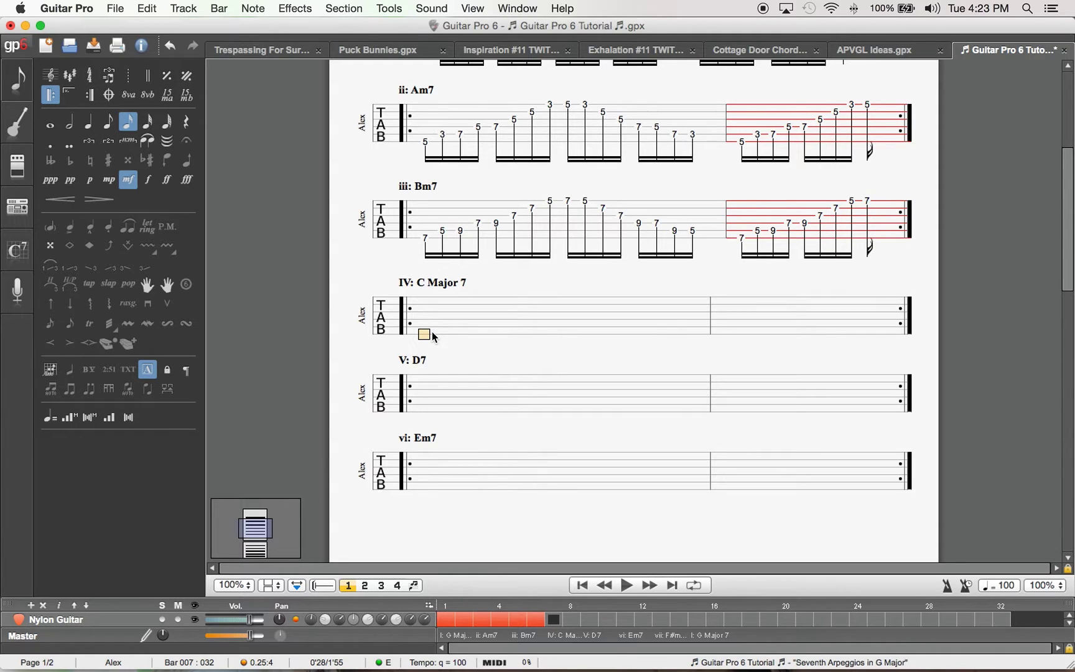
pyautogui.write('8')
pyautogui.press('Right')
pyautogui.press('Up')
pyautogui.write('7')
pyautogui.press('Right')
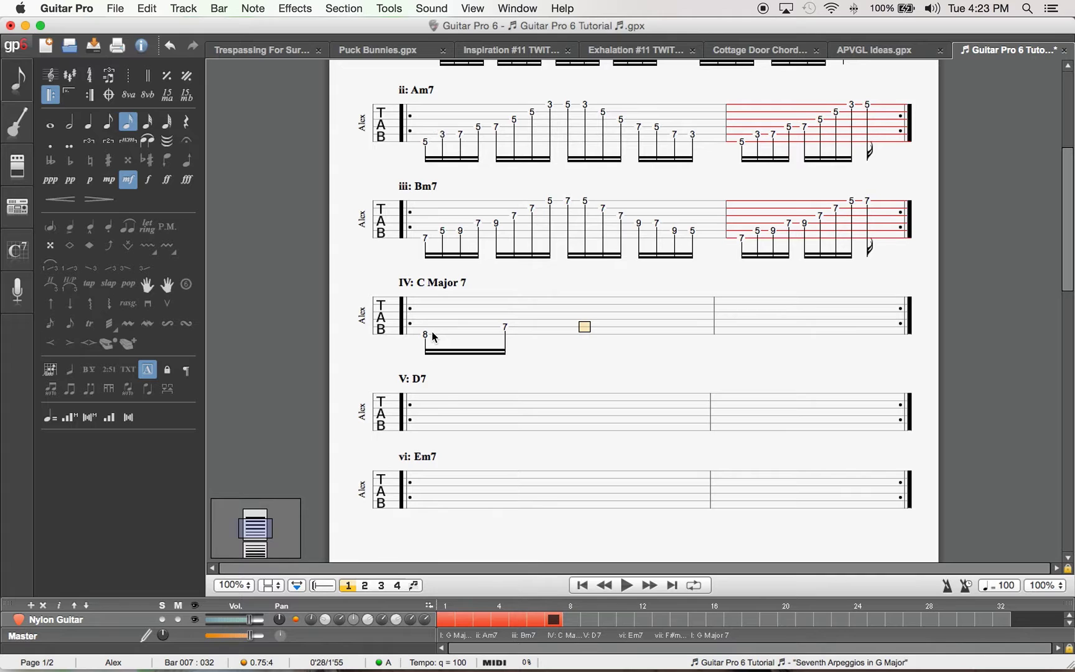
pyautogui.write('10')
pyautogui.press('Right')
pyautogui.press('Up')
pyautogui.write('9')
pyautogui.press('Right')
# - Enter beat 2 of bar 7: fret 10 on string 4, 9 on string 3, 8 on string 2 and 7 on string 1
pyautogui.write('10')
pyautogui.press('Right')
pyautogui.press('Up')
pyautogui.write('9')
pyautogui.press('Right')
pyautogui.press('Up')
pyautogui.write('8')
pyautogui.press('Right')
pyautogui.press('Up')
pyautogui.write('7')
pyautogui.press('Right')
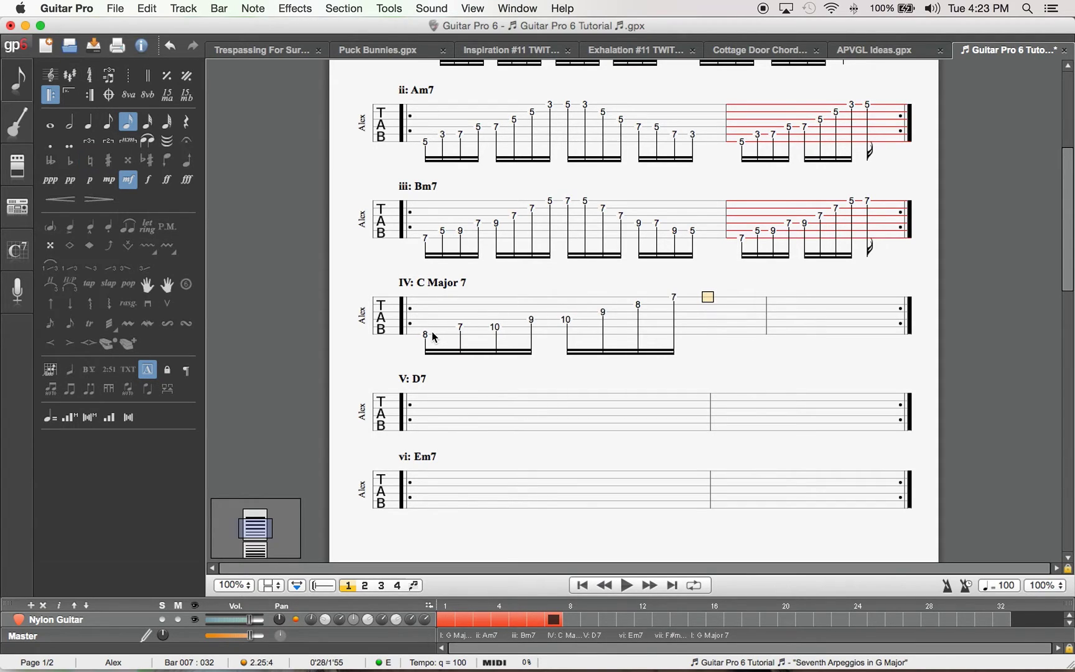
# - Enter beat 3 of bar 7: frets 8 and 7 on string 1, fret 8 on string 2, and fret 9 on string 3
pyautogui.write('8')
pyautogui.press('Right')
pyautogui.write('7')
pyautogui.press('Right')
pyautogui.press('Down')
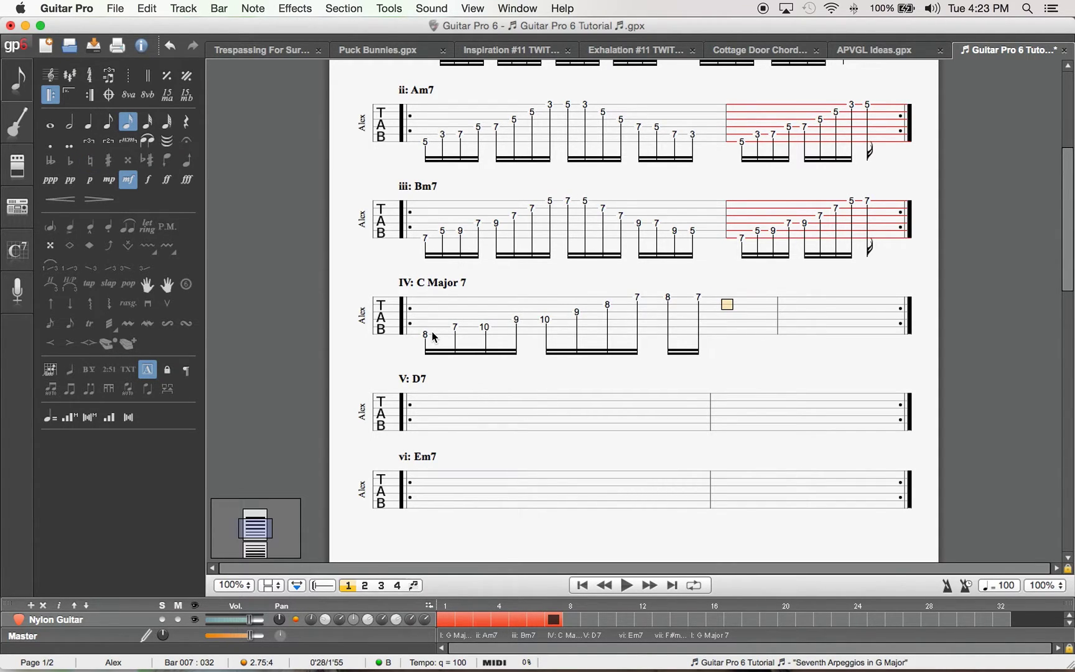
pyautogui.write('8')
pyautogui.press('Right')
pyautogui.press('Down')
pyautogui.write('9')
pyautogui.press('Right')
pyautogui.press('Down')
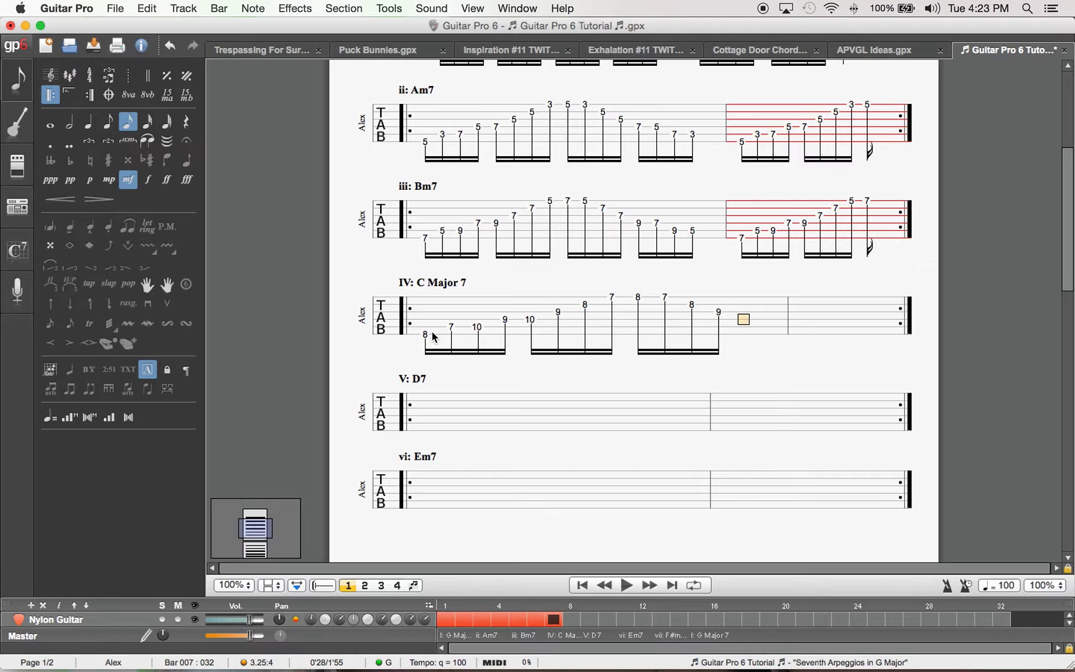
# - Enter beat 4 of bar 7: frets 10 and 9 on string 4, and frets 10 and 7 on string 5
pyautogui.write('10')
pyautogui.press('Right')
pyautogui.write('9')
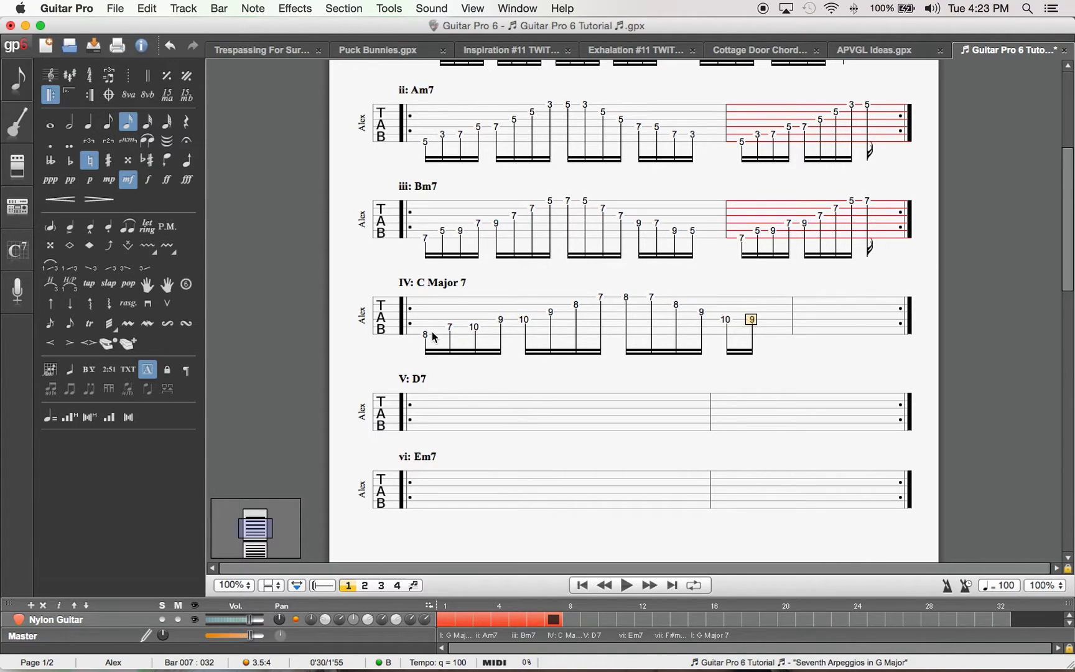
pyautogui.press('Right')
pyautogui.press('Down')
pyautogui.write('10')
pyautogui.press('Right')
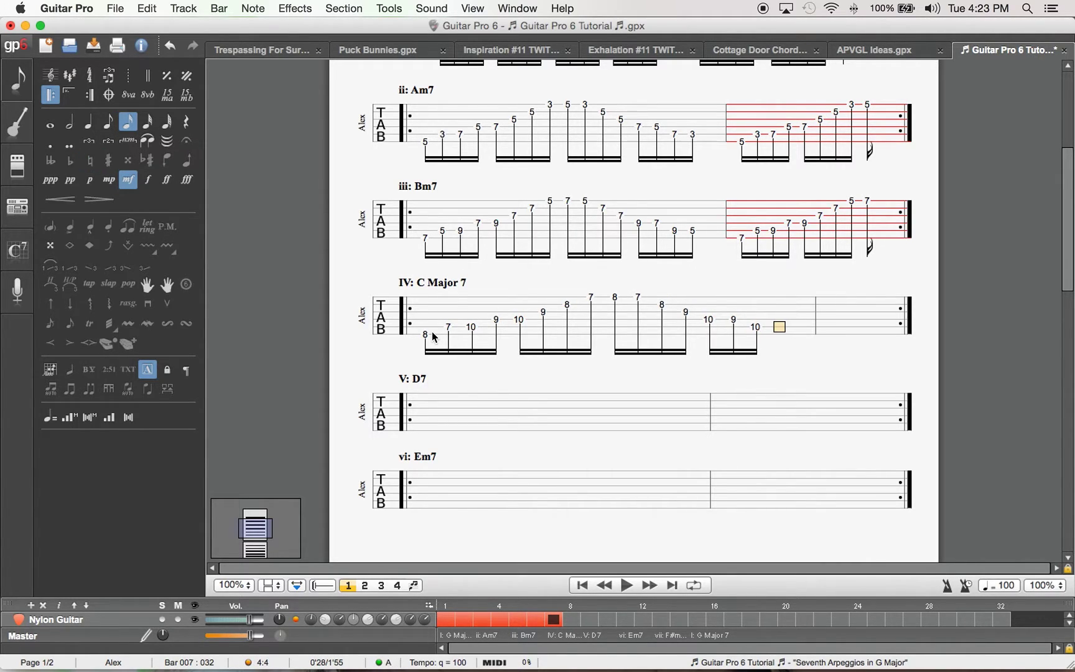
pyautogui.write('7')
pyautogui.press('Right')
# - Copy the first nine notes of bar 7 into bar 8
pyautogui.moveTo(424, 336); pyautogui.dragTo(603, 337)
pyautogui.press('super+c')
pyautogui.click(840, 327)
pyautogui.press('super+v')
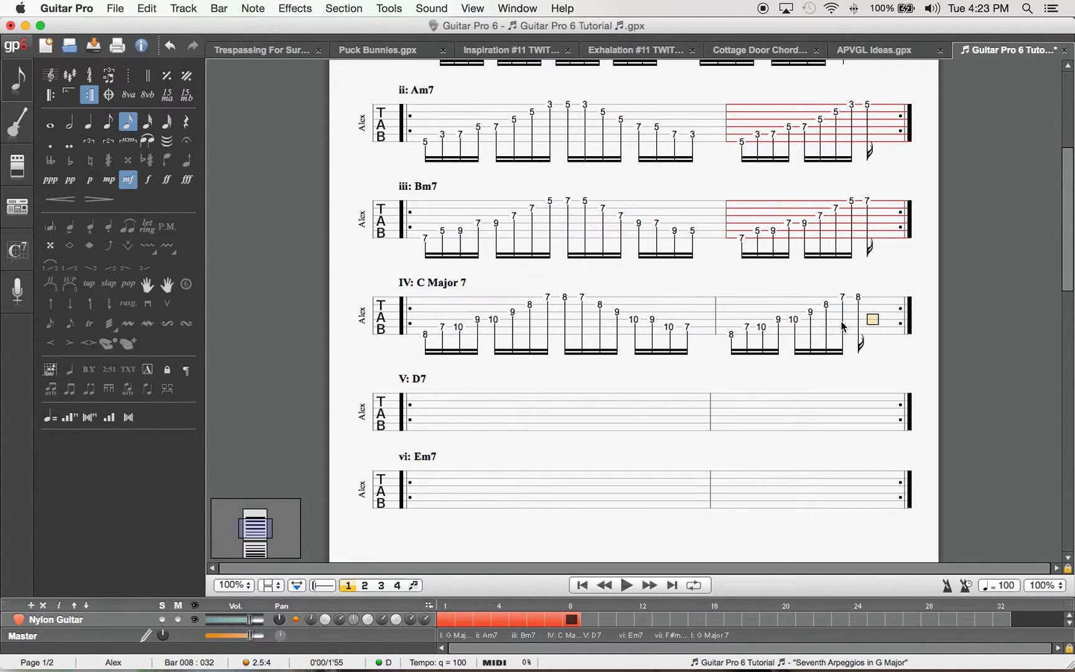
pyautogui.click(583, 321)
# - Enter beat 1 of bar 9: fret 10 on string 6, frets 9 and 12 on string 5, and fret 10 on string 4
pyautogui.click(423, 432)
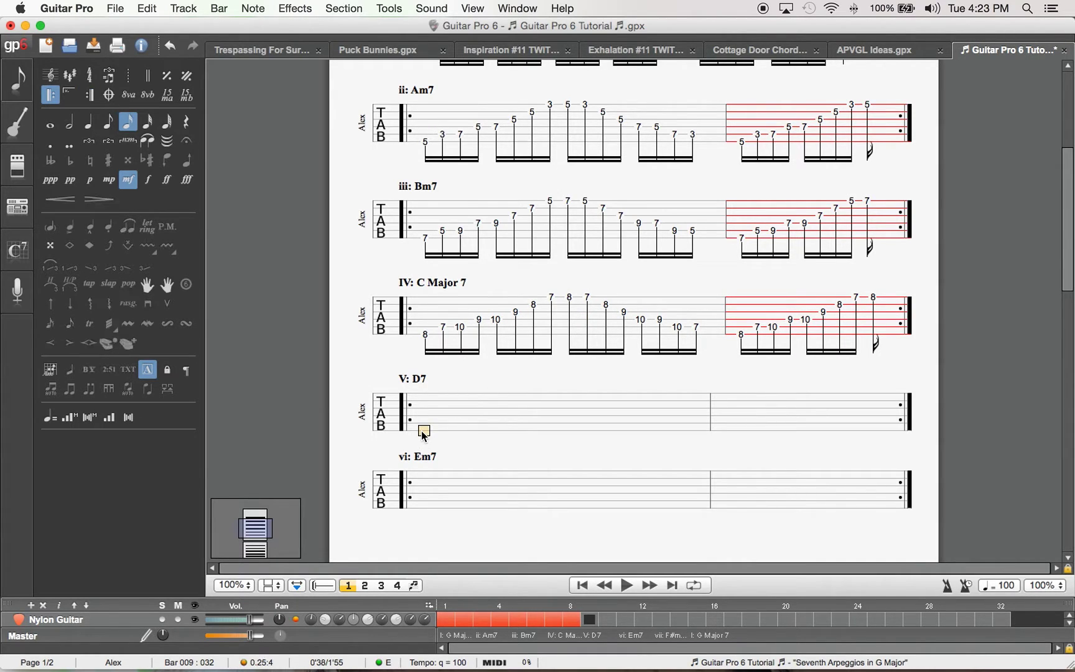
pyautogui.write('10')
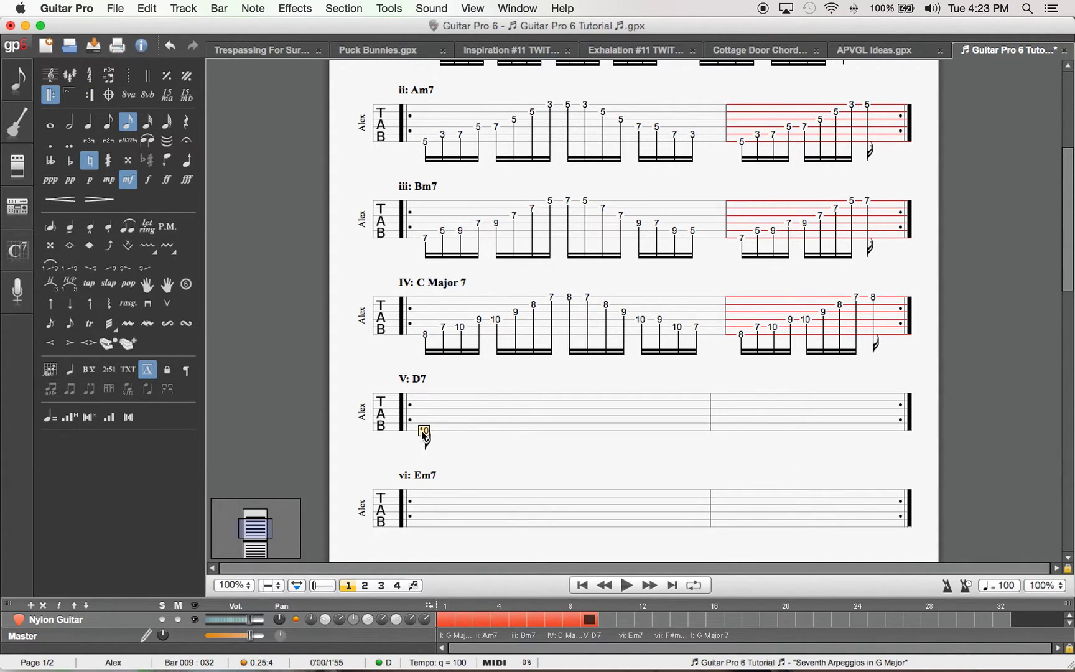
pyautogui.press('Right')
pyautogui.press('Up')
pyautogui.write('9')
pyautogui.press('Right')
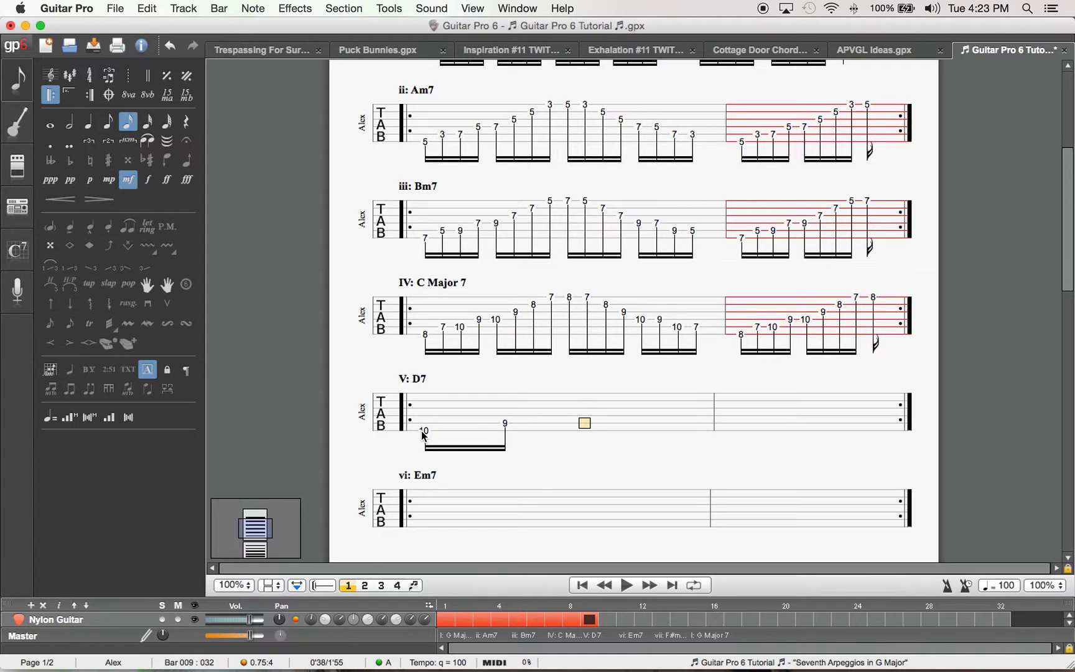
pyautogui.write('12')
pyautogui.press('Right')
pyautogui.press('Up')
pyautogui.write('10')
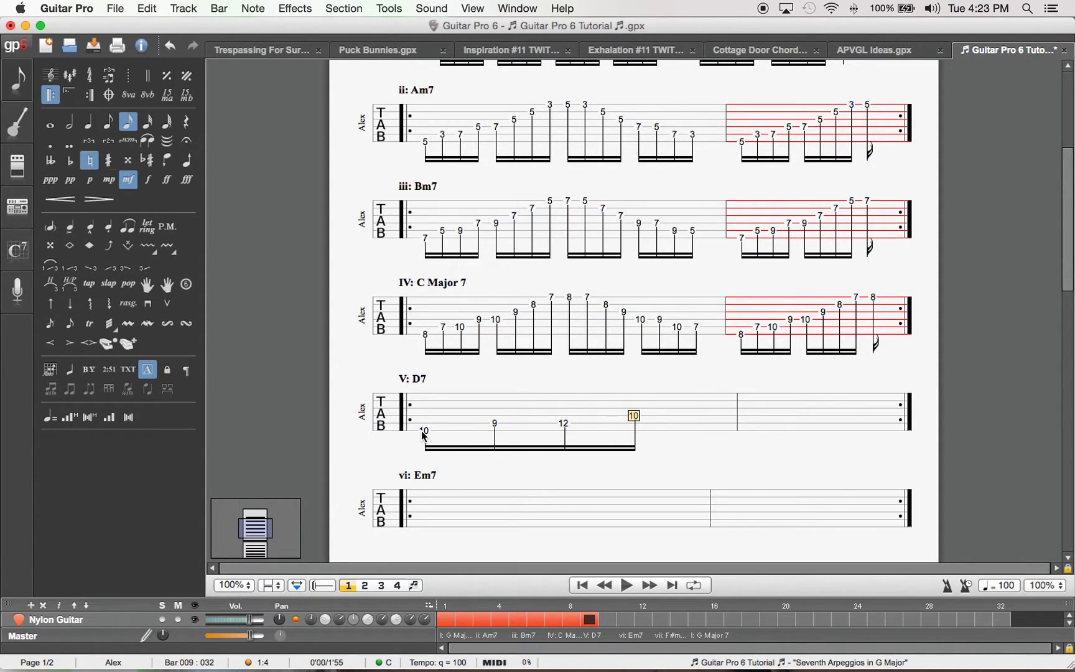
pyautogui.press('Right')
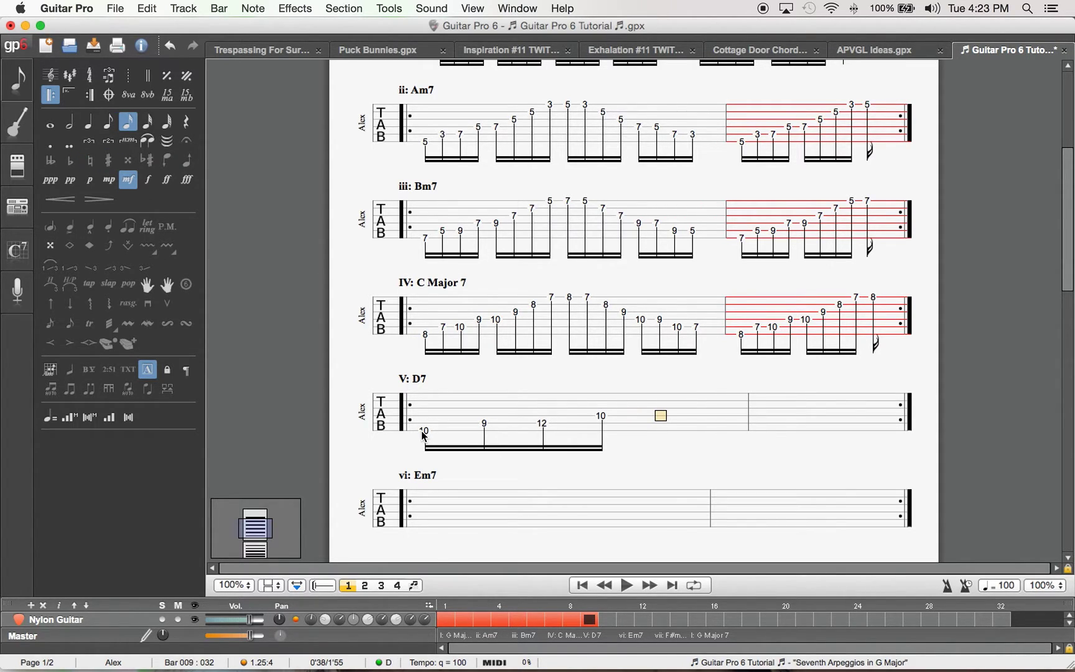
# - Enter beat 2 of bar 9: fret 12 on string 4, 11 on string 3, 10 on string 2 and 8 on string 1
pyautogui.write('12')
pyautogui.press('Right')
pyautogui.press('Up')
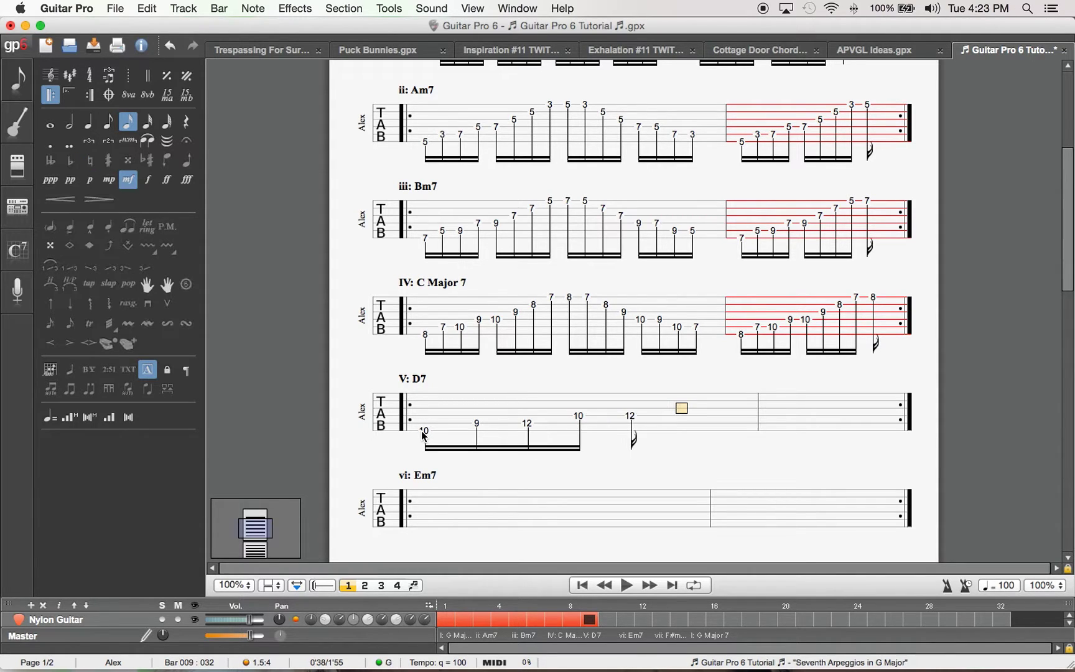
pyautogui.write('11')
pyautogui.press('Right')
pyautogui.press('Up')
pyautogui.write('10')
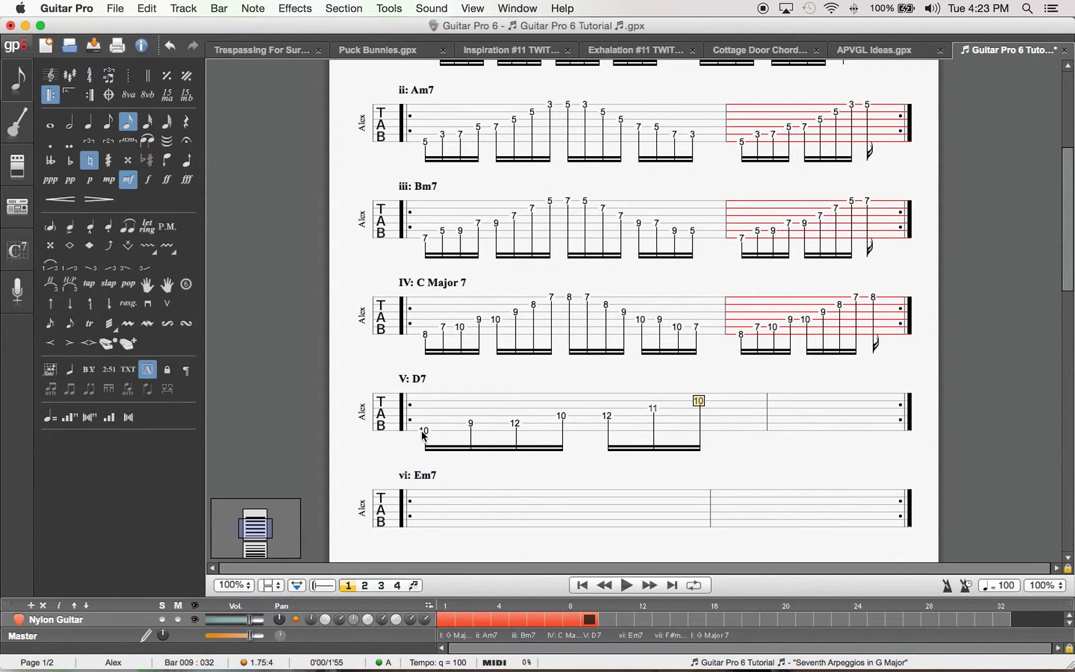
pyautogui.press('Right')
pyautogui.press('Up')
pyautogui.write('8')
pyautogui.press('Right')
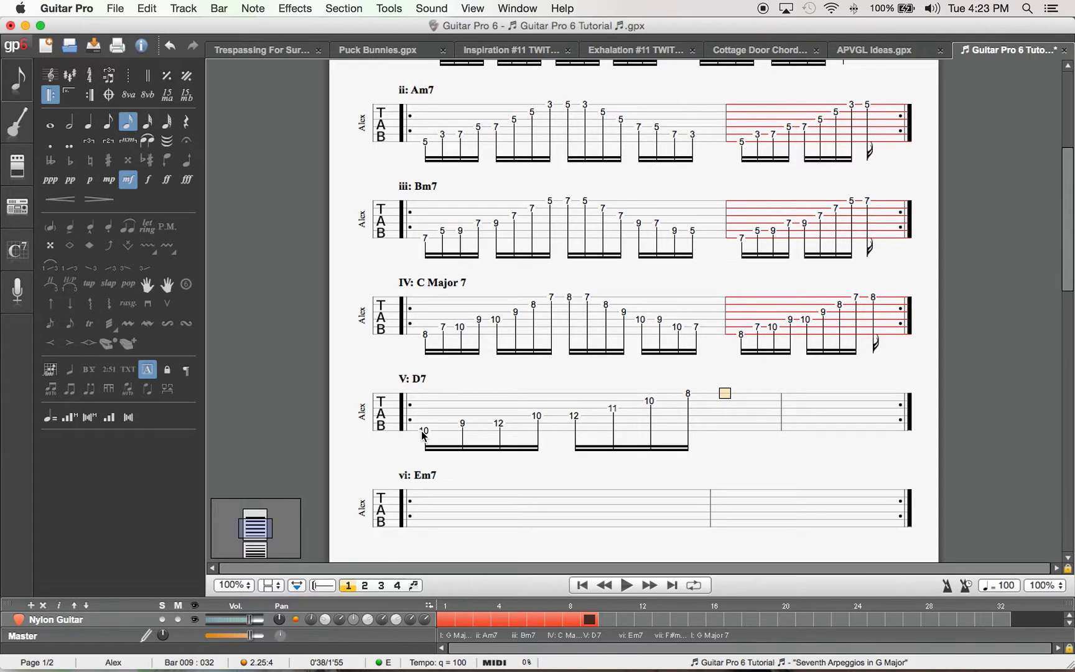
# - Enter beat 3 of bar 9: frets 10 and 8 on string 1, fret 10 on string 2, and fret 11 on string 3
pyautogui.write('10')
pyautogui.press('Right')
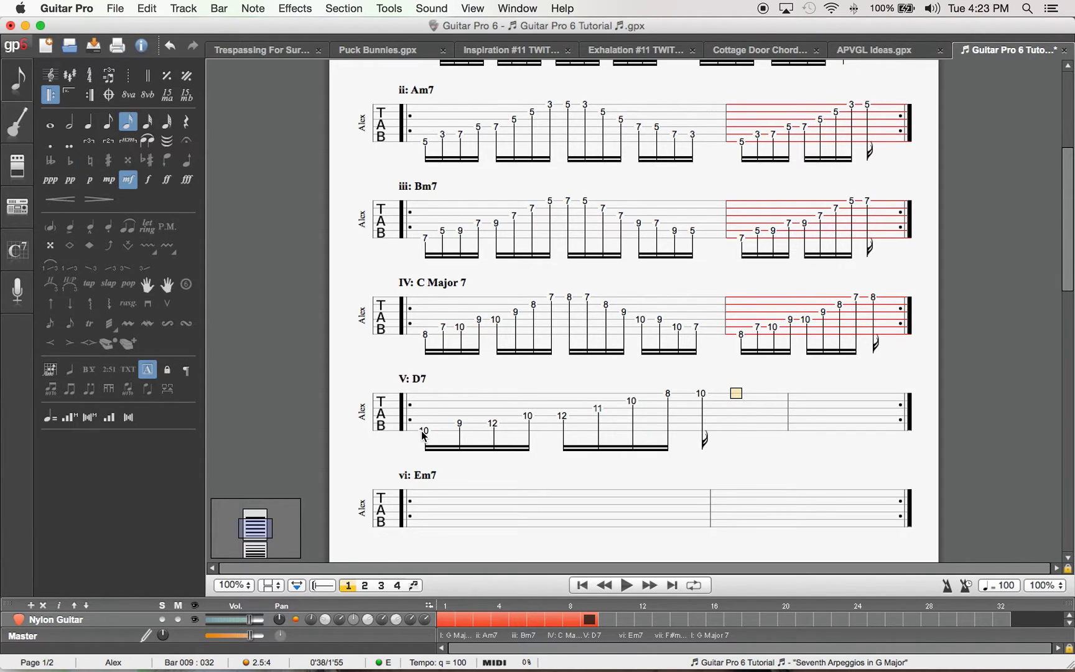
pyautogui.write('8')
pyautogui.press('Right')
pyautogui.press('Down')
pyautogui.write('10')
pyautogui.press('Right')
pyautogui.press('Down')
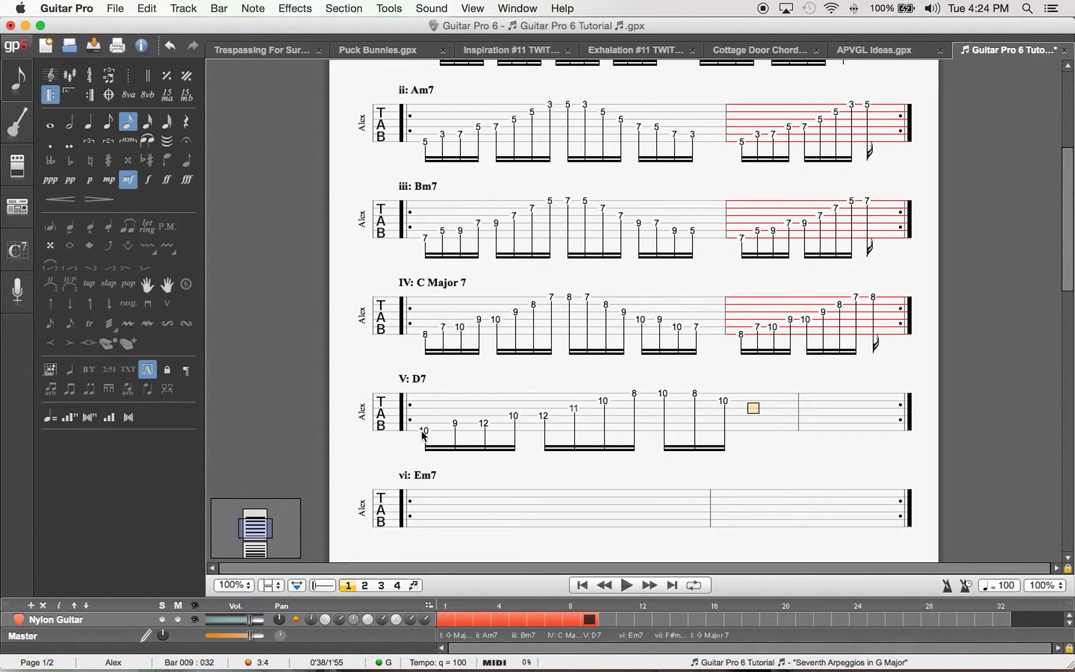
pyautogui.write('11')
pyautogui.press('Right')
# - Enter beat 4 of bar 9: frets 12 and 10 on string 4, and frets 12 and 9 on string 5
pyautogui.write('12')
pyautogui.press('Right')
pyautogui.write('10')
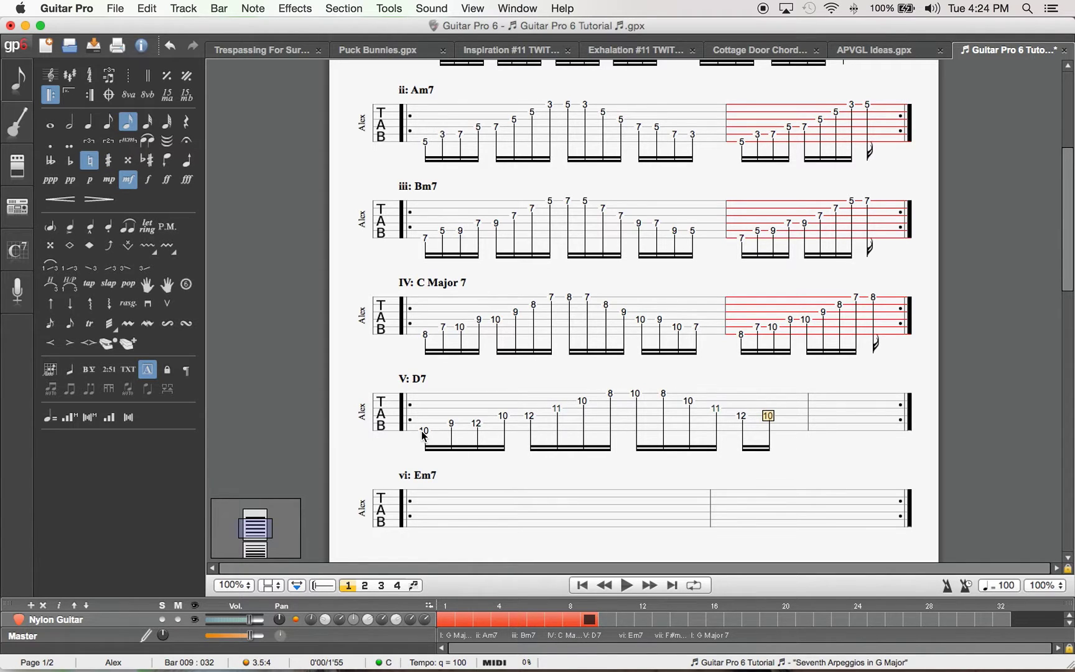
pyautogui.press('Right')
pyautogui.press('Down')
pyautogui.write('12')
pyautogui.press('Right')
pyautogui.write('9')
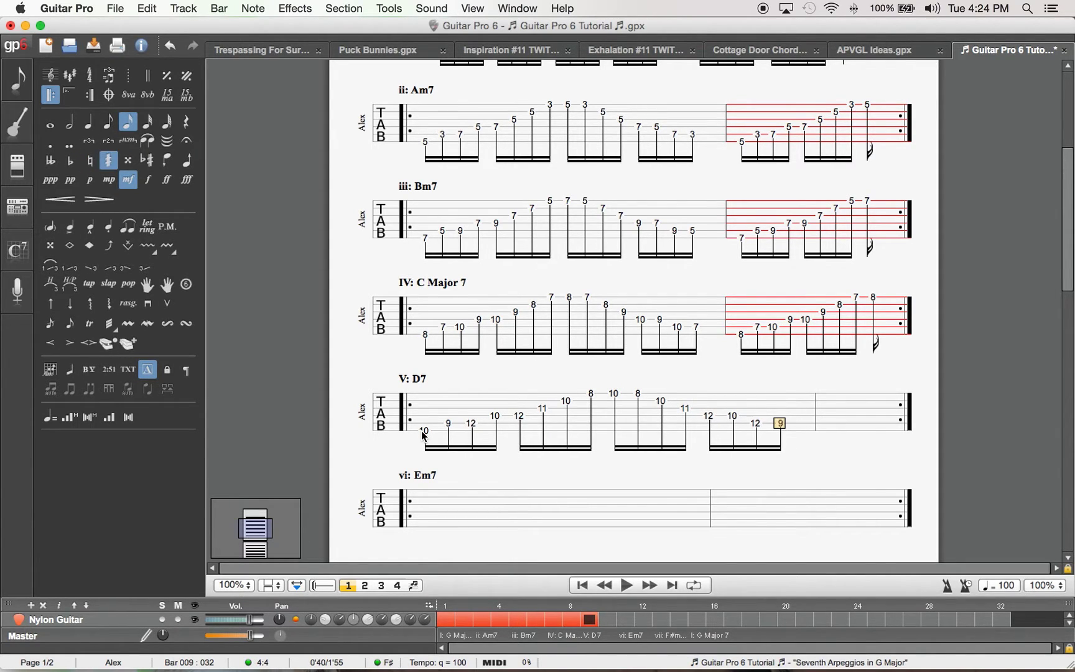
# - Copy the first nine notes of bar 9 into bar 10
pyautogui.moveTo(442, 429); pyautogui.dragTo(613, 435)
pyautogui.click(836, 423)
pyautogui.press('super+v')
# - Enter beat 1 of bar 11: fret 12 on string 6, frets 10 and 14 on string 5, and fret 12 on string 4
pyautogui.scroll(-5, 440, 345)
pyautogui.click(425, 338)
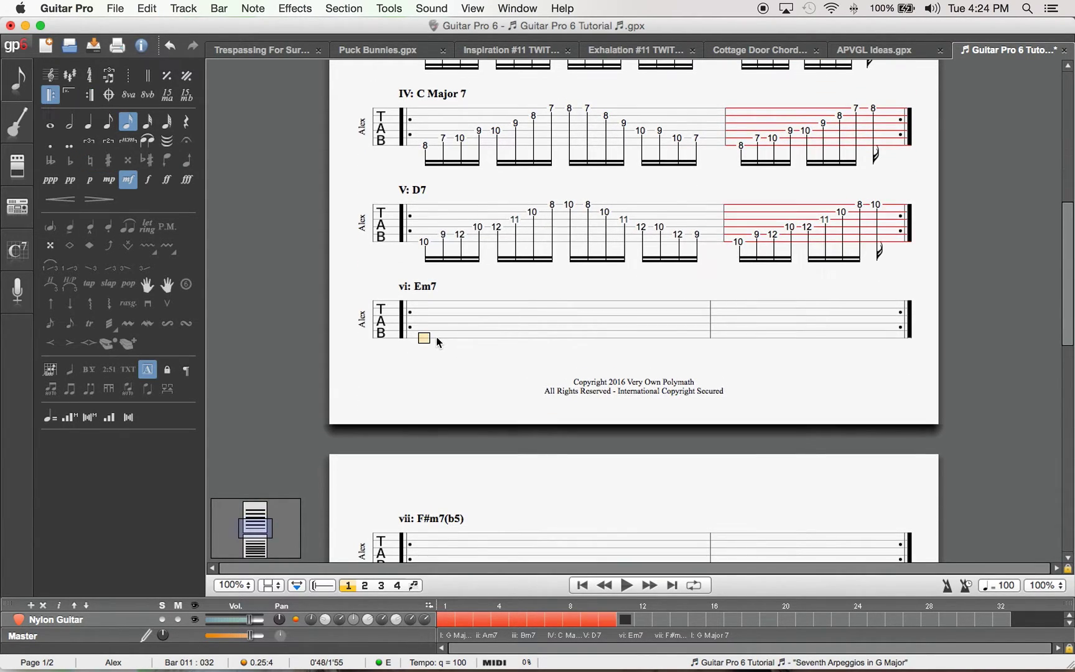
pyautogui.write('12')
pyautogui.press('Right')
pyautogui.press('Up')
pyautogui.write('10')
pyautogui.press('Right')
pyautogui.write('14')
pyautogui.press('Right')
pyautogui.press('Up')
pyautogui.write('12')
pyautogui.press('Right')
# - Enter beat 2 of bar 11: fret 14 on string 4, 12 on string 3, 12 on string 2 and 10 on string 1
pyautogui.write('14')
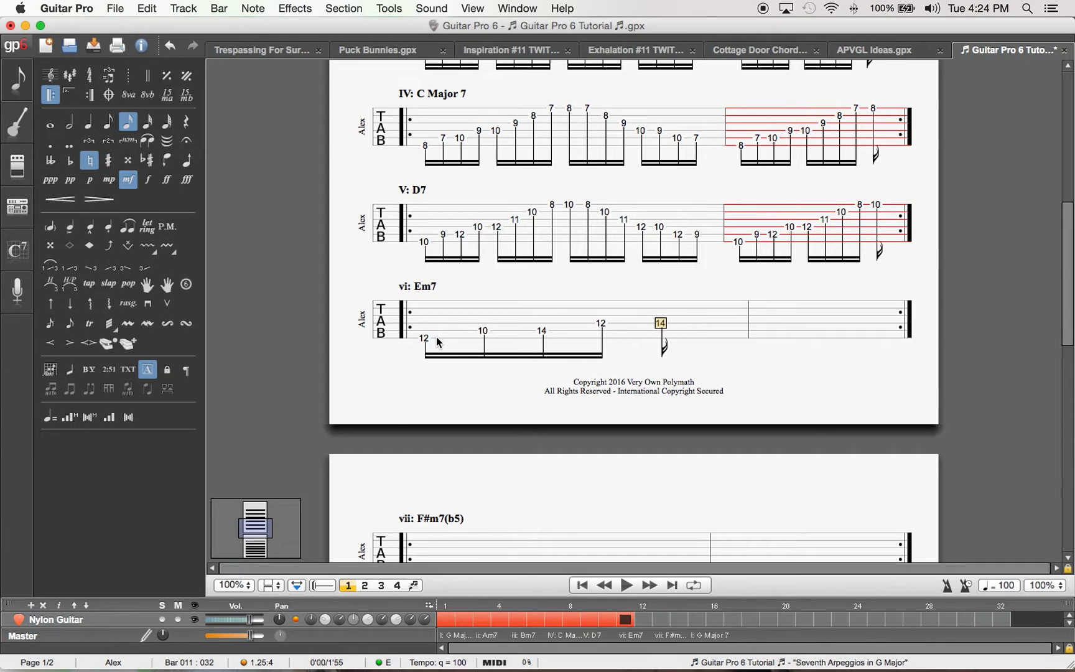
pyautogui.press('Right')
pyautogui.press('Up')
pyautogui.write('12')
pyautogui.press('Right')
pyautogui.press('Up')
pyautogui.write('12')
pyautogui.press('Right')
pyautogui.press('Up')
pyautogui.write('10')
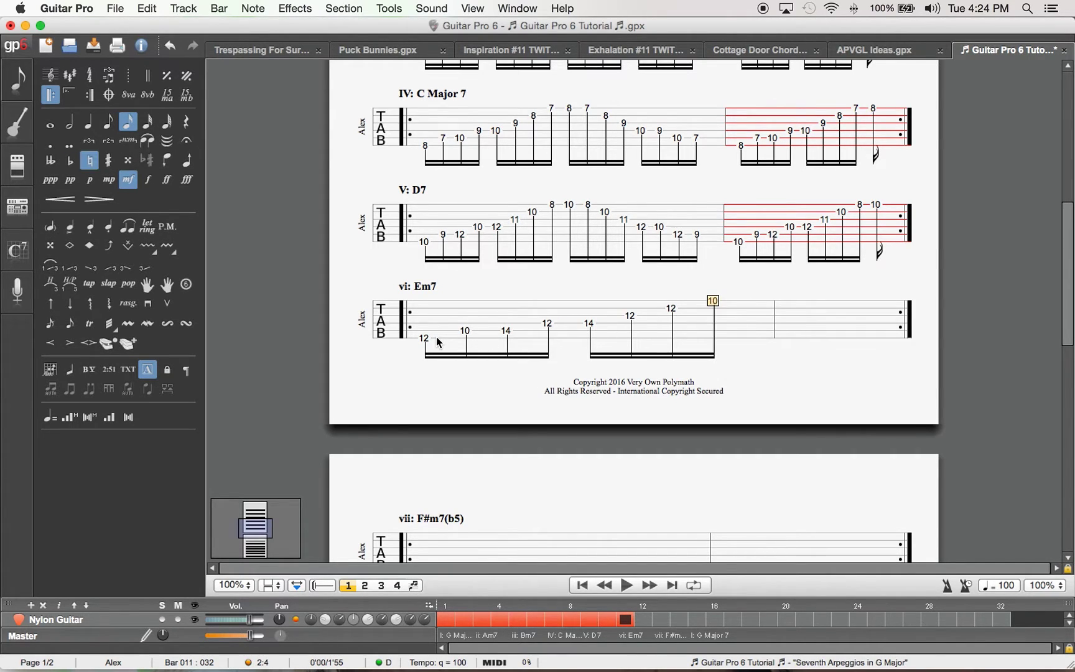
pyautogui.press('Right')
# - Enter beat 3 of bar 11: frets 12 and 10 on string 1, fret 12 on string 2, and fret 12 on string 3
pyautogui.write('12')
pyautogui.press('Right')
pyautogui.write('10')
pyautogui.press('Right')
pyautogui.press('Down')
pyautogui.write('12')
pyautogui.press('Right')
pyautogui.press('Right')
# - Enter beat 4 of bar 11: frets 14 and 12 on string 4, and frets 14 and 10 on string 5
pyautogui.press('Down')
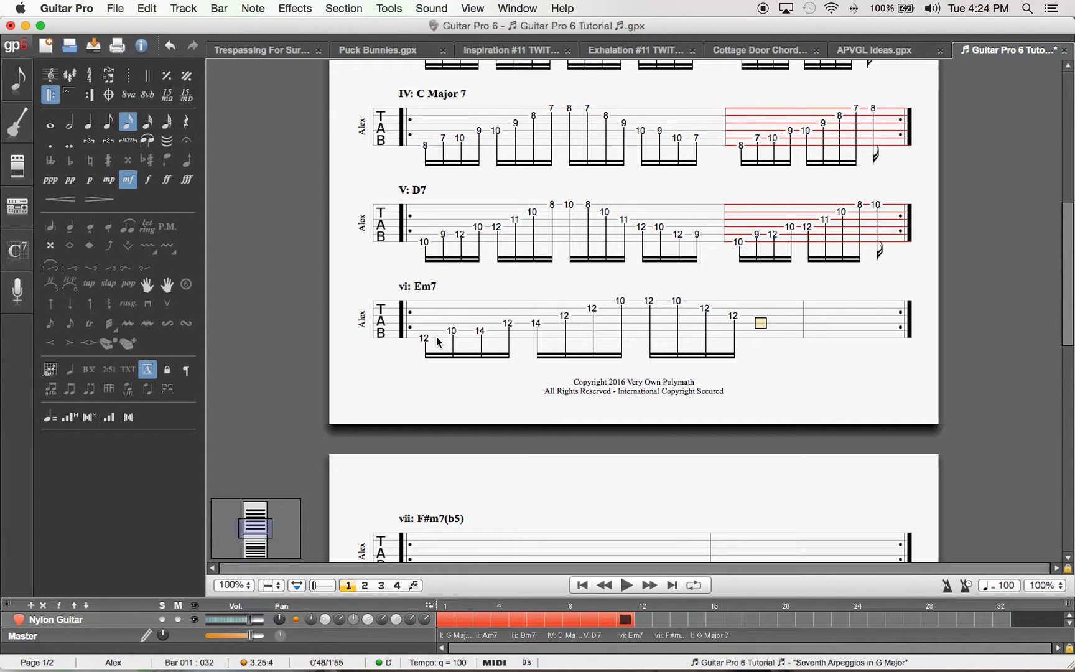
pyautogui.write('14')
pyautogui.press('Right')
pyautogui.write('12')
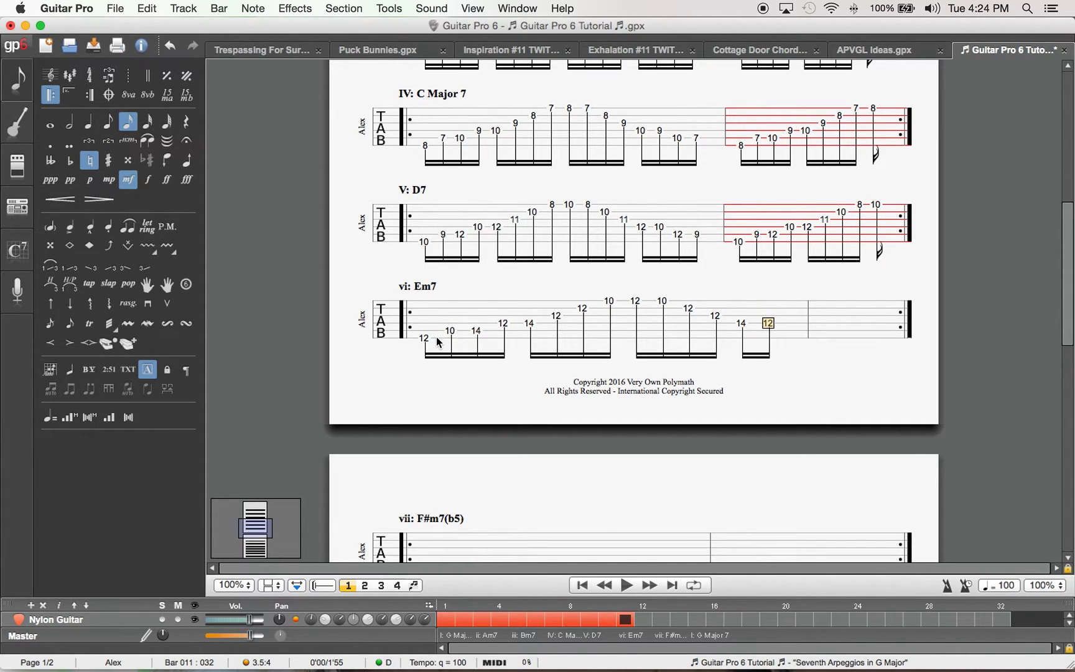
pyautogui.press('Right')
pyautogui.press('Down')
pyautogui.write('14')
pyautogui.press('Right')
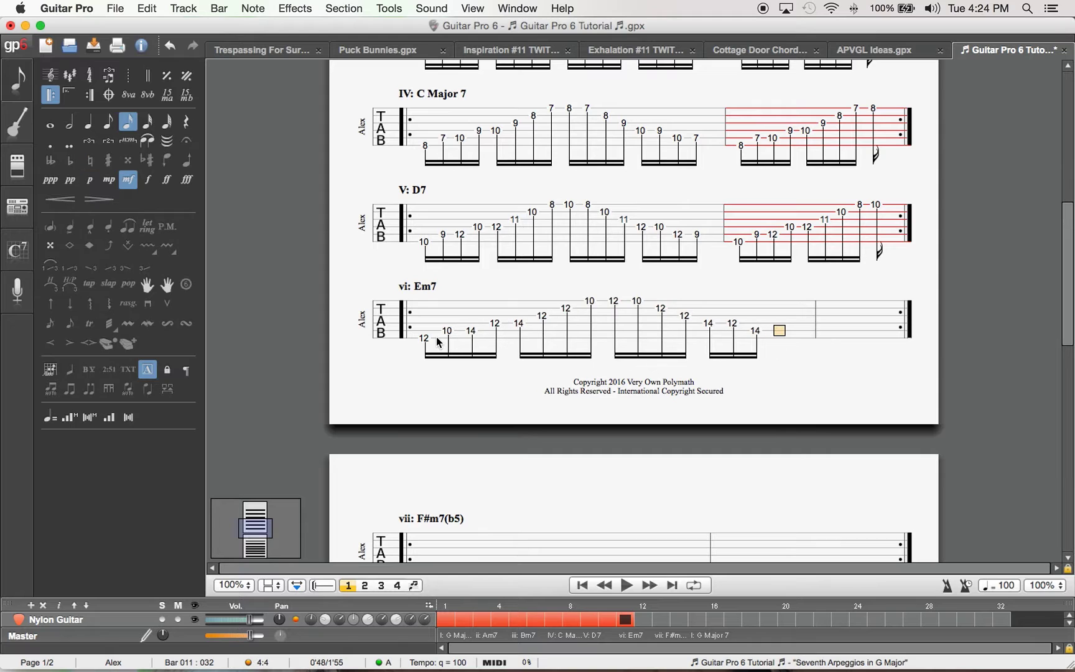
pyautogui.write('10')
pyautogui.press('Right')
# - Copy the first nine notes of bar 11 into bar 12
pyautogui.moveTo(431, 341); pyautogui.dragTo(616, 354)
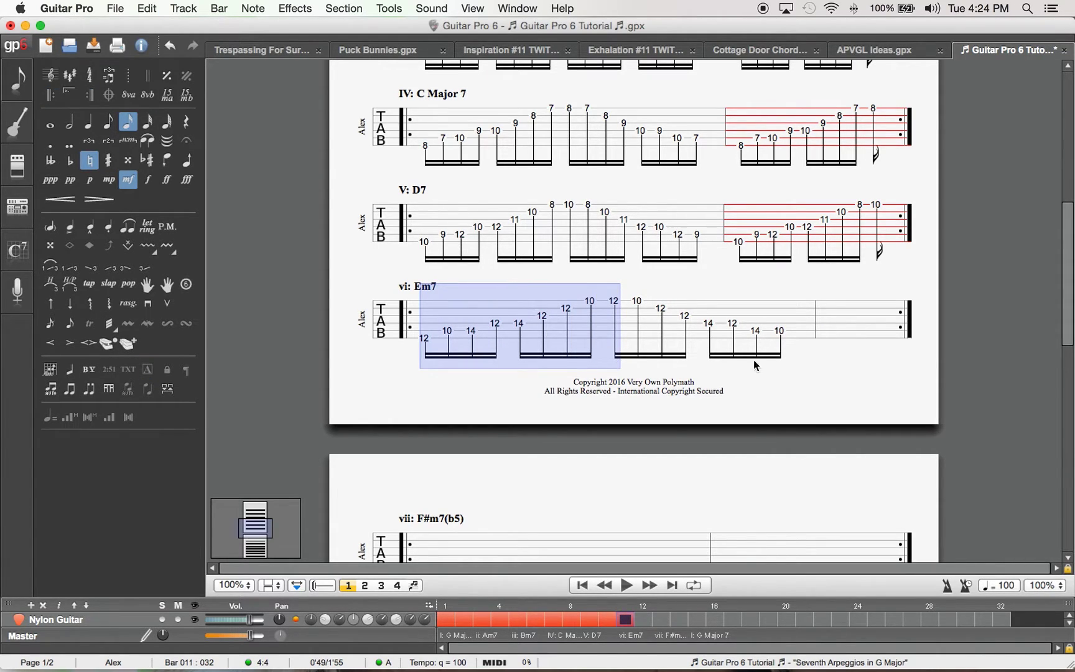
pyautogui.click(839, 341)
pyautogui.press('super+v')
# - Enter beat 1 of bar 13: fret 14 on string 6, frets 12 and 15 on string 5, and fret 14 on string 4
pyautogui.scroll(-3, 406, 354)
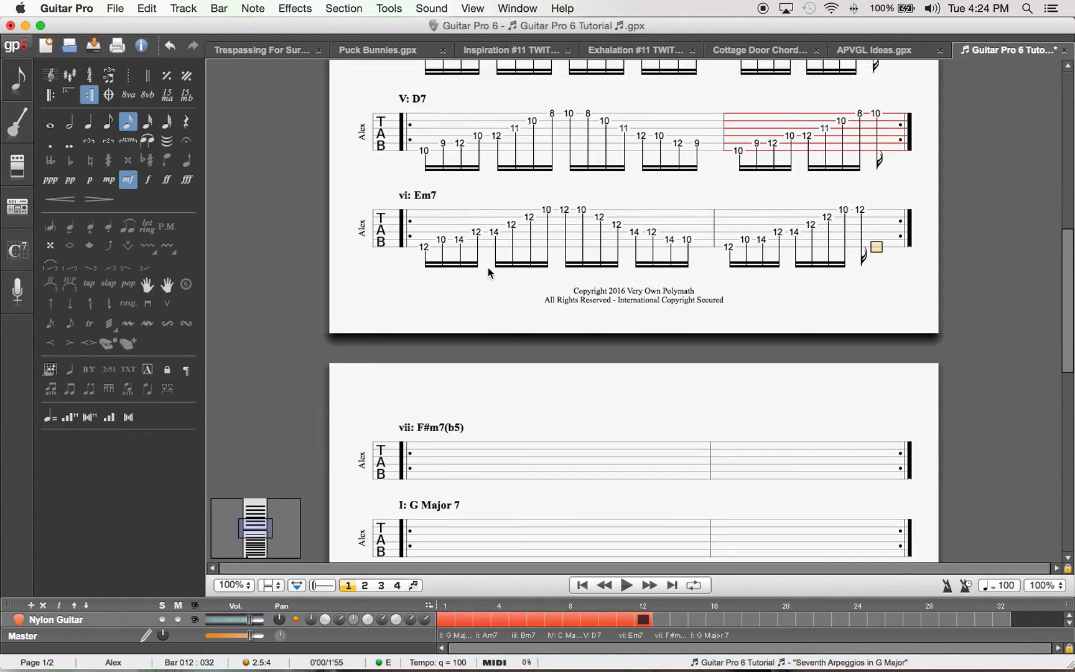
pyautogui.click(428, 372)
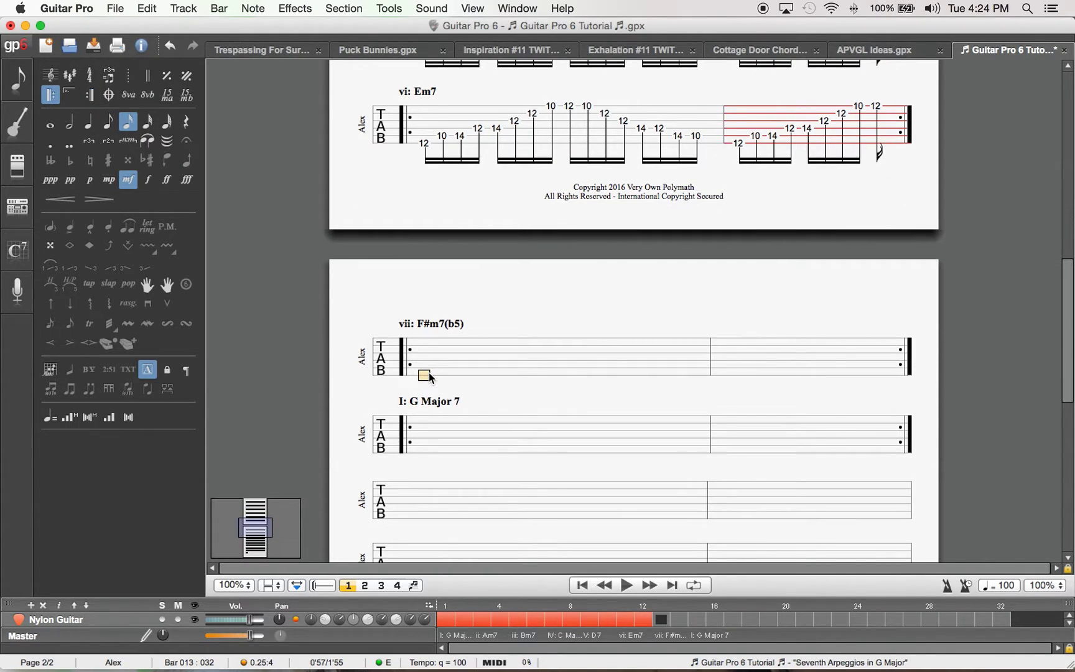
pyautogui.write('14')
pyautogui.press('Right')
pyautogui.press('Up')
pyautogui.write('12')
pyautogui.press('Right')
pyautogui.write('15')
pyautogui.press('Right')
pyautogui.press('Up')
pyautogui.write('14')
pyautogui.press('Right')
# - Enter beat 2 of bar 13: fret 16 on string 4, 14 on string 3, 13 on string 2 and 12 on string 1
pyautogui.write('16')
pyautogui.press('Right')
pyautogui.press('Up')
pyautogui.write('14')
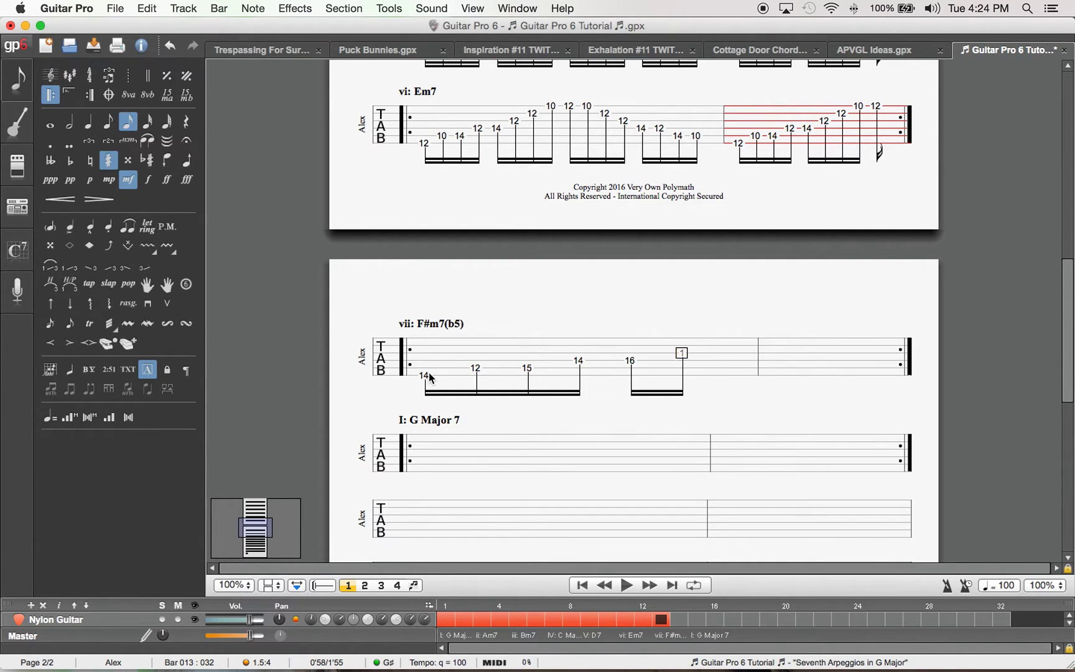
pyautogui.press('Right')
pyautogui.write('13')
pyautogui.press('Right')
pyautogui.press('Up')
pyautogui.write('12')
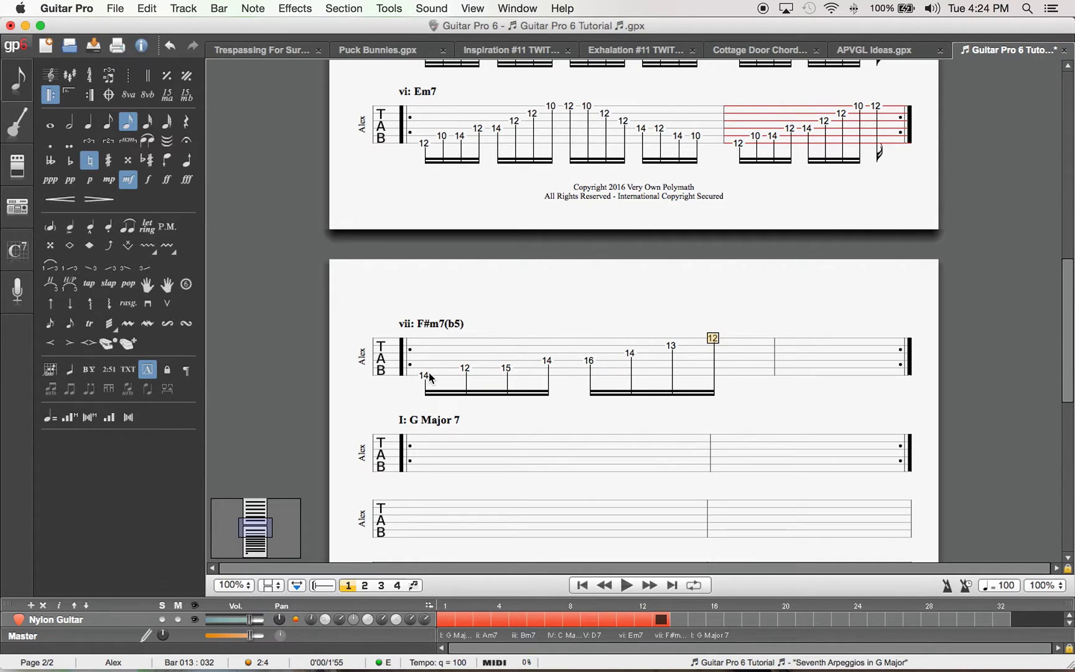
pyautogui.press('Right')
# - Enter beat 3 of bar 13: frets 14 and 12 on string 1, fret 13 on string 2, and fret 14 on string 3
pyautogui.write('1')
pyautogui.write('3 ')
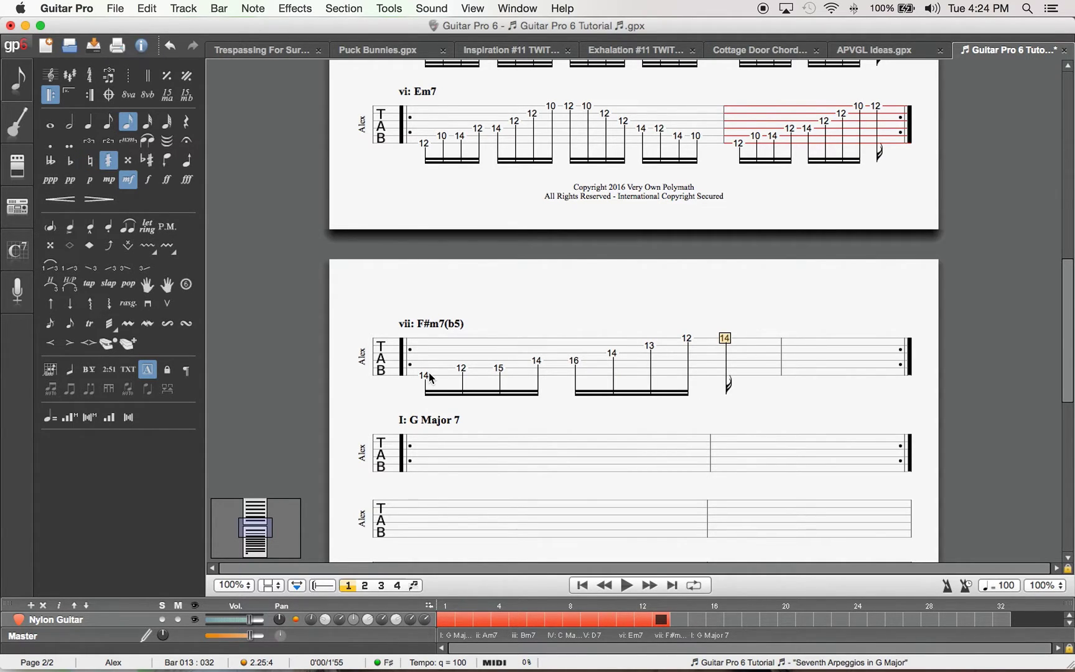
pyautogui.write('12 14')
pyautogui.press('Right')
pyautogui.write('12')
pyautogui.press('Right')
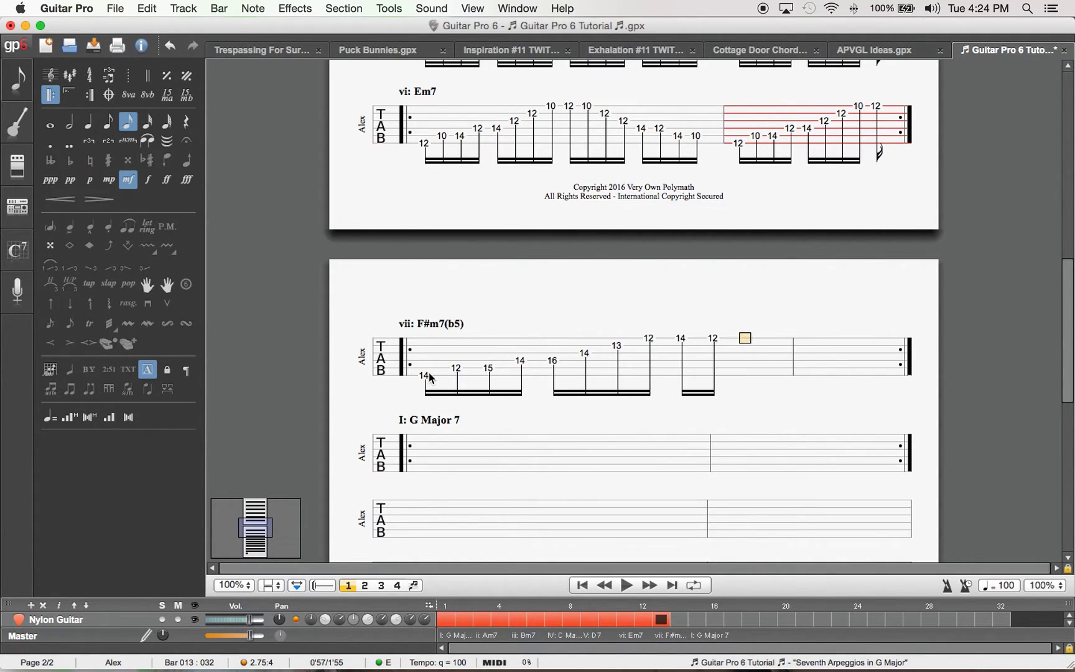
pyautogui.write('13')
pyautogui.press('Right')
pyautogui.press('Down')
pyautogui.write('14')
pyautogui.press('Right')
# - Enter beat 4 of bar 13: frets 16 and 14 on string 4, and frets 15 and 12 on string 5
pyautogui.press('Down')
pyautogui.write('16')
pyautogui.press('Right')
pyautogui.write('14')
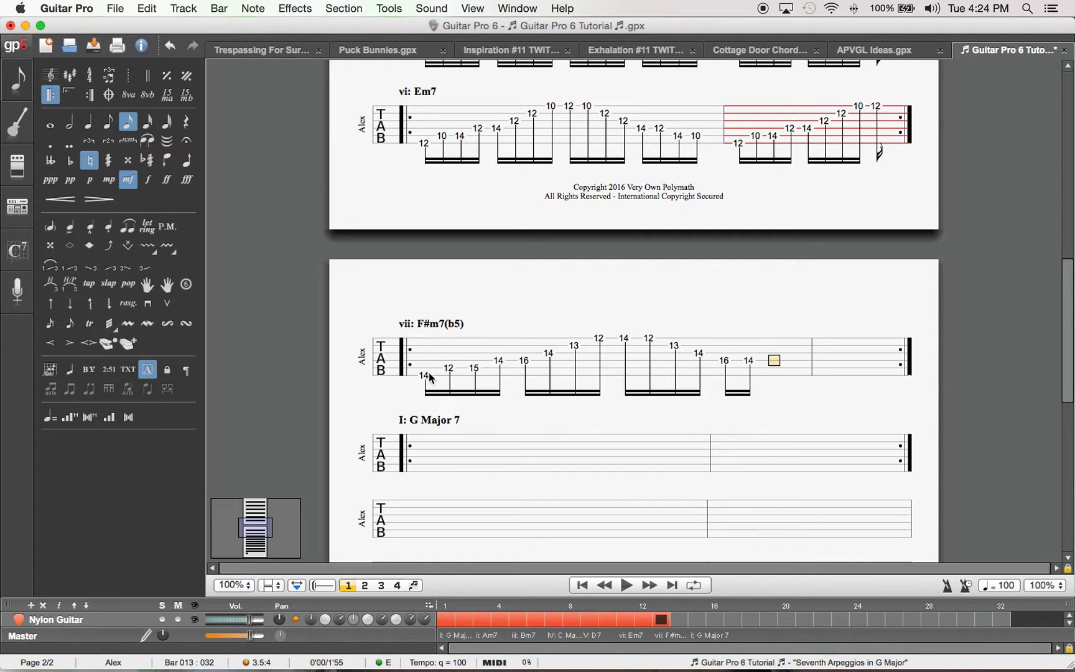
pyautogui.press('Right')
pyautogui.press('Down')
pyautogui.write('15')
pyautogui.press('Right')
pyautogui.write('12')
pyautogui.press('Right')
pyautogui.press('Down')
# - Copy the first nine notes of bar 13 into bar 14
pyautogui.moveTo(426, 374); pyautogui.dragTo(612, 382)
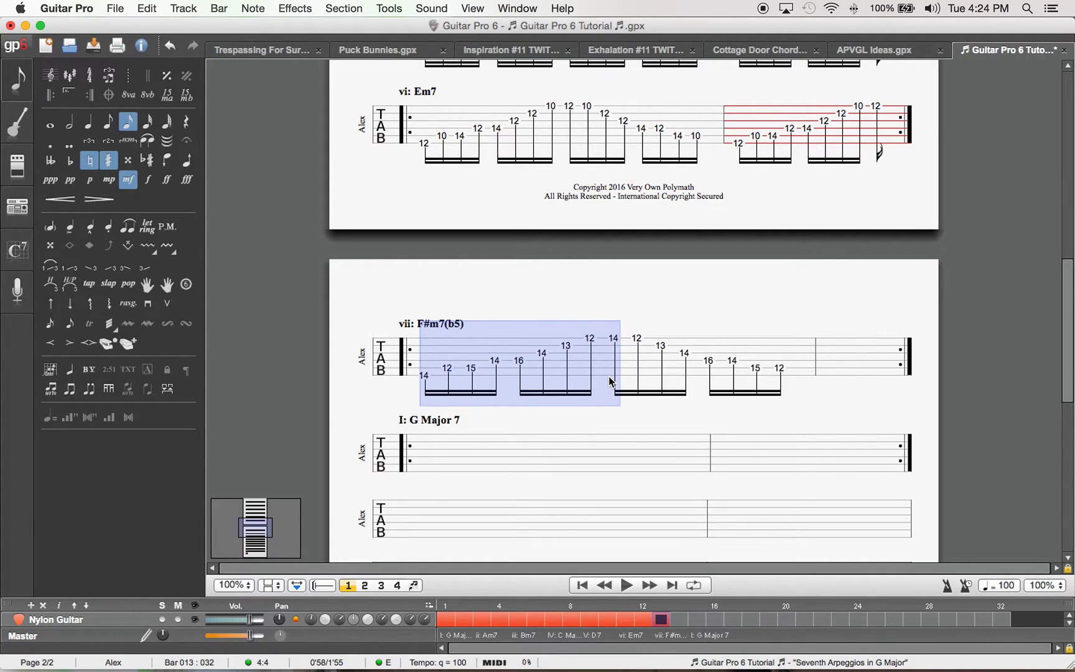
pyautogui.click(832, 362)
pyautogui.press('super+v')
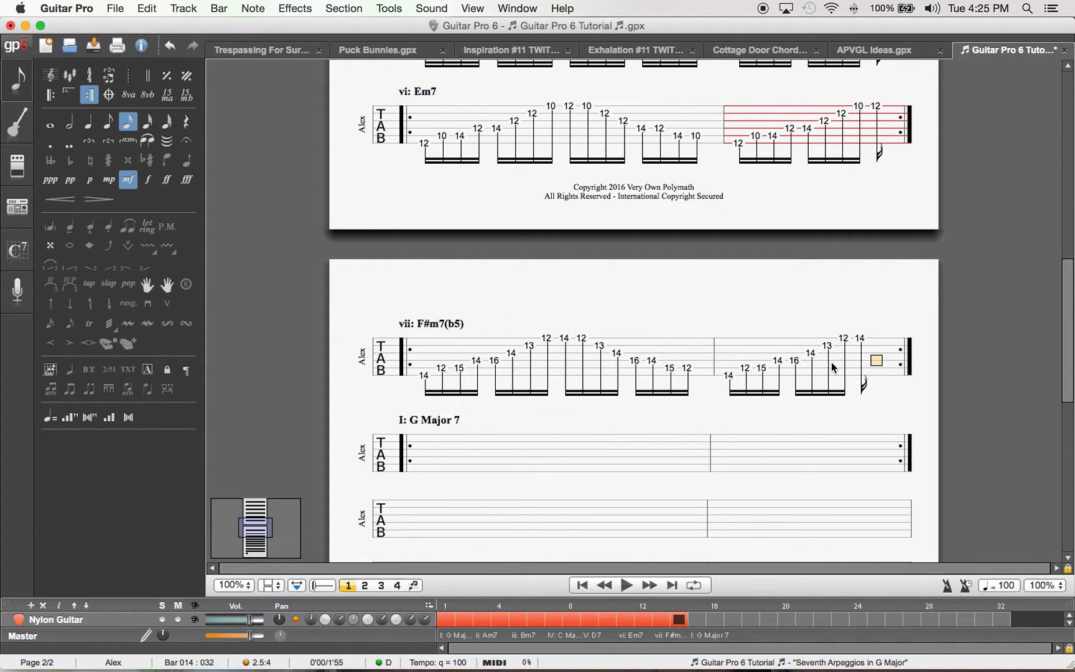
# - Enter beat 1 of bar 15: fret 15 on string 6, frets 14 and 17 on string 5, and fret 16 on string 4
pyautogui.click(433, 476)
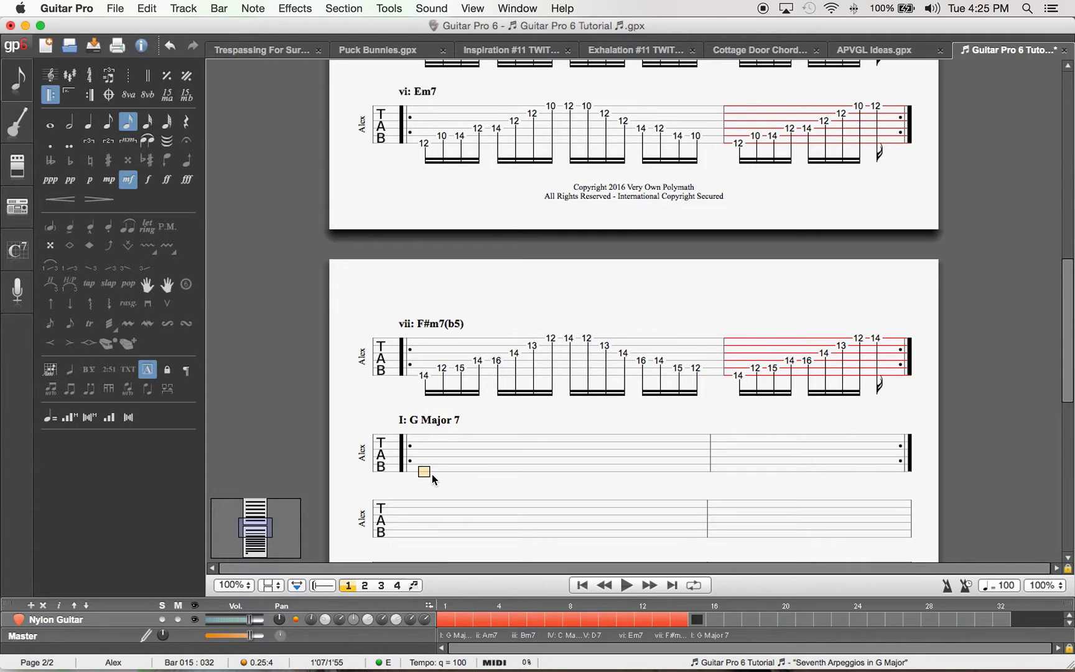
pyautogui.write('15')
pyautogui.press('Right')
pyautogui.press('Up')
pyautogui.write('14')
pyautogui.press('Right')
pyautogui.write('17')
pyautogui.press('Right')
pyautogui.press('Up')
pyautogui.write('16')
# - Enter beat 2 of bar 15: fret 17 on string 4, 16 on string 3, 15 on string 2 and 14 on string 1
pyautogui.press('Right')
pyautogui.write('17')
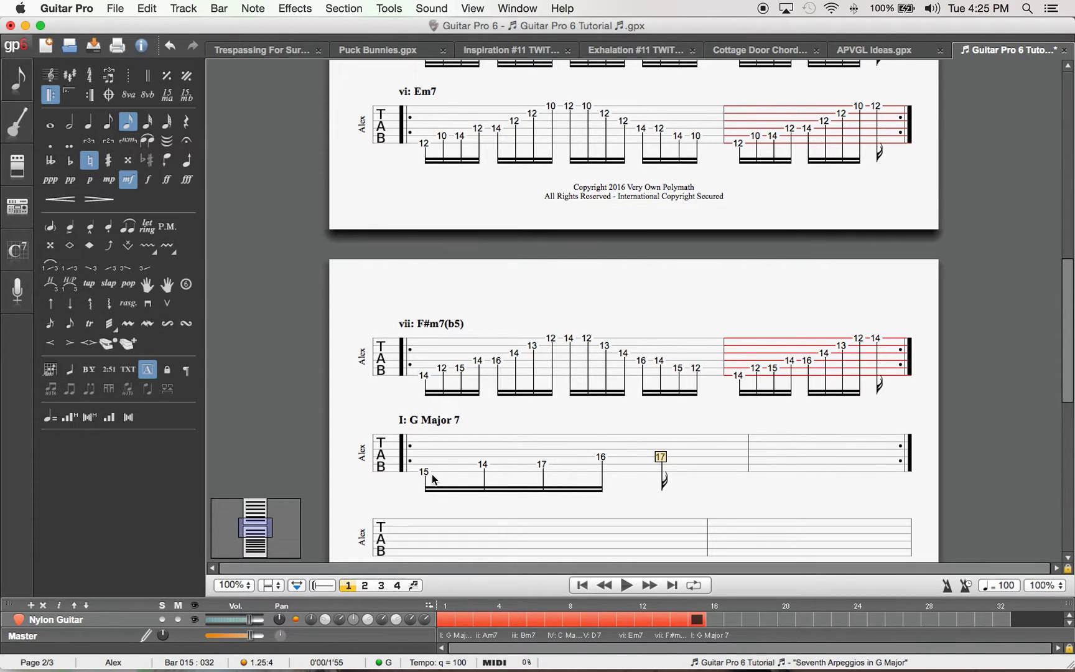
pyautogui.press('Right')
pyautogui.press('Up')
pyautogui.write('16')
pyautogui.press('Right')
pyautogui.press('Up')
pyautogui.write('15')
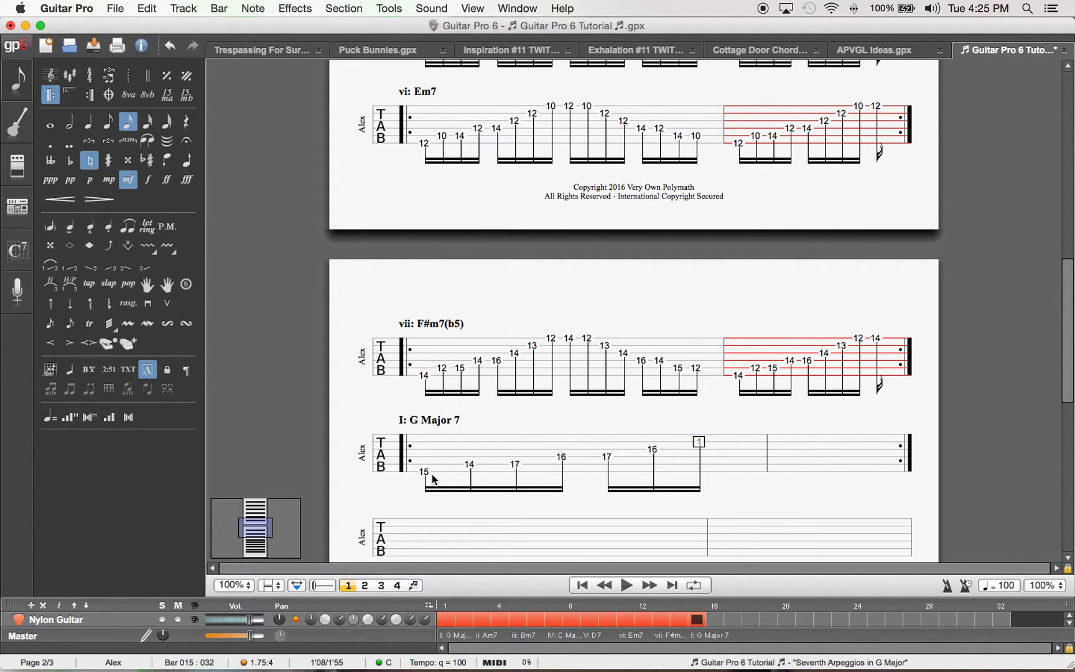
pyautogui.press('Right')
pyautogui.press('Up')
pyautogui.write('14')
# - Enter beat 3 of bar 15: frets 15 and 14 on string 1, fret 15 on string 2, and fret 16 on string 3
pyautogui.press('Right')
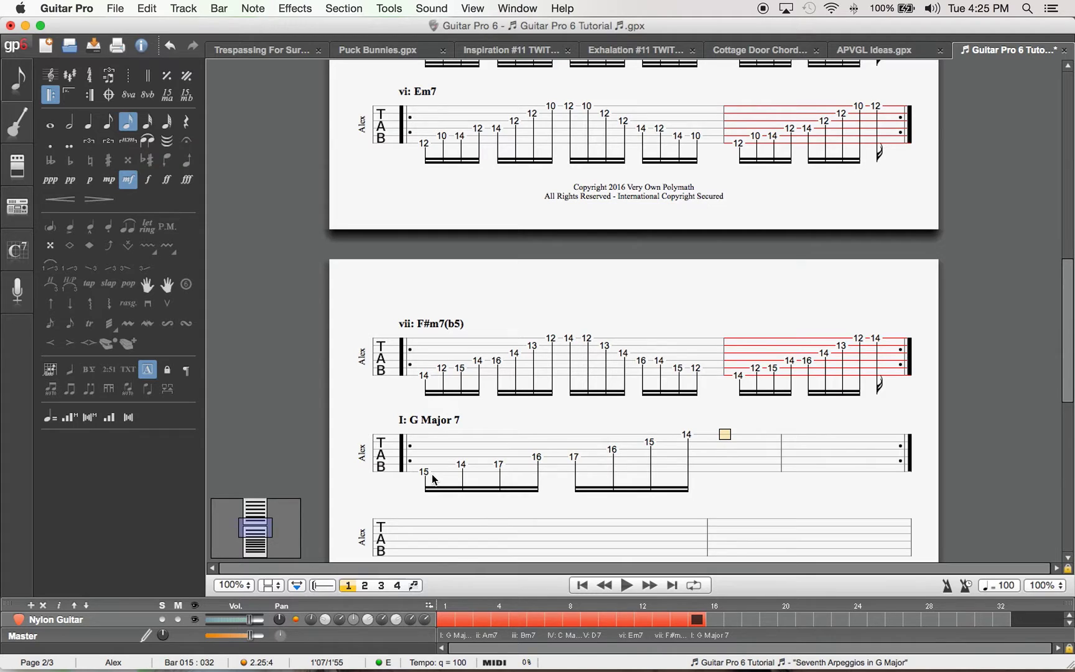
pyautogui.write('15')
pyautogui.press('Right')
pyautogui.write('1')
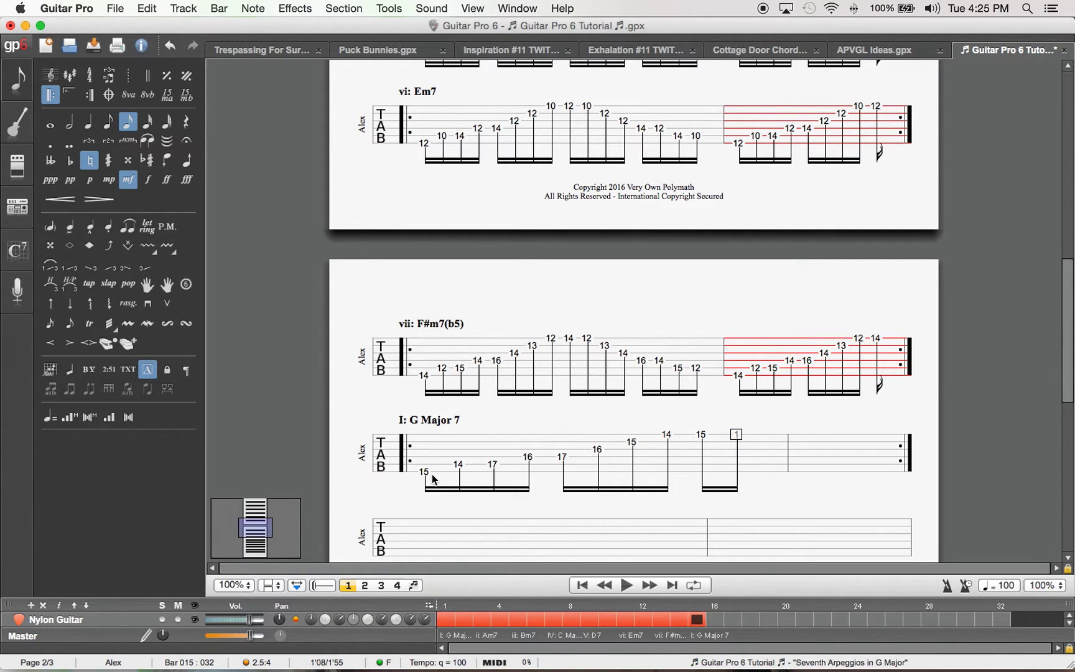
pyautogui.write('4')
pyautogui.press('Right')
pyautogui.write('15')
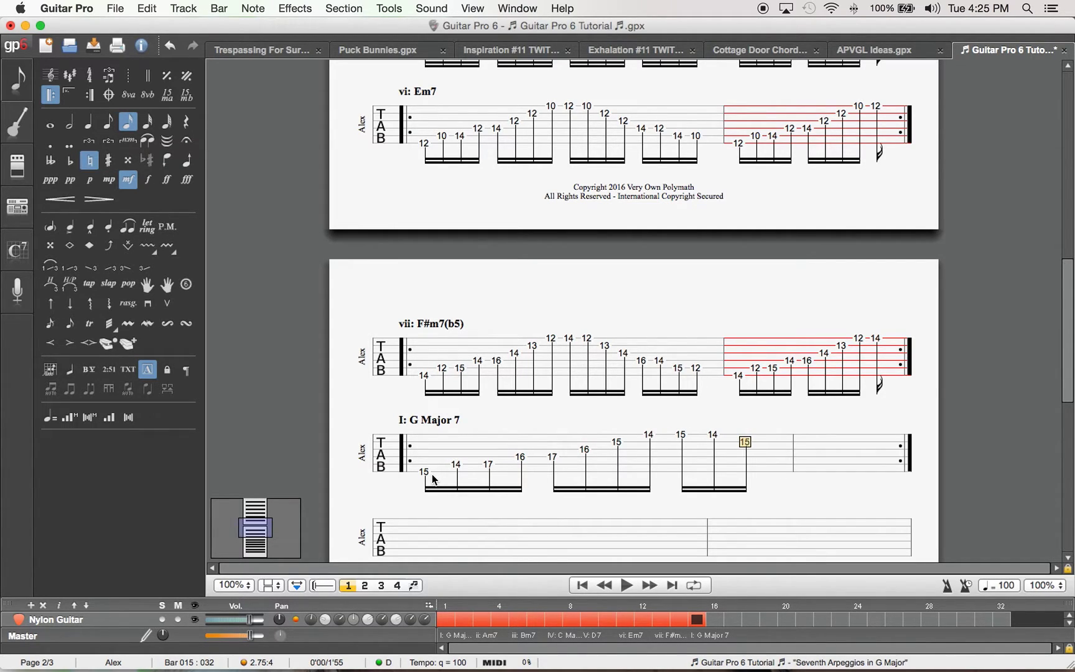
pyautogui.press('Right')
pyautogui.press('Down')
pyautogui.write('16')
# - Enter beat 4 of bar 15: frets 17 and 16 on string 4, and frets 17 and 14 on string 5
pyautogui.press('Right')
pyautogui.press('Down')
pyautogui.write('17')
pyautogui.press('Right')
pyautogui.write('16')
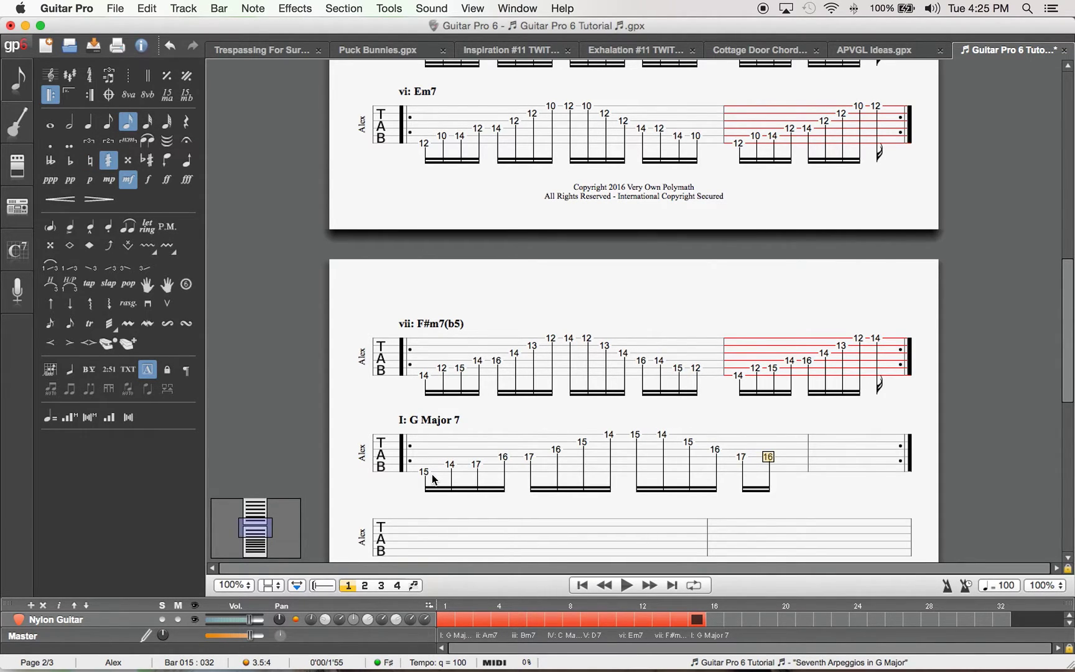
pyautogui.press('Right')
pyautogui.write('17')
pyautogui.press('Right')
pyautogui.write('14')
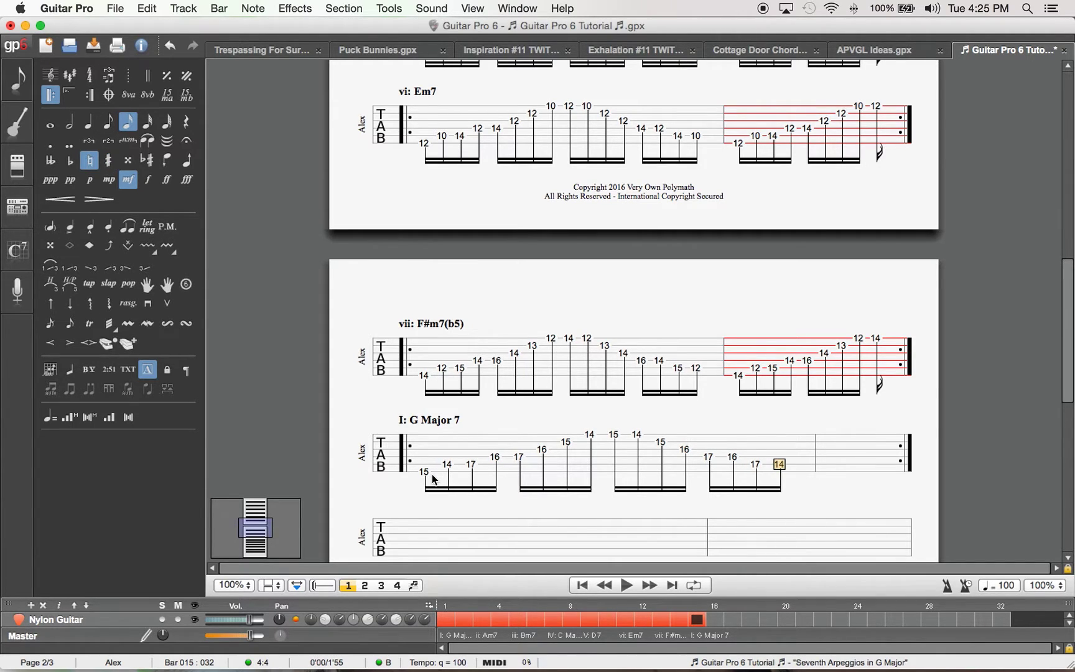
# - Copy the first nine notes of bar 15 into bar 16
pyautogui.moveTo(432, 473); pyautogui.dragTo(622, 492)
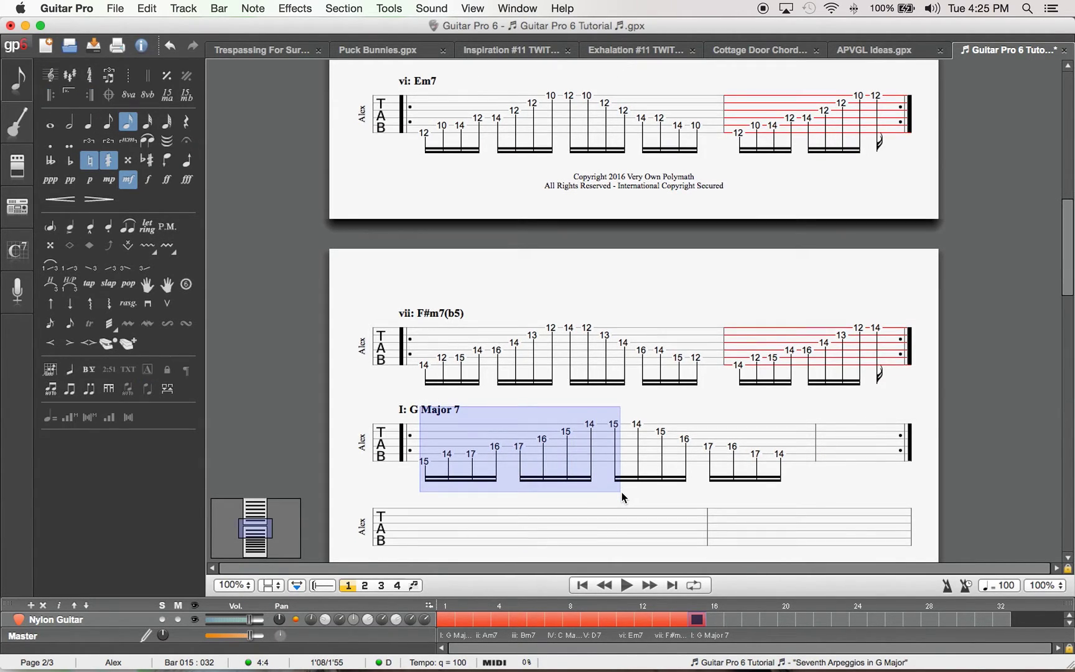
pyautogui.click(839, 446)
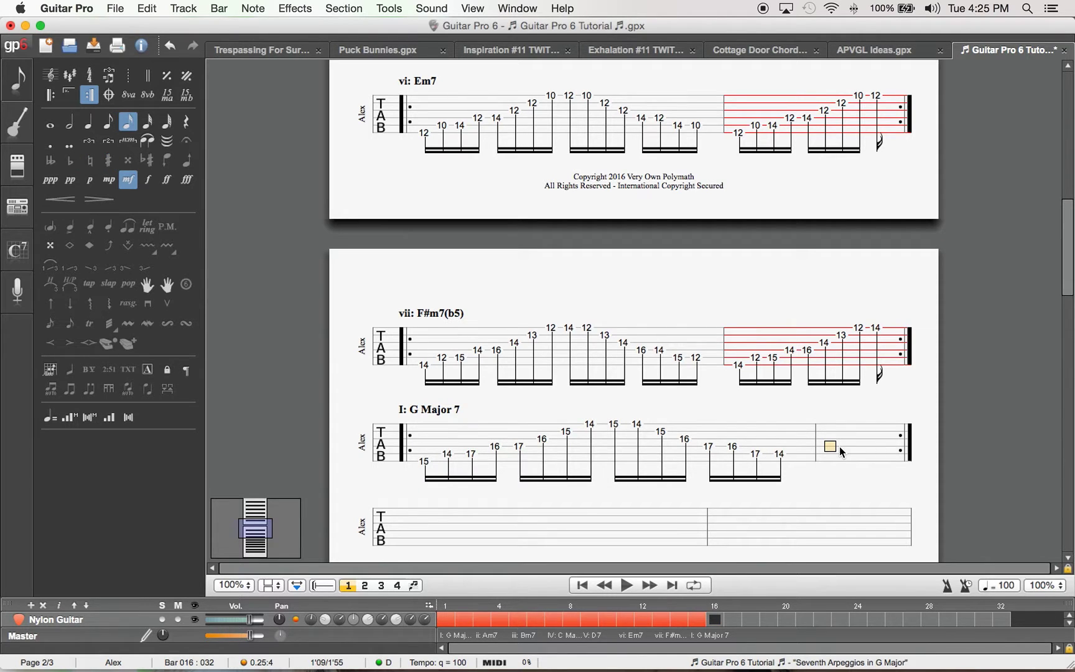
pyautogui.press('super+v')
# - Lengthen the final notes of bars 16 and 14 to quarter notes and add a quarter rest after each
pyautogui.scroll(10, 409, 442)
pyautogui.scroll(-7, 409, 442)
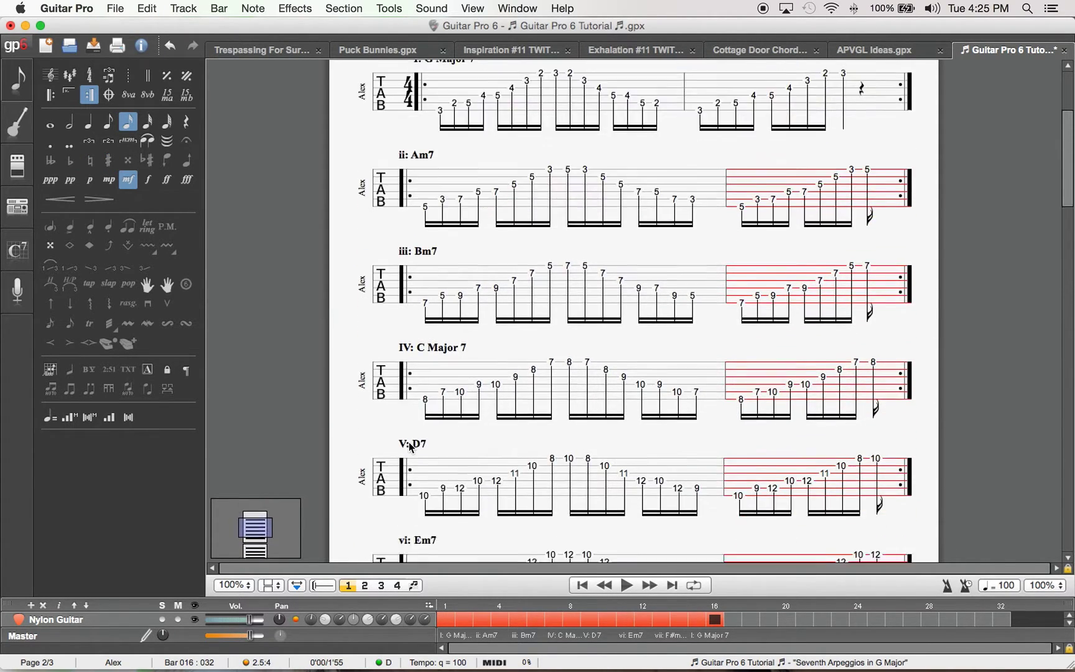
pyautogui.scroll(-4, 409, 442)
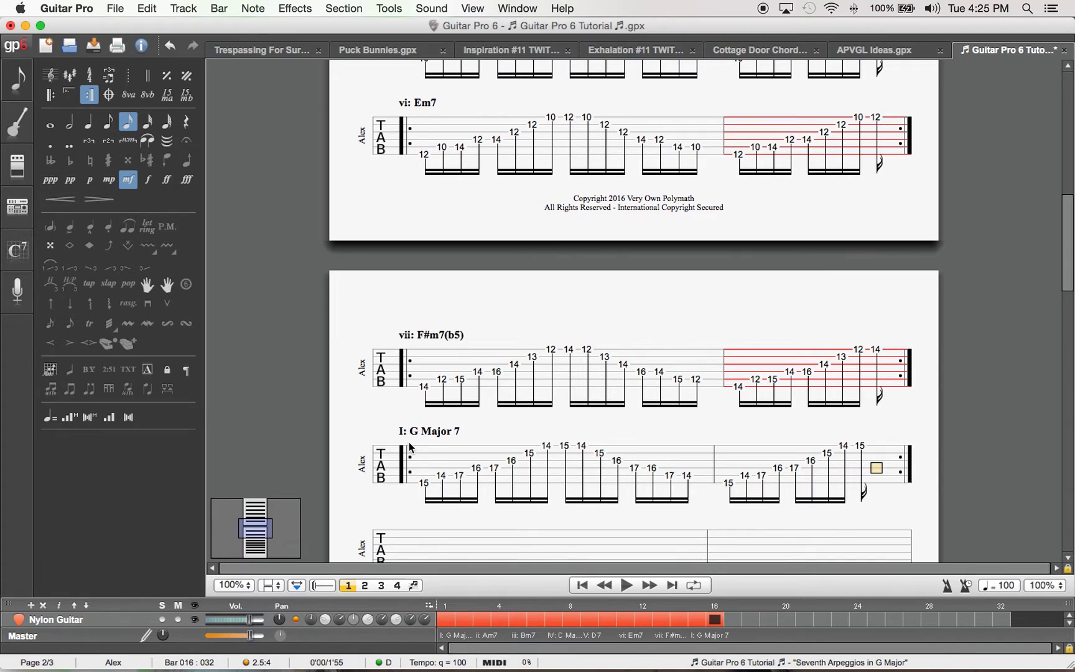
pyautogui.click(672, 447)
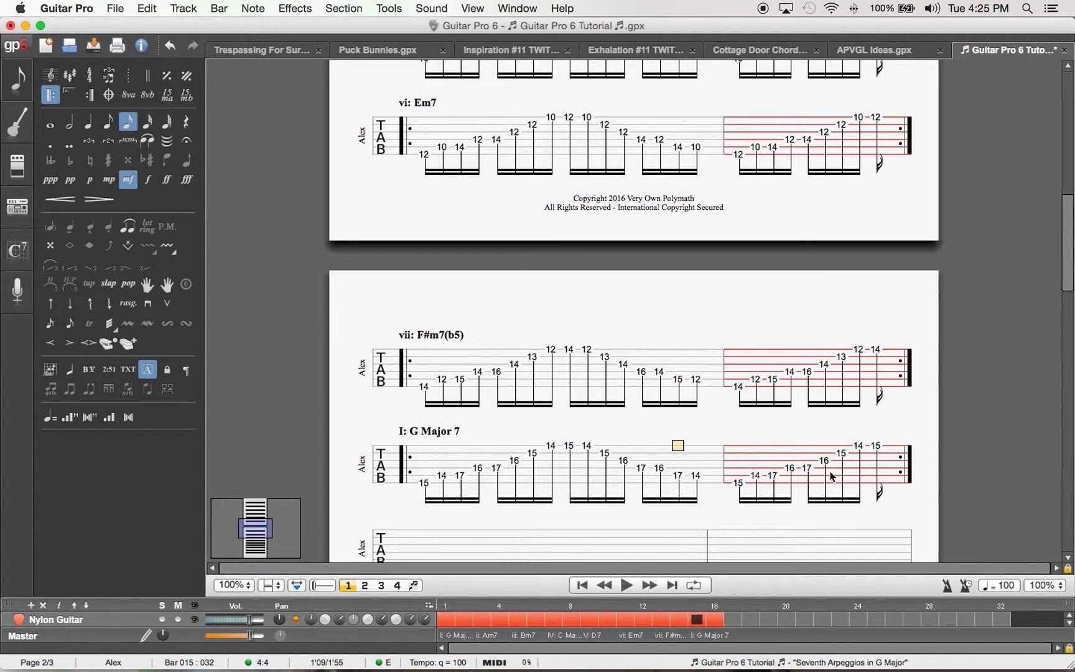
pyautogui.click(876, 446)
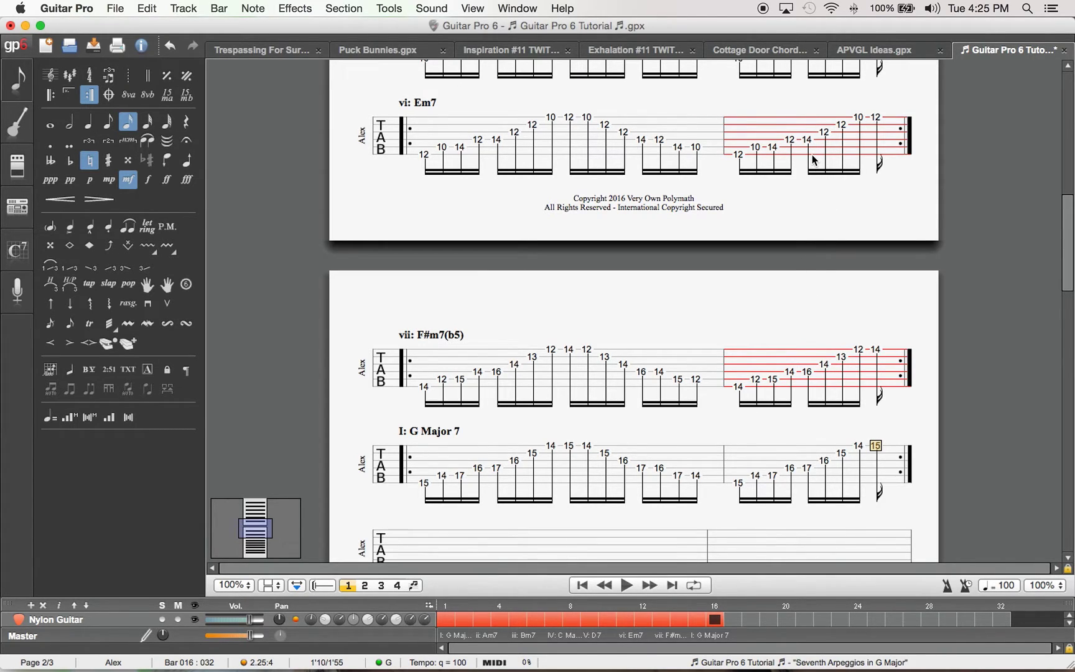
pyautogui.press('-')
pyautogui.press('-')
pyautogui.press('Right')
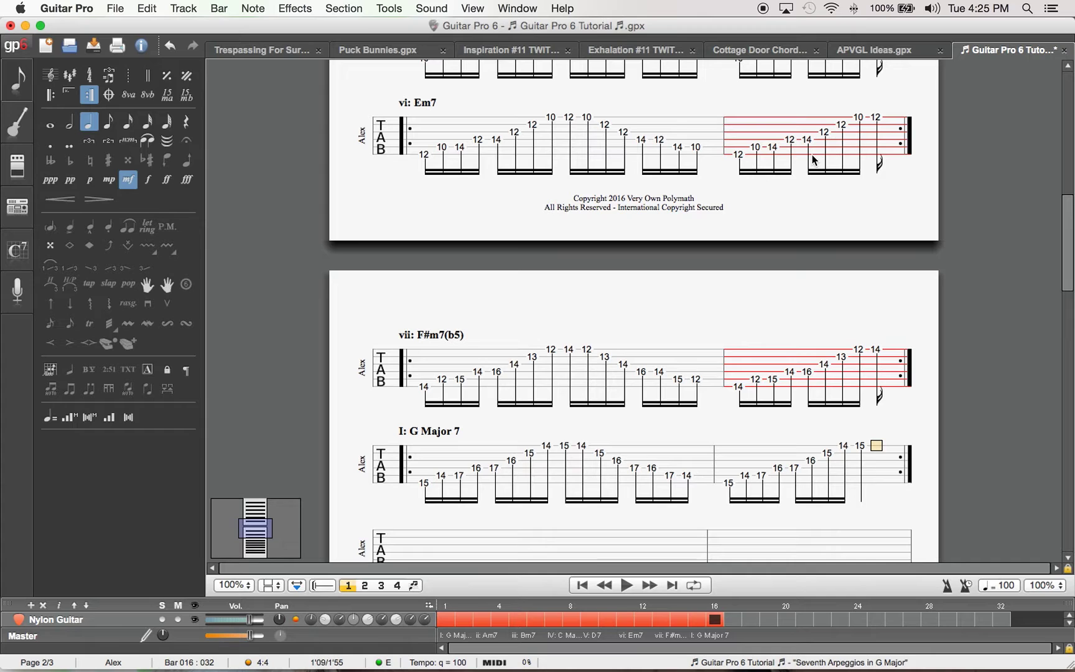
pyautogui.click(876, 353)
pyautogui.press('Right')
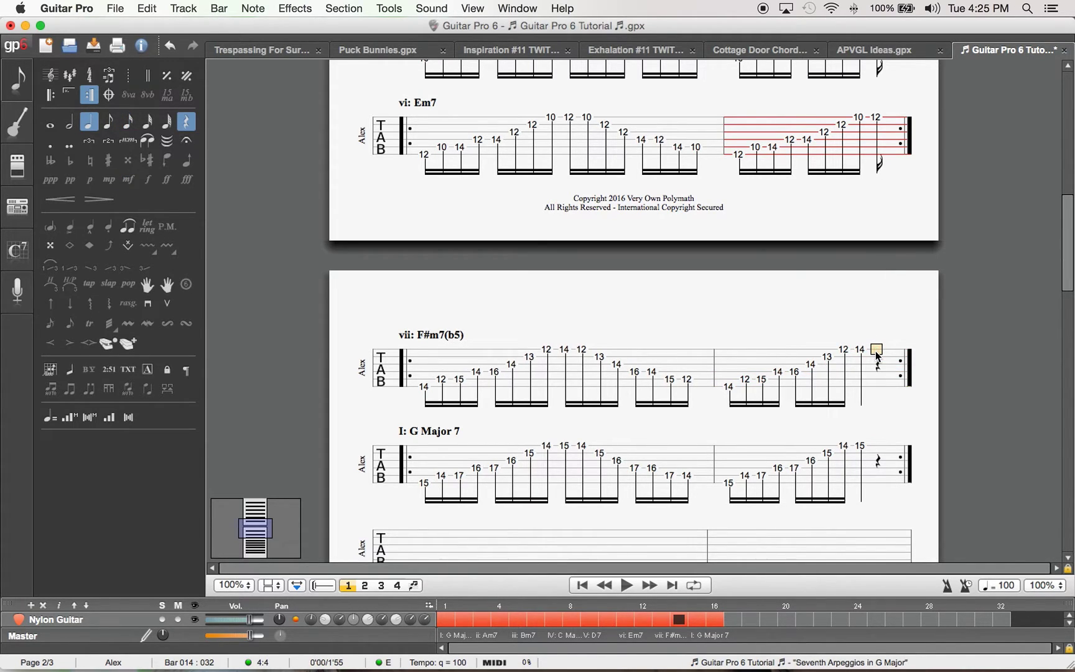
# - Make the last notes of bars 12 and 10 quarter notes, each followed by a quarter rest
pyautogui.click(877, 118)
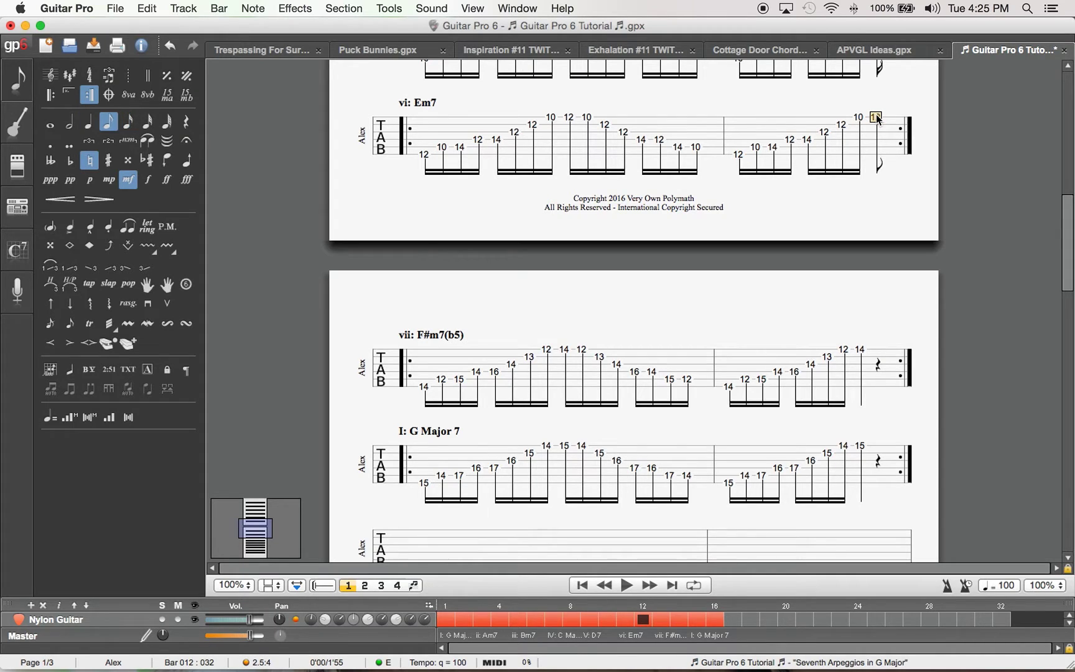
pyautogui.press('Right')
pyautogui.scroll(5, 873, 278)
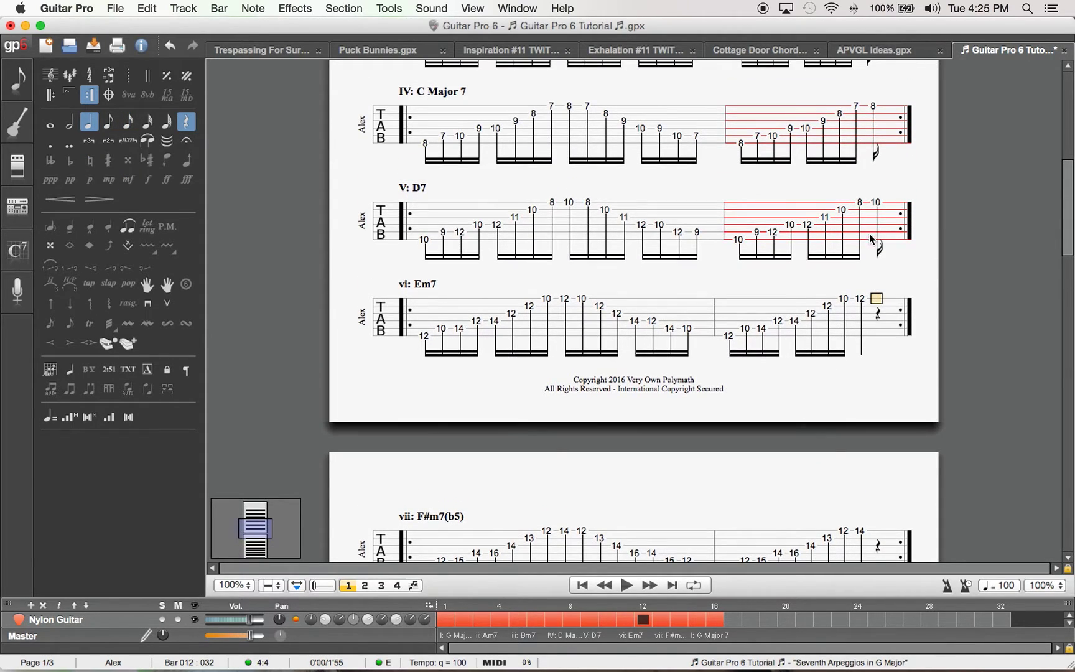
pyautogui.click(877, 204)
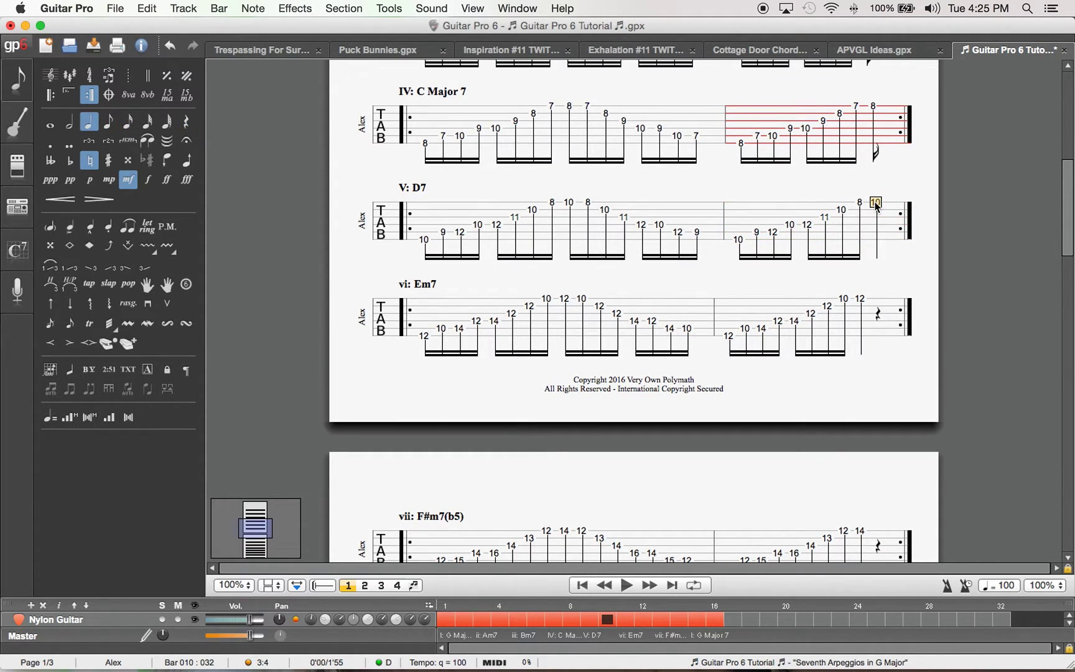
pyautogui.press('Right')
pyautogui.scroll(3, 883, 291)
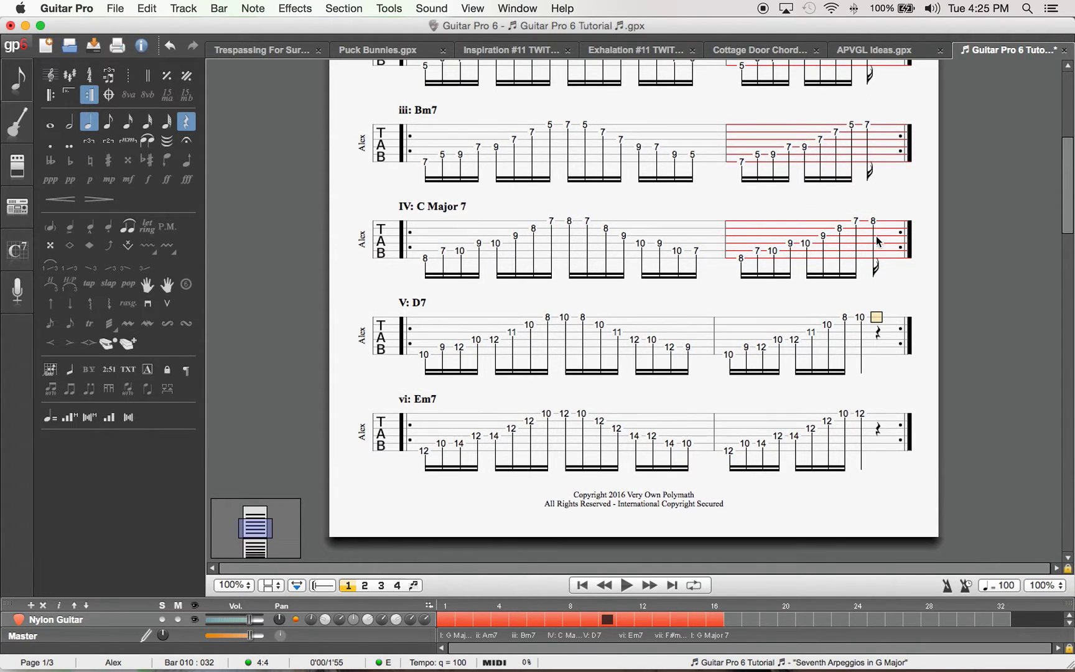
# - Change the closing notes of bars 8, 6 and 4 to quarter notes and complete each bar with a quarter rest
pyautogui.click(872, 221)
pyautogui.press('Right')
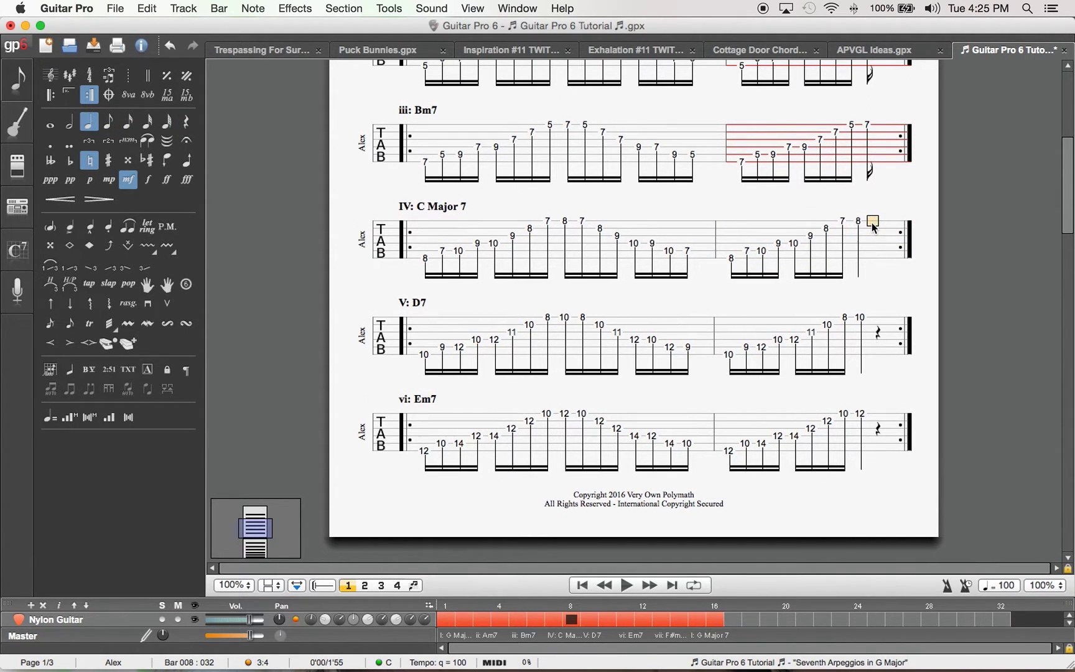
pyautogui.click(867, 125)
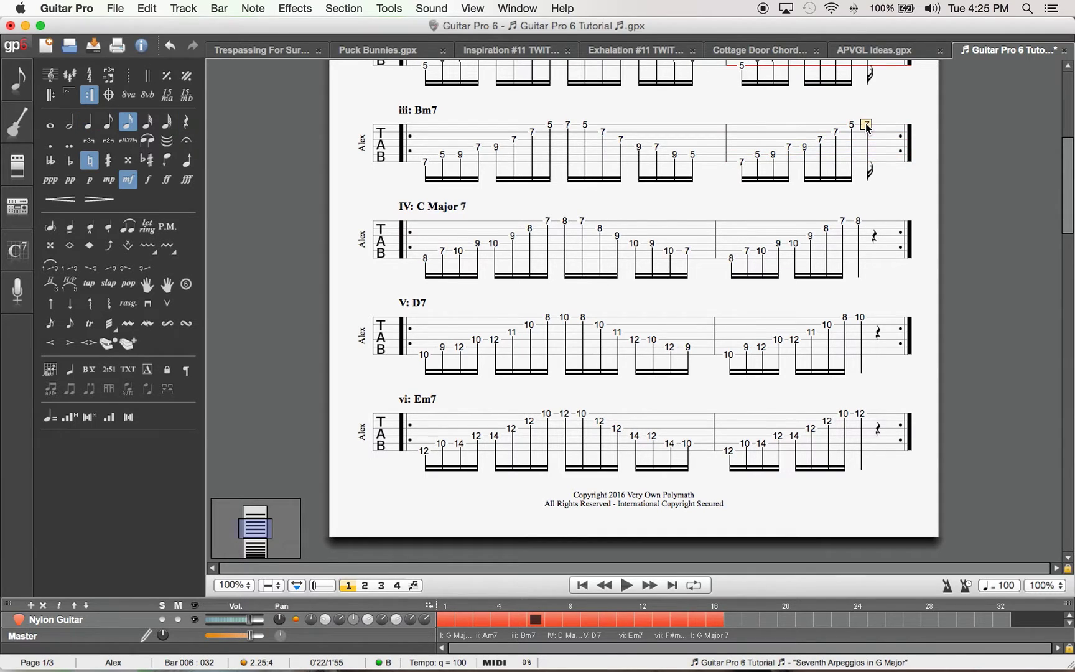
pyautogui.press('Right')
pyautogui.scroll(3, 886, 214)
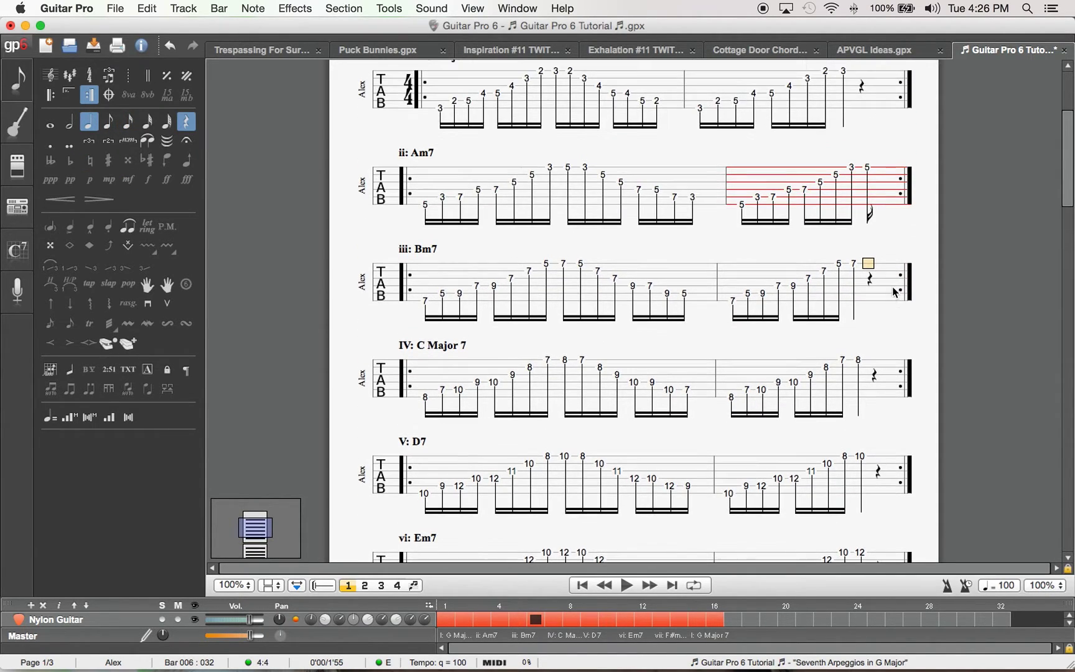
pyautogui.click(866, 169)
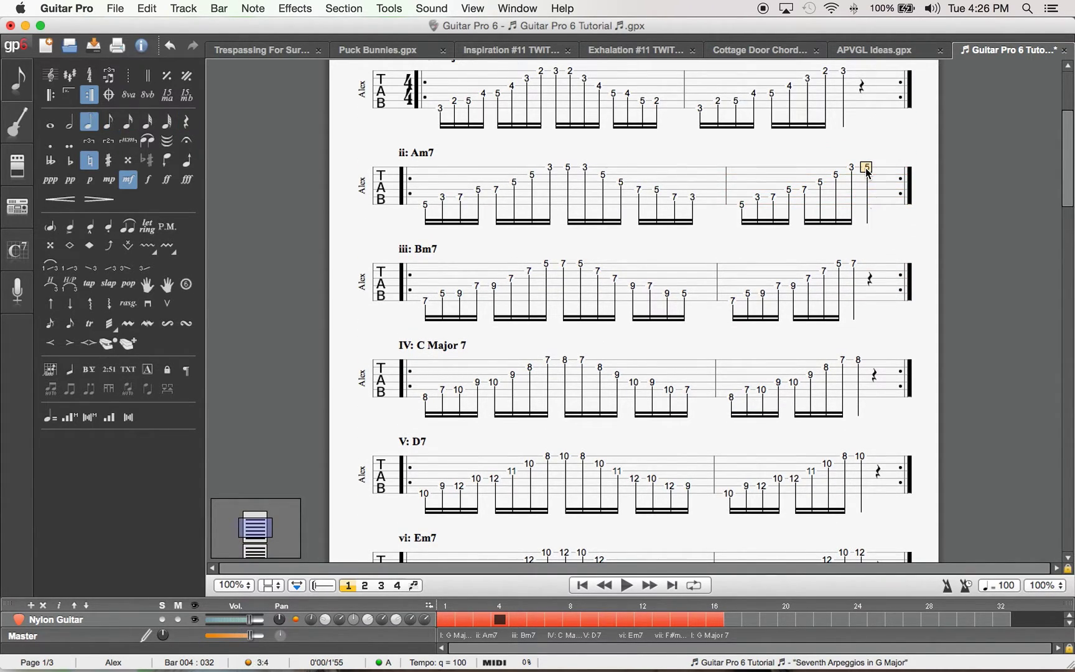
pyautogui.press('Right')
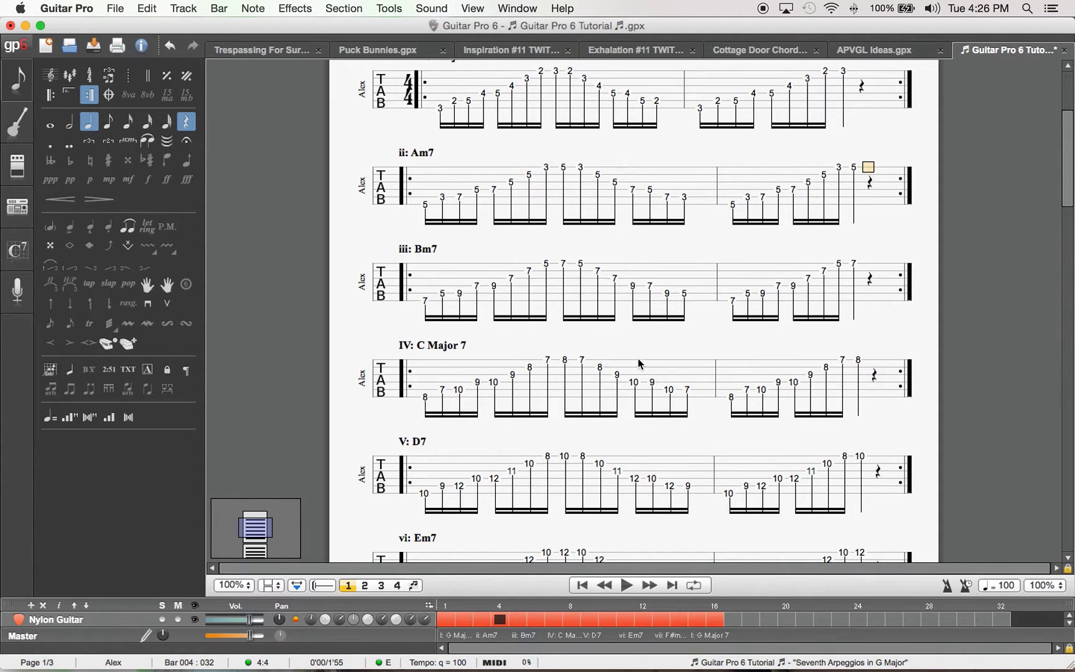
# - Show the bar-width handles and narrow the first bars of the Am7 and Bm7 lines to roughly match the first G Major 7 line's middle barline
pyautogui.scroll(3, 638, 358)
pyautogui.scroll(-5, 638, 359)
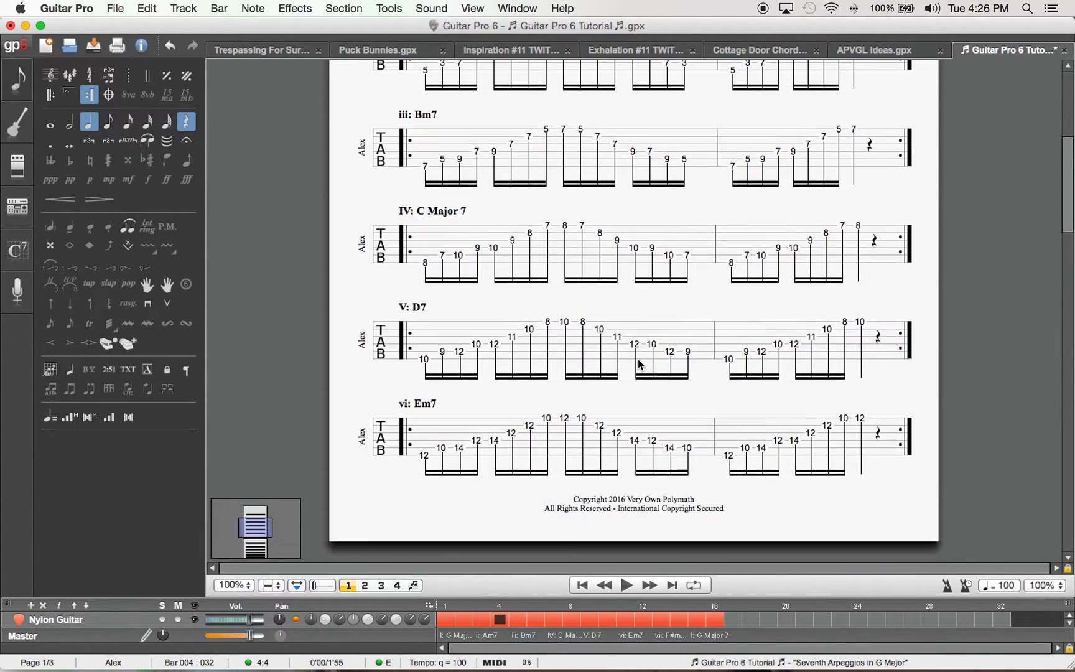
pyautogui.scroll(-2, 638, 361)
pyautogui.scroll(9, 633, 364)
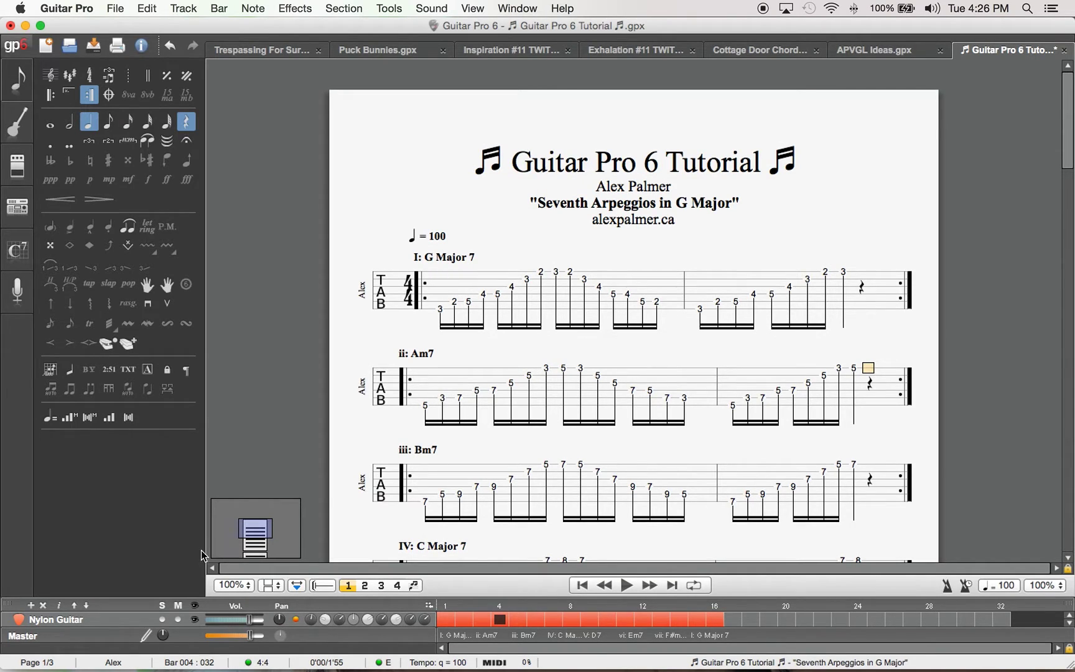
pyautogui.click(299, 586)
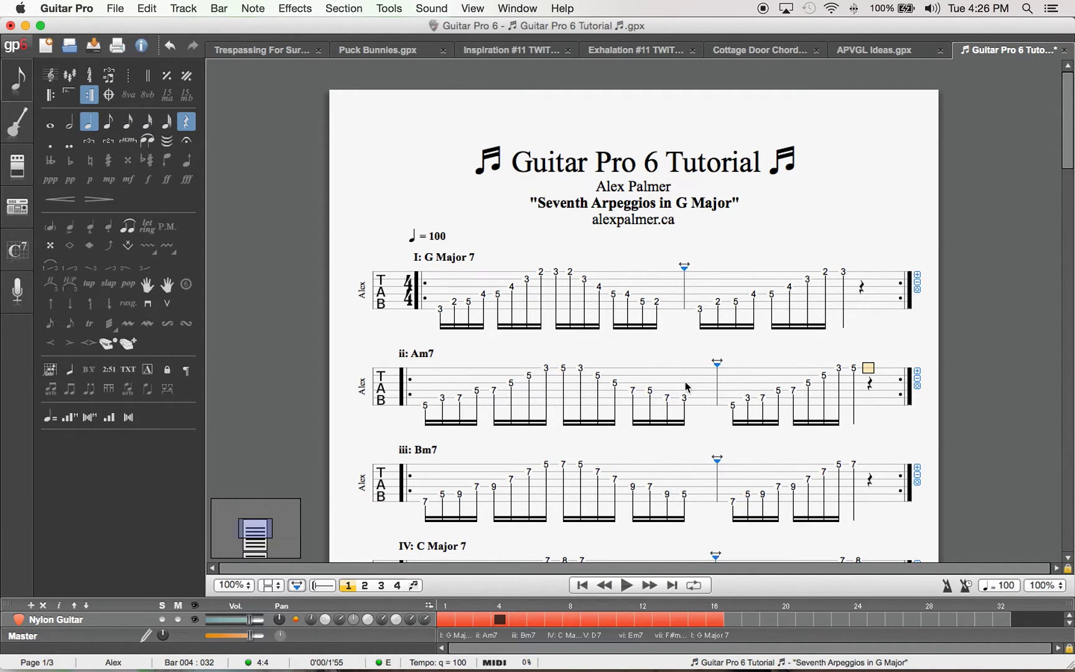
pyautogui.moveTo(720, 371); pyautogui.dragTo(692, 368)
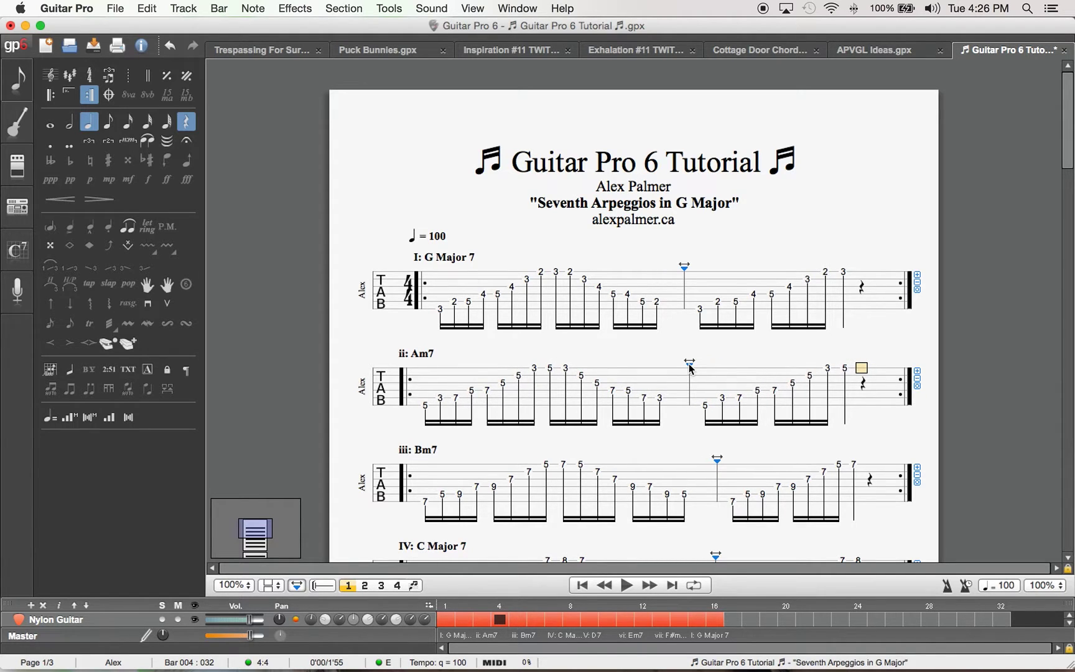
pyautogui.moveTo(717, 463); pyautogui.dragTo(692, 464)
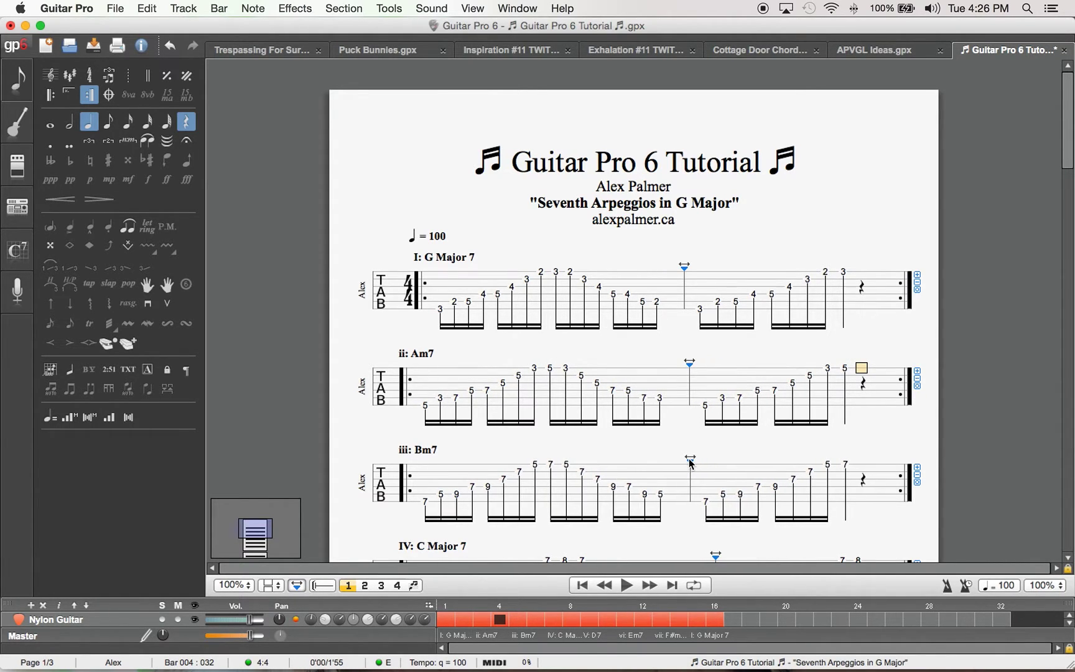
# - Narrow the first bars of the C Major 7 and D7 lines so their middle barlines align with the lines above
pyautogui.scroll(-3, 692, 464)
pyautogui.moveTo(716, 347); pyautogui.dragTo(693, 349)
pyautogui.moveTo(715, 444); pyautogui.dragTo(552, 449)
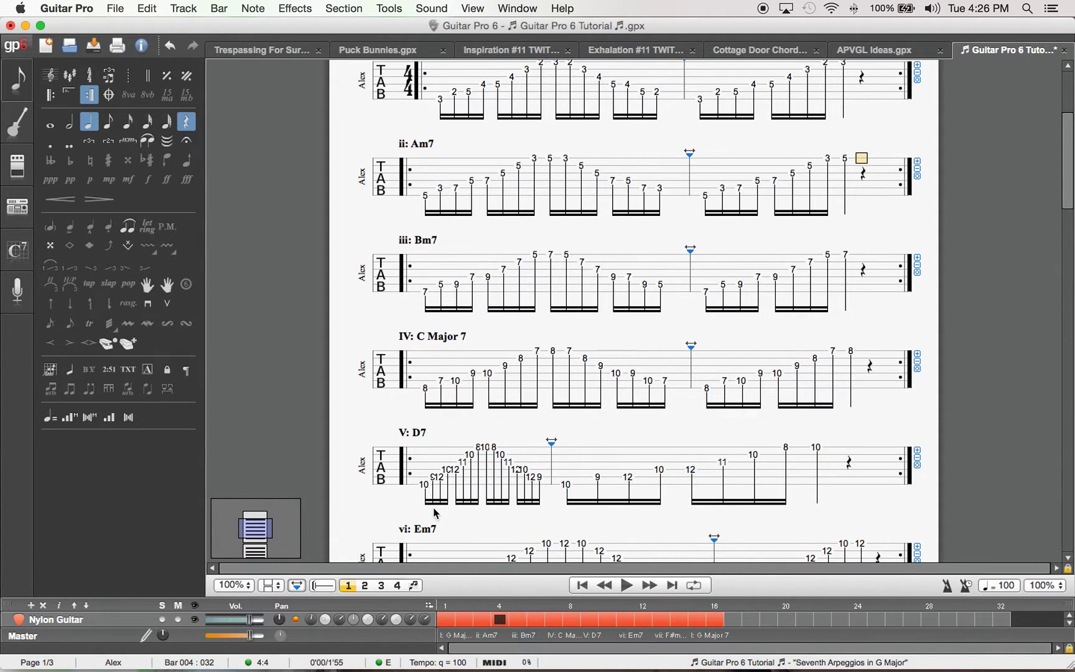
pyautogui.moveTo(555, 445); pyautogui.dragTo(690, 447)
# - Align the middle barlines of the Em7, F#m7(b5) and final G Major 7 lines with those above and hide the bar-width handles
pyautogui.scroll(-5, 686, 430)
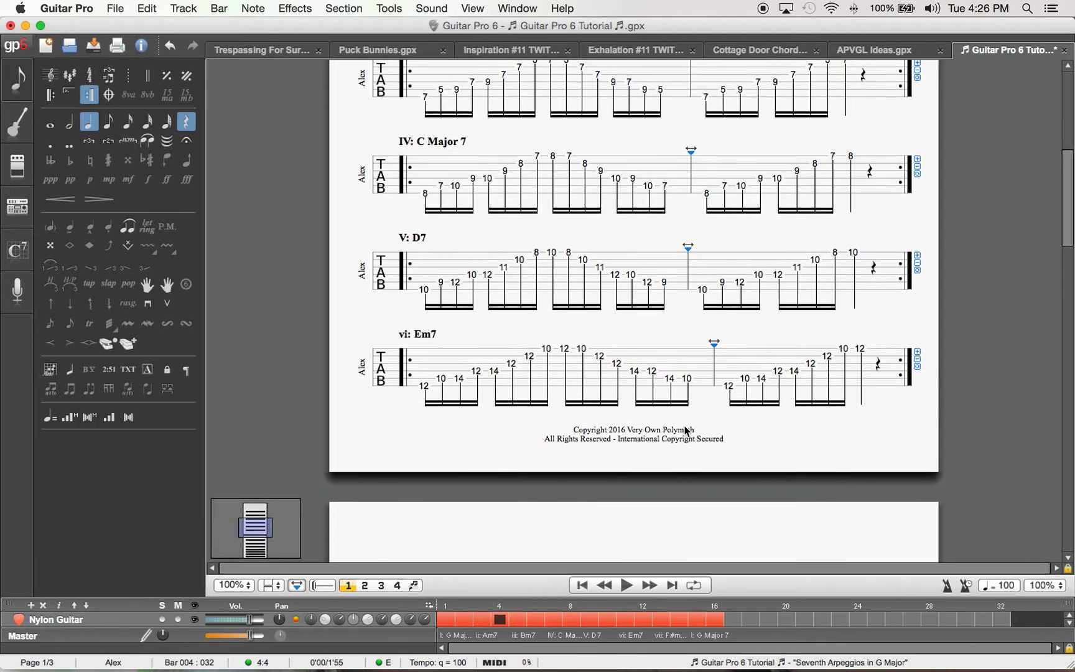
pyautogui.moveTo(716, 348); pyautogui.dragTo(683, 355)
pyautogui.scroll(-5, 691, 348)
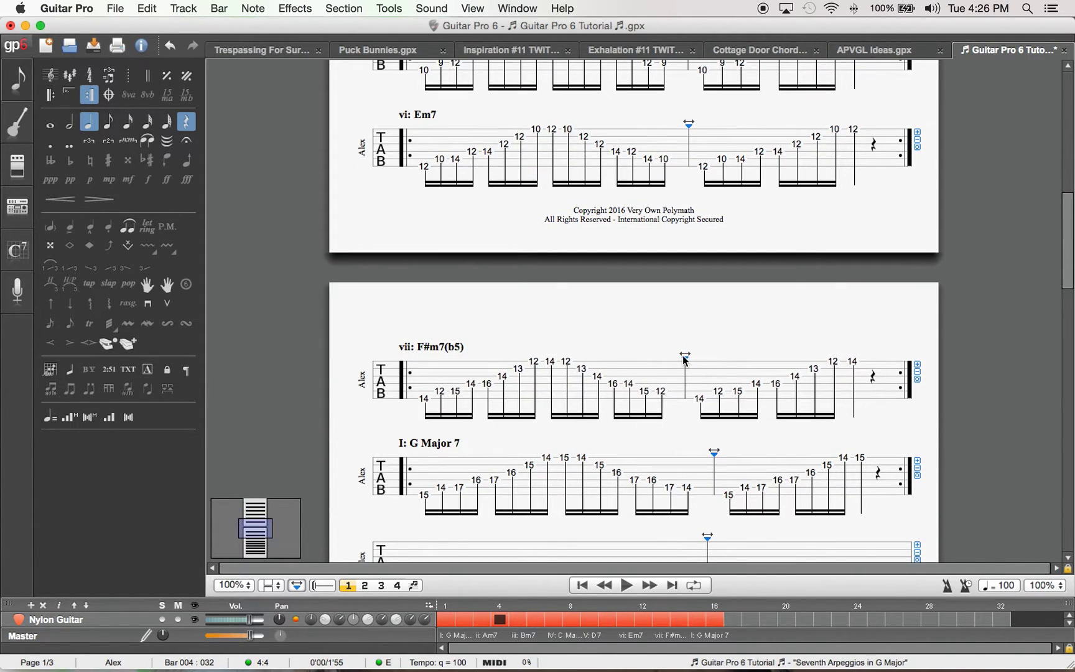
pyautogui.moveTo(713, 455); pyautogui.dragTo(684, 456)
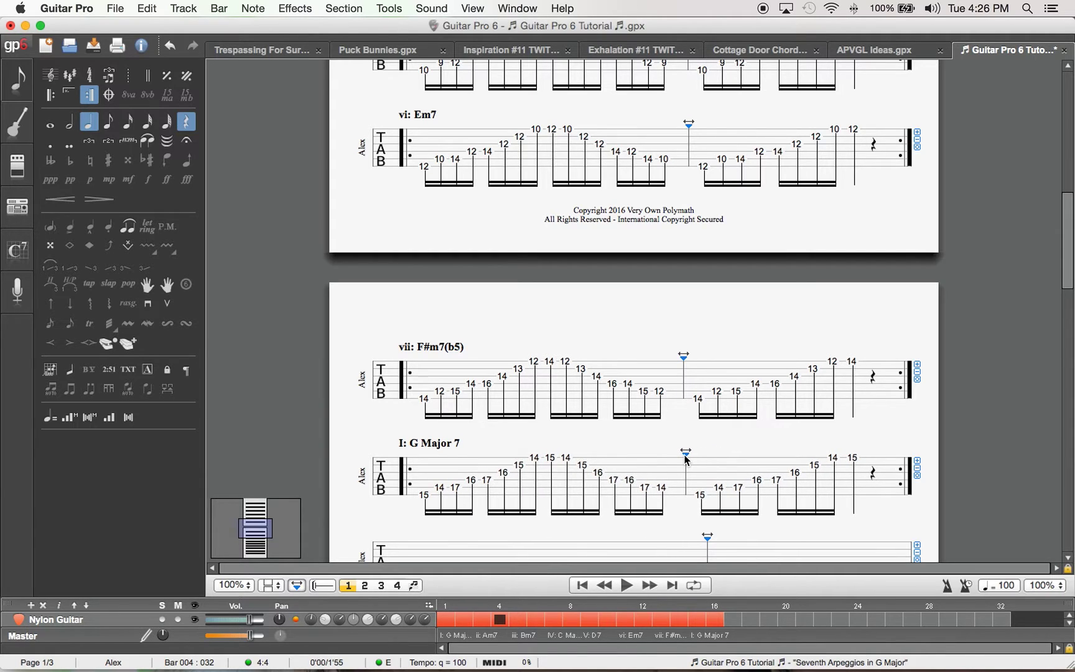
pyautogui.click(301, 591)
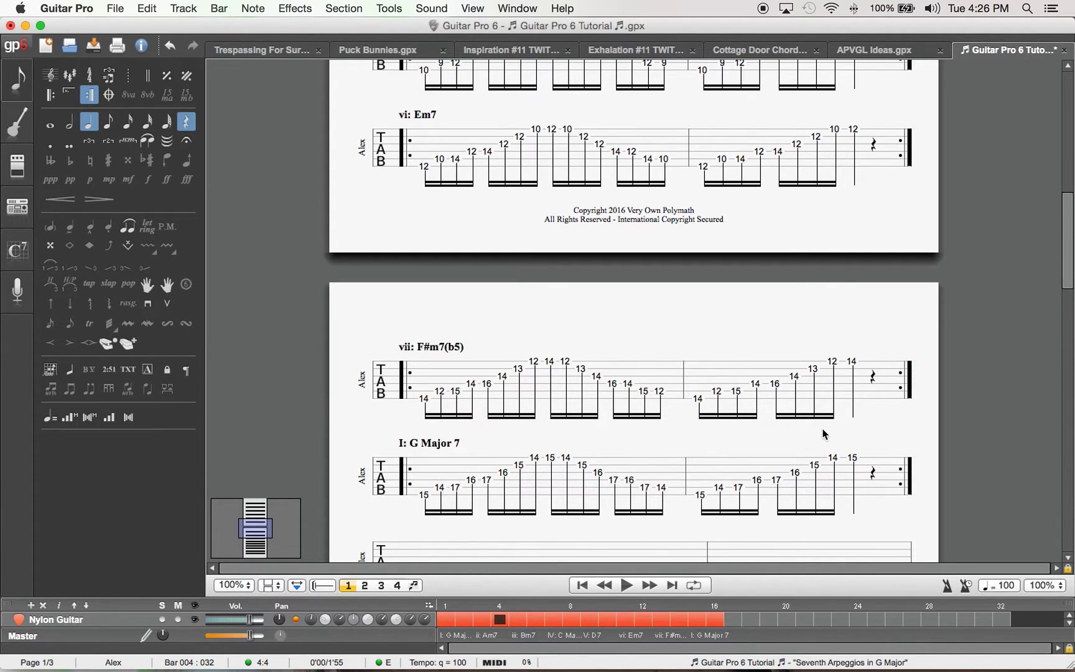
# - Play back the opening G Major 7 line from its first note through its second bar
pyautogui.scroll(15, 825, 434)
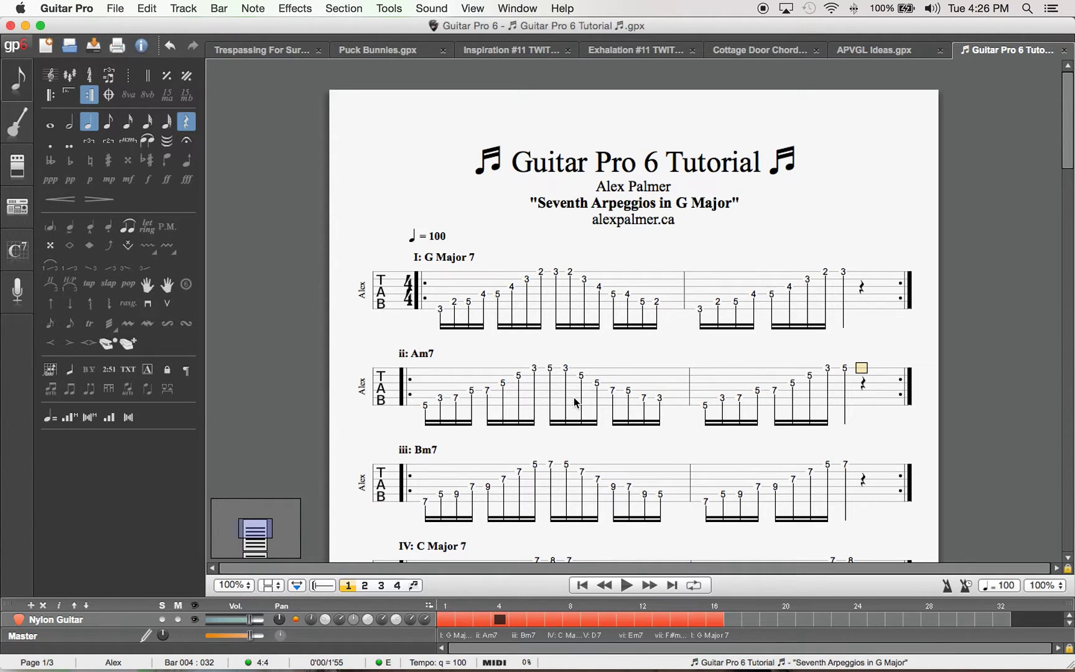
pyautogui.scroll(-15, 484, 303)
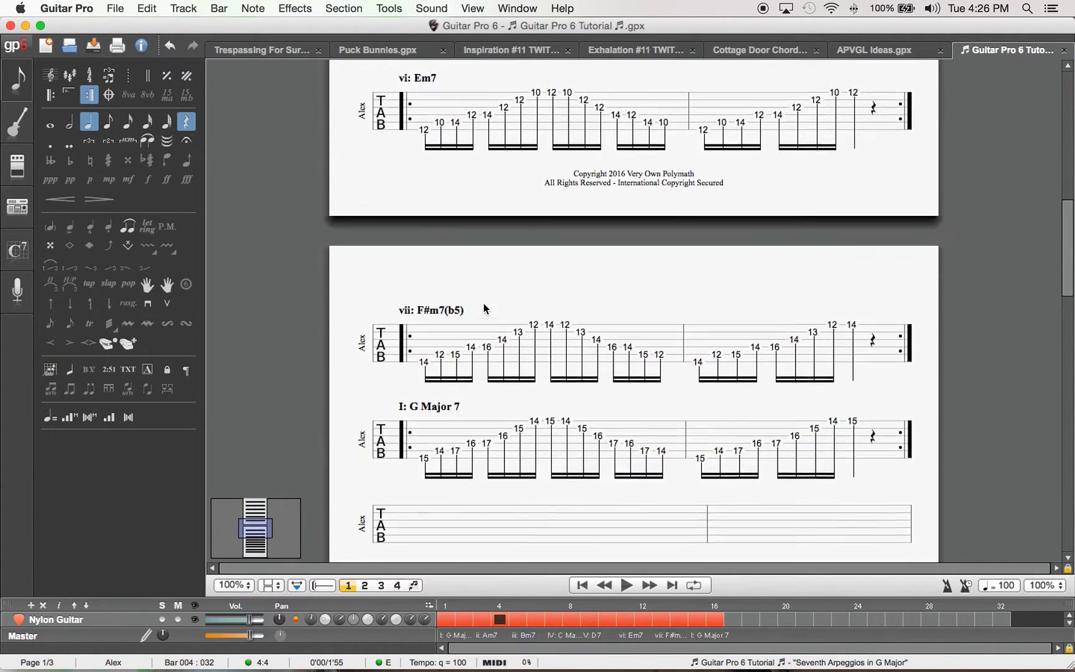
pyautogui.scroll(10, 484, 303)
pyautogui.click(424, 321)
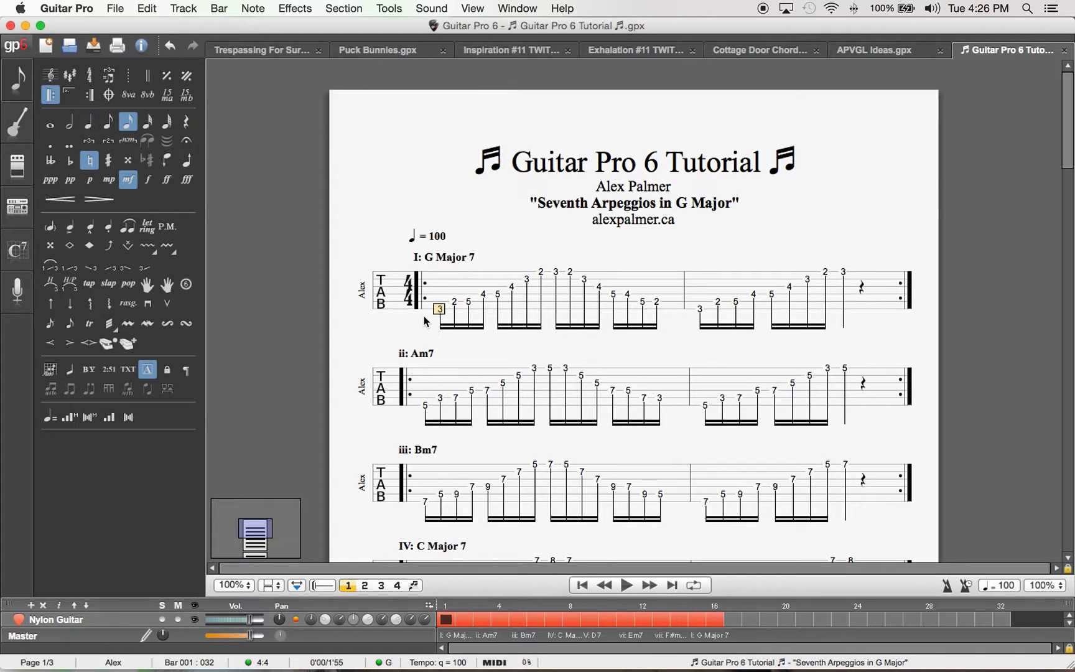
pyautogui.press('space')
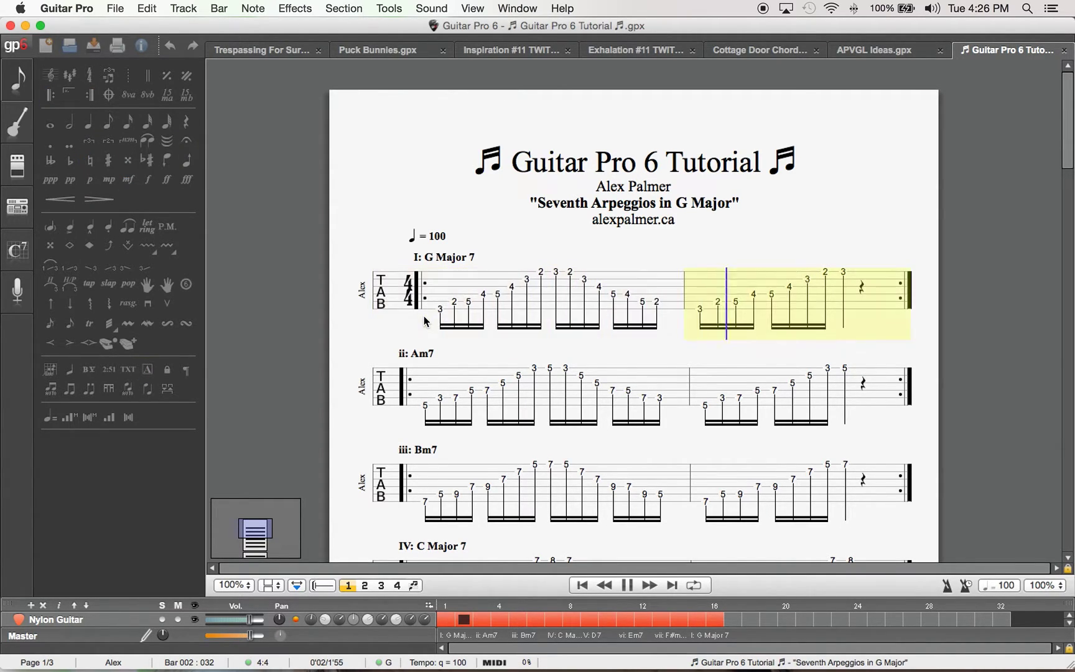
pyautogui.press('space')
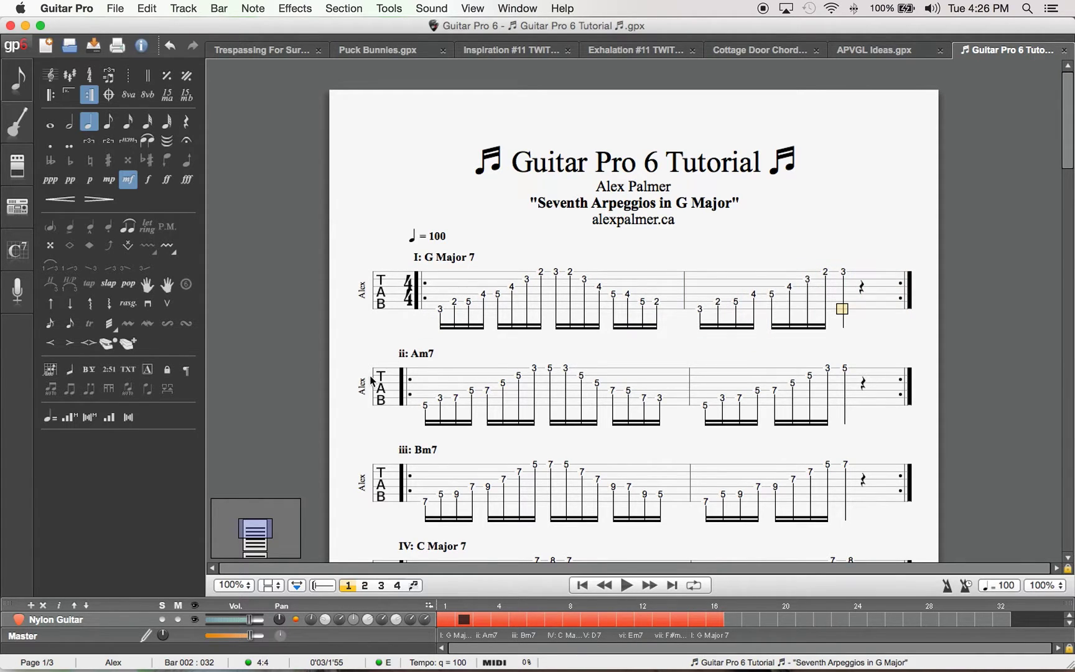
# - Play back the Am7 and Bm7 lines, starting each from its first bar
pyautogui.click(412, 399)
pyautogui.press('space')
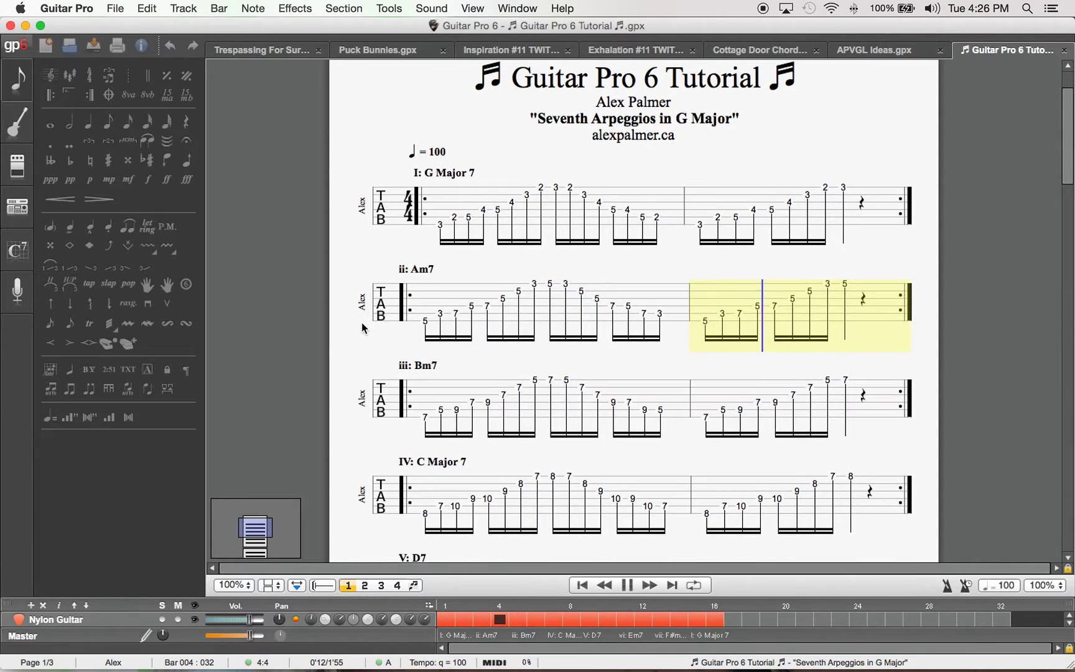
pyautogui.press('space')
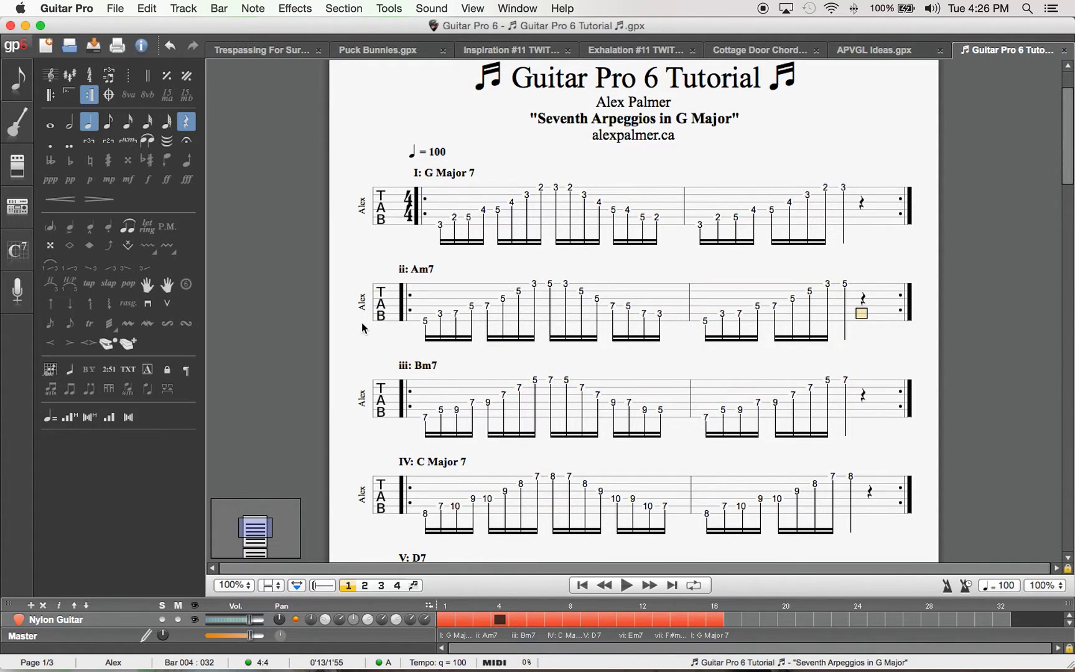
pyautogui.click(423, 411)
pyautogui.press('space')
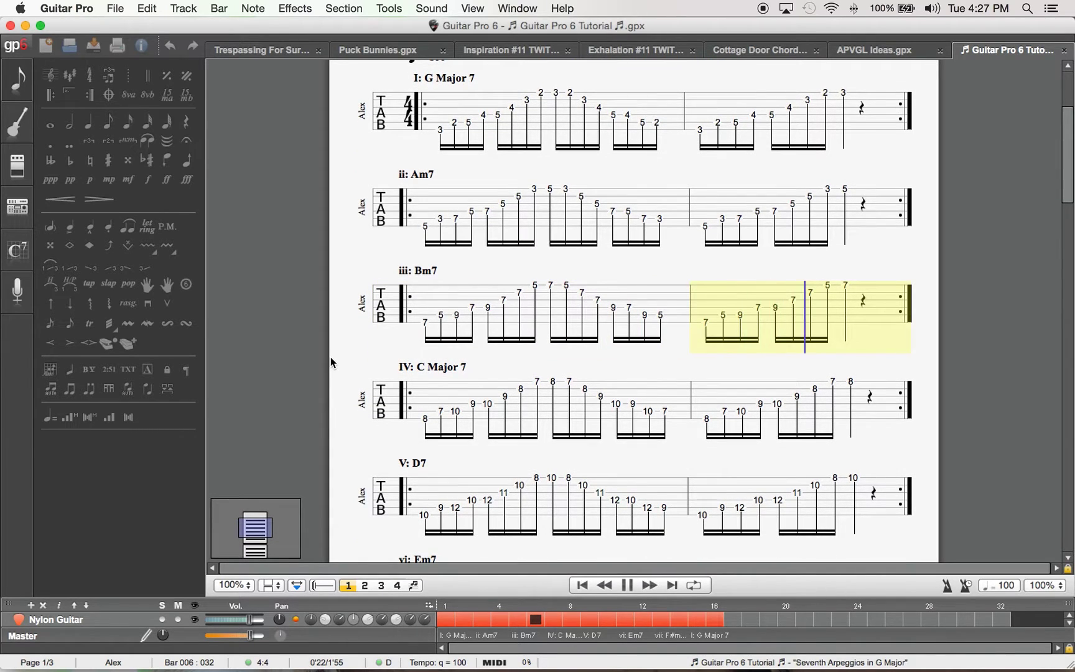
pyautogui.press('space')
# - Play back the C Major 7 line and the D7 and Em7 lines up to the end of page 1
pyautogui.click(424, 405)
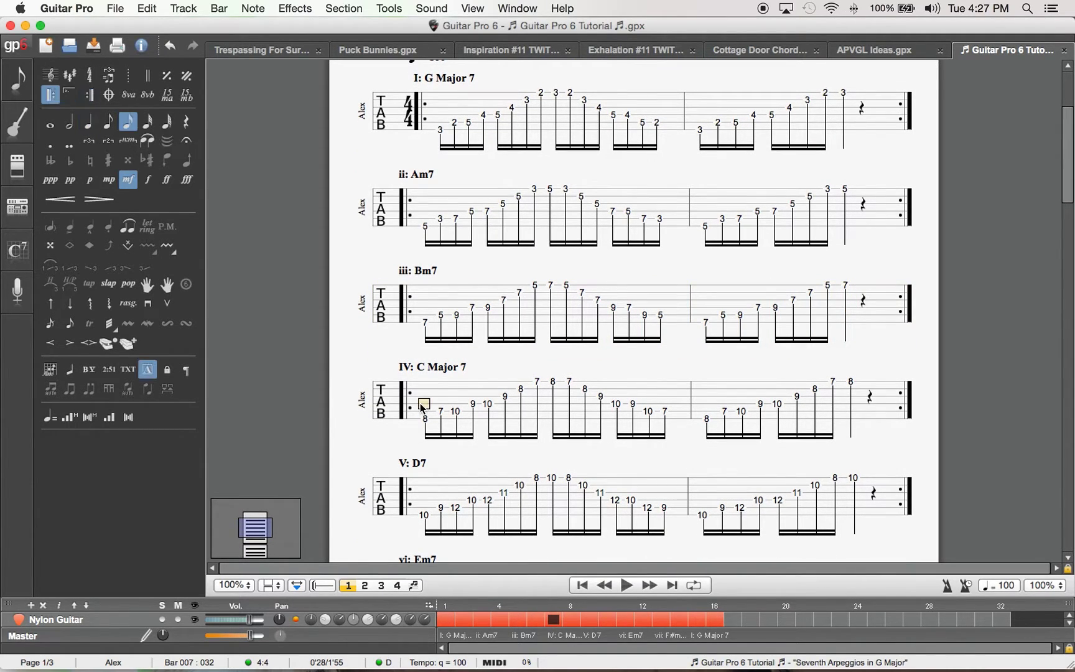
pyautogui.press('space')
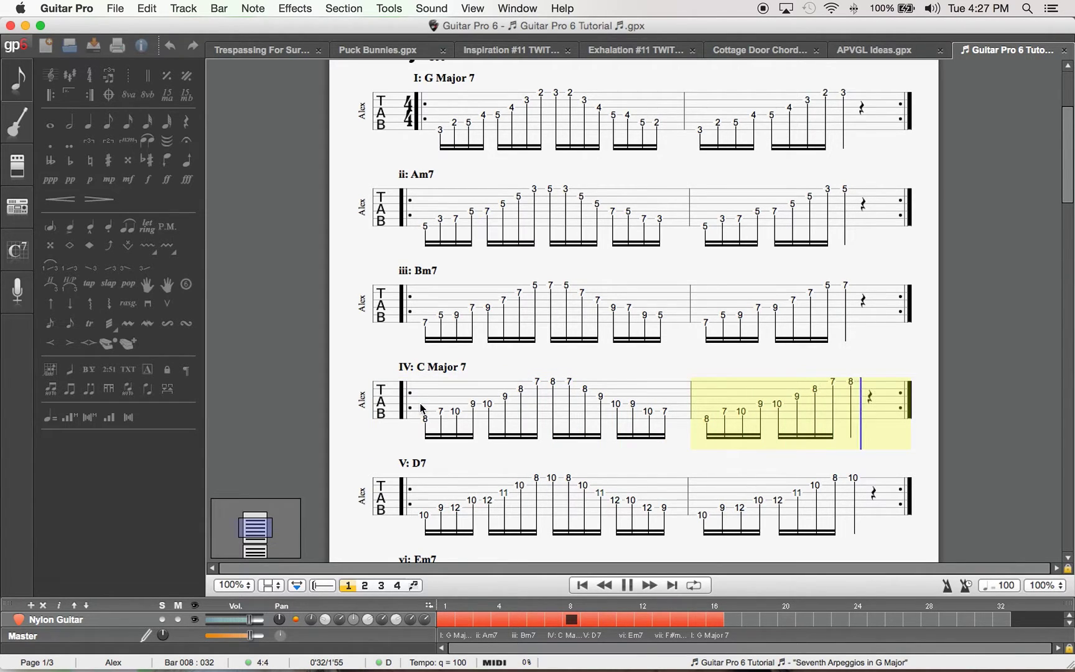
pyautogui.press('space')
pyautogui.scroll(-4, 405, 398)
pyautogui.click(423, 389)
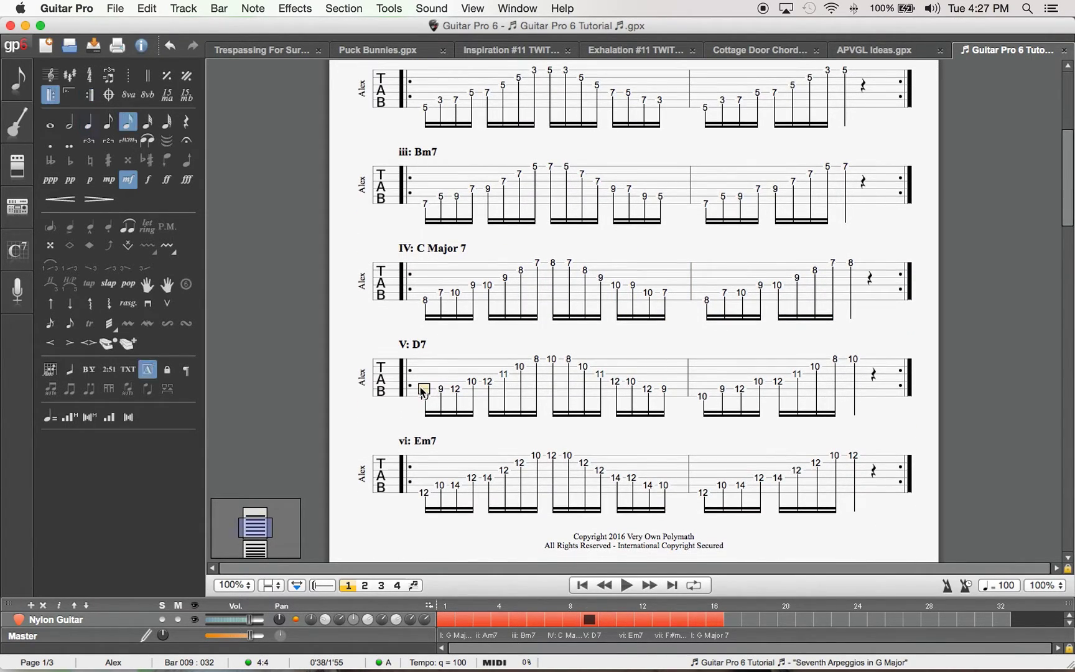
pyautogui.press('space')
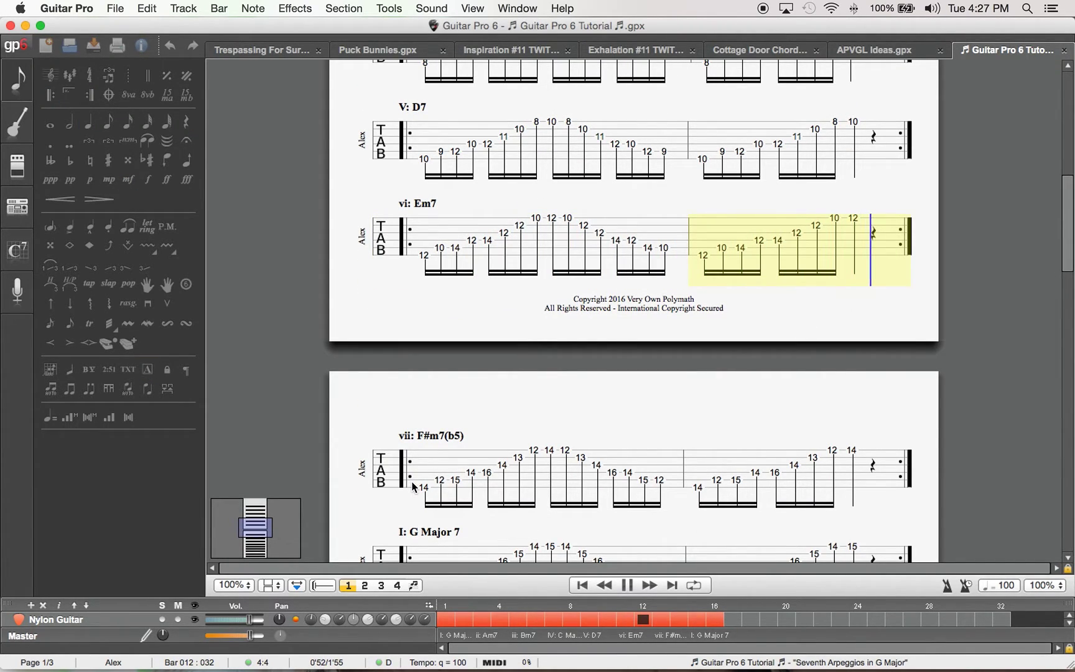
pyautogui.press('space')
# - Play back the F#m7(b5) line and the final G Major 7 line on page 2
pyautogui.click(417, 484)
pyautogui.press('space')
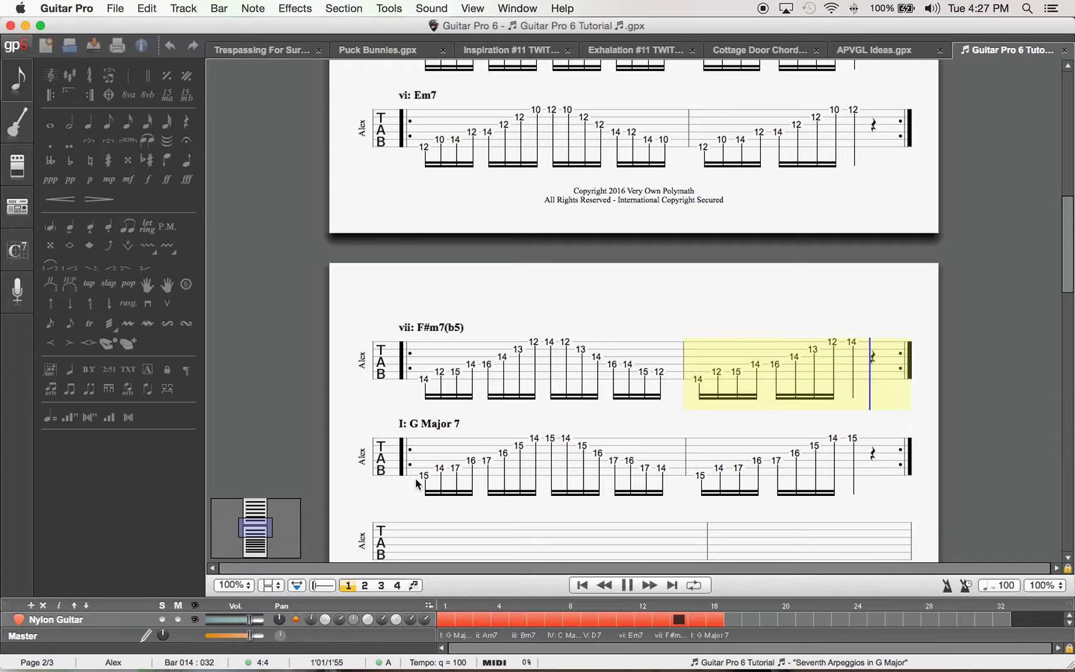
pyautogui.press('space')
pyautogui.click(425, 468)
pyautogui.press('space')
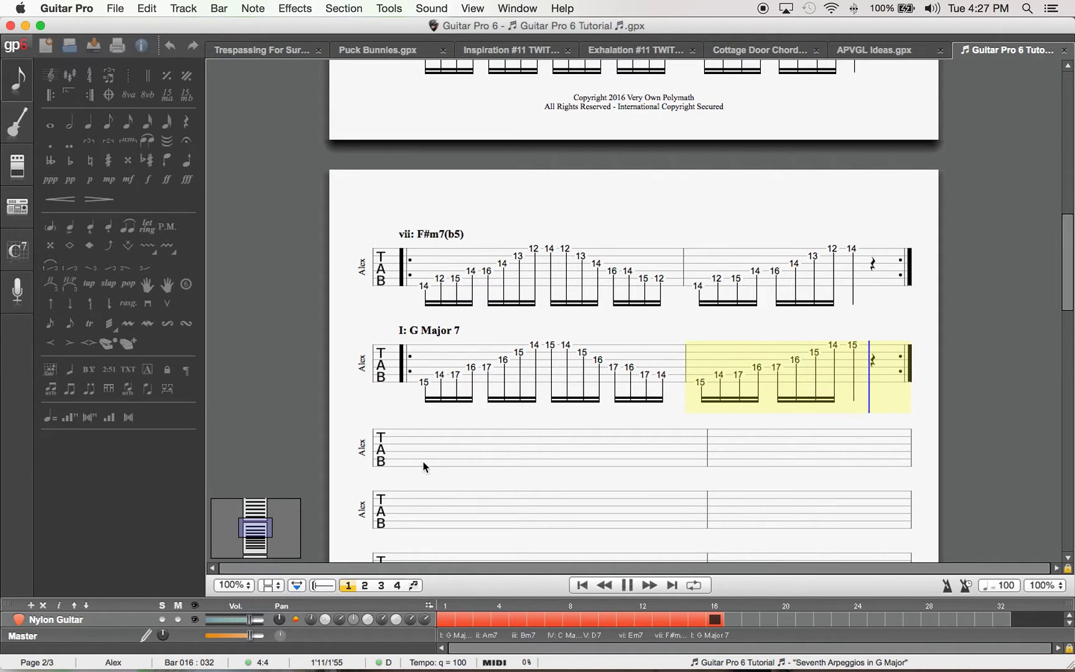
pyautogui.press('space')
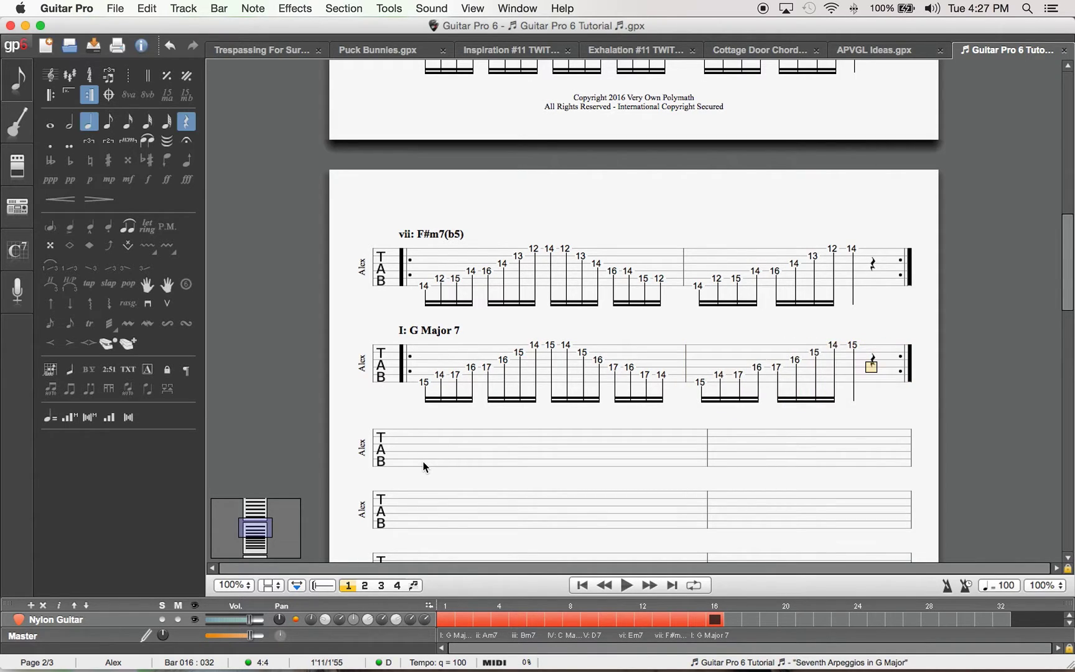
# - Place the cursor at the start of the final G Major 7 line and inspect the score's tempo in the Automation Editor
pyautogui.click(415, 406)
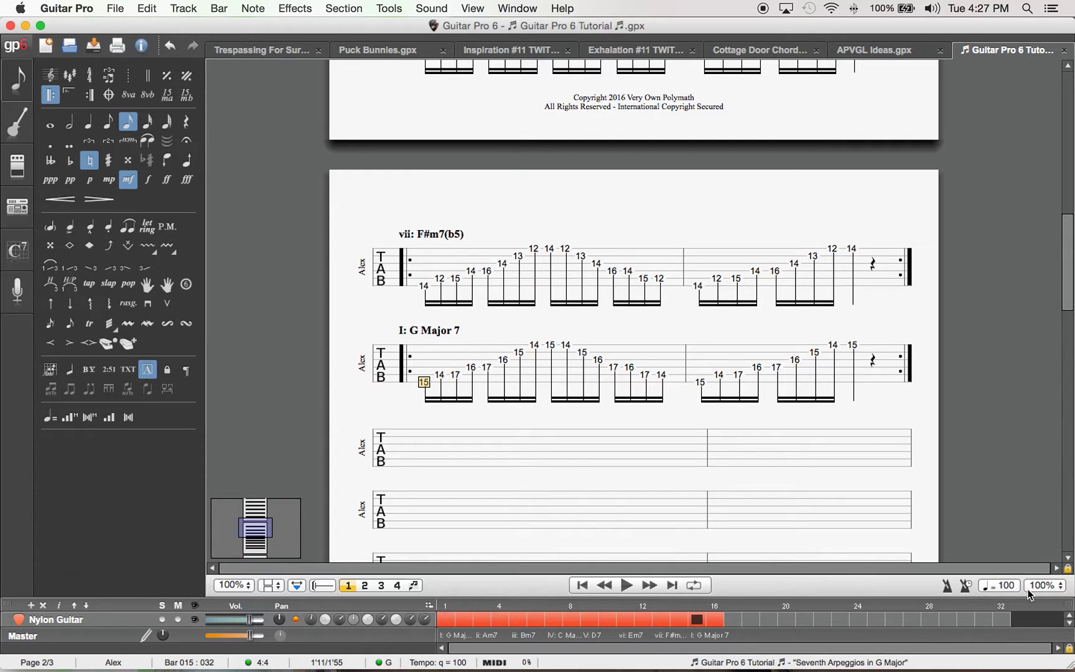
pyautogui.click(1003, 585)
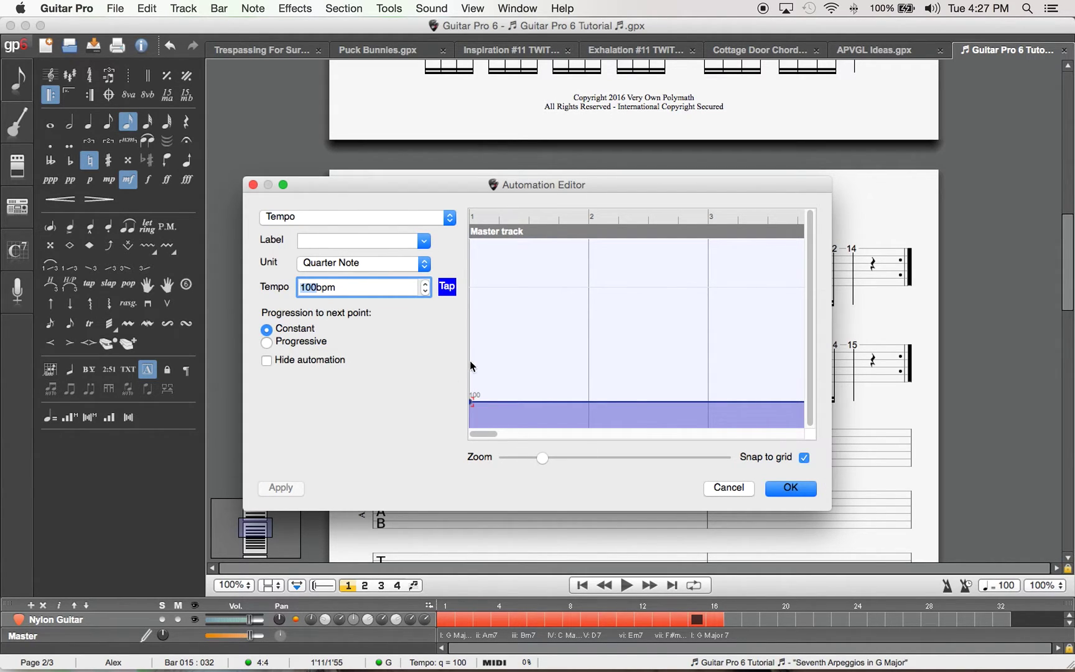
pyautogui.click(791, 489)
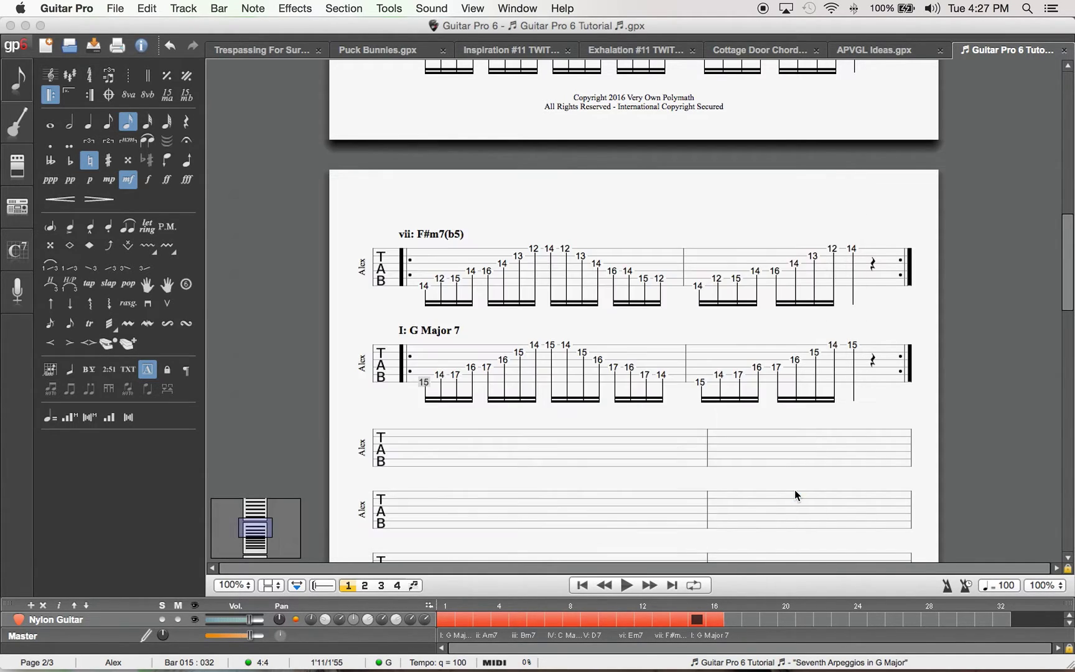
# - Set the relative playback speed to 200%, play the final G Major 7 line and return the cursor to its first beat
pyautogui.click(1053, 586)
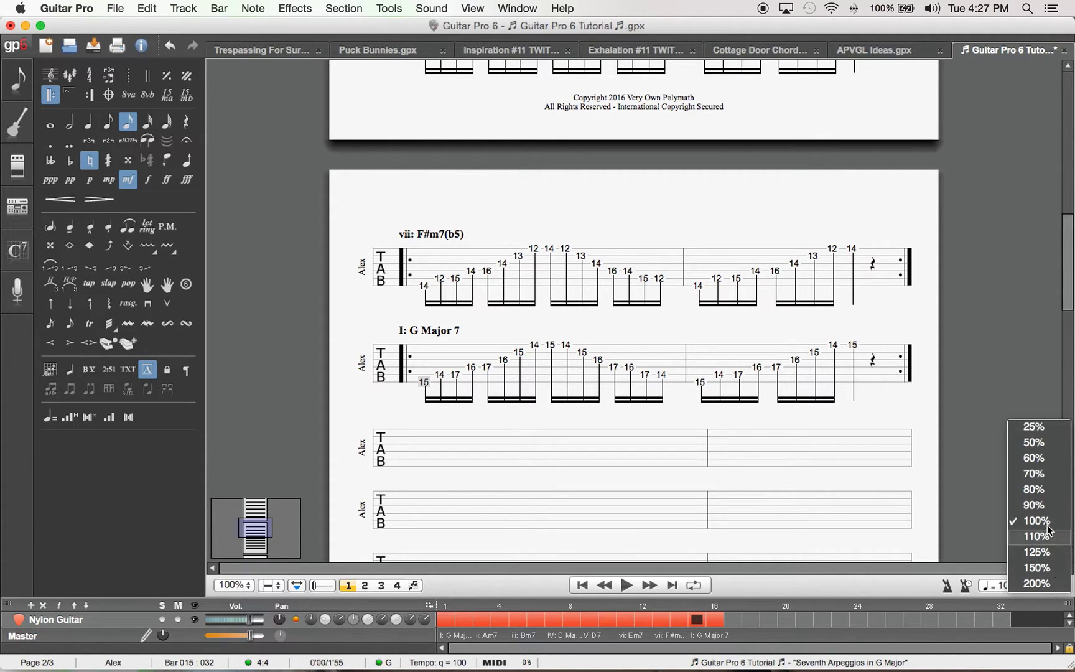
pyautogui.click(1036, 583)
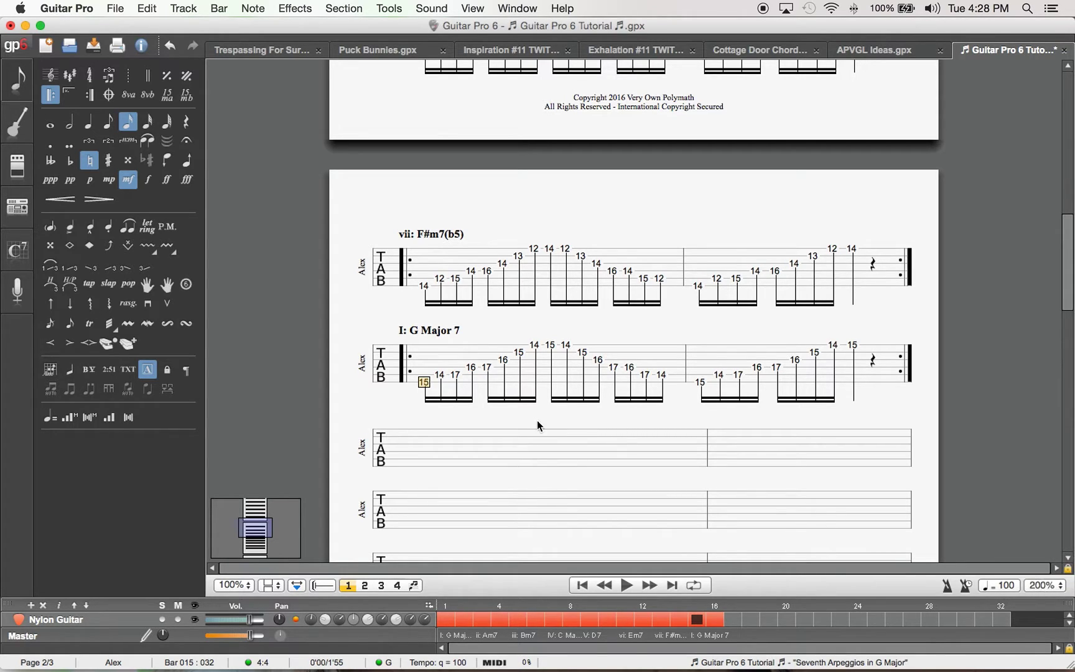
pyautogui.press('space')
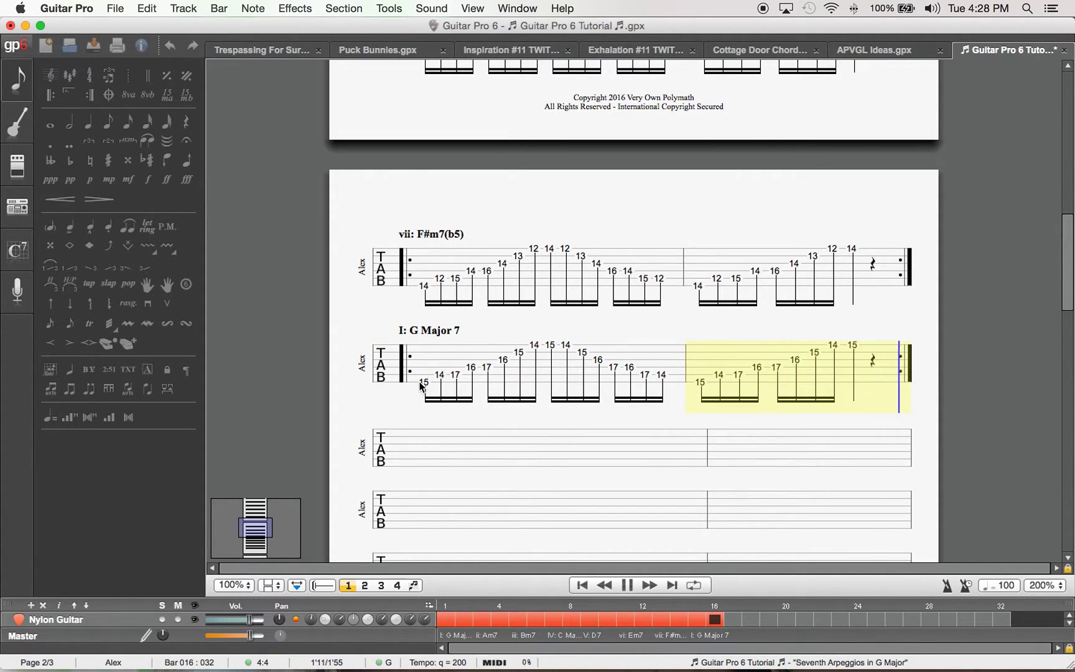
pyautogui.press('space')
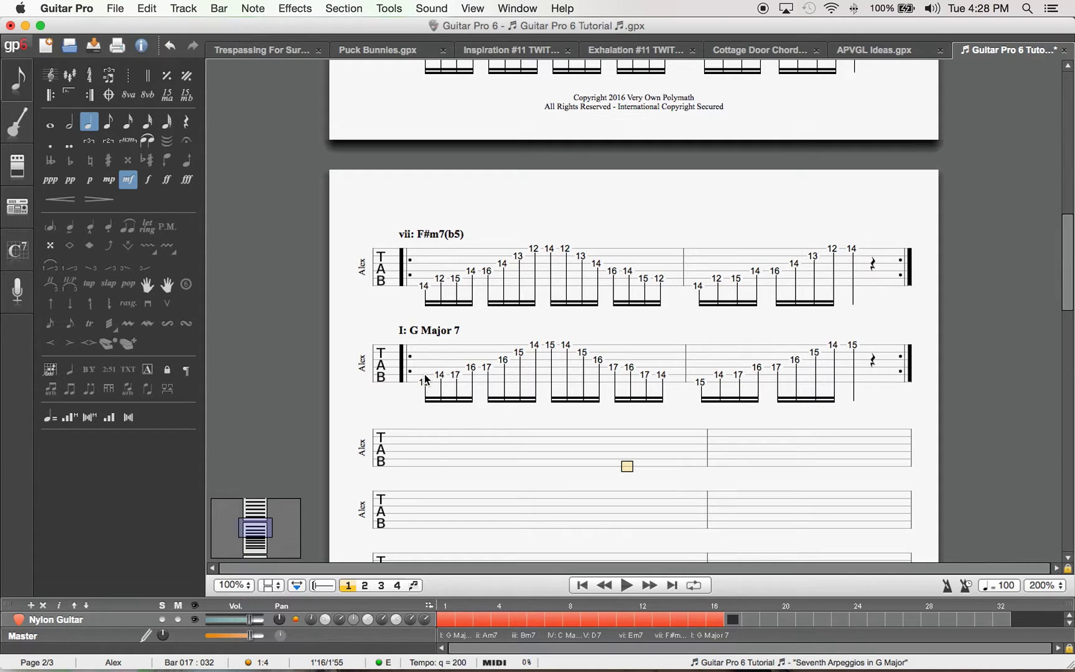
pyautogui.click(424, 375)
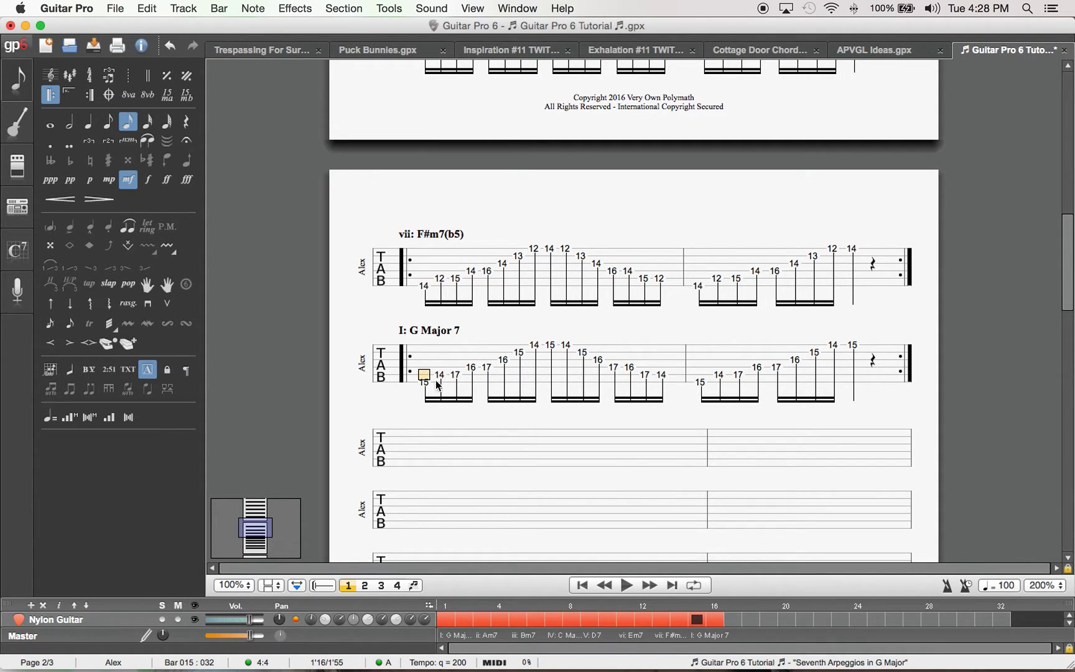
# - Set the relative playback speed to 150%
pyautogui.scroll(5, 571, 377)
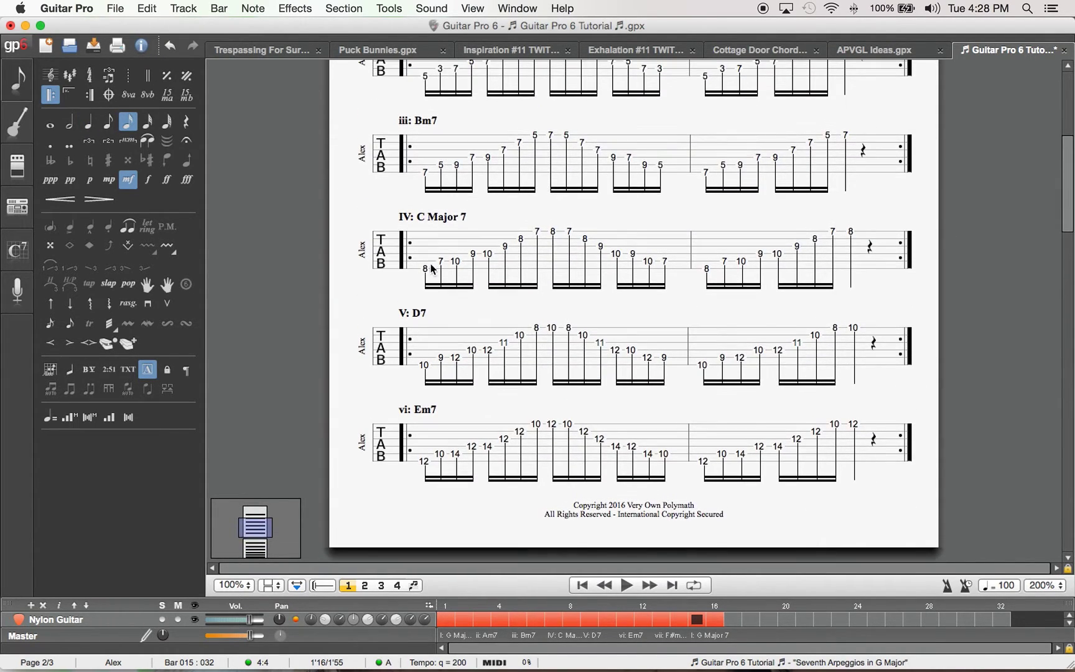
pyautogui.scroll(-5, 448, 267)
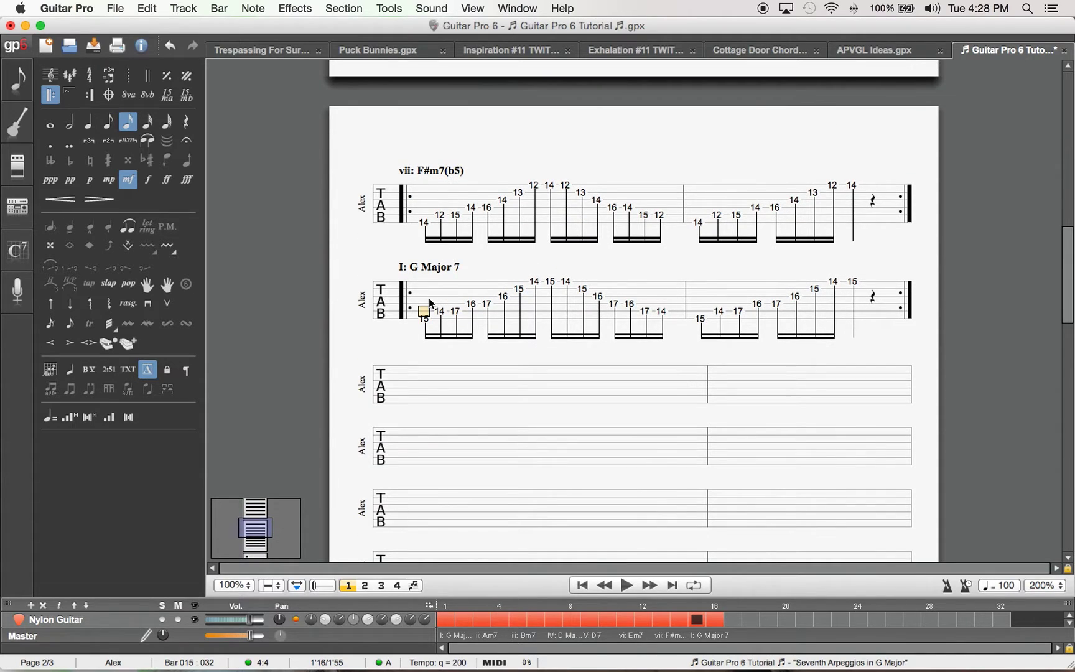
pyautogui.scroll(2, 511, 331)
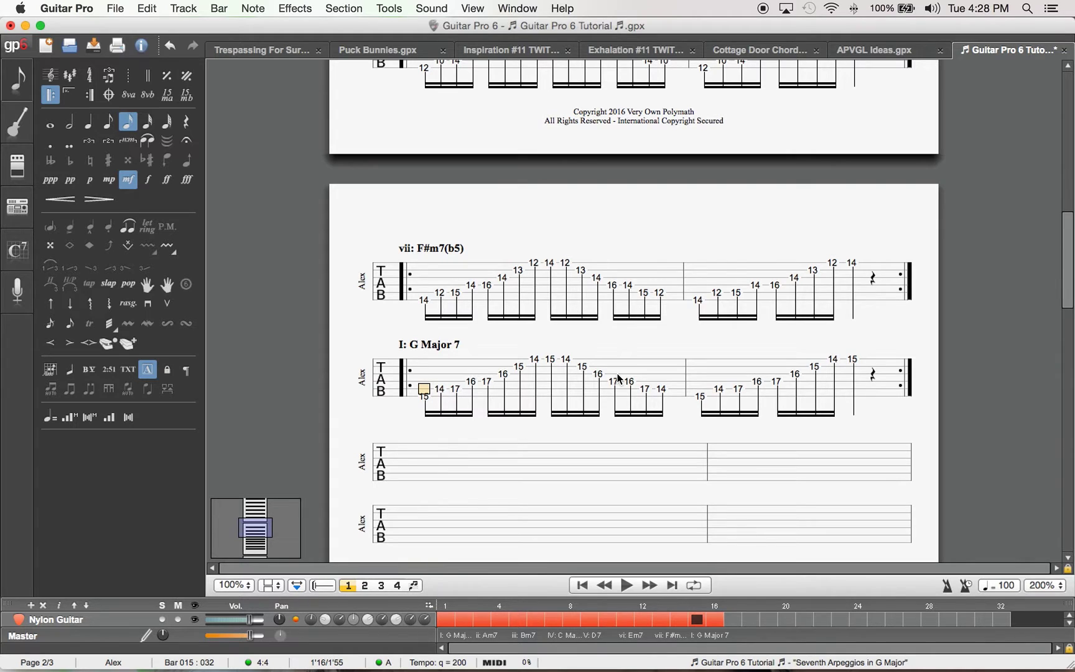
pyautogui.scroll(-1, 619, 377)
pyautogui.click(1057, 587)
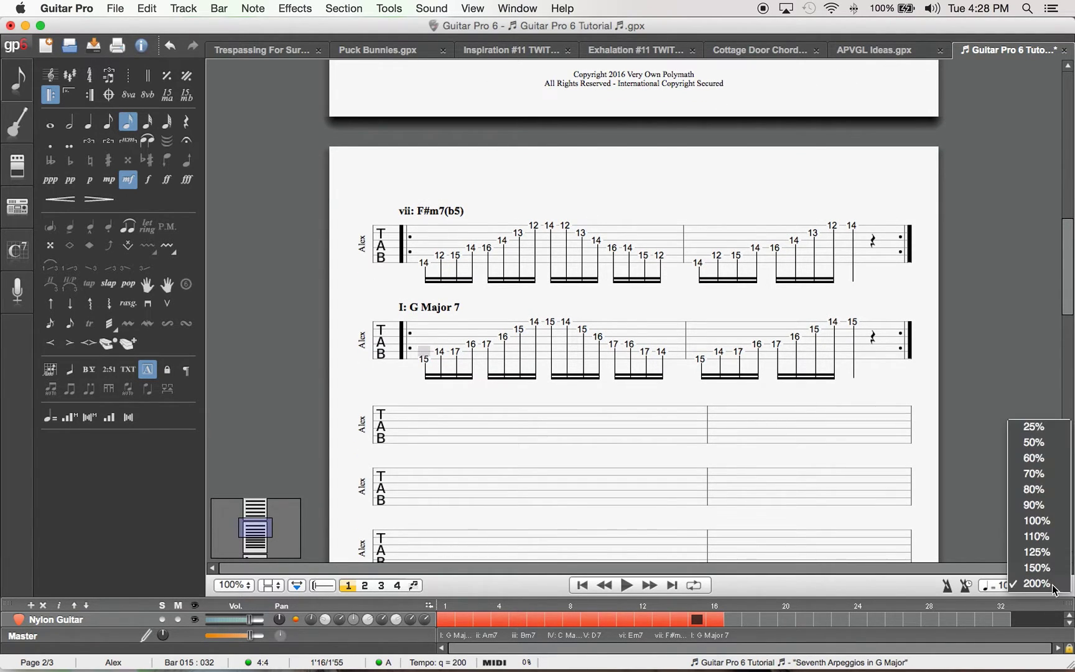
pyautogui.click(1045, 578)
# - Place the cursor on the first beat of bar 1 in the opening G Major 7 line and save the score
pyautogui.scroll(10, 454, 437)
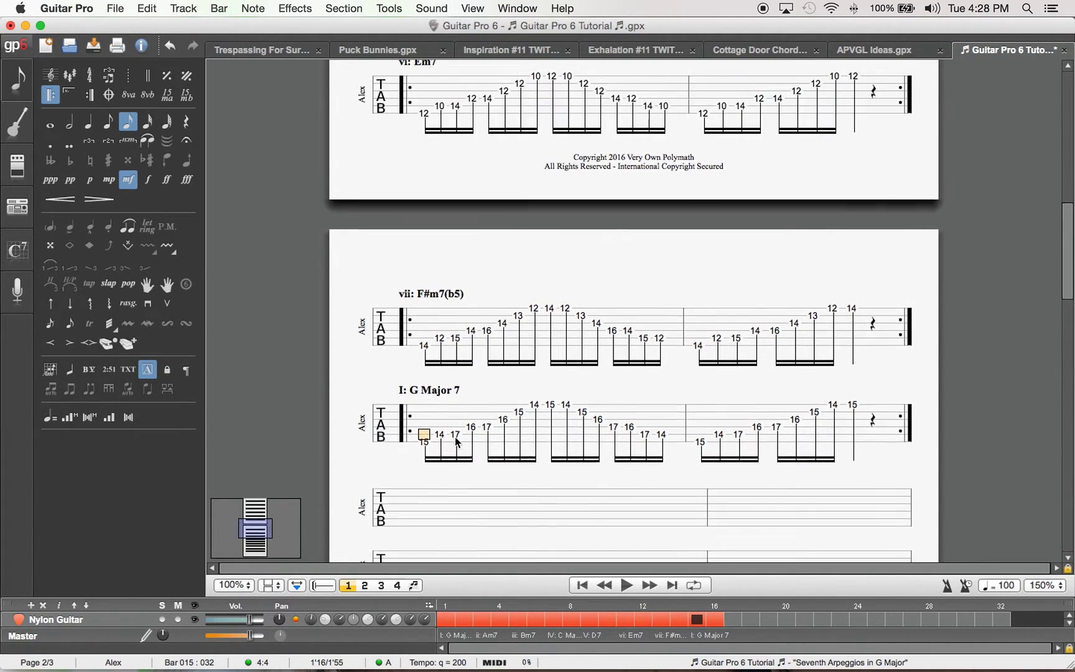
pyautogui.click(421, 307)
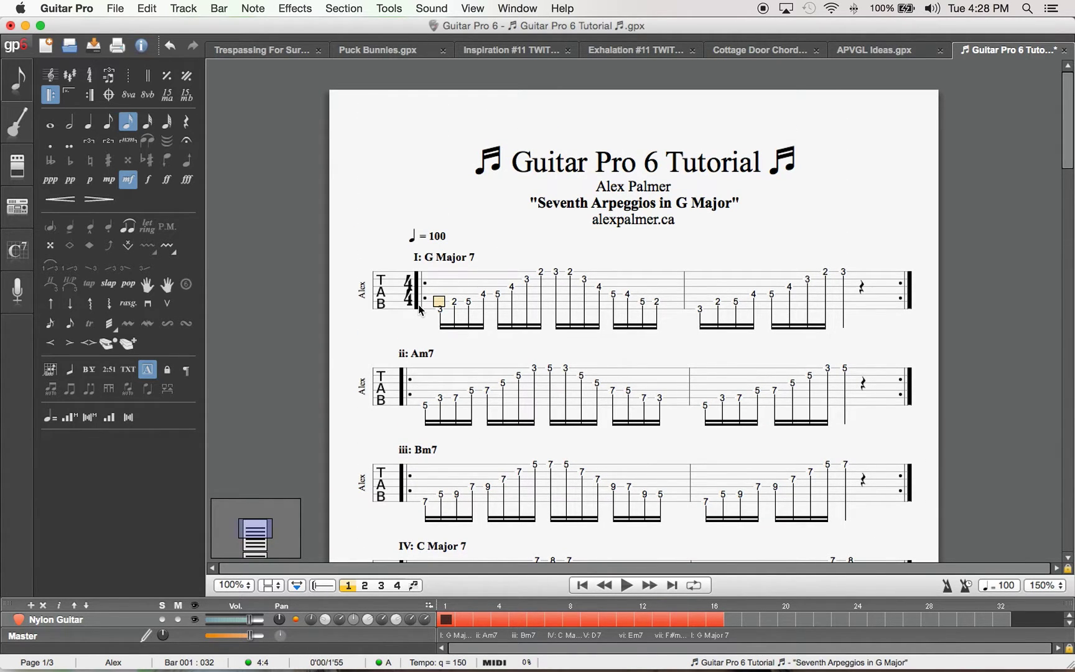
pyautogui.press('super+s')
# - Review the finished lines on both pages and select the descending second half of bar 15 in the final G Major 7 line
pyautogui.scroll(-8, 488, 240)
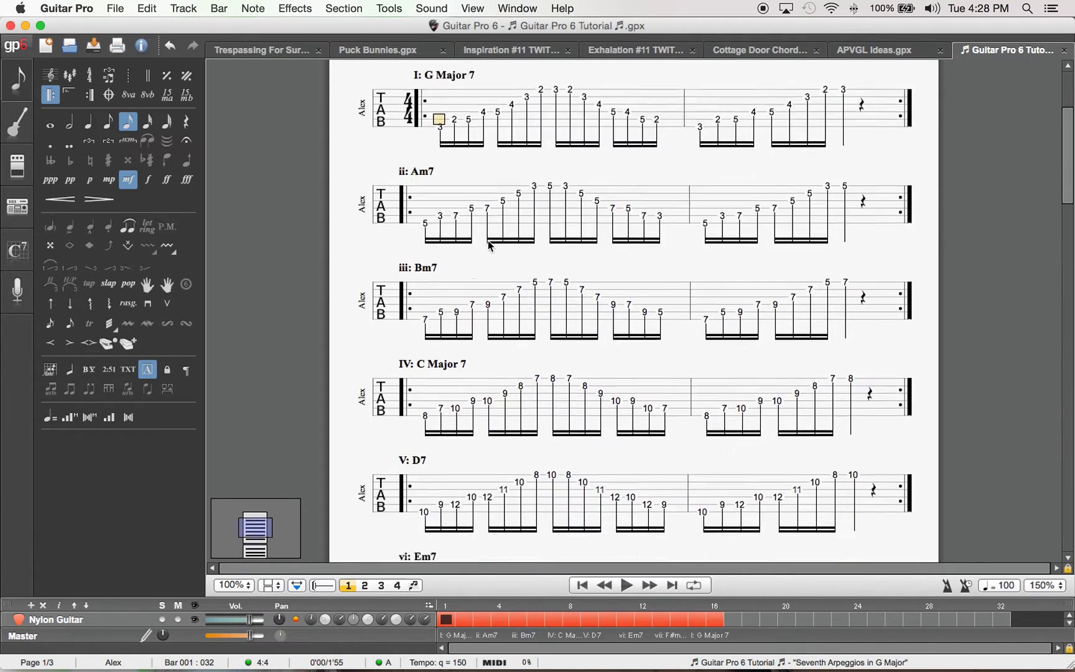
pyautogui.scroll(-5, 488, 240)
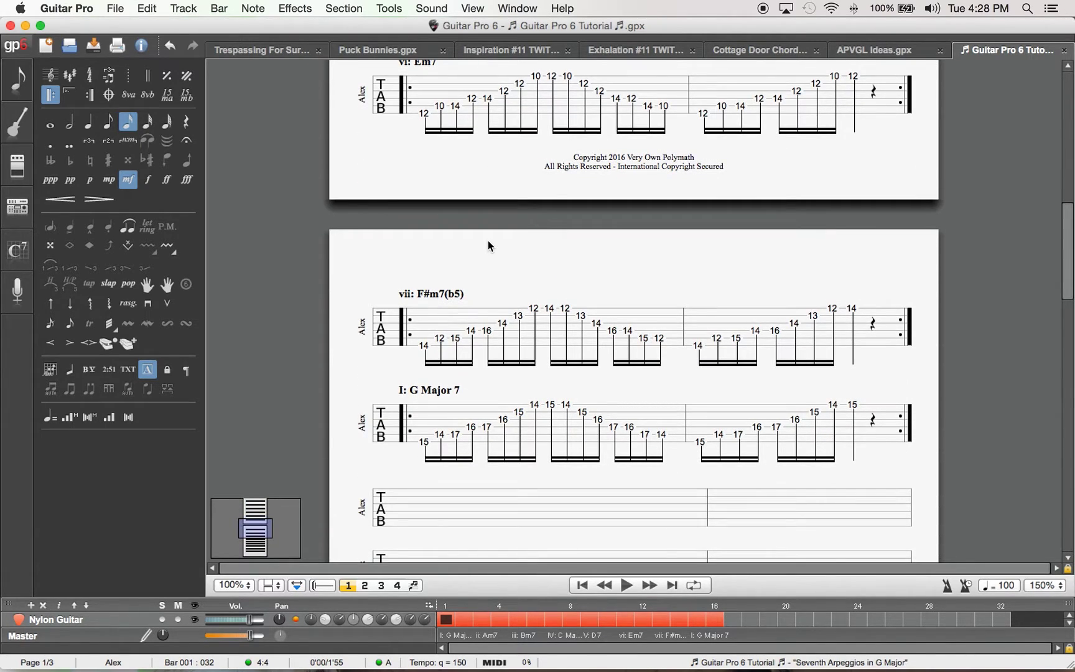
pyautogui.scroll(13, 488, 241)
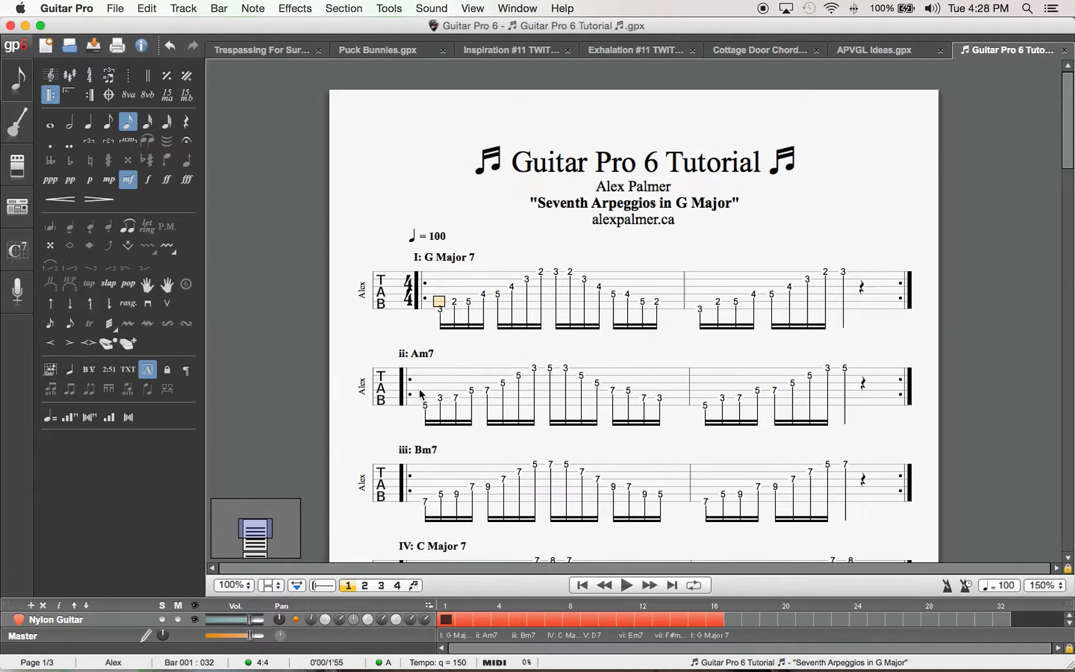
pyautogui.scroll(-6, 548, 326)
pyautogui.scroll(-5, 543, 323)
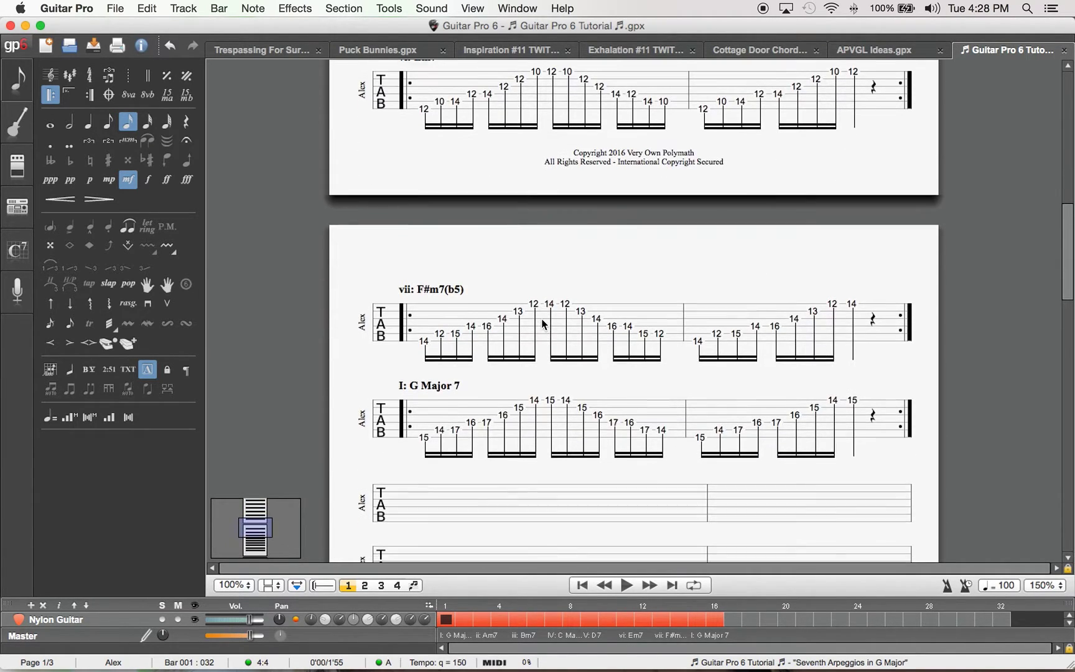
pyautogui.scroll(-1, 541, 319)
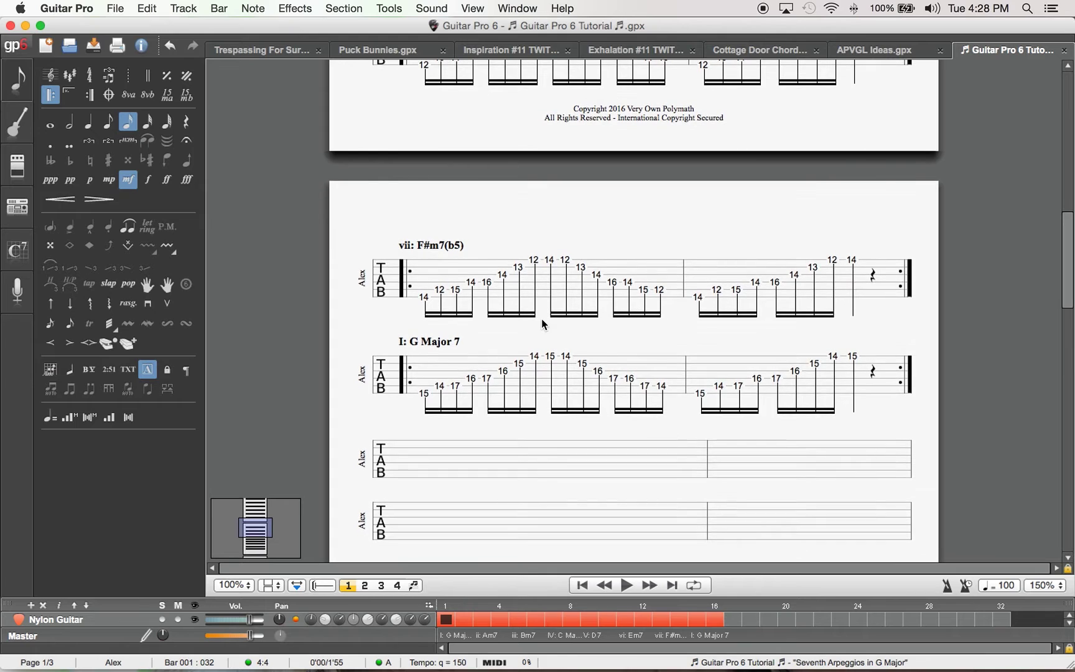
pyautogui.moveTo(553, 366); pyautogui.dragTo(664, 385)
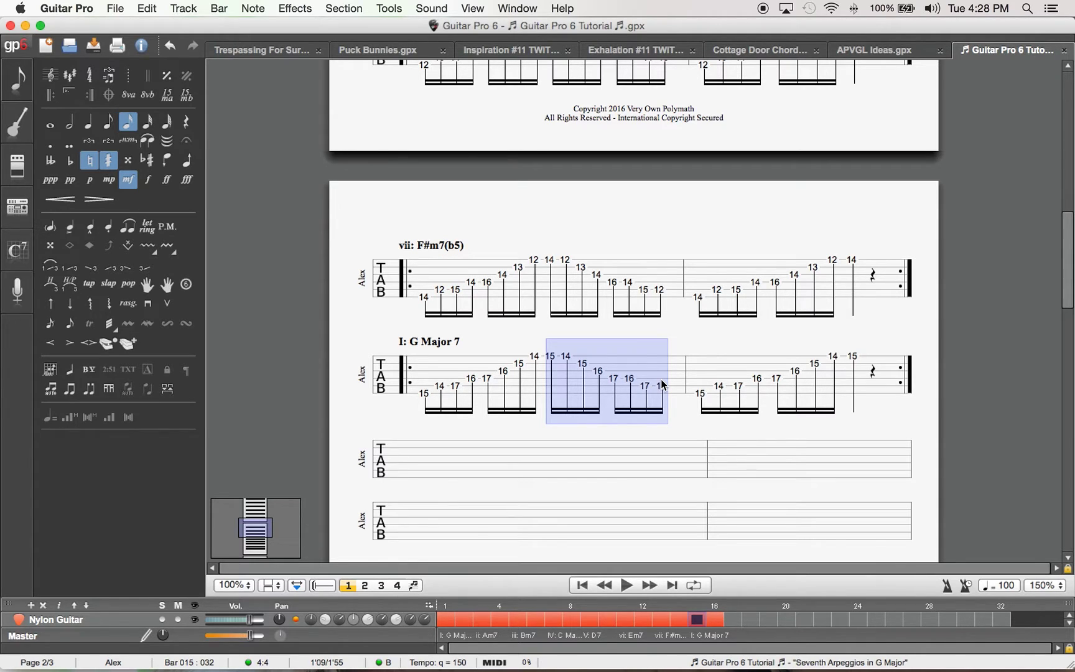
# - Start a repeat at bar 19 and paste in the descending second half of bar 15
pyautogui.scroll(-2, 427, 399)
pyautogui.click(421, 435)
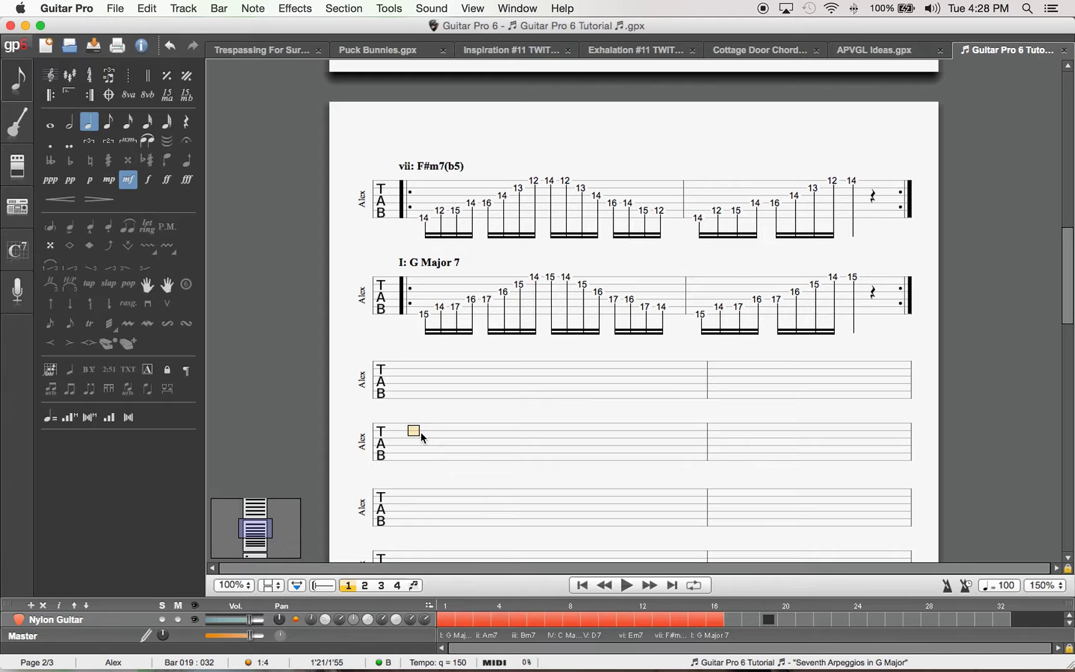
pyautogui.press('super+alt+o')
pyautogui.press('super+v')
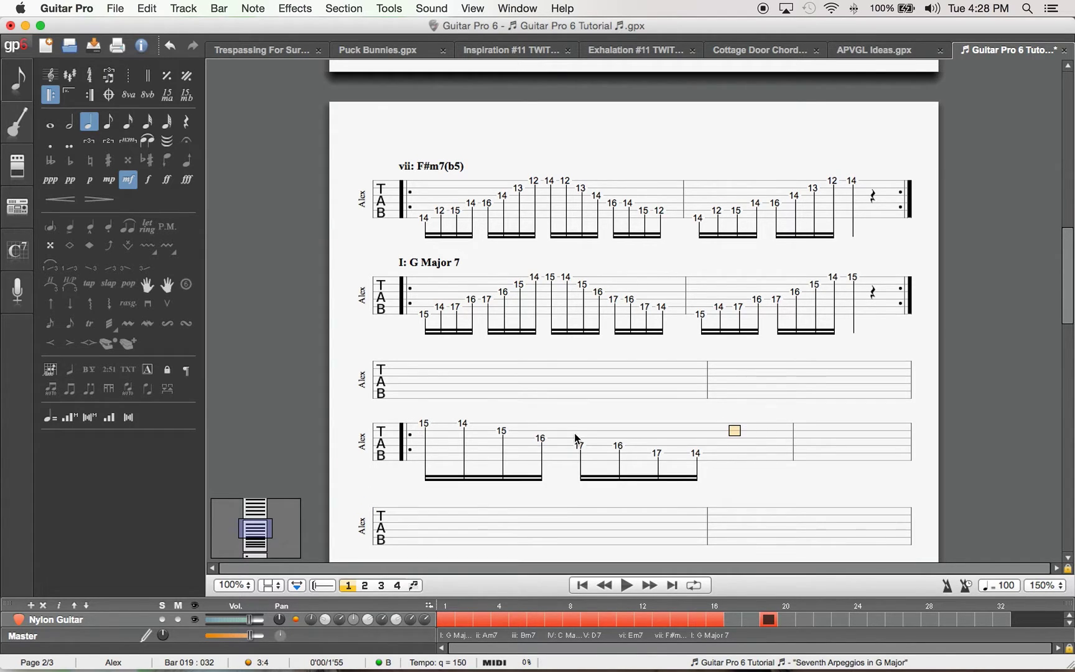
# - Copy the ascending first eight notes of bar 15 and paste them into the second half of bar 19
pyautogui.moveTo(423, 306); pyautogui.dragTo(533, 313)
pyautogui.press('super+c')
pyautogui.click(760, 447)
pyautogui.press('super+v')
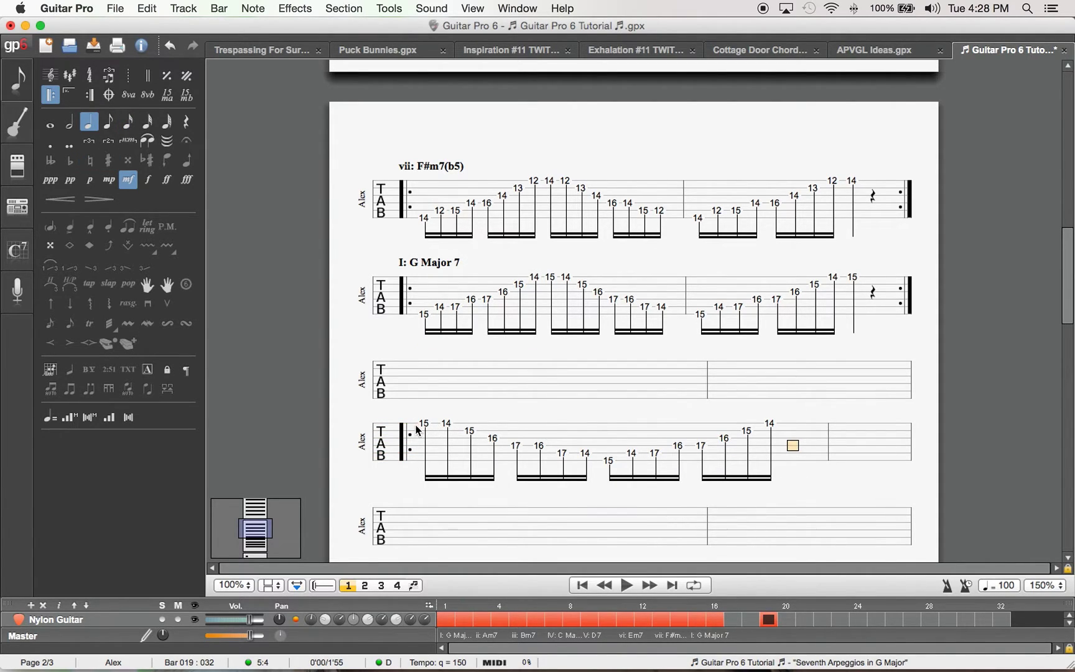
# - Copy the first nine notes of bar 19, down to the low fret 15, into bar 20
pyautogui.moveTo(419, 427); pyautogui.dragTo(621, 459)
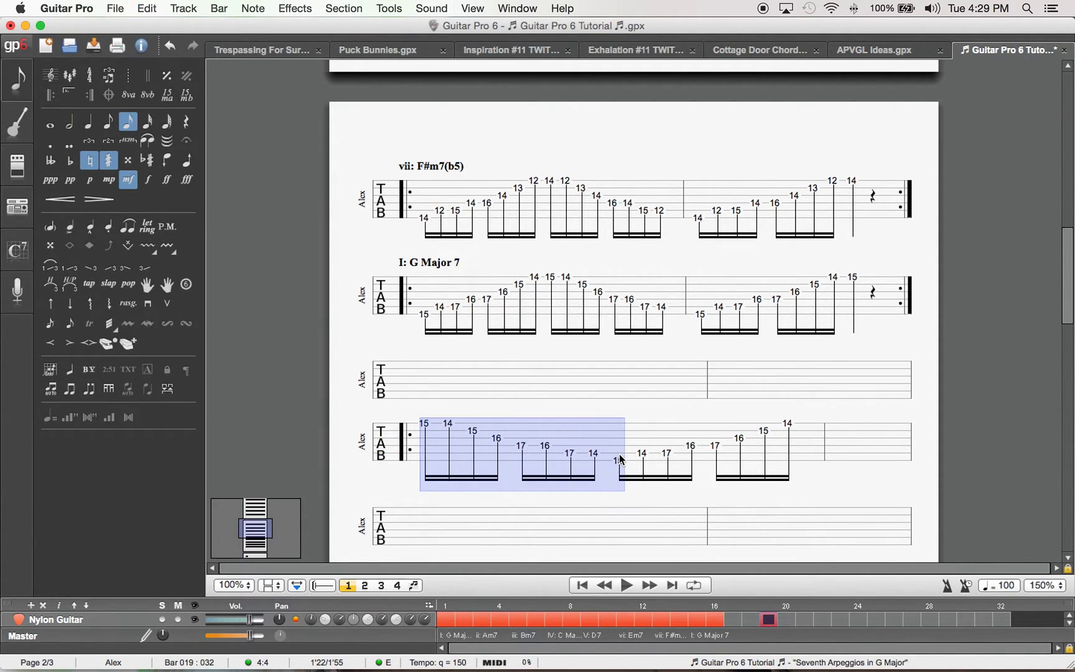
pyautogui.press('super+c')
pyautogui.click(860, 443)
pyautogui.press('super+v')
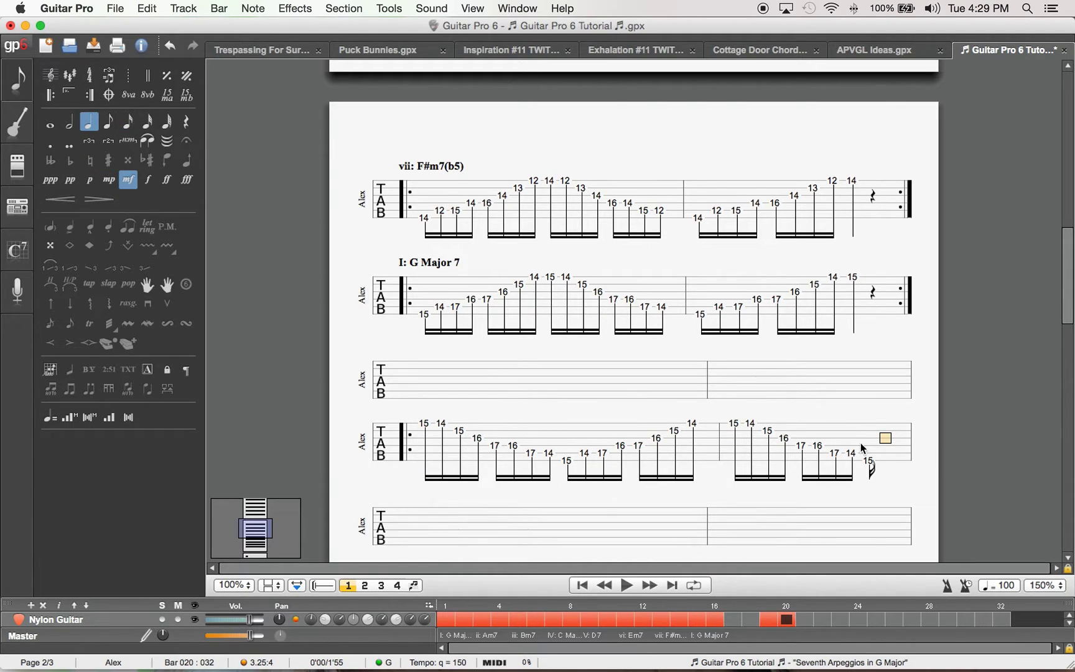
# - Finish bar 20 with a closing repeat, making its final fret 15 a quarter note followed by a quarter rest
pyautogui.click(864, 470)
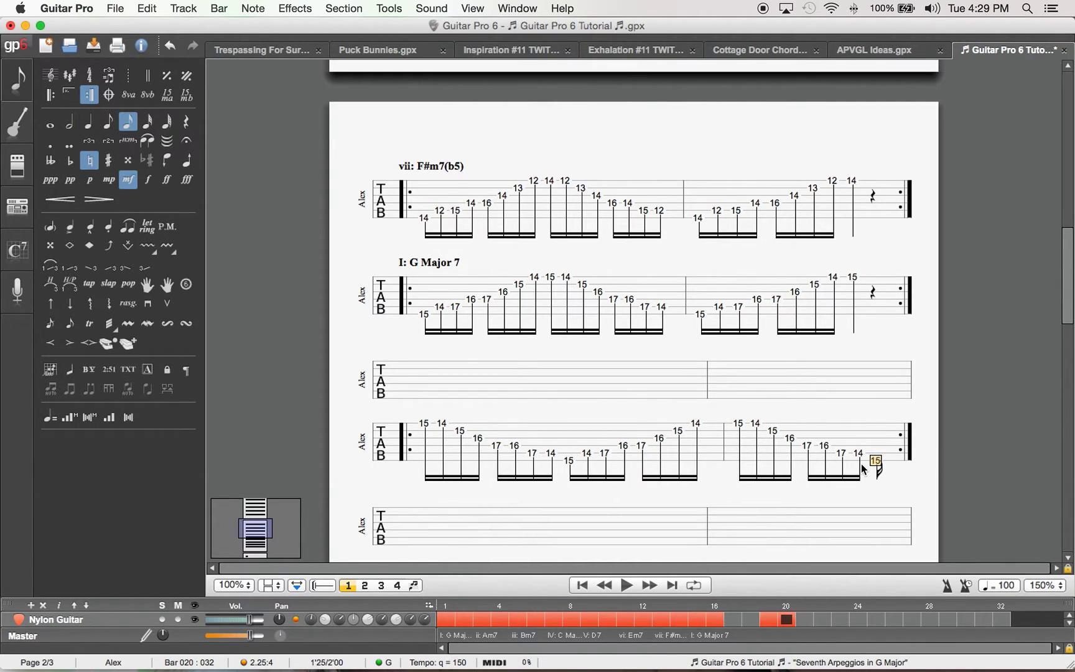
pyautogui.press('-')
pyautogui.press('-')
pyautogui.press('Right')
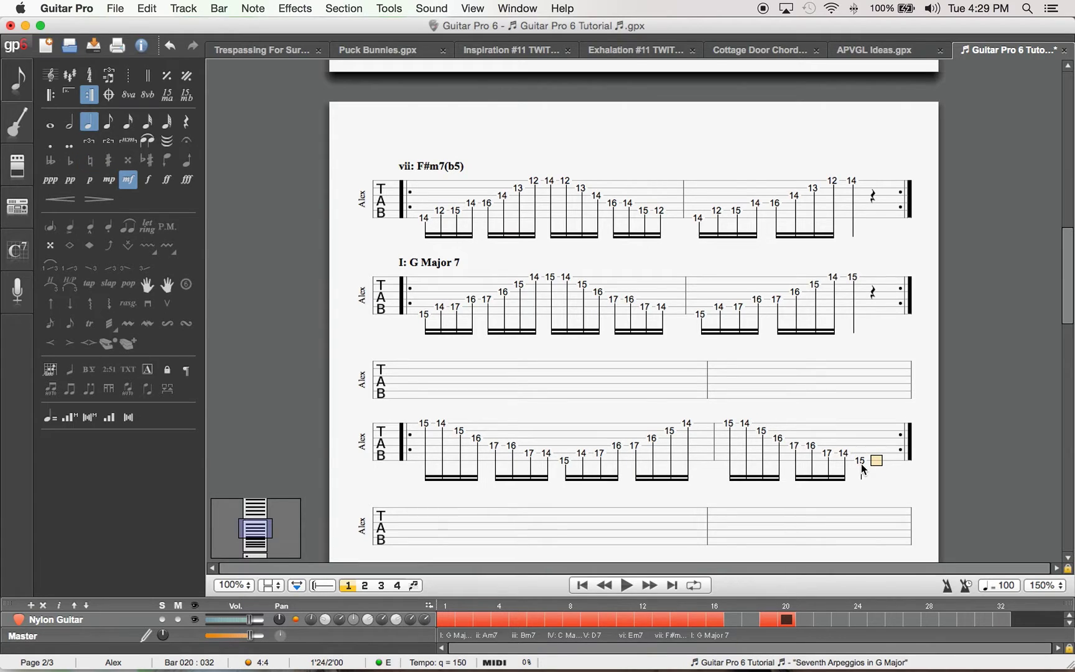
# - Play back the new descending line in bars 19 and 20, then stop playback
pyautogui.click(409, 443)
pyautogui.press('space')
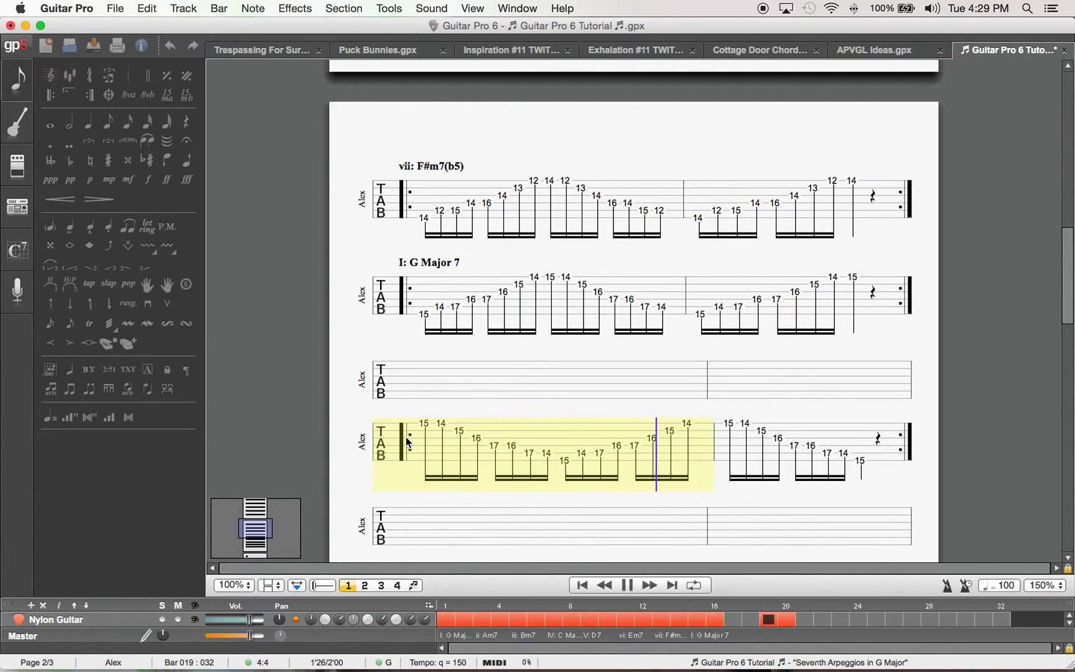
pyautogui.press('space')
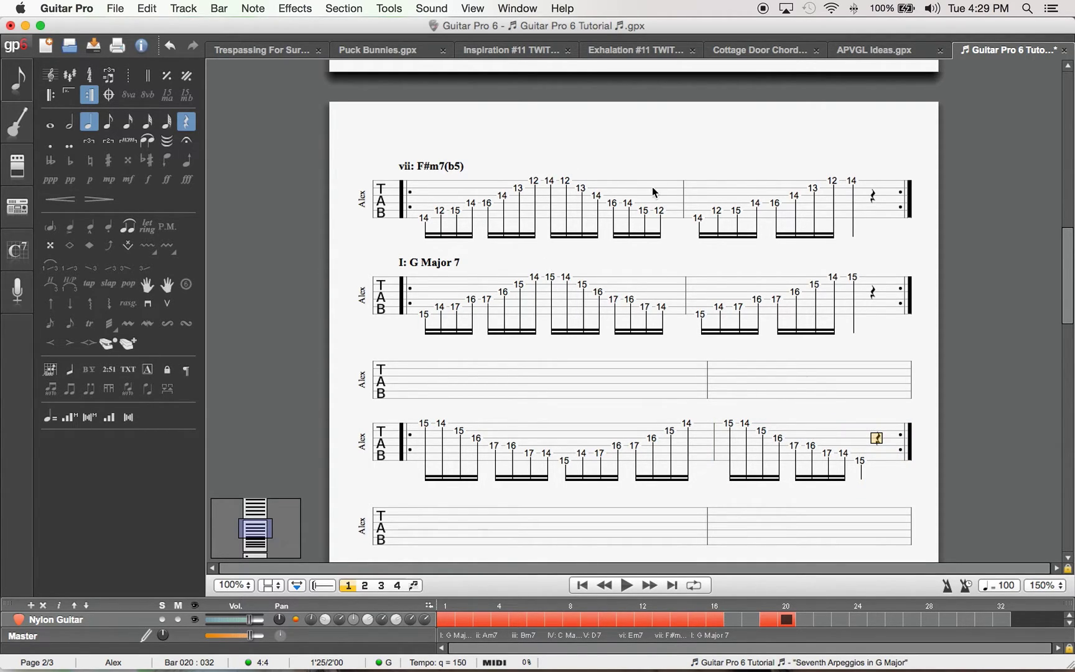
# - Add opening repeat signs to the empty lines starting at bars 21, 23, 25 and 27
pyautogui.scroll(5, 424, 239)
pyautogui.scroll(-10, 423, 239)
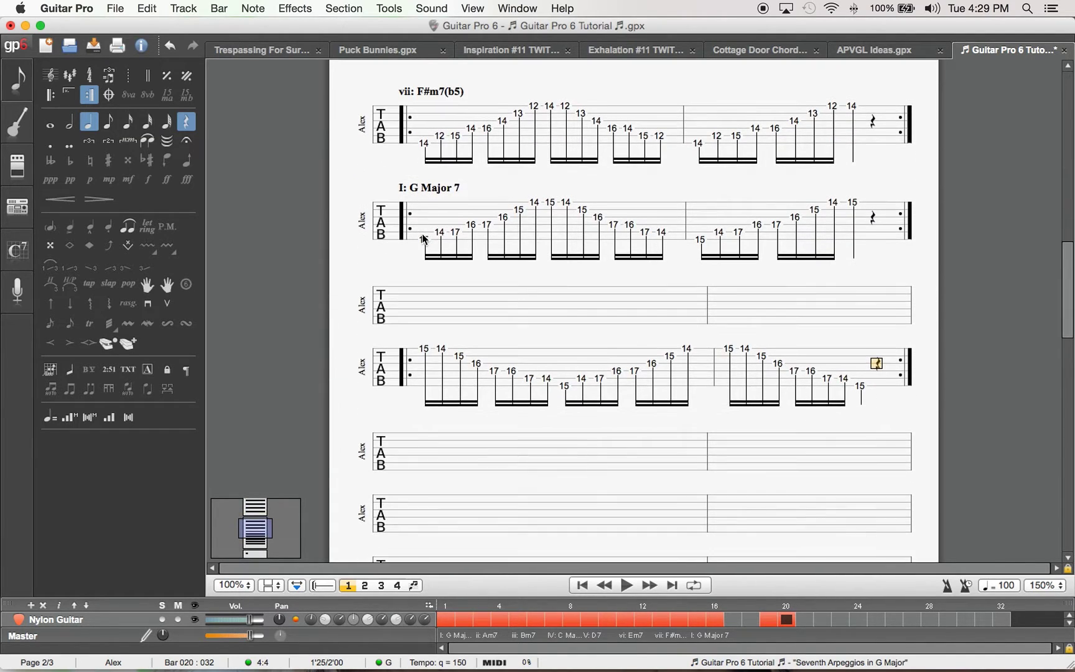
pyautogui.scroll(3, 473, 346)
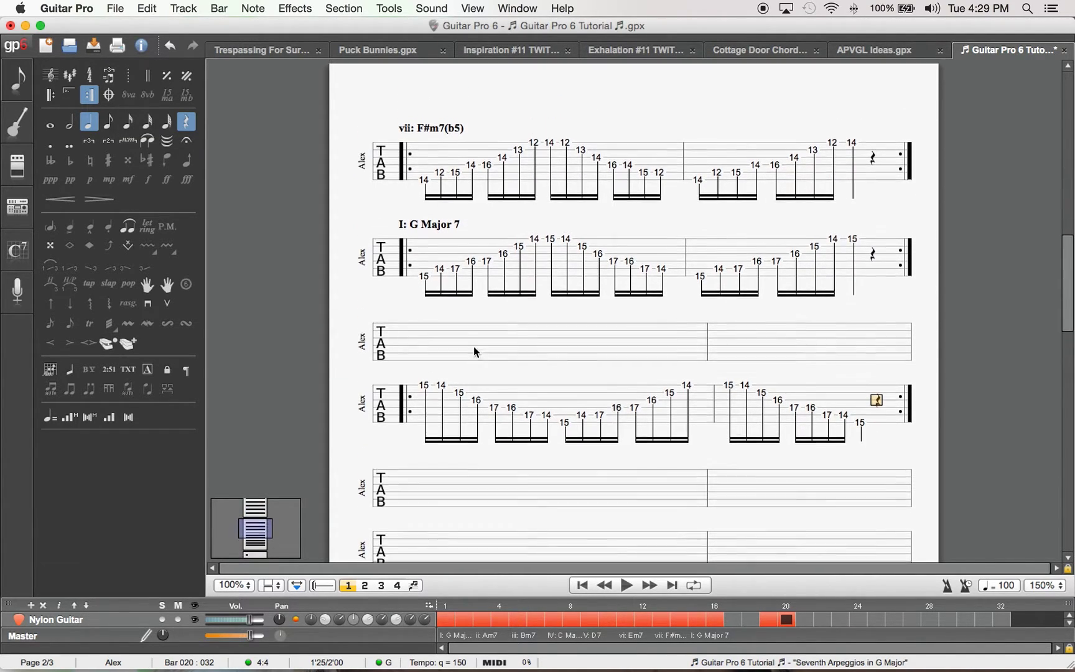
pyautogui.scroll(-3, 664, 271)
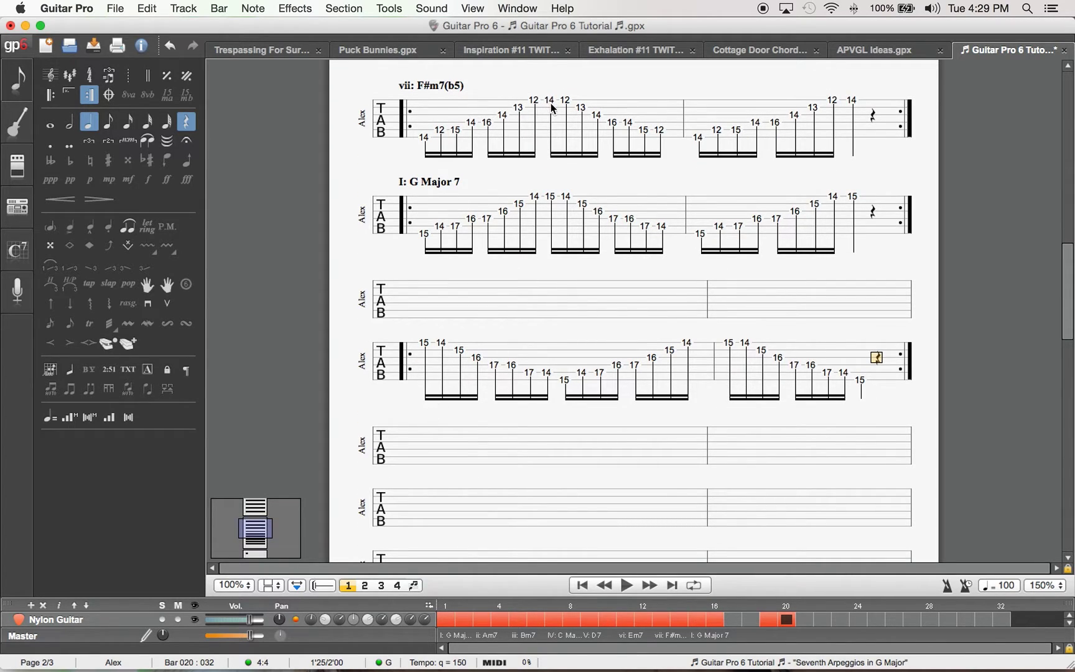
pyautogui.click(426, 448)
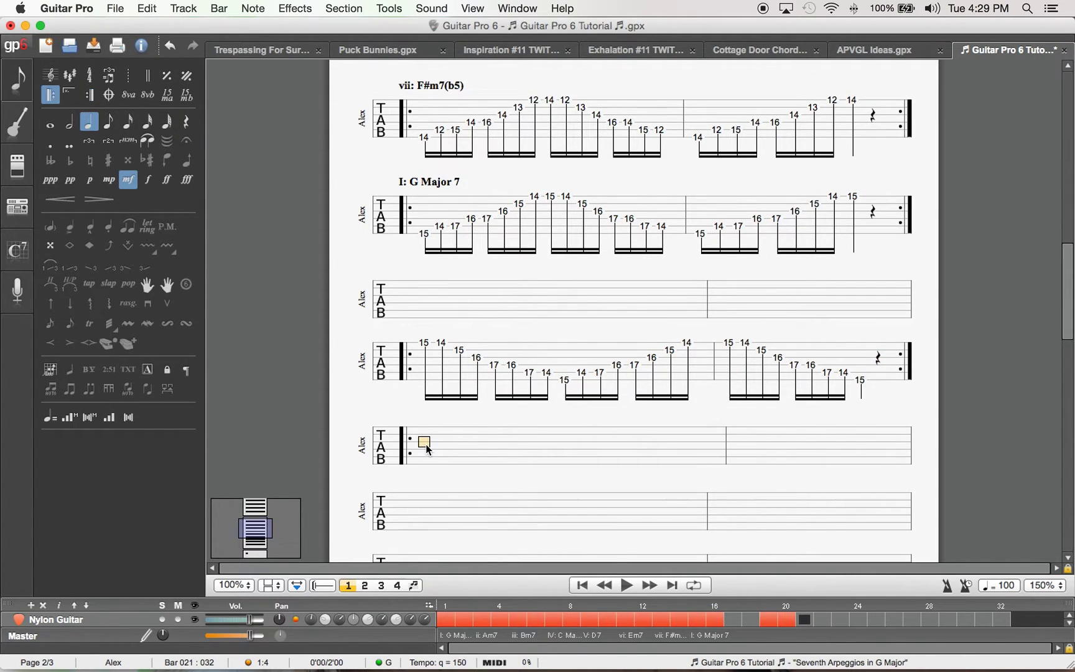
pyautogui.scroll(-2, 427, 446)
pyautogui.click(428, 450)
pyautogui.scroll(-2, 427, 443)
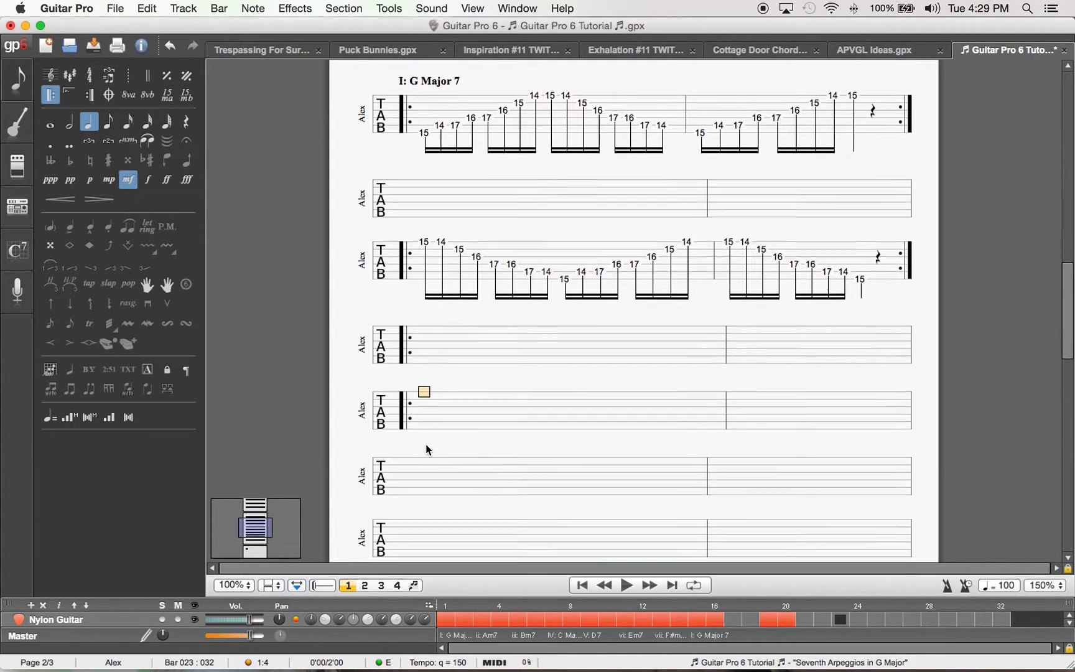
pyautogui.click(417, 483)
pyautogui.scroll(-2, 417, 478)
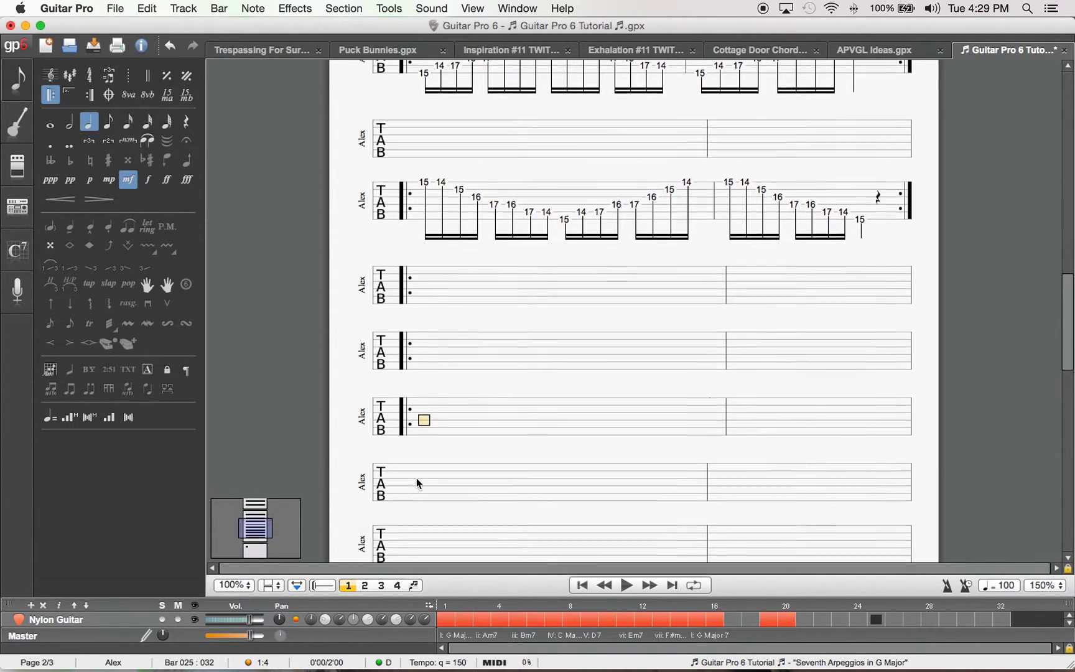
pyautogui.click(415, 478)
pyautogui.scroll(-2, 416, 476)
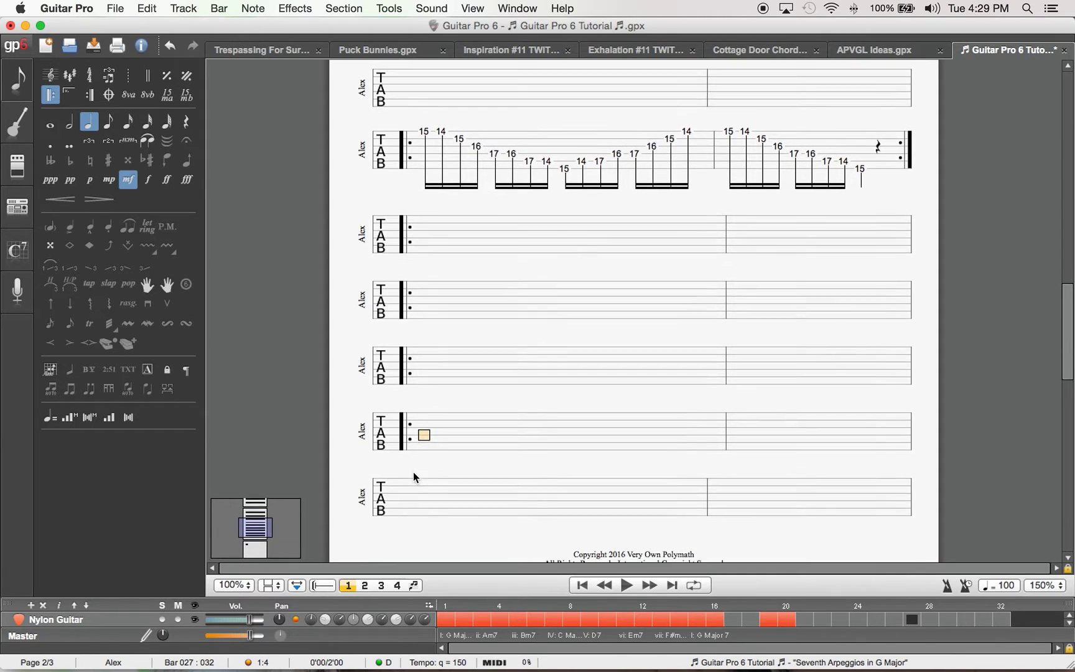
# - Add opening repeat signs at bars 29 and 31 and extend the score with empty bars up to bar 35
pyautogui.scroll(-8, 413, 471)
pyautogui.click(410, 413)
pyautogui.press('Right')
pyautogui.press('Right')
pyautogui.press('Right')
pyautogui.press('Right')
pyautogui.press('Right')
pyautogui.press('Right')
pyautogui.press('Right')
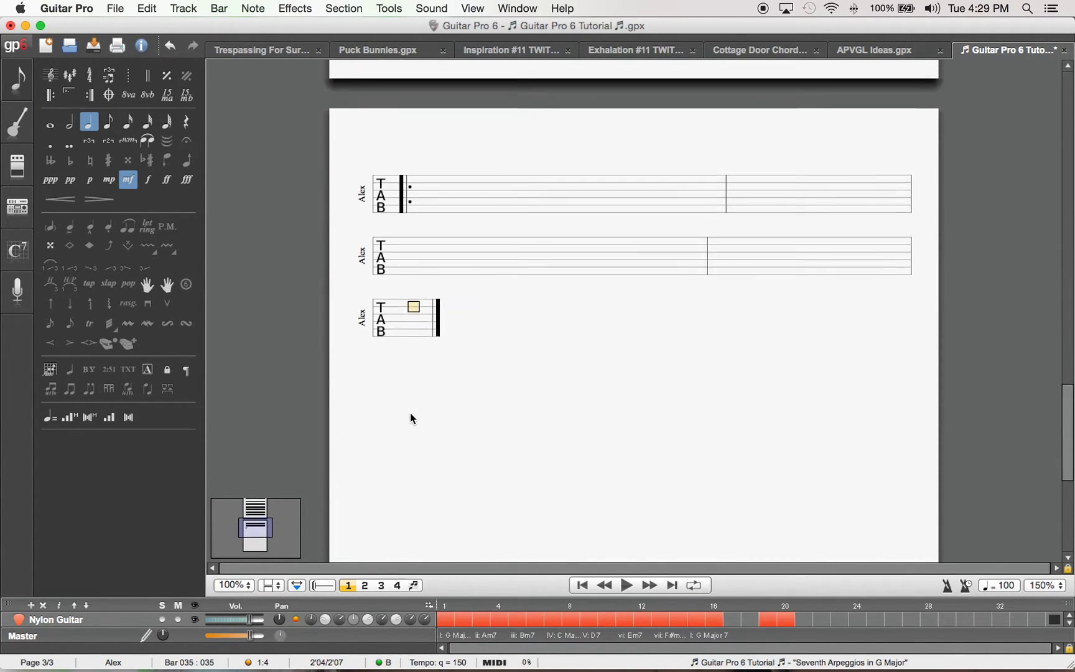
# - Add opening repeat signs at bars 33 and 35
pyautogui.click(414, 251)
pyautogui.press('super+alt+o')
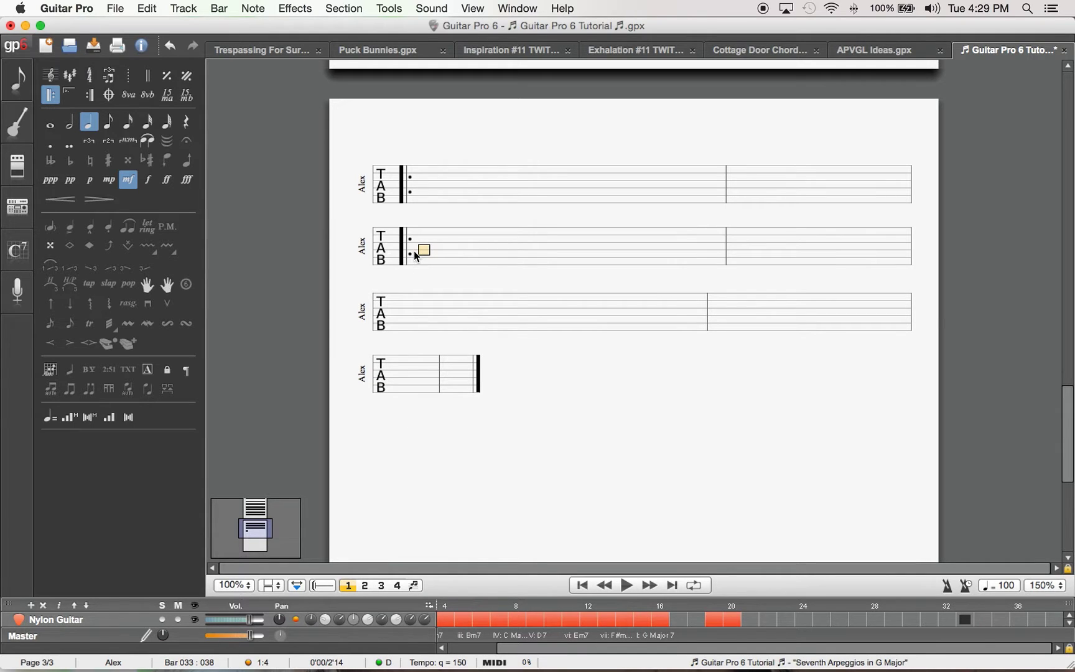
pyautogui.click(402, 302)
pyautogui.press('super+alt+o')
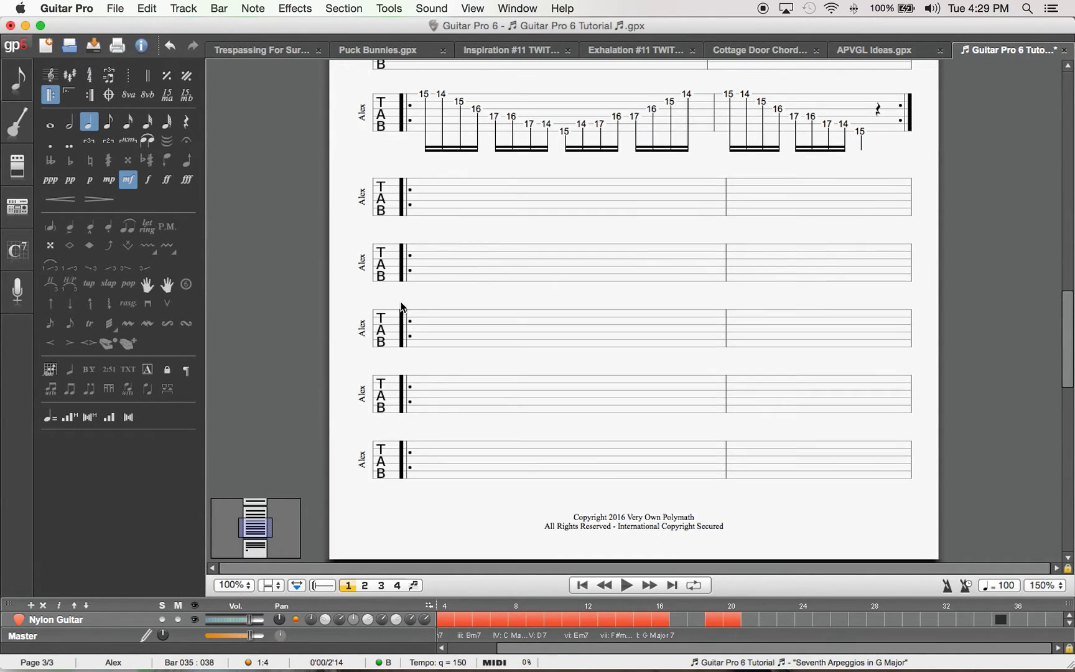
# - Label the descending line starting at bar 19 with the section name "I: G Major 7"
pyautogui.scroll(2, 427, 236)
pyautogui.click(424, 199)
pyautogui.click(147, 369)
pyautogui.doubleClick(605, 61)
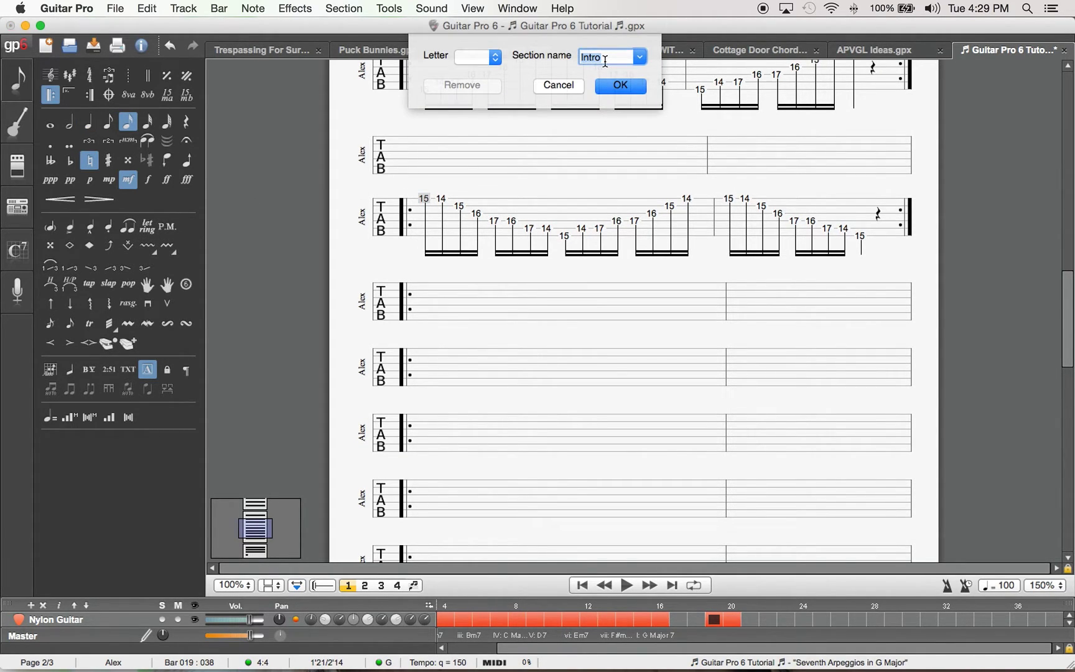
pyautogui.write('I: G Major 7')
pyautogui.press('Return')
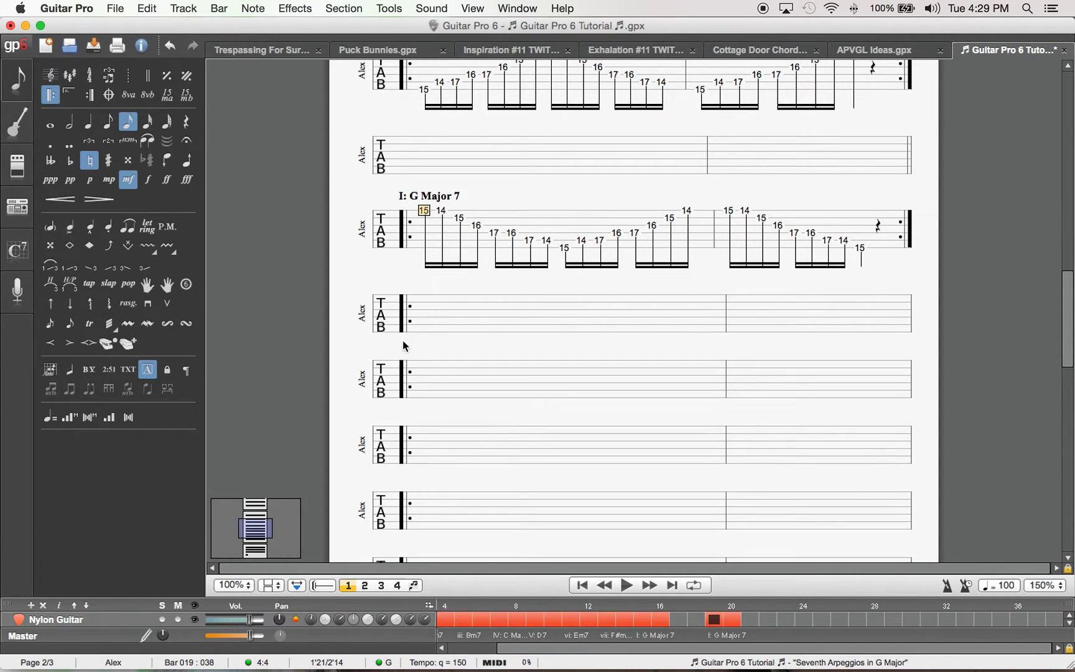
# - Label the empty line starting at bar 21 with the section name "vii: F#m7(b5)"
pyautogui.click(381, 325)
pyautogui.click(148, 369)
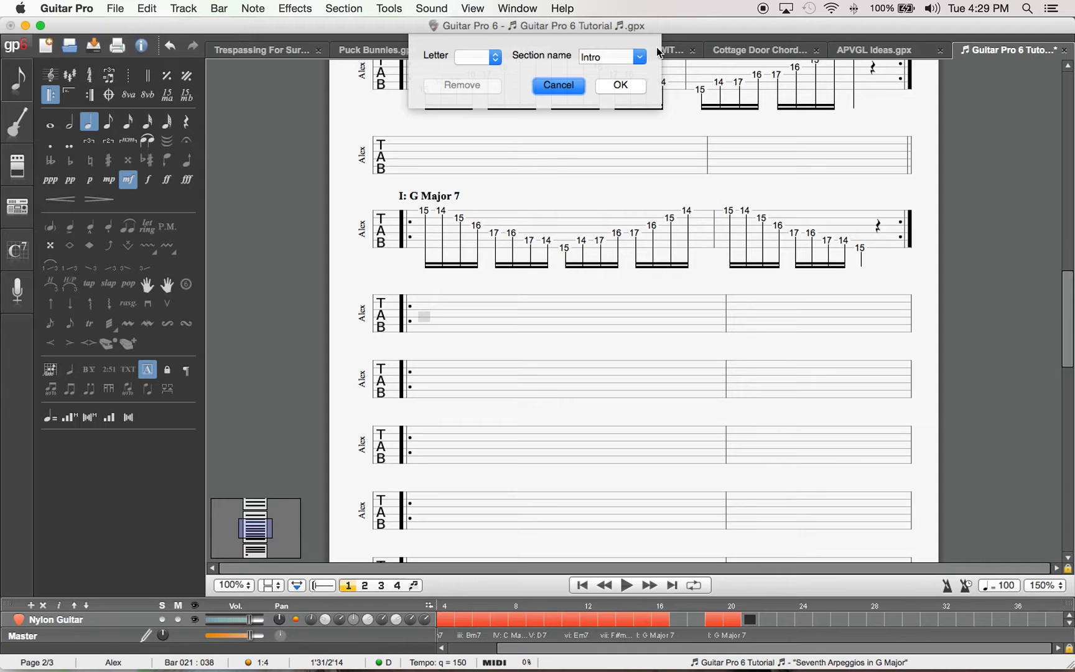
pyautogui.doubleClick(595, 57)
pyautogui.write('vii: F#m')
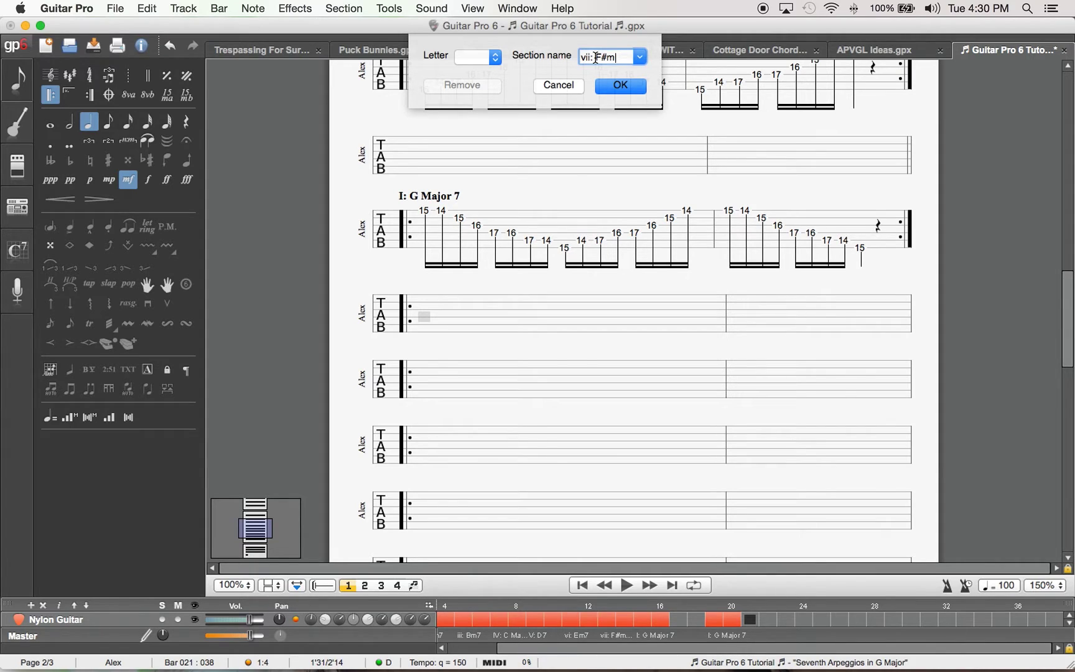
pyautogui.write('7(b5)')
pyautogui.press('Return')
# - Label the empty line starting at bar 23 with the section name "vi: Em7"
pyautogui.click(425, 396)
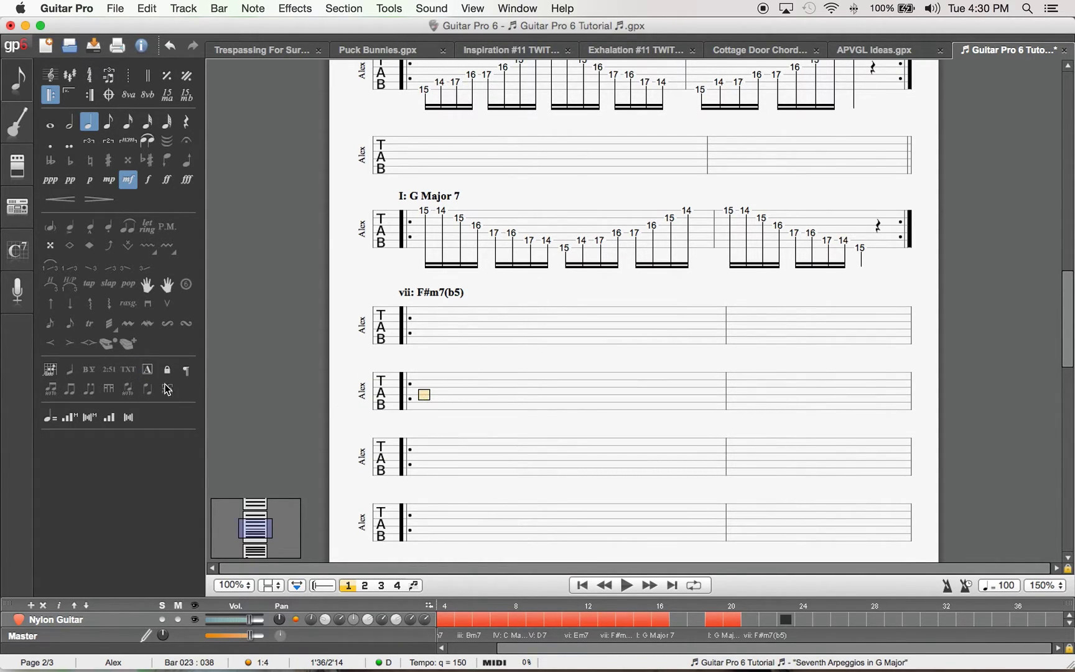
pyautogui.click(148, 370)
pyautogui.doubleClick(597, 58)
pyautogui.write('vi: Em')
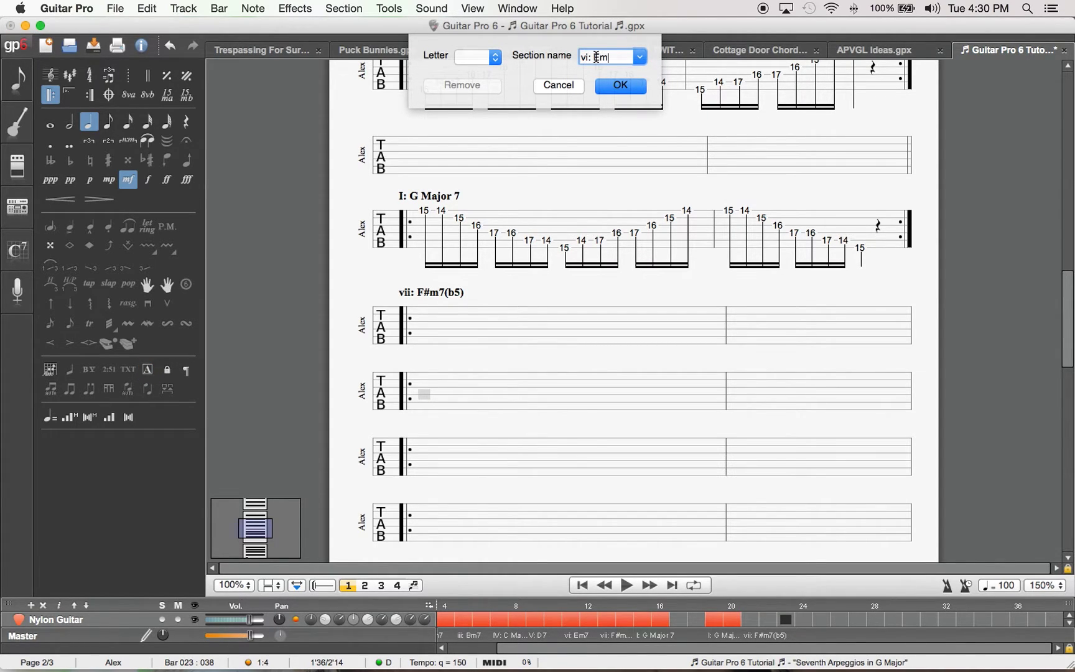
pyautogui.write('7')
pyautogui.press('Return')
# - Label the empty line starting at bar 25 with the section name "V: D7"
pyautogui.click(424, 460)
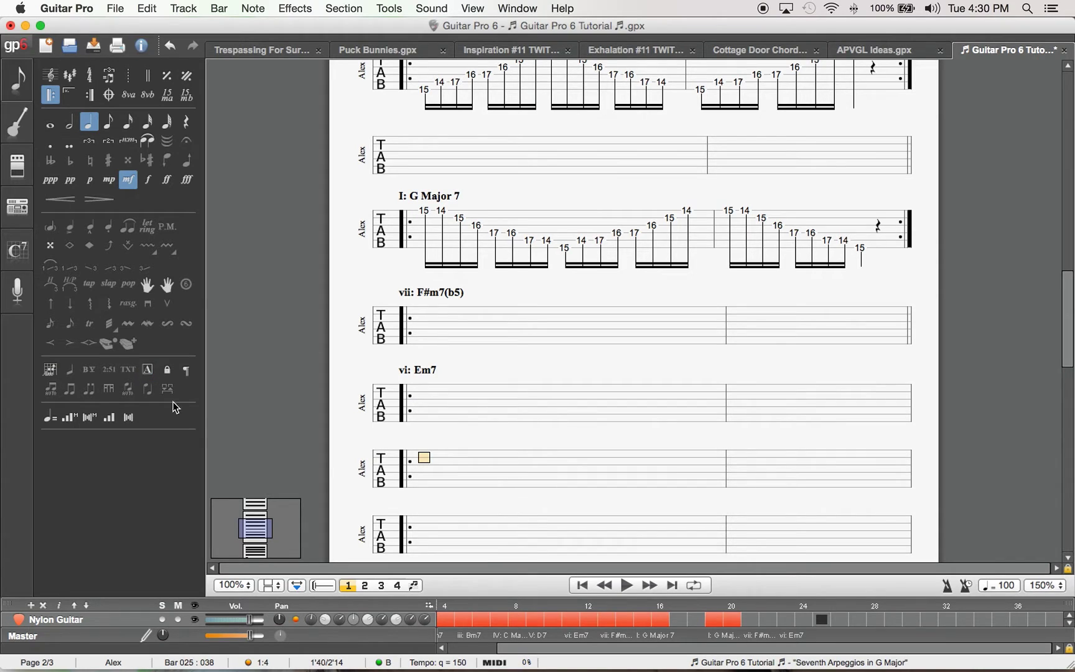
pyautogui.click(147, 370)
pyautogui.click(595, 55)
pyautogui.doubleClick(595, 55)
pyautogui.write('V:')
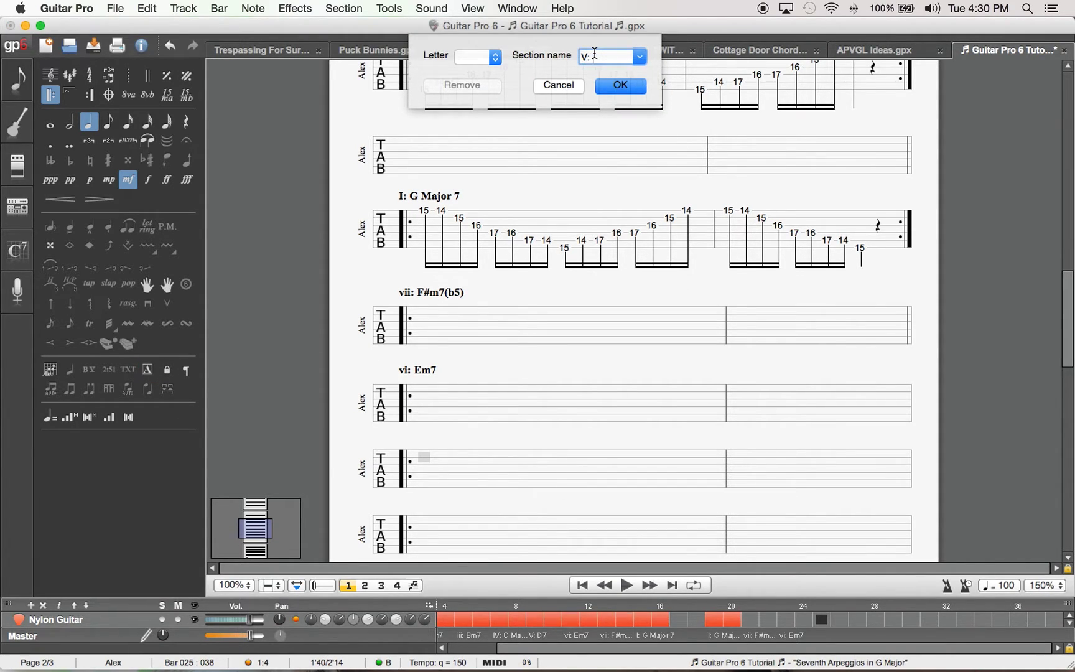
pyautogui.write(' D7')
pyautogui.press('Return')
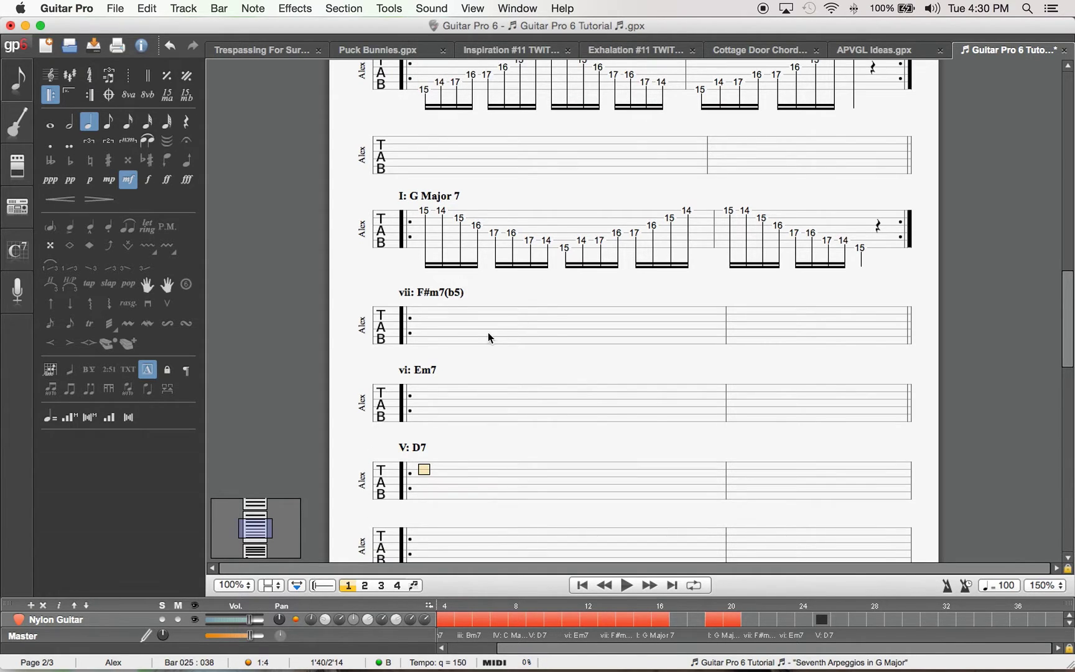
# - Label the empty line starting at bar 27 with the section name "IV: C Major 7"
pyautogui.scroll(-5, 488, 333)
pyautogui.click(415, 324)
pyautogui.click(148, 369)
pyautogui.click(614, 58)
pyautogui.doubleClick(614, 57)
pyautogui.write('IV: C Major 7')
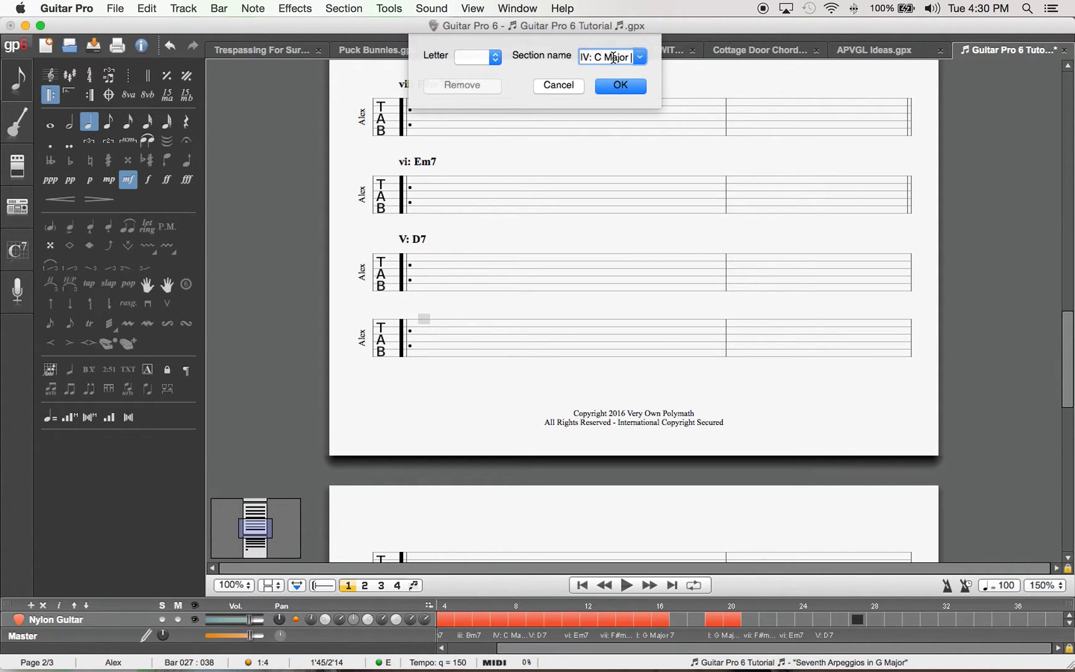
pyautogui.press('Return')
# - Label the empty line starting at bar 29 with the section name "iii: Bm7"
pyautogui.scroll(-5, 422, 322)
pyautogui.click(422, 307)
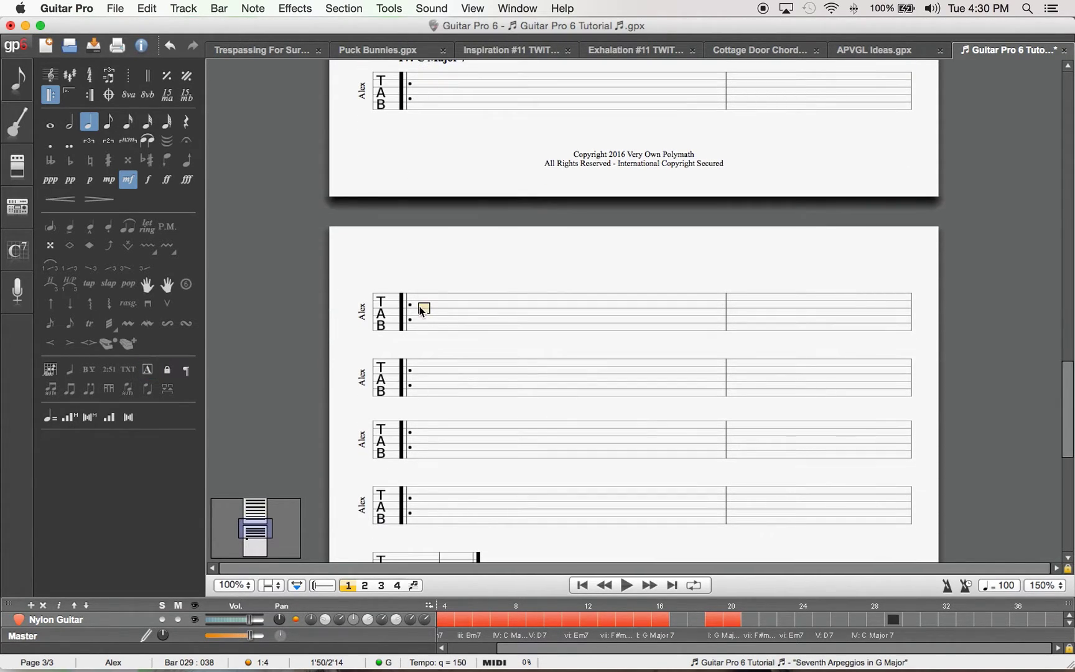
pyautogui.click(147, 370)
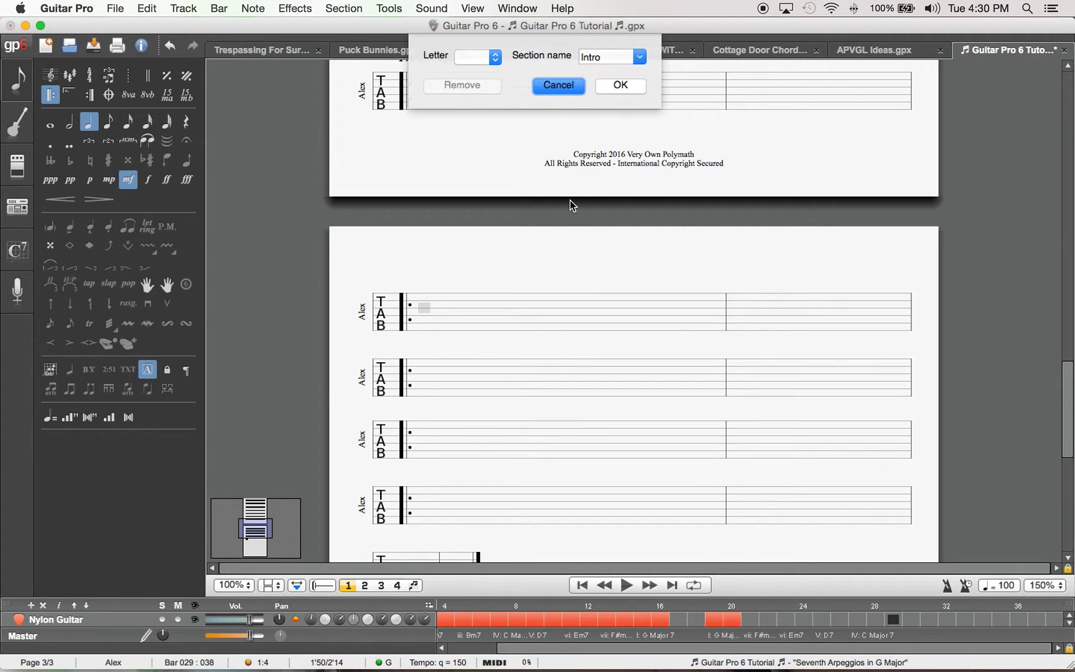
pyautogui.doubleClick(596, 57)
pyautogui.write('iii')
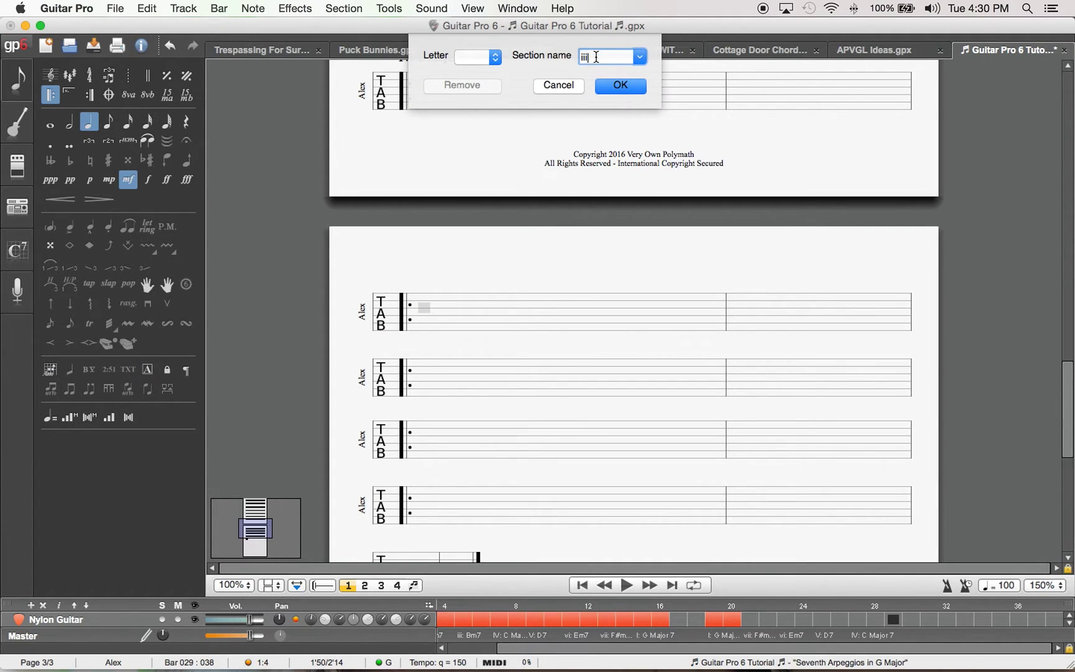
pyautogui.write(': Bm7')
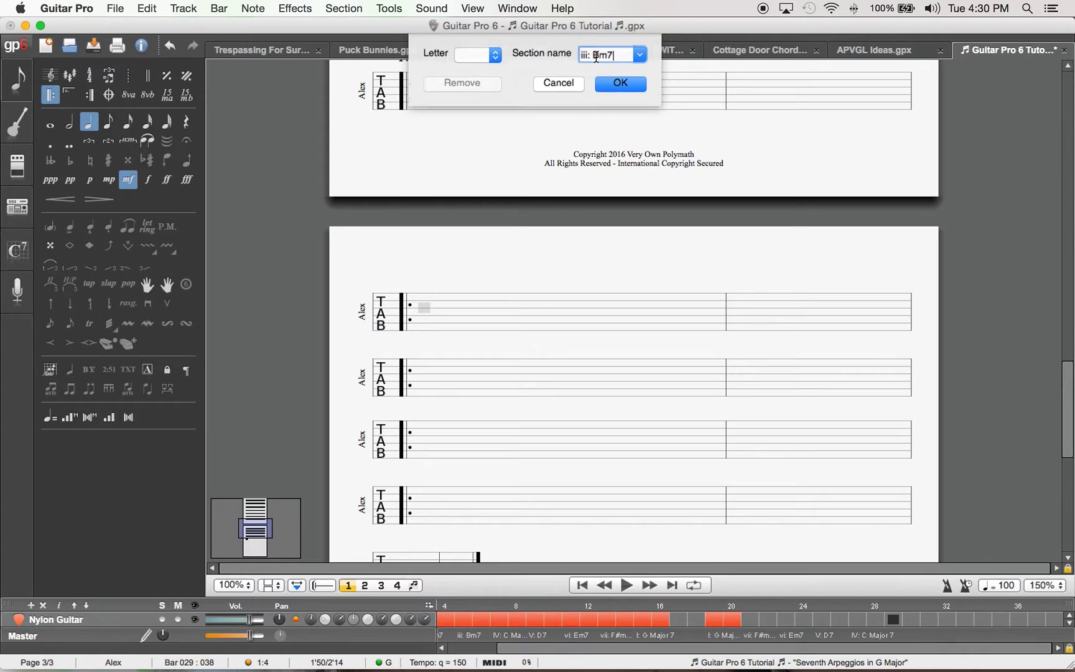
# - Confirm the "iii: Bm7" section name and label the following repeat line's first bar "ii: Am7"
pyautogui.press('Return')
pyautogui.click(427, 390)
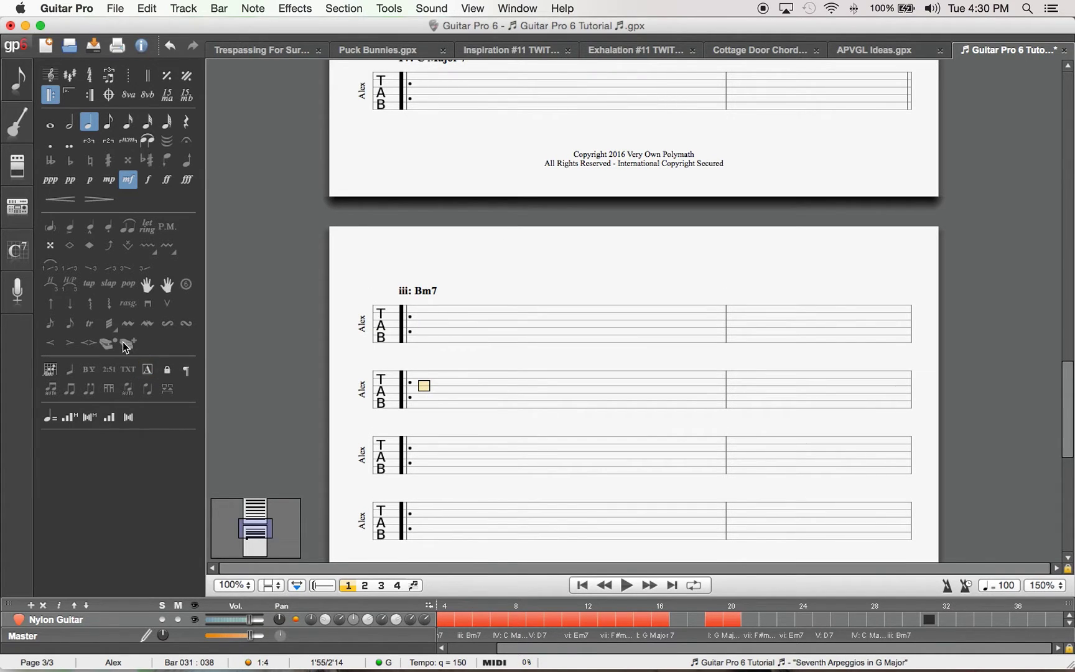
pyautogui.click(147, 370)
pyautogui.click(596, 56)
pyautogui.doubleClick(596, 56)
pyautogui.write('ii: Am')
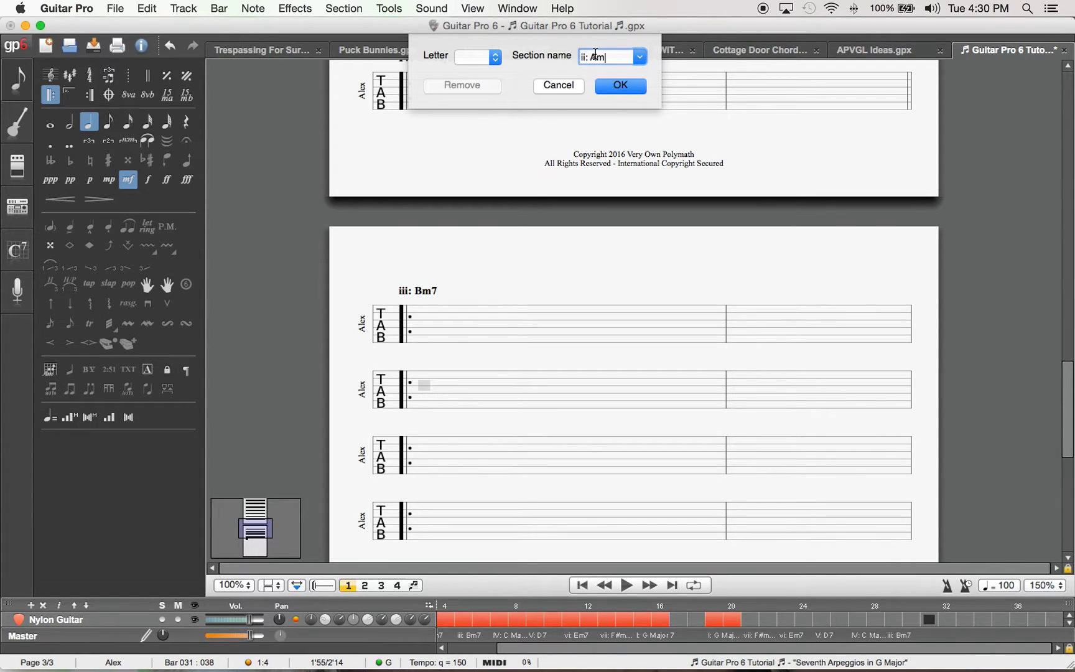
pyautogui.write('7')
pyautogui.press('Return')
# - Add the section name "I: G Major 7" to the first bar of the repeat line below ii: Am7
pyautogui.scroll(-3, 436, 319)
pyautogui.click(426, 317)
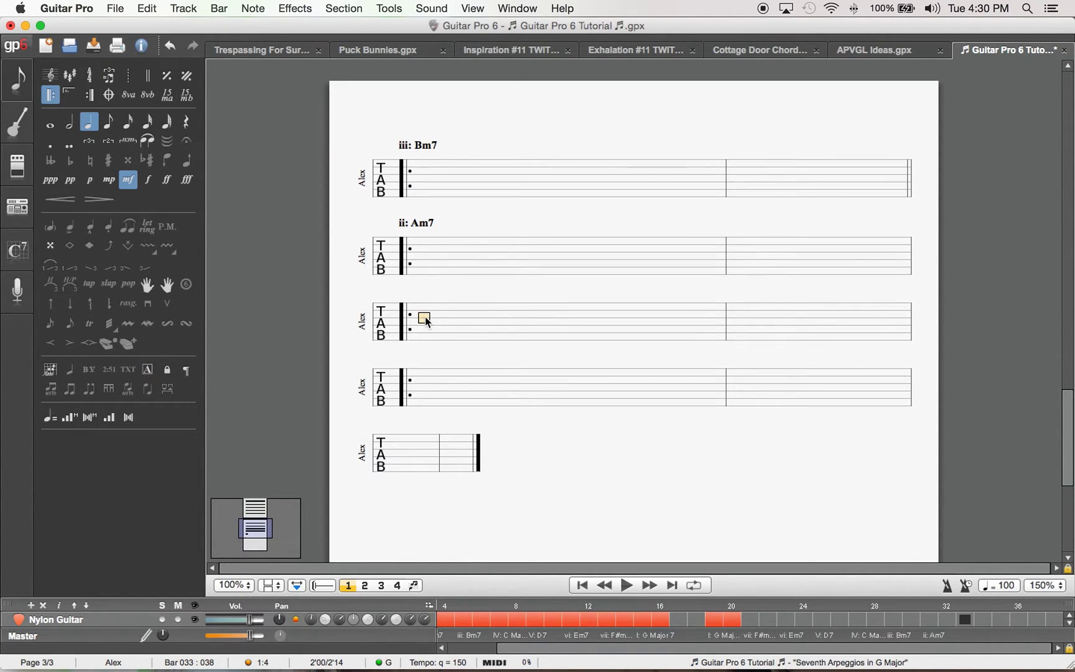
pyautogui.click(148, 369)
pyautogui.doubleClick(607, 57)
pyautogui.write('I: G Major 7')
pyautogui.press('Return')
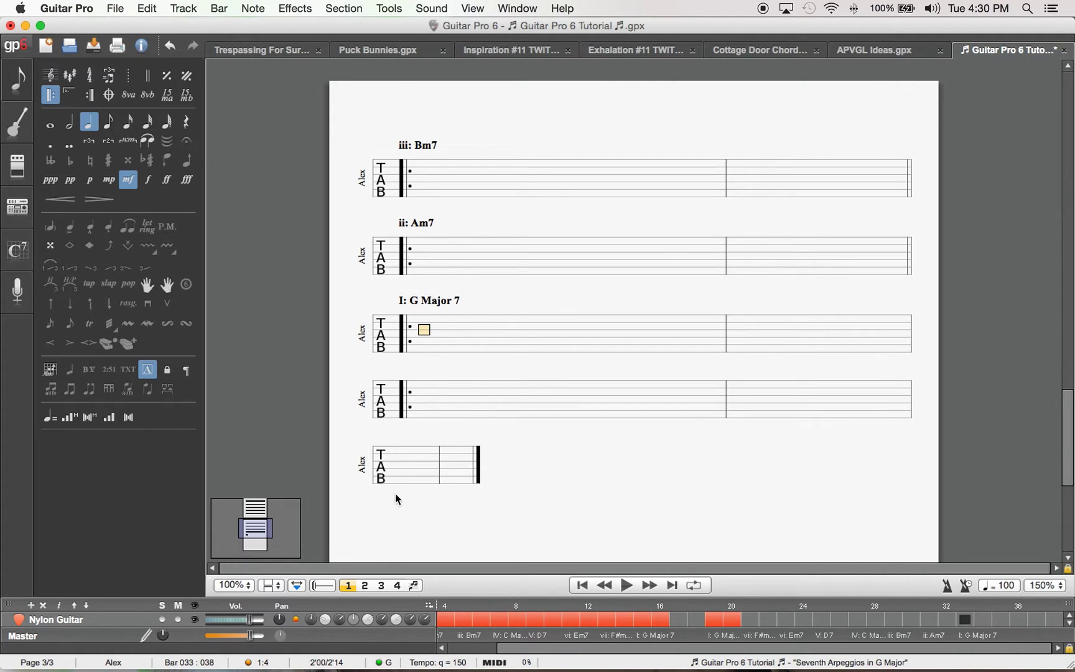
# - Copy the descending eight notes from the original vii: F#m7(b5) line's first bar into the start of the empty vii: F#m7(b5) section
pyautogui.scroll(15, 420, 437)
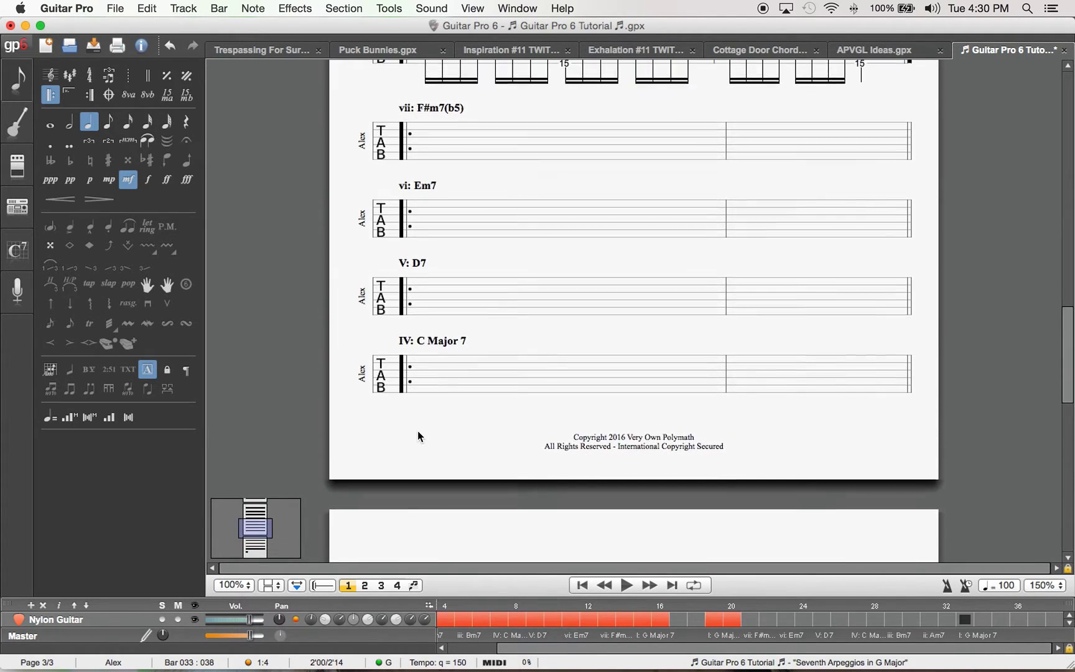
pyautogui.scroll(3, 421, 437)
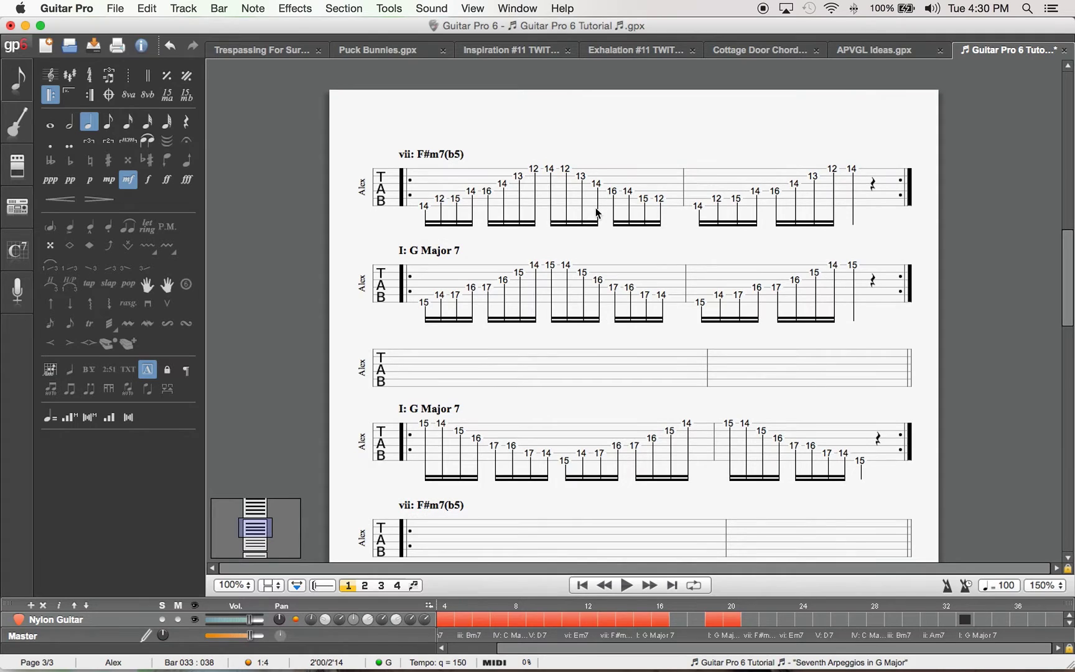
pyautogui.click(556, 182)
pyautogui.moveTo(556, 182); pyautogui.dragTo(667, 190)
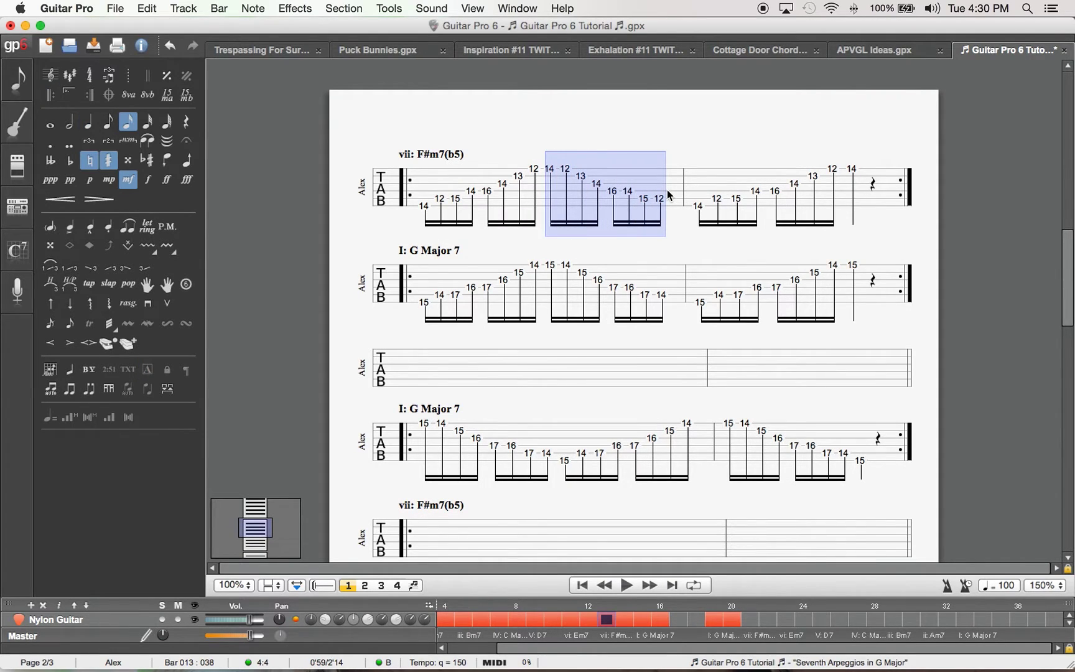
pyautogui.press('super+c')
pyautogui.scroll(-2, 487, 215)
pyautogui.scroll(-2, 487, 215)
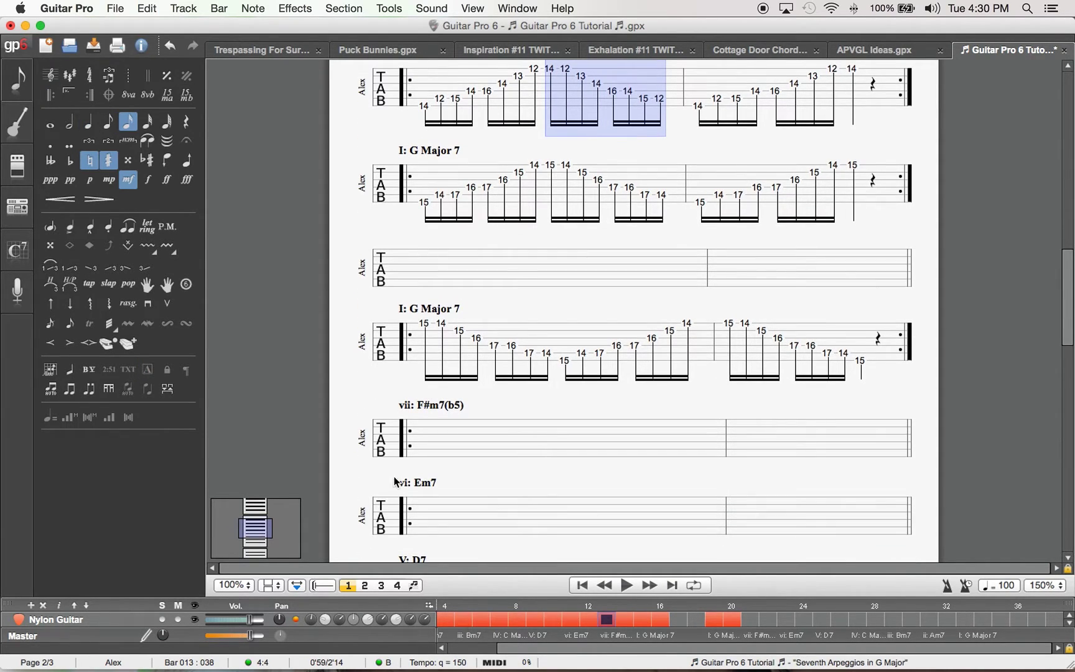
pyautogui.click(429, 440)
pyautogui.press('super+v')
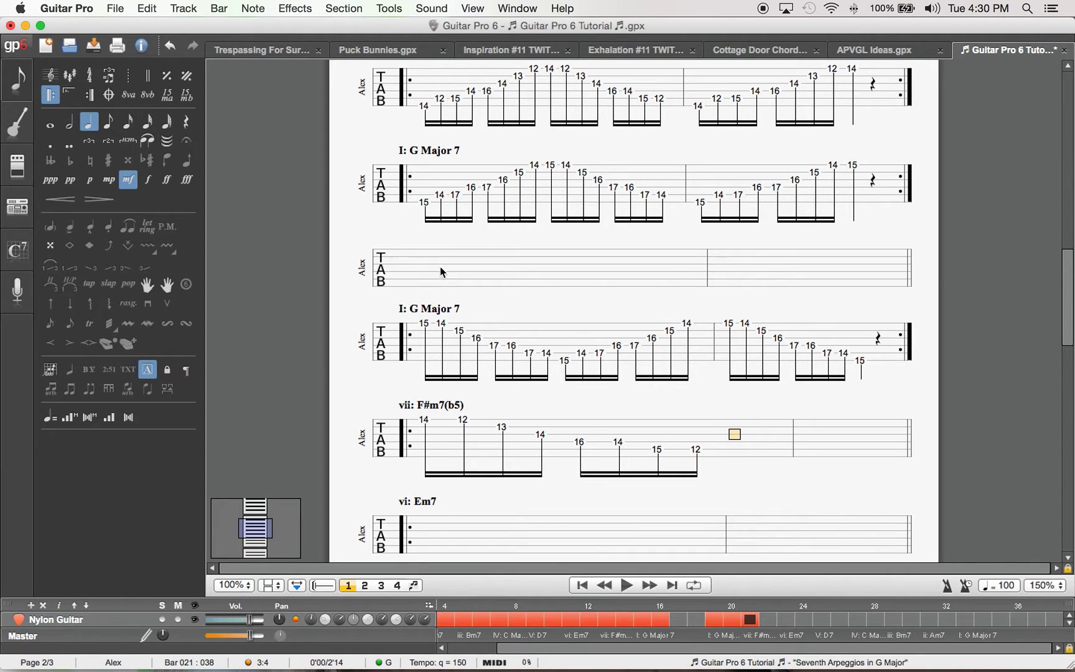
# - Copy the ascending first eight notes of the original vii: F#m7(b5) line and append them to the new vii: F#m7(b5) bar
pyautogui.click(468, 104)
pyautogui.moveTo(468, 103); pyautogui.dragTo(527, 104)
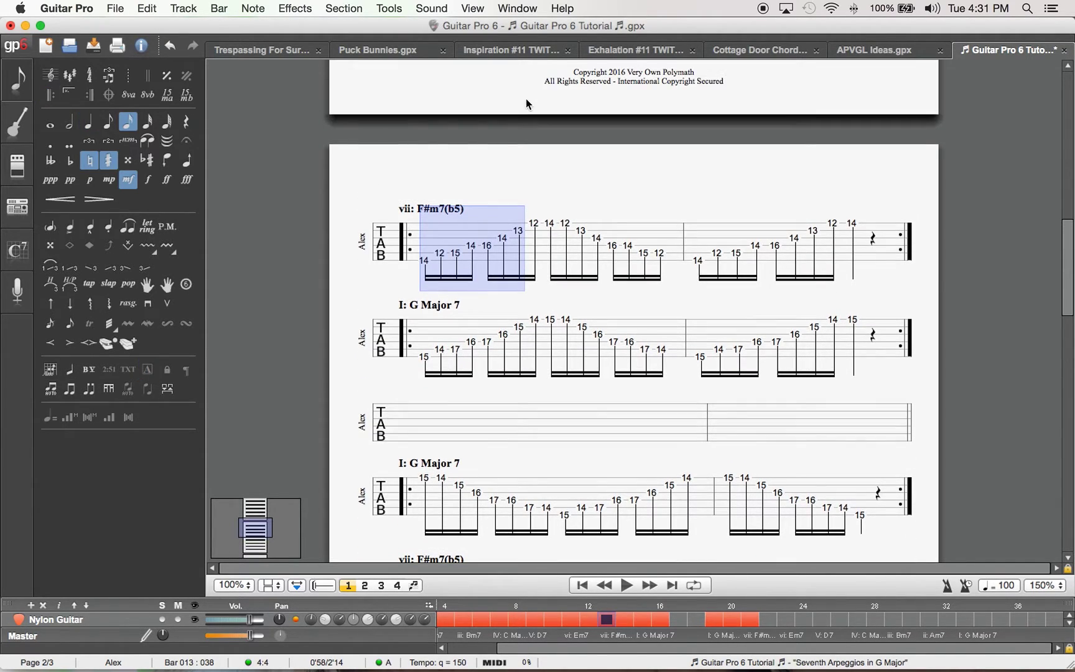
pyautogui.moveTo(424, 253); pyautogui.dragTo(538, 251)
pyautogui.scroll(-10, 425, 196)
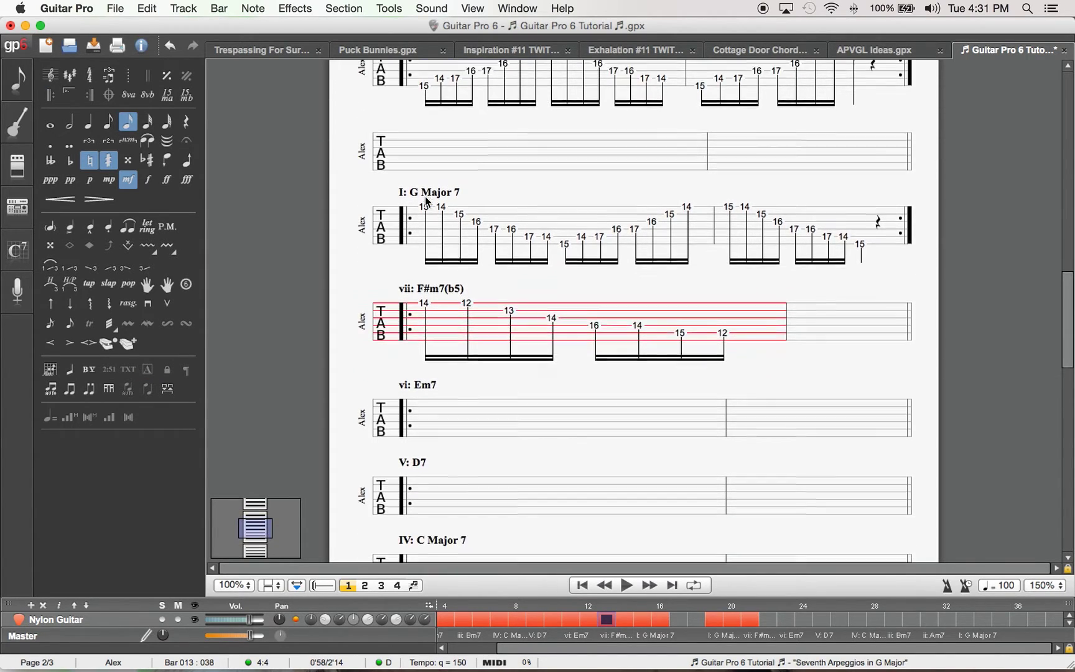
pyautogui.click(746, 304)
pyautogui.press('super+v')
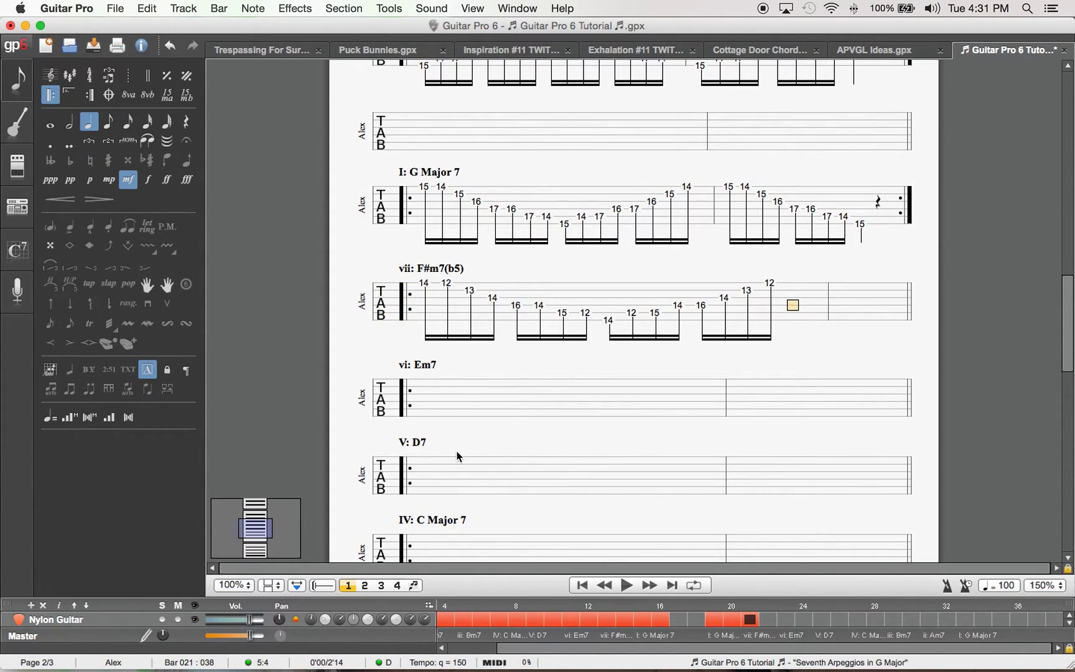
# - Set the score zoom to 75%
pyautogui.click(255, 587)
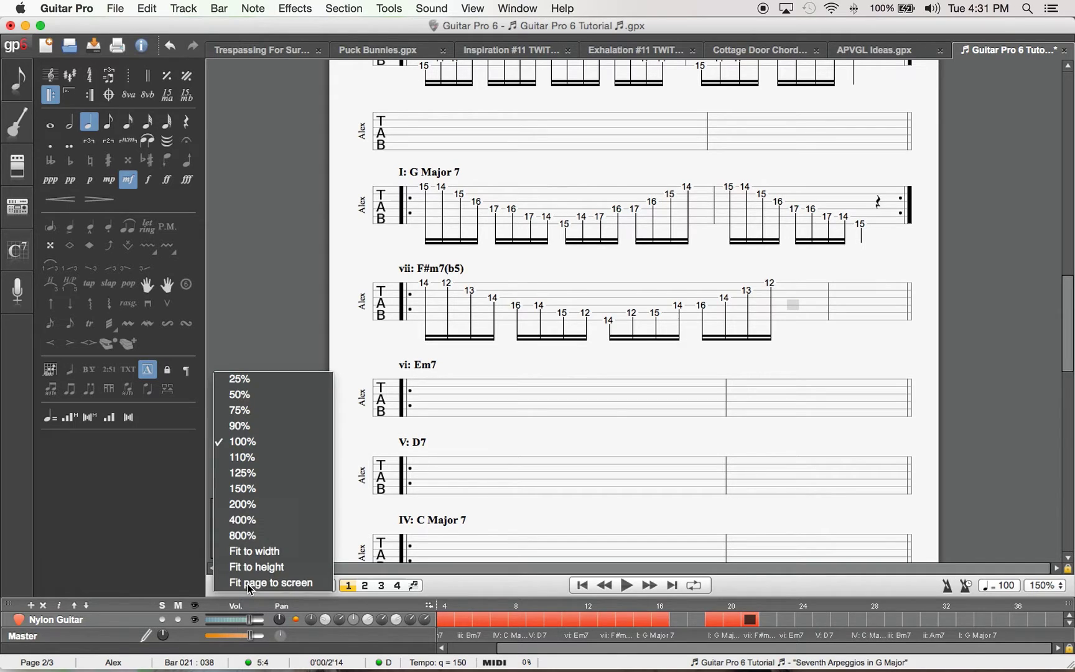
pyautogui.click(505, 466)
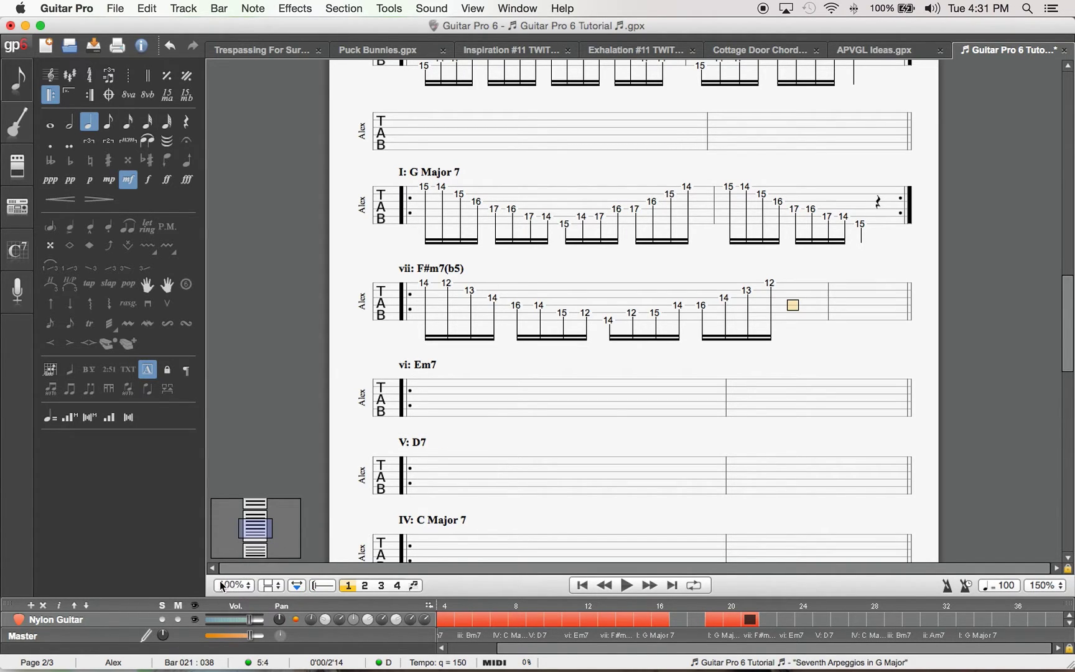
pyautogui.click(241, 587)
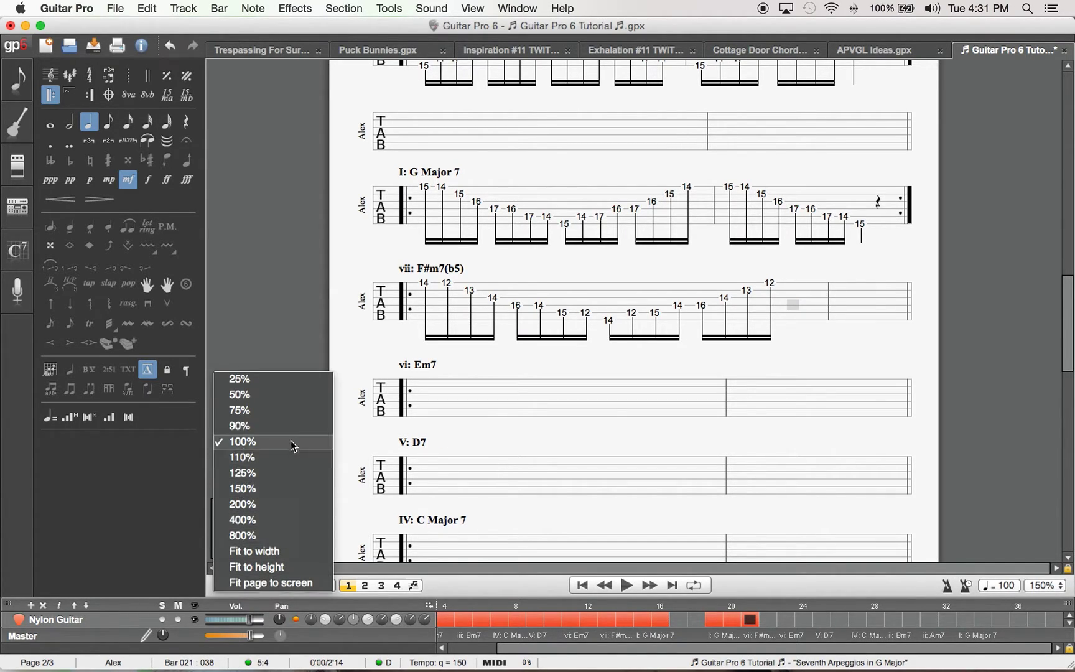
pyautogui.click(285, 399)
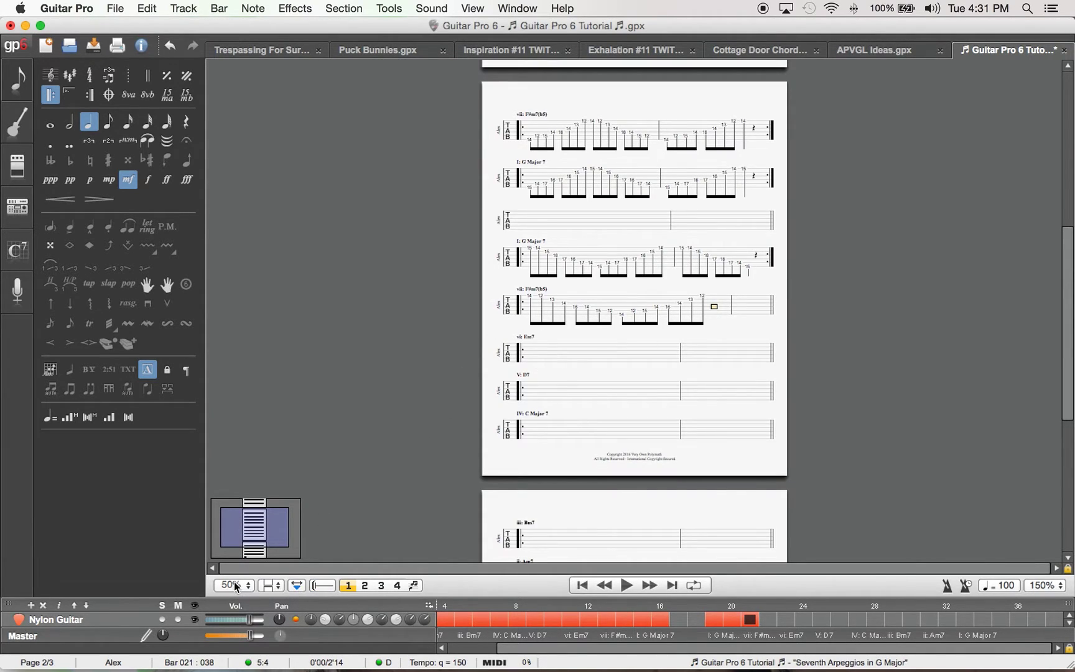
pyautogui.click(237, 587)
pyautogui.click(268, 411)
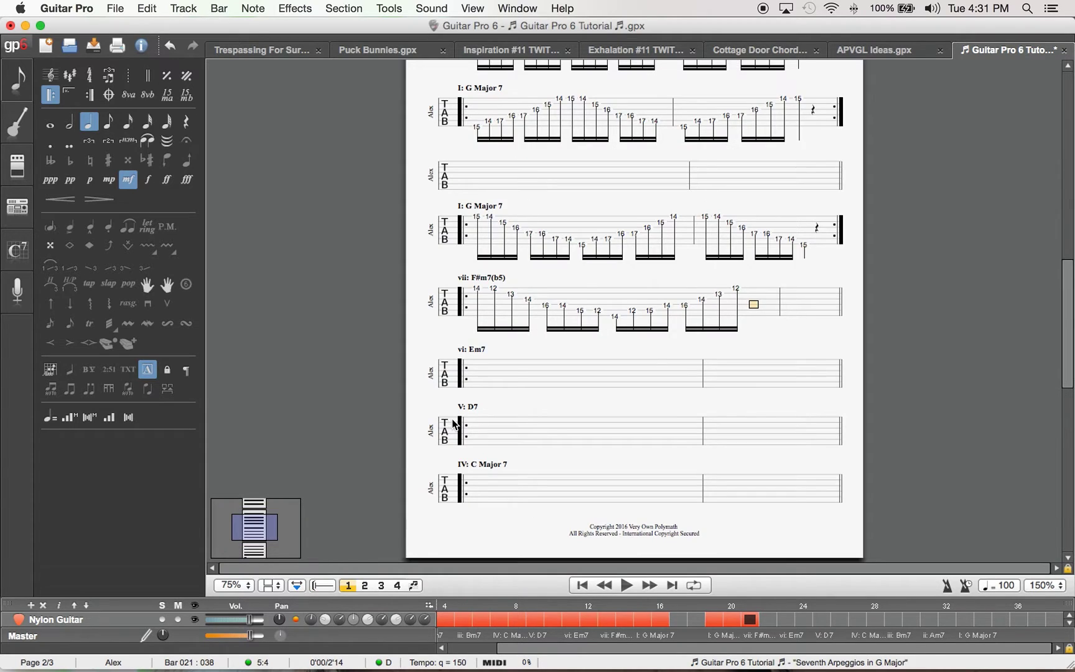
# - Copy the descending eight notes of the original vi: Em7 line's first bar into the start of the empty vi: Em7 section
pyautogui.scroll(5, 401, 433)
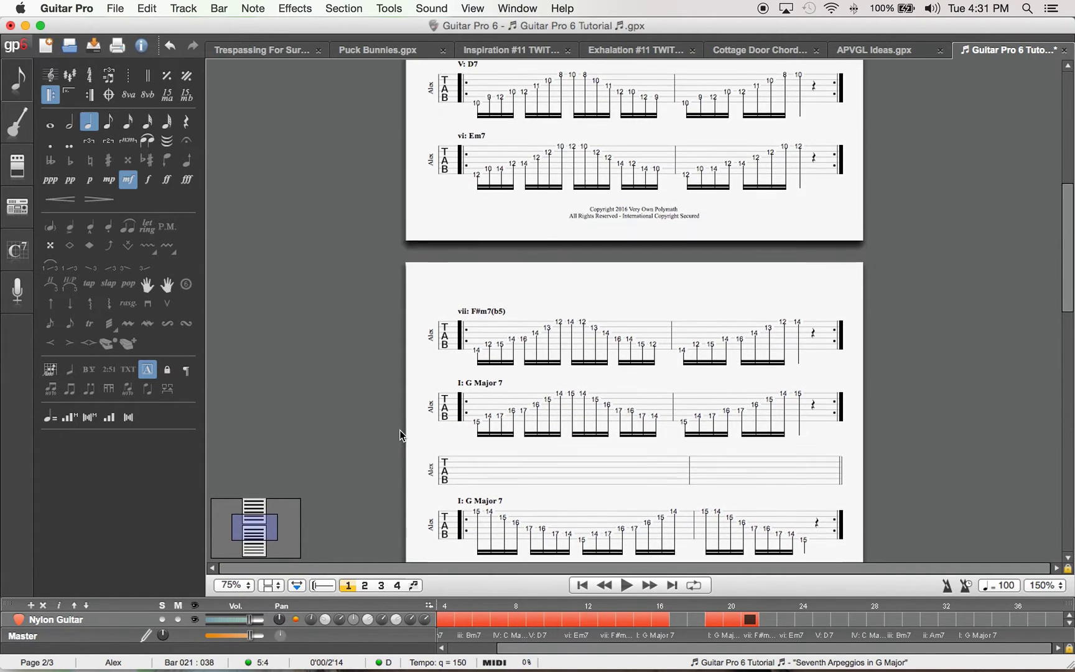
pyautogui.moveTo(568, 157); pyautogui.dragTo(657, 186)
pyautogui.press('super+c')
pyautogui.scroll(-3, 372, 233)
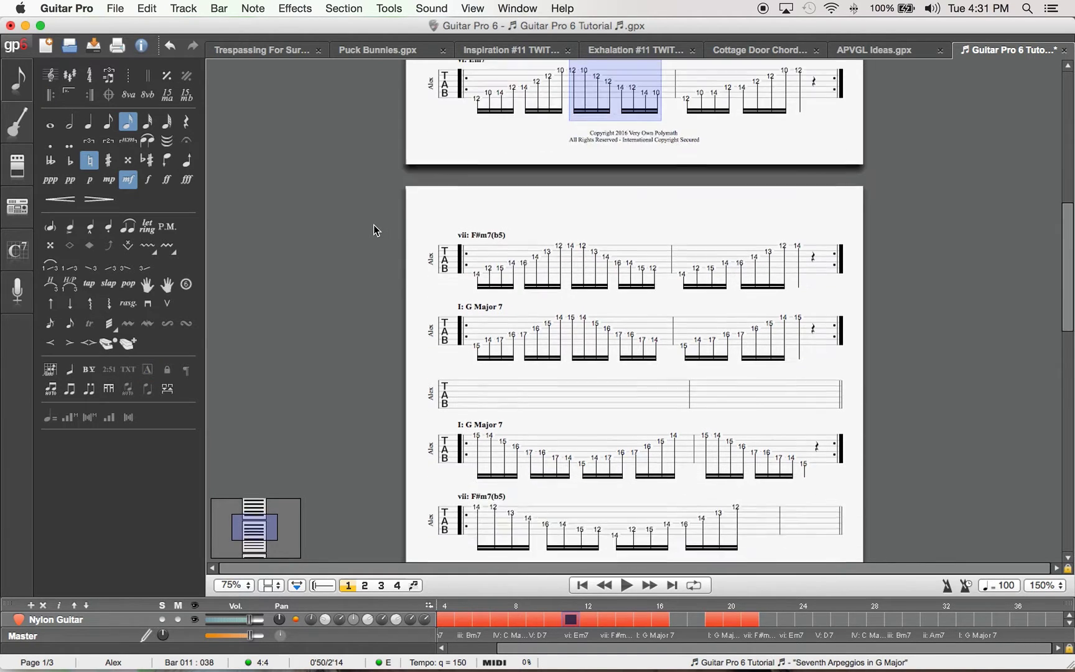
pyautogui.click(495, 480)
pyautogui.press('super+v')
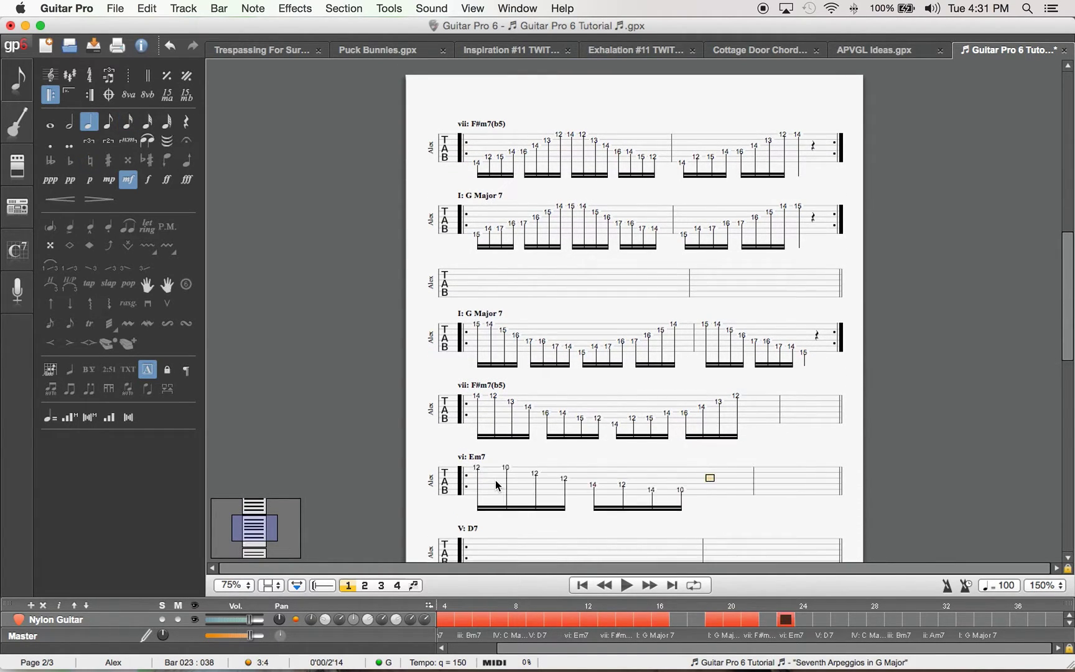
# - Append the original vi: Em7 line's ascending first eight notes after the descending notes in the new vi: Em7 bar
pyautogui.moveTo(474, 189); pyautogui.dragTo(564, 187)
pyautogui.scroll(-5, 554, 187)
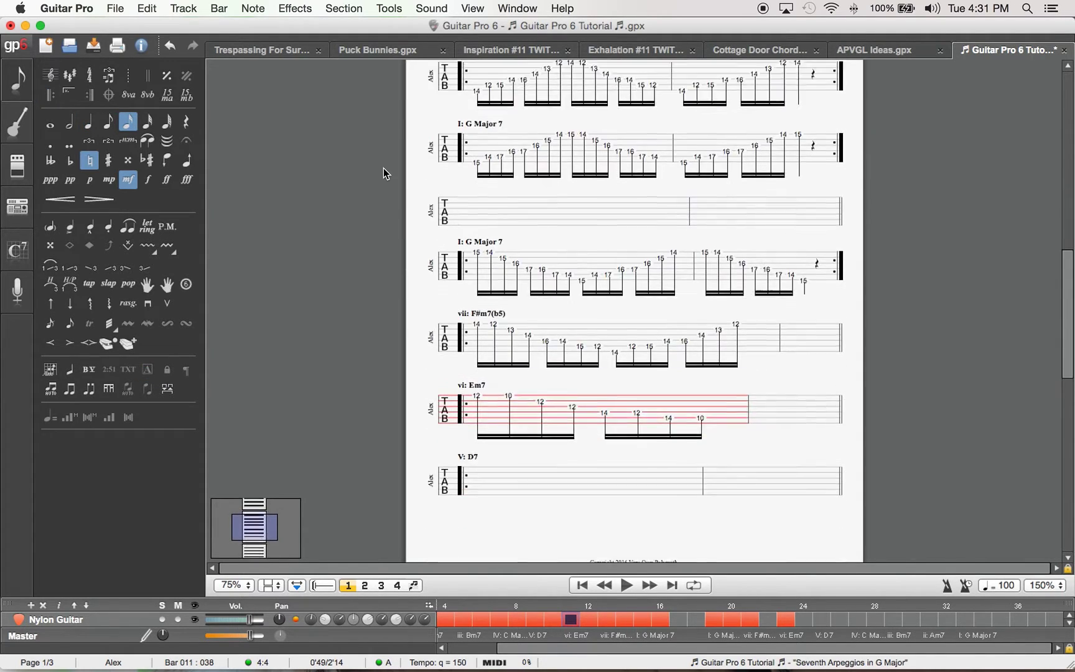
pyautogui.click(721, 318)
pyautogui.press('super+v')
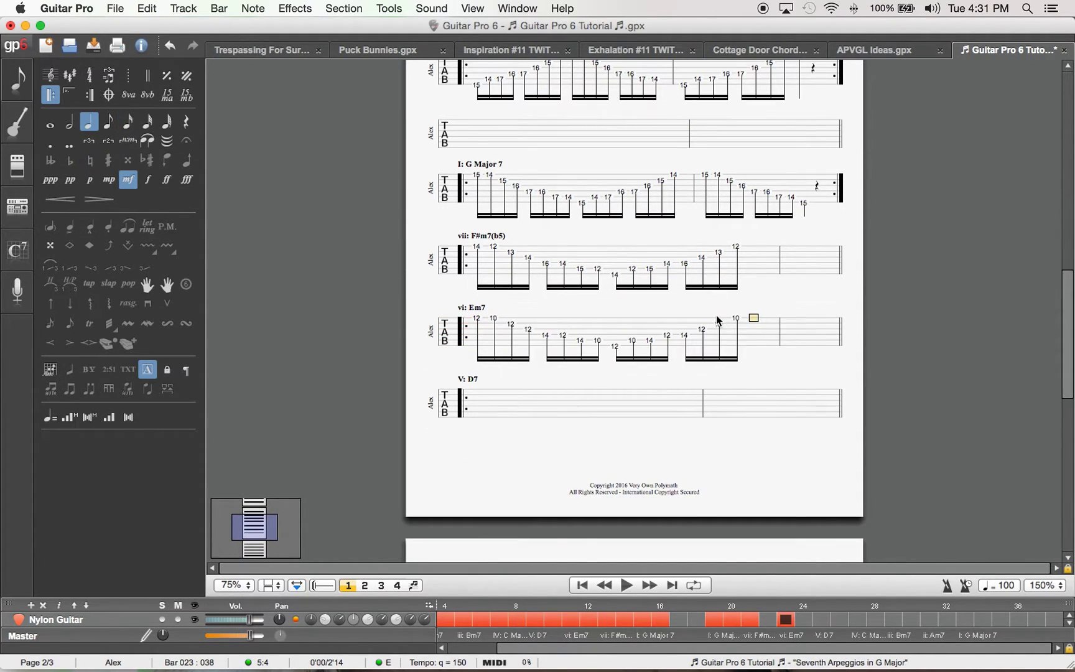
# - Copy the descending eight notes of the original V: D7 line's first bar into the start of the empty V: D7 section
pyautogui.scroll(8, 319, 391)
pyautogui.moveTo(577, 179); pyautogui.dragTo(654, 198)
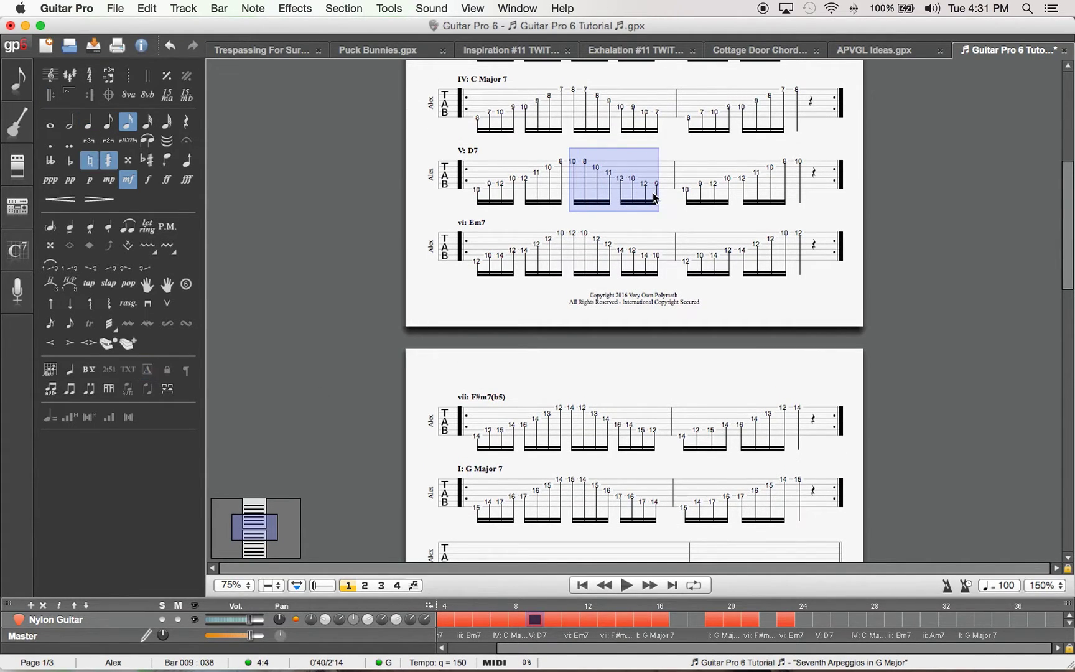
pyautogui.scroll(-6, 339, 222)
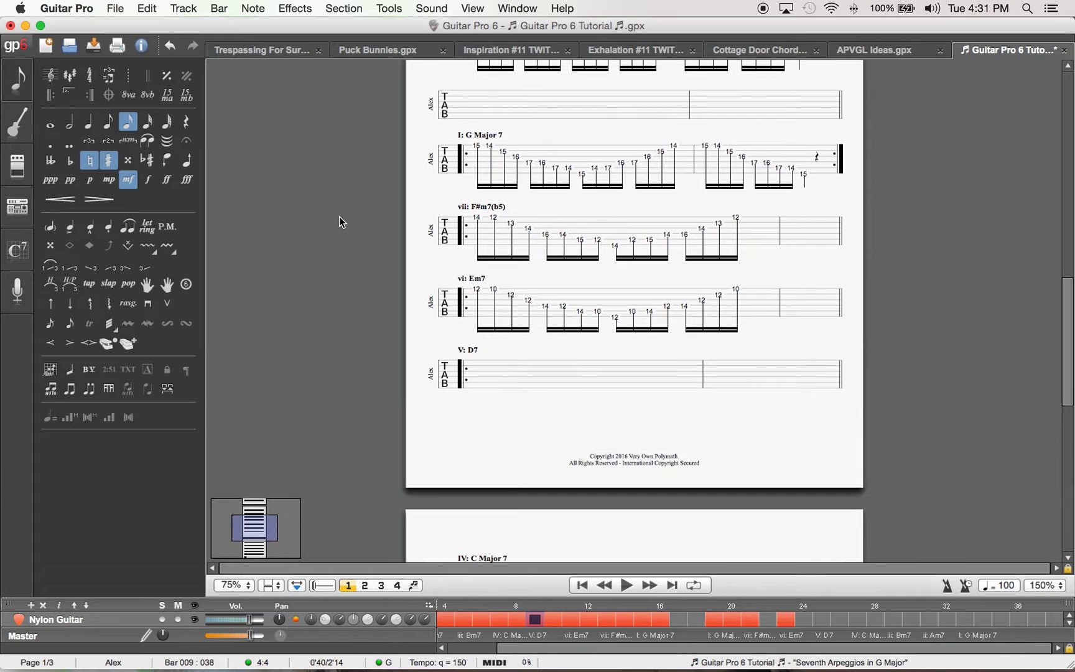
pyautogui.click(471, 383)
pyautogui.press('super+v')
# - Append the original V: D7 line's ascending first eight notes after the descending notes in the new V: D7 bar
pyautogui.scroll(-4, 482, 381)
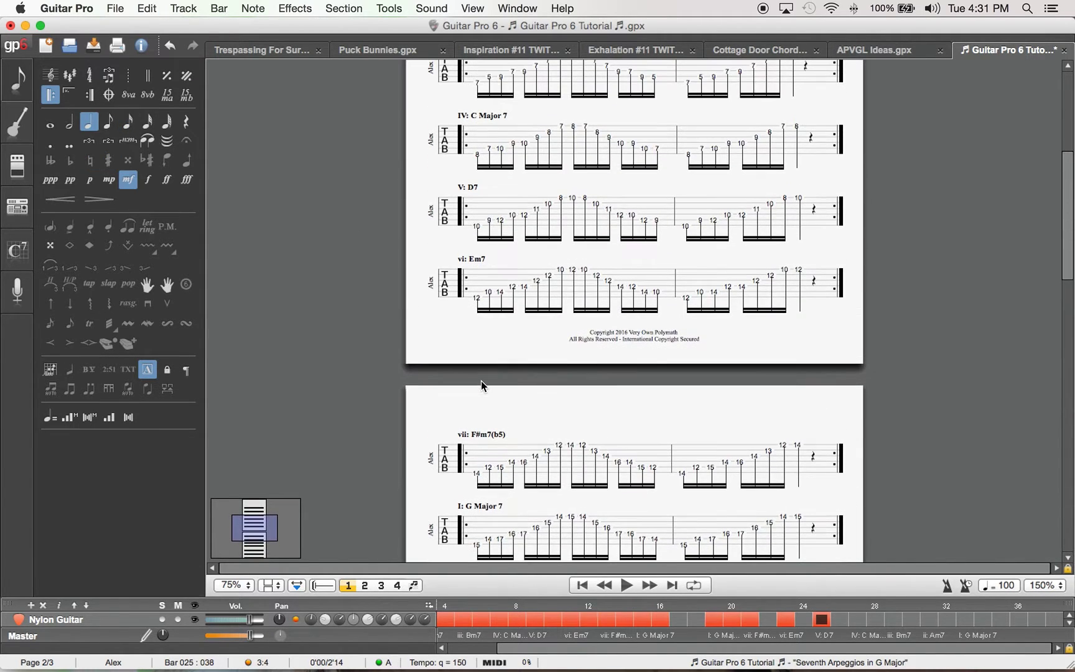
pyautogui.moveTo(479, 227); pyautogui.dragTo(566, 230)
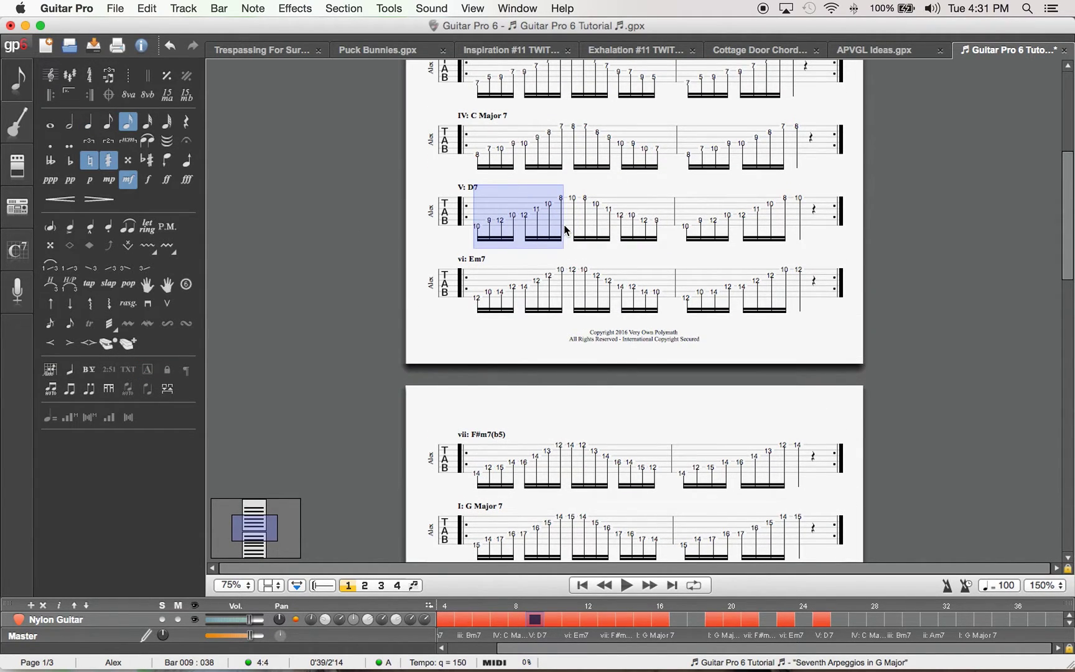
pyautogui.scroll(-5, 561, 306)
pyautogui.click(710, 521)
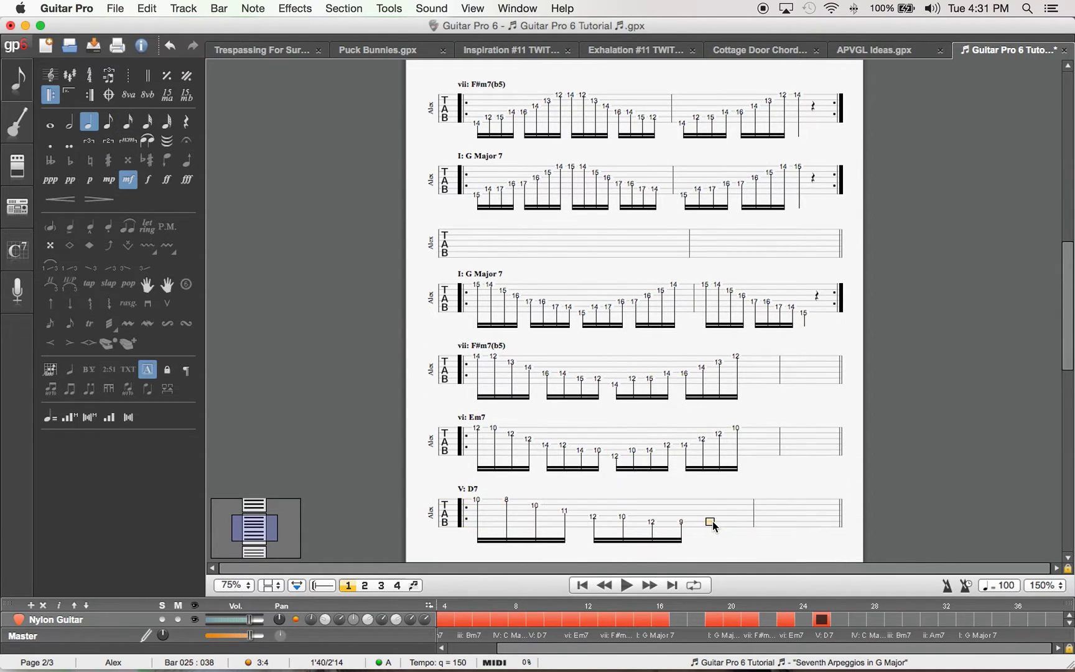
# - Copy the descending eight notes of the original IV: C Major 7 line's first bar into the start of the empty IV: C Major 7 section
pyautogui.scroll(2, 412, 492)
pyautogui.scroll(4, 412, 492)
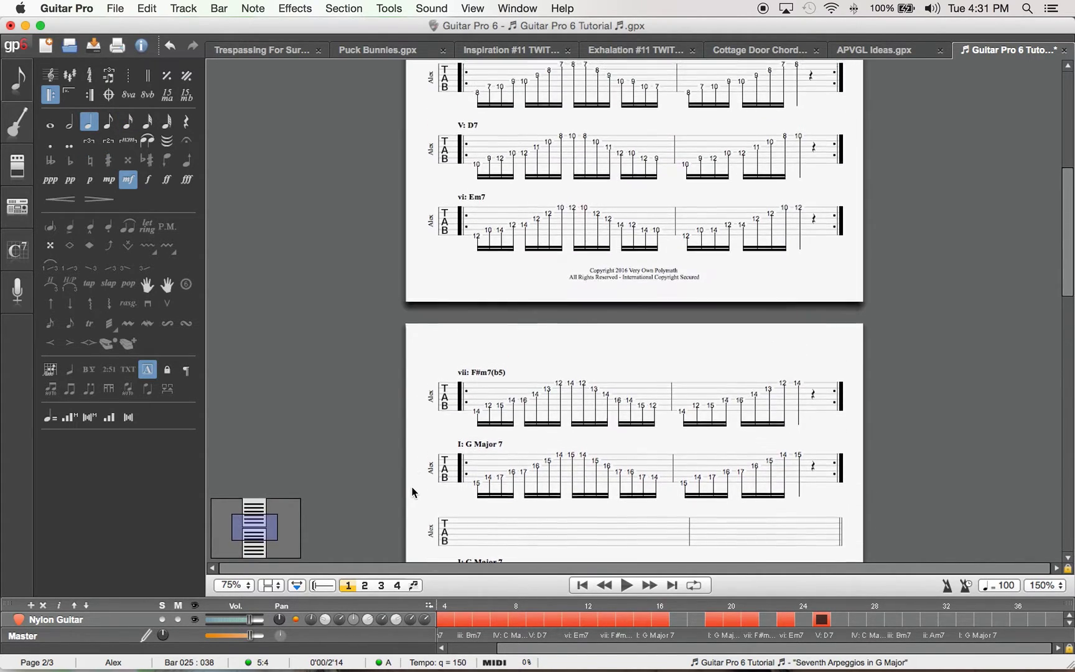
pyautogui.moveTo(576, 157); pyautogui.dragTo(661, 193)
pyautogui.scroll(-7, 333, 189)
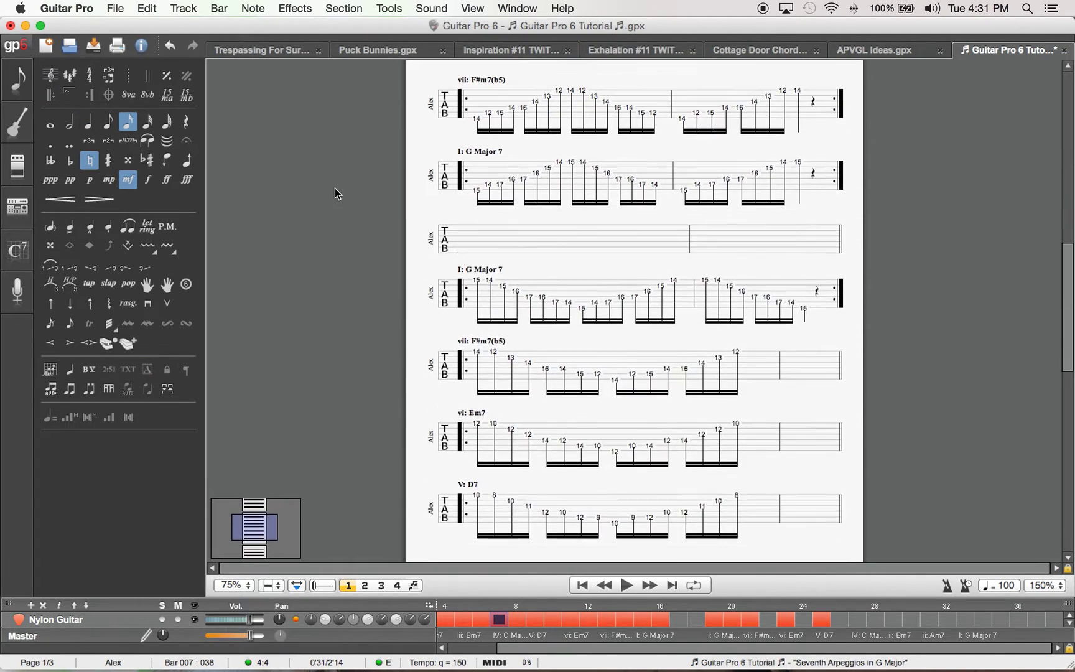
pyautogui.scroll(-2, 492, 470)
pyautogui.click(485, 549)
pyautogui.scroll(-4, 485, 549)
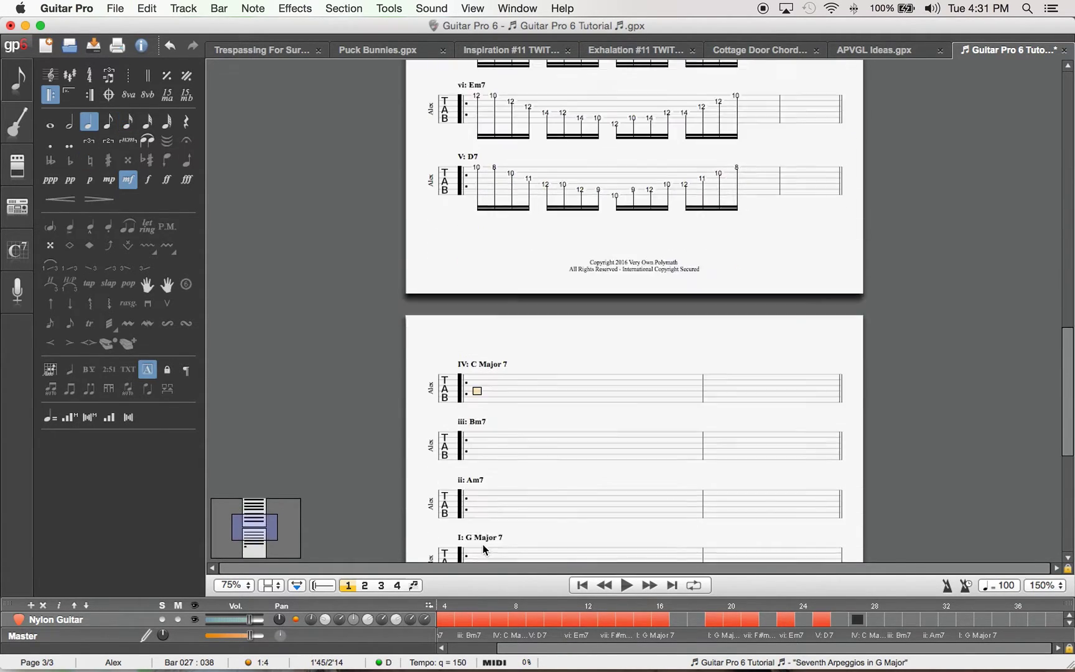
pyautogui.press('cmd+v')
# - Append the original IV: C Major 7 line's ascending first eight notes after the descending notes in the new IV: C Major 7 bar
pyautogui.scroll(1, 368, 439)
pyautogui.scroll(15, 367, 434)
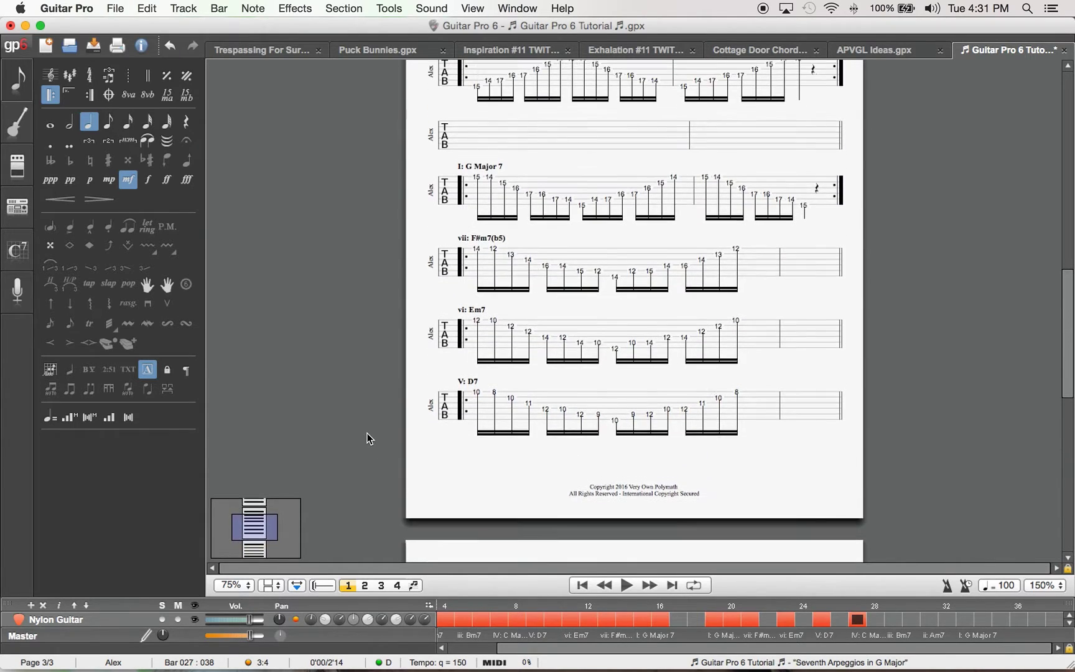
pyautogui.scroll(2, 367, 434)
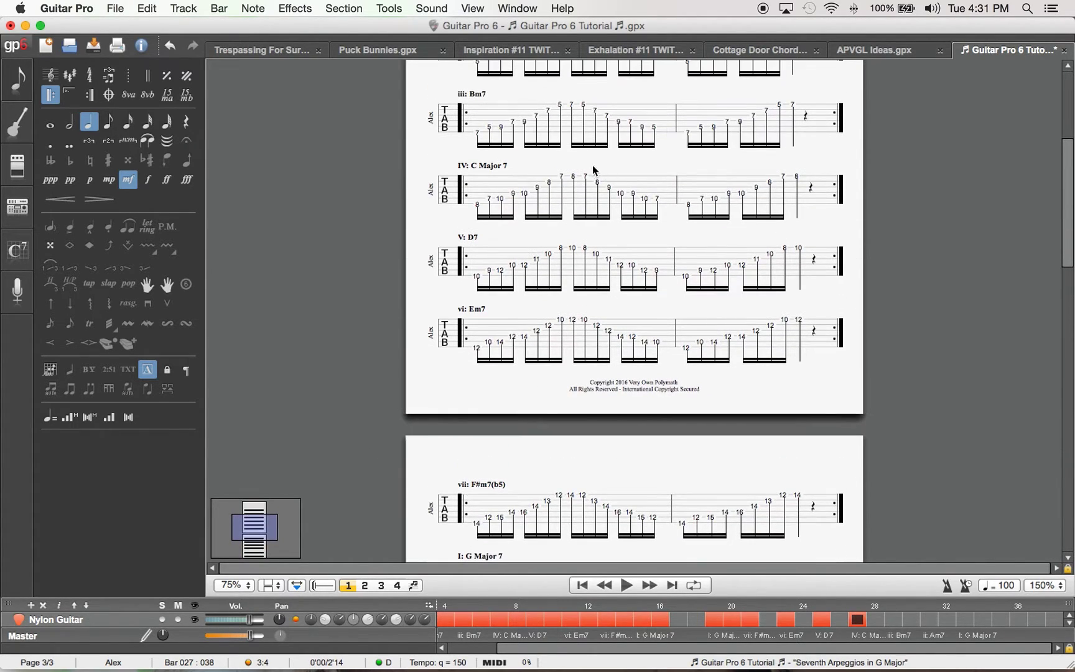
pyautogui.moveTo(484, 191); pyautogui.dragTo(567, 193)
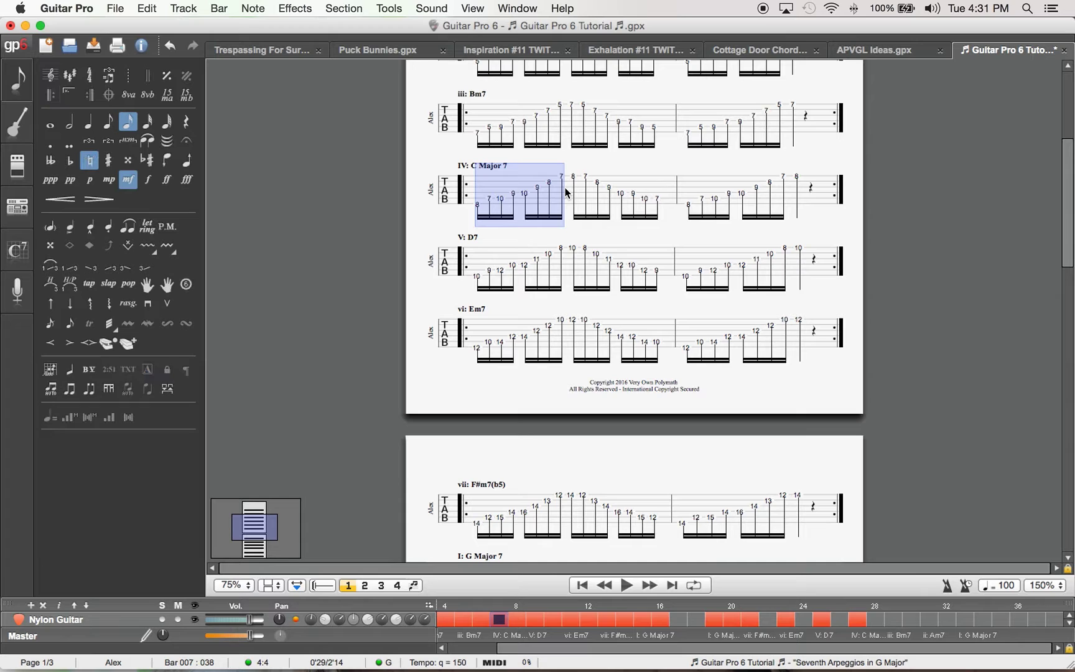
pyautogui.scroll(-17, 372, 209)
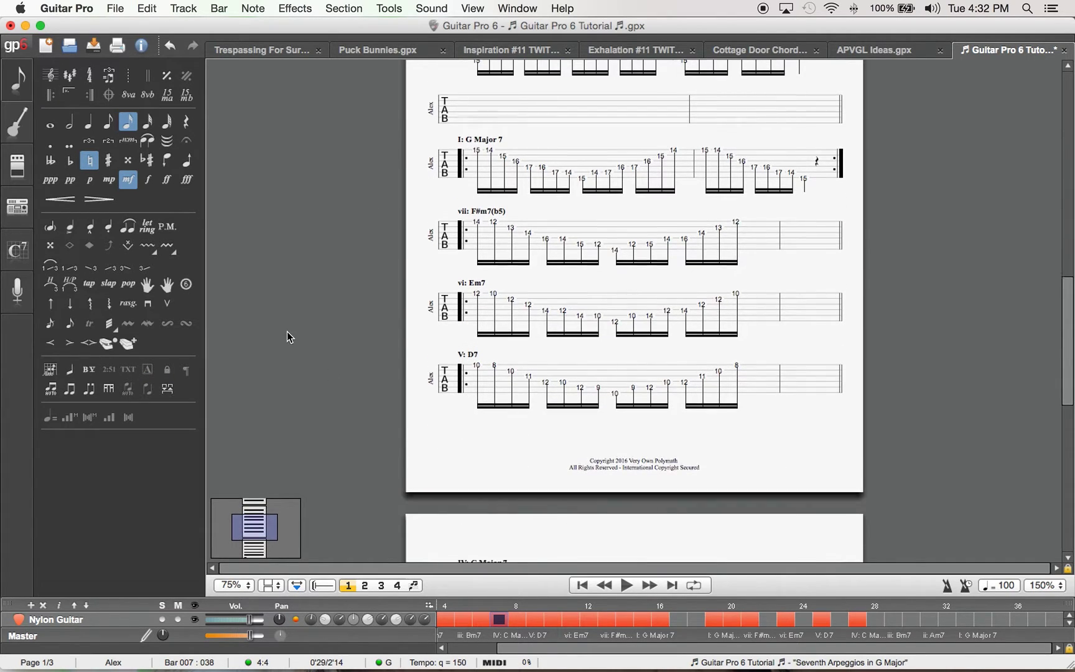
pyautogui.scroll(-5, 288, 336)
pyautogui.click(705, 439)
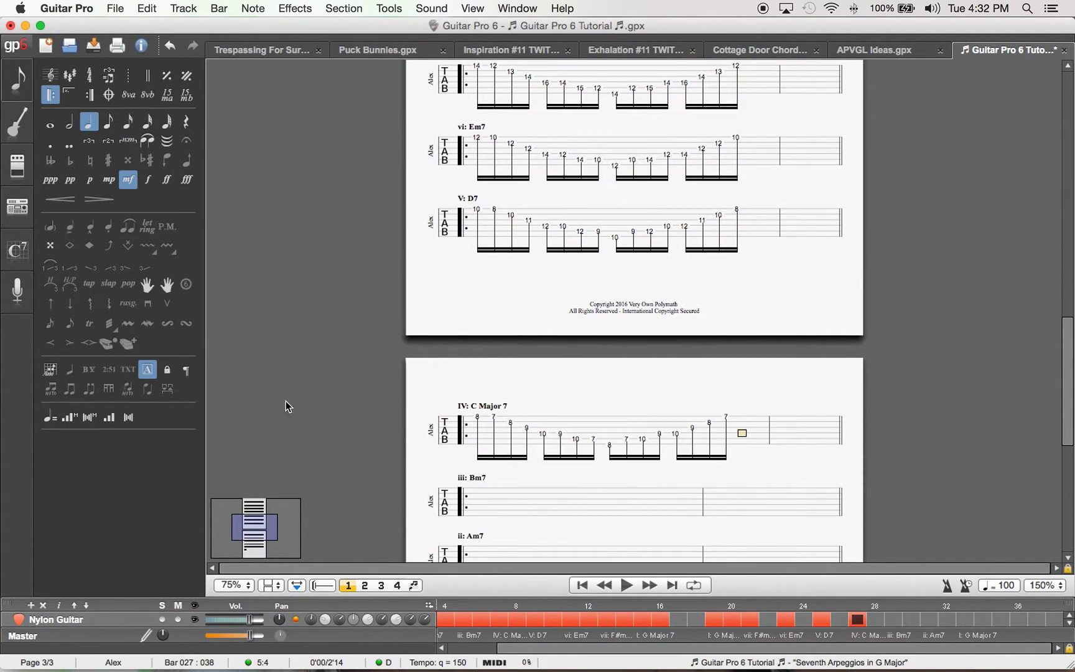
# - Copy the descending eight notes of the original iii: Bm7 line's first bar into the start of the empty iii: Bm7 section
pyautogui.scroll(15, 280, 405)
pyautogui.scroll(10, 280, 405)
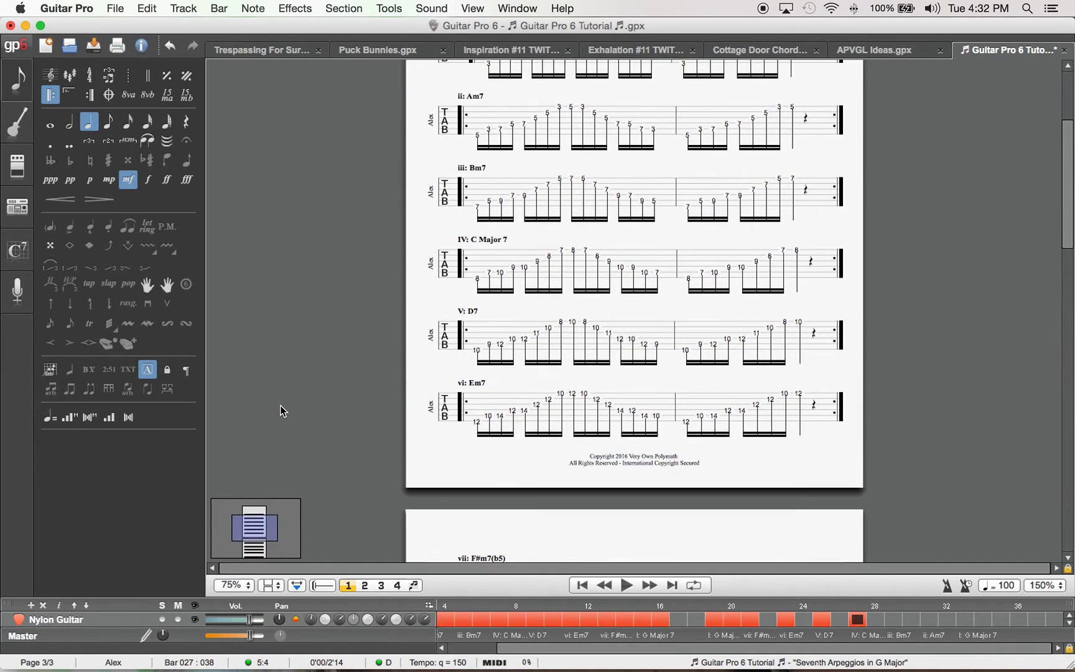
pyautogui.moveTo(575, 189); pyautogui.dragTo(652, 209)
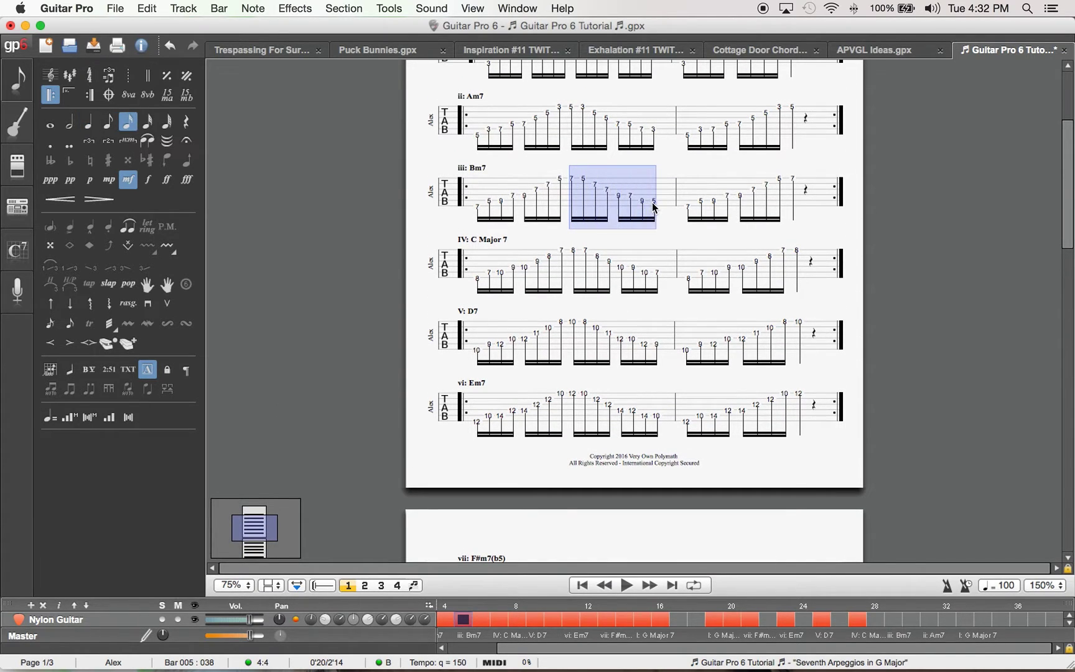
pyautogui.scroll(-8, 394, 199)
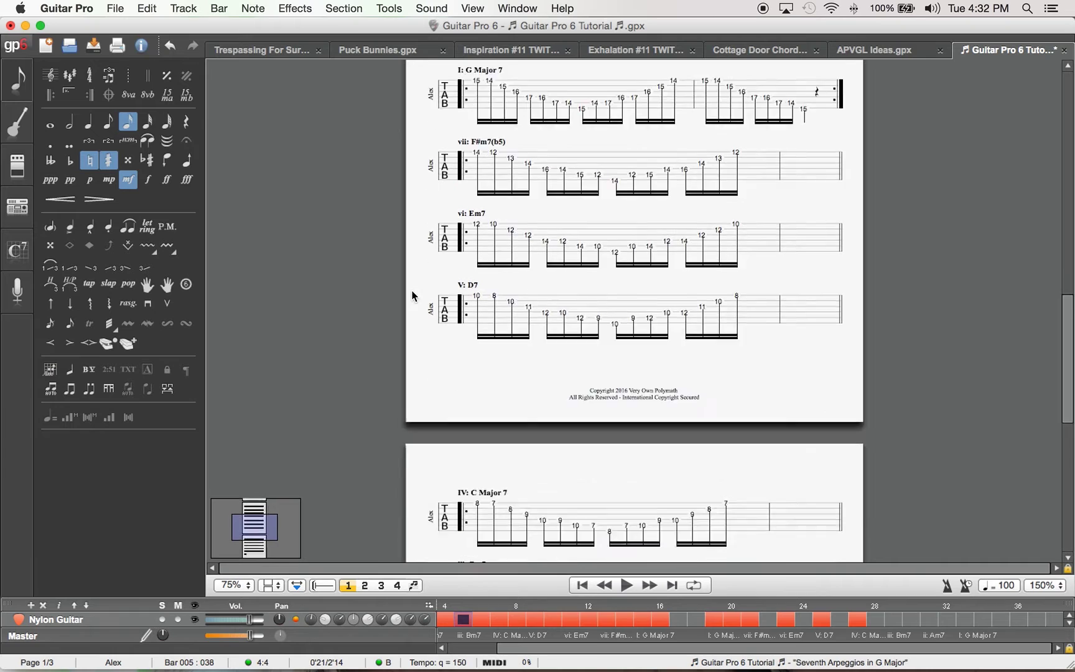
pyautogui.click(501, 411)
pyautogui.hotkey('ctrl', 'v')
# - Append the original iii: Bm7 line's ascending first eight notes after the descending notes in the new iii: Bm7 bar
pyautogui.scroll(20, 501, 412)
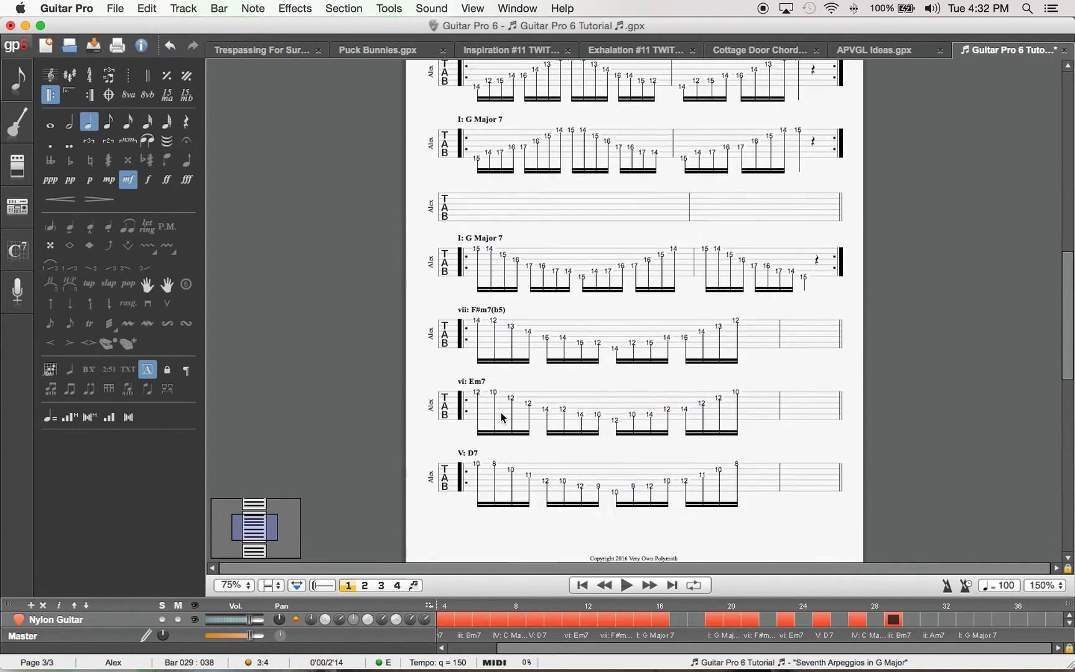
pyautogui.scroll(10, 501, 412)
pyautogui.click(477, 182)
pyautogui.moveTo(477, 185); pyautogui.dragTo(559, 185)
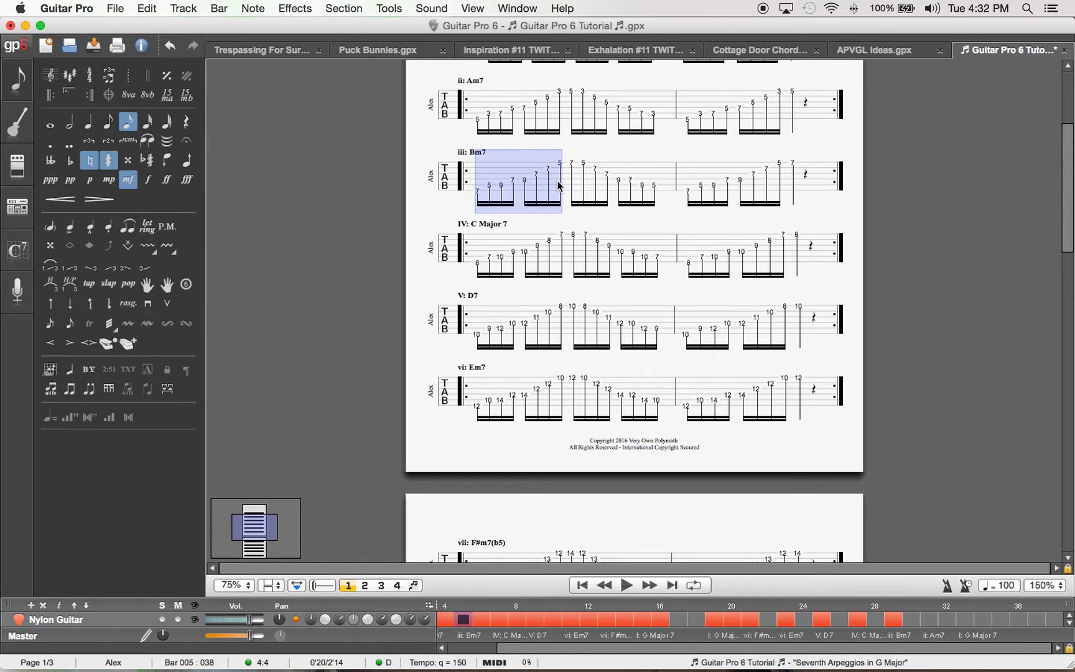
pyautogui.scroll(-15, 367, 161)
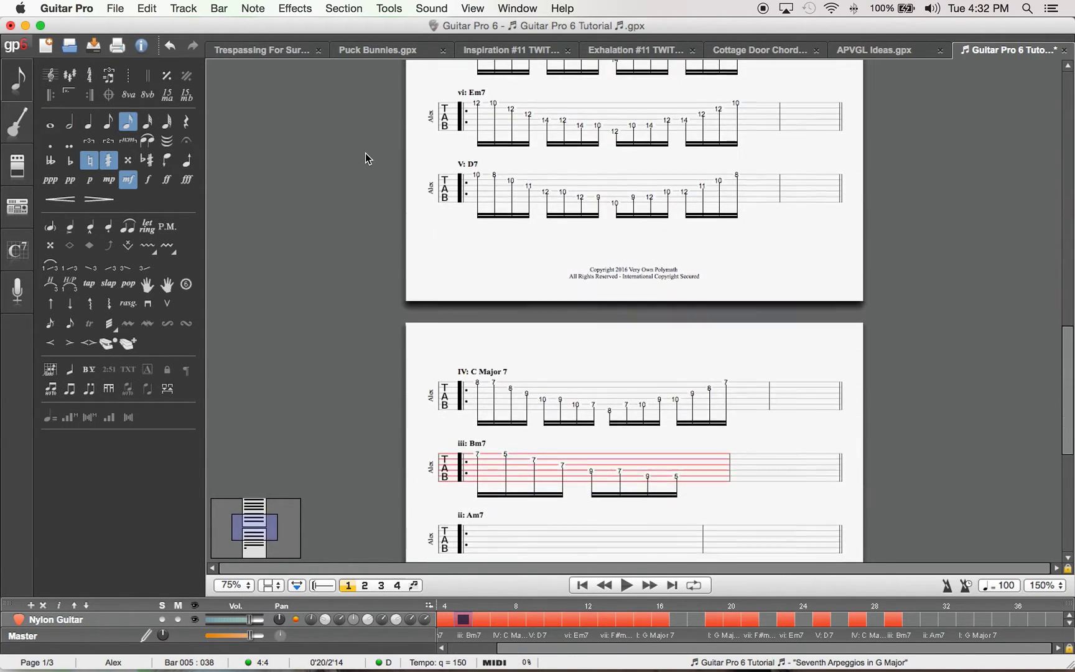
pyautogui.click(693, 447)
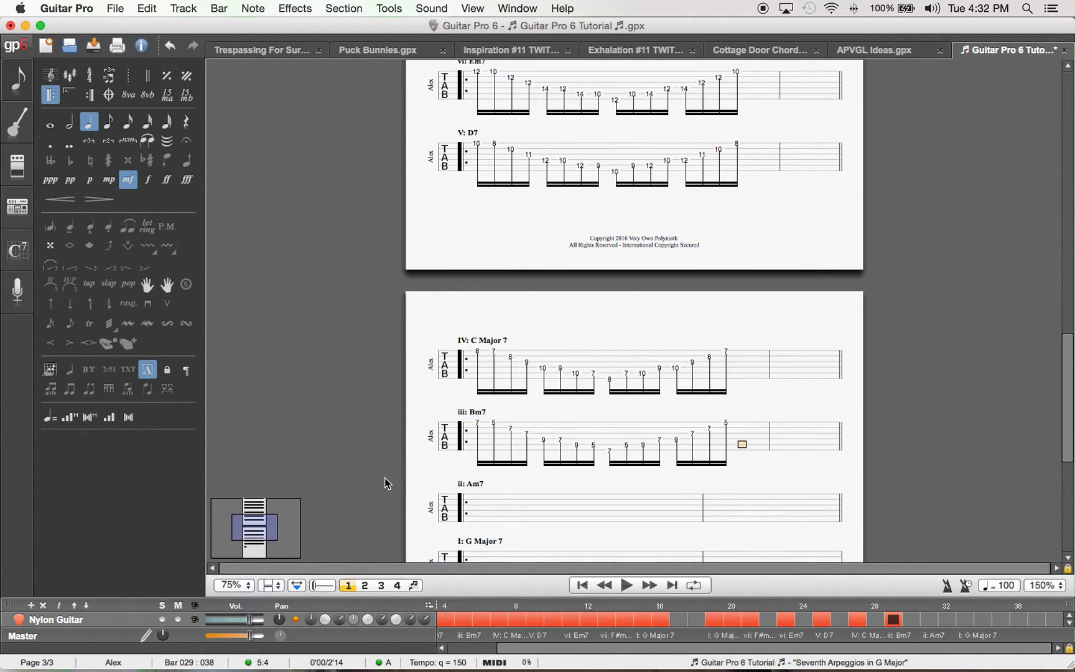
# - Copy the descending eight notes of the original ii: Am7 line's first bar into the start of the empty ii: Am7 section
pyautogui.scroll(-10, 384, 478)
pyautogui.scroll(4, 386, 483)
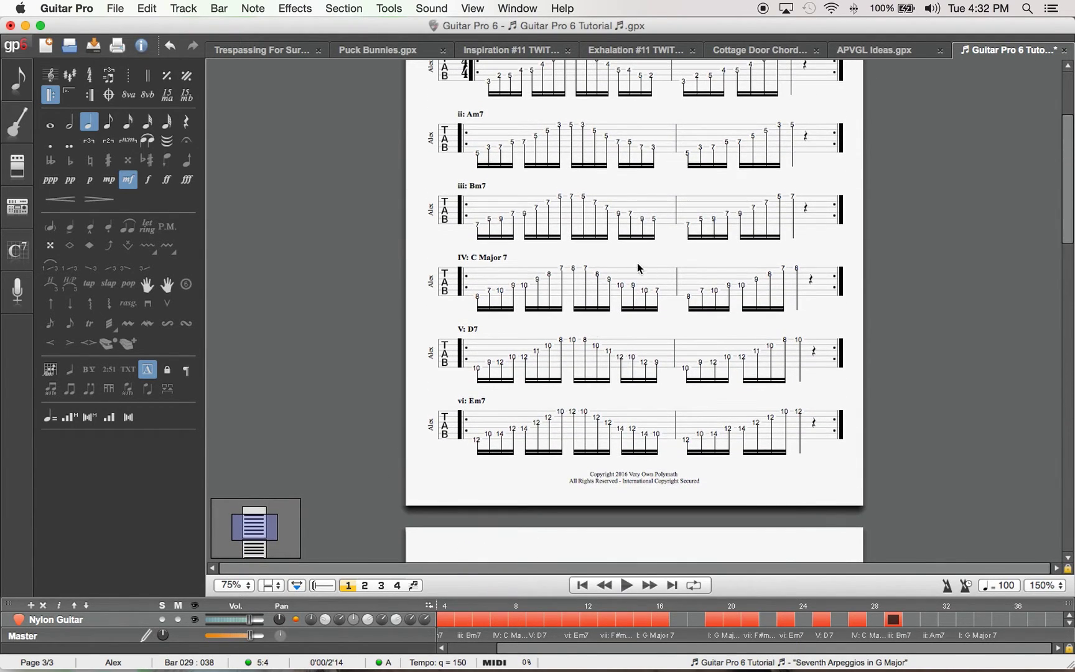
pyautogui.moveTo(576, 143); pyautogui.dragTo(652, 147)
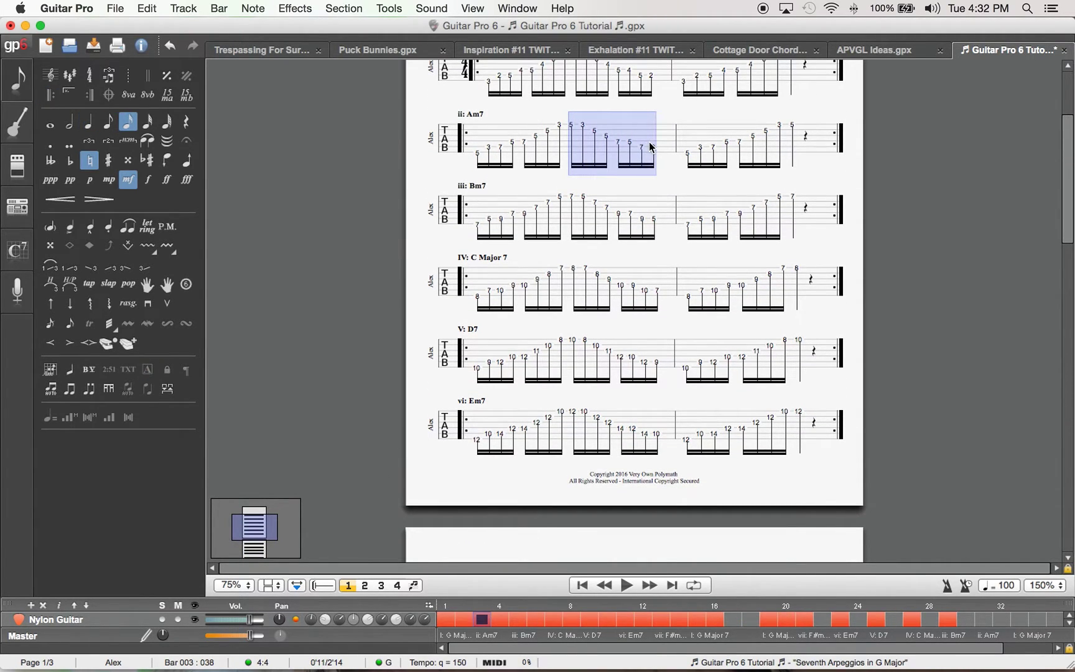
pyautogui.scroll(-5, 390, 137)
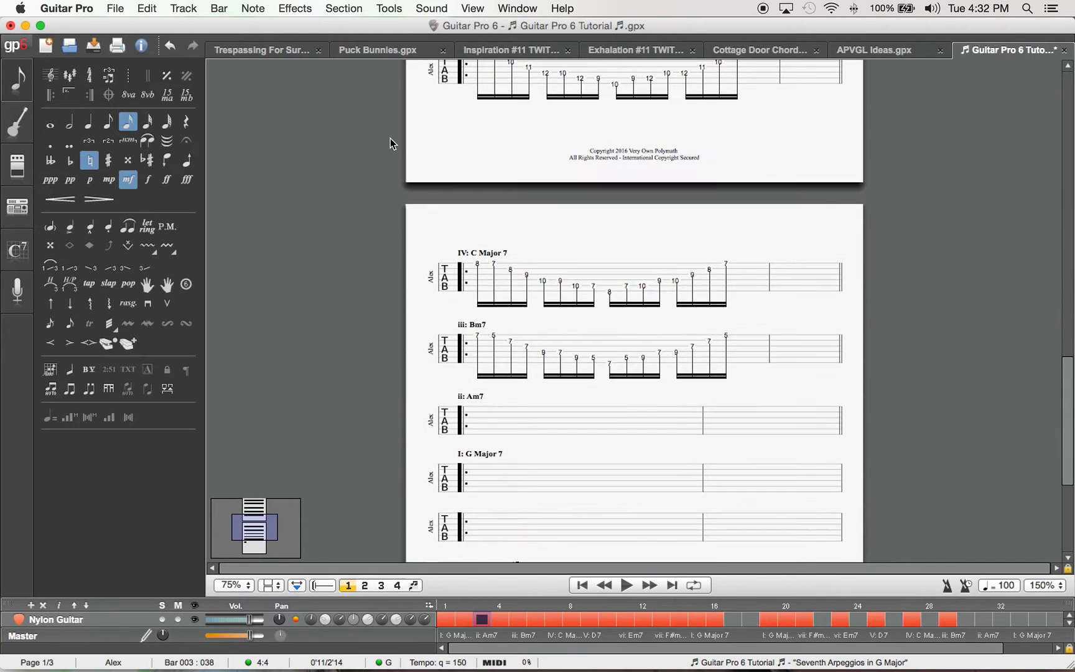
pyautogui.click(487, 420)
pyautogui.press('super+v')
# - Append the original ii: Am7 line's ascending first eight notes after the descending notes in the new ii: Am7 bar
pyautogui.scroll(10, 347, 473)
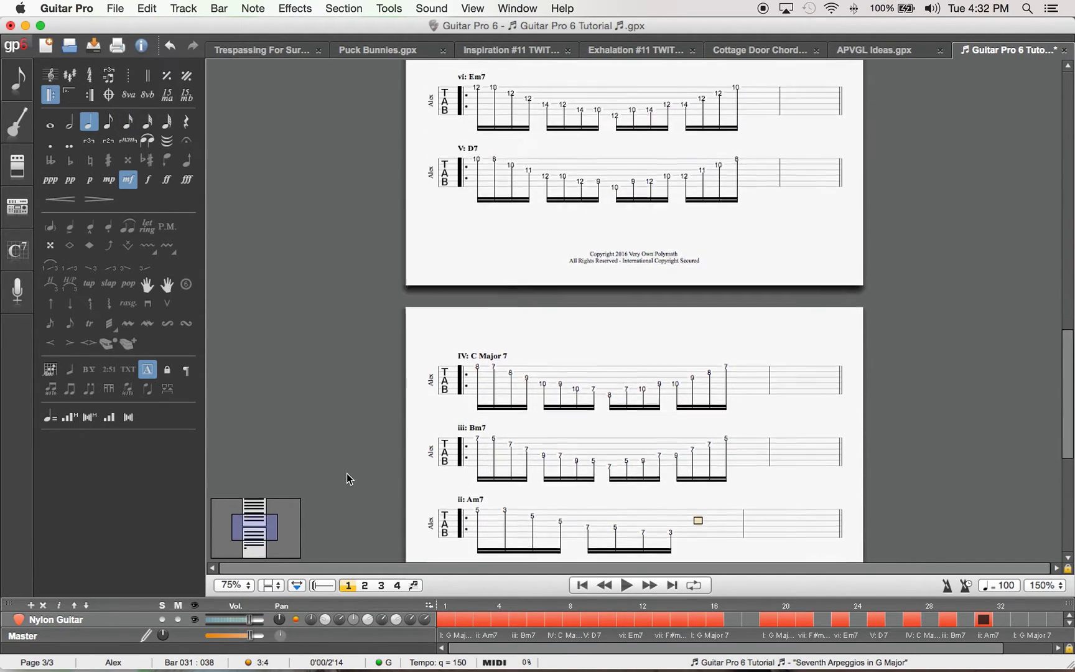
pyautogui.moveTo(479, 207); pyautogui.dragTo(562, 211)
pyautogui.press('super+c')
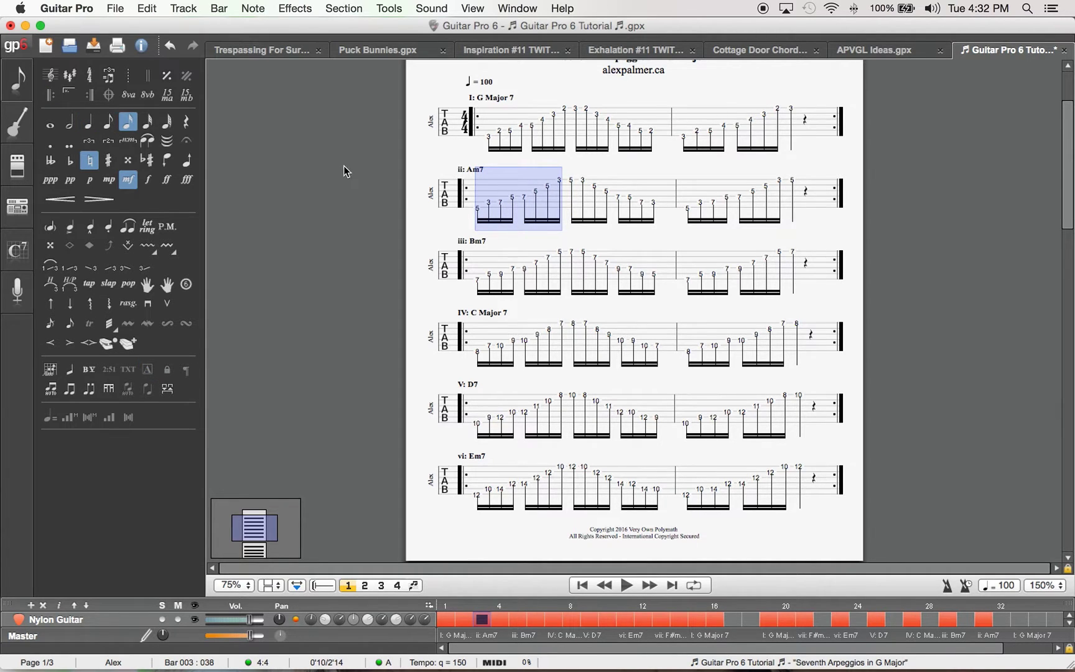
pyautogui.scroll(-15, 333, 162)
pyautogui.click(697, 258)
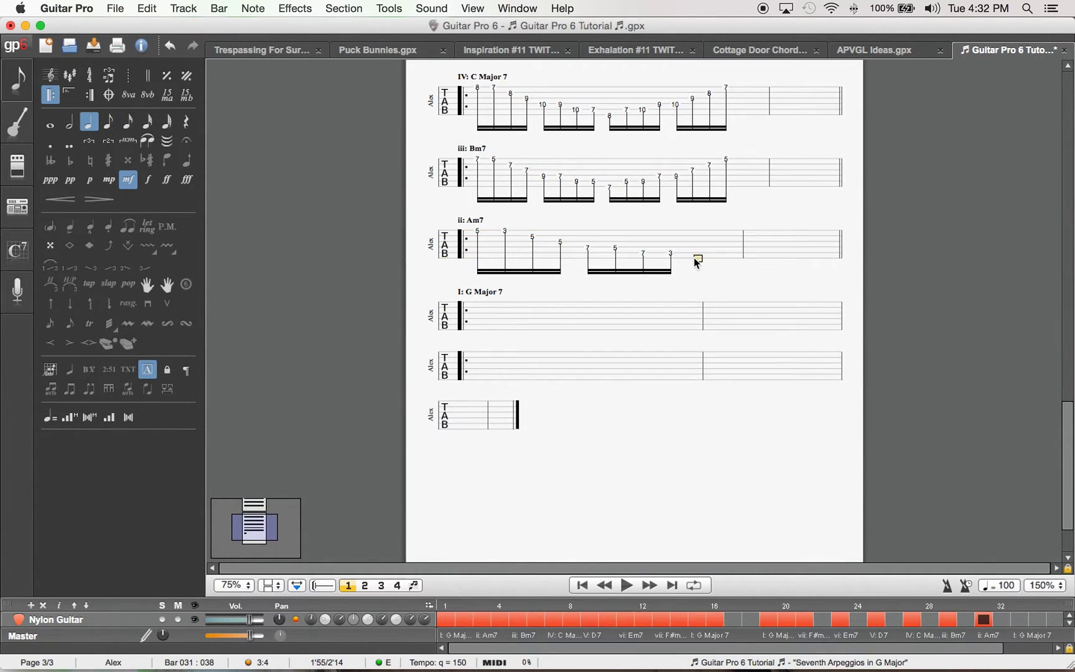
pyautogui.press('super+v')
# - Copy the descending eight notes of the opening I: G Major 7 line's first bar into the start of the empty final I: G Major 7 section
pyautogui.scroll(-15, 365, 373)
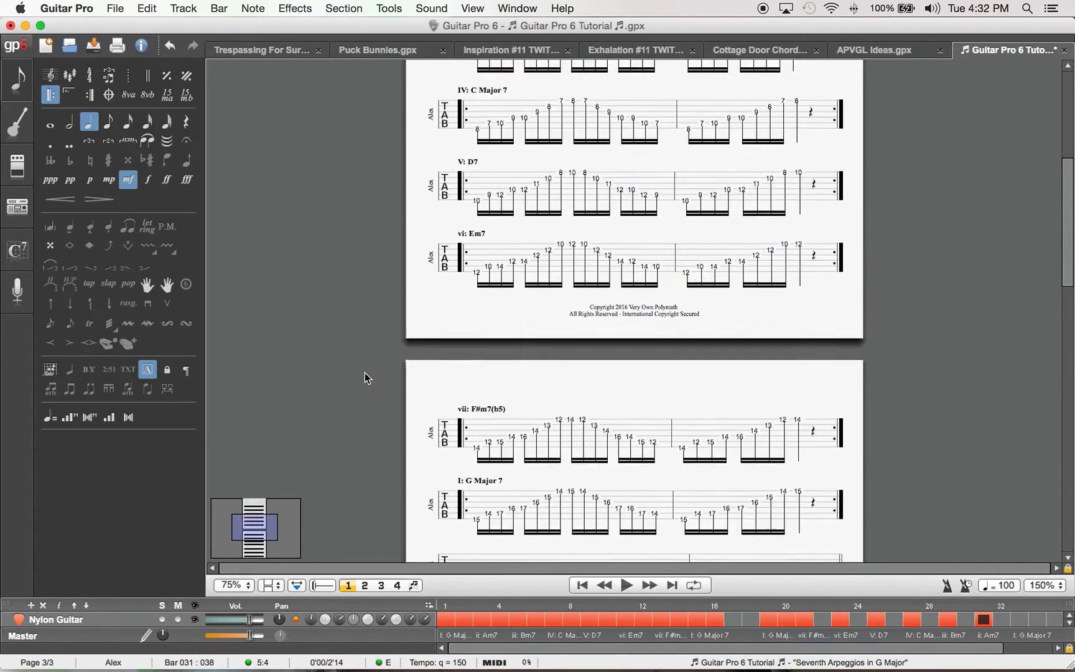
pyautogui.scroll(20, 366, 376)
pyautogui.moveTo(576, 228); pyautogui.dragTo(654, 252)
pyautogui.press('super+c')
pyautogui.scroll(-3, 336, 227)
pyautogui.scroll(-20, 336, 226)
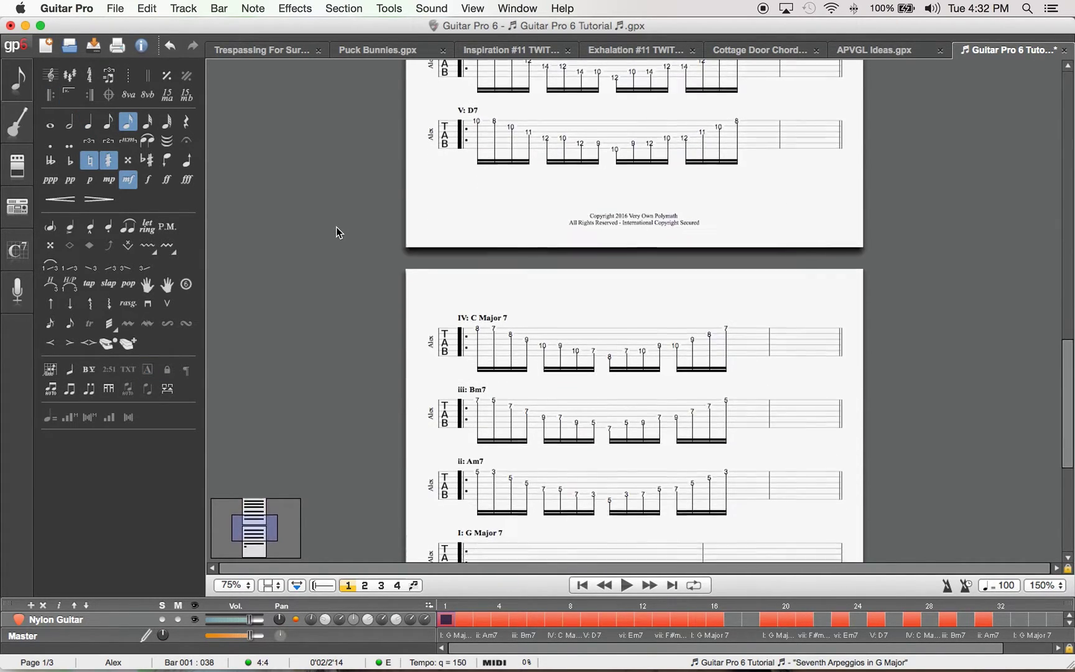
pyautogui.click(484, 382)
pyautogui.press('super+v')
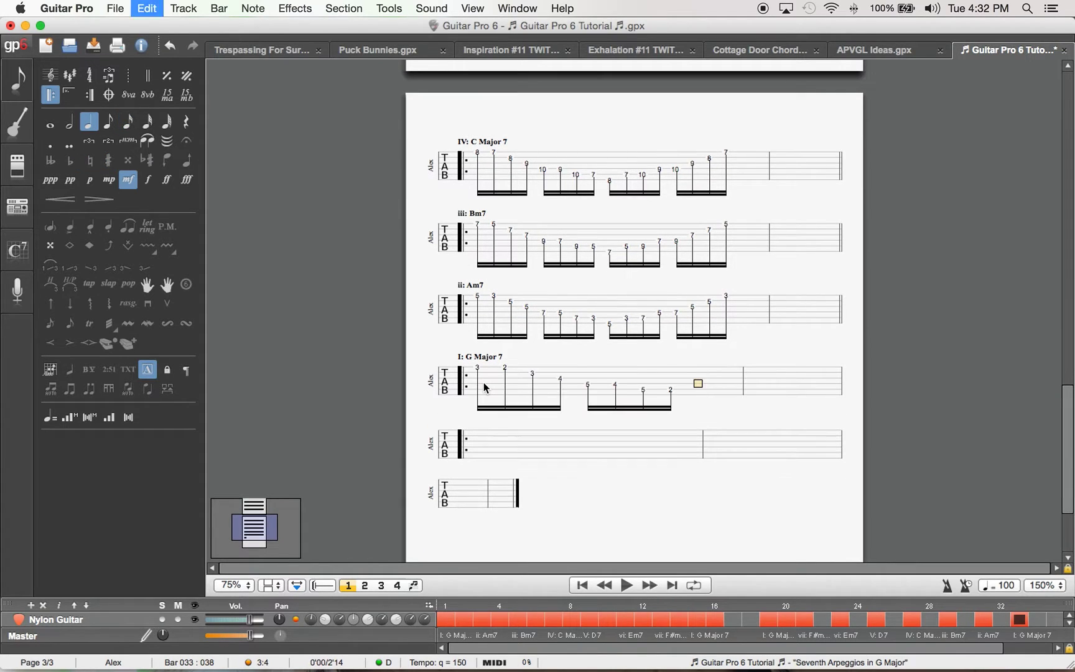
# - Append the opening I: G Major 7 line's ascending first eight notes after the descending notes in the final I: G Major 7 bar
pyautogui.scroll(20, 332, 421)
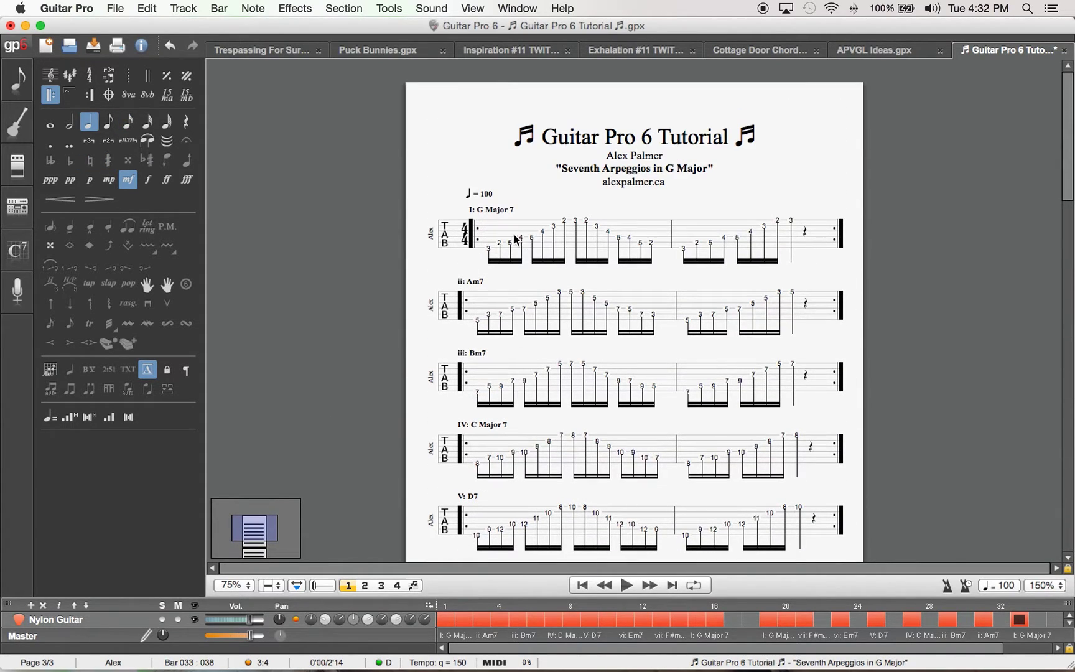
pyautogui.moveTo(489, 243); pyautogui.dragTo(571, 244)
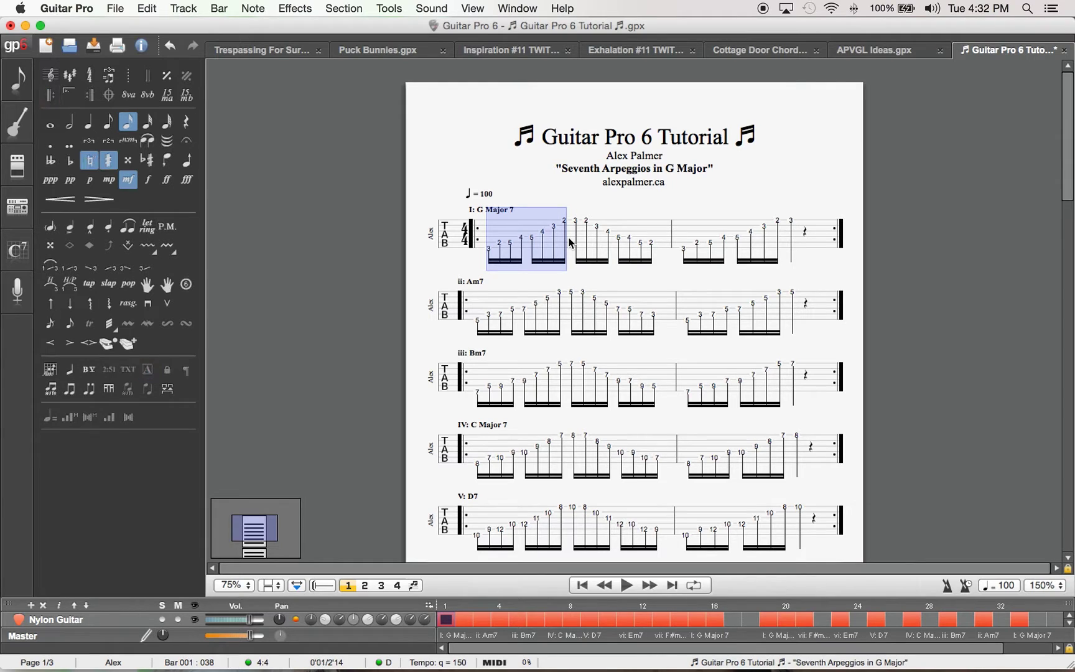
pyautogui.scroll(-15, 313, 233)
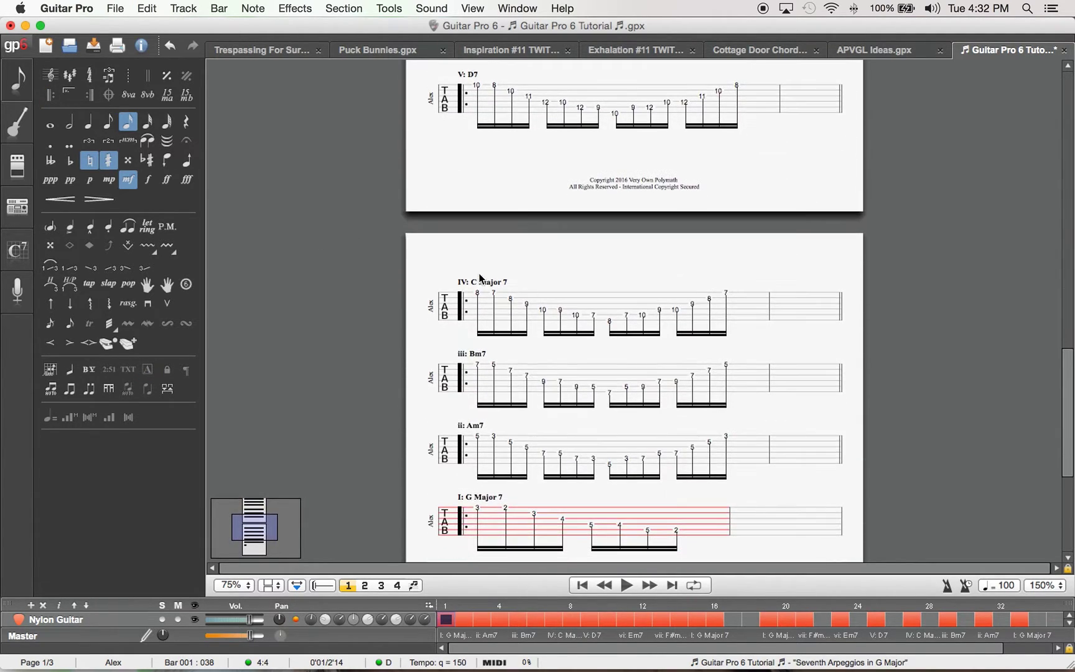
pyautogui.scroll(-3, 578, 319)
pyautogui.click(712, 425)
pyautogui.press('super+v')
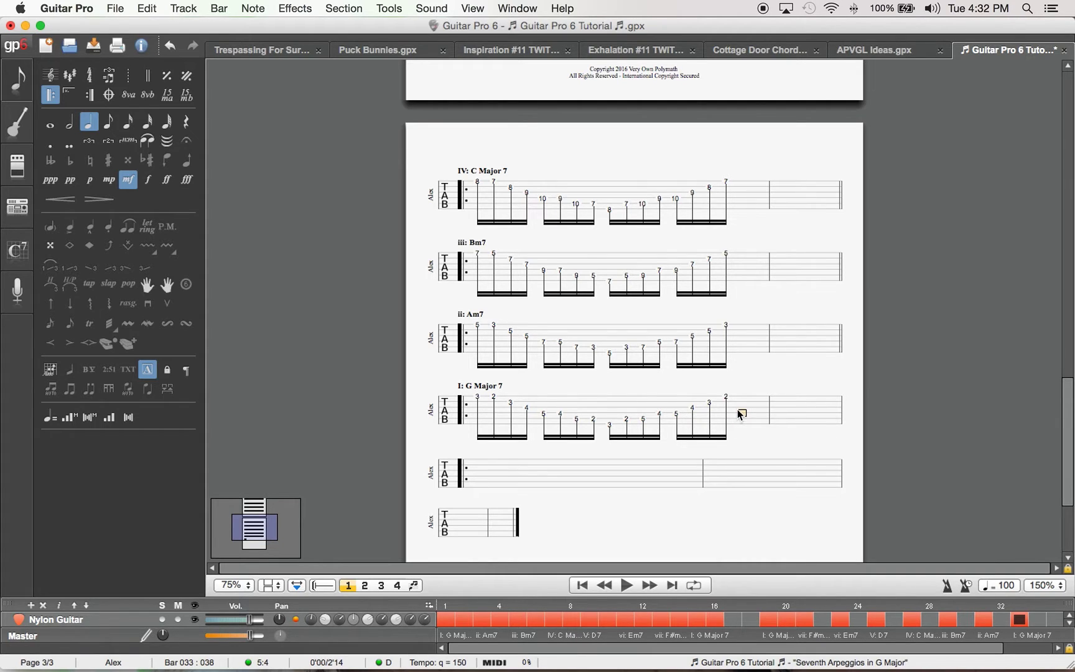
# - Delete the surplus empty bars on the two systems below the final I: G Major 7 line
pyautogui.press('Left')
pyautogui.moveTo(480, 471); pyautogui.dragTo(495, 524)
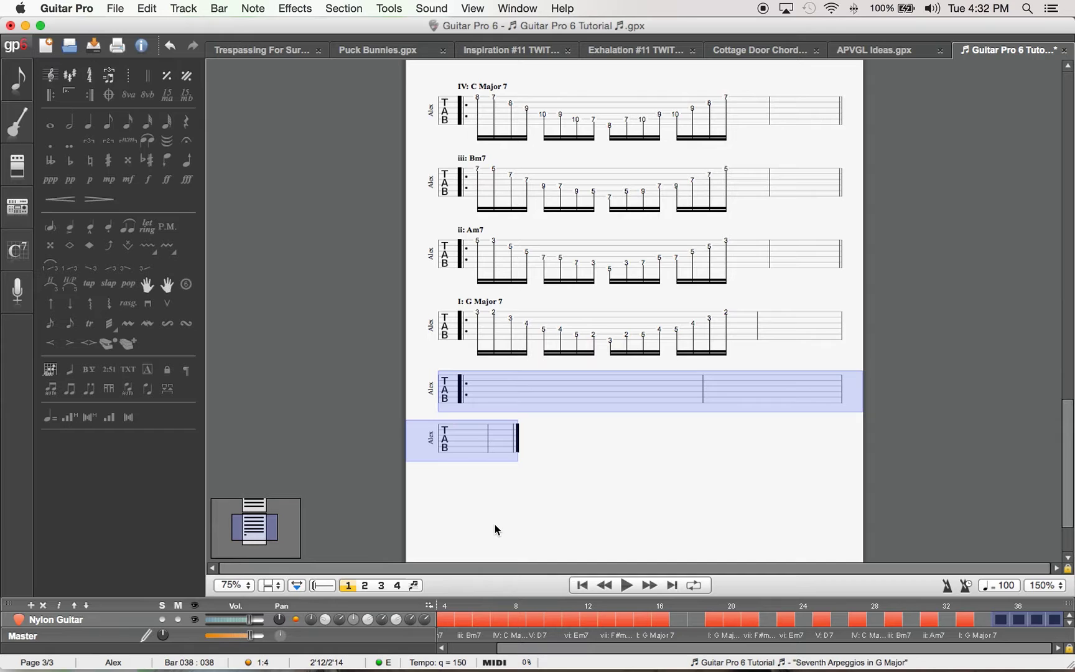
pyautogui.press('super+BackSpace')
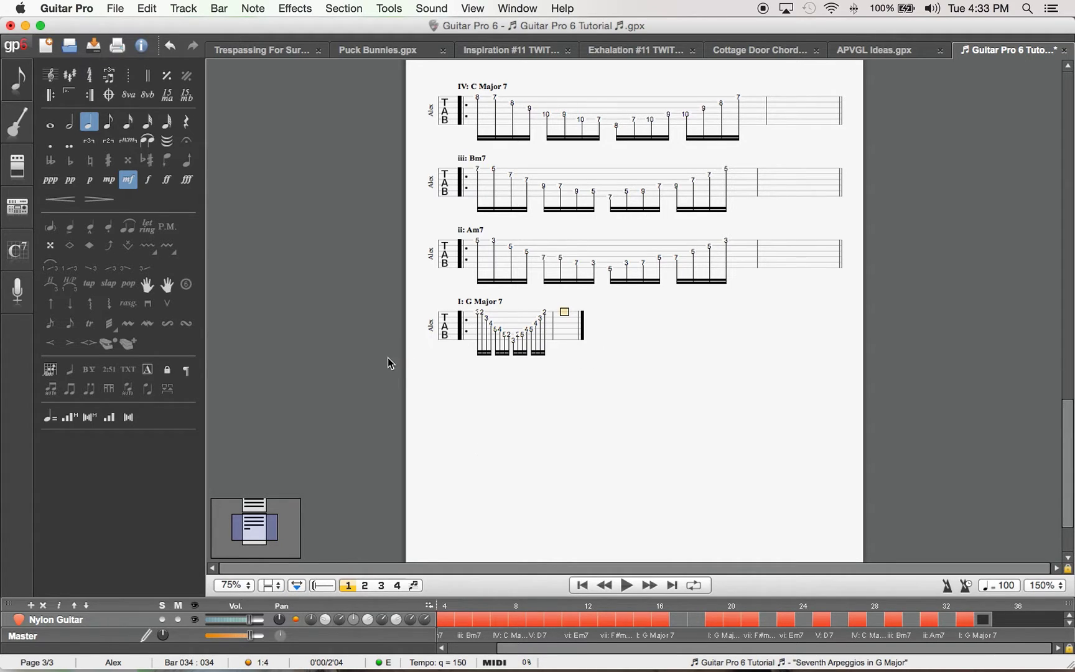
# - Stretch the final I: G Major 7 system's last bar so the line fills the full page width
pyautogui.click(299, 587)
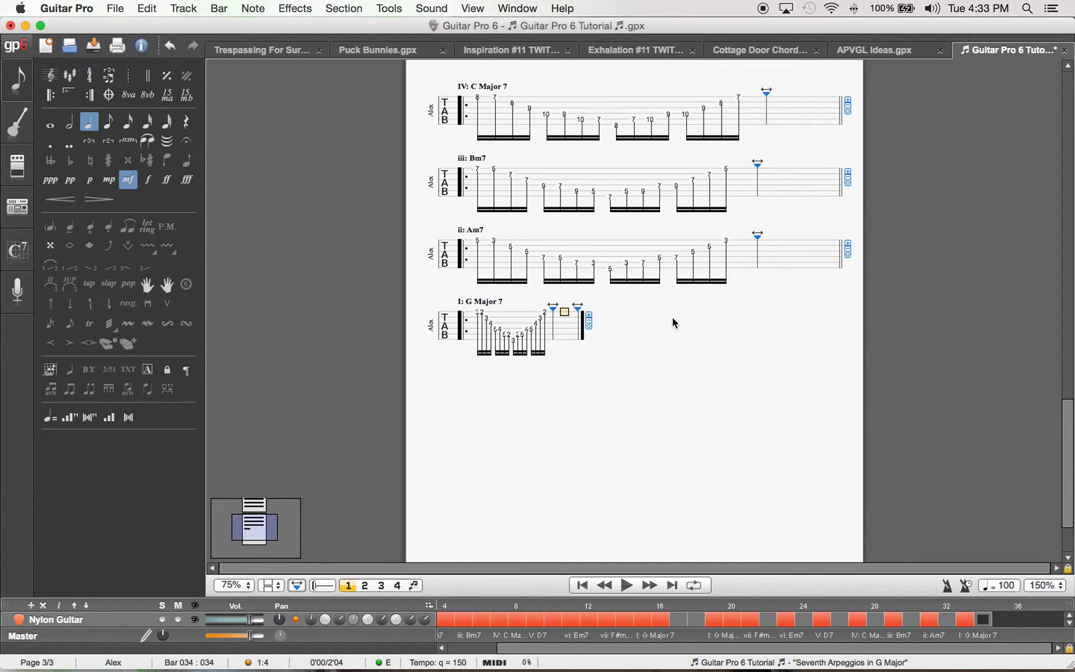
pyautogui.moveTo(580, 317); pyautogui.dragTo(959, 316)
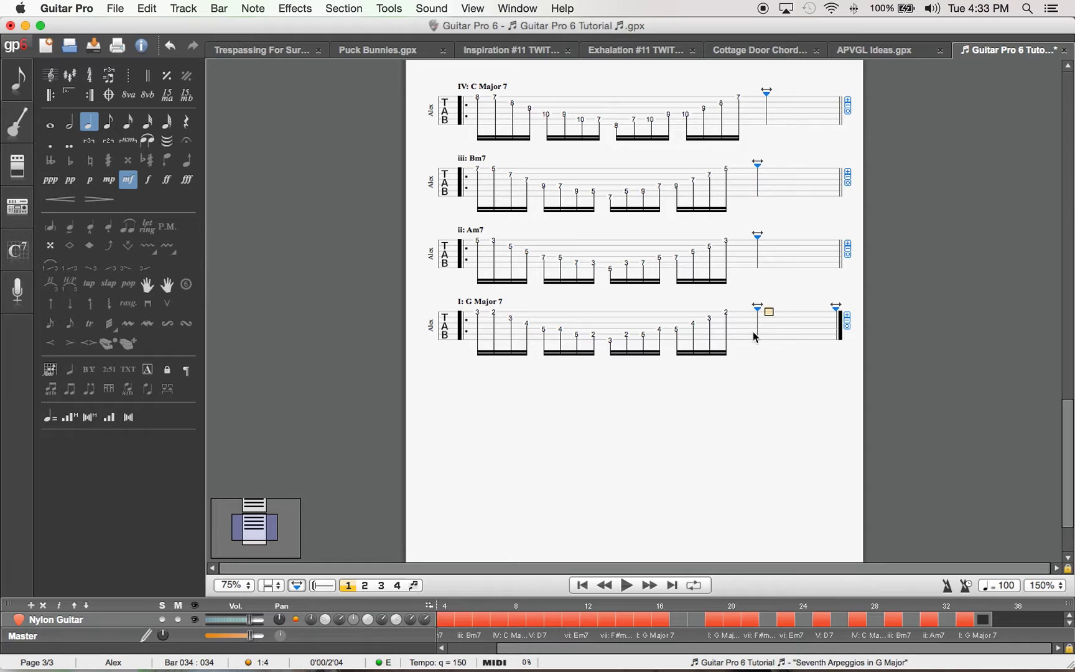
pyautogui.click(297, 588)
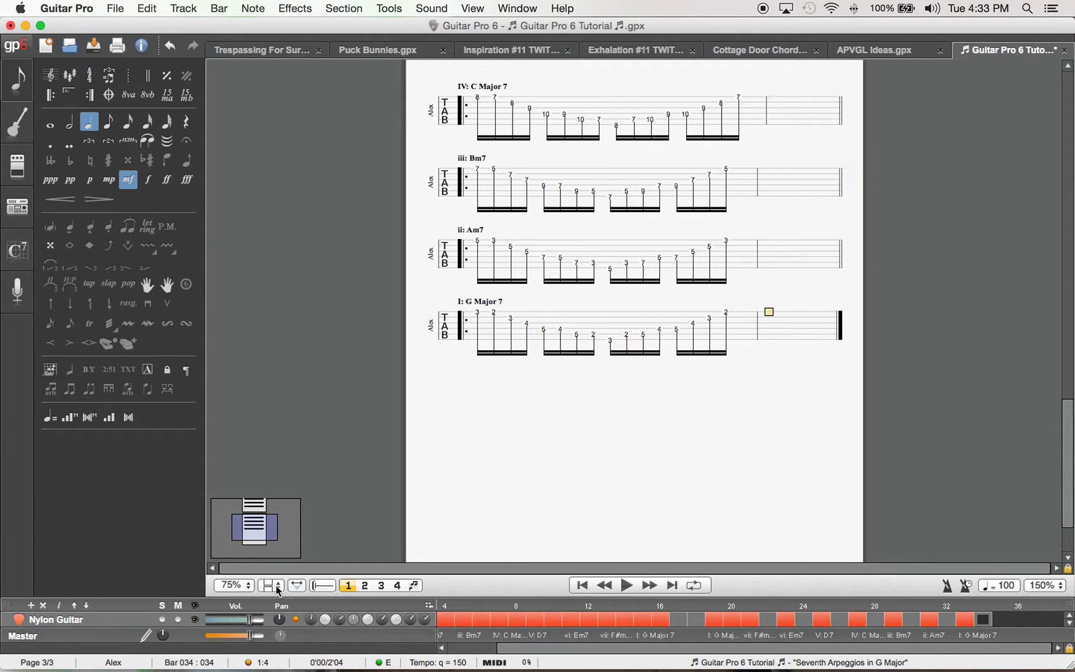
# - At 100% zoom, copy the first nine notes of the final I: G Major 7 bar into the empty bar after it
pyautogui.click(243, 588)
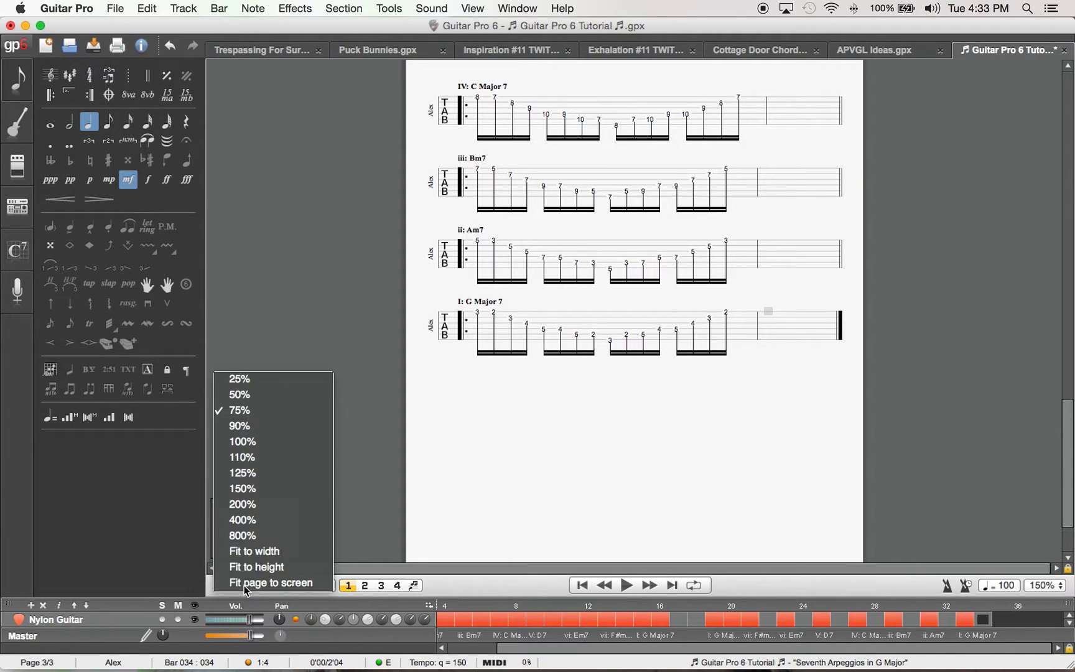
pyautogui.click(263, 440)
pyautogui.moveTo(421, 328); pyautogui.dragTo(620, 365)
pyautogui.click(497, 346)
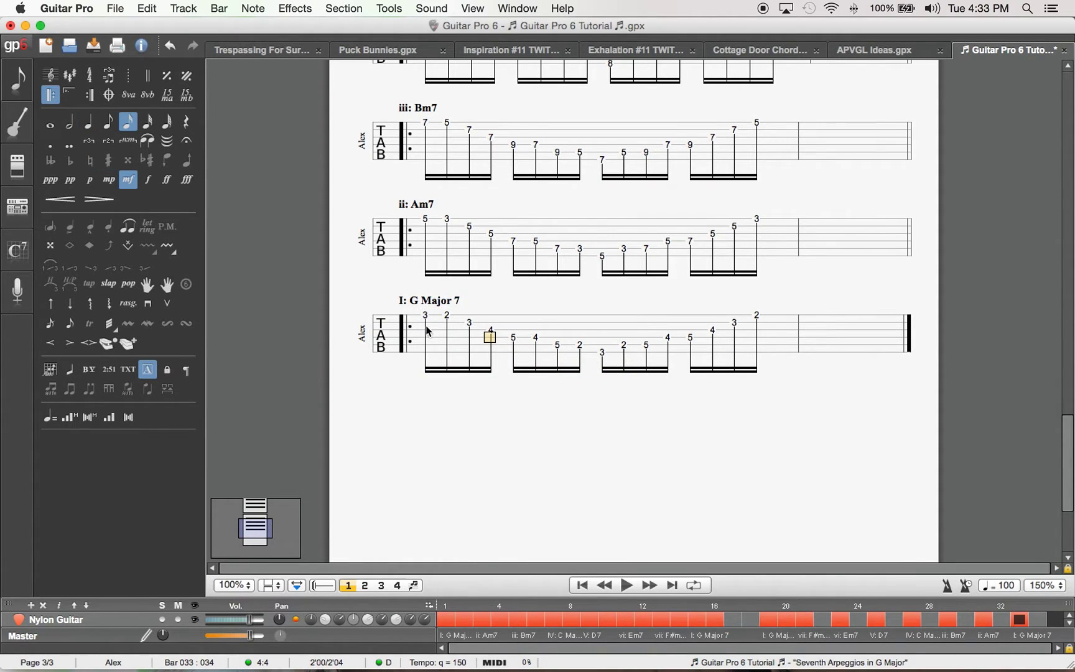
pyautogui.moveTo(429, 332); pyautogui.dragTo(605, 361)
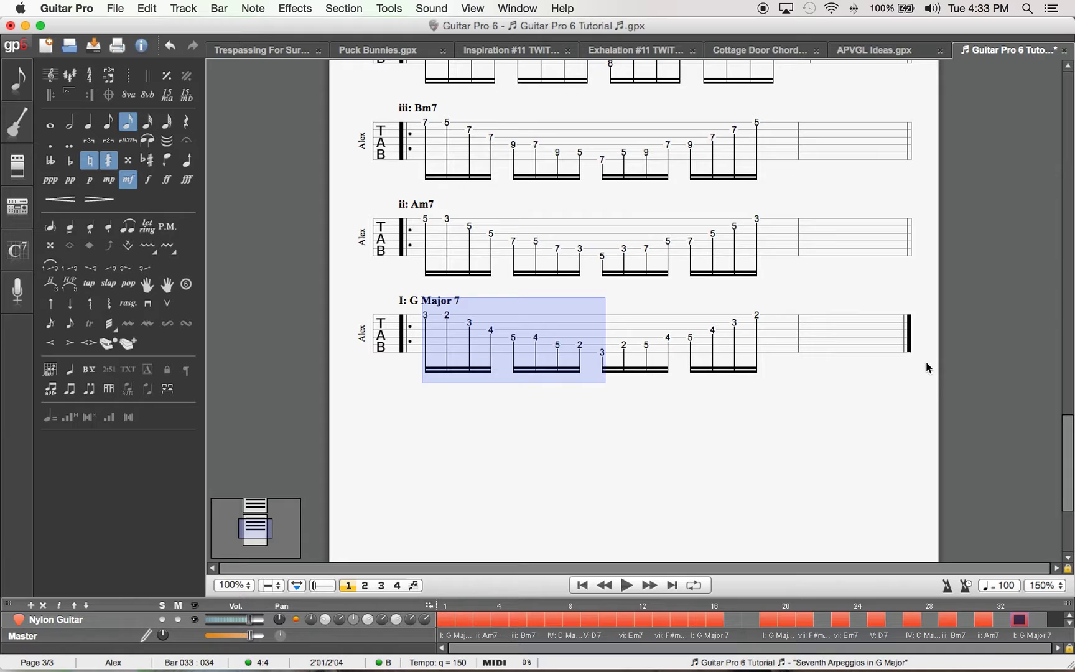
pyautogui.click(820, 349)
pyautogui.hotkey('ctrl', 'v')
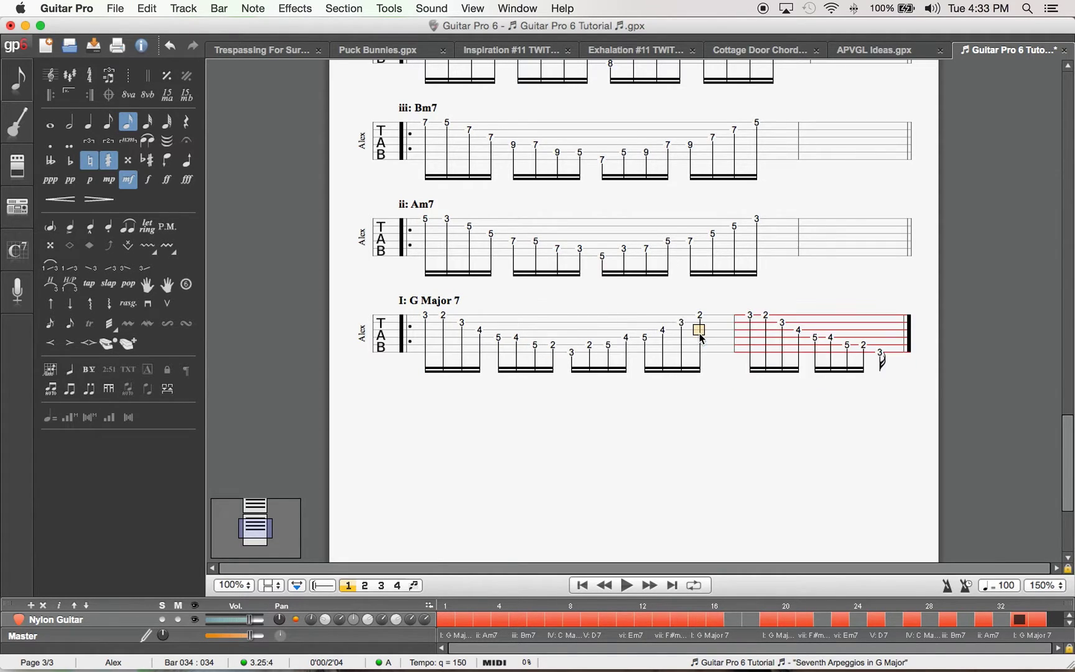
# - Make the last bar's closing fret 3 note a quarter note followed by a quarter rest, and end the bar with a repeat close
pyautogui.click(878, 346)
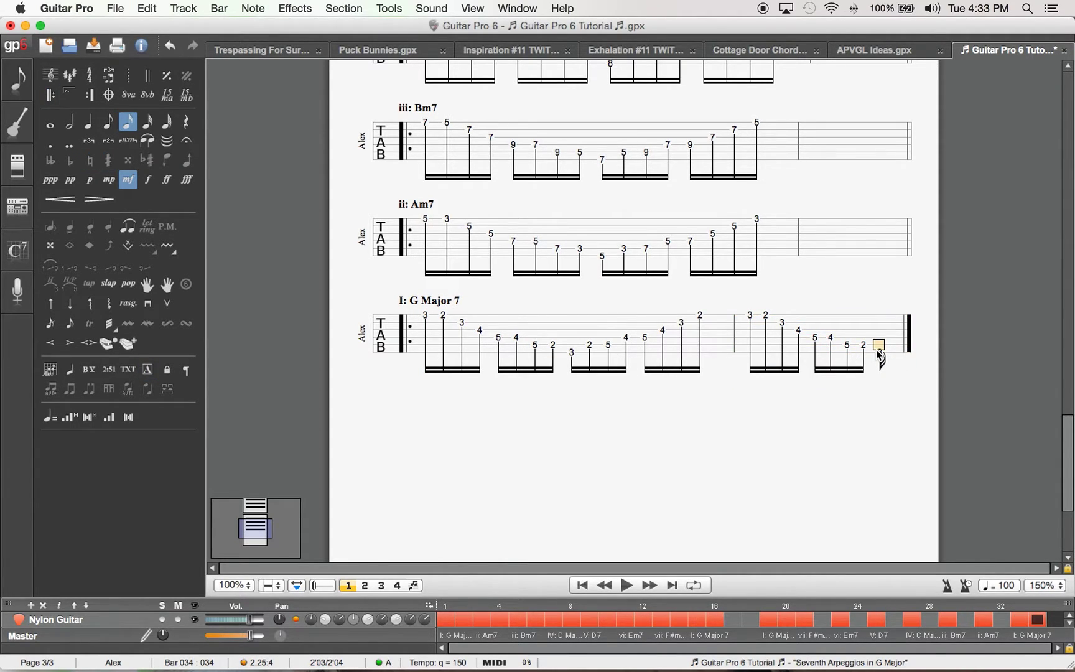
pyautogui.press('-')
pyautogui.press('-')
pyautogui.write('3')
pyautogui.press('Right')
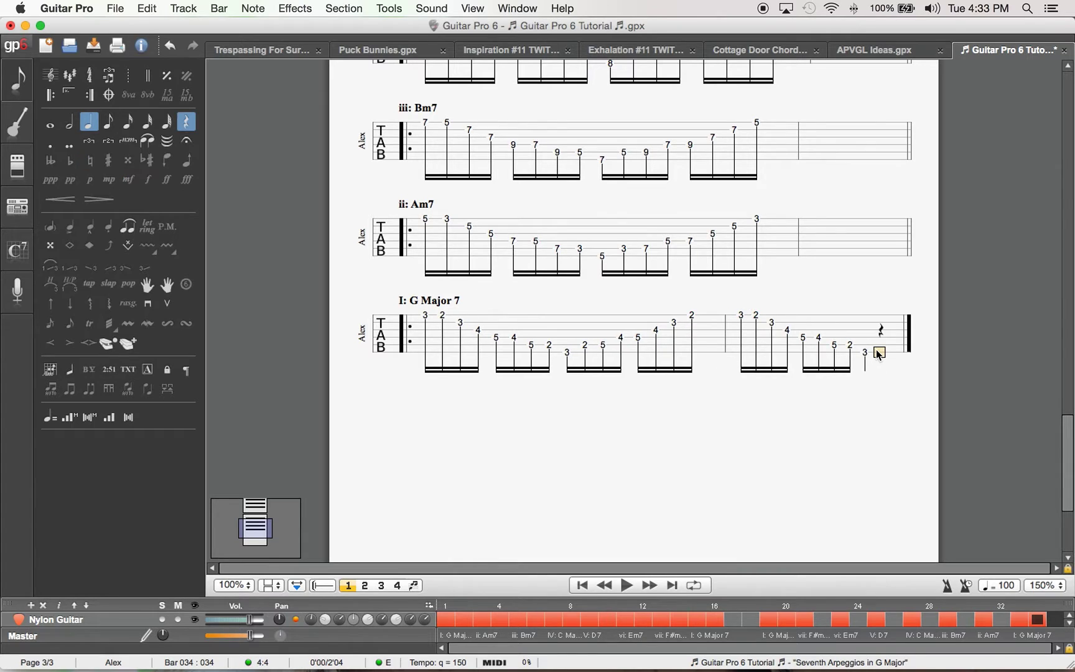
pyautogui.hotkey('ctrl', 'r')
pyautogui.press('Return')
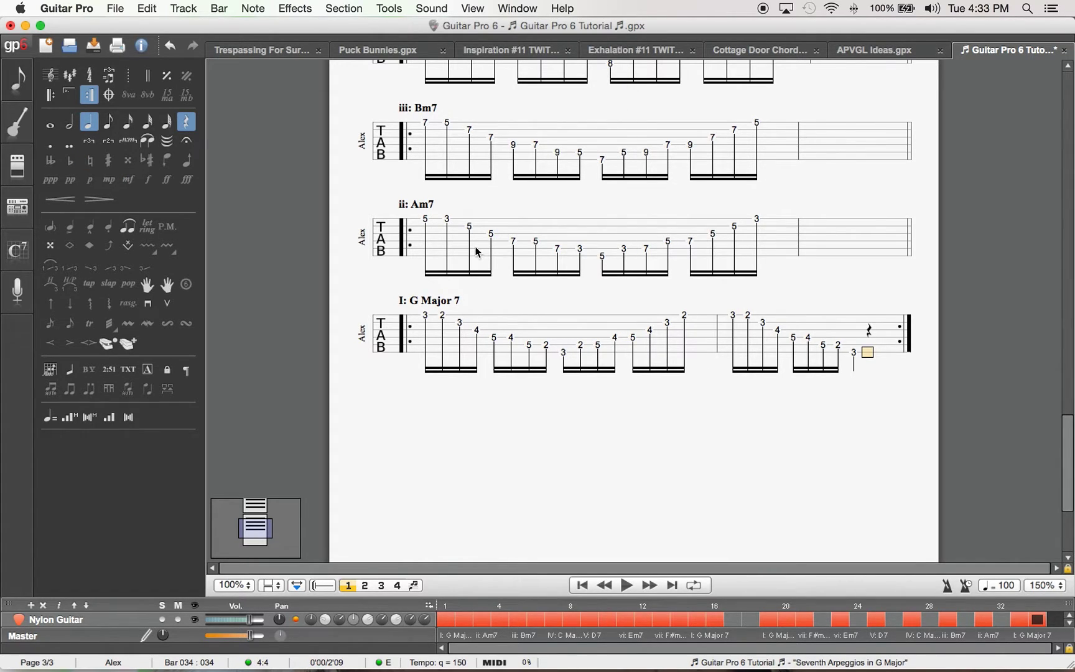
# - Copy the first nine notes of the new ii: Am7 bar into the empty bar after it
pyautogui.moveTo(426, 234); pyautogui.dragTo(603, 260)
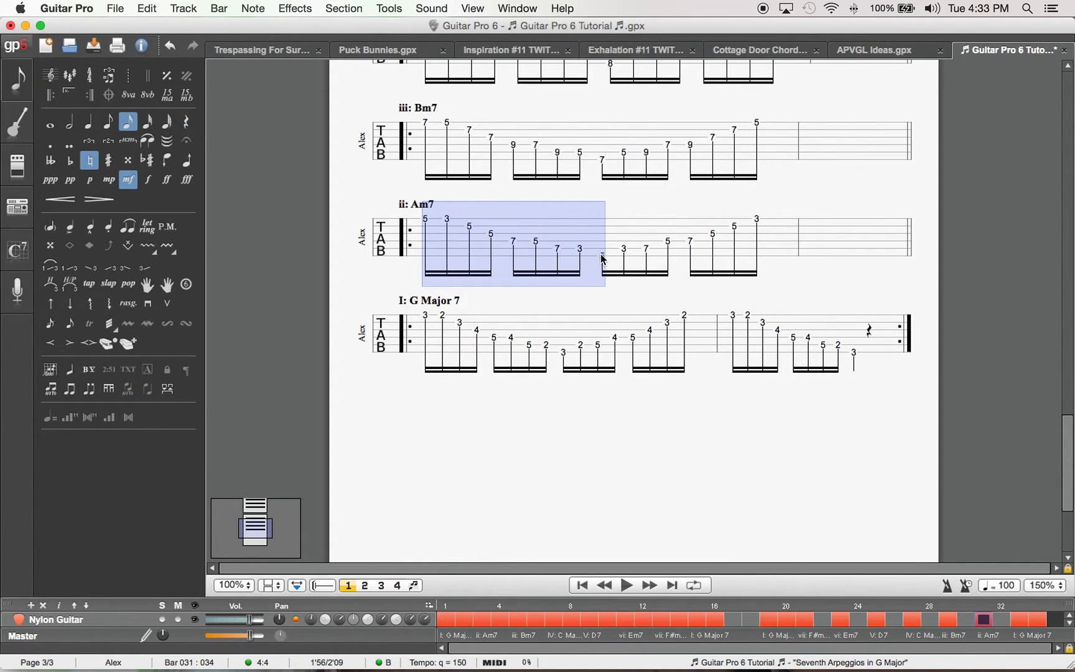
pyautogui.click(814, 241)
pyautogui.press('super+v')
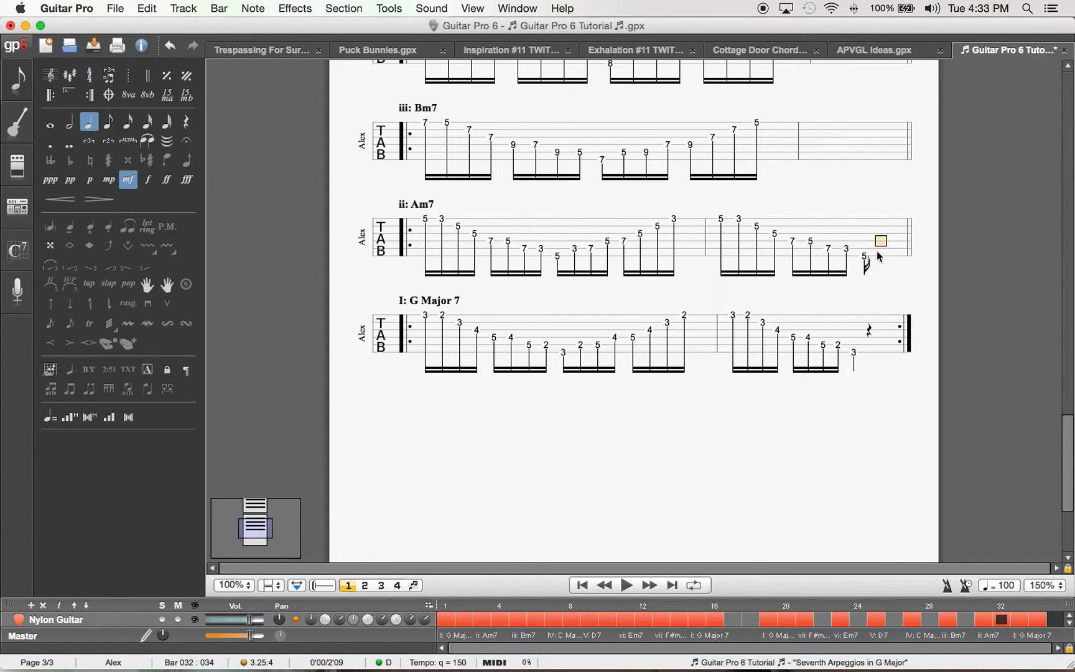
# - Finish the second ii: Am7 bar with a quarter-note fret 5, a quarter rest and a repeat close played 2 times
pyautogui.write('5')
pyautogui.press('-')
pyautogui.press('-')
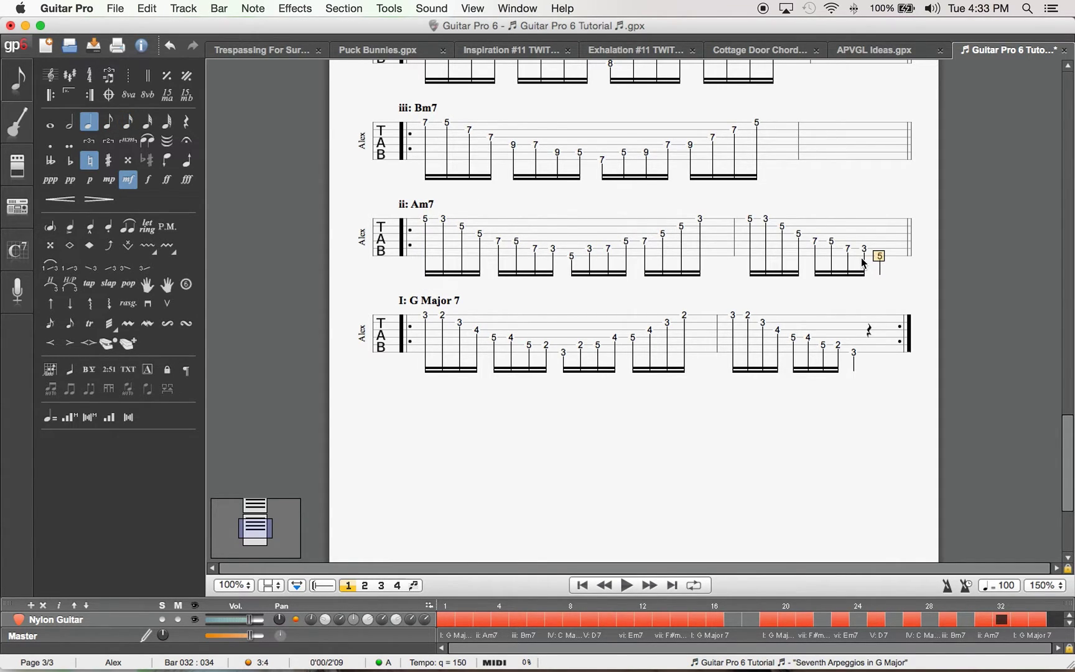
pyautogui.press('Right')
pyautogui.press('super+alt+r')
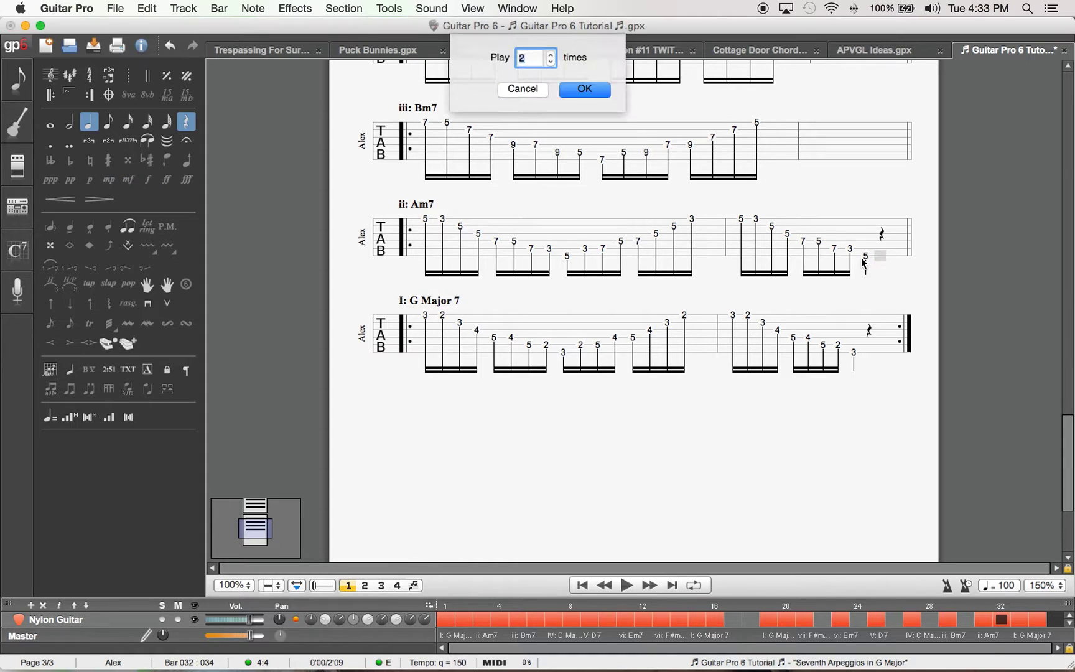
pyautogui.press('Return')
# - Copy the first nine notes of the descending iii: Bm7 bar into the empty bar after it
pyautogui.scroll(3, 864, 263)
pyautogui.scroll(1, 864, 263)
pyautogui.moveTo(425, 296); pyautogui.dragTo(605, 333)
pyautogui.press('super+c')
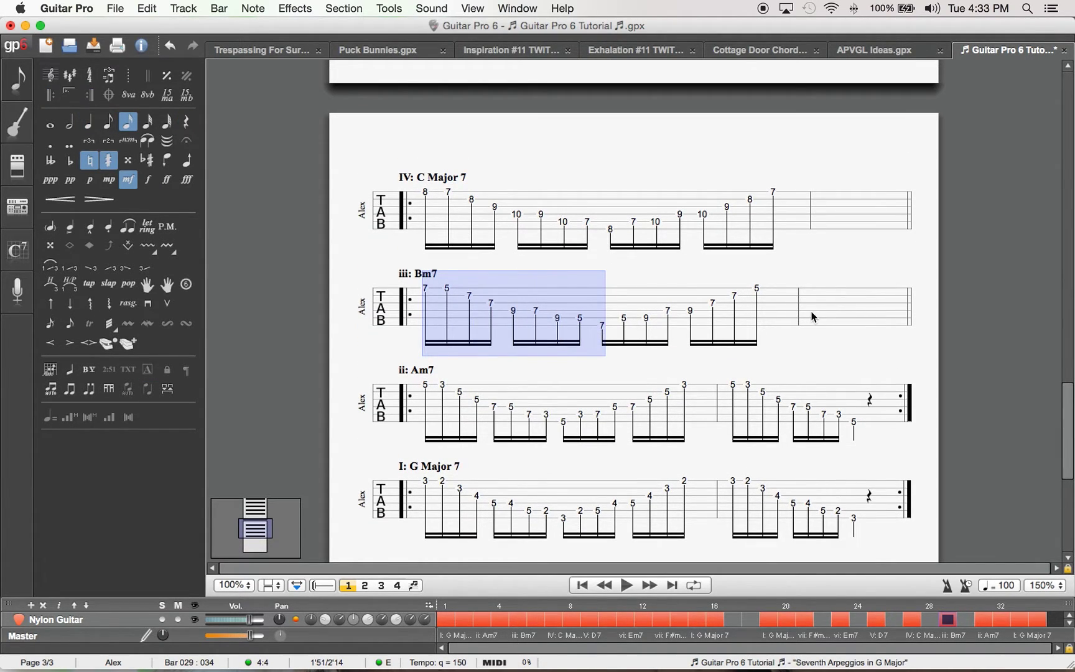
pyautogui.click(814, 318)
pyautogui.press('super+v')
# - Make the closing fret 7 note of the second iii: Bm7 bar a quarter note and add a repeat close played 2 times
pyautogui.press('-')
pyautogui.press('super+shift+r')
pyautogui.press('Return')
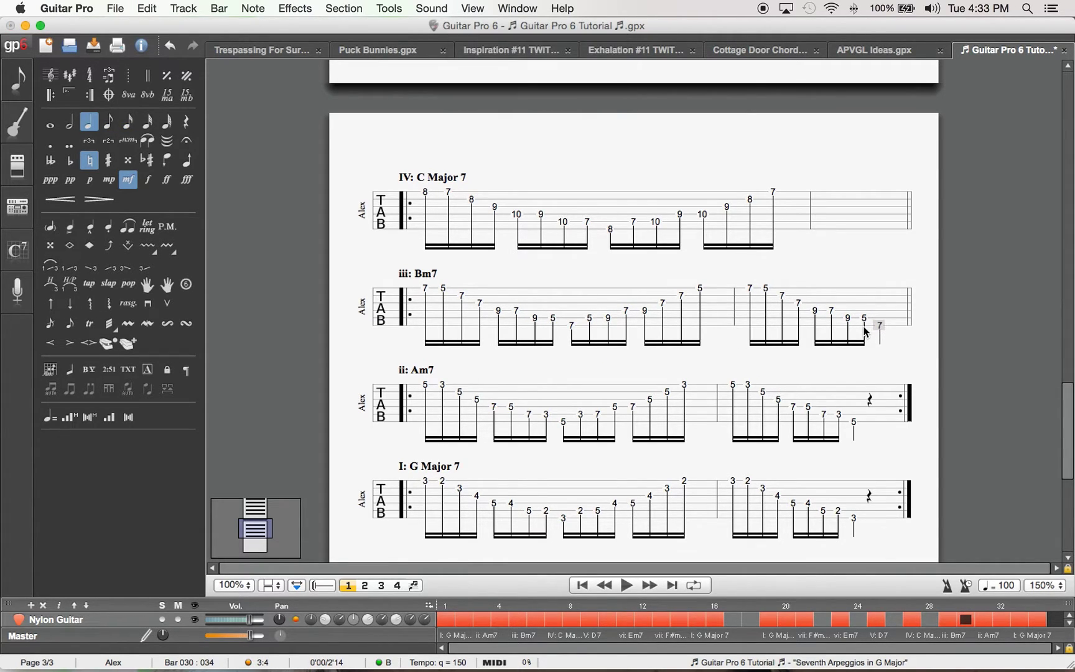
# - Copy the first nine notes of the descending IV: C Major 7 bar into its empty bar, ending with a quarter-note fret 8 and a quarter rest
pyautogui.scroll(3, 700, 345)
pyautogui.moveTo(426, 334); pyautogui.dragTo(611, 360)
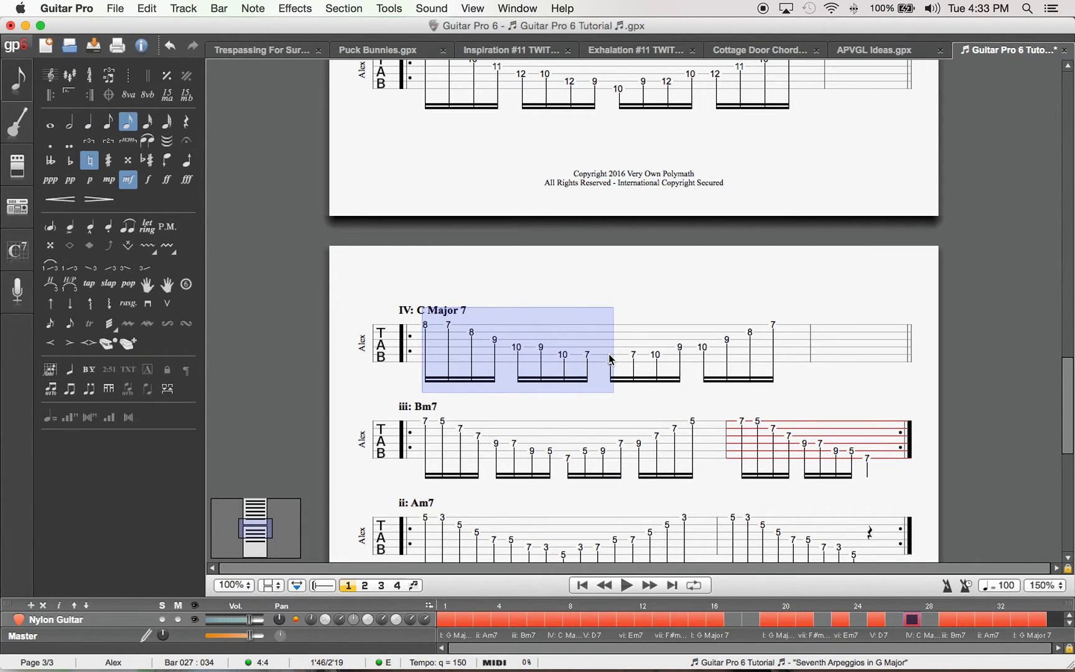
pyautogui.press('super+c')
pyautogui.click(819, 353)
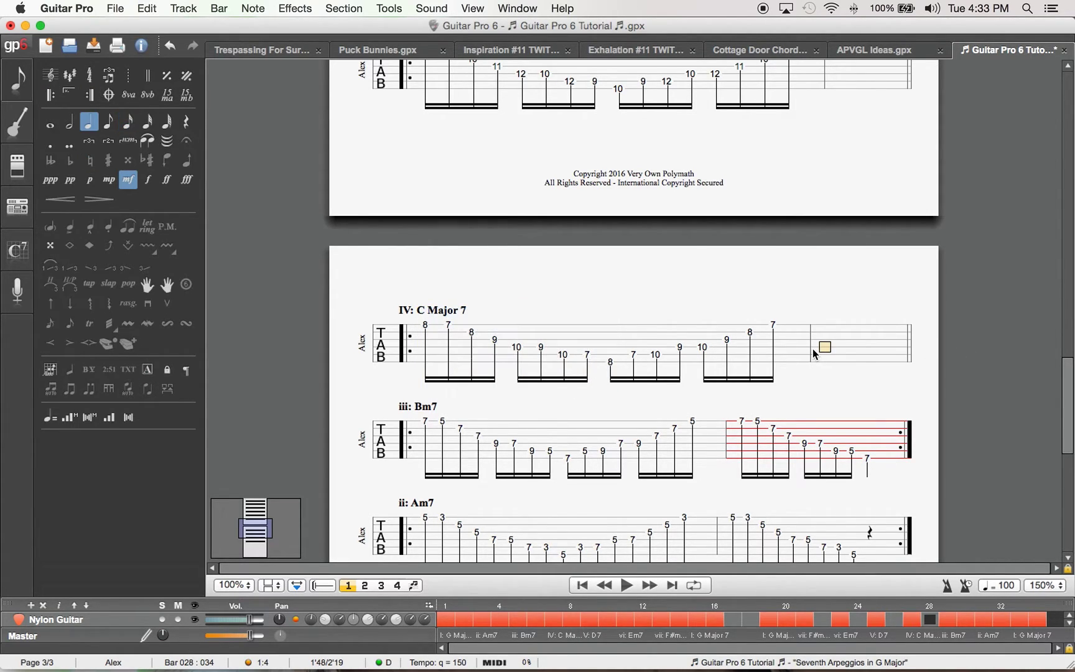
pyautogui.press('super+v')
pyautogui.click(870, 363)
pyautogui.press('r')
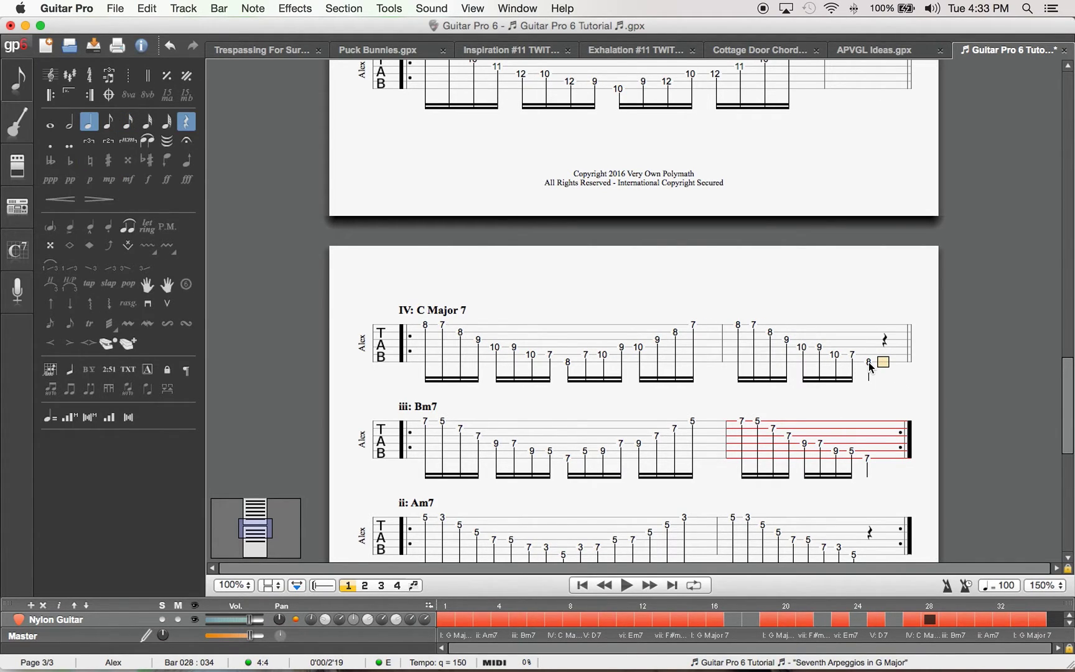
# - Add a quarter rest to the end of the second iii: Bm7 bar and a 2-times repeat close to the second IV: C Major 7 bar
pyautogui.click(891, 440)
pyautogui.press('r')
pyautogui.click(907, 346)
pyautogui.press('super+shift+r')
pyautogui.press('Return')
# - Copy the first nine notes of the descending V: D7 bar into the empty bar after it
pyautogui.scroll(3, 381, 351)
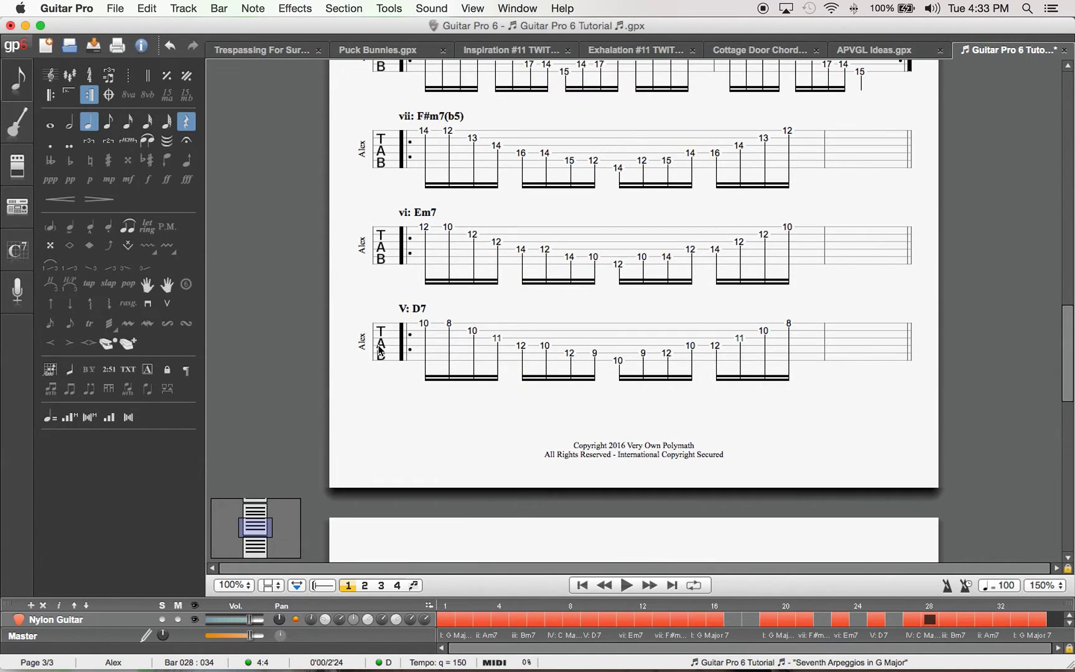
pyautogui.moveTo(416, 346); pyautogui.dragTo(616, 359)
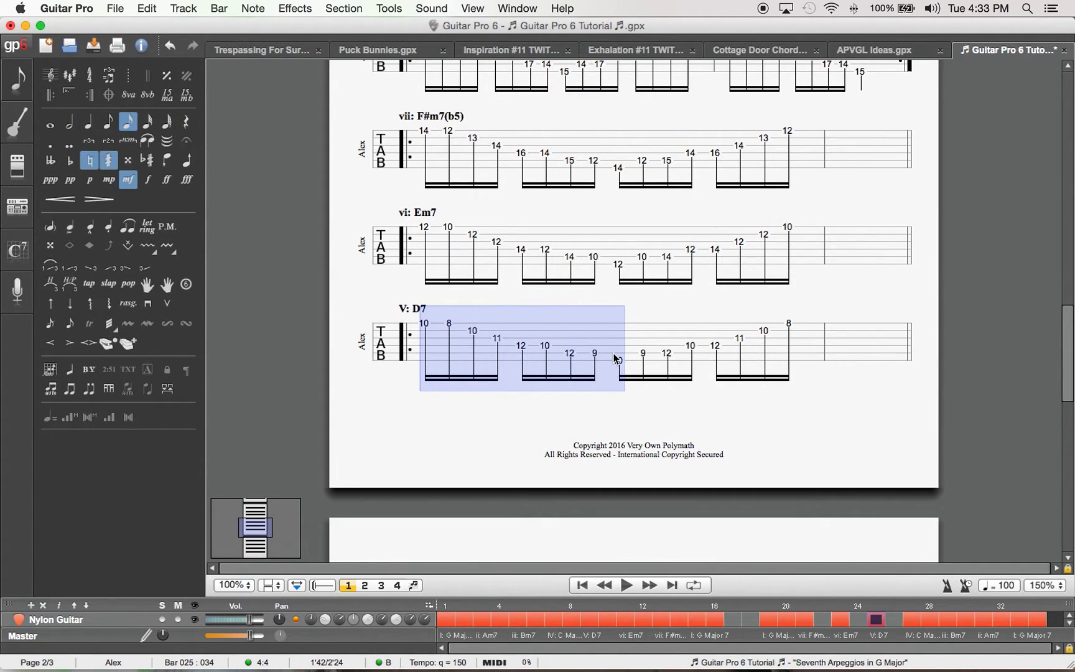
pyautogui.click(854, 350)
pyautogui.press('super+v')
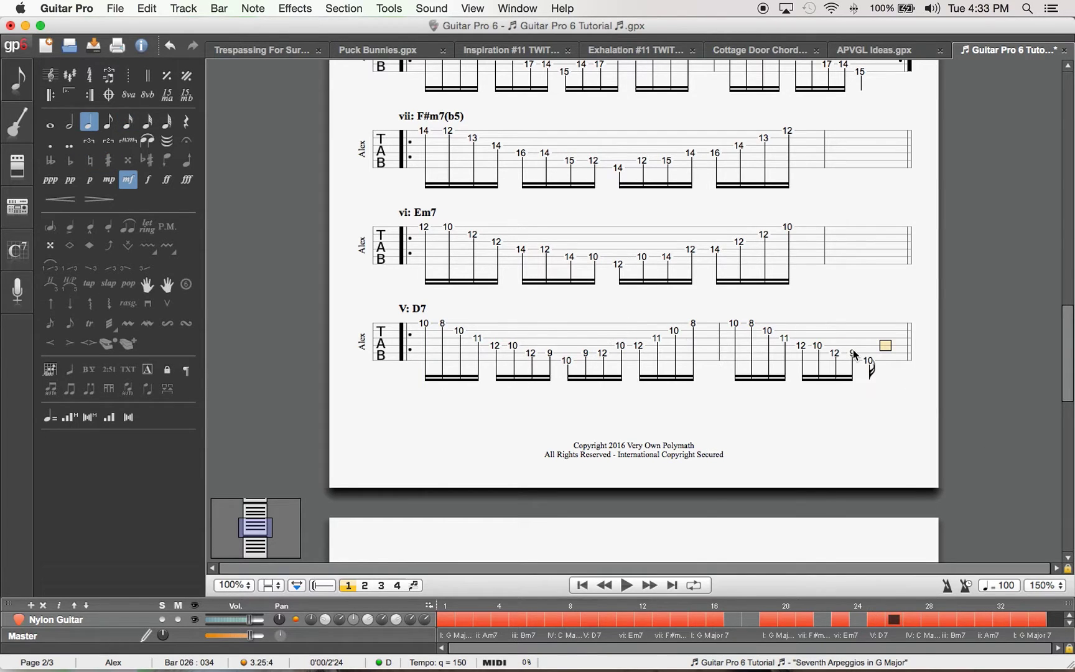
# - Finish the second V: D7 bar with a quarter-note fret 10, a quarter rest and a repeat close played 2 times
pyautogui.press('Down')
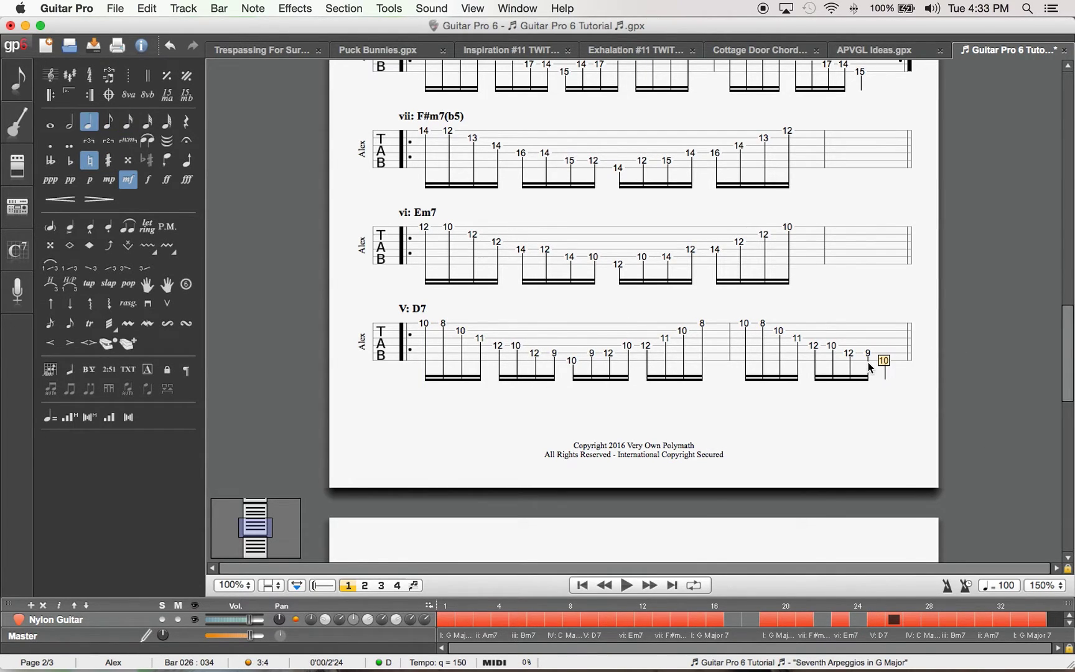
pyautogui.press('r')
pyautogui.hotkey('alt', 'shift', 'r')
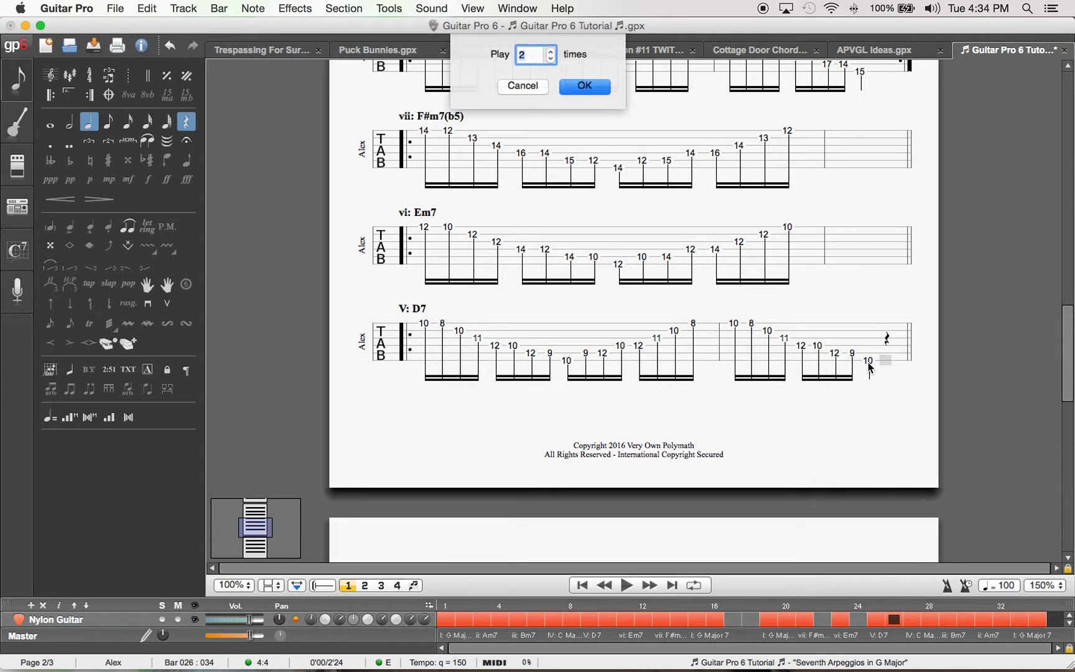
pyautogui.press('Return')
# - Copy the first nine notes of the descending vi: Em7 bar into the empty bar after it
pyautogui.moveTo(432, 243); pyautogui.dragTo(619, 268)
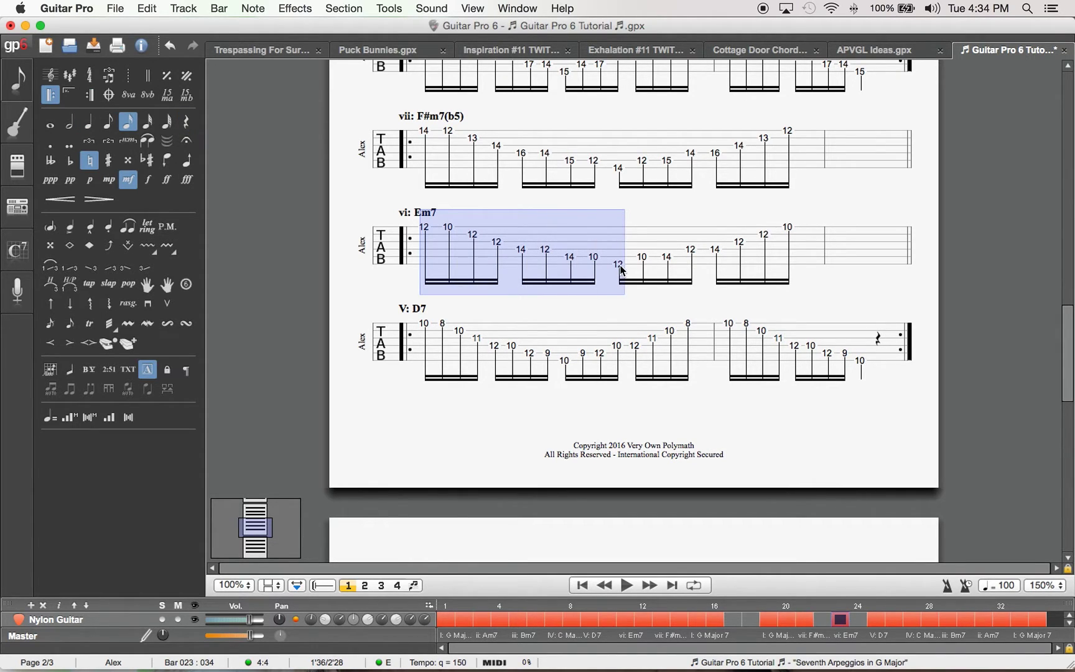
pyautogui.press('super+c')
pyautogui.click(835, 252)
pyautogui.press('super+v')
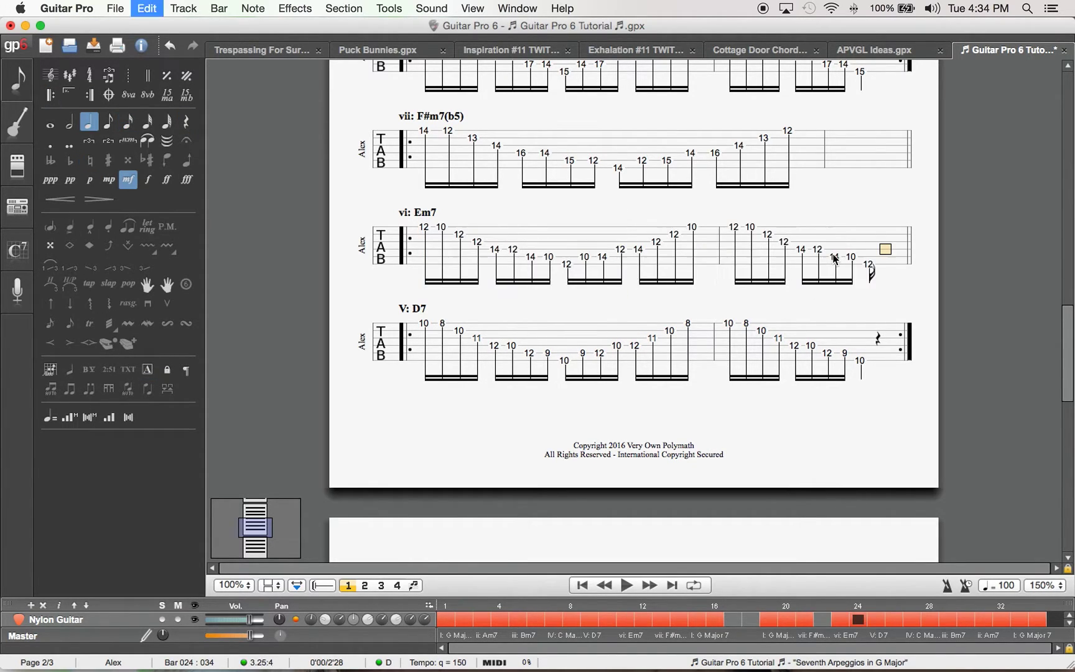
# - Finish the second vi: Em7 bar with a quarter-note fret 12, a quarter rest and a repeat close played 2 times
pyautogui.press('Down')
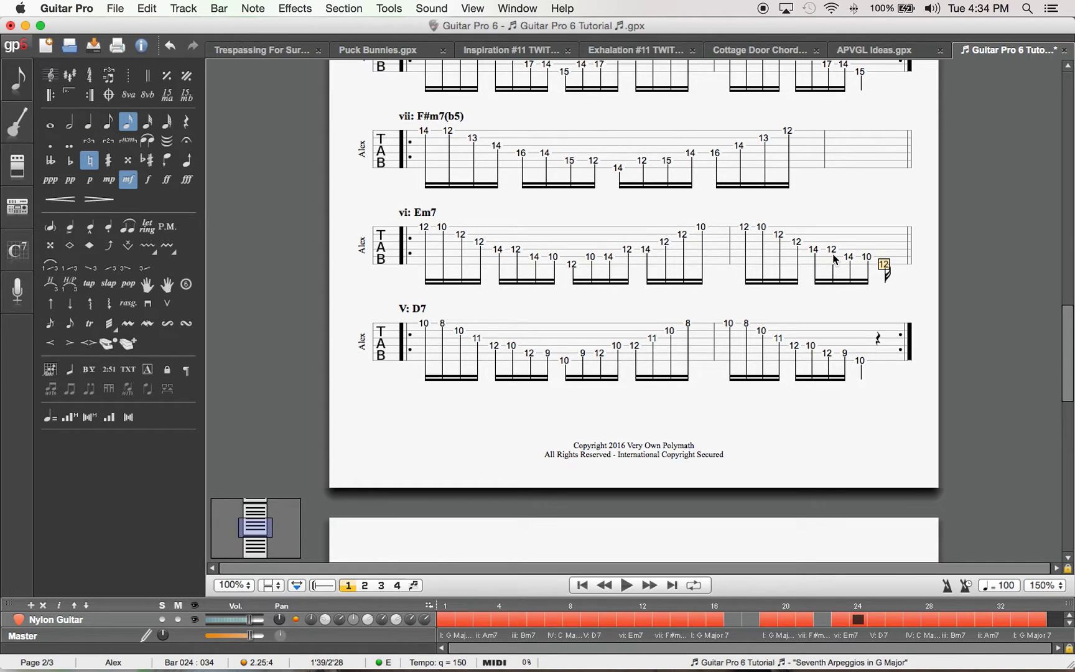
pyautogui.press('-')
pyautogui.press('r')
pyautogui.hotkey('alt', 'shift', 'c')
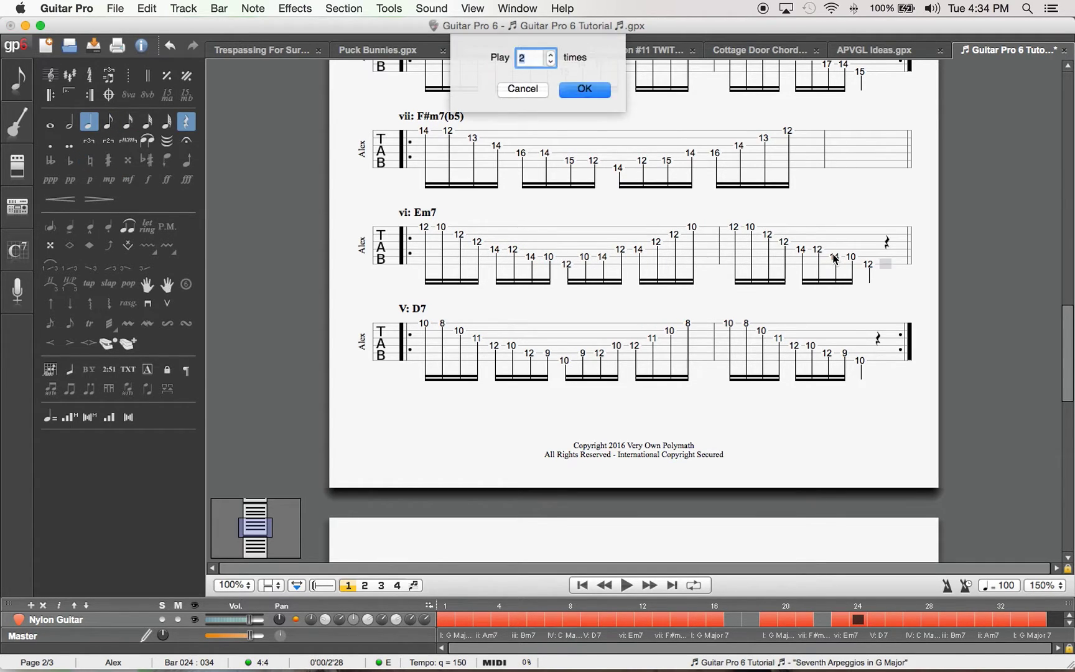
pyautogui.press('Return')
# - Copy the first nine notes of the descending vii: F#m7(b5) bar into the empty bar after it
pyautogui.moveTo(425, 151); pyautogui.dragTo(627, 155)
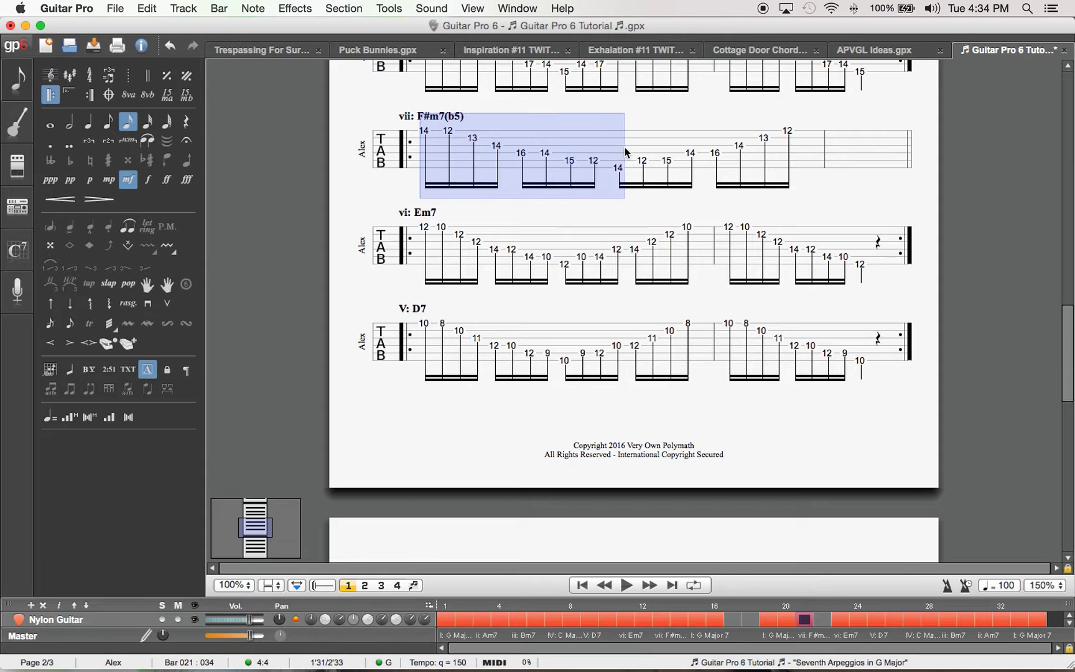
pyautogui.hotkey('ctrl', 'c')
pyautogui.click(837, 149)
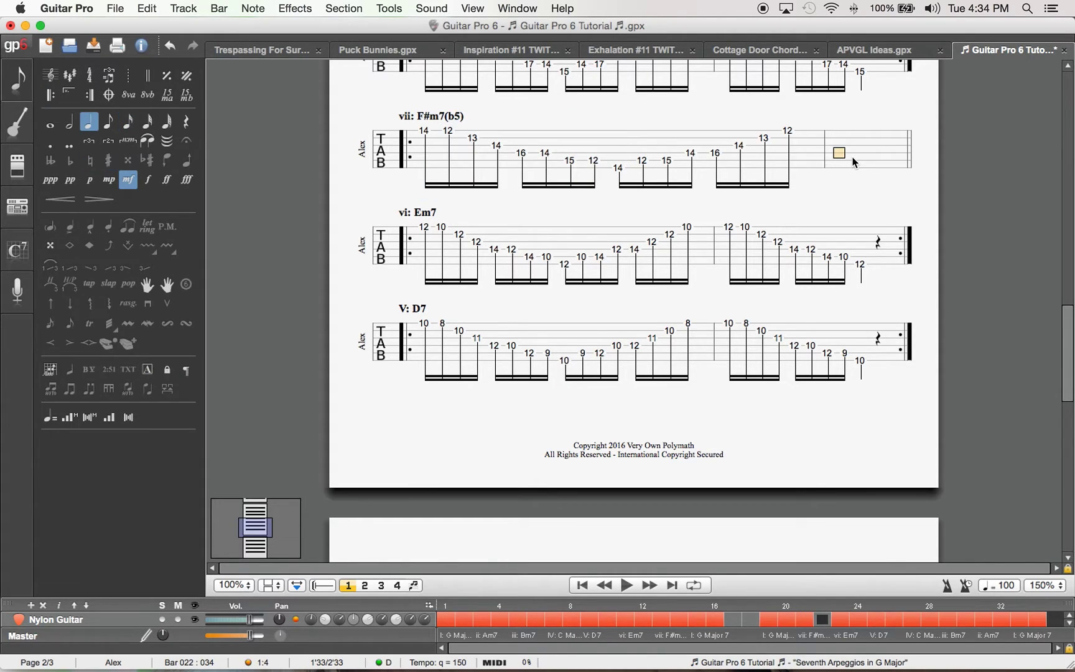
pyautogui.hotkey('ctrl', 'v')
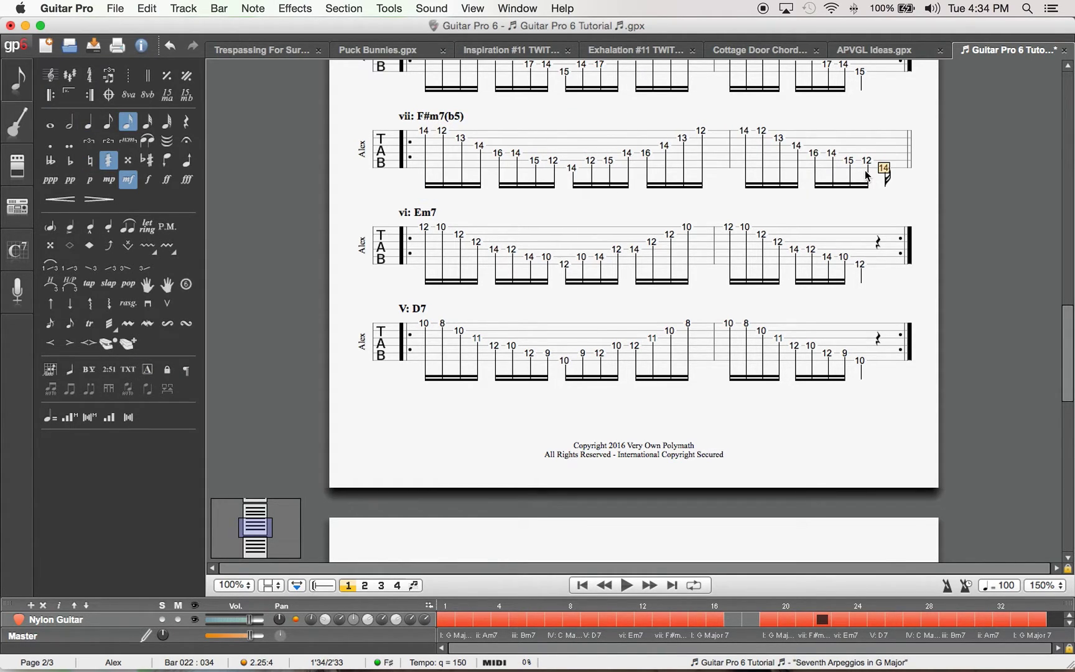
# - Finish the second vii: F#m7(b5) bar with a quarter-note fret 14, a quarter rest and a repeat close played 2 times
pyautogui.press('Right')
pyautogui.hotkey('ctrl', 'alt', 'o')
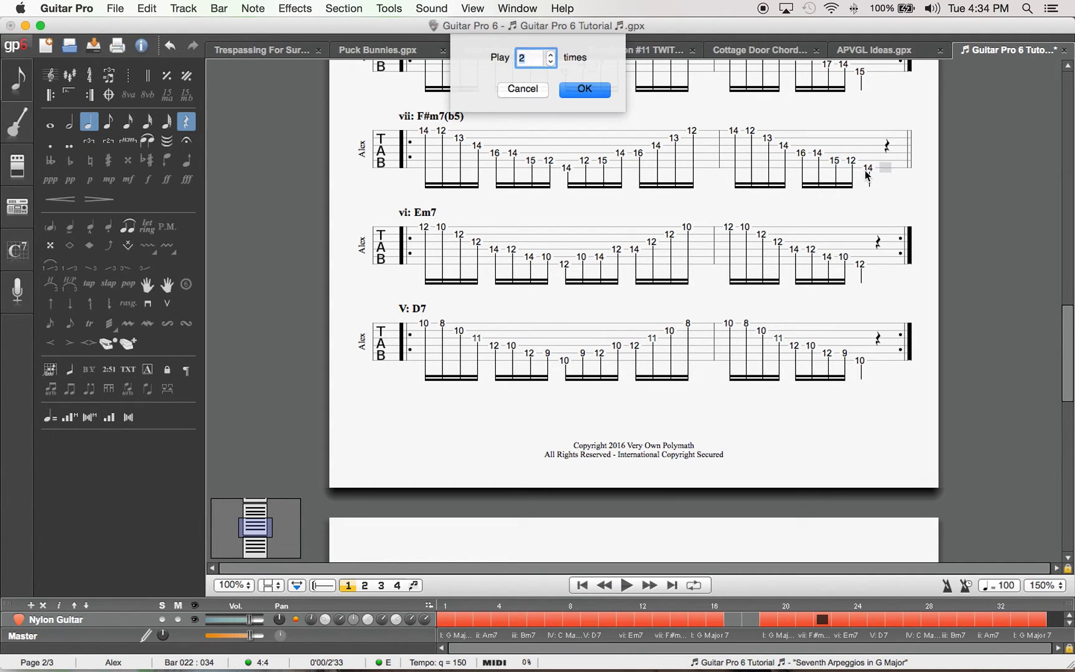
pyautogui.press('Return')
# - Enable bar-width editing and widen the second bars of the descending I: G Major 7, vii: F#m7(b5), vi: Em7 and V: D7 lines to match the ascending lines
pyautogui.scroll(10, 643, 380)
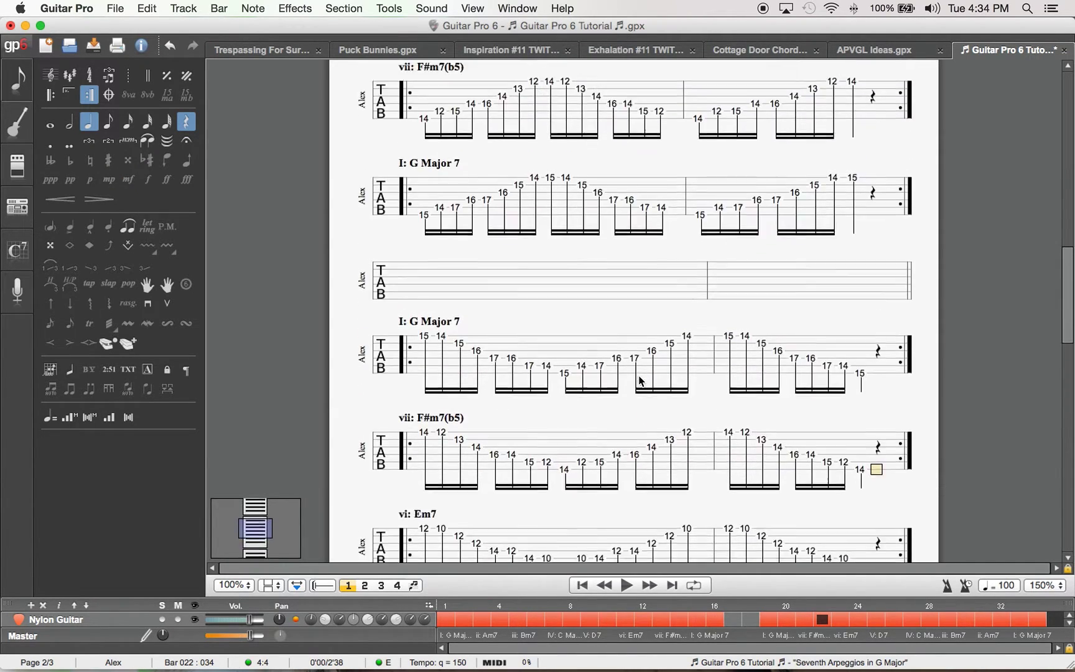
pyautogui.scroll(-9, 641, 381)
pyautogui.scroll(-15, 641, 381)
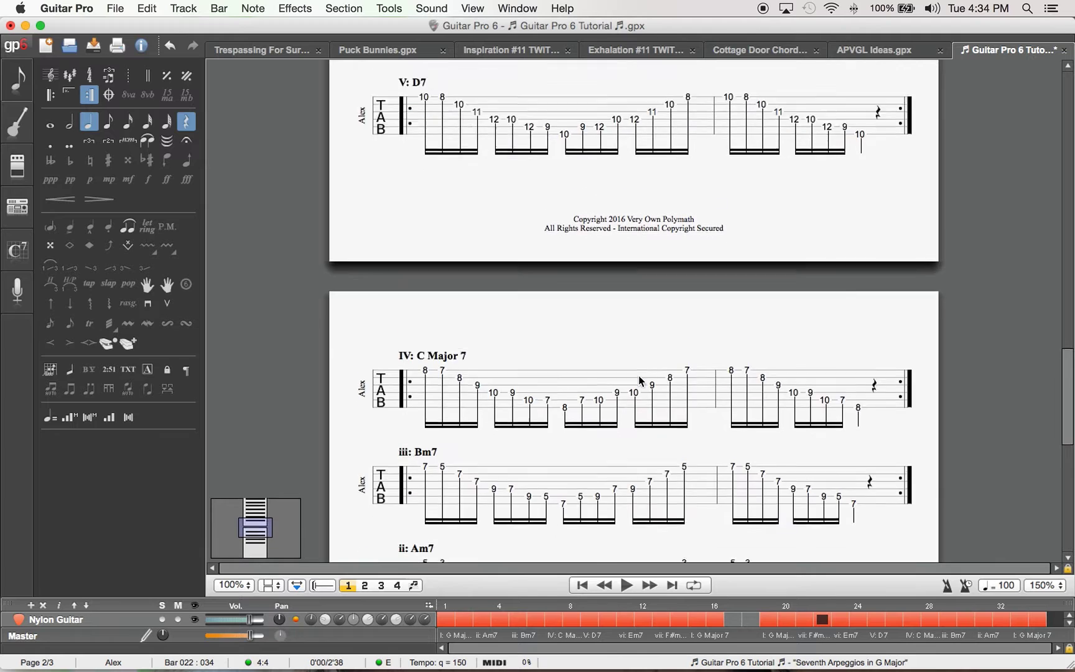
pyautogui.scroll(3, 639, 377)
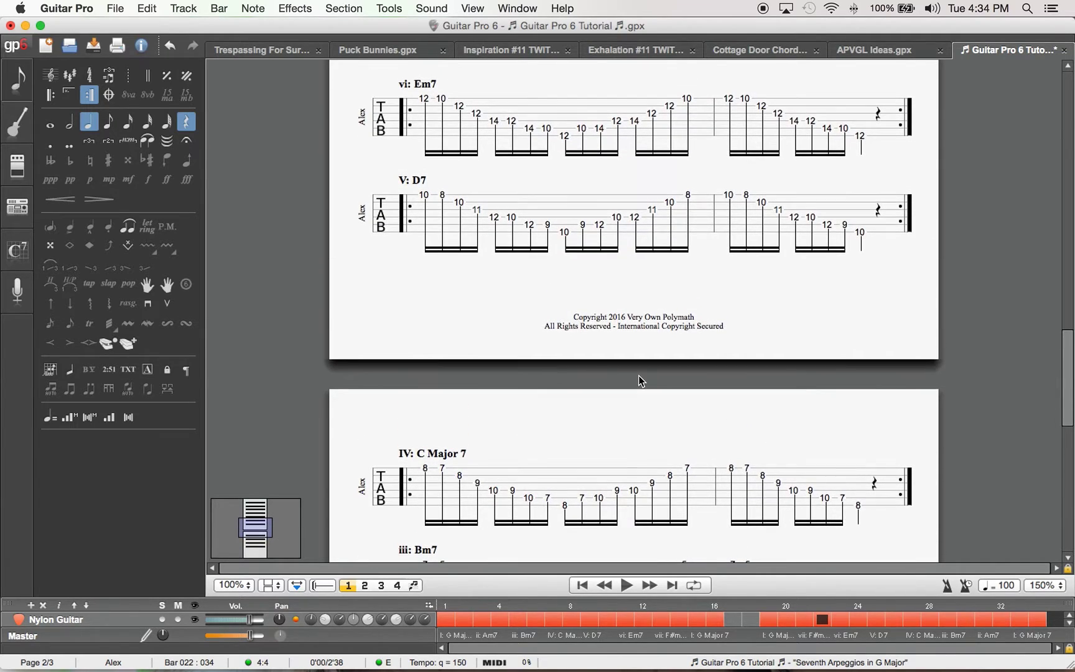
pyautogui.click(296, 585)
pyautogui.scroll(10, 607, 384)
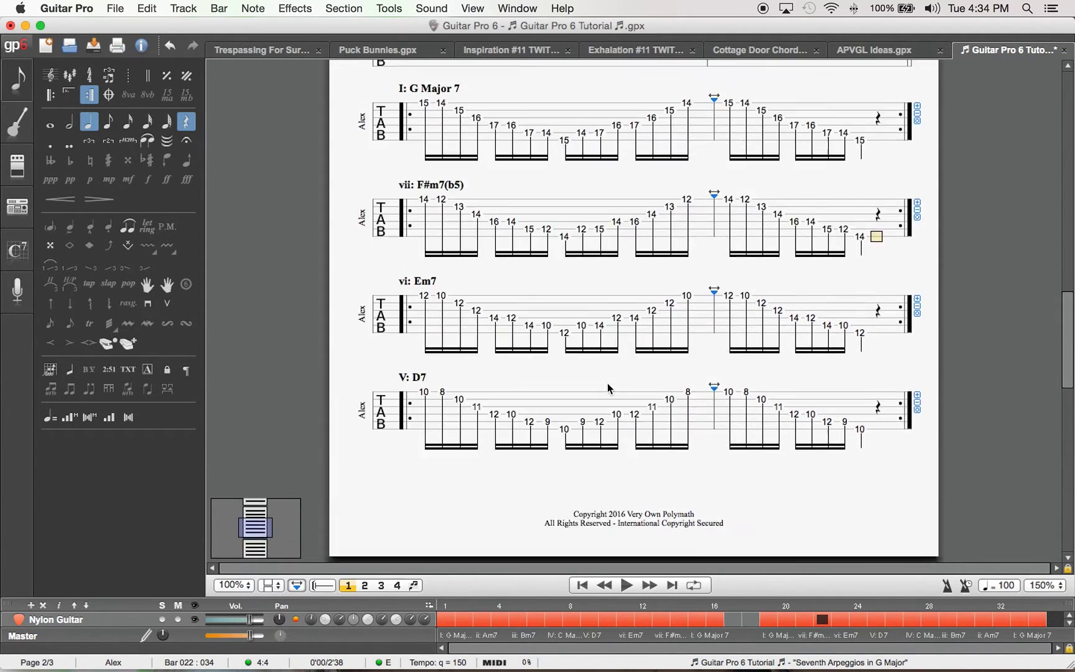
pyautogui.moveTo(715, 249); pyautogui.dragTo(692, 250)
pyautogui.moveTo(717, 351); pyautogui.dragTo(690, 352)
pyautogui.moveTo(714, 446); pyautogui.dragTo(689, 447)
pyautogui.scroll(-8, 694, 444)
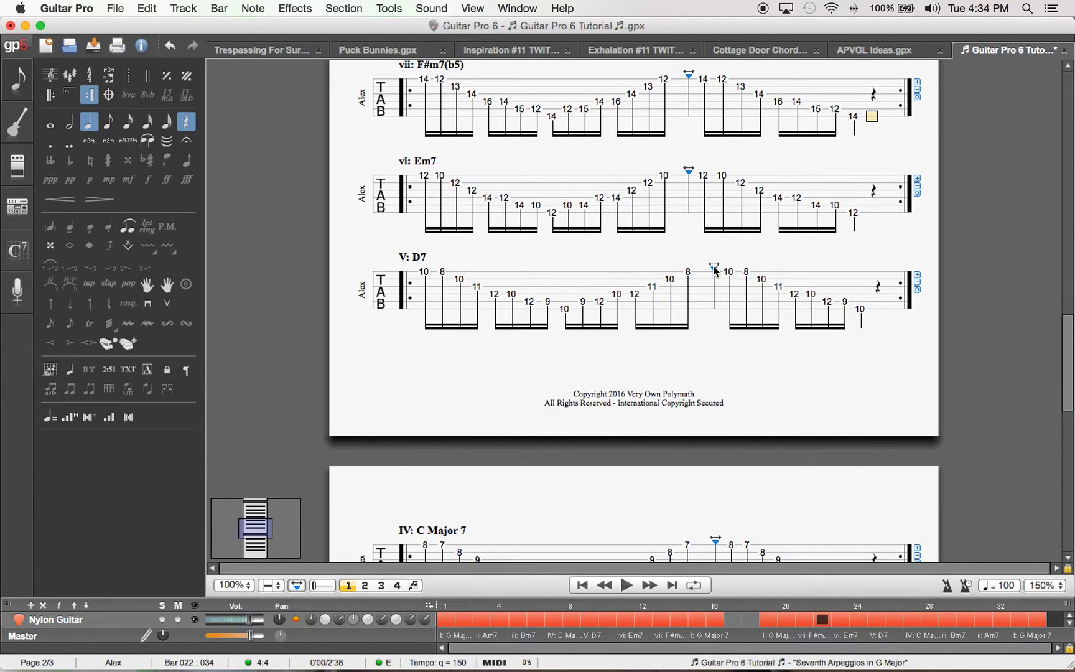
pyautogui.moveTo(714, 266); pyautogui.dragTo(686, 266)
# - Widen the second bars of the descending IV: C Major 7, iii: Bm7, ii: Am7 and final I: G Major 7 lines by the same amount
pyautogui.scroll(-9, 596, 251)
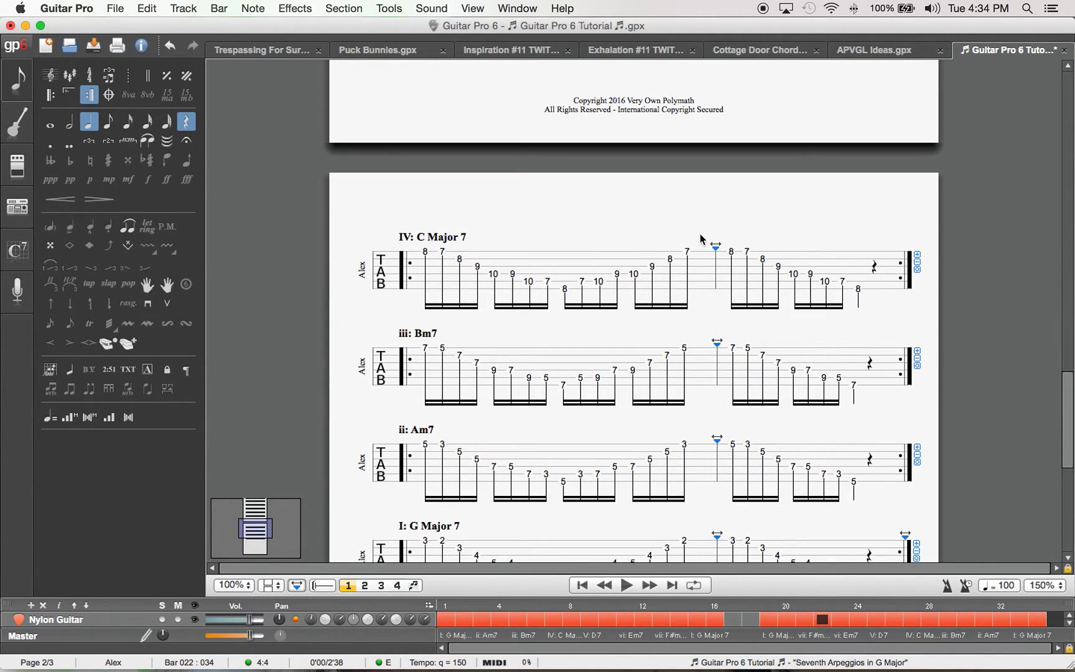
pyautogui.moveTo(716, 247); pyautogui.dragTo(689, 249)
pyautogui.moveTo(717, 344); pyautogui.dragTo(689, 347)
pyautogui.moveTo(714, 443); pyautogui.dragTo(687, 442)
pyautogui.scroll(-5, 690, 436)
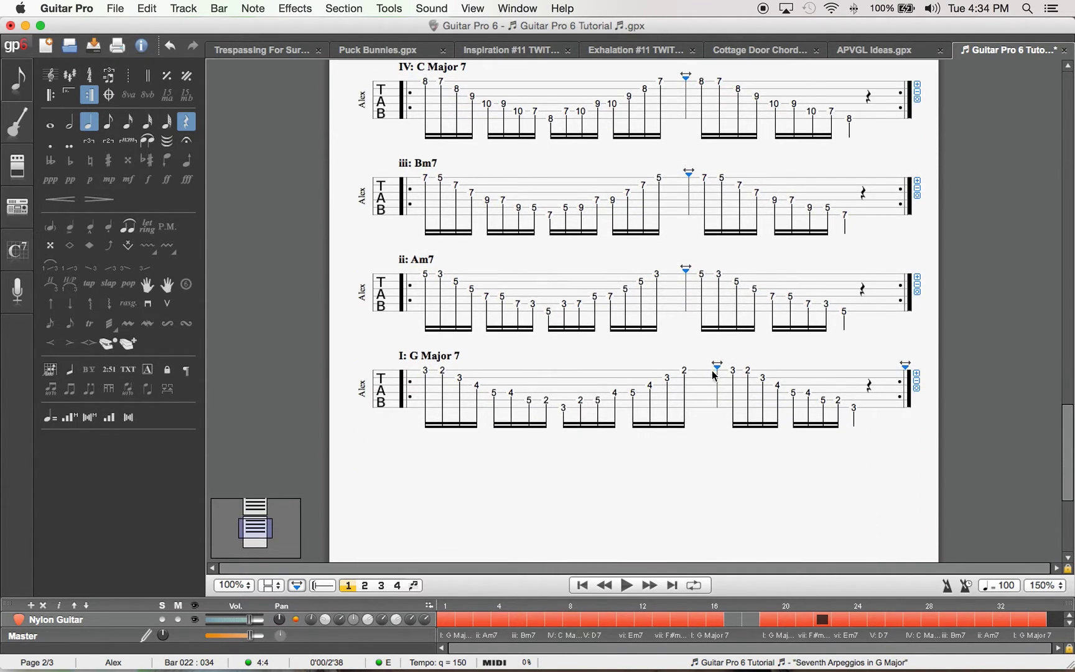
pyautogui.moveTo(718, 371); pyautogui.dragTo(685, 371)
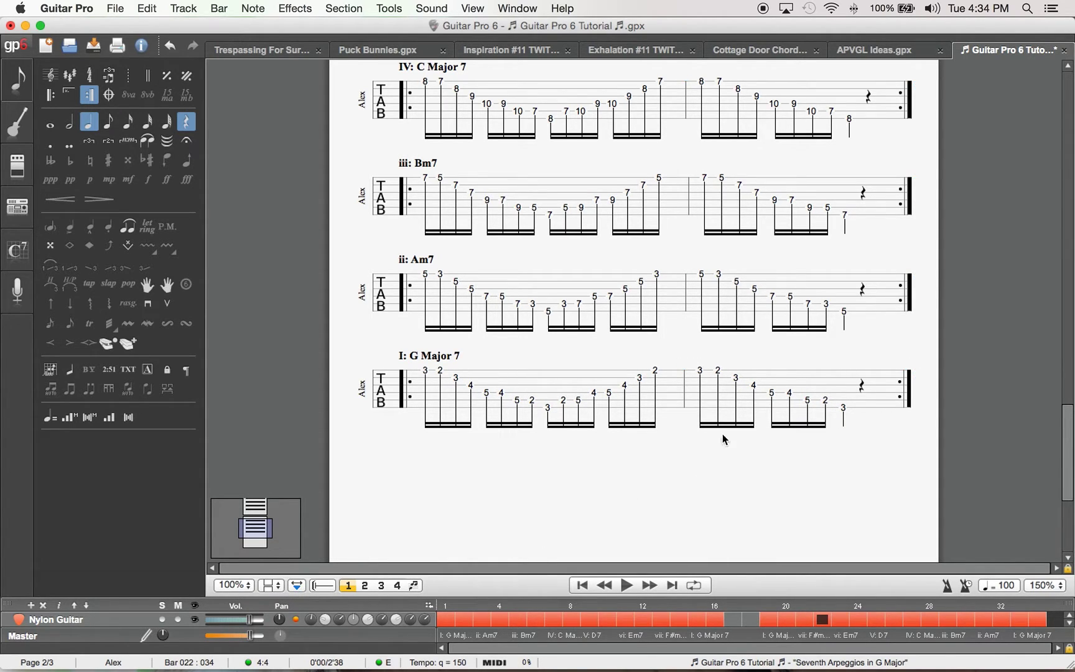
# - Review the score and play back the descending I: G Major 7 and vii: F#m7(b5) lines from their first bars
pyautogui.scroll(20, 794, 409)
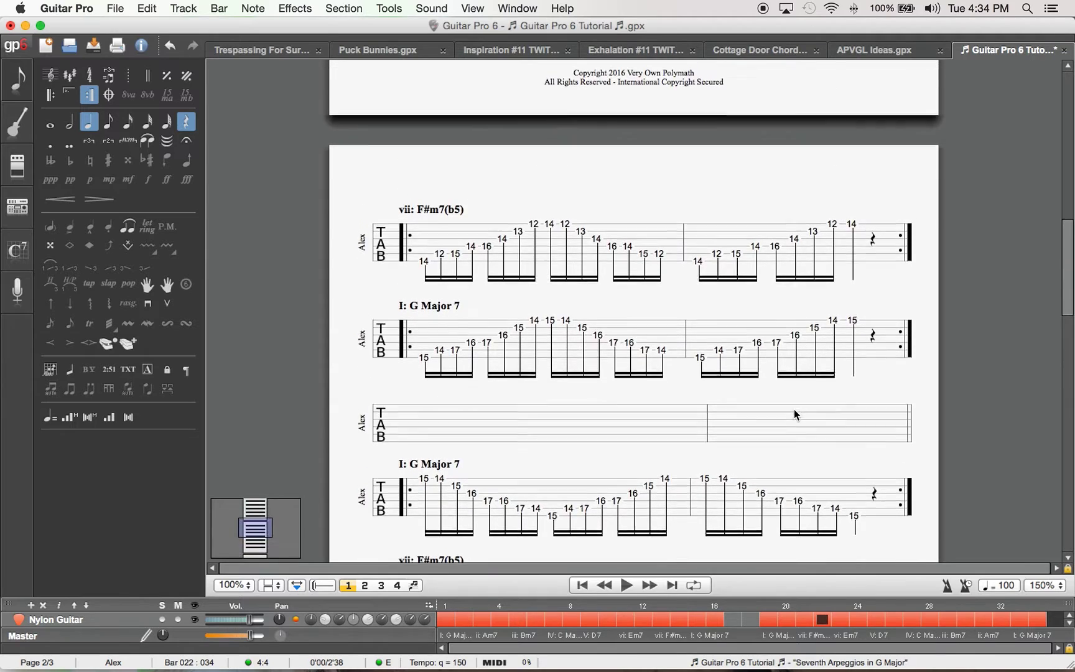
pyautogui.scroll(15, 794, 409)
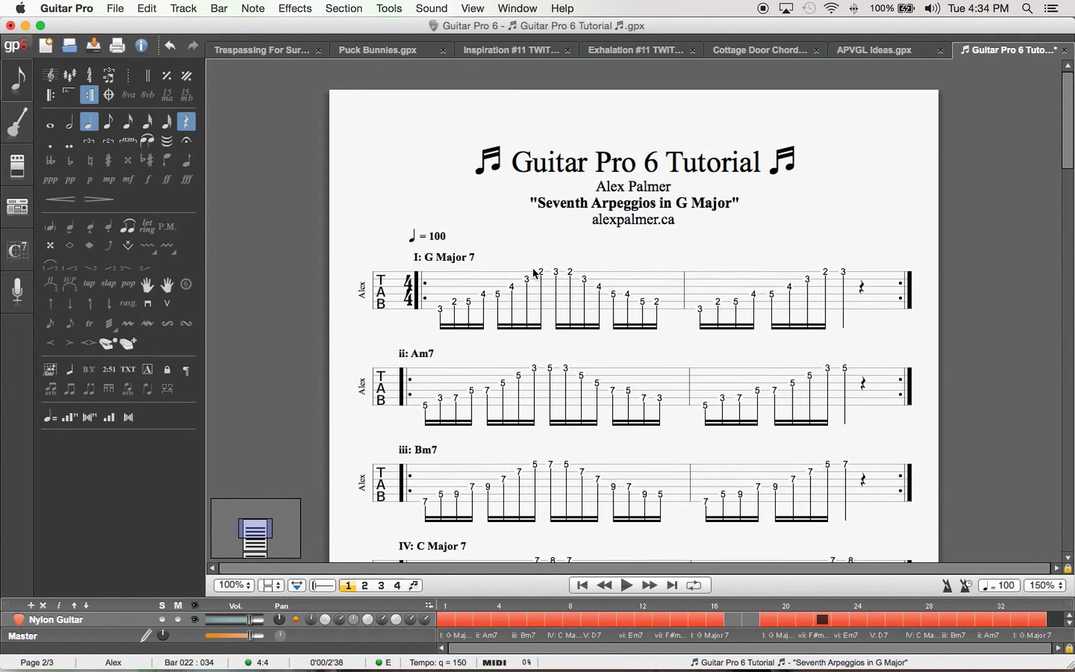
pyautogui.scroll(-20, 535, 273)
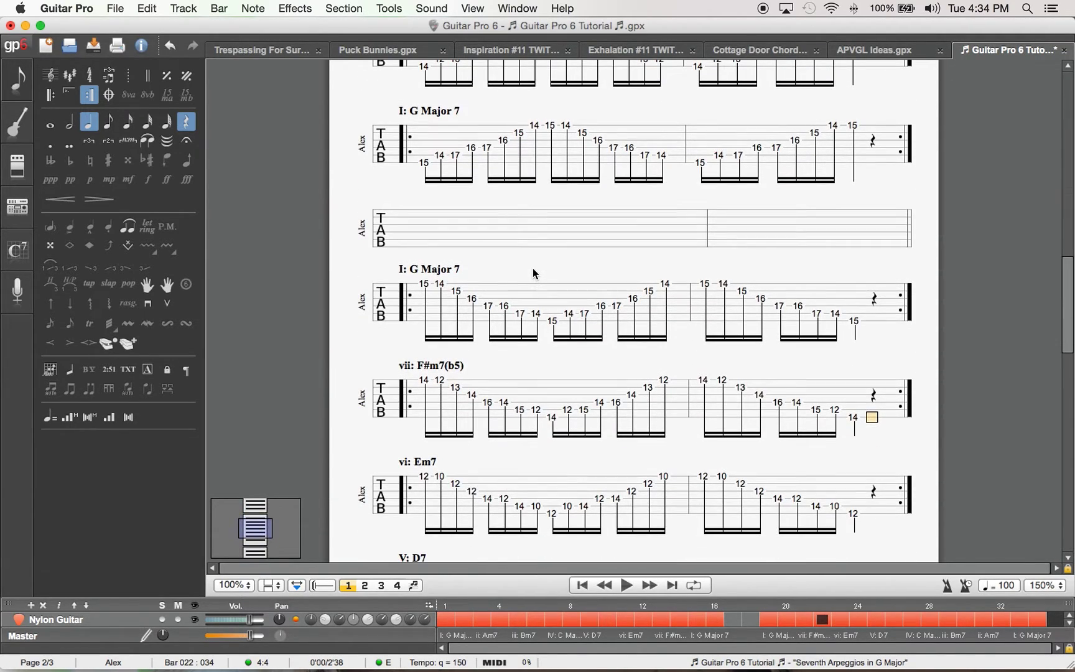
pyautogui.click(415, 309)
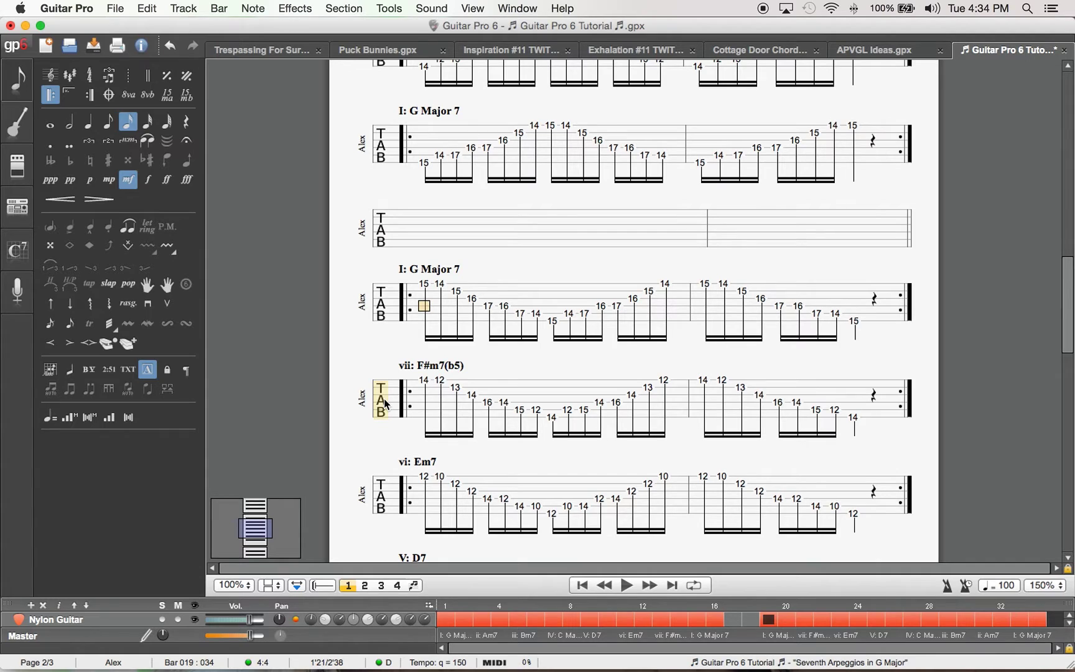
pyautogui.press('space')
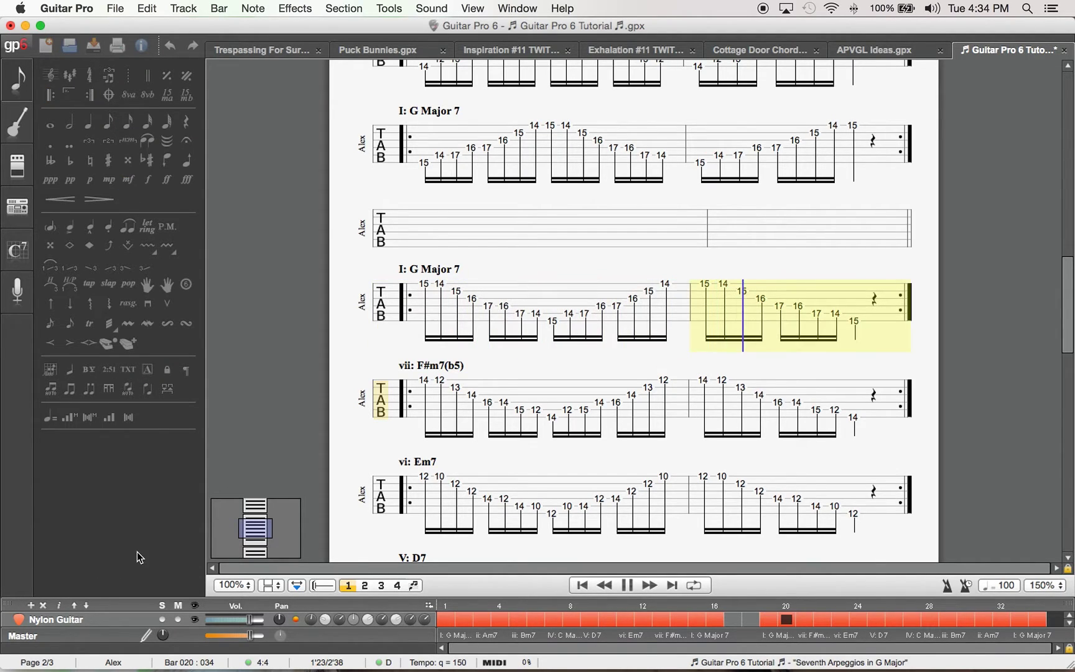
pyautogui.press('space')
pyautogui.click(422, 419)
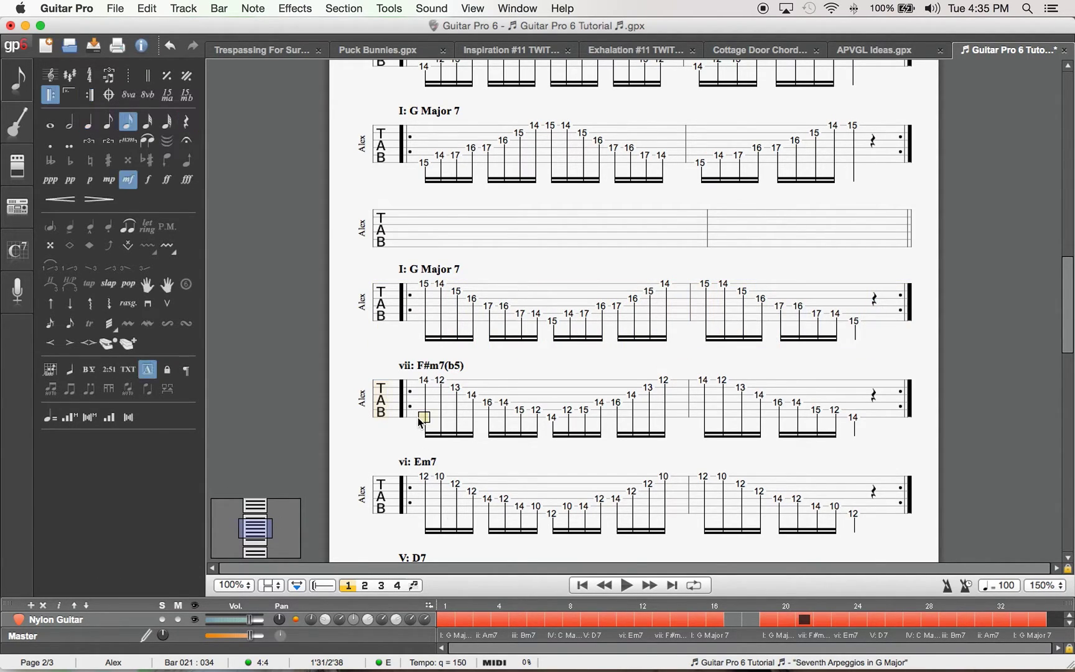
pyautogui.press('space')
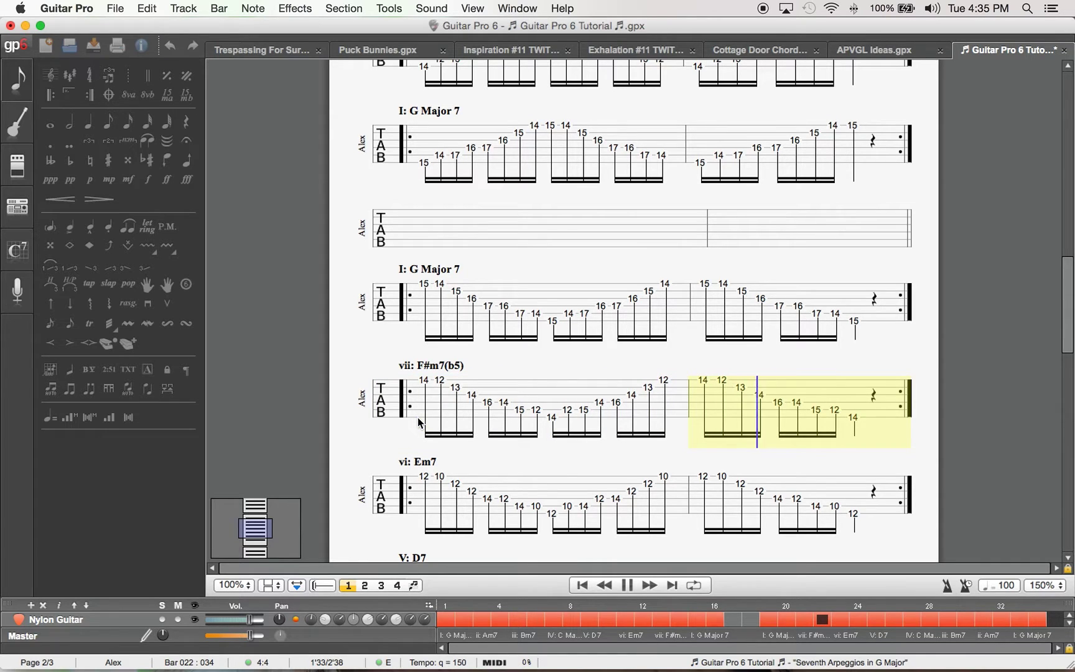
# - Play back the descending vi: Em7 and V: D7 lines from their first bars, continuing through to the final I: G Major 7 line
pyautogui.press('space')
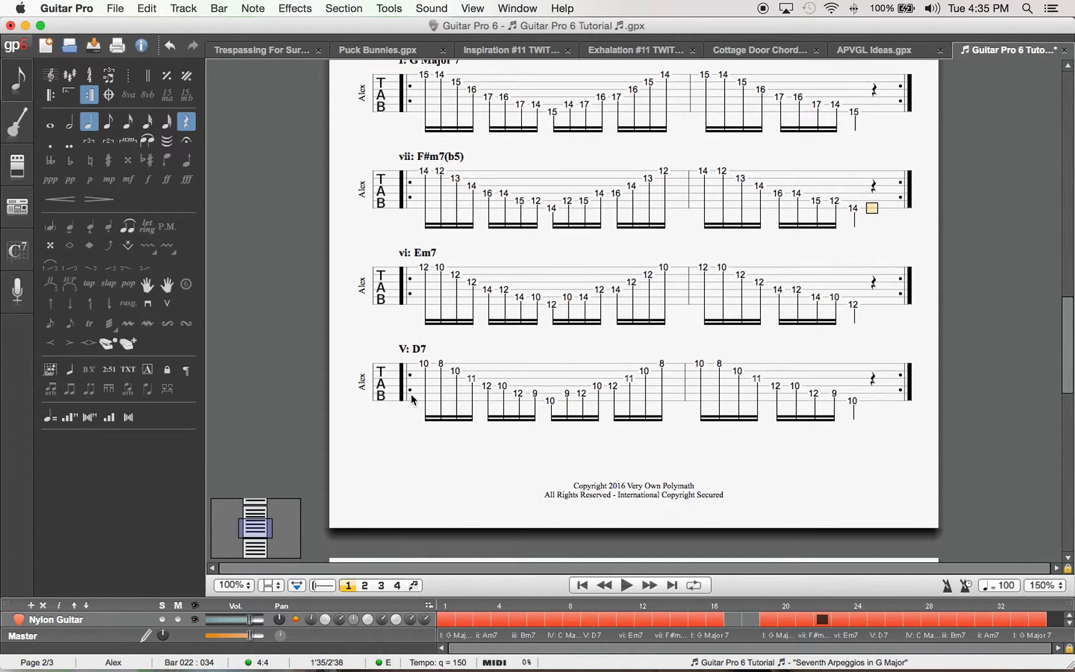
pyautogui.click(422, 294)
pyautogui.press('space')
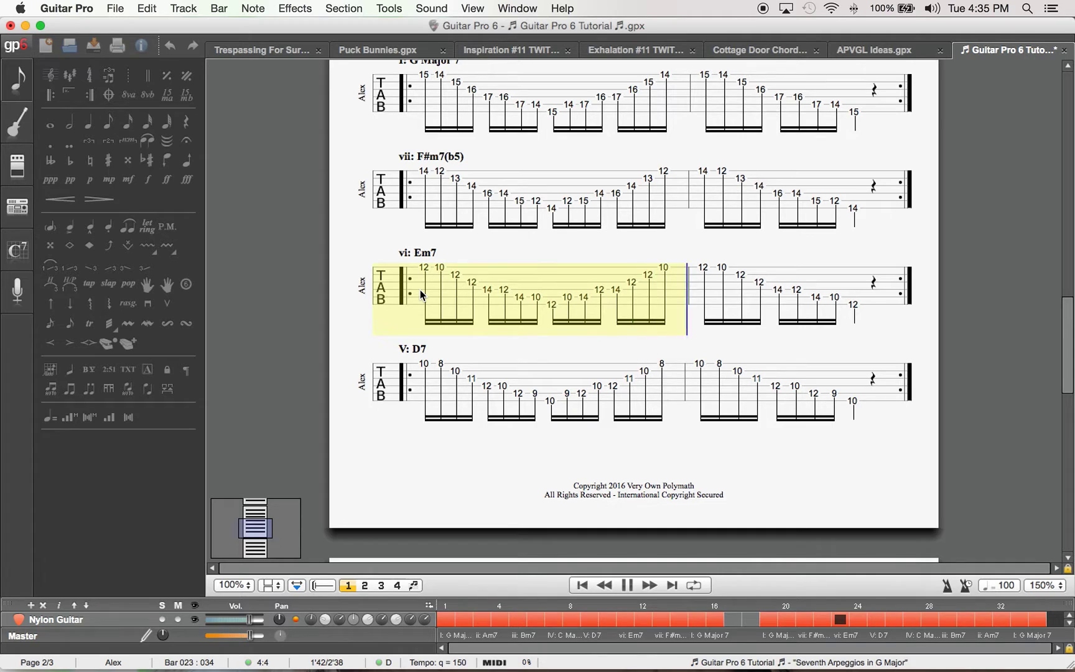
pyautogui.press('space')
pyautogui.click(415, 391)
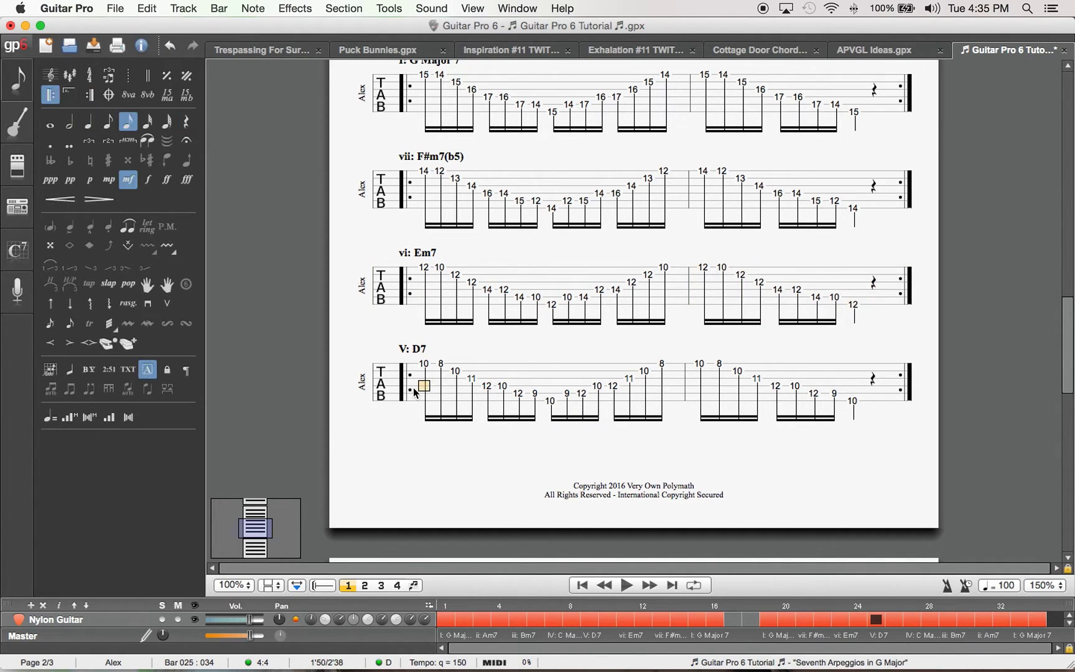
pyautogui.press('space')
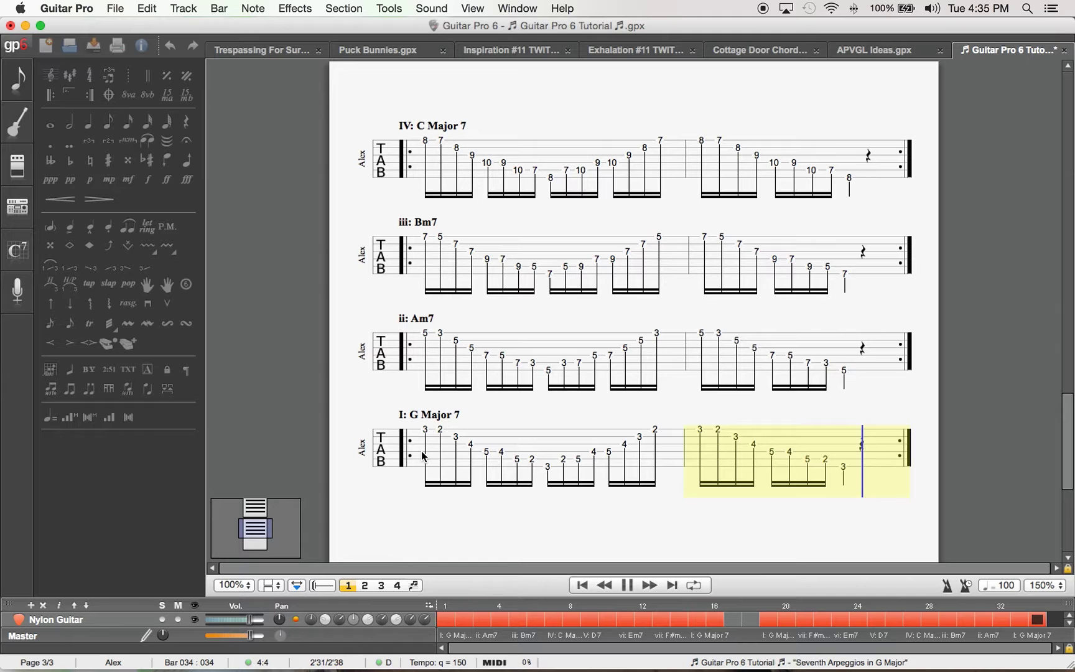
# - Review the score from the descending lines up to the opening I: G Major 7 line and around the blank separator line
pyautogui.scroll(5, 359, 402)
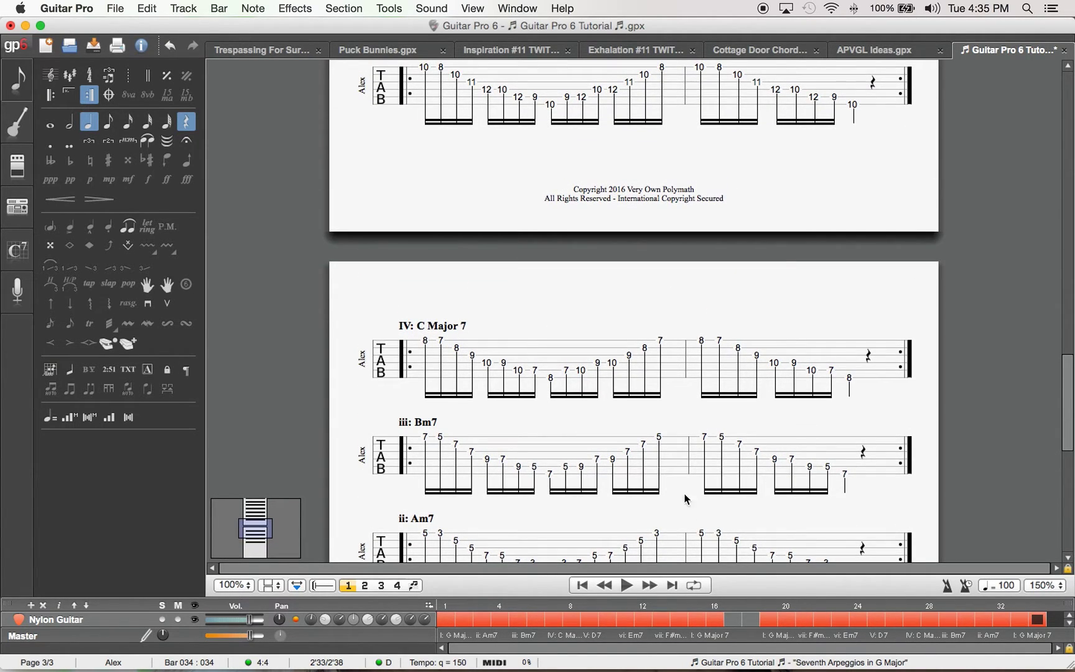
pyautogui.scroll(15, 577, 389)
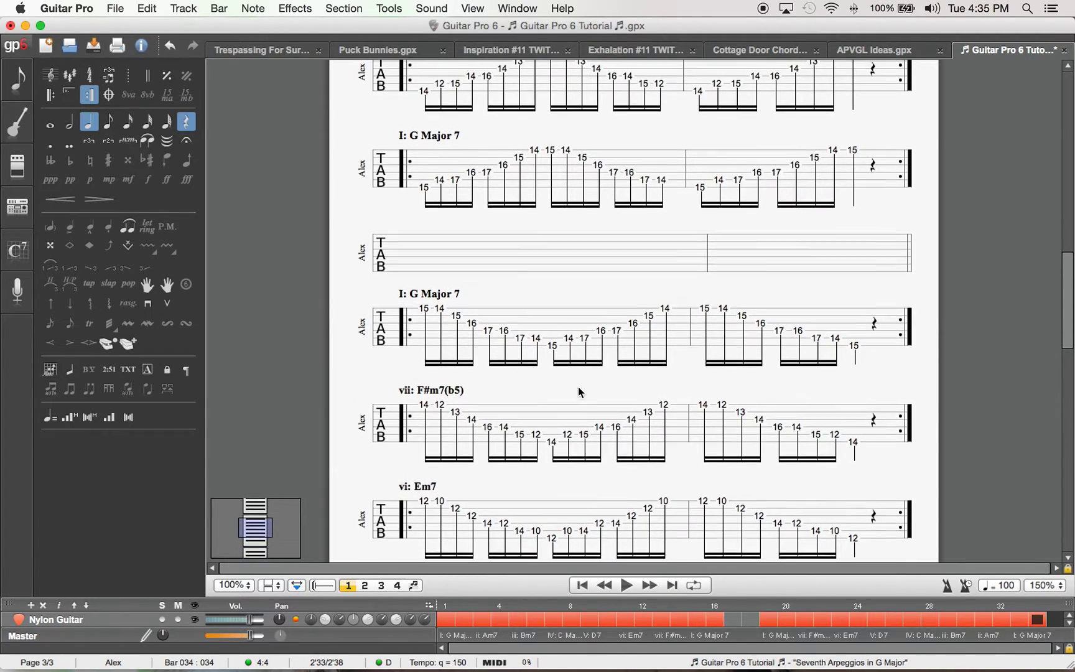
pyautogui.scroll(5, 578, 391)
pyautogui.scroll(-7, 582, 167)
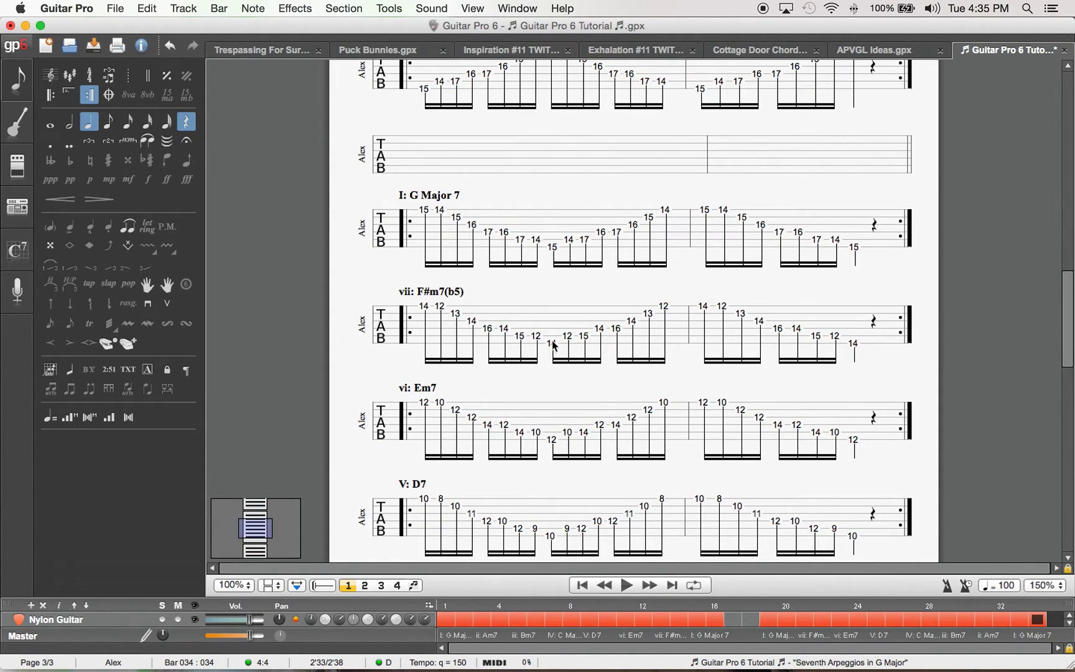
pyautogui.click(419, 233)
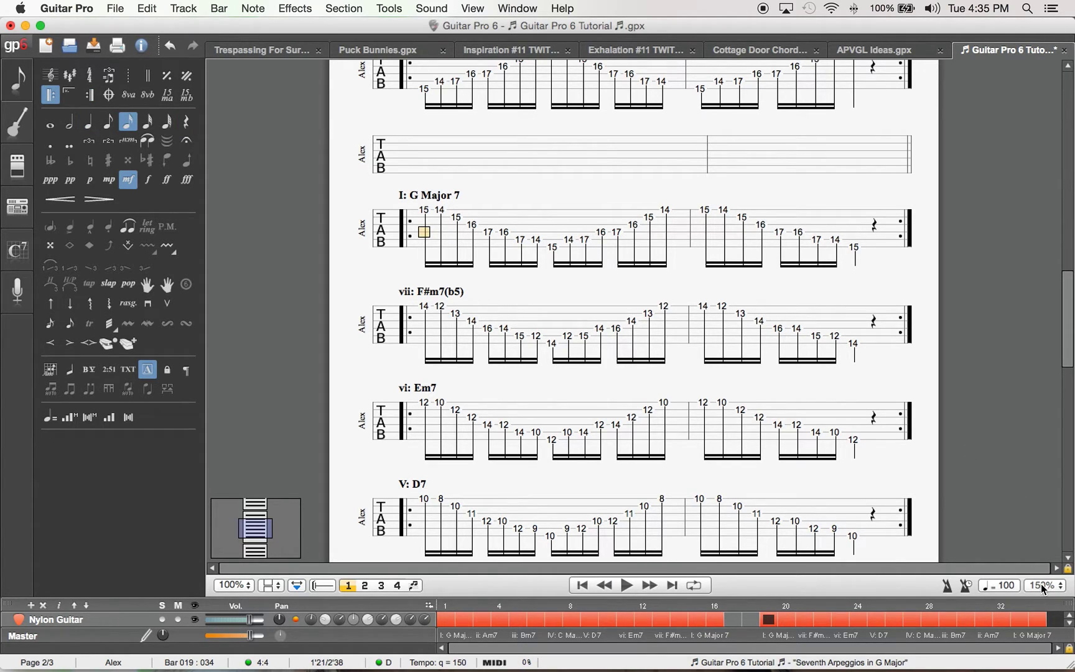
pyautogui.click(487, 305)
pyautogui.click(633, 247)
pyautogui.scroll(10, 514, 378)
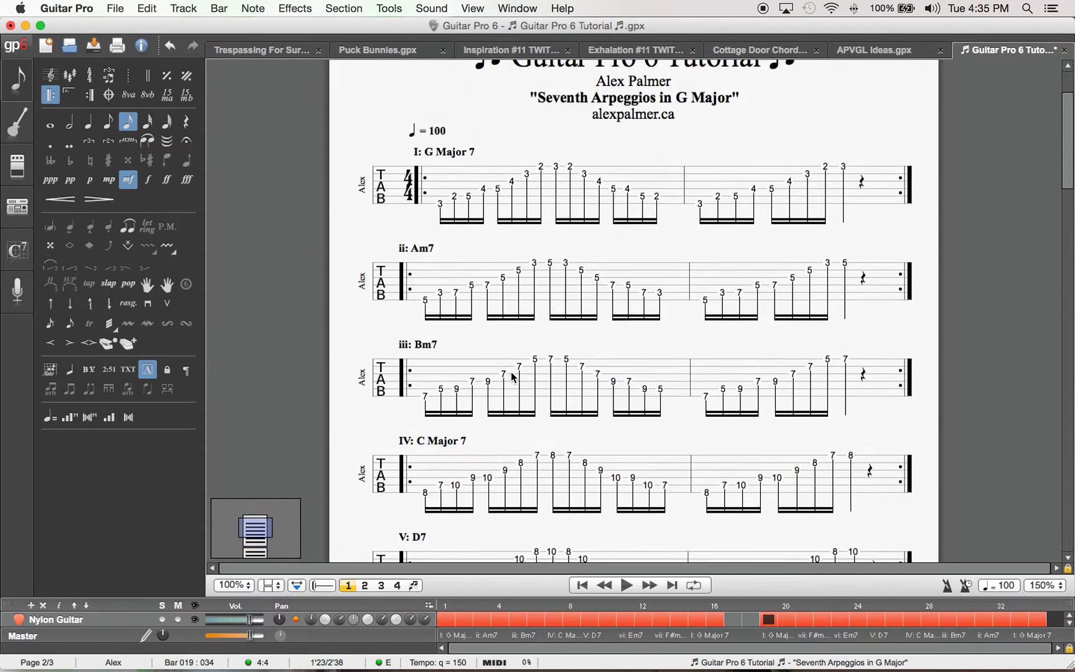
pyautogui.click(471, 311)
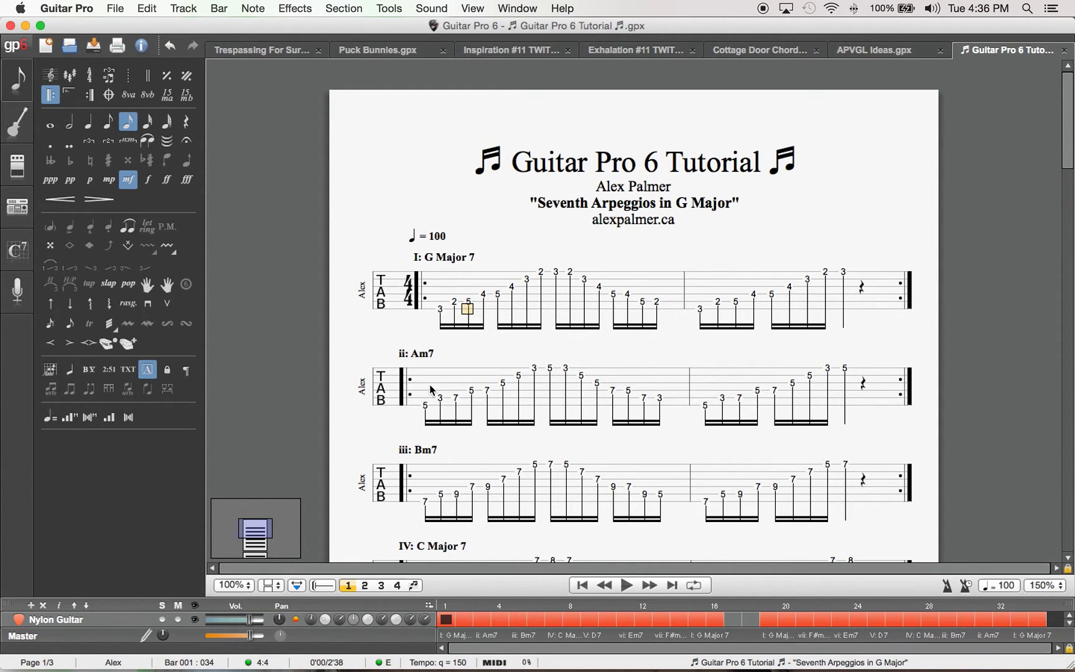
pyautogui.scroll(-10, 393, 236)
pyautogui.scroll(-10, 391, 236)
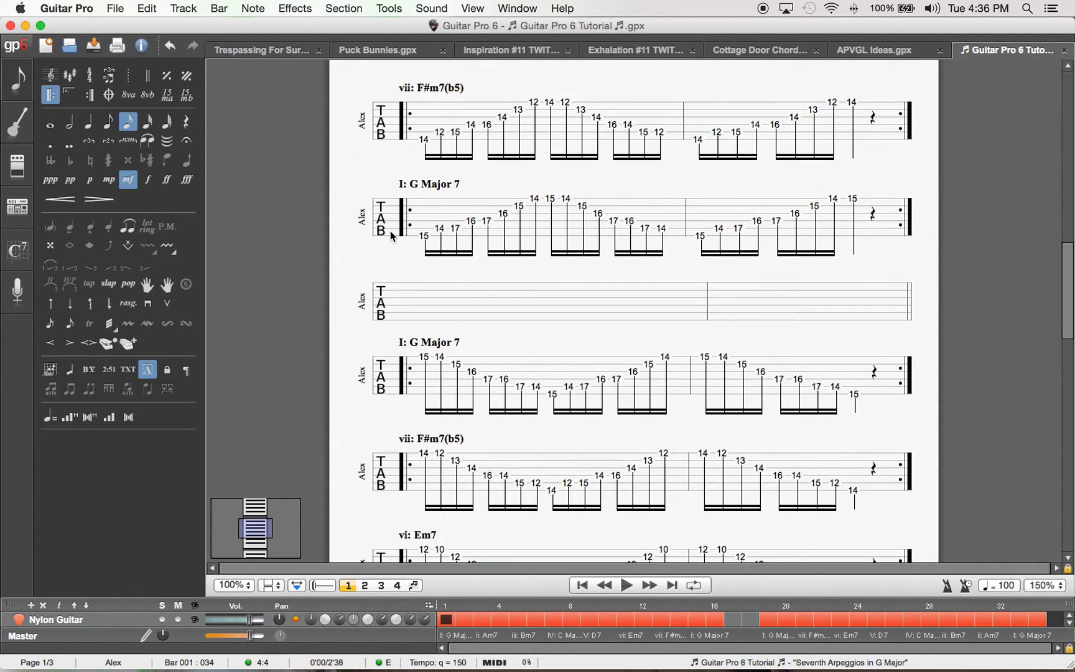
pyautogui.scroll(-1, 392, 236)
pyautogui.press('Right')
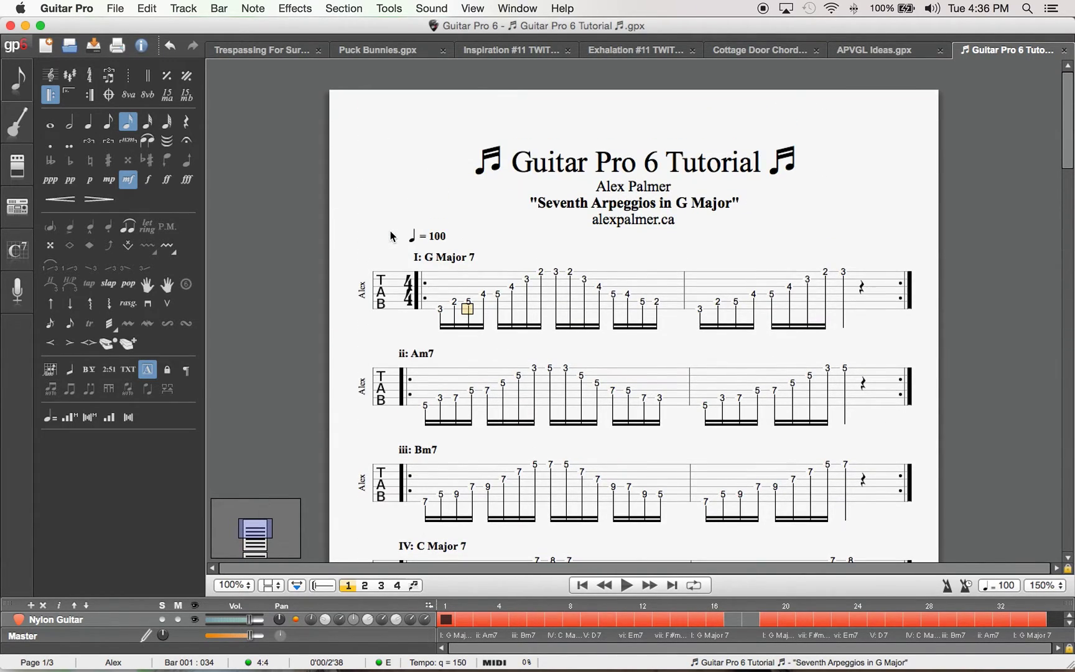
# - Add a standard notation staff to the Nylon Guitar track alongside its tablature, leaving the slash staff off
pyautogui.doubleClick(72, 621)
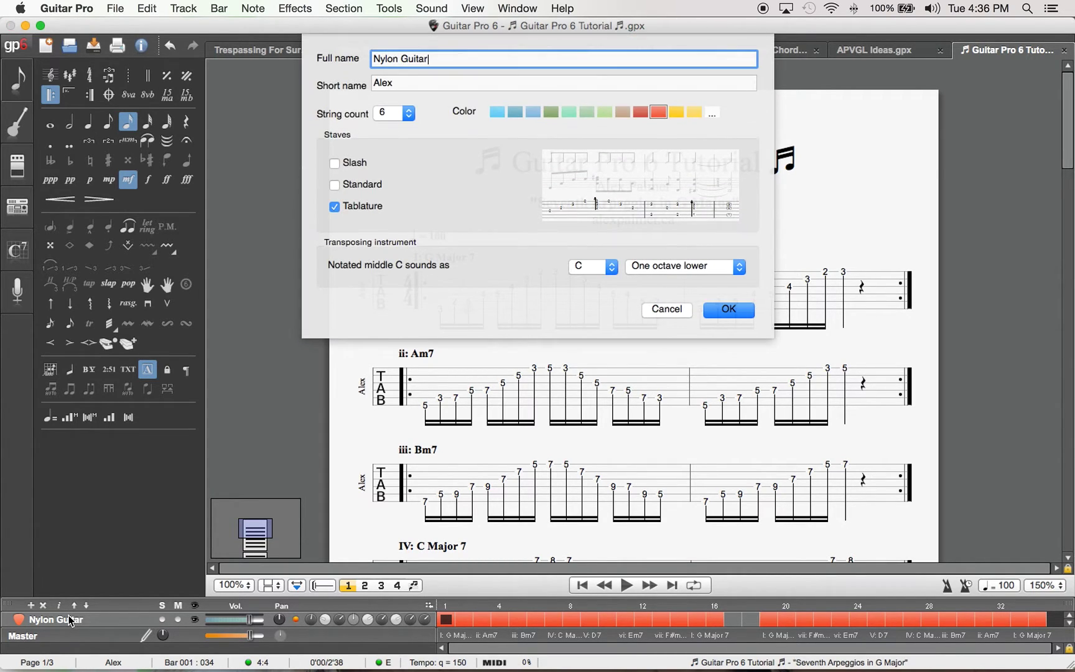
pyautogui.click(336, 185)
pyautogui.click(338, 164)
pyautogui.click(335, 164)
pyautogui.click(727, 311)
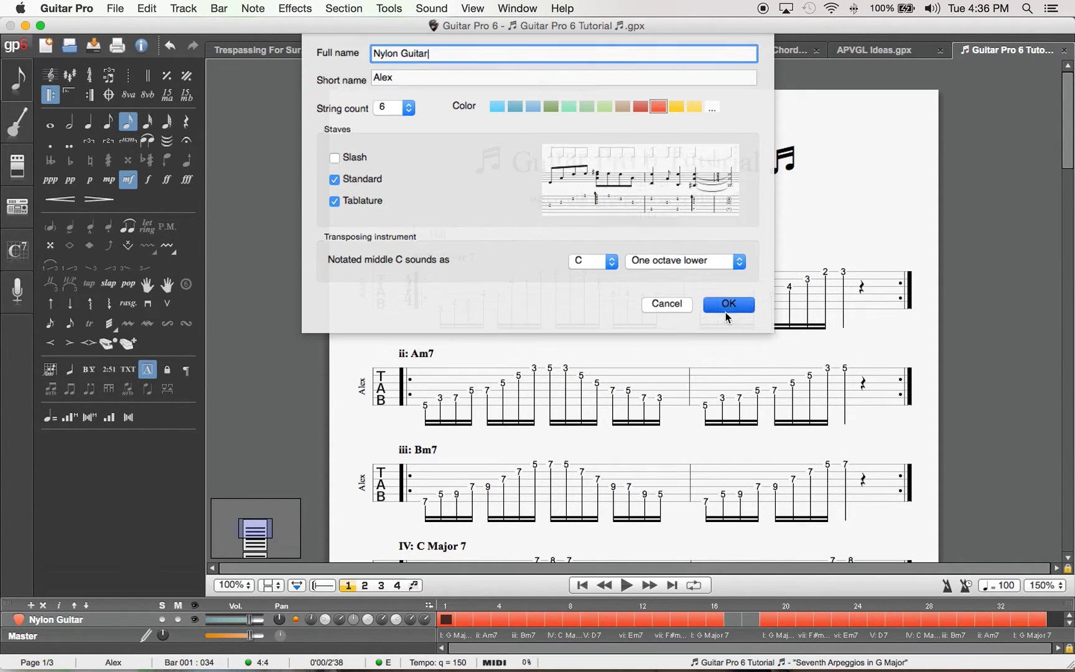
pyautogui.scroll(-10, 438, 272)
pyautogui.scroll(10, 439, 274)
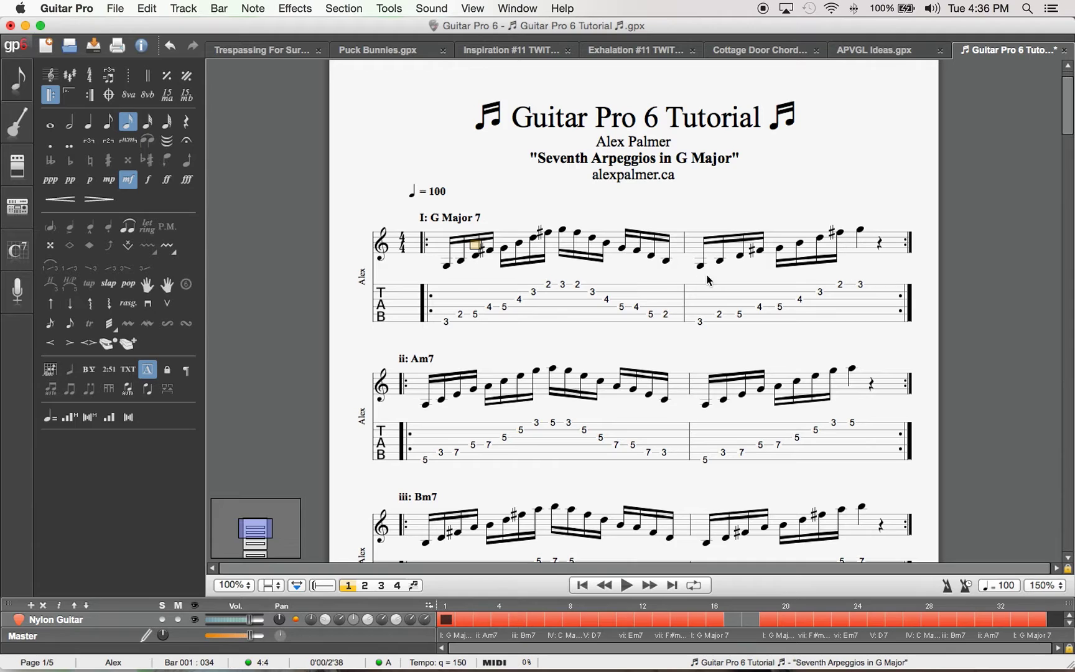
# - Set the score's key signature to G major with one sharp
pyautogui.scroll(2, 438, 290)
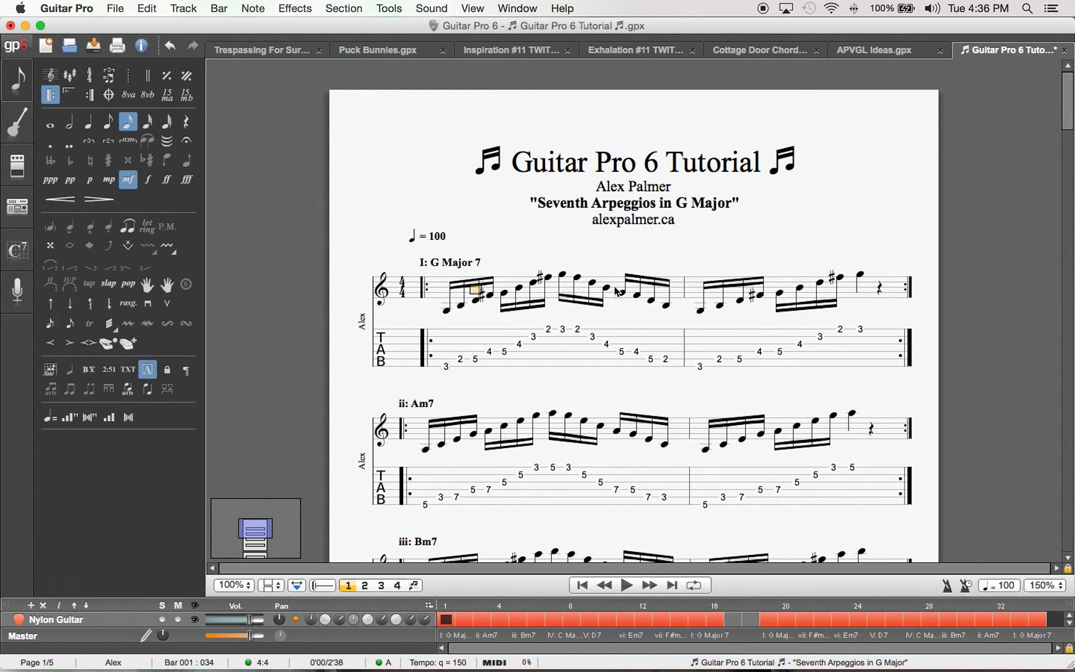
pyautogui.scroll(-4, 463, 438)
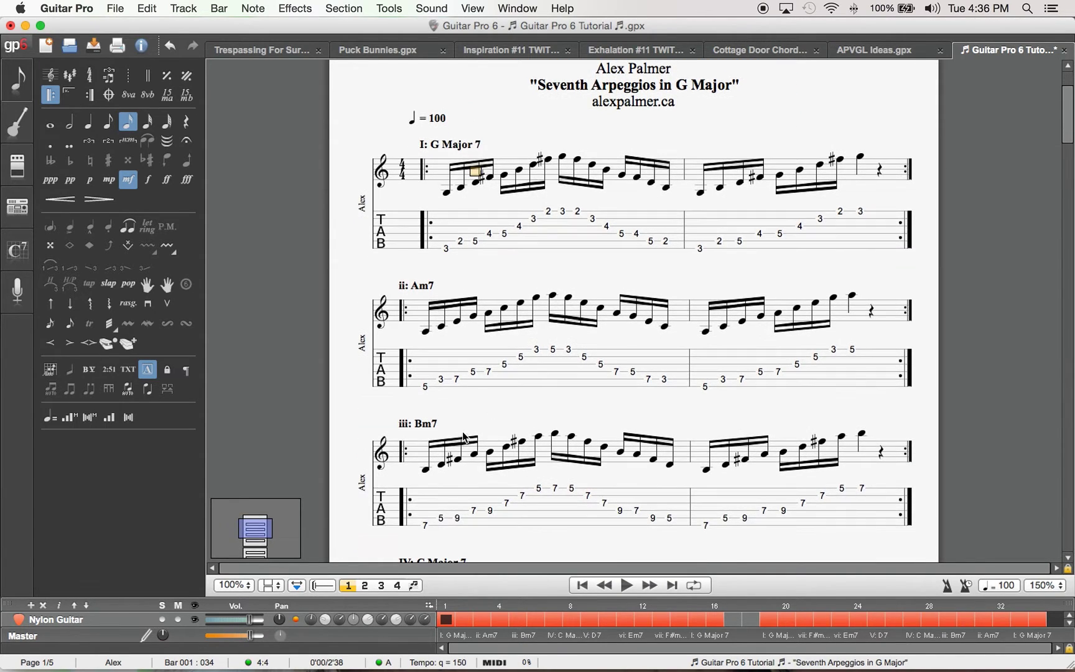
pyautogui.scroll(-4, 598, 464)
pyautogui.scroll(8, 622, 498)
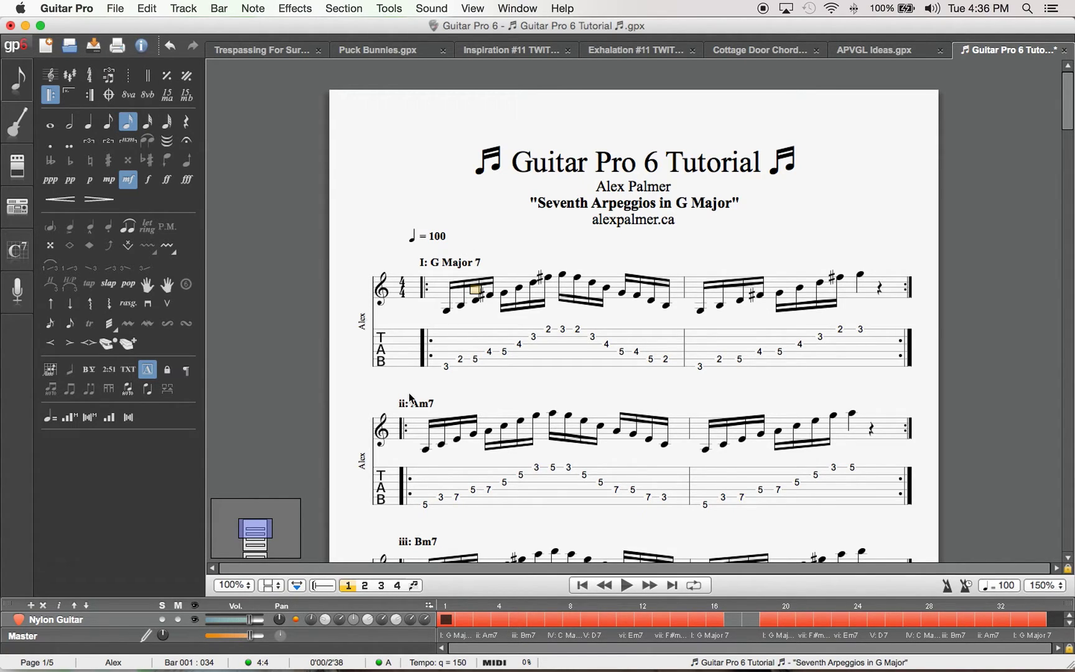
pyautogui.click(70, 75)
pyautogui.click(537, 226)
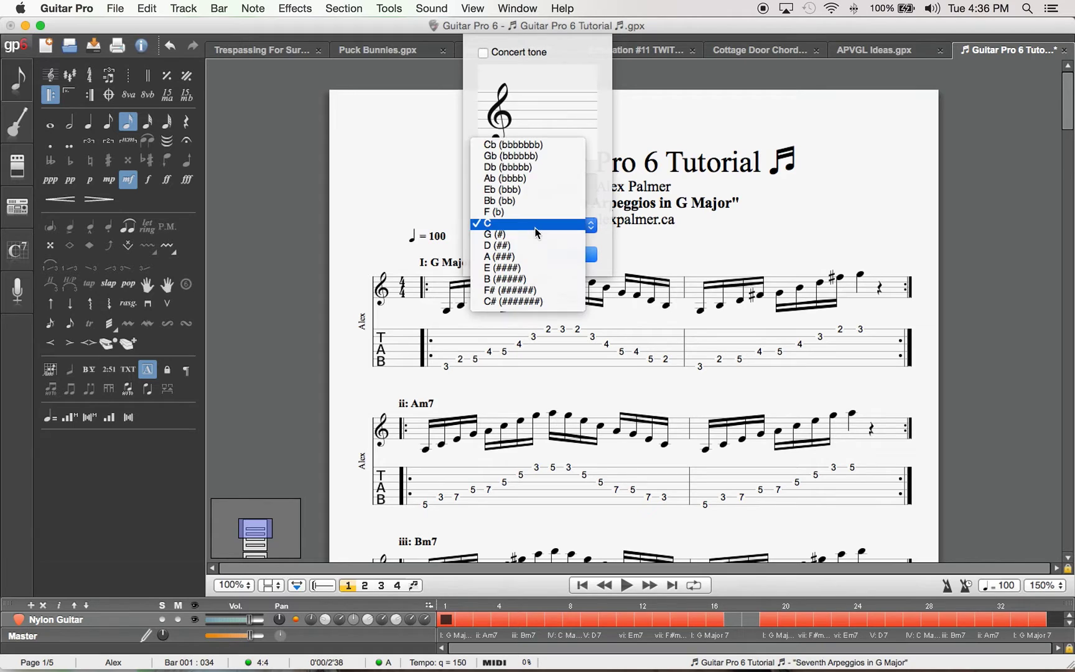
pyautogui.click(506, 235)
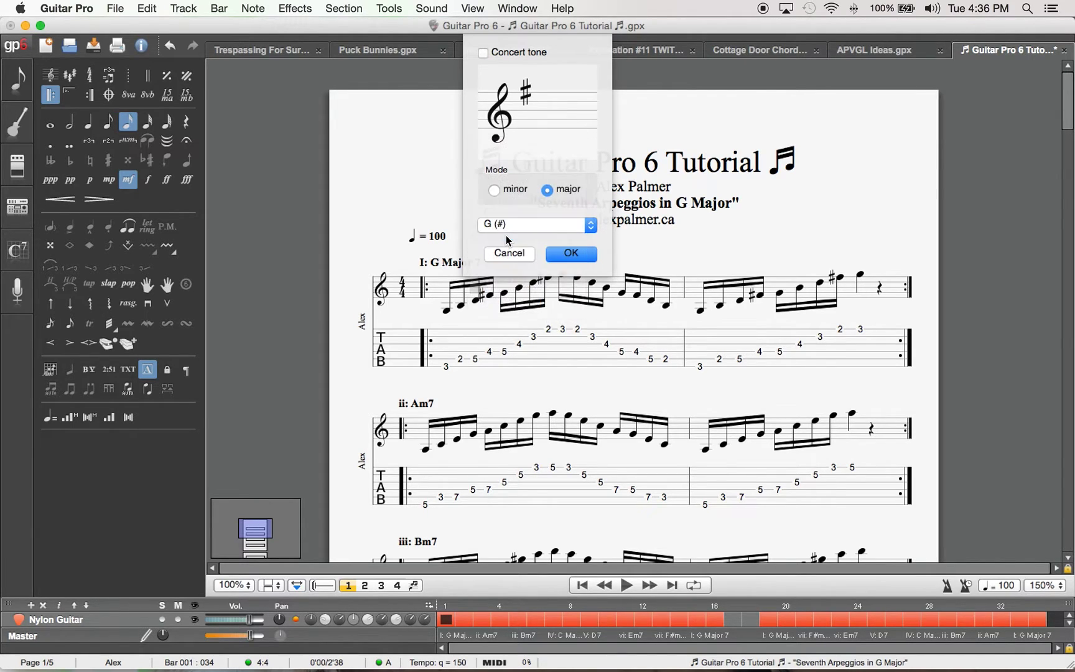
pyautogui.click(572, 254)
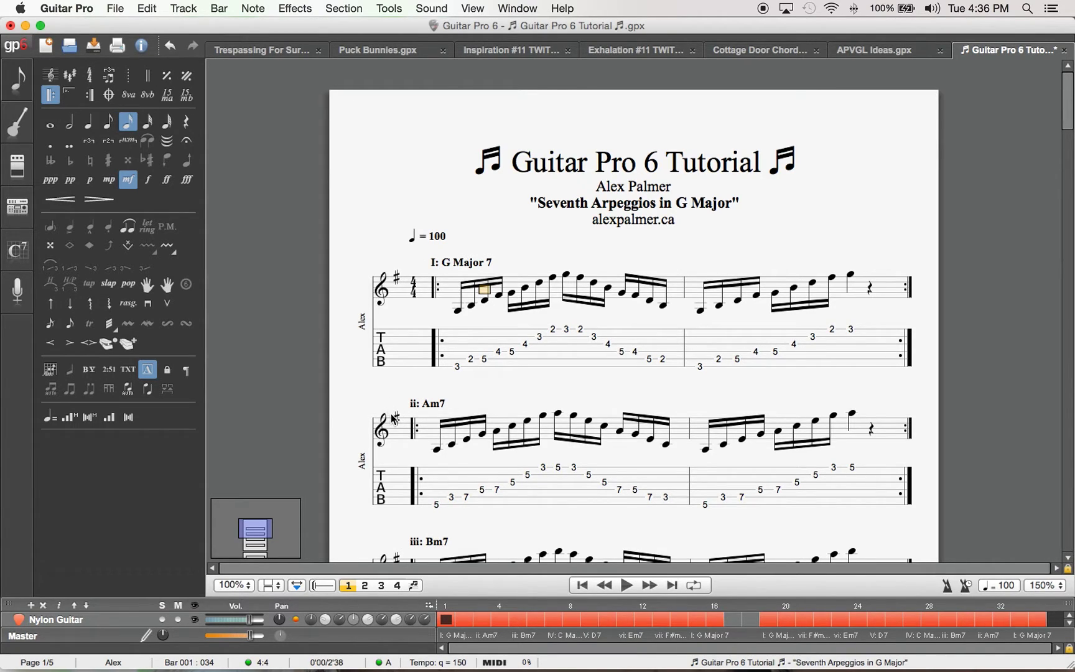
# - Examine the score in its new key signature and compare the opening I: G Major 7 bar's first note in notation and tablature
pyautogui.scroll(-1, 647, 297)
pyautogui.scroll(-10, 645, 295)
pyautogui.scroll(15, 641, 289)
pyautogui.scroll(-3, 442, 306)
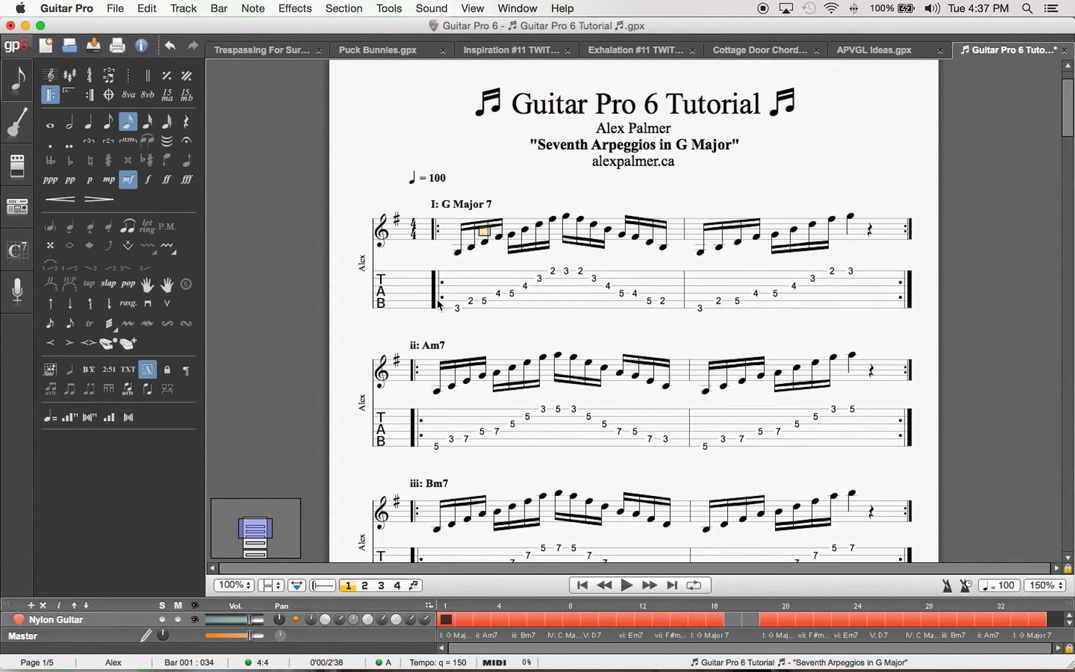
pyautogui.scroll(3, 440, 306)
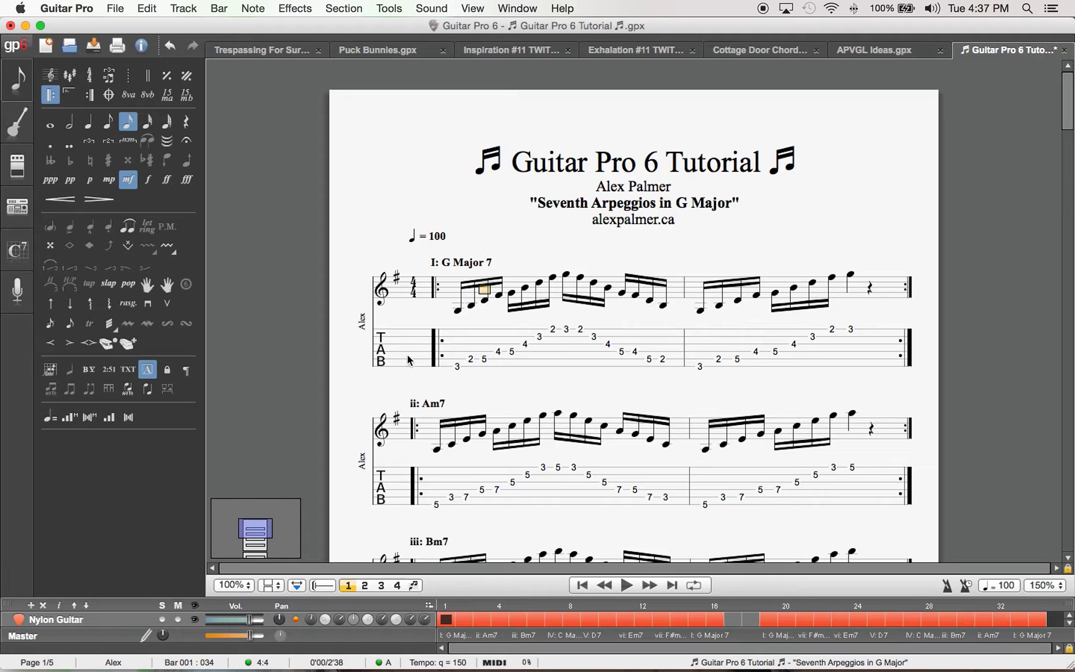
pyautogui.click(433, 363)
pyautogui.click(458, 368)
pyautogui.write('3')
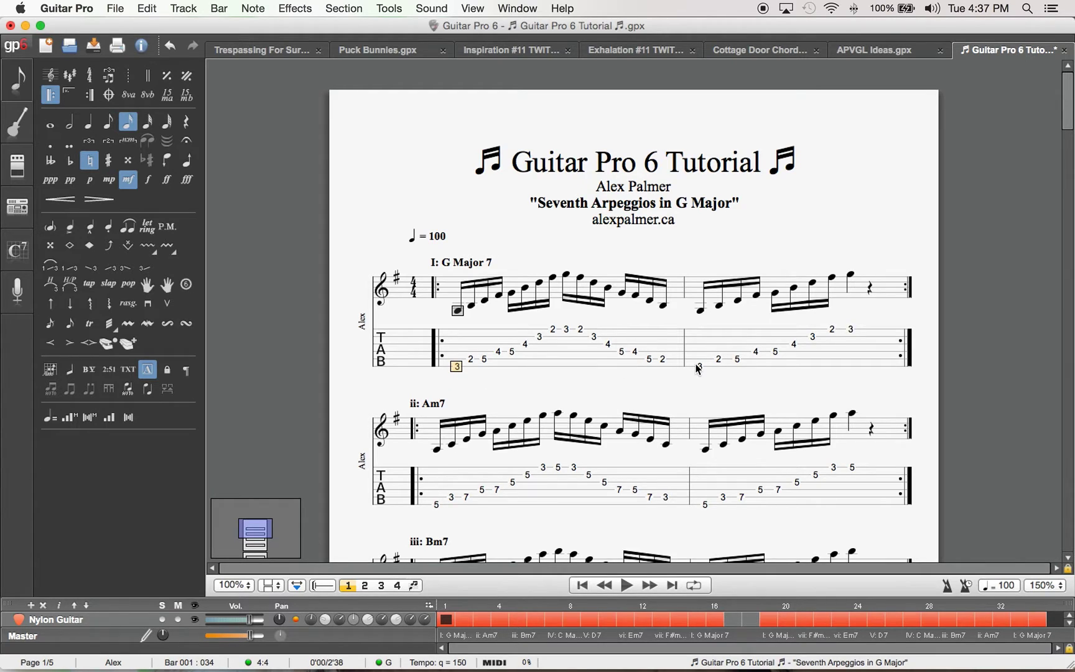
pyautogui.click(661, 336)
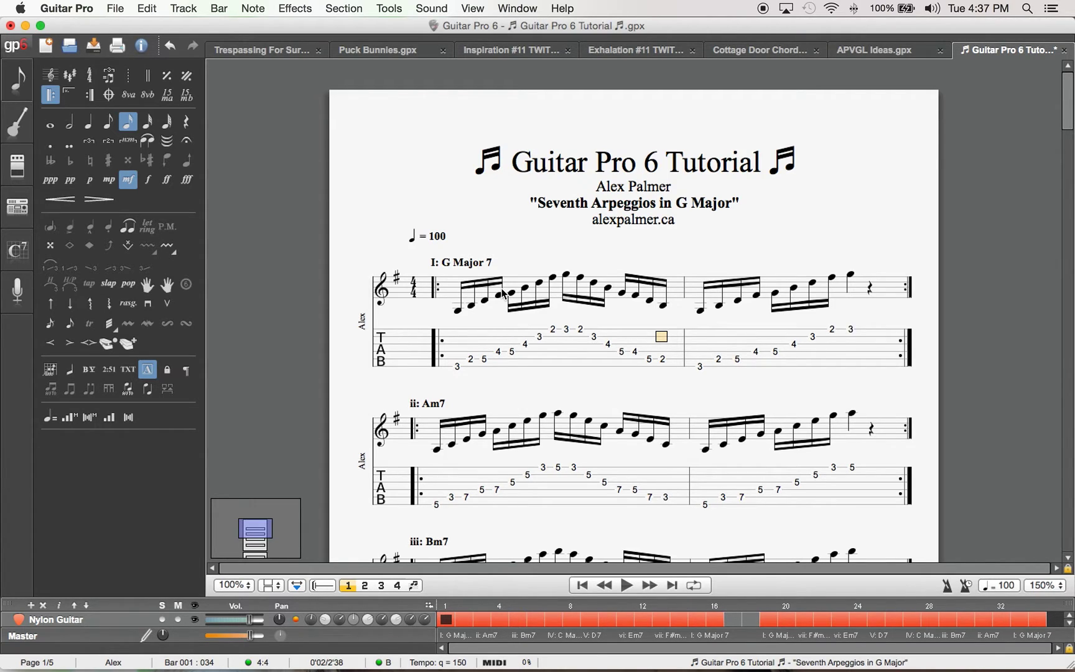
pyautogui.click(458, 310)
pyautogui.click(461, 368)
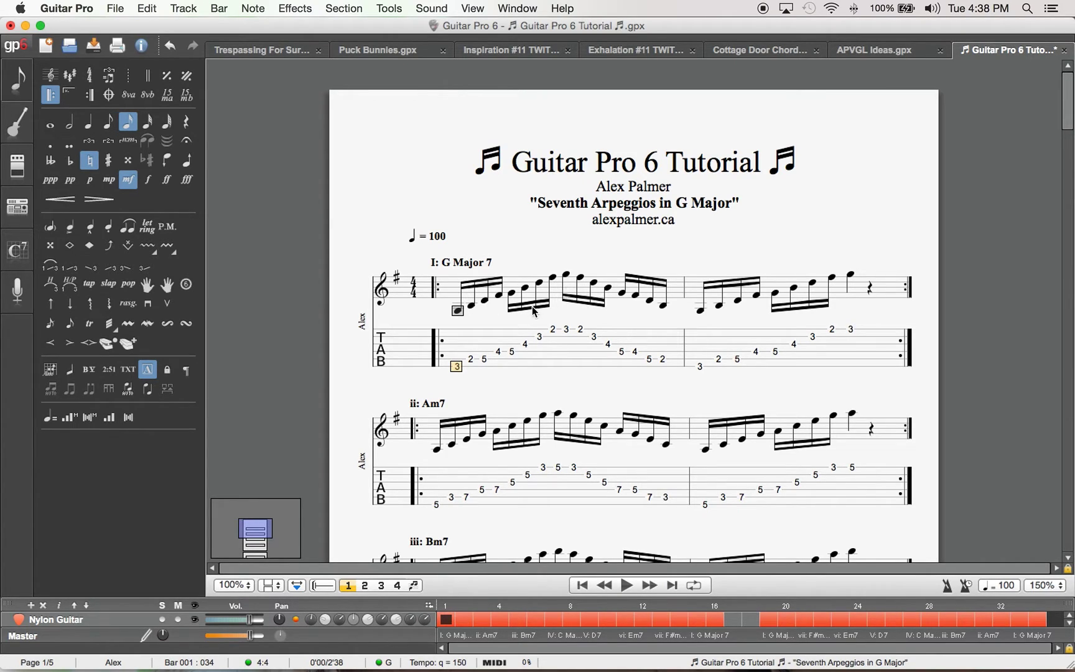
# - Turn off the Nylon Guitar track's standard notation staff so only tablature is shown, and save the file
pyautogui.doubleClick(76, 623)
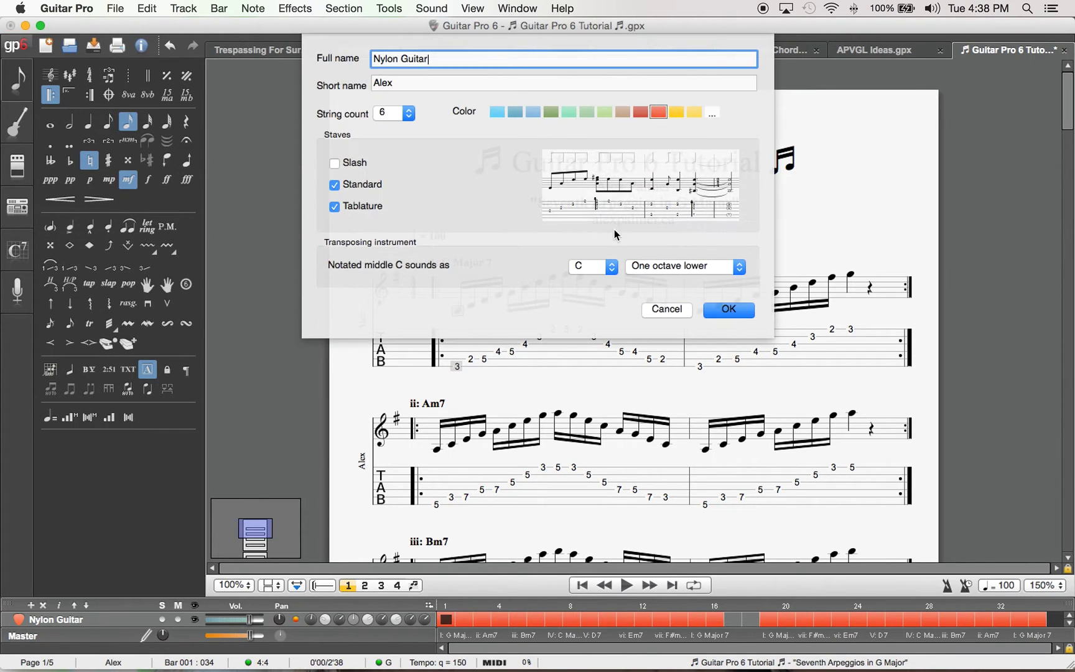
pyautogui.click(334, 185)
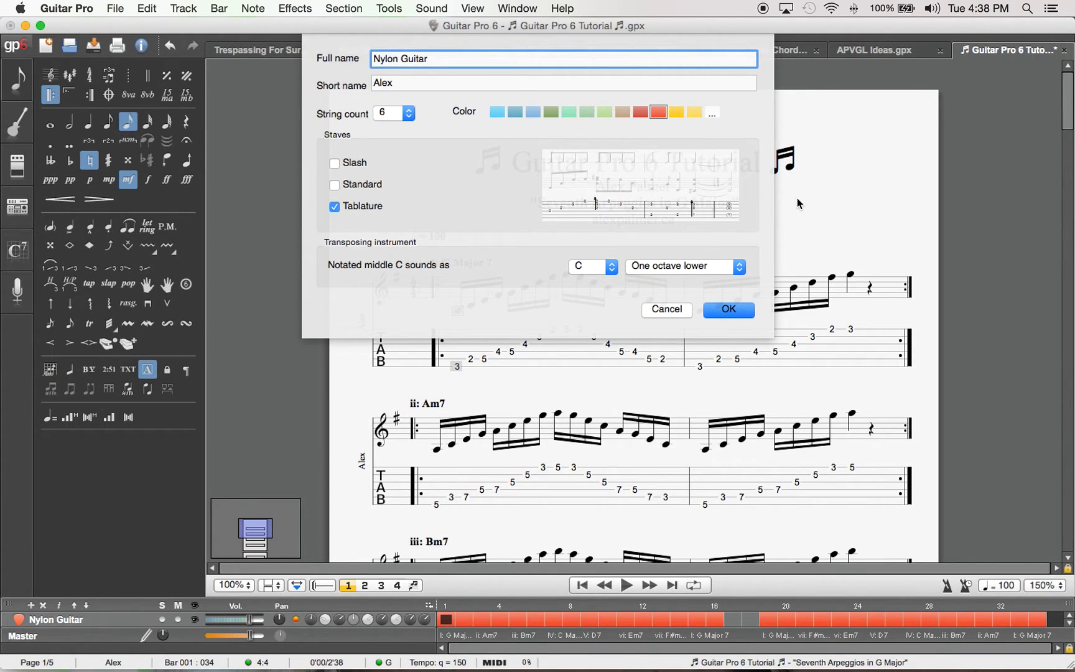
pyautogui.click(722, 311)
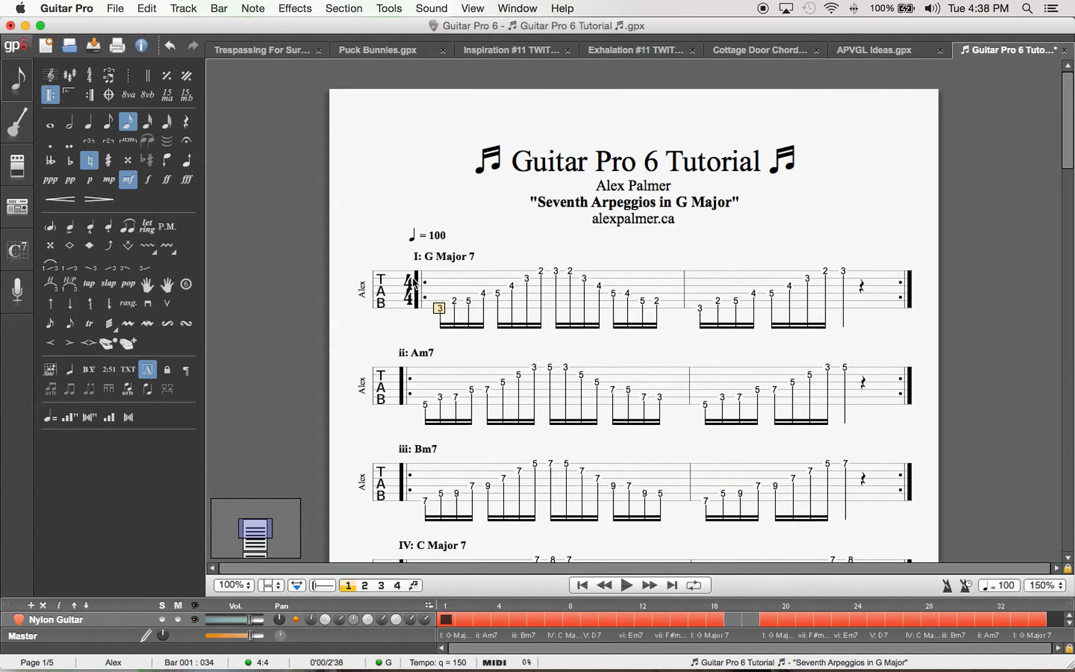
pyautogui.scroll(-4, 416, 286)
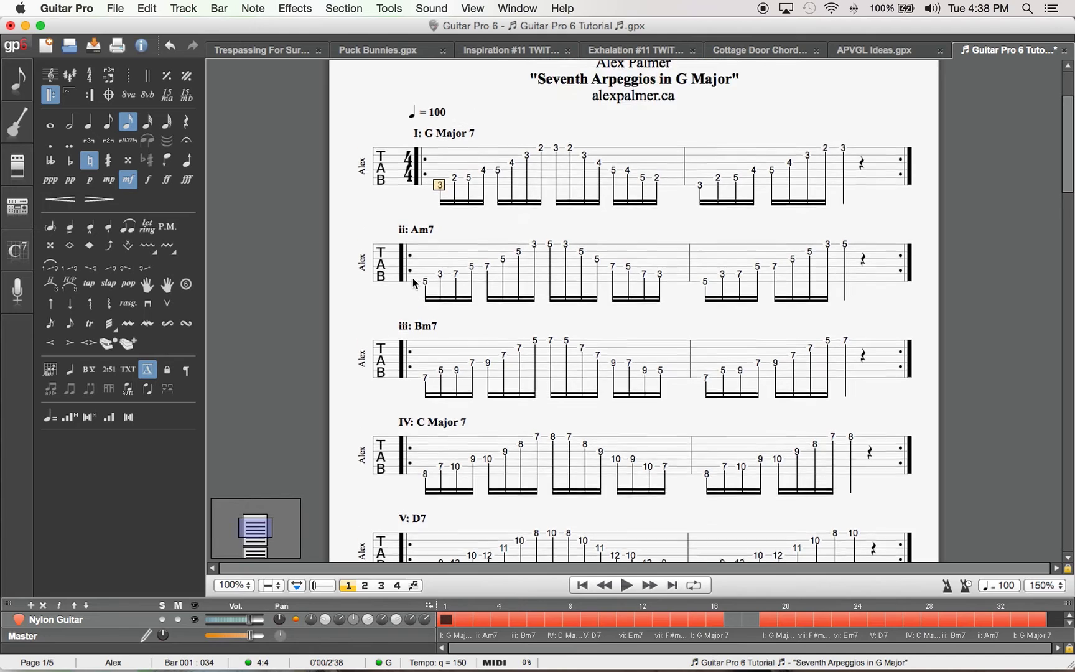
pyautogui.scroll(5, 416, 283)
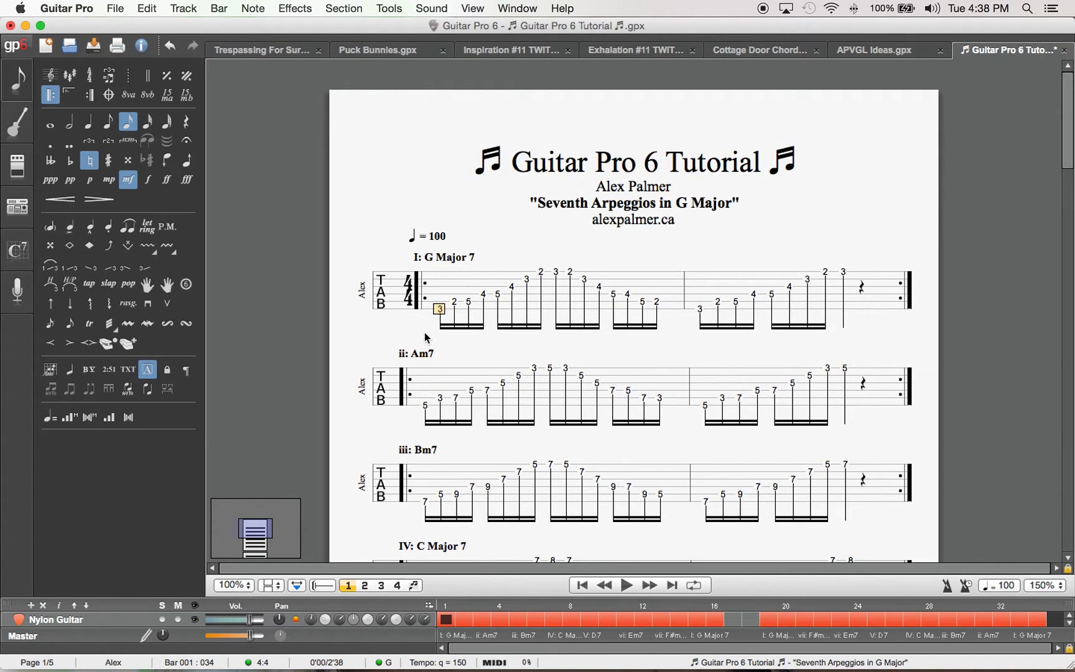
pyautogui.press('cmd+s')
# - Delete the blank separator line and all descending arpeggio lines after the ascending I: G Major 7 line, bars 17 to 34
pyautogui.scroll(-1, 473, 331)
pyautogui.scroll(-10, 472, 331)
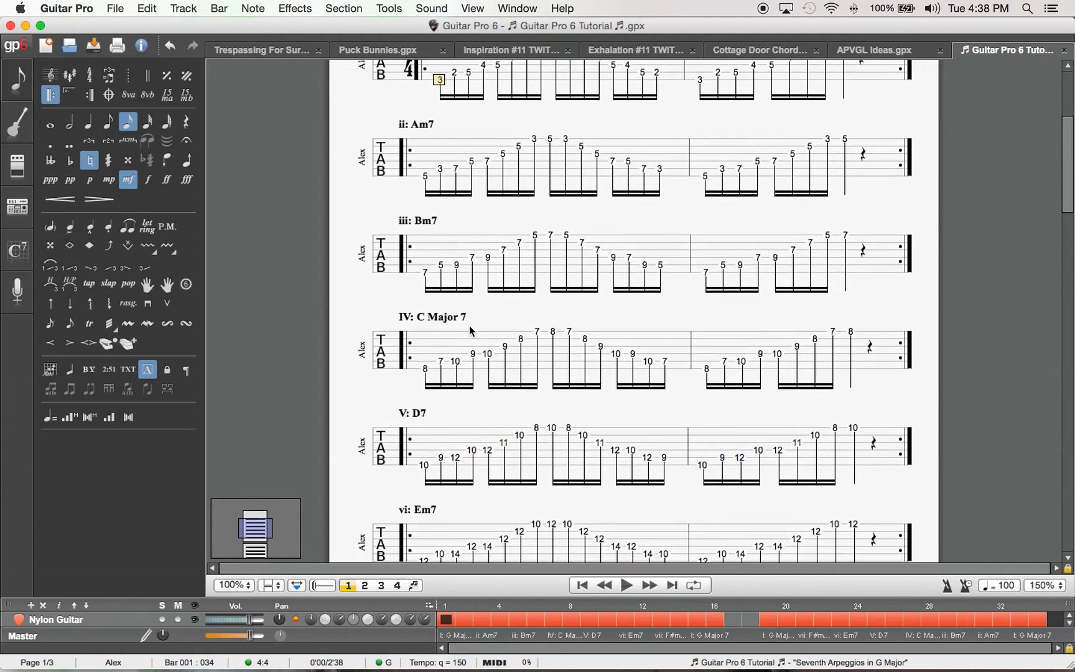
pyautogui.scroll(10, 473, 331)
pyautogui.scroll(-15, 472, 331)
pyautogui.scroll(-3, 472, 331)
pyautogui.scroll(1, 473, 331)
pyautogui.scroll(-20, 472, 331)
pyautogui.scroll(8, 473, 331)
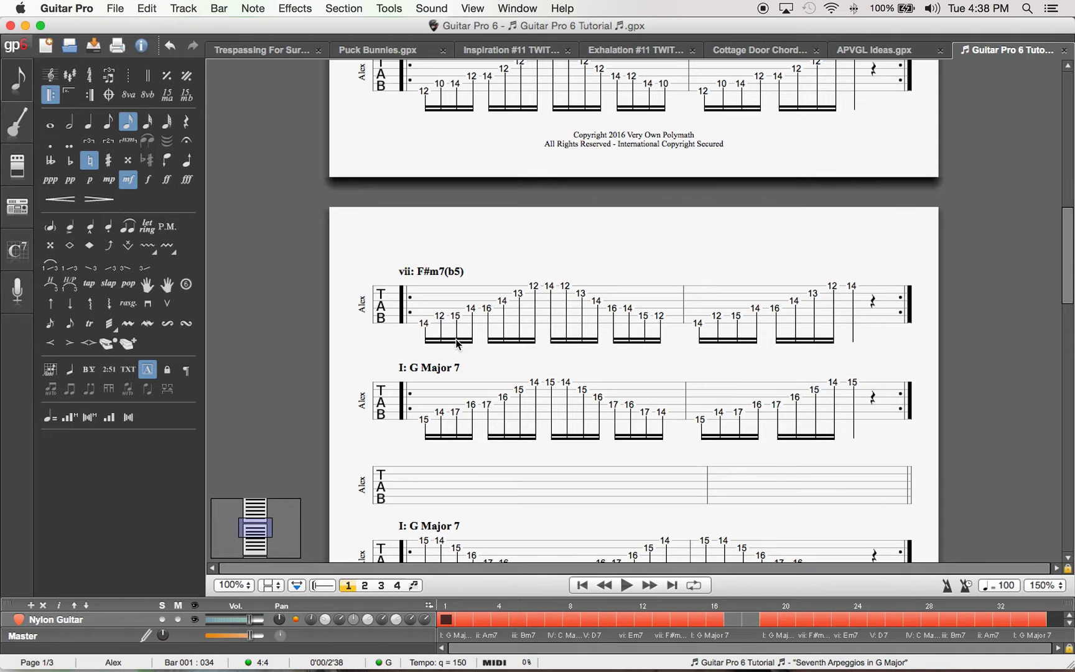
pyautogui.moveTo(400, 480); pyautogui.dragTo(892, 166)
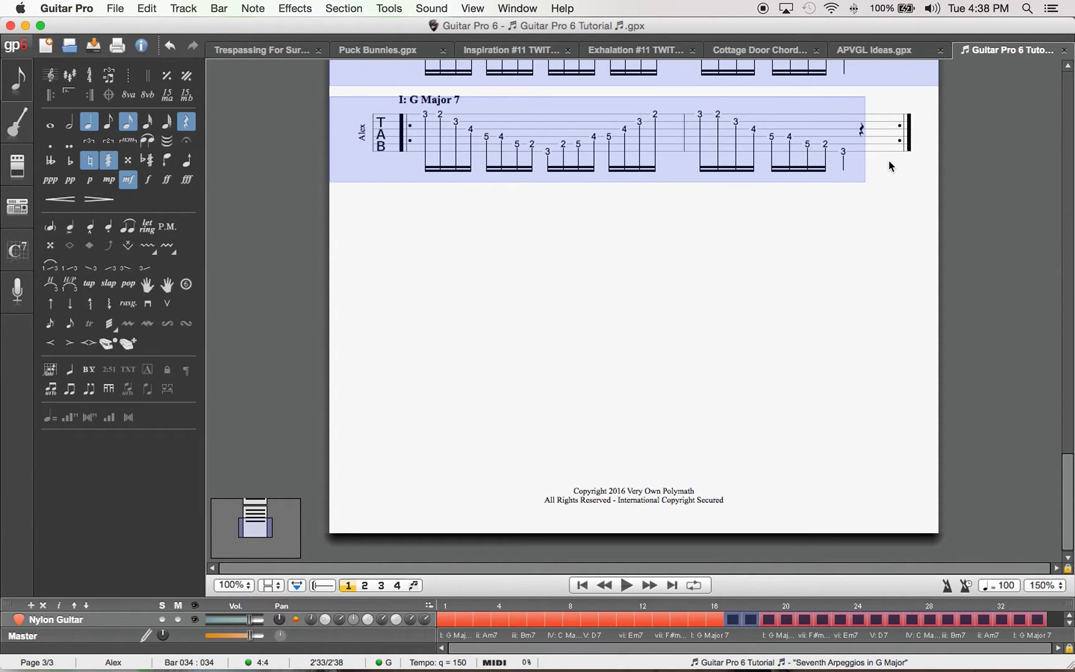
pyautogui.press('Delete')
pyautogui.scroll(-6, 818, 267)
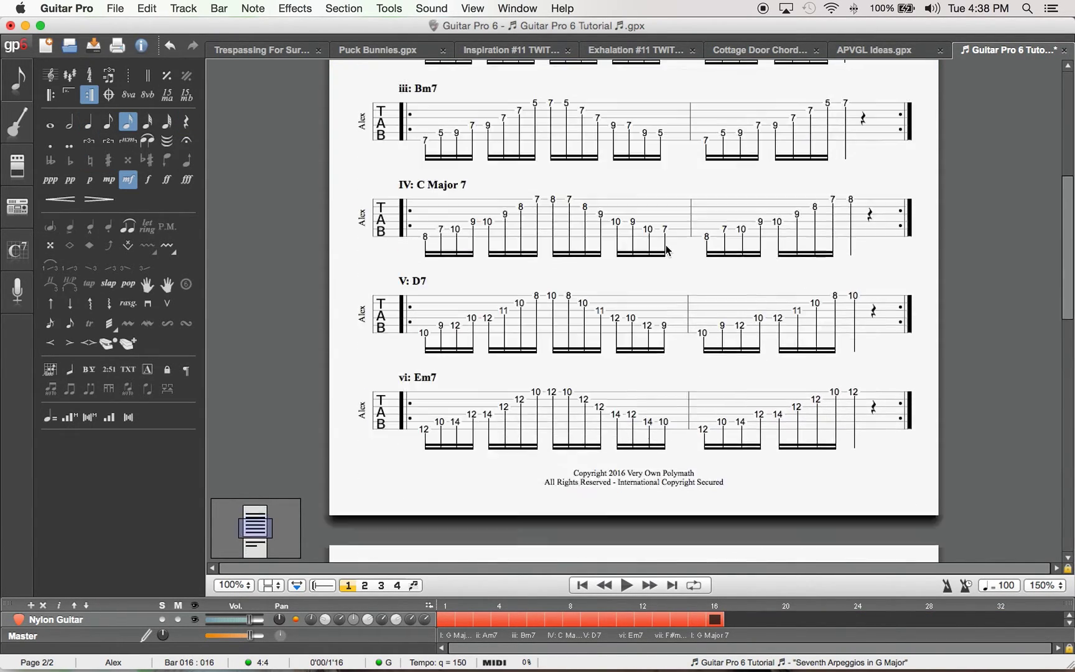
# - Widen the final I: G Major 7 line so its two bars span the full page width
pyautogui.click(147, 369)
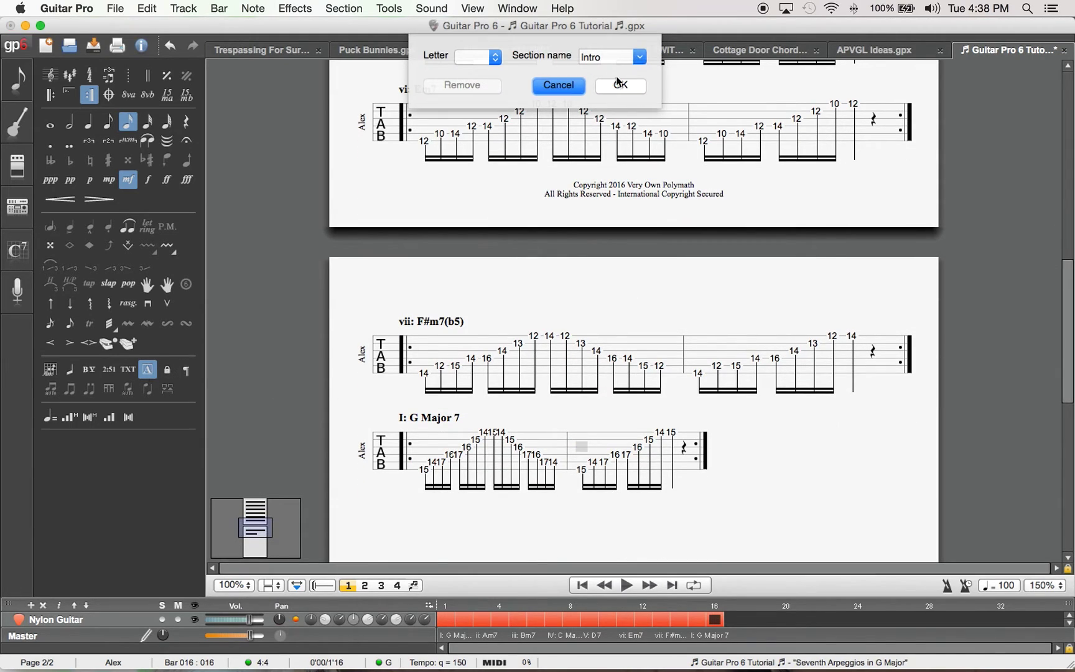
pyautogui.click(585, 86)
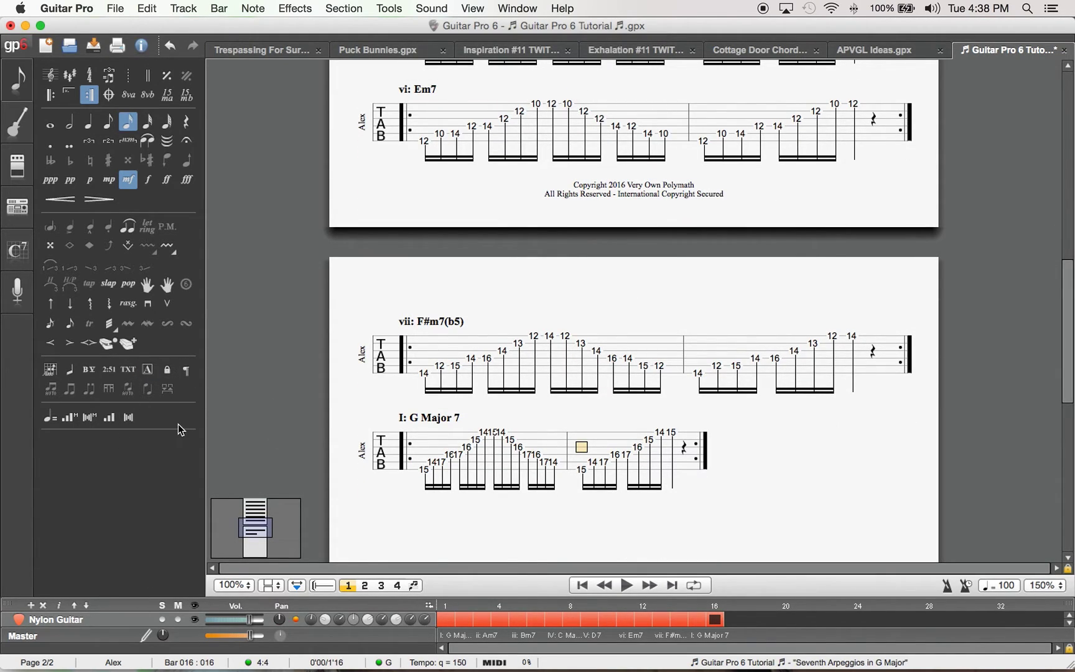
pyautogui.click(298, 586)
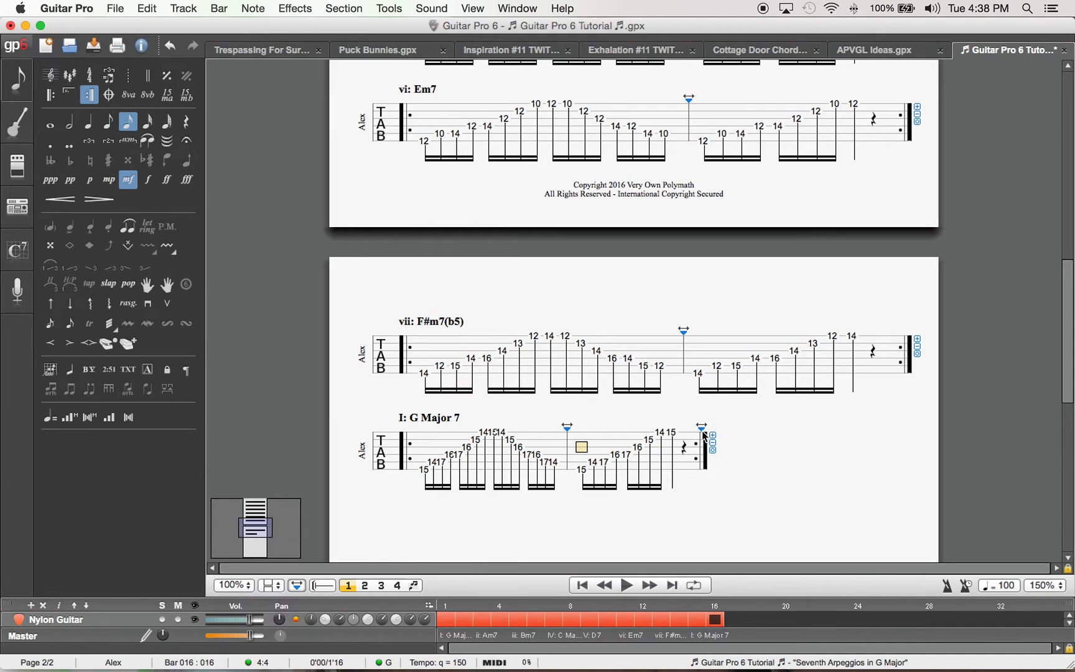
pyautogui.click(298, 586)
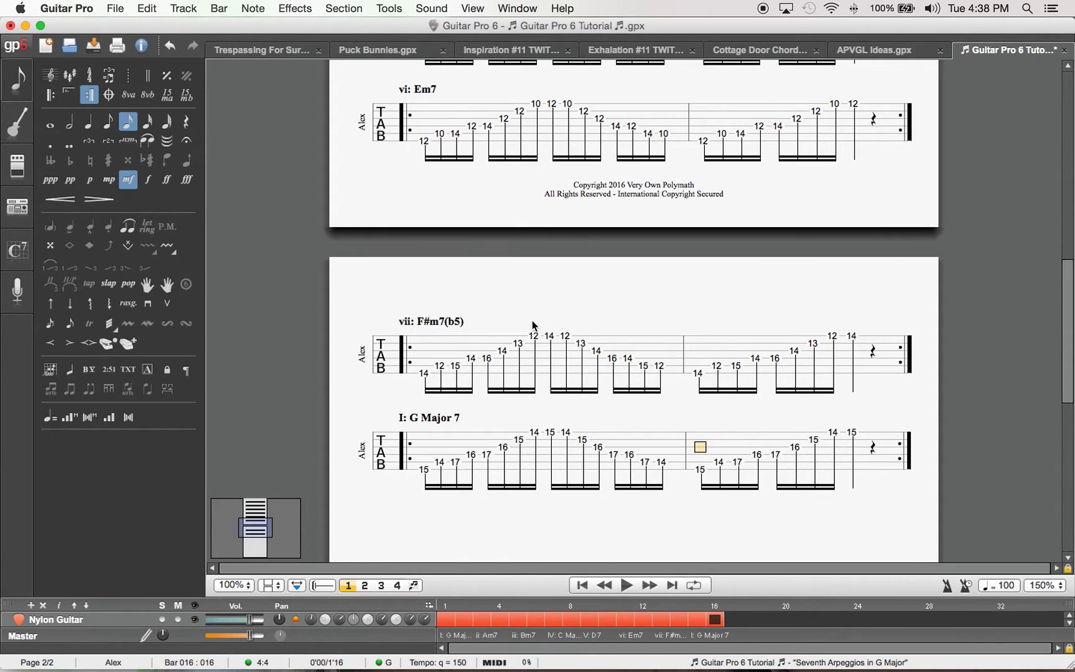
# - Save the reduced score as a new file named "7th Arpeggios in G Ascending.gpx" on the Desktop
pyautogui.scroll(2, 533, 321)
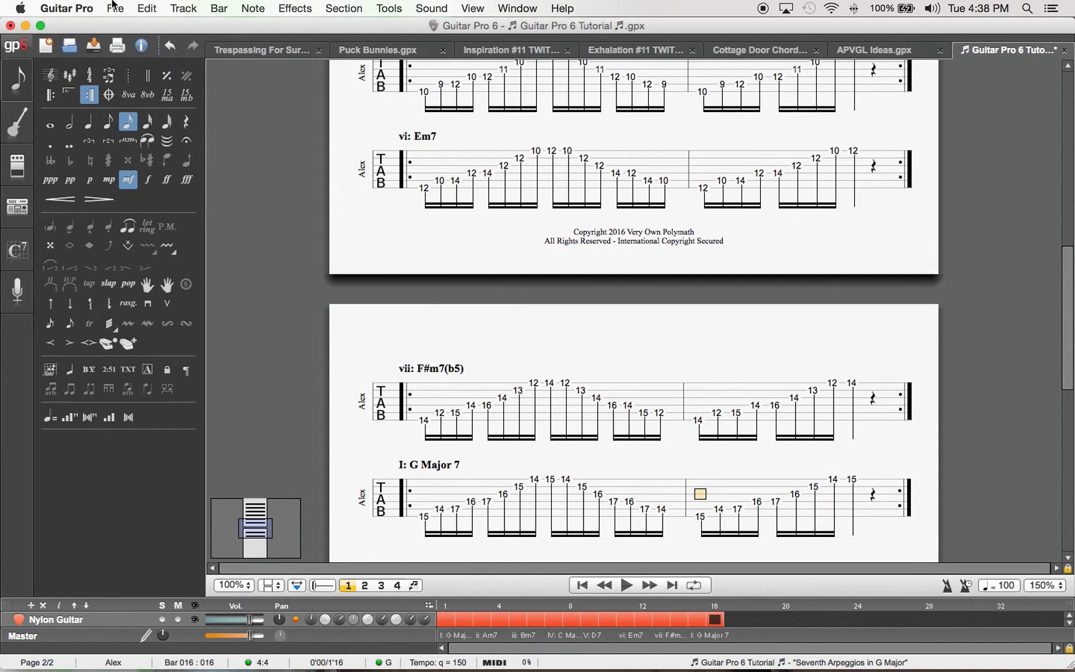
pyautogui.click(115, 9)
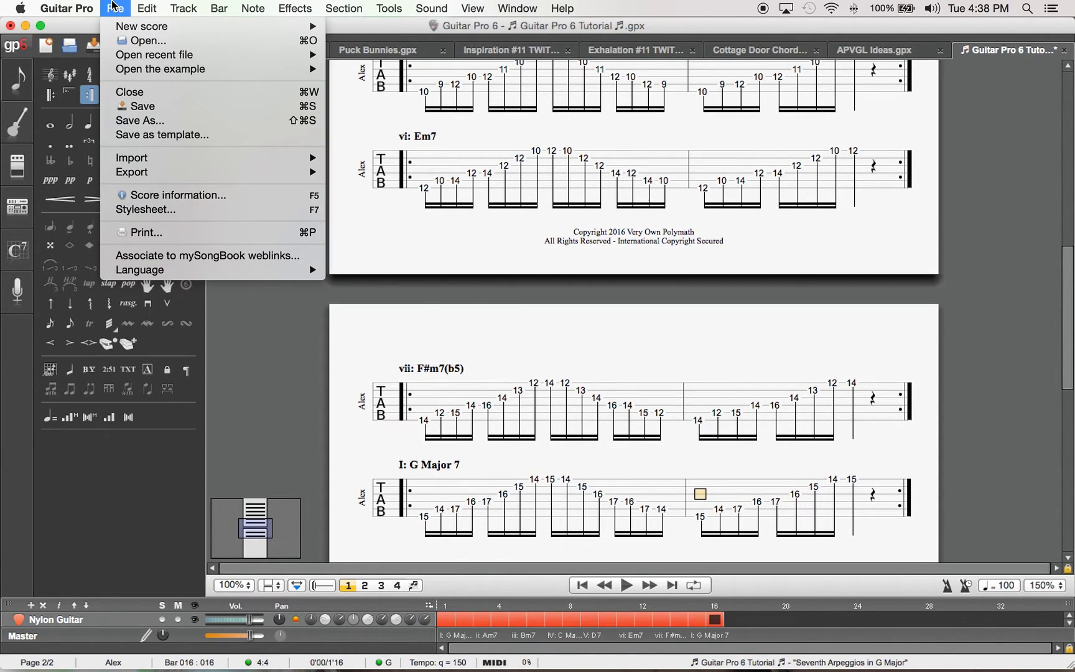
pyautogui.click(153, 124)
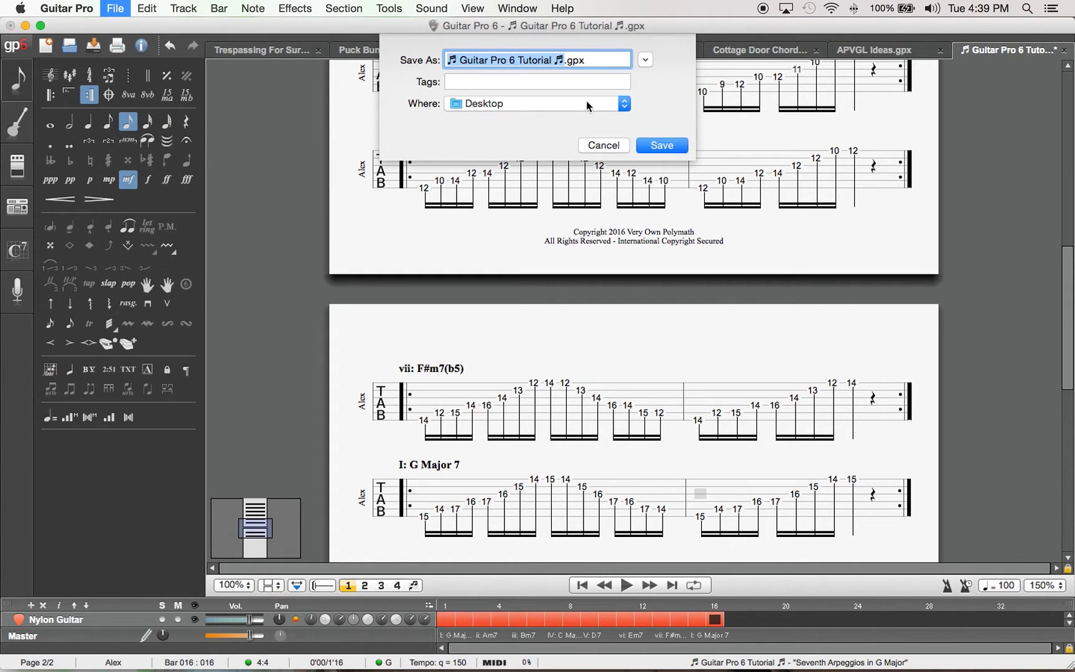
pyautogui.write('7th Arpe')
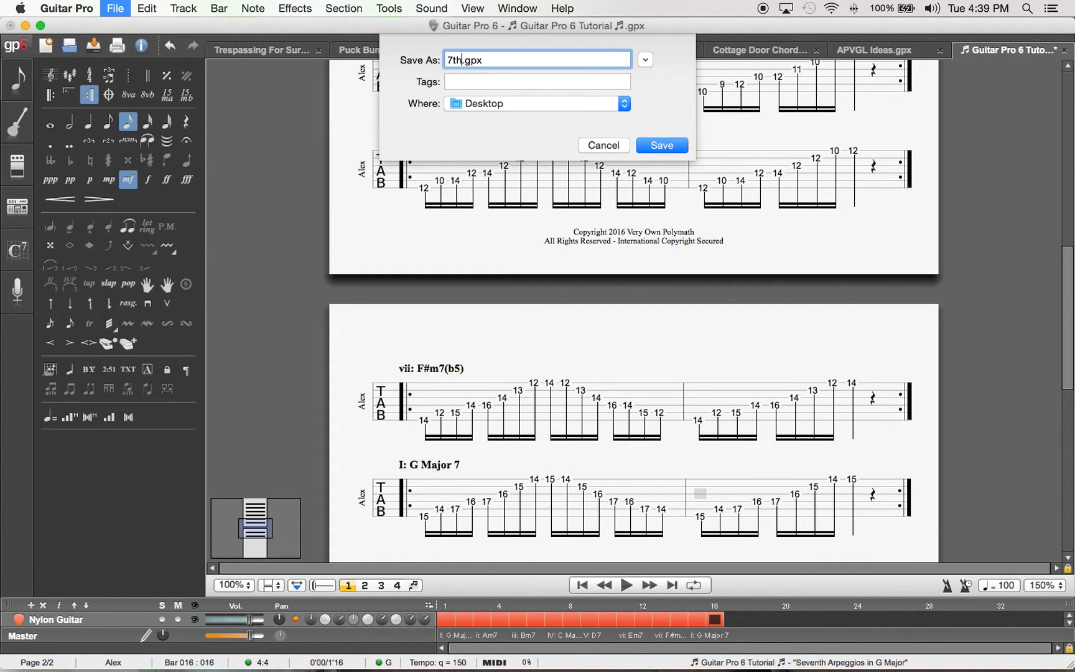
pyautogui.write('ggios in G Ascending')
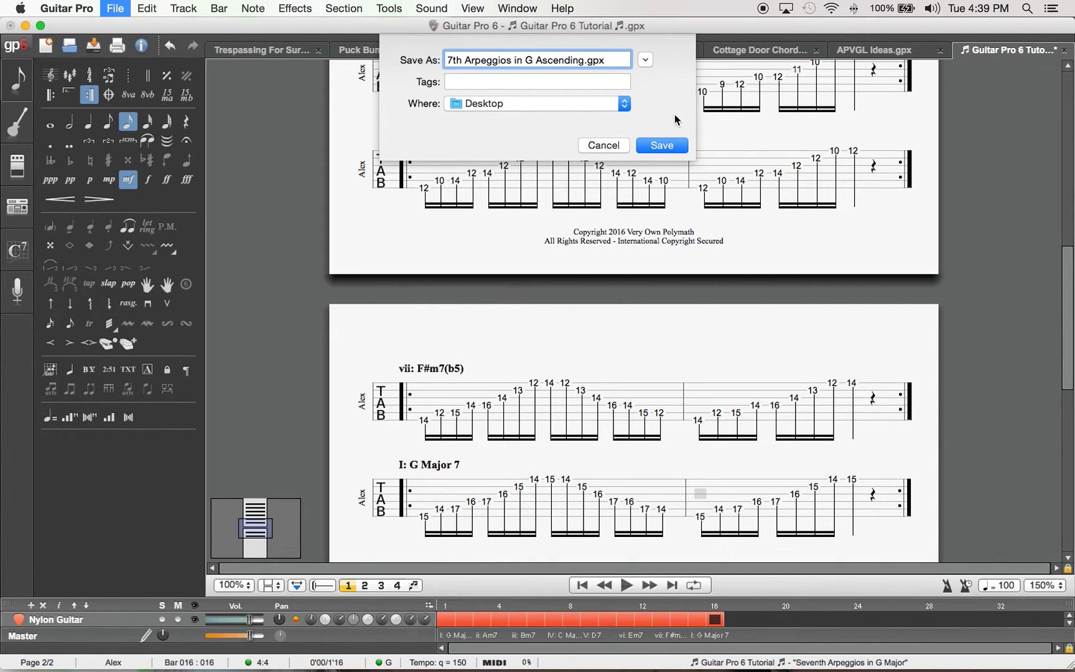
pyautogui.click(662, 145)
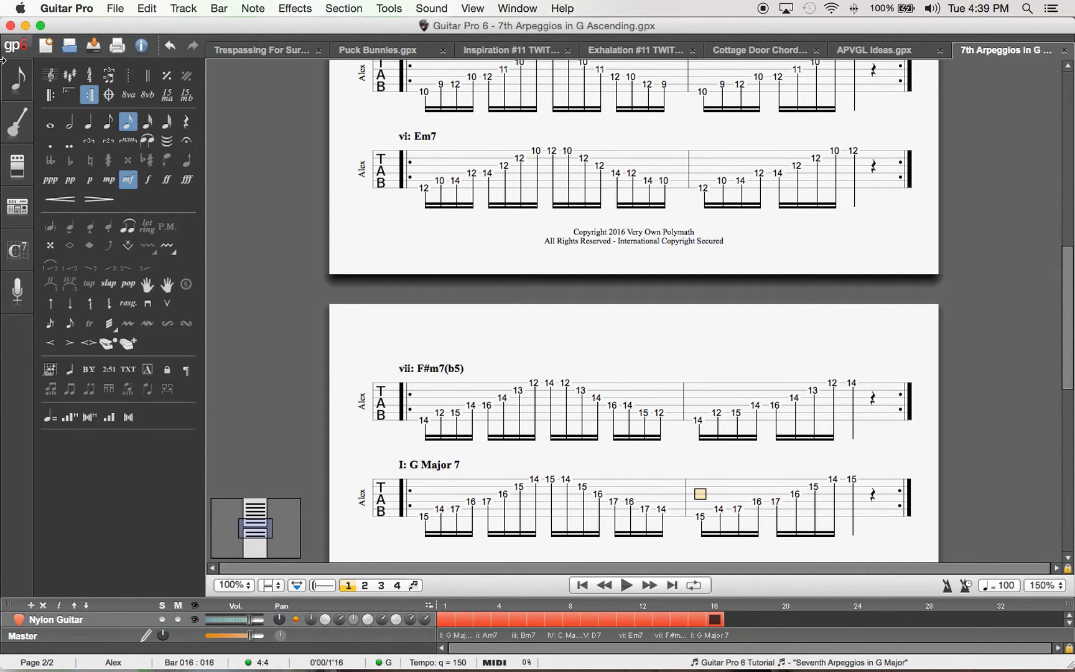
# - Reopen the original "Guitar Pro 6 Tutorial" file from the Desktop alongside the ascending score
pyautogui.click(25, 29)
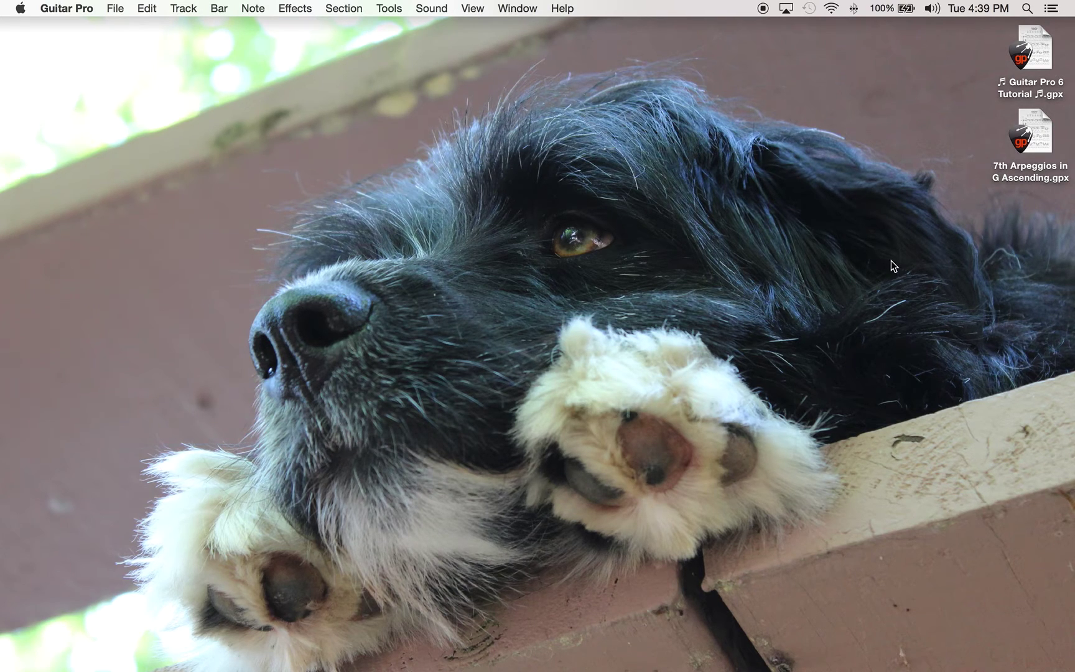
pyautogui.doubleClick(1044, 55)
pyautogui.moveTo(862, 669)
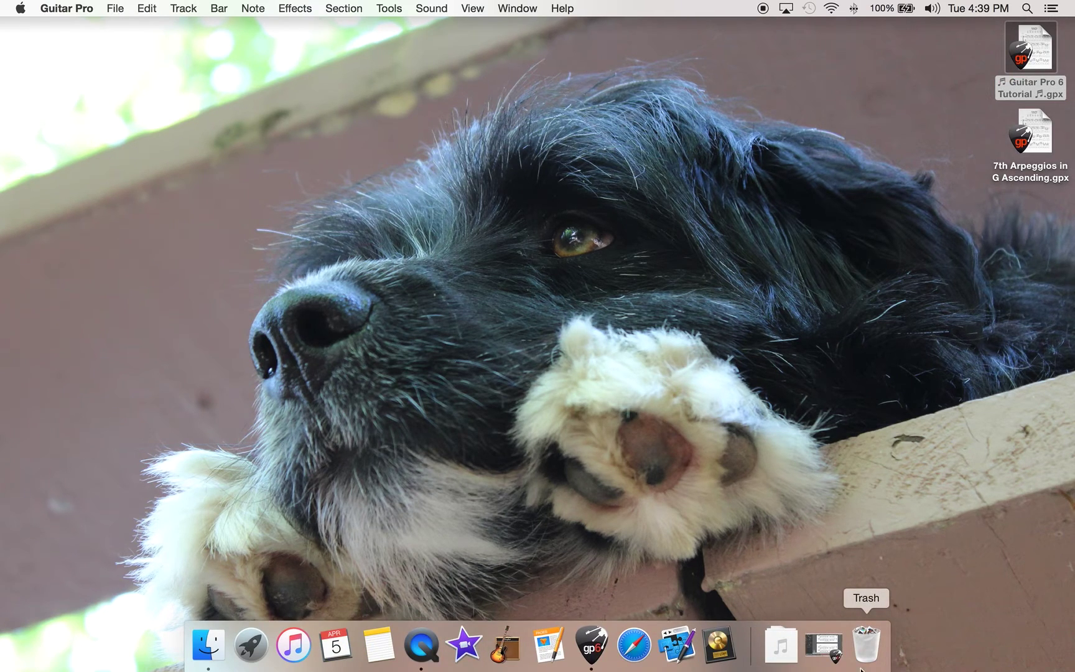
pyautogui.click(824, 647)
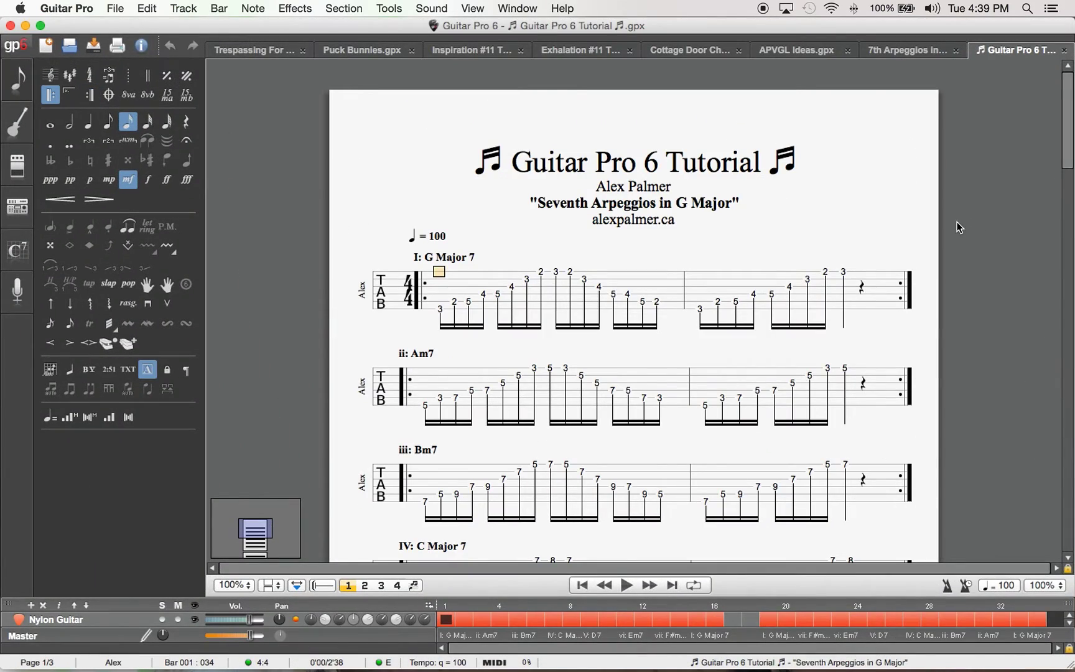
# - Return to the "7th Arpeggios in G Ascending" score, set its page zoom to 75% and look over its lines
pyautogui.click(904, 51)
pyautogui.scroll(-5, 641, 162)
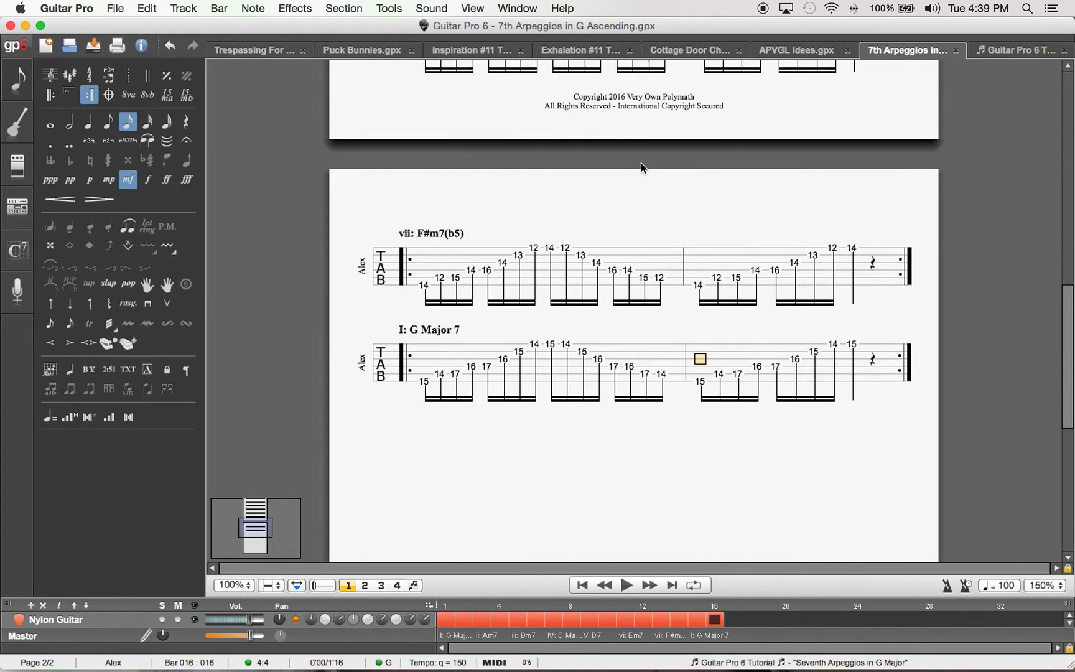
pyautogui.scroll(15, 641, 162)
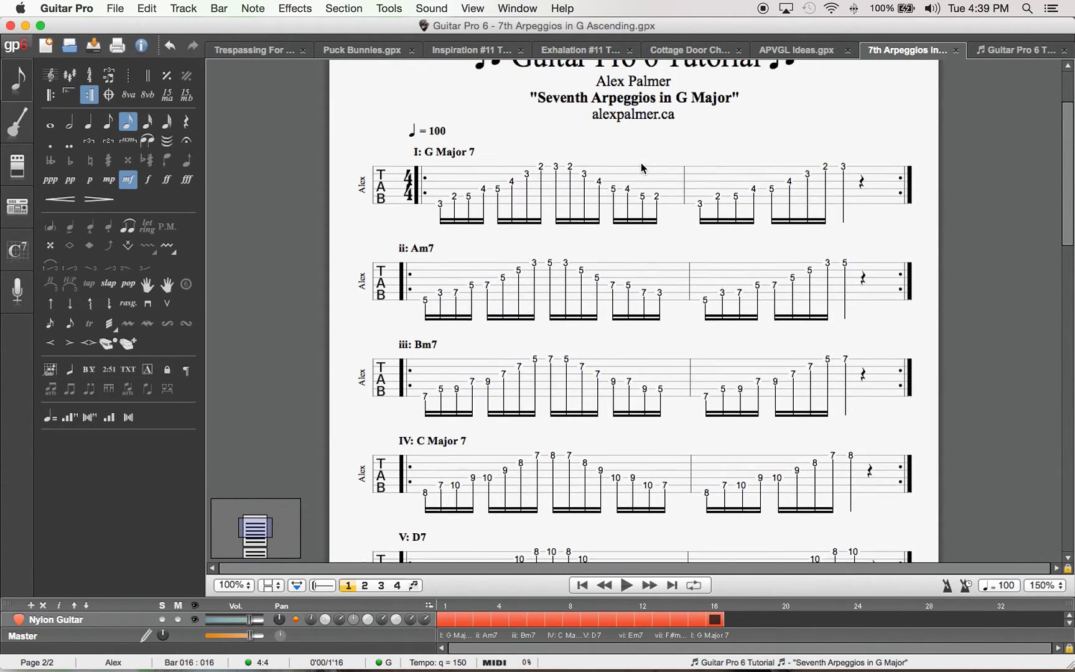
pyautogui.click(233, 585)
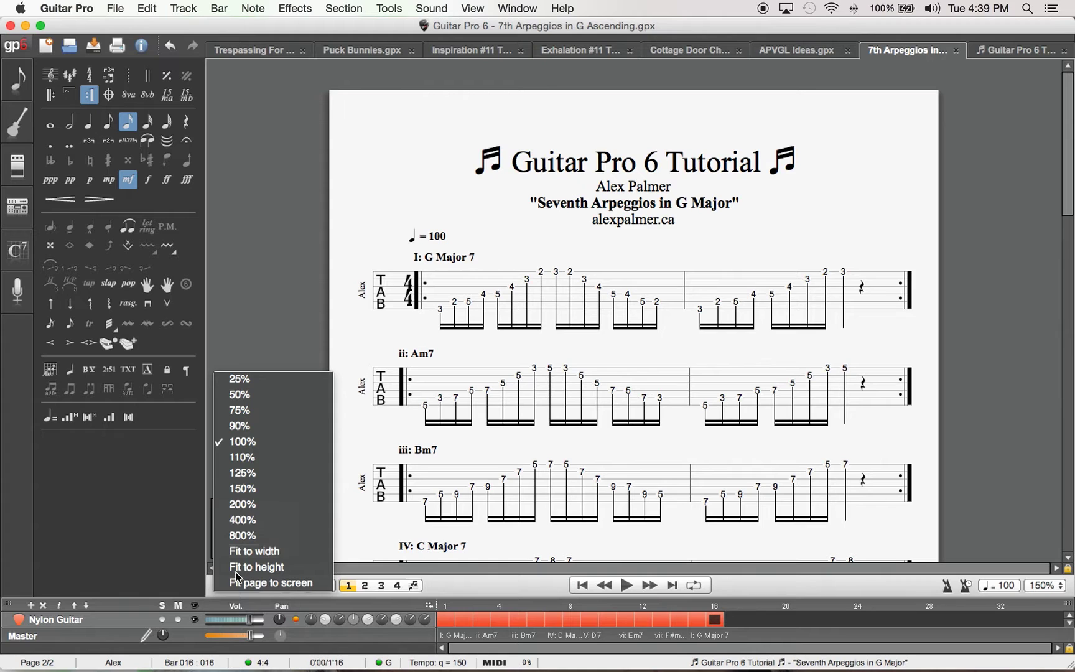
pyautogui.click(250, 412)
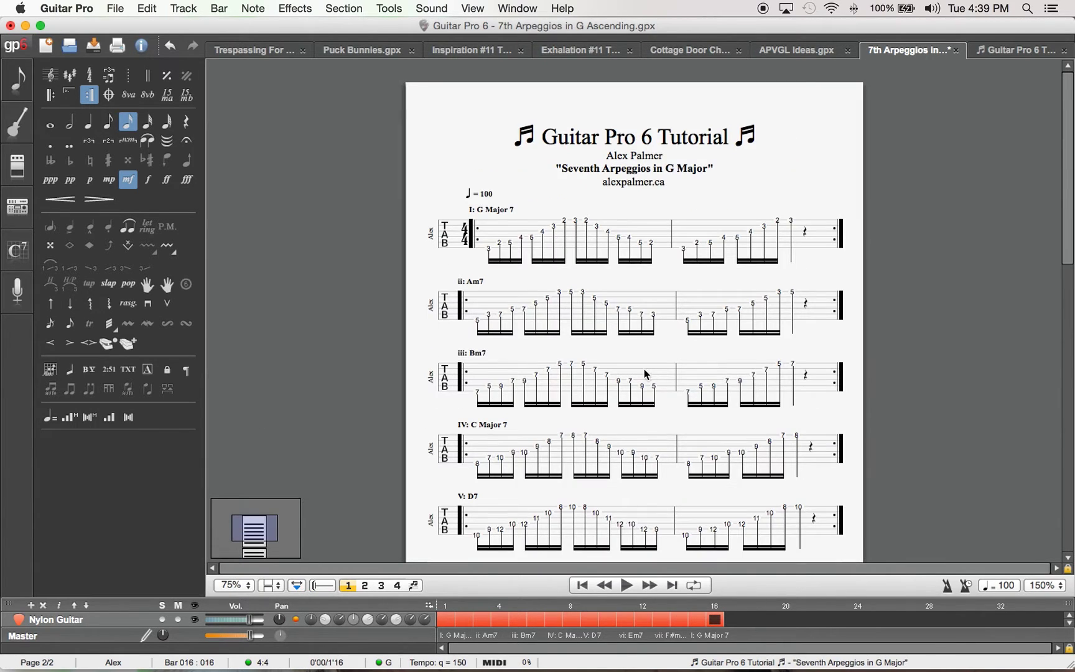
pyautogui.scroll(-8, 638, 364)
pyautogui.scroll(8, 639, 367)
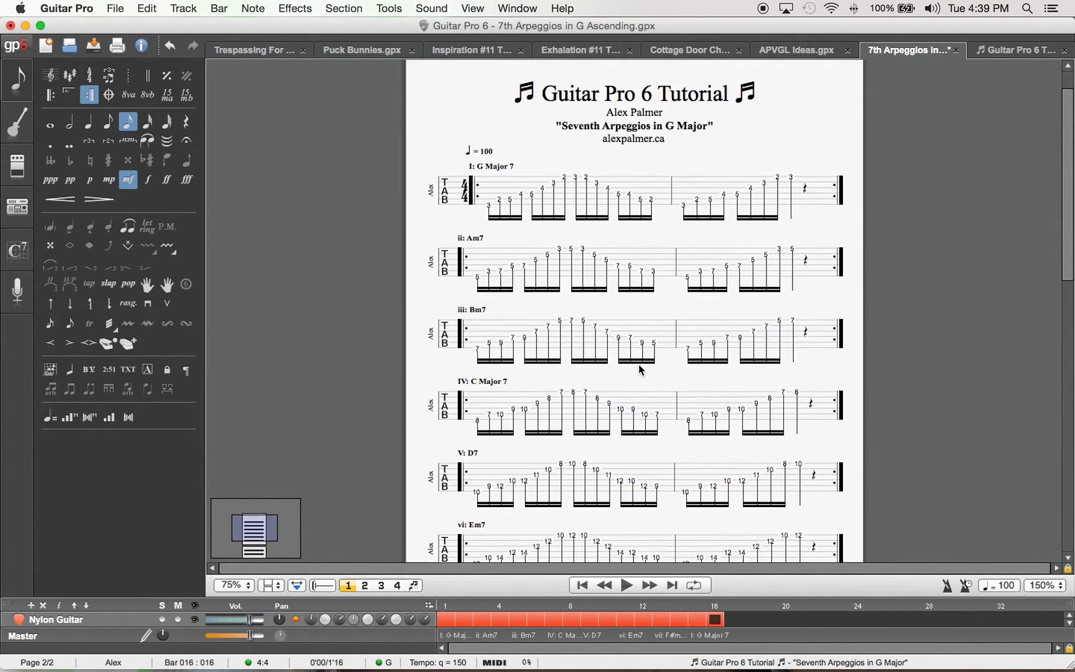
# - Change the ascending score's Artist text to "Seventh Arpeggios in G Major: Ascending" and save the file
pyautogui.click(501, 261)
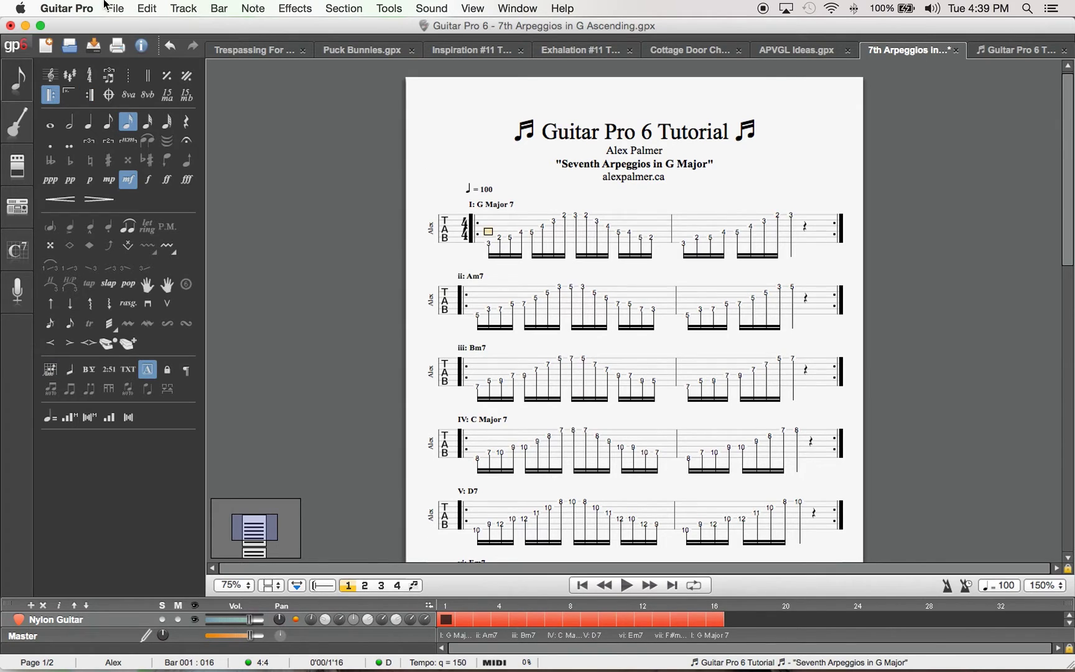
pyautogui.click(115, 8)
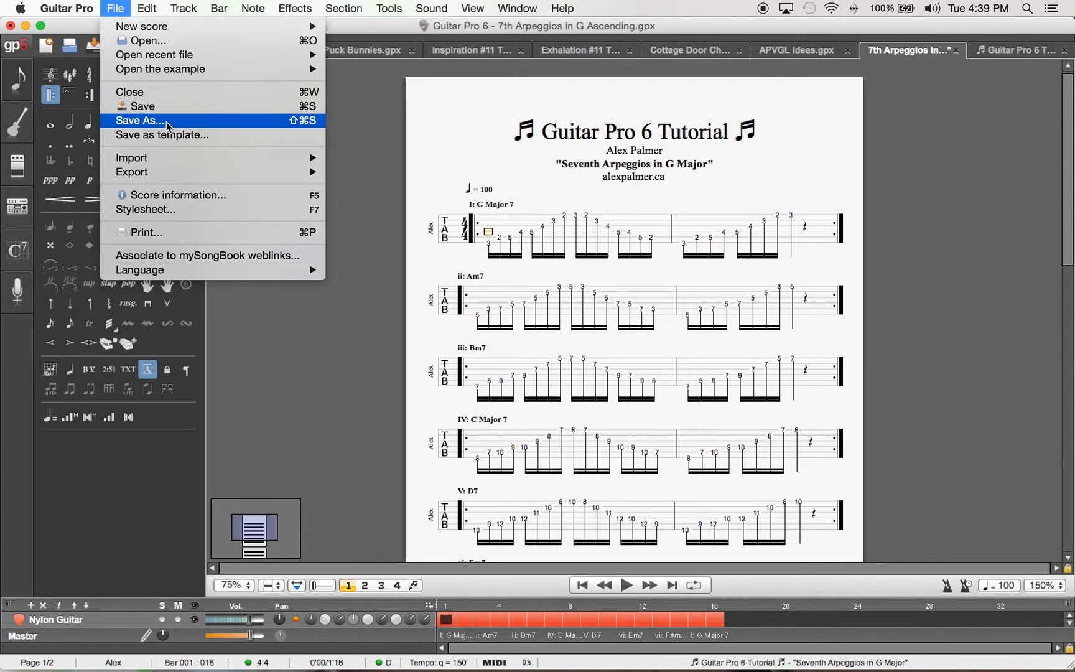
pyautogui.click(176, 196)
pyautogui.click(606, 127)
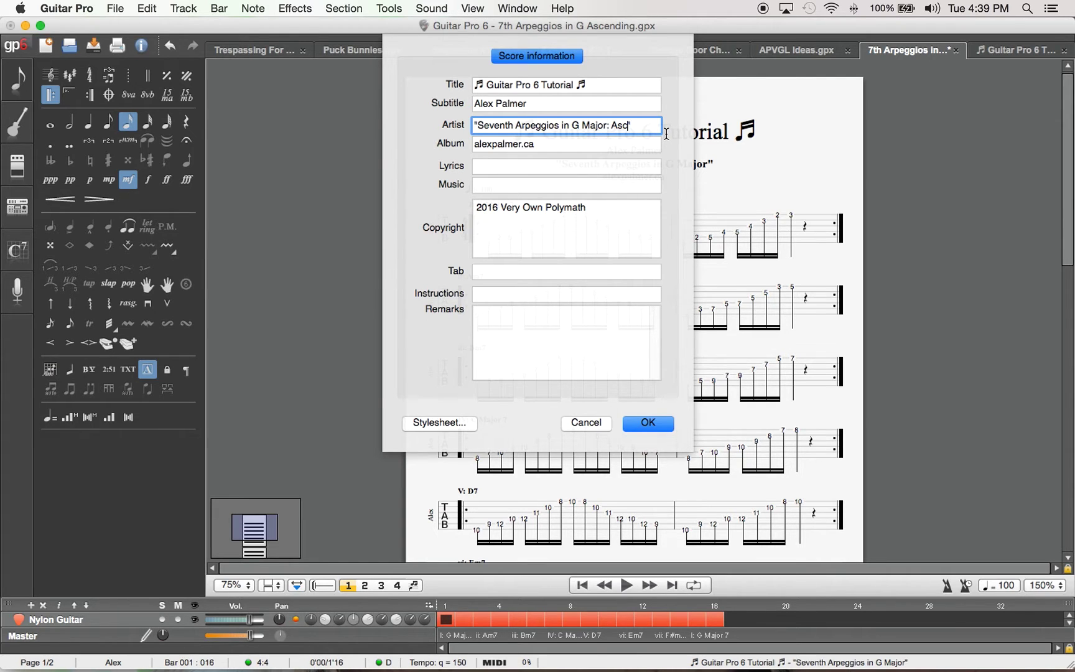
pyautogui.click(648, 424)
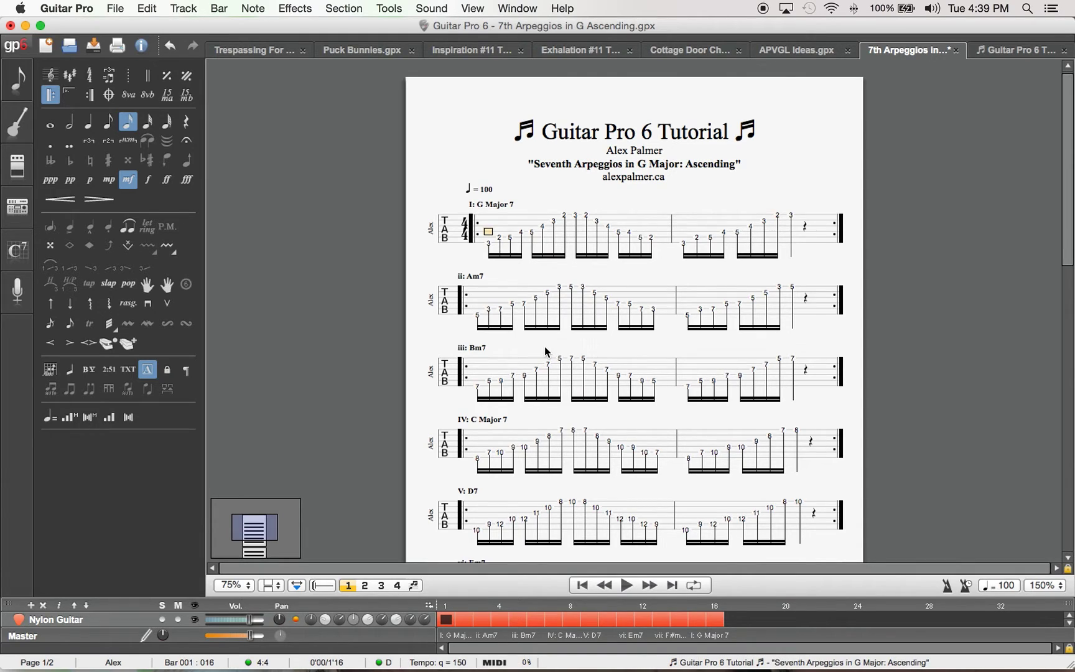
pyautogui.press('super+s')
# - In the original tutorial score, delete all ascending arpeggio lines and the blank separator line, bars 1 to 18
pyautogui.click(1003, 53)
pyautogui.scroll(-5, 573, 203)
pyautogui.scroll(-20, 574, 203)
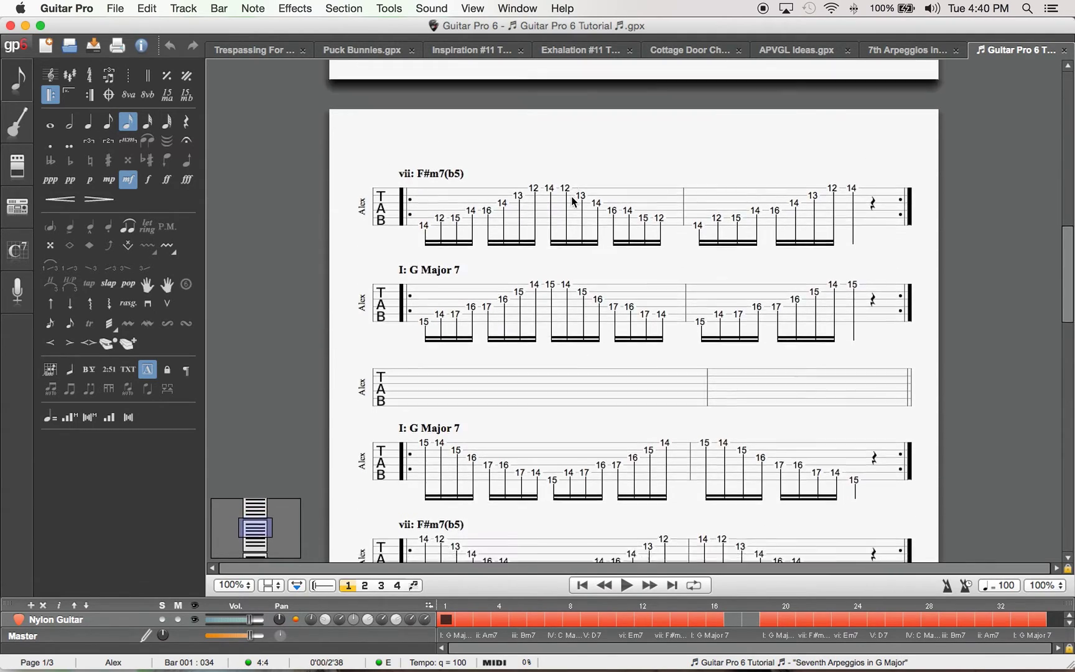
pyautogui.scroll(-20, 572, 202)
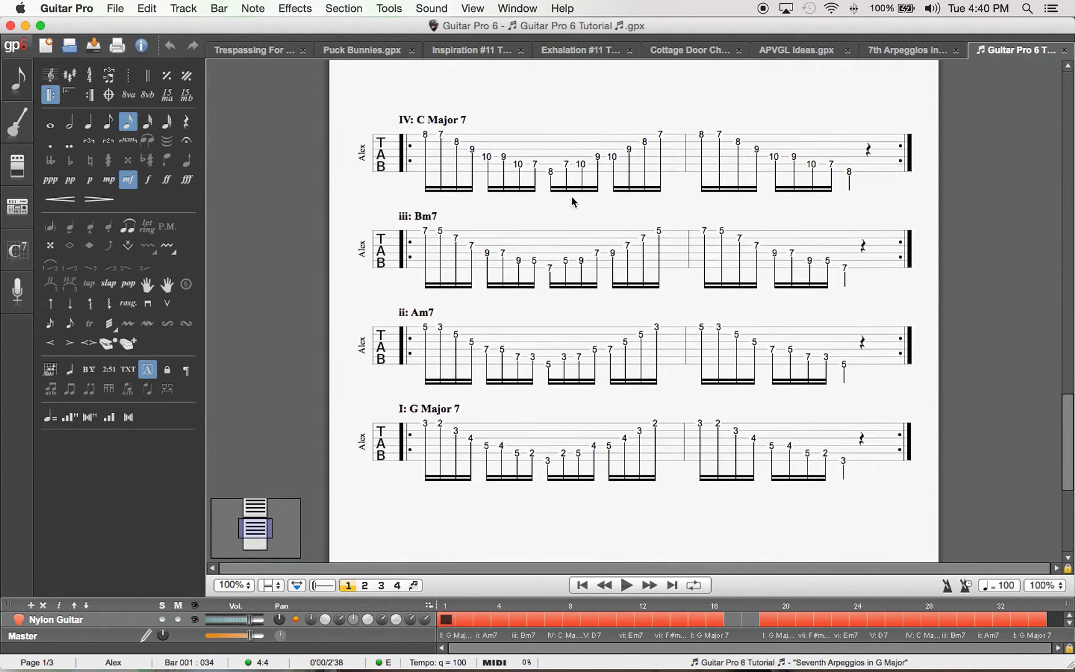
pyautogui.scroll(10, 572, 202)
pyautogui.moveTo(715, 293); pyautogui.dragTo(429, 288)
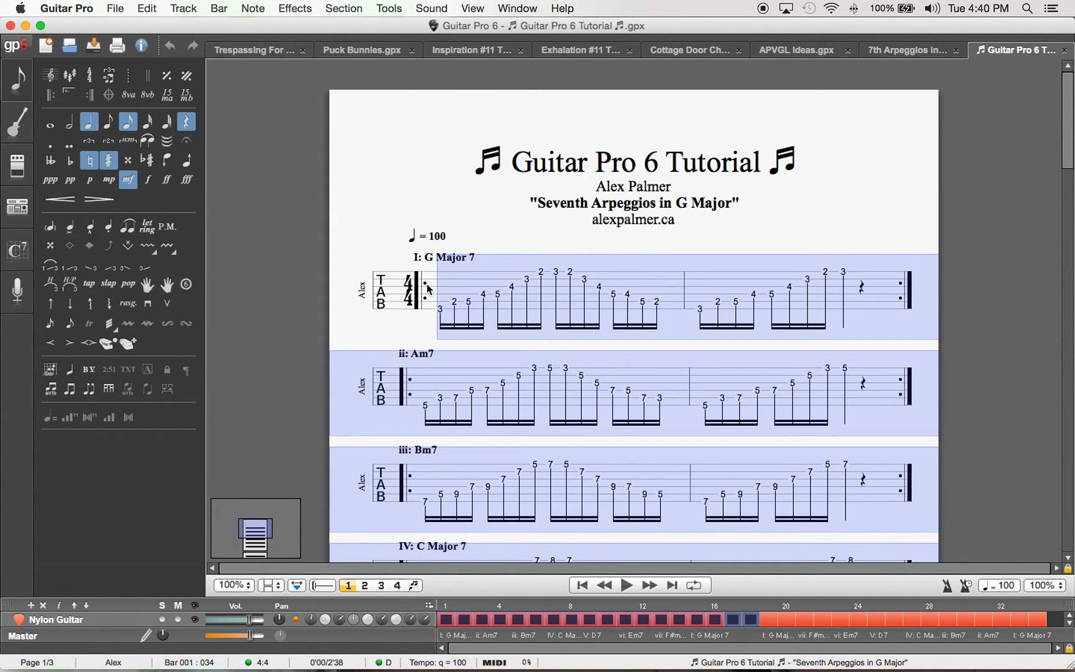
pyautogui.press('super+BackSpace')
pyautogui.scroll(-10, 571, 289)
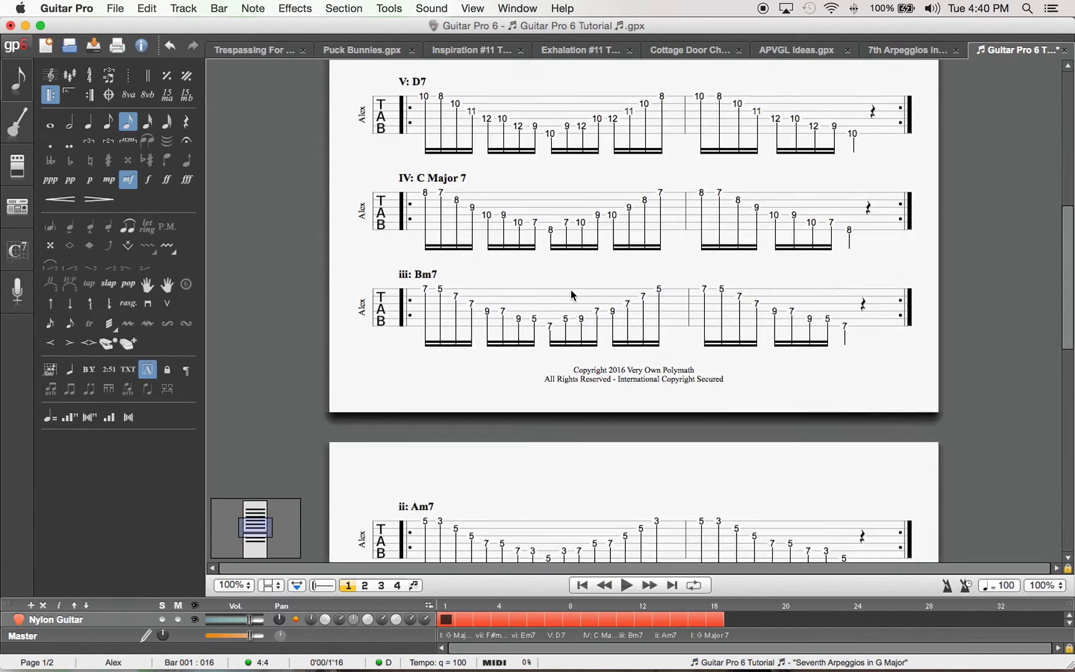
pyautogui.scroll(10, 573, 295)
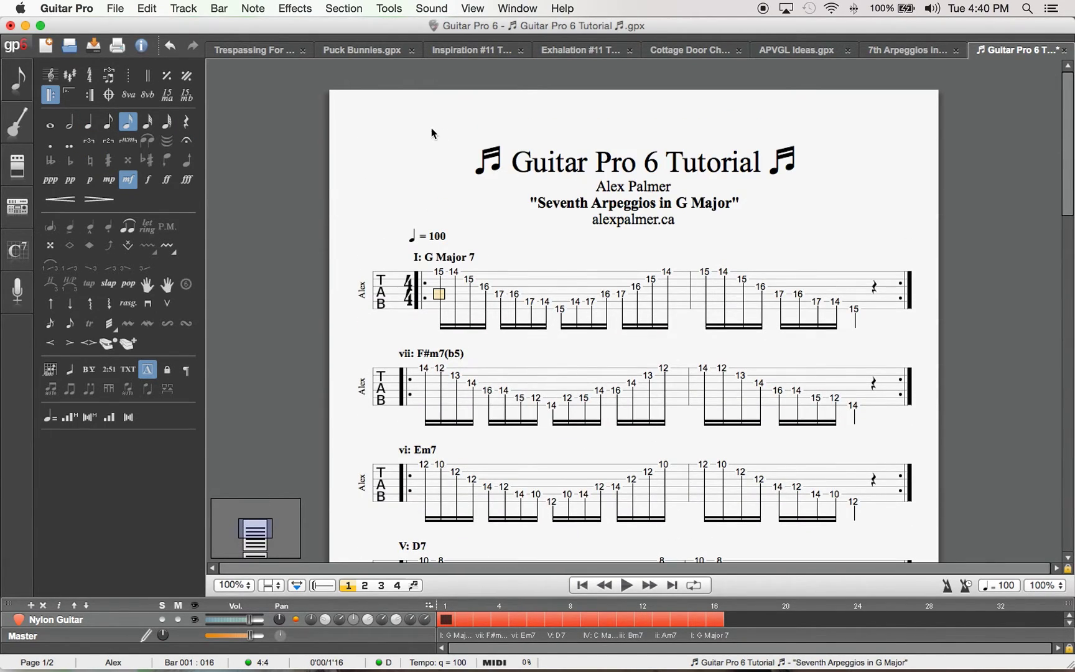
# - Change the Artist text in the score information to "Seventh Arpeggios in G Major: Descending"
pyautogui.click(116, 8)
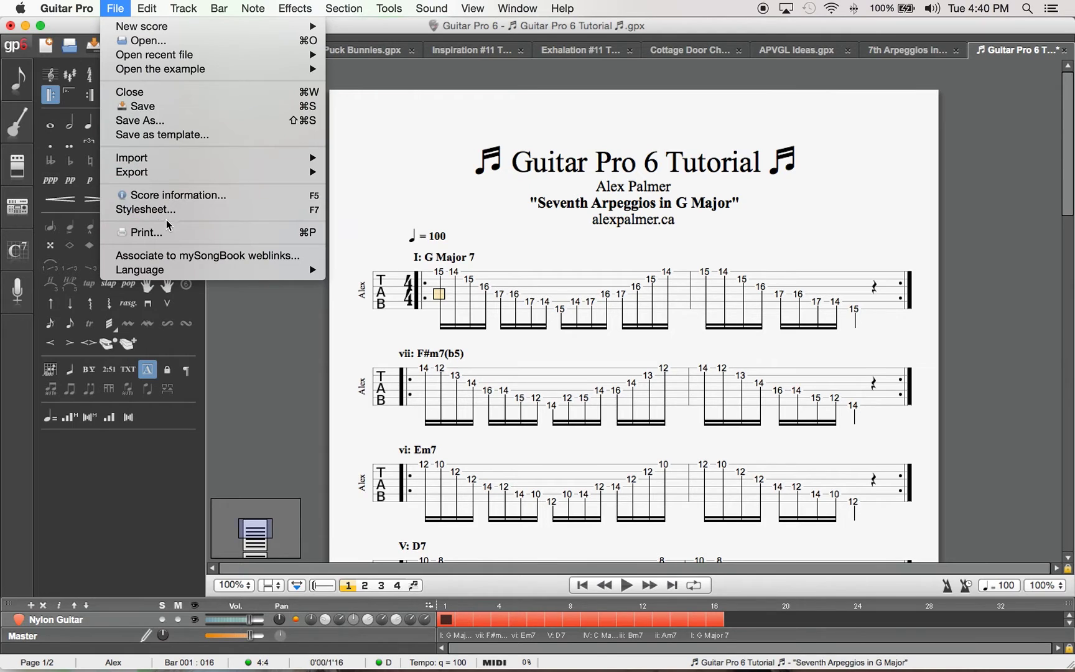
pyautogui.click(176, 199)
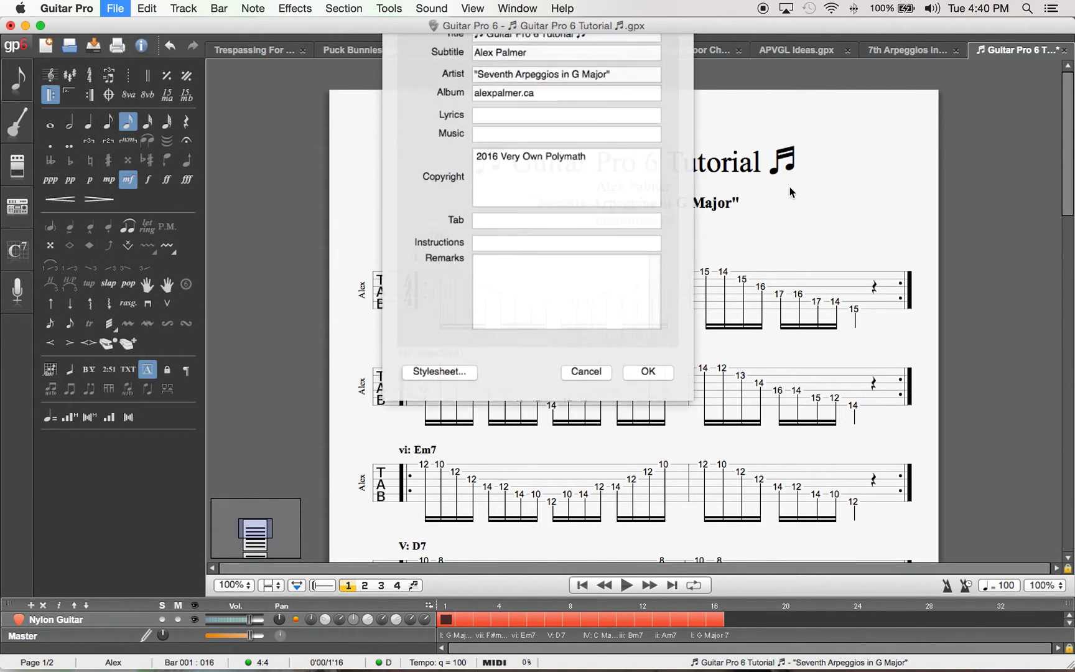
pyautogui.click(605, 125)
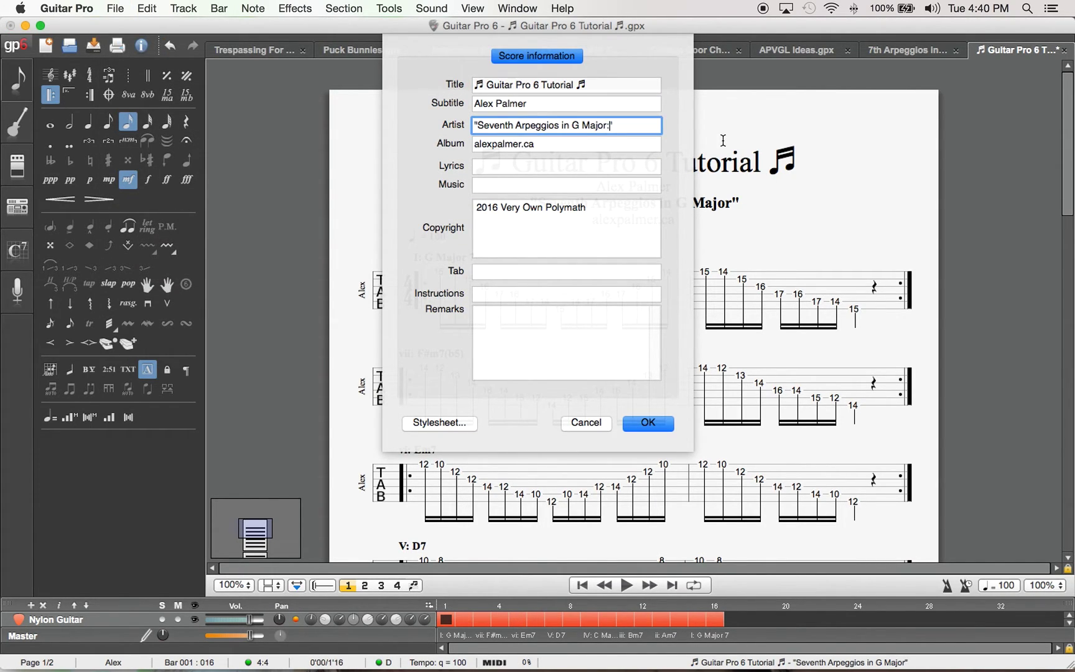
pyautogui.write(': Descending')
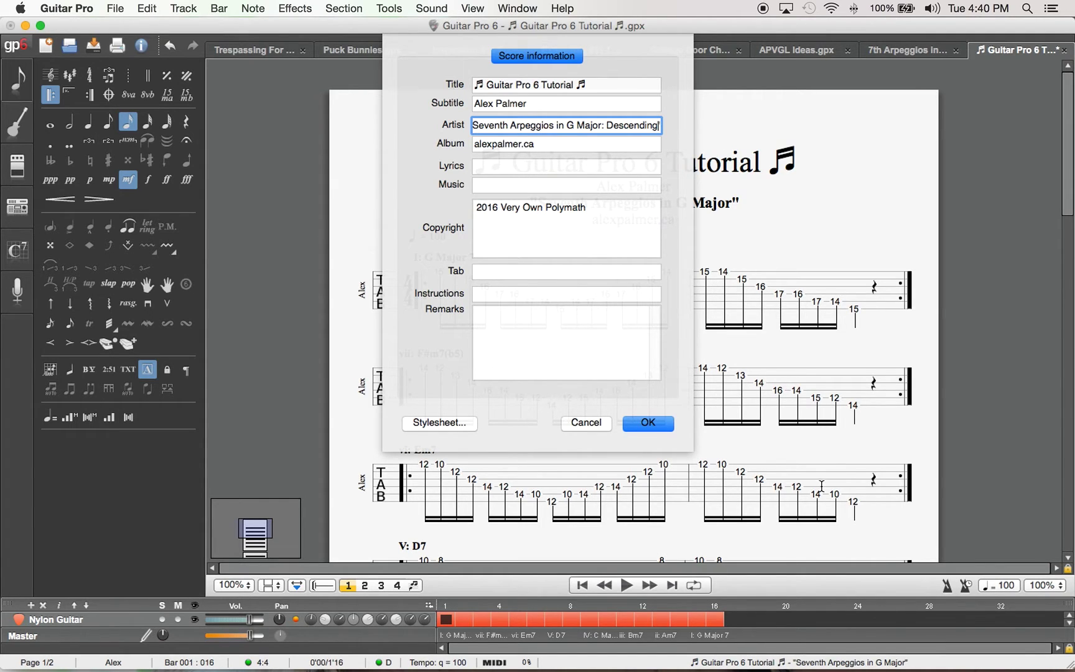
pyautogui.click(641, 426)
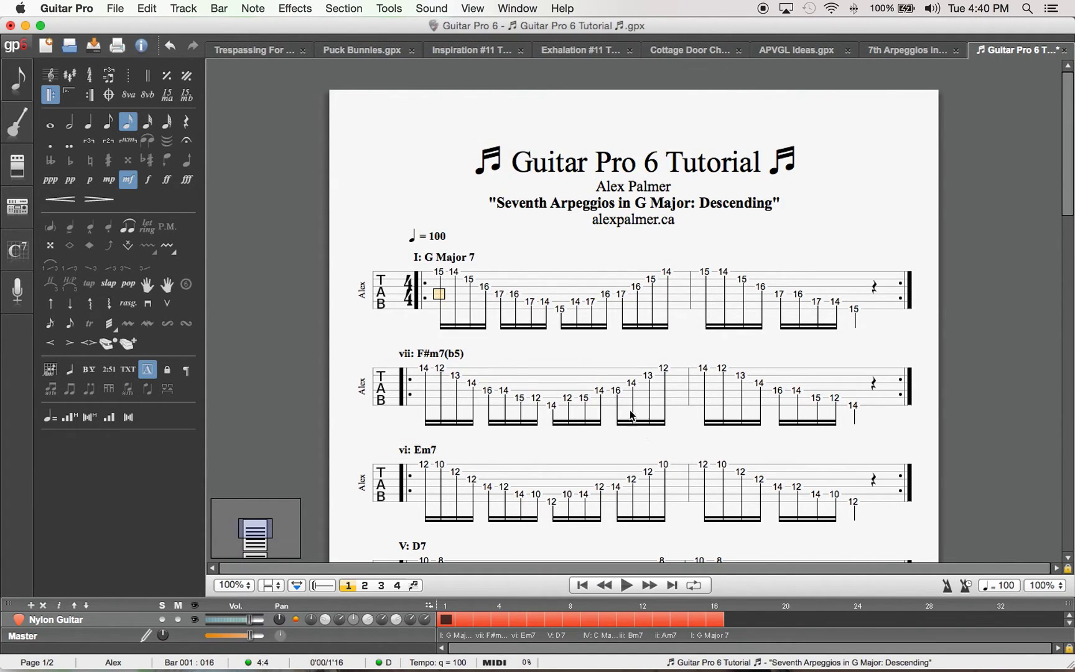
# - Save the descending score as a separate file named "7th Arpeggios in G Descending" on the Desktop
pyautogui.click(147, 8)
pyautogui.moveTo(126, 5)
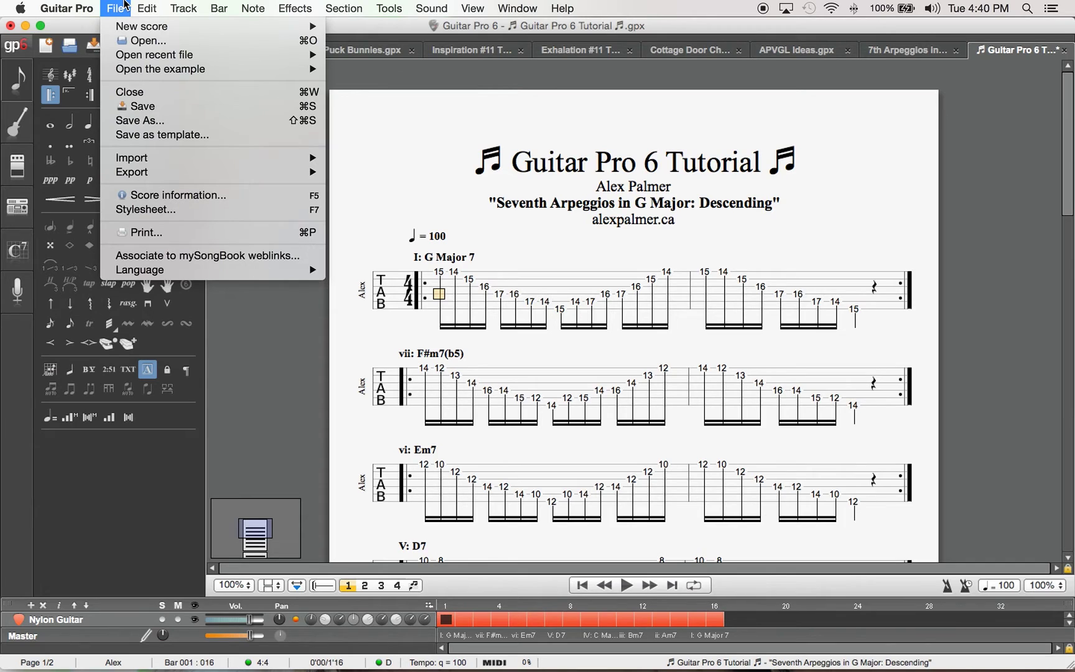
pyautogui.click(162, 121)
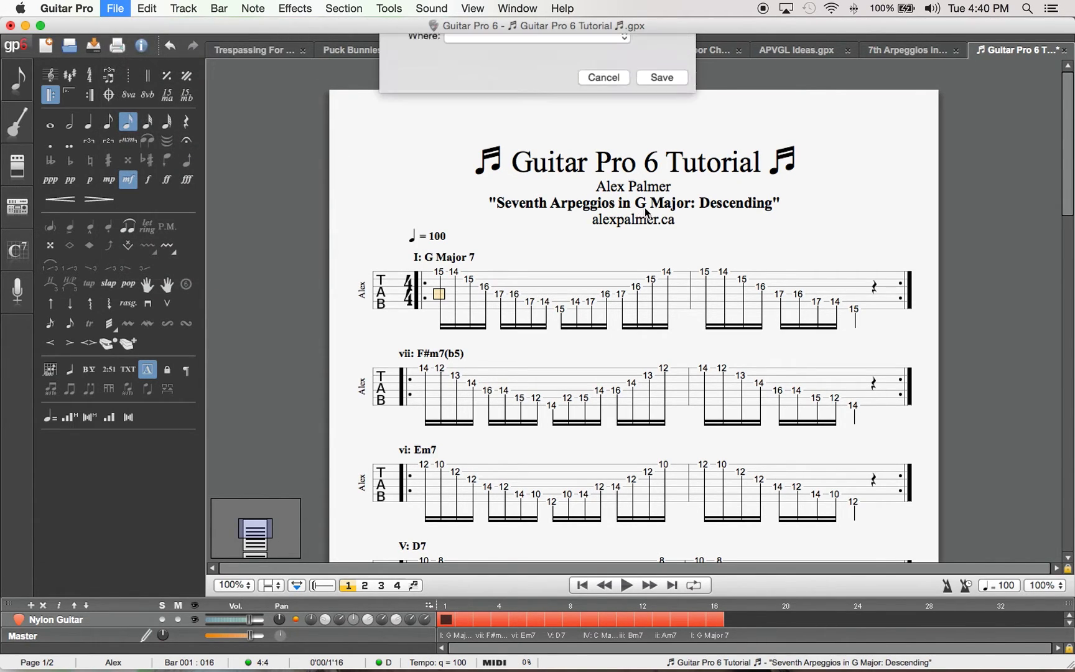
pyautogui.write('7th Arpeg')
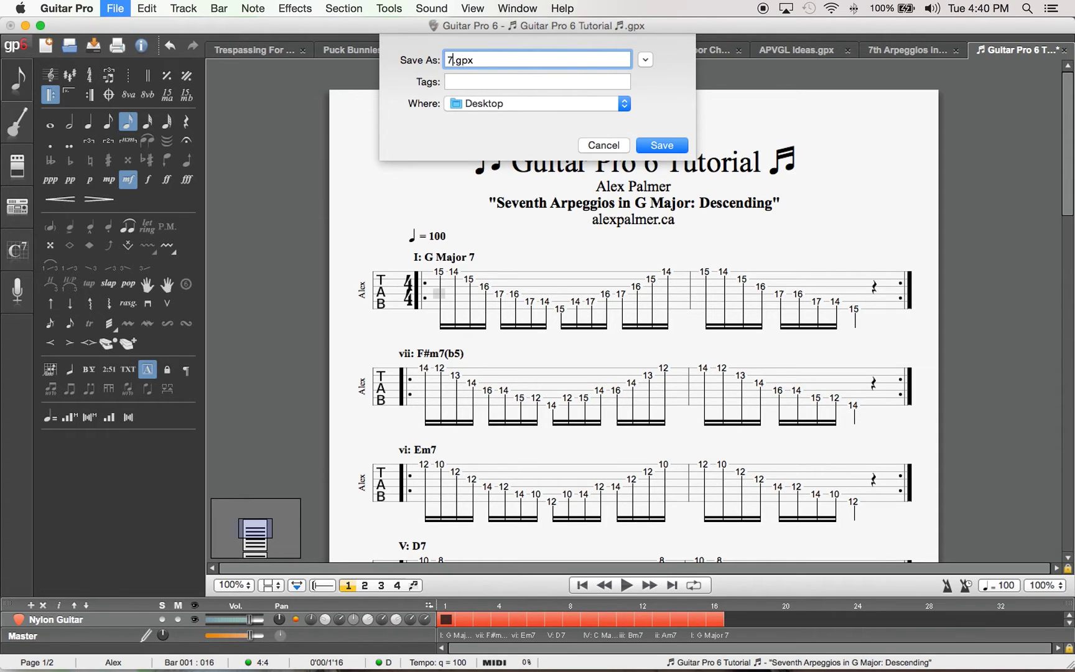
pyautogui.write('gios in G')
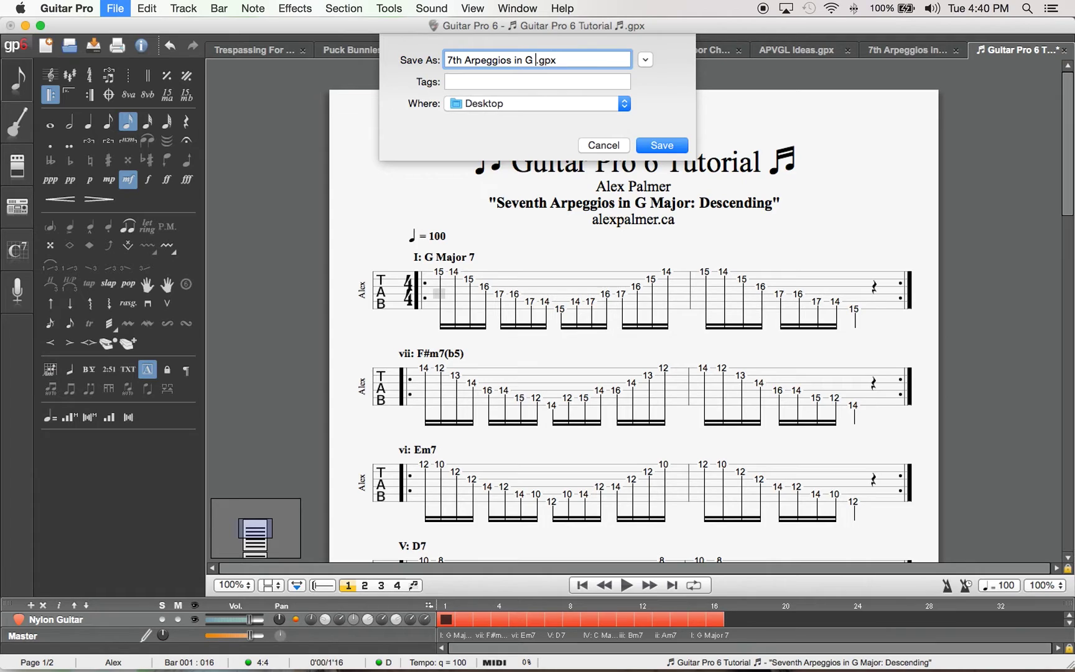
pyautogui.write(' Descending')
pyautogui.click(664, 146)
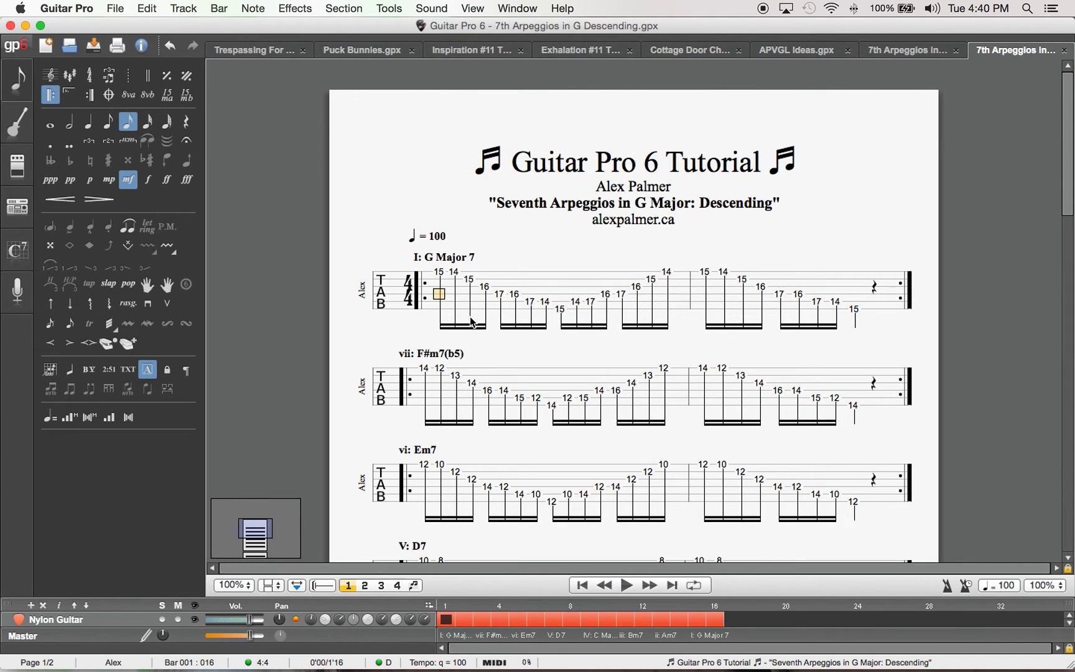
# - Look over the saved descending score from its first line to its last
pyautogui.scroll(-5, 526, 207)
pyautogui.scroll(-5, 526, 207)
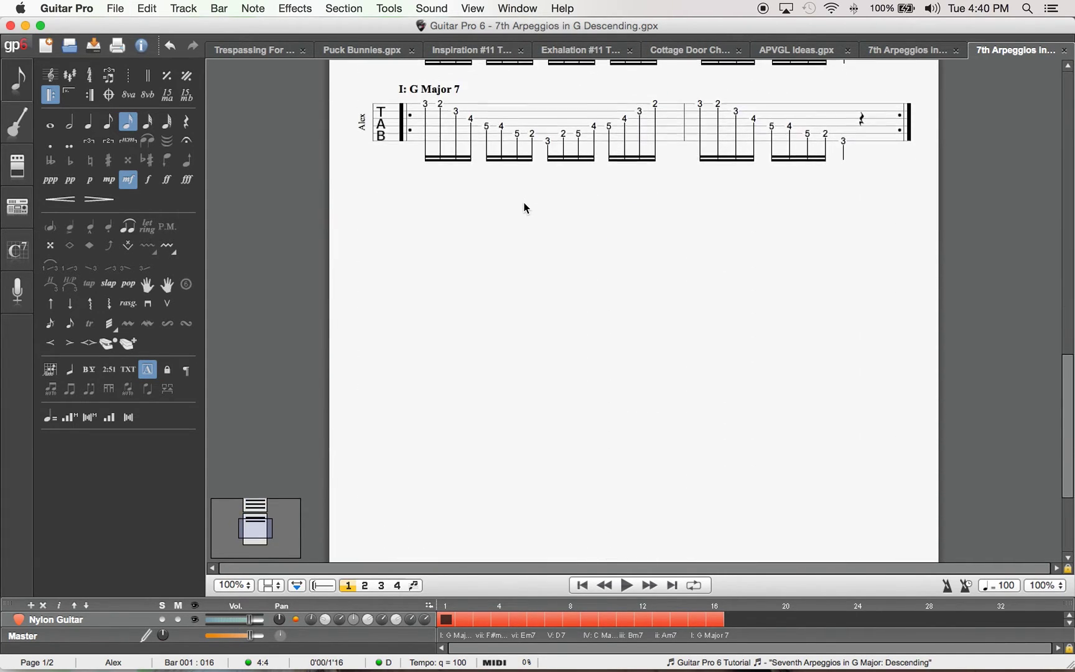
pyautogui.scroll(15, 526, 207)
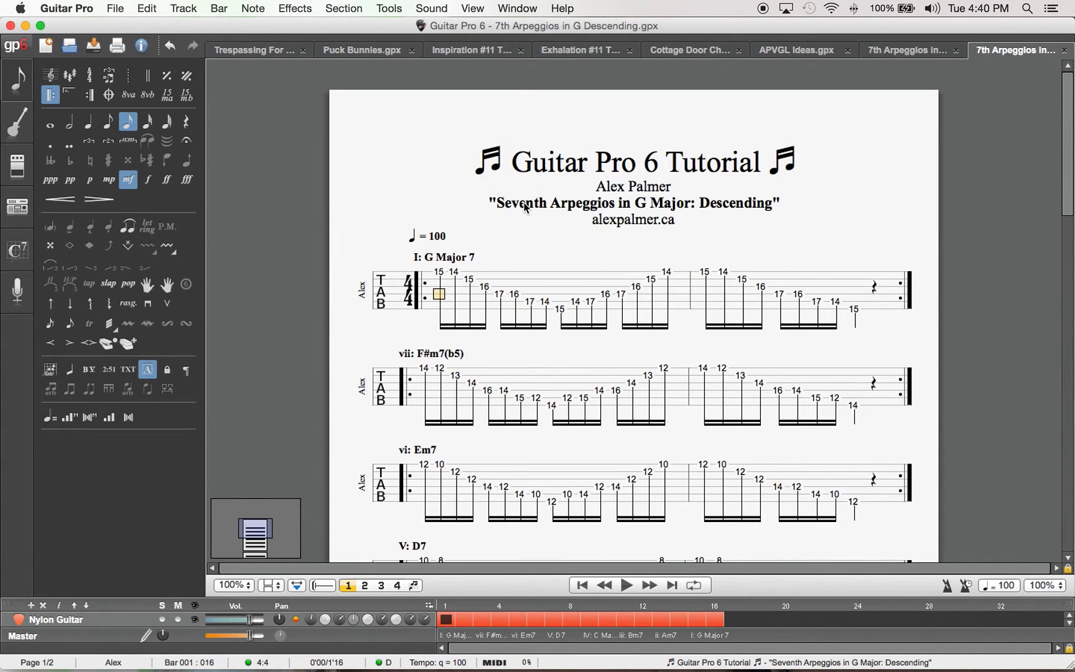
# - Set the page zoom of the "7th Arpeggios in G Ascending" score to 100%
pyautogui.click(908, 52)
pyautogui.click(242, 588)
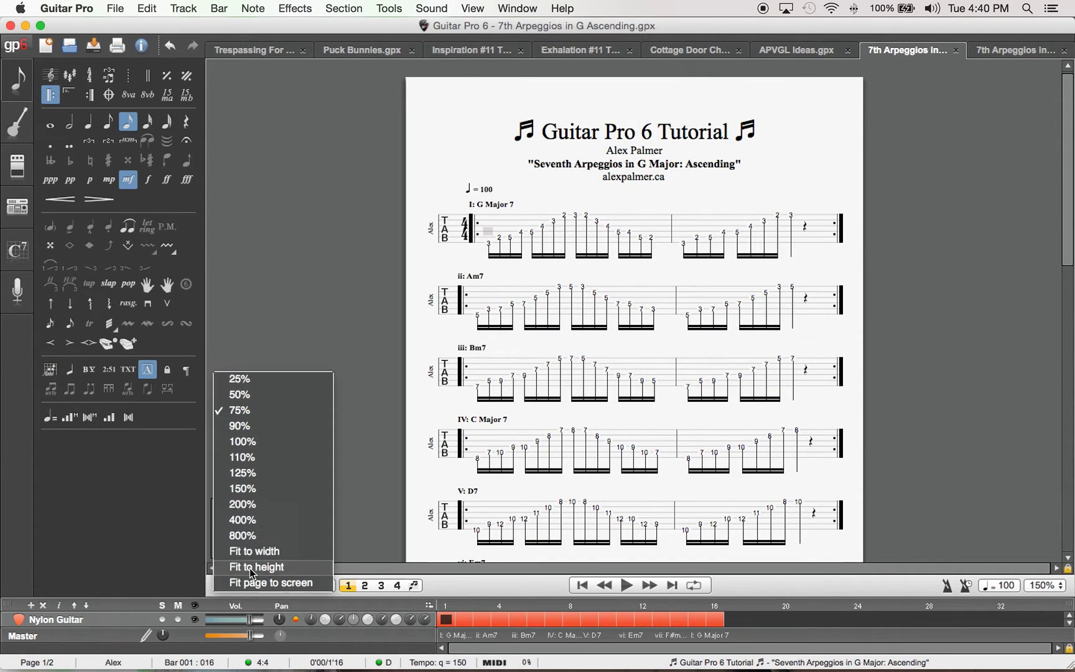
pyautogui.click(264, 443)
pyautogui.click(475, 471)
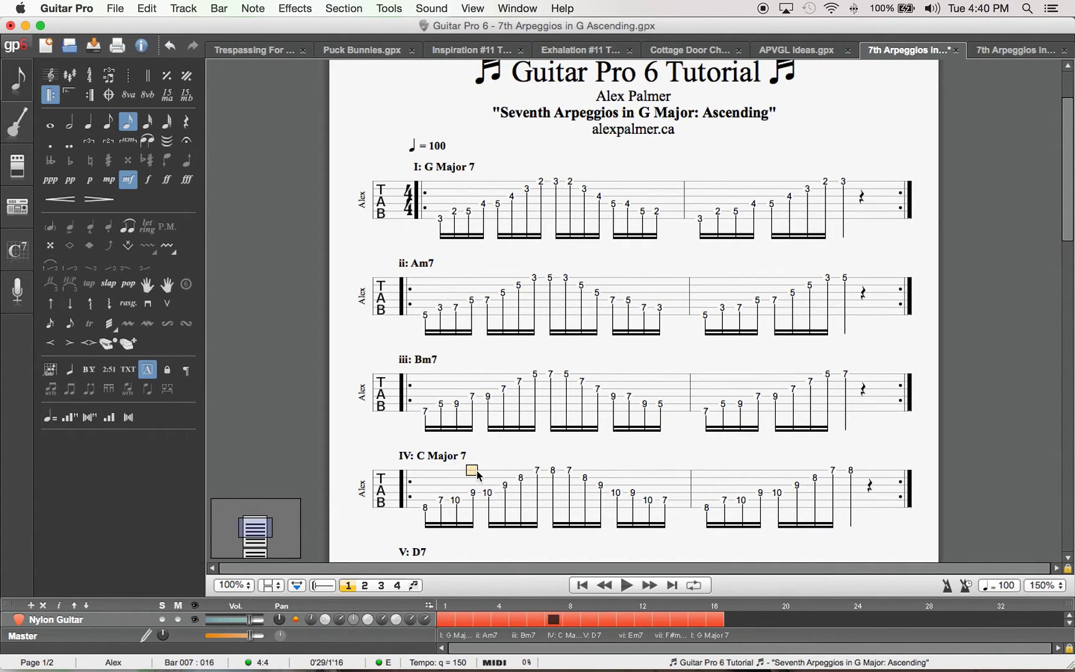
# - Check the saved score files on the desktop and return to the ascending score
pyautogui.click(26, 25)
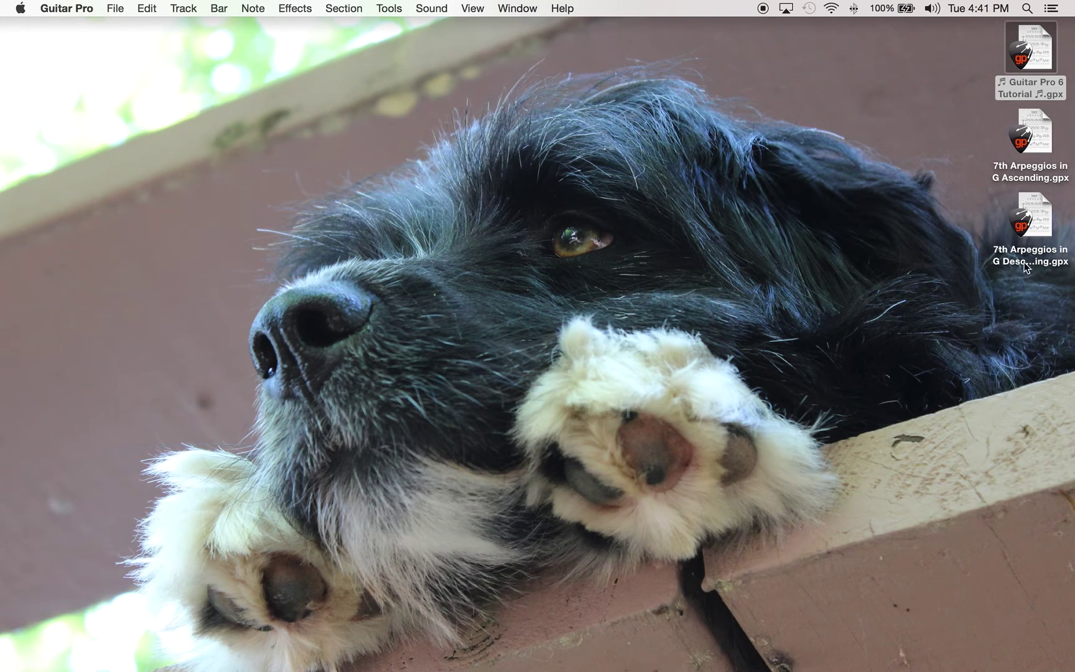
pyautogui.press('super+Tab')
pyautogui.click(824, 665)
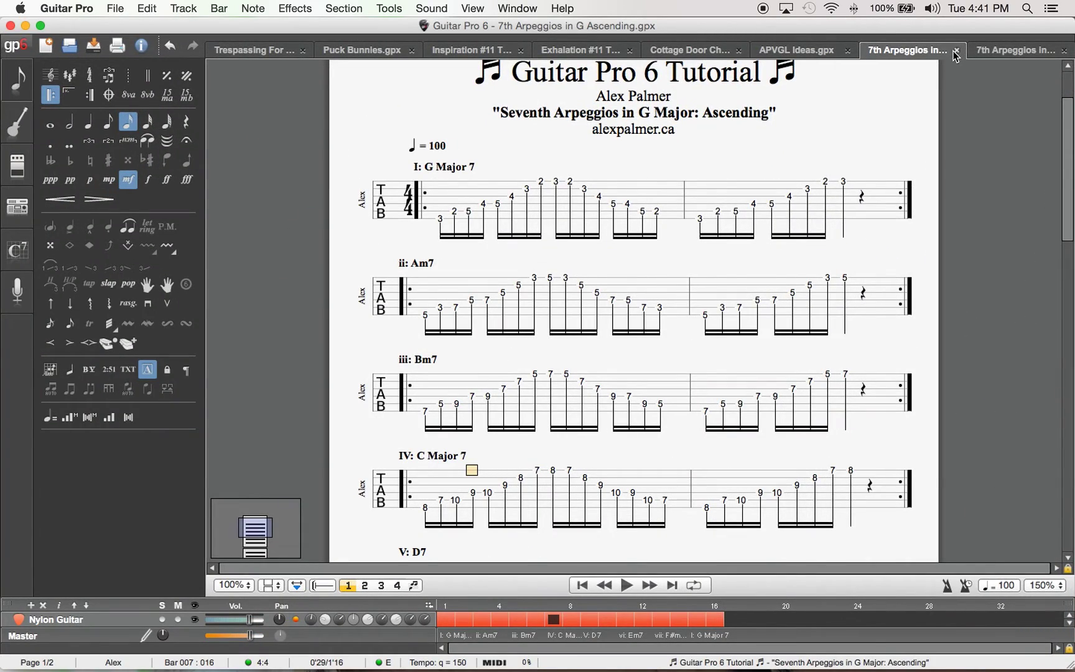
# - Close the ascending and descending scores and reopen both from their files on the desktop
pyautogui.click(956, 51)
pyautogui.click(1067, 51)
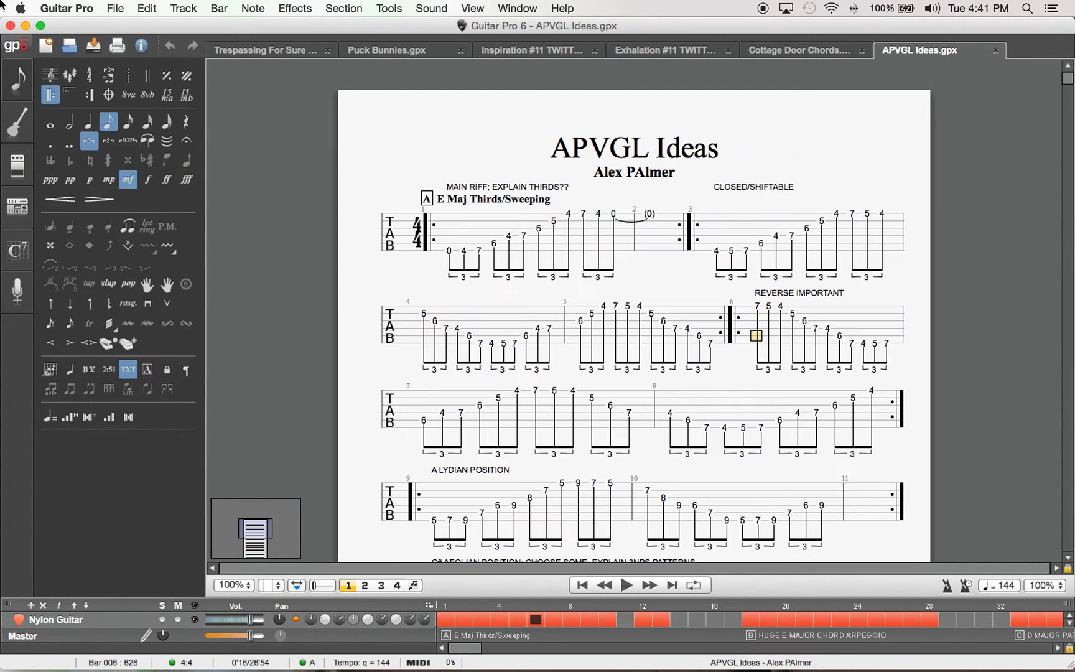
pyautogui.click(25, 26)
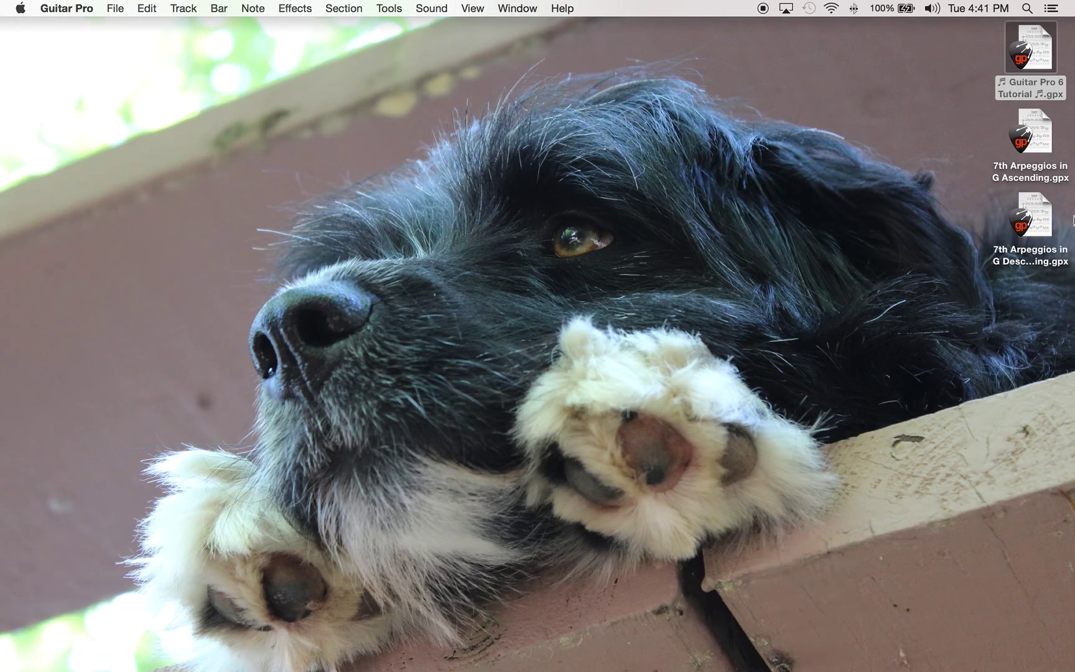
pyautogui.click(1026, 142)
pyautogui.doubleClick(1046, 220)
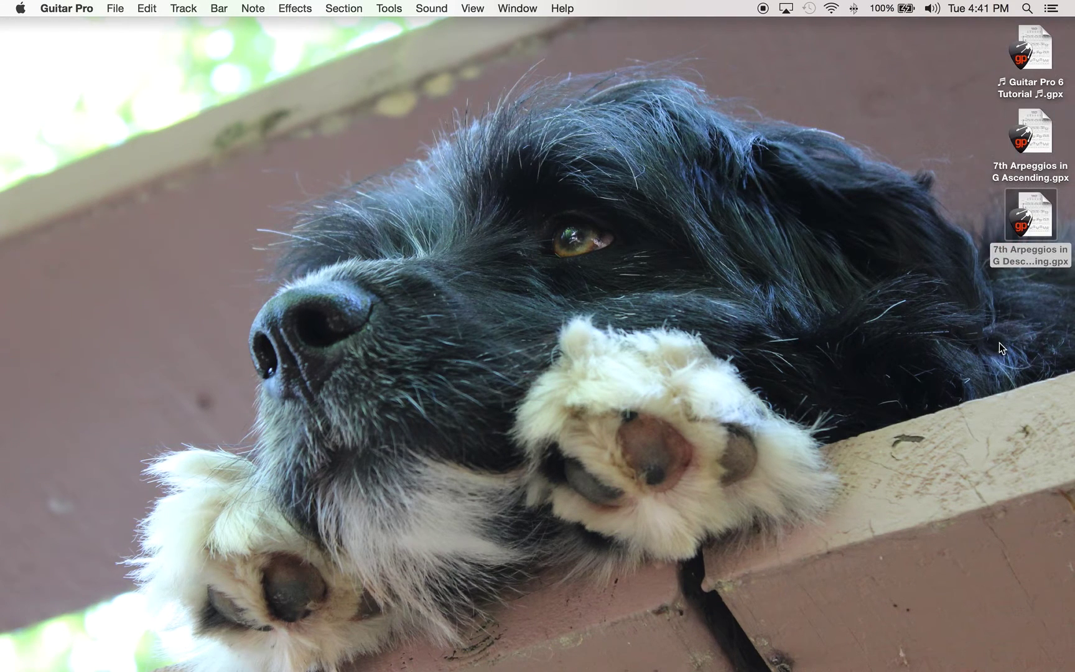
pyautogui.click(823, 658)
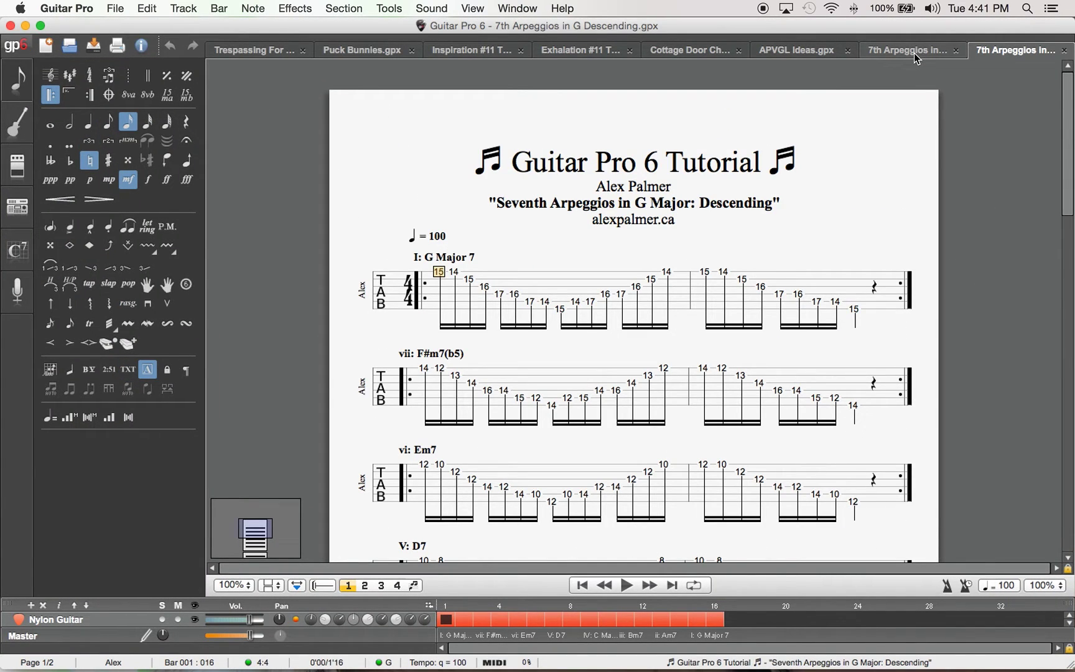
# - Export the ascending score to the Desktop as the PDF "7th Arpeggios in G Ascending"
pyautogui.click(914, 53)
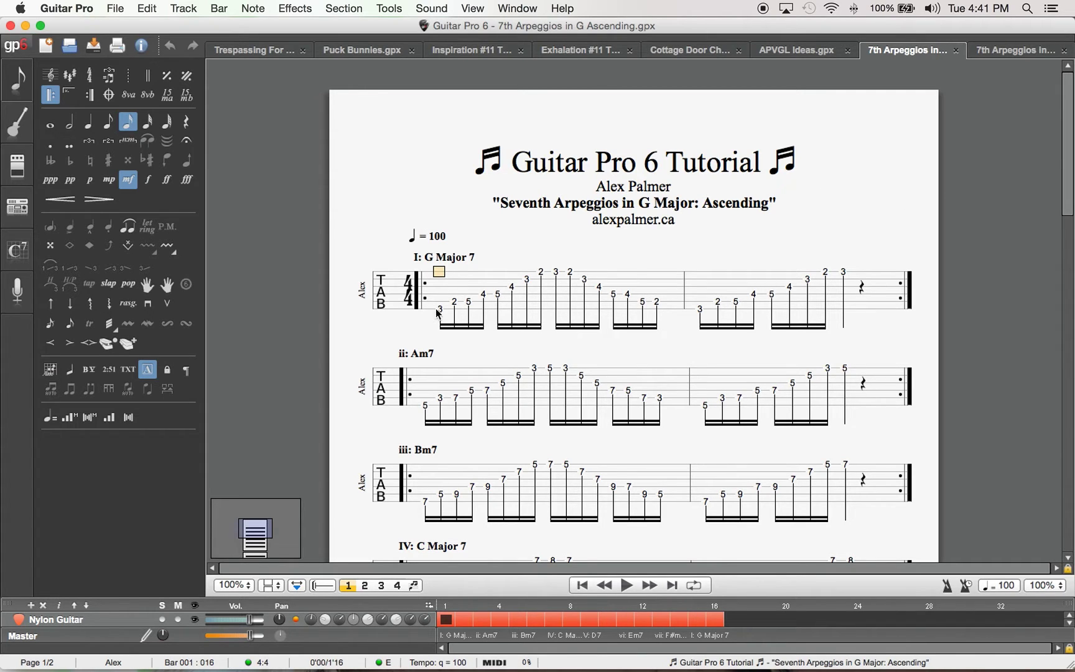
pyautogui.scroll(-15, 425, 308)
pyautogui.scroll(15, 423, 305)
pyautogui.click(118, 7)
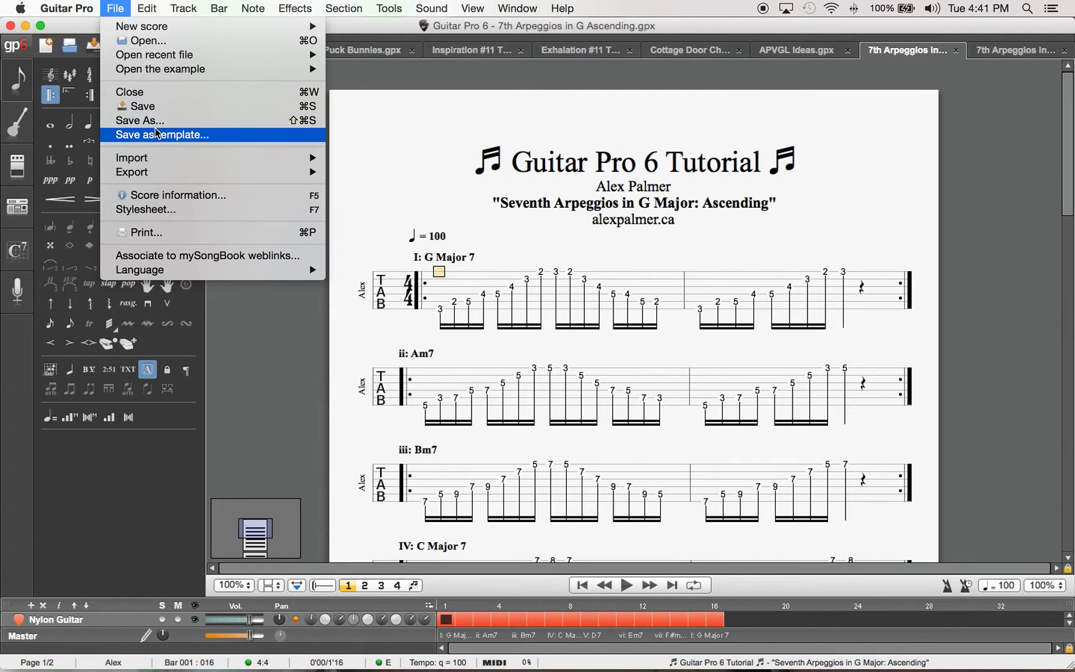
pyautogui.moveTo(176, 173)
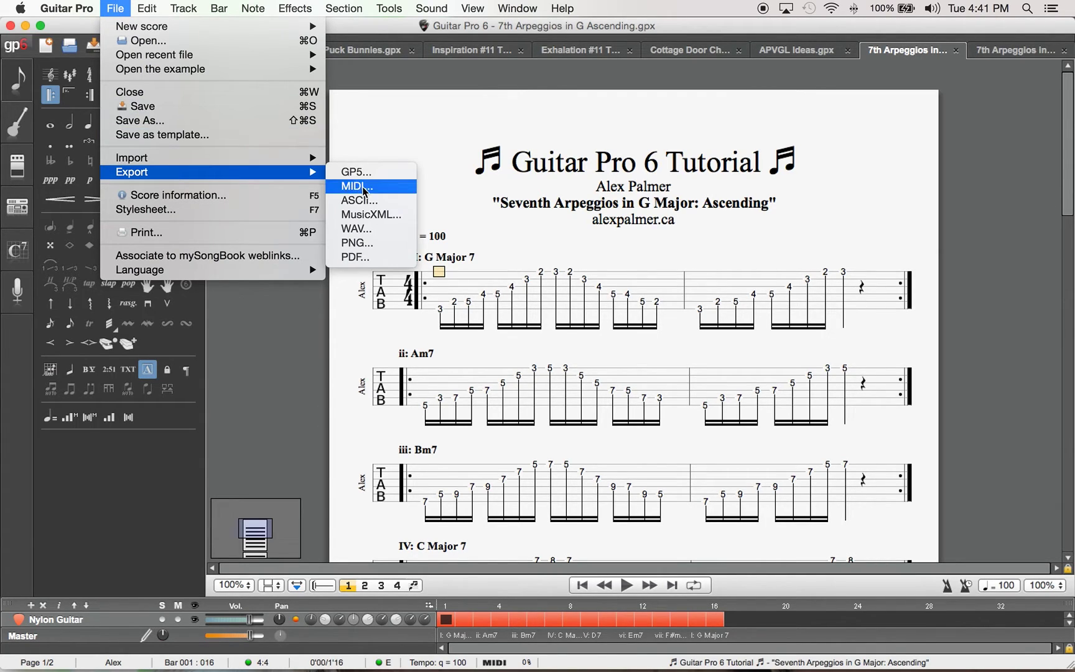
pyautogui.click(364, 257)
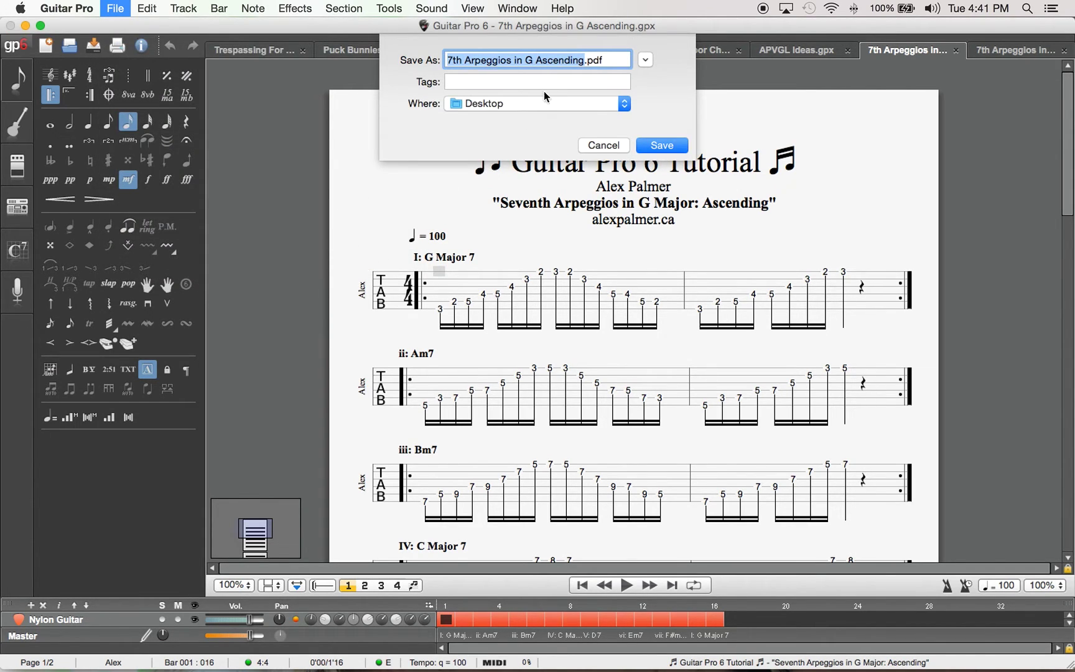
pyautogui.click(676, 146)
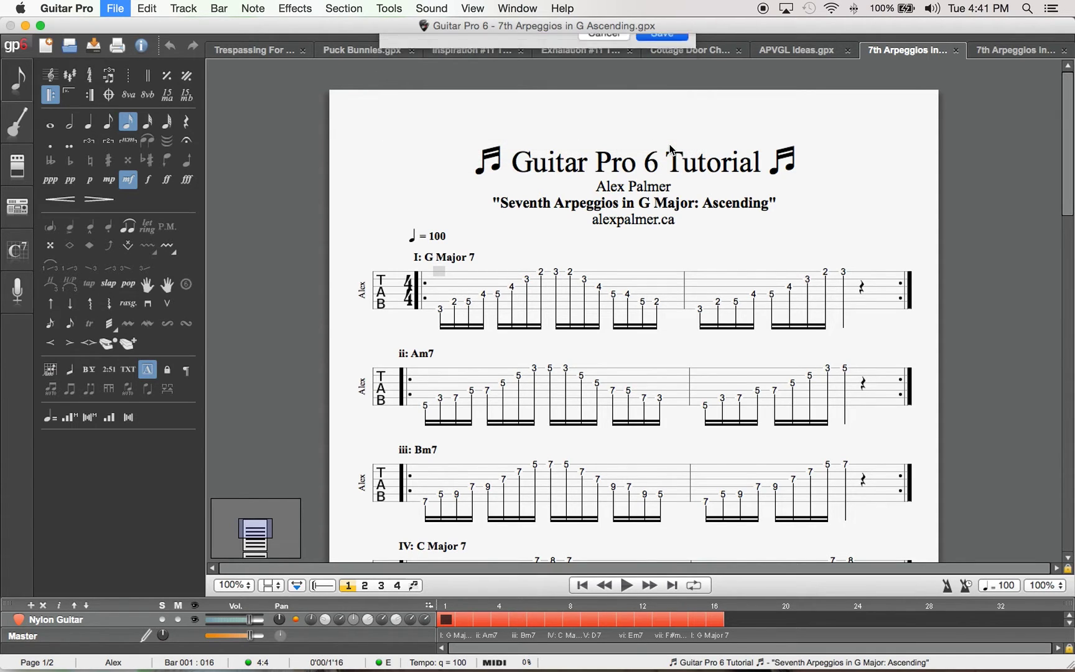
# - Open "7th Arpeggios in G Ascending.pdf" from the desktop in Preview and inspect its pages, including the tab notation up close
pyautogui.click(25, 25)
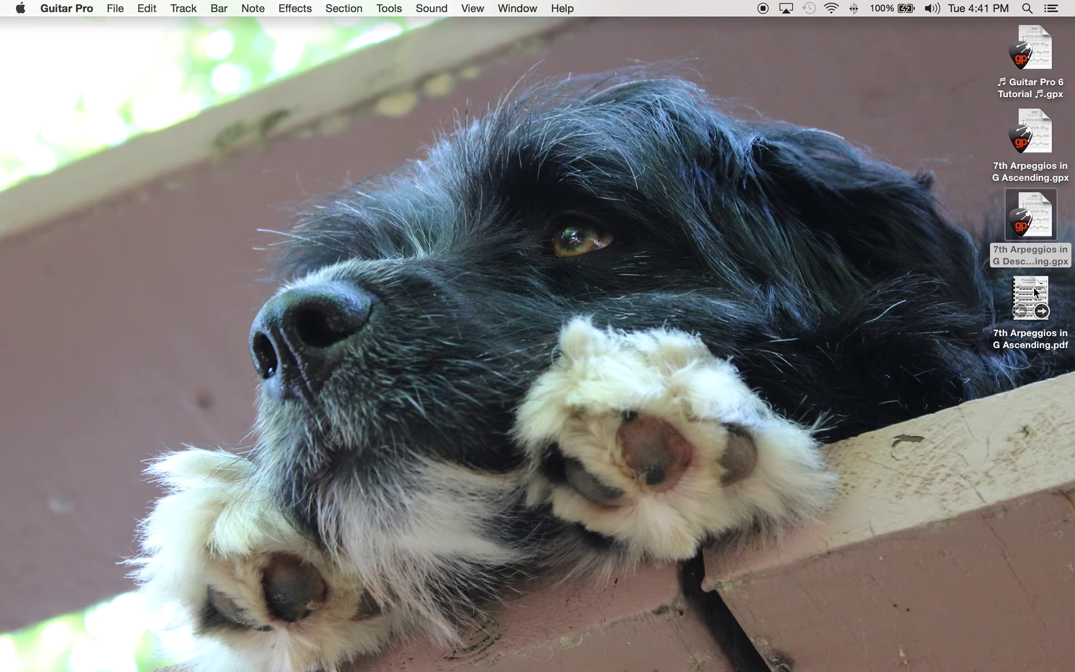
pyautogui.doubleClick(1033, 296)
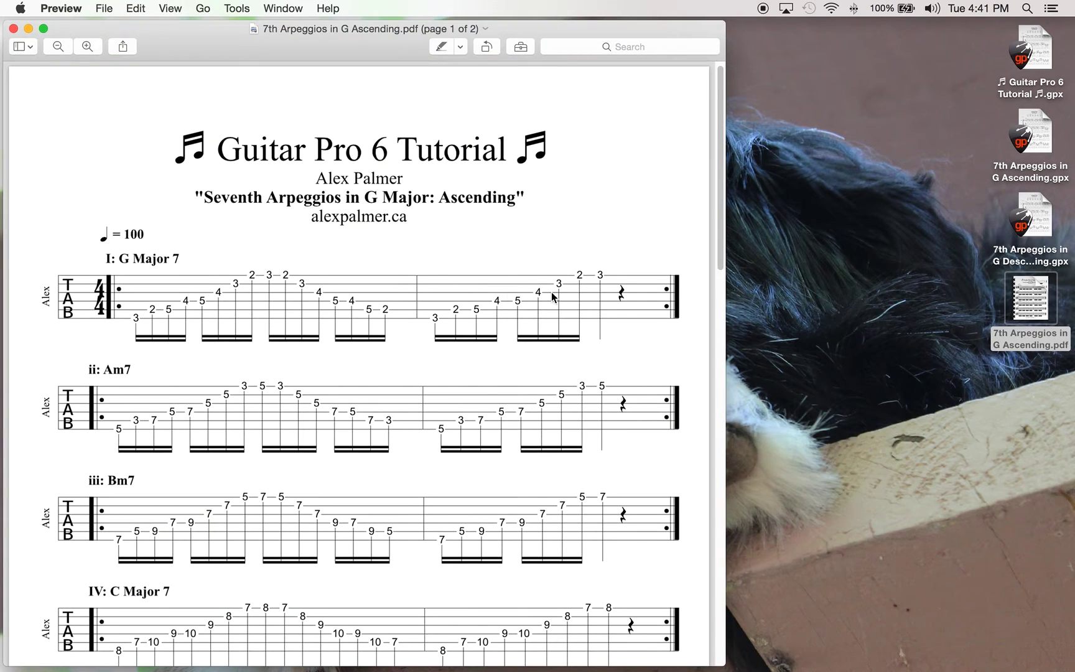
pyautogui.scroll(-20, 319, 236)
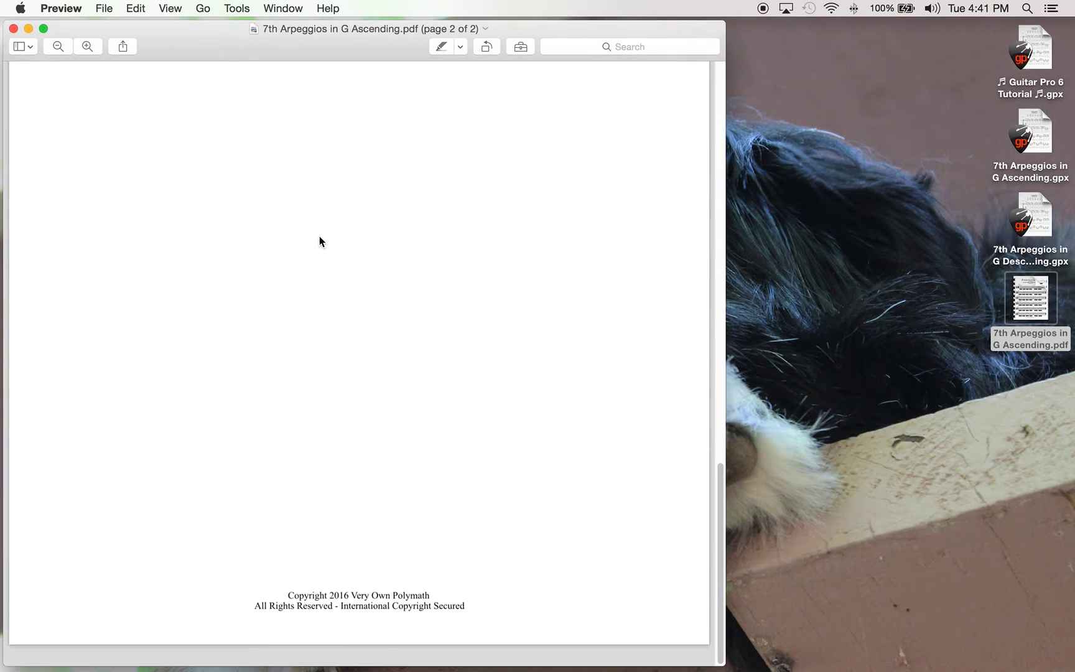
pyautogui.scroll(14, 320, 236)
pyautogui.scroll(15, 320, 236)
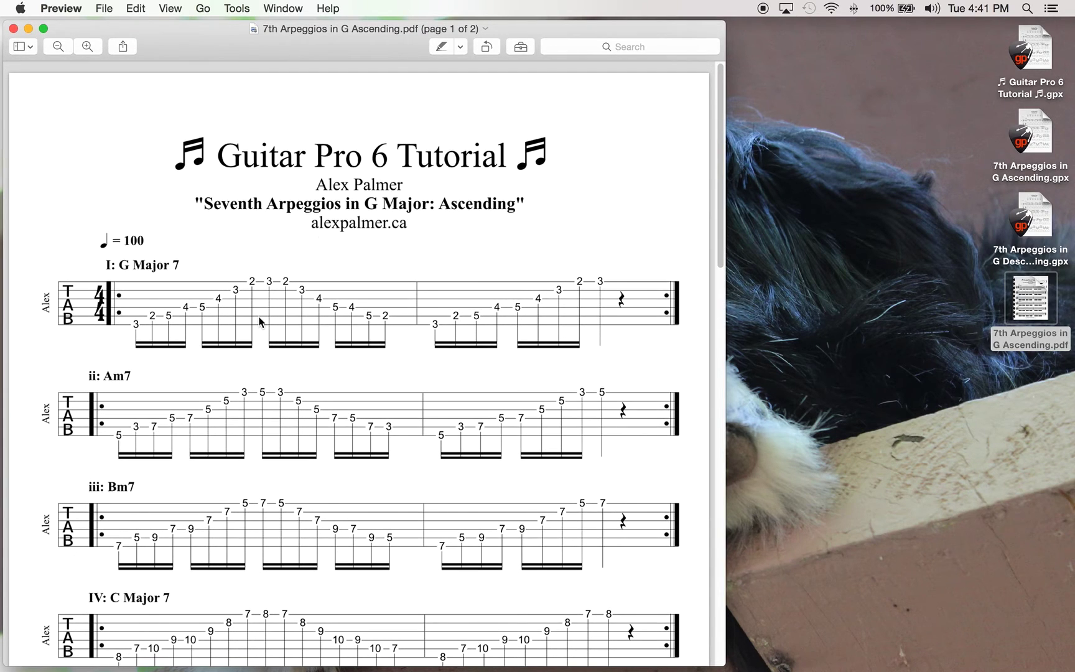
pyautogui.scroll(3, 259, 322)
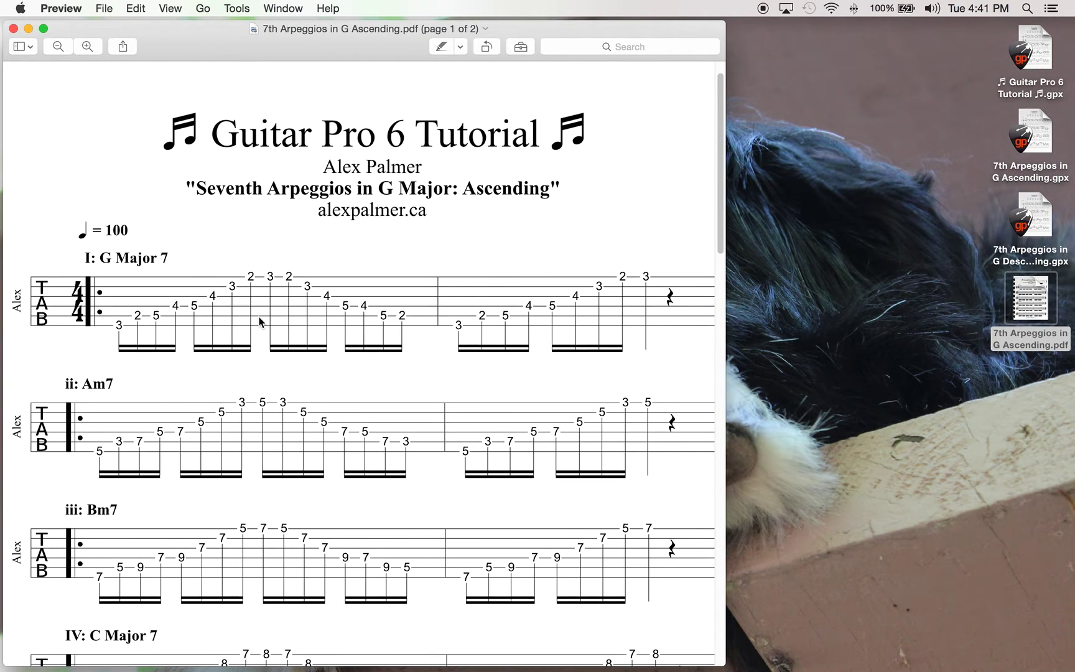
pyautogui.scroll(3, 260, 321)
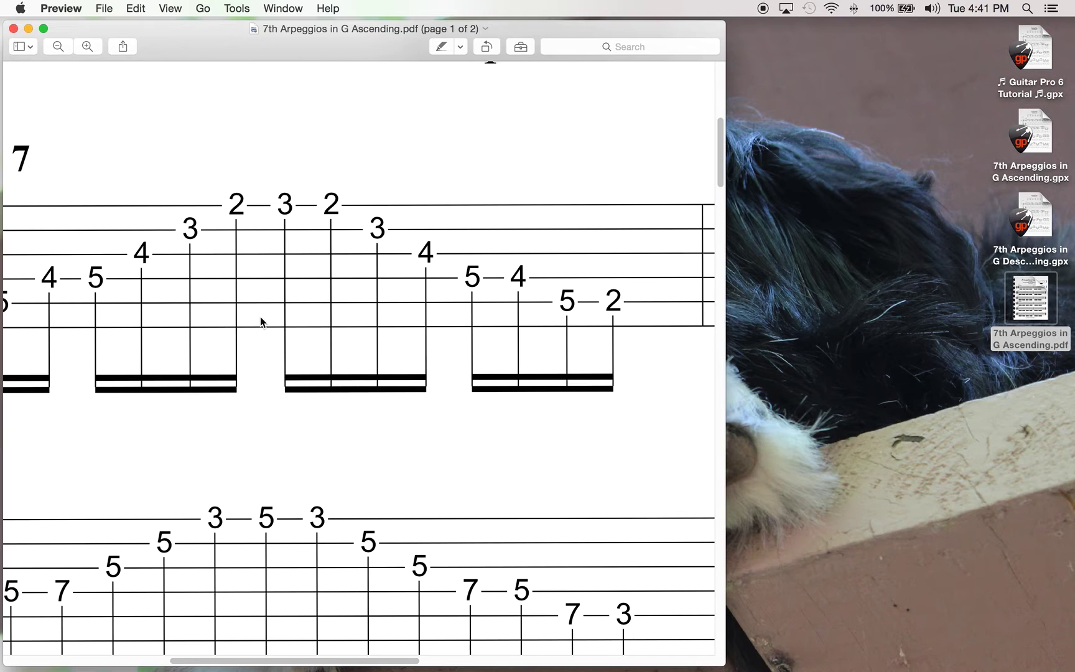
pyautogui.hscroll(-5, 283, 327)
pyautogui.scroll(-3, 281, 329)
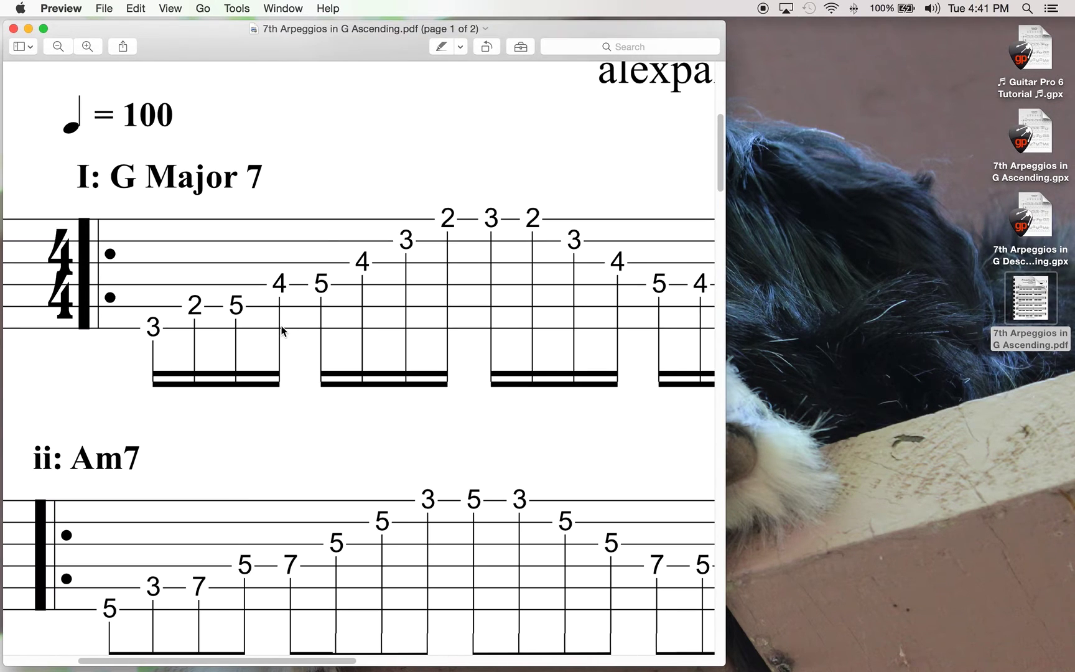
pyautogui.scroll(-5, 282, 330)
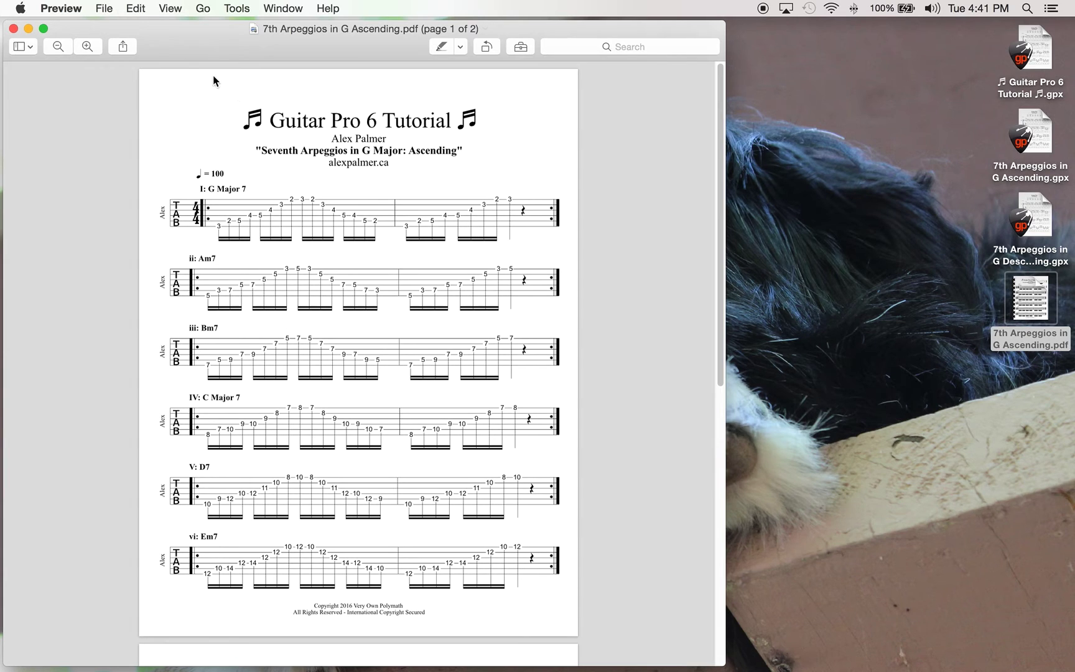
pyautogui.moveTo(208, 40); pyautogui.dragTo(207, 37)
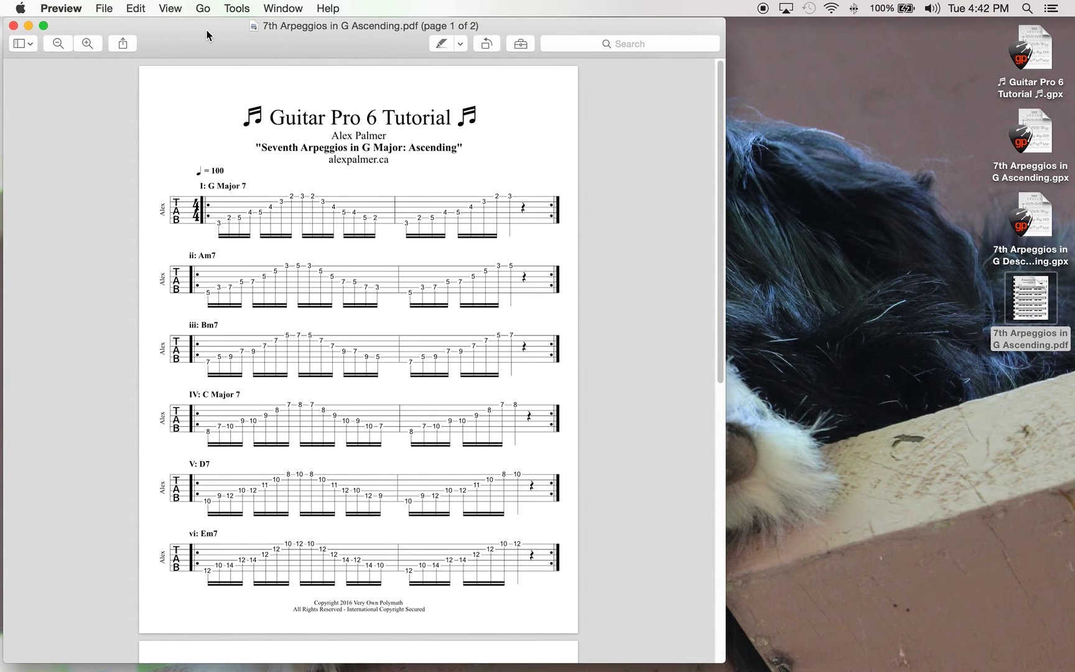
# - Export the PDF to the Desktop as a best-quality JPEG at 300 pixels/inch and open "7th Arpeggios in G Ascending.jpg"
pyautogui.click(107, 8)
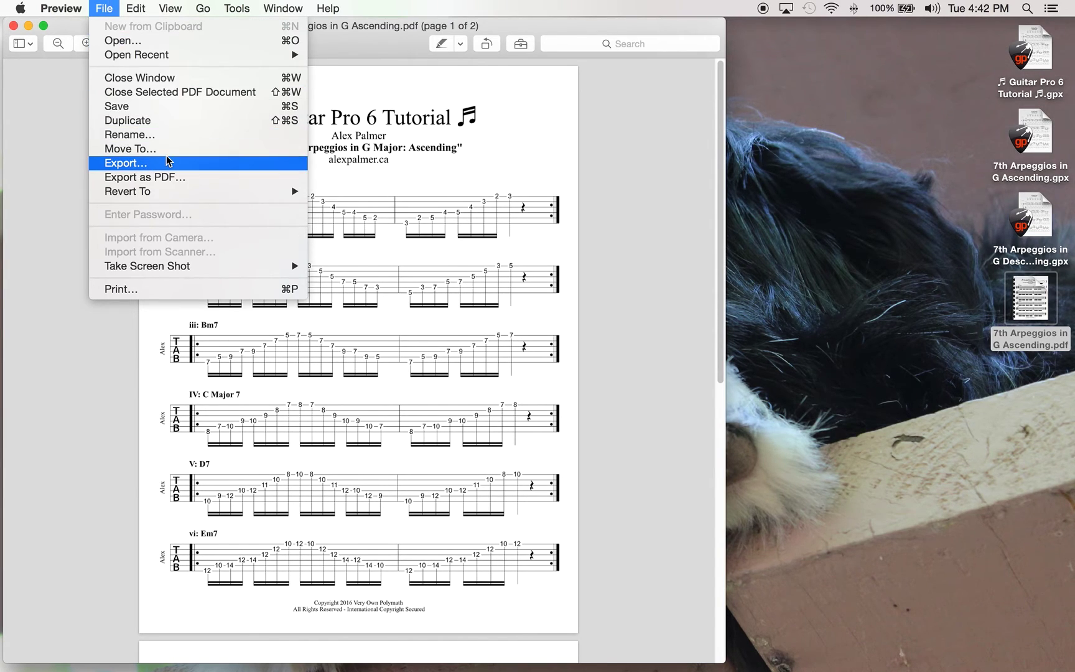
pyautogui.click(154, 163)
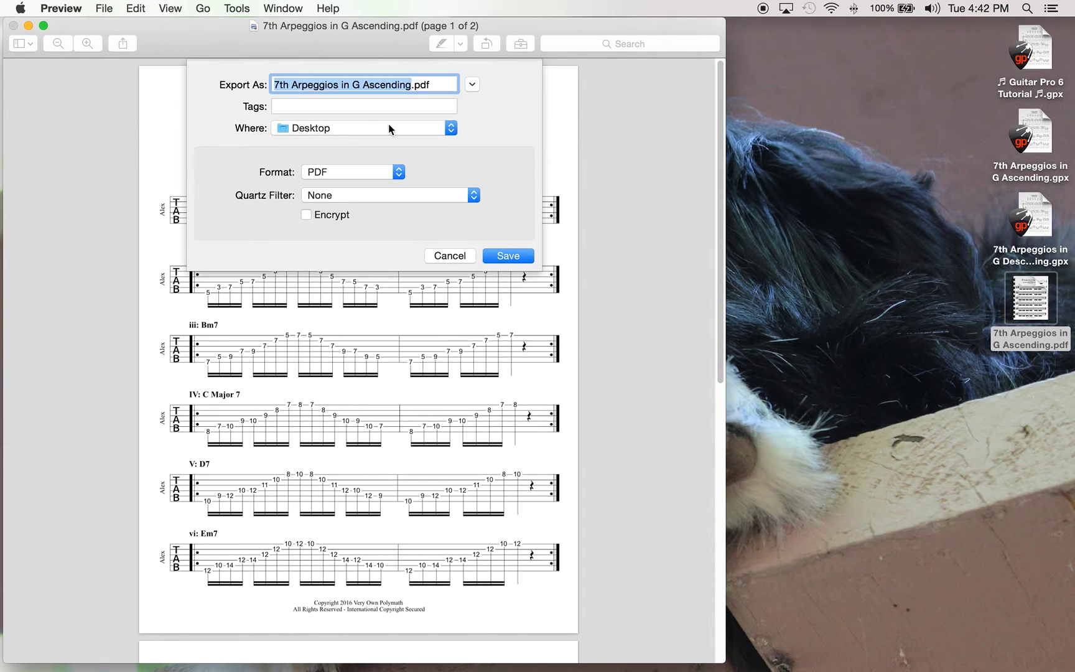
pyautogui.click(350, 172)
pyautogui.click(357, 132)
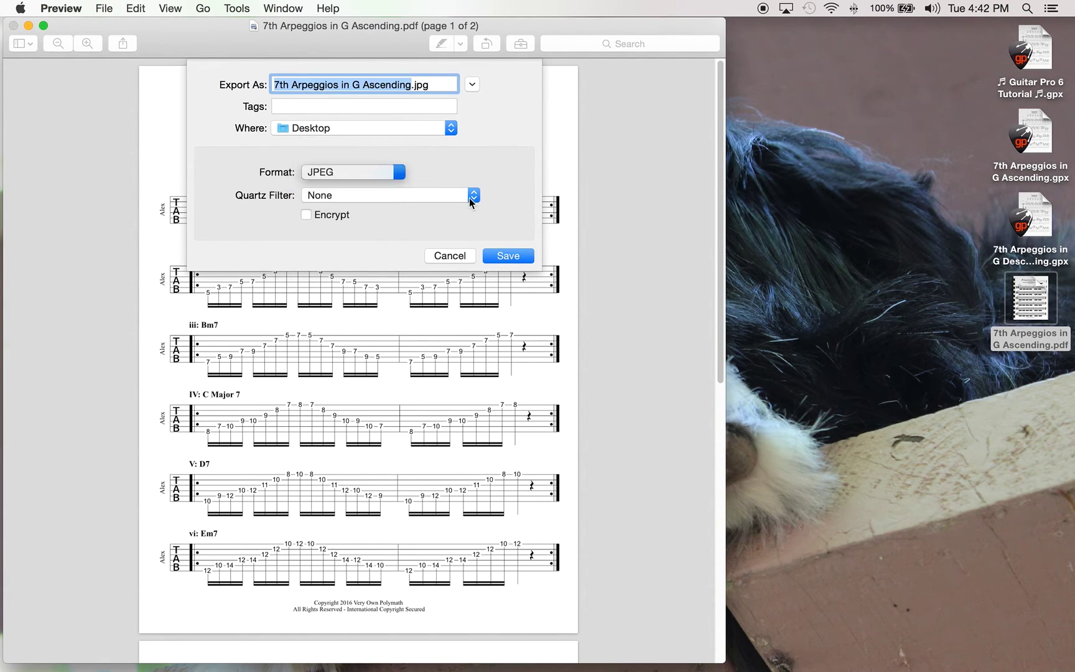
pyautogui.moveTo(382, 194); pyautogui.dragTo(416, 194)
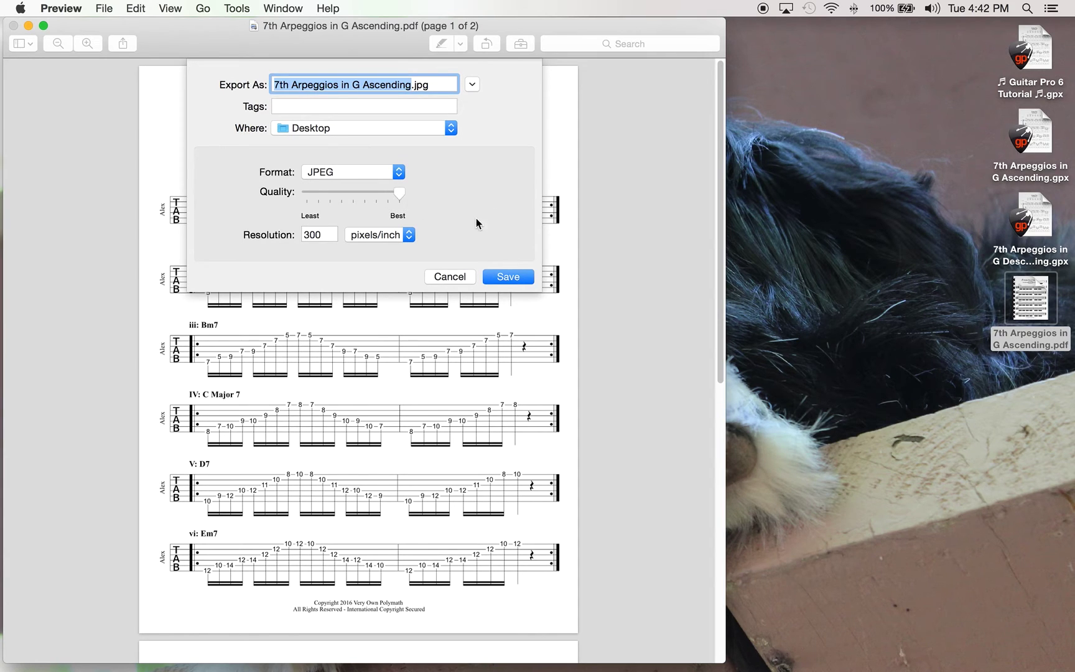
pyautogui.click(516, 275)
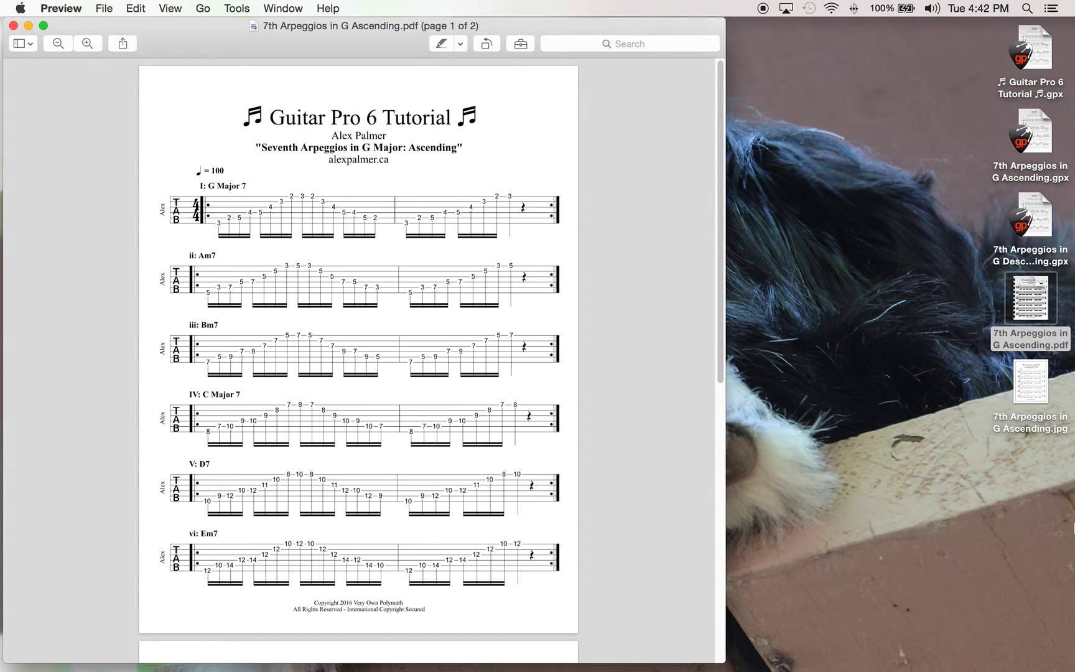
pyautogui.doubleClick(1031, 384)
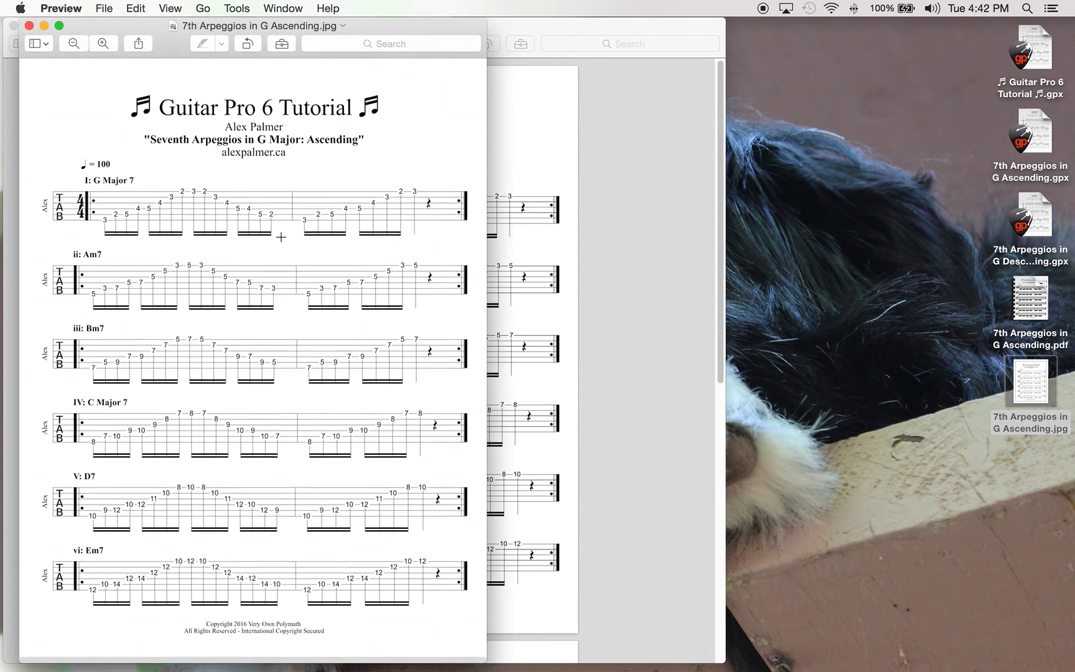
# - Look over the exported JPEG of the ascending score's first page and close its window
pyautogui.scroll(2, 281, 237)
pyautogui.scroll(-3, 281, 237)
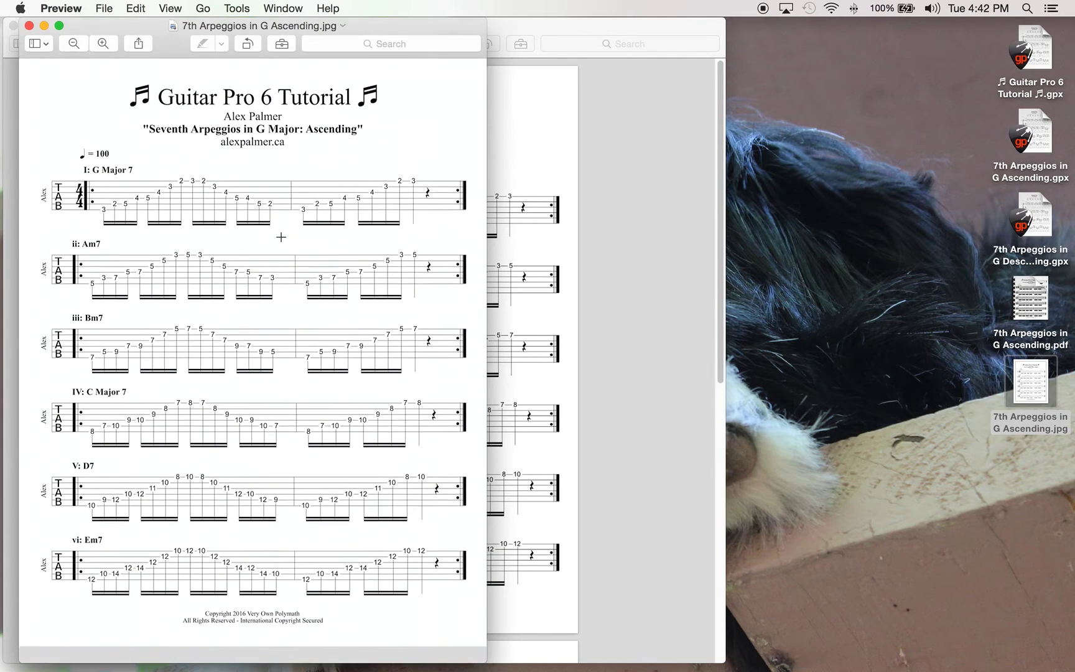
pyautogui.scroll(2, 281, 237)
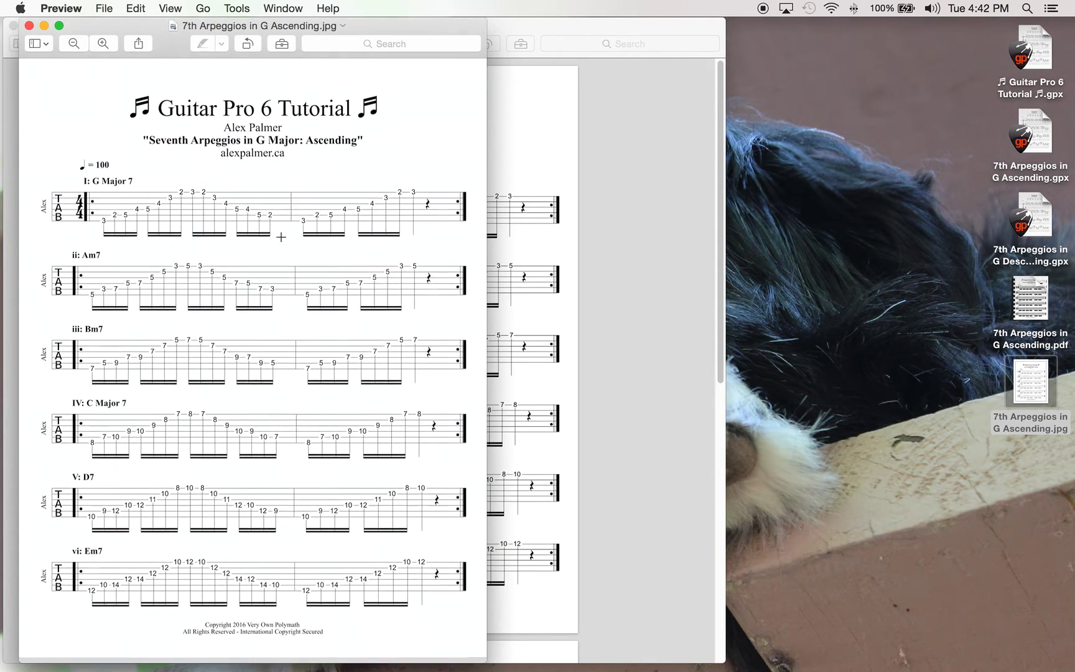
pyautogui.click(29, 26)
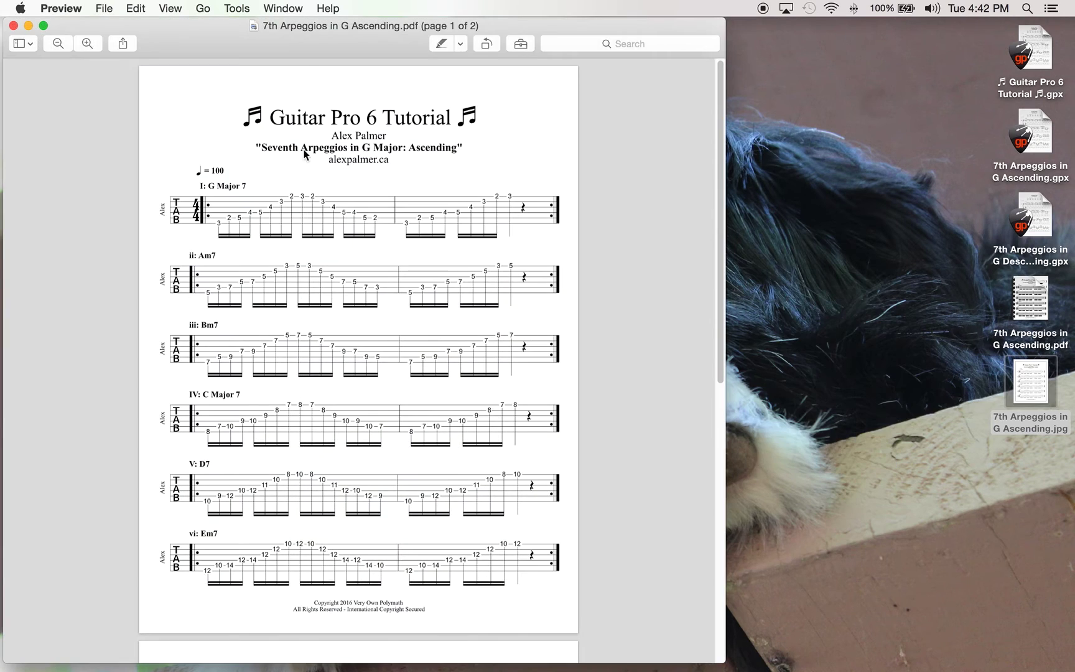
# - Export page 2 of the PDF to the Desktop as best-quality 300 pixels/inch JPEG "7th Arpeggios in G Ascending1" and close the PDF
pyautogui.scroll(-2, 386, 216)
pyautogui.scroll(-10, 386, 215)
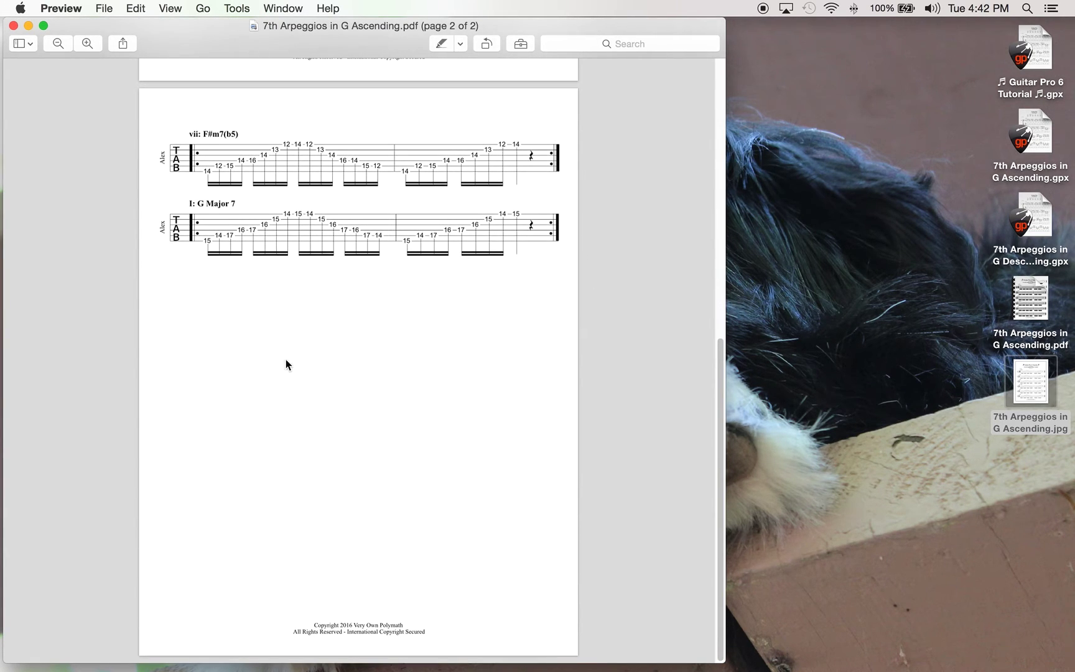
pyautogui.click(104, 8)
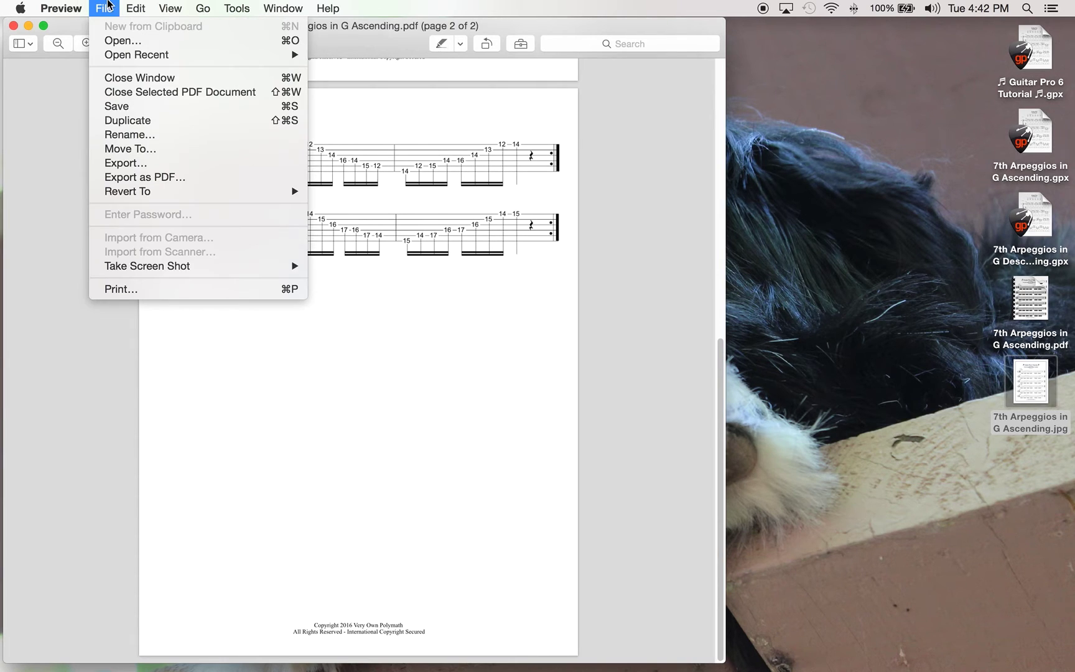
pyautogui.click(160, 165)
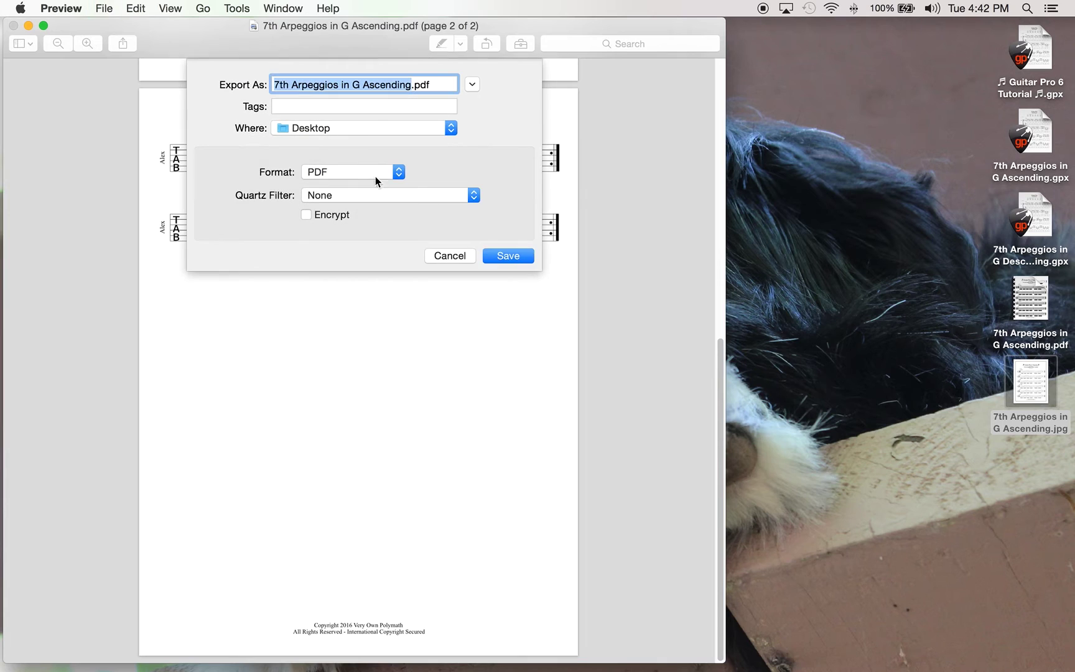
pyautogui.click(382, 174)
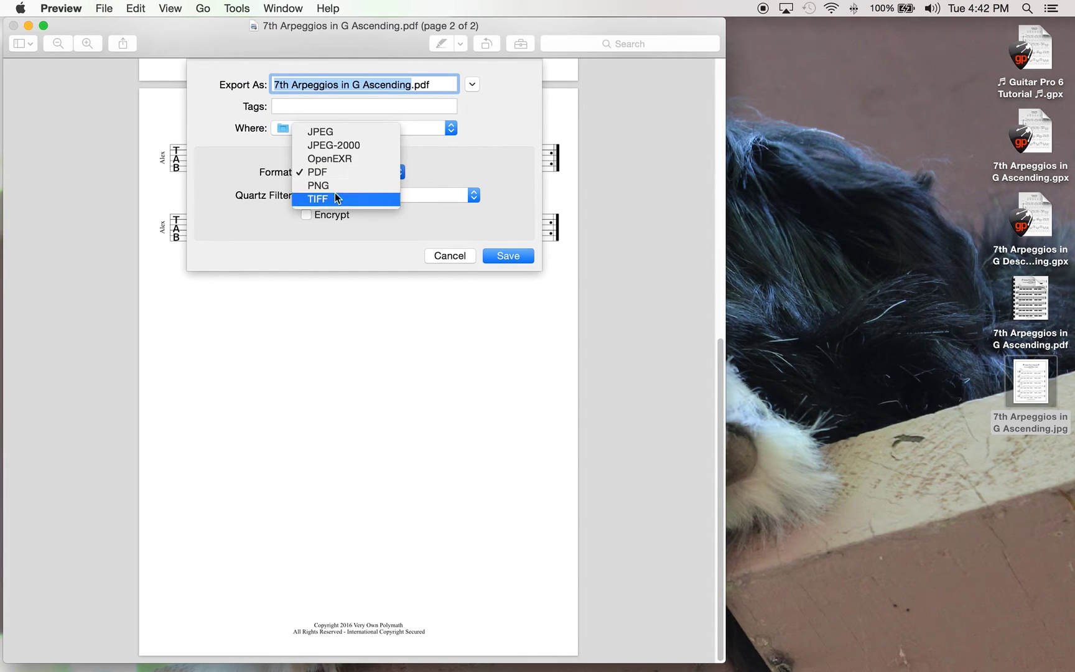
pyautogui.click(352, 140)
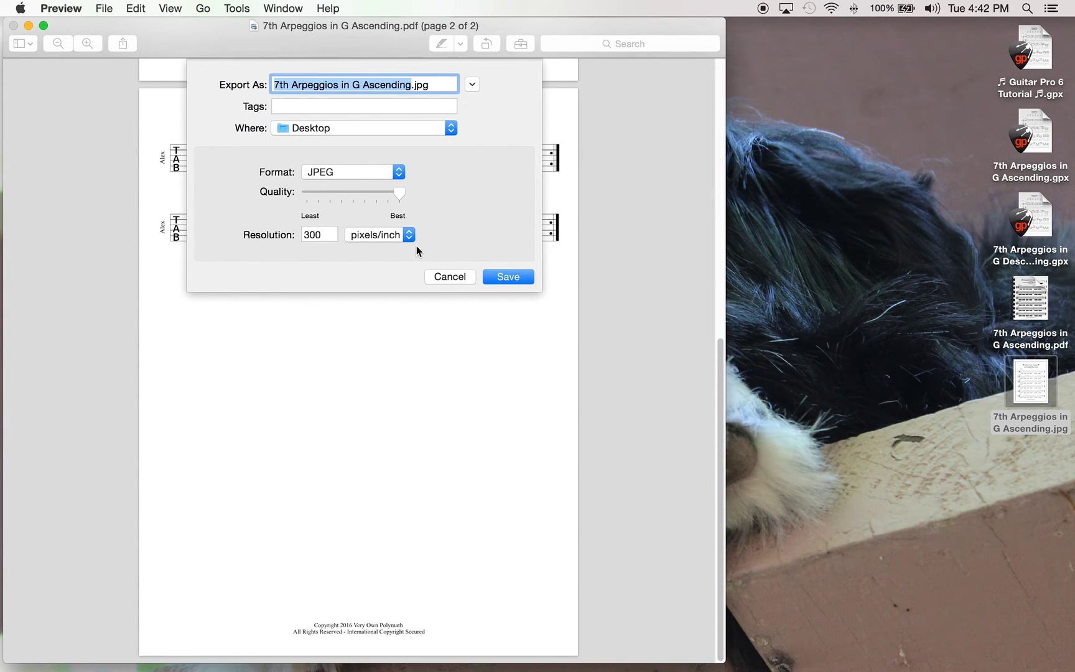
pyautogui.click(508, 276)
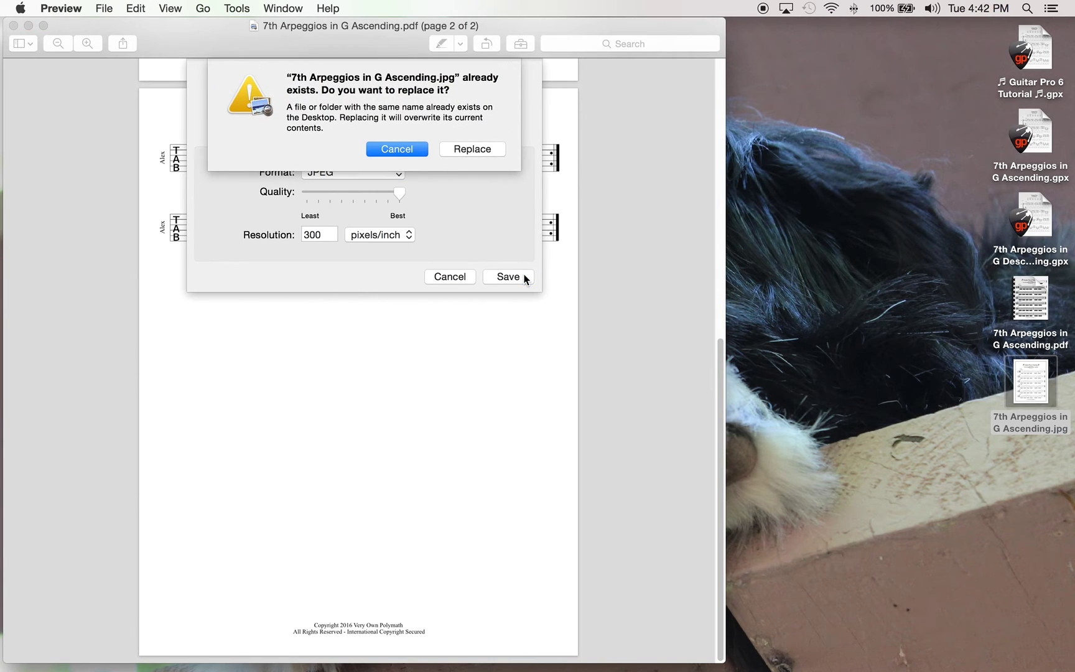
pyautogui.click(398, 149)
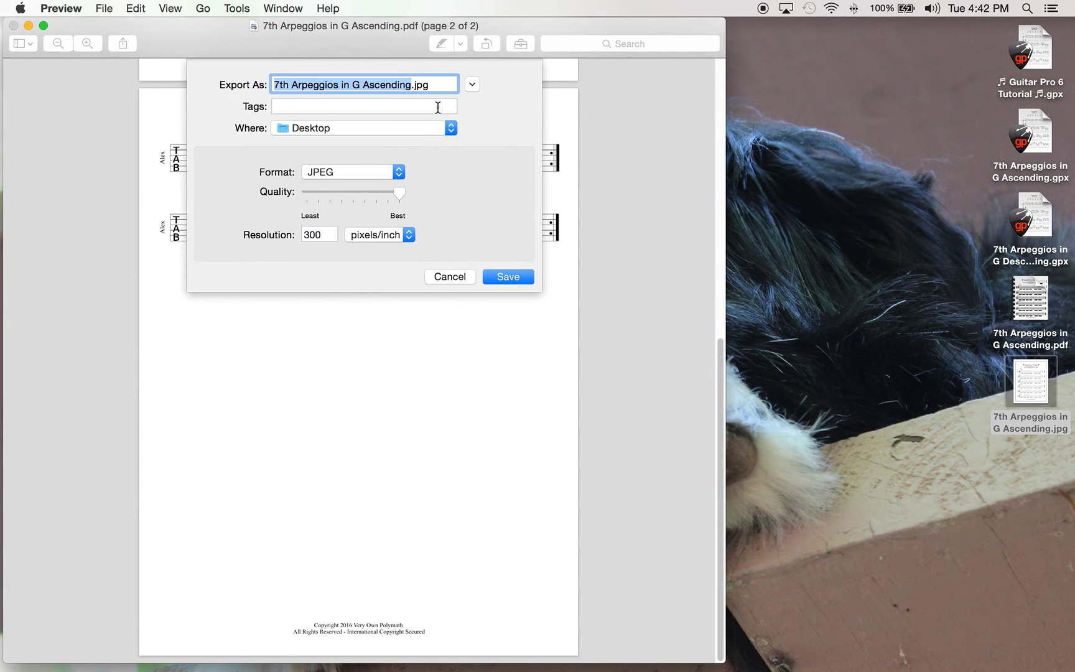
pyautogui.press('Right')
pyautogui.write('1')
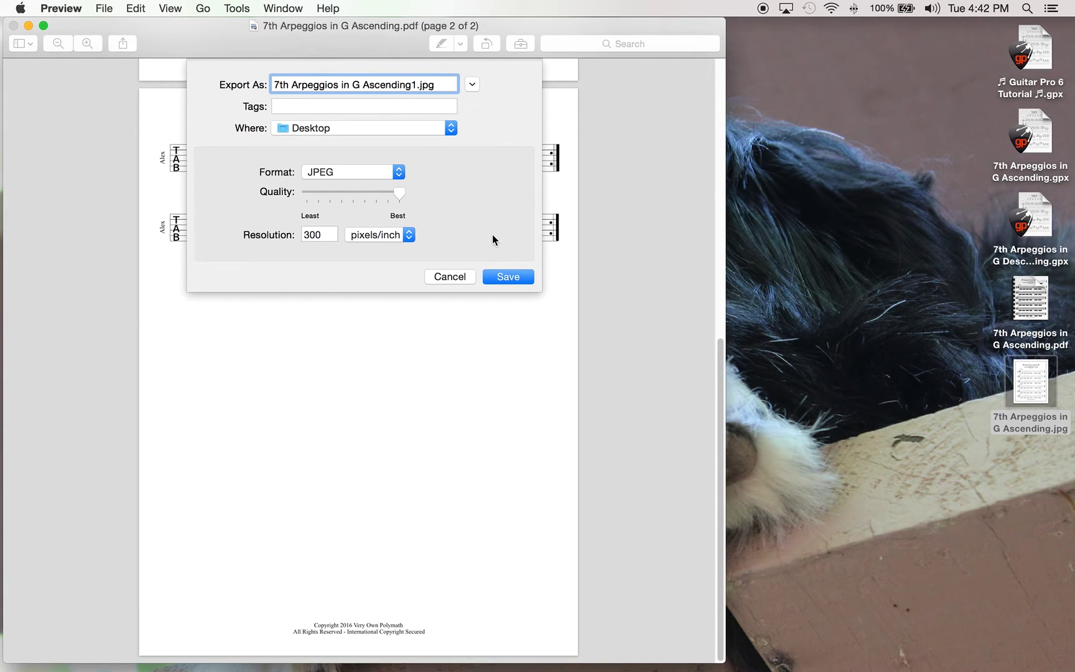
pyautogui.click(509, 277)
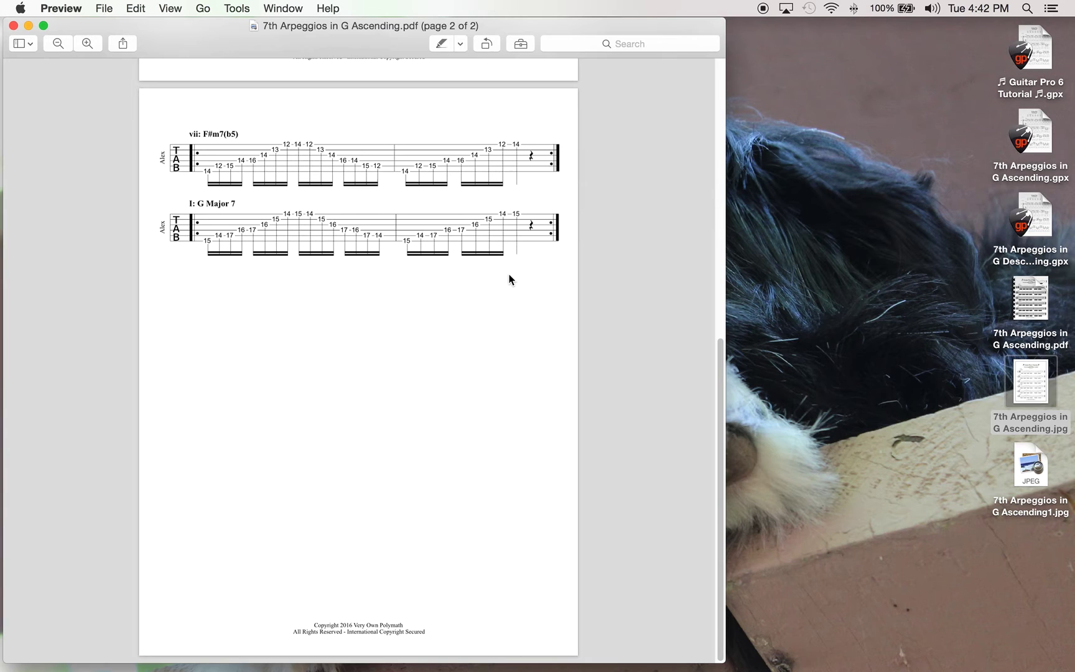
pyautogui.click(13, 26)
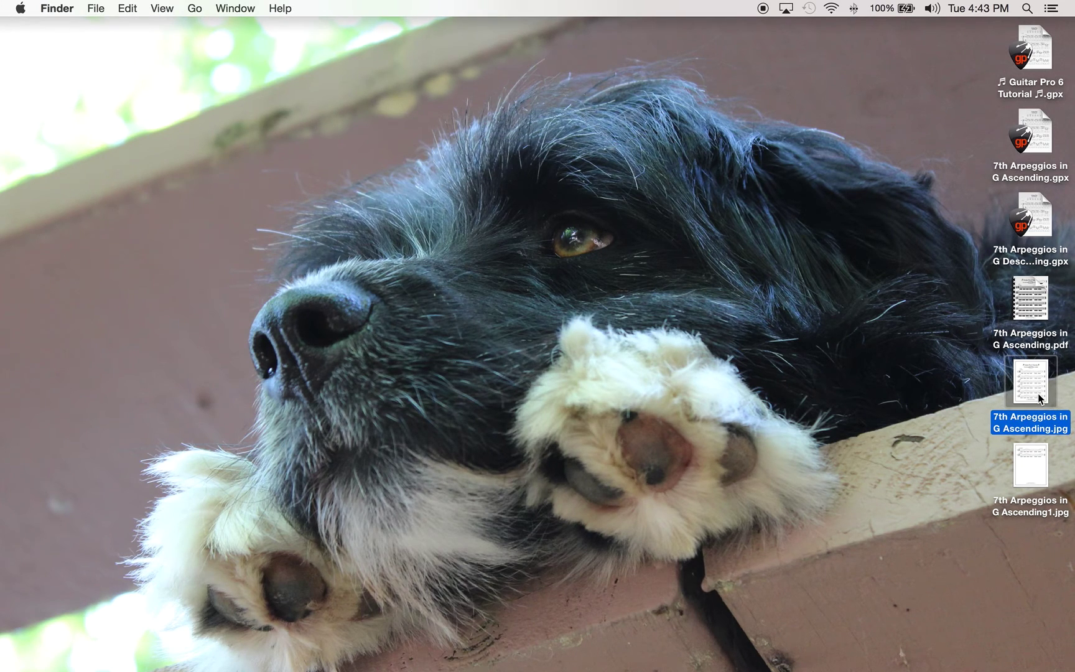
# - Open "7th Arpeggios in G Ascending.jpg" and "7th Arpeggios in G Ascending1.jpg" from the desktop and place them side by side for comparison
pyautogui.press('space')
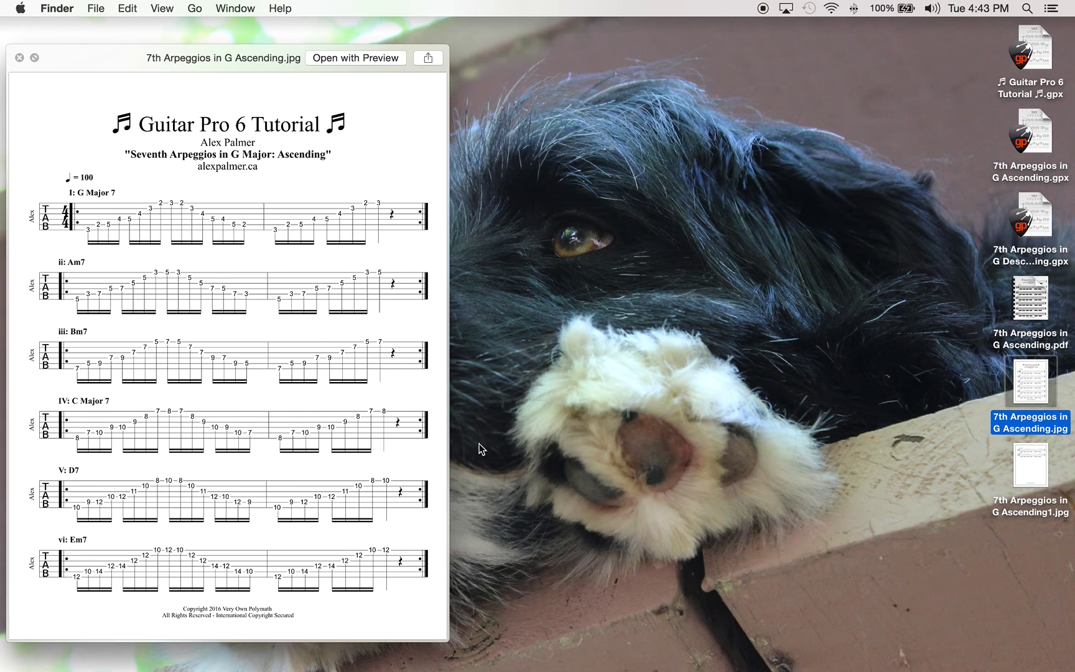
pyautogui.press('space')
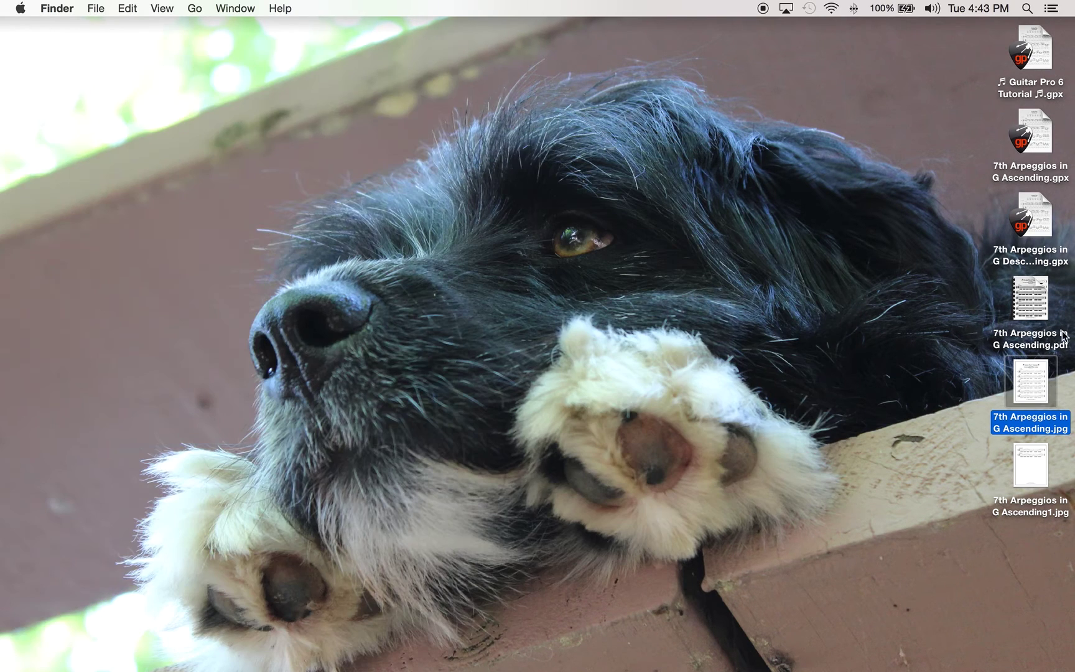
pyautogui.doubleClick(1037, 409)
pyautogui.click(1039, 462)
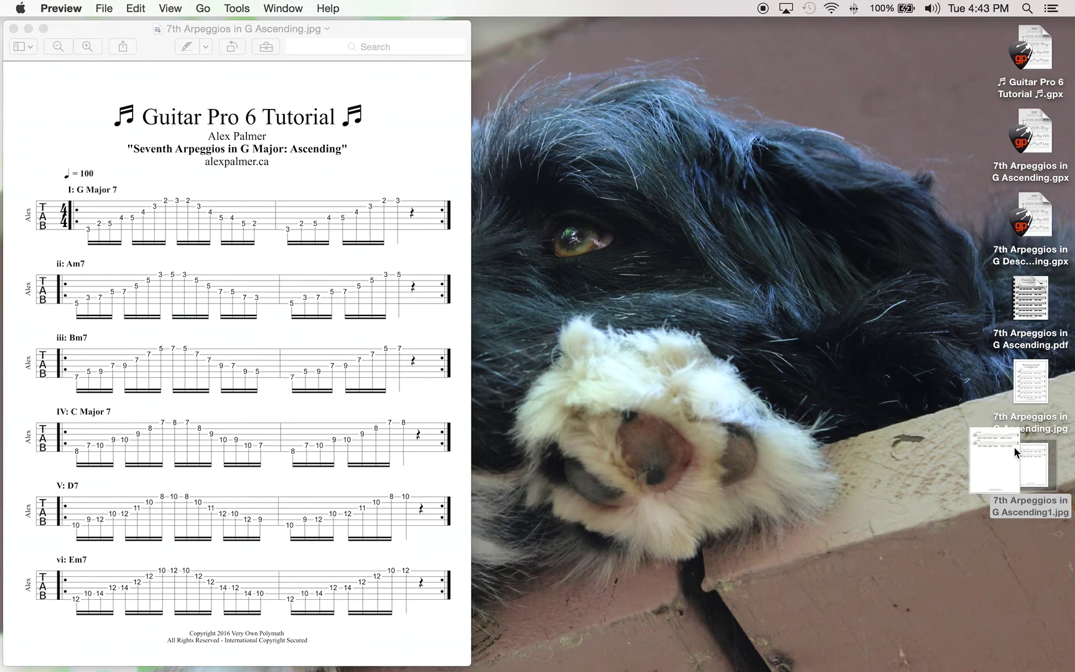
pyautogui.doubleClick(1038, 463)
pyautogui.moveTo(288, 22); pyautogui.dragTo(760, 22)
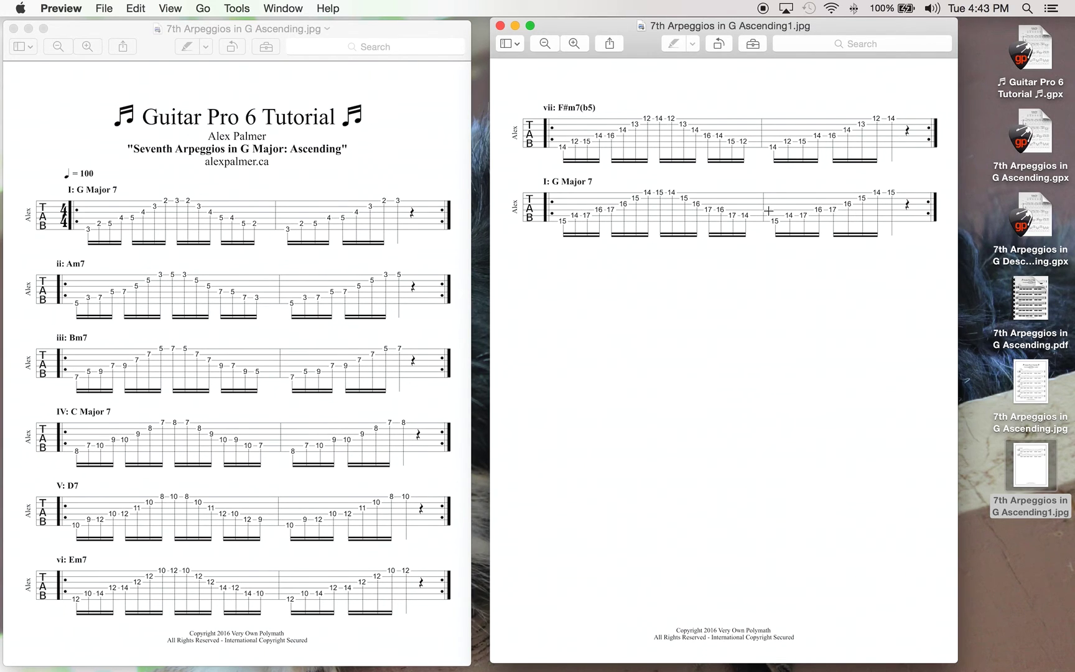
# - Close both JPEG windows and quit Preview, returning to the desktop
pyautogui.click(501, 26)
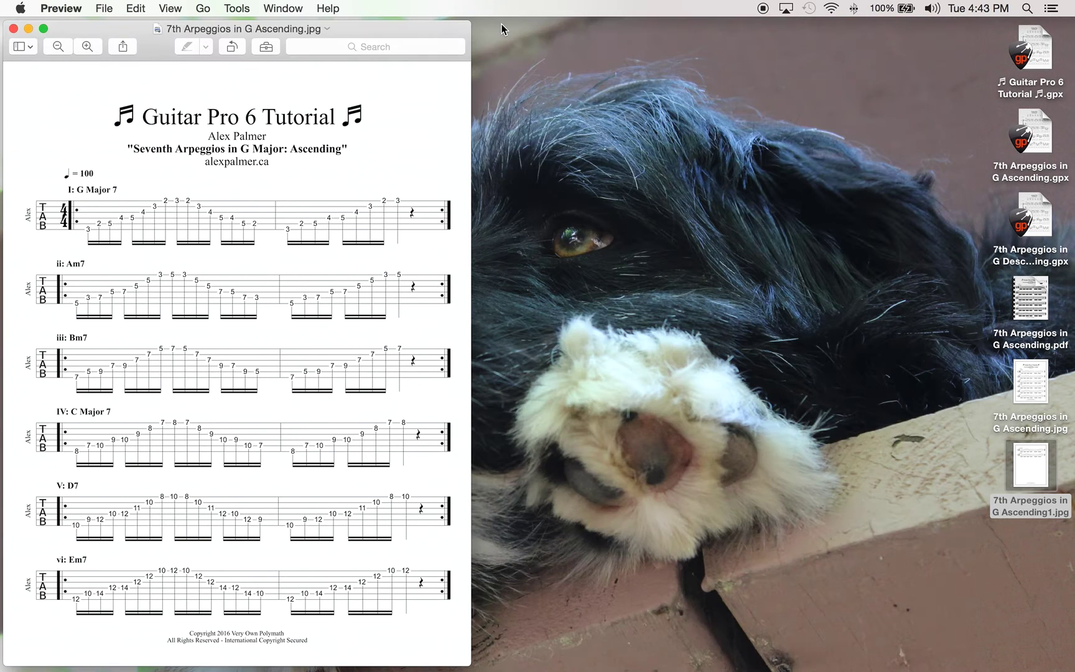
pyautogui.click(13, 28)
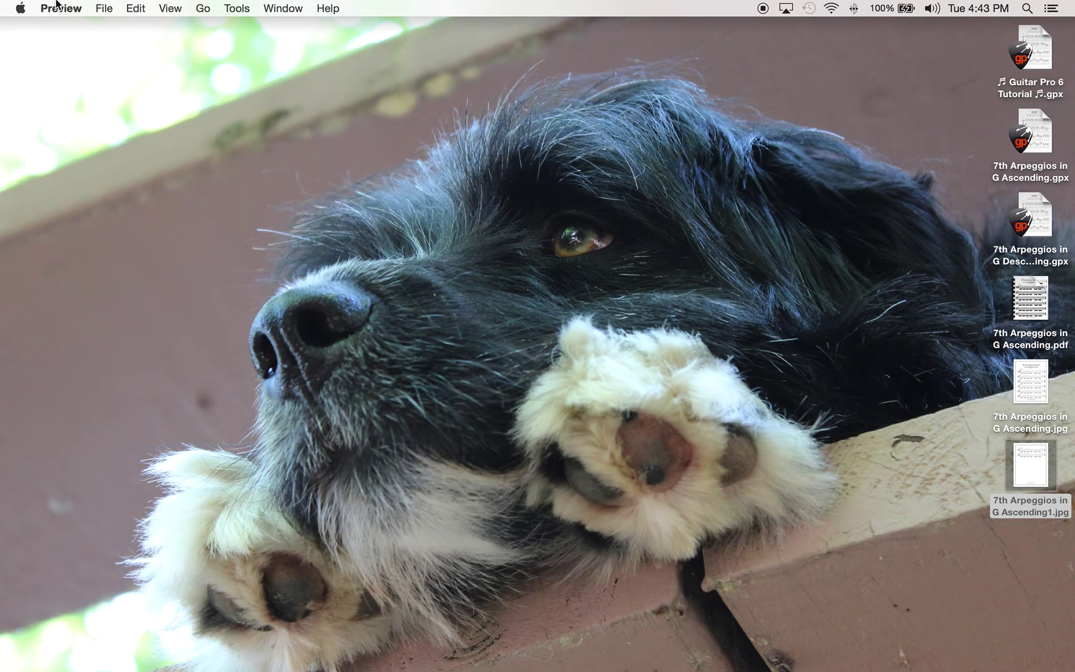
pyautogui.click(61, 8)
pyautogui.click(111, 149)
pyautogui.click(663, 368)
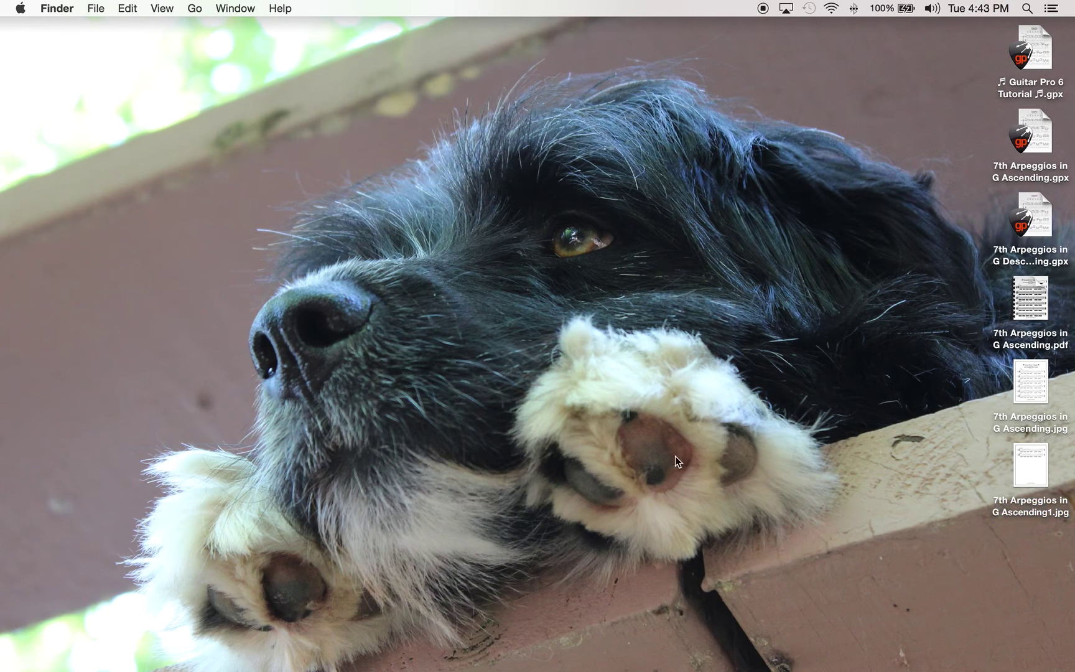
# - Switch to Guitar Pro 6, show the open "APVGL Ideas.gpx" score and read through its sections from A to D
pyautogui.click(824, 644)
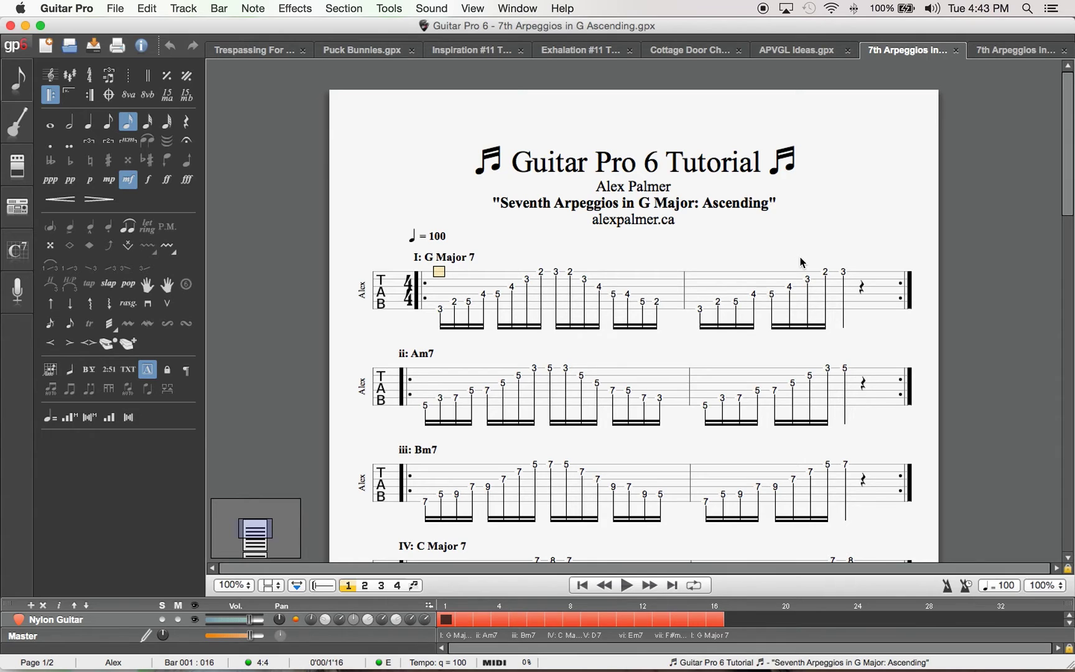
pyautogui.click(803, 59)
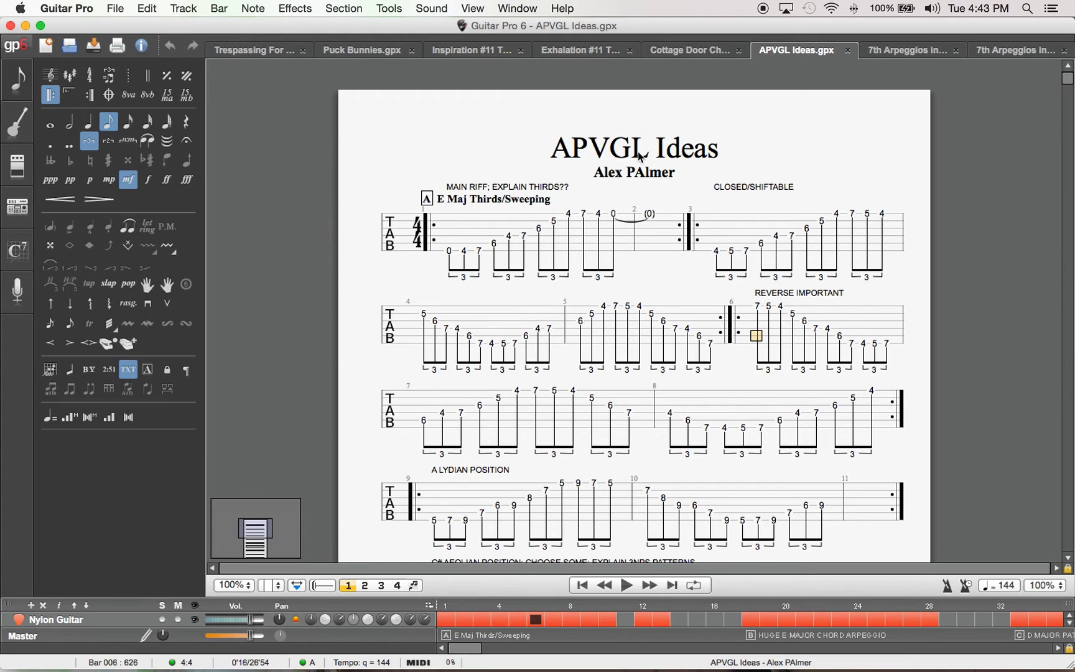
pyautogui.scroll(-3, 446, 216)
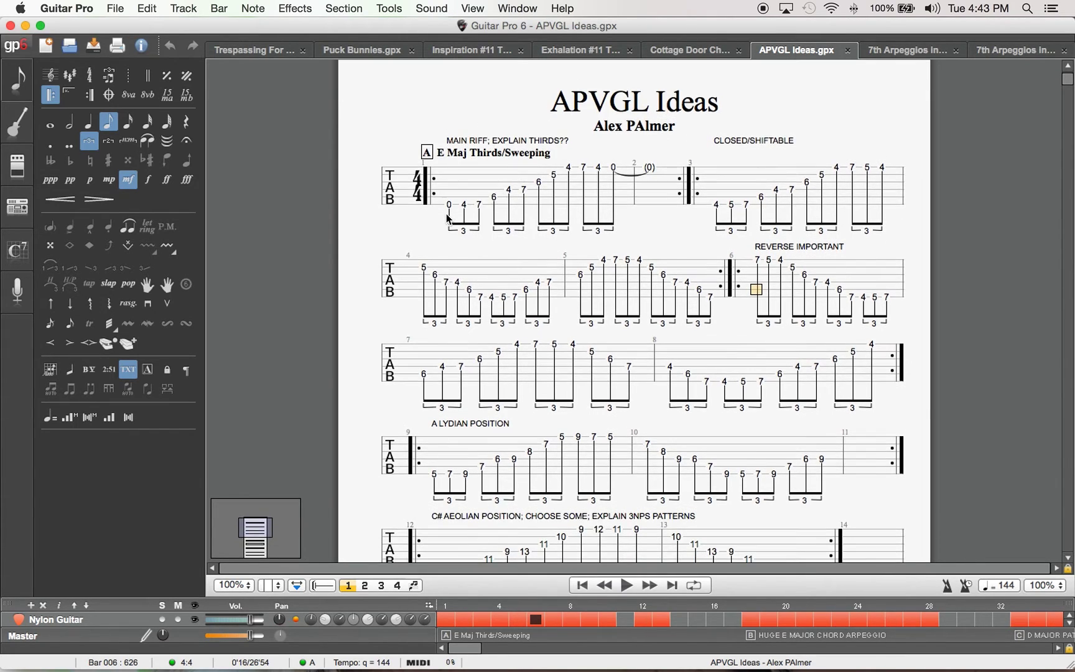
pyautogui.scroll(-1, 390, 297)
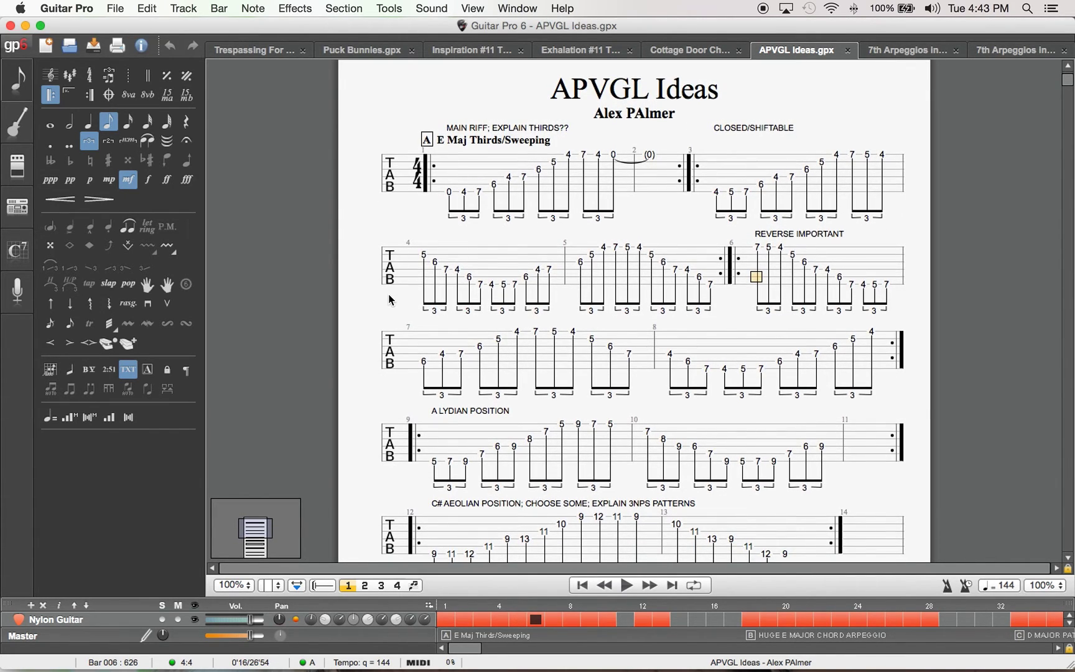
pyautogui.scroll(-15, 389, 295)
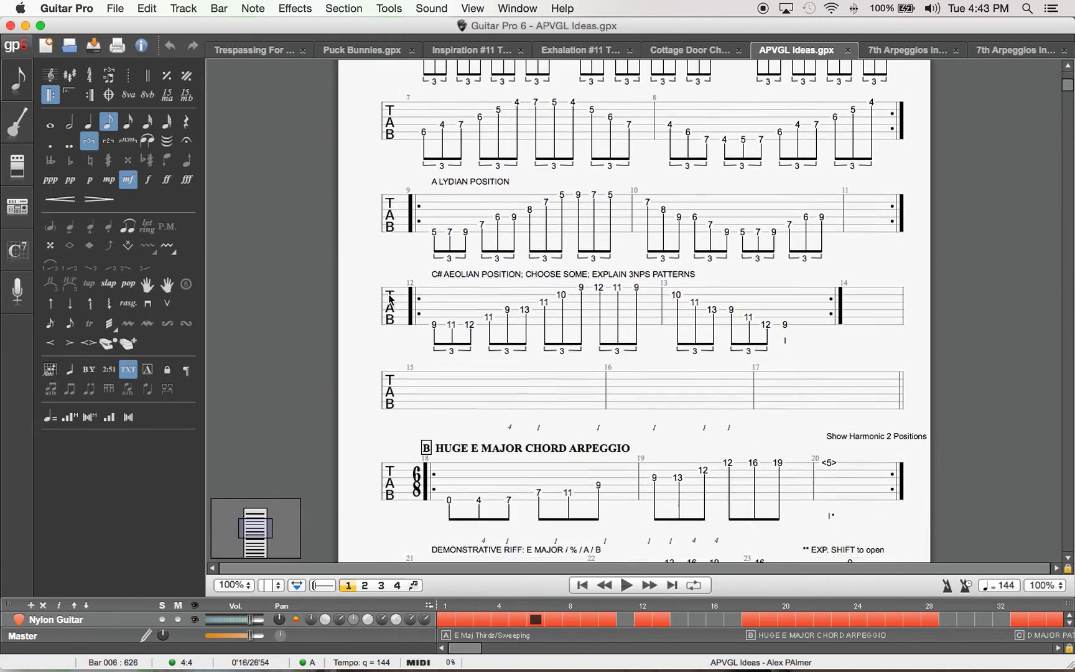
pyautogui.scroll(-20, 389, 295)
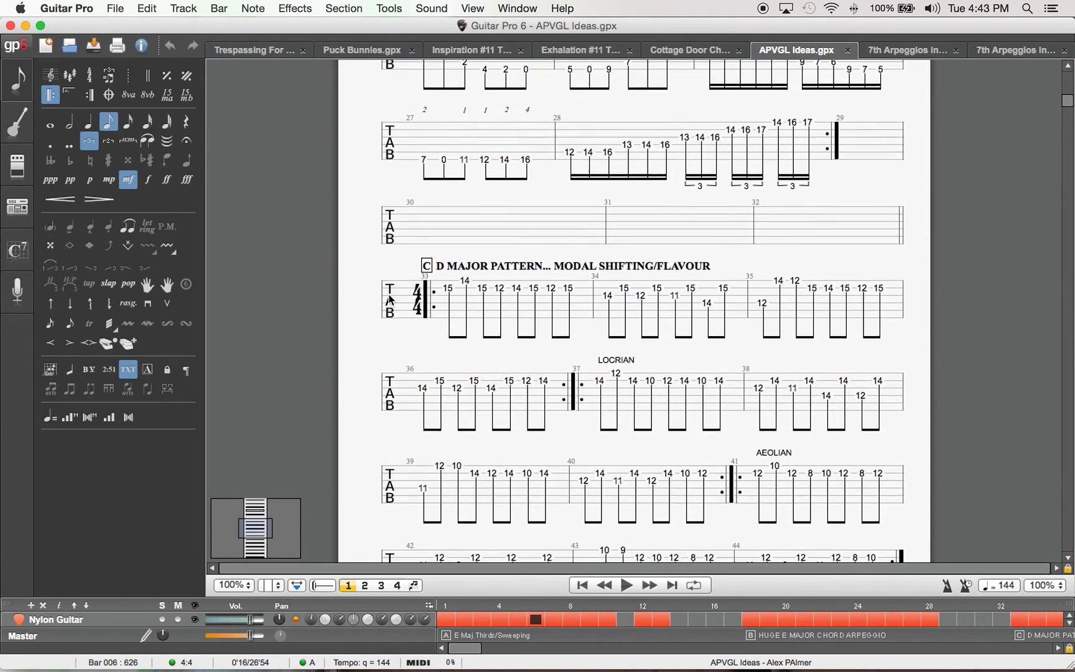
pyautogui.scroll(-20, 389, 300)
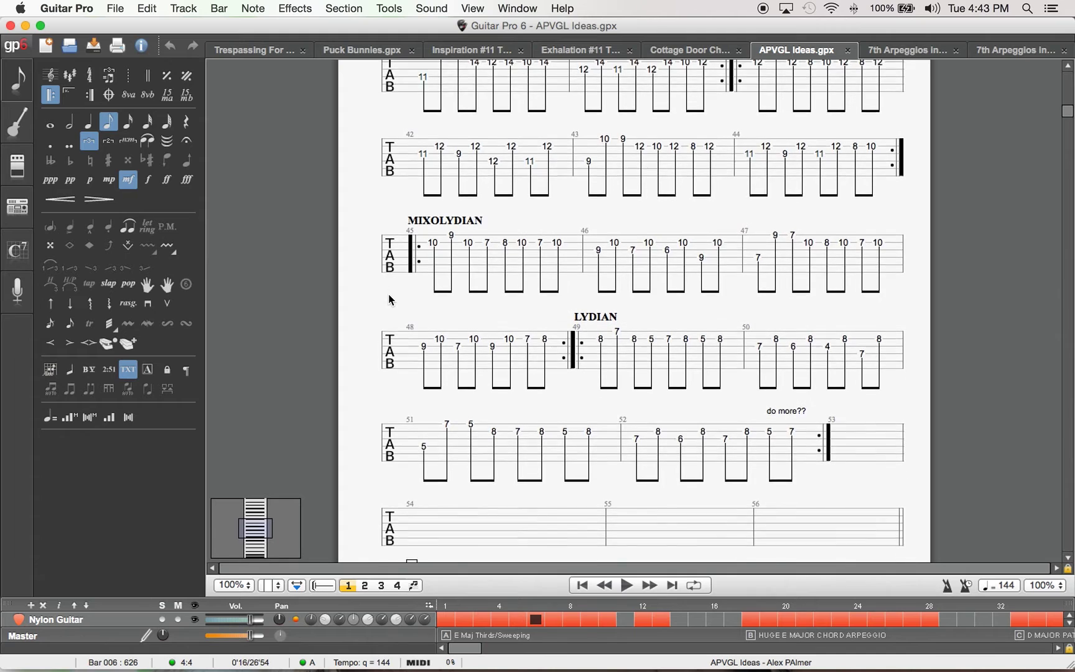
pyautogui.scroll(-1, 391, 300)
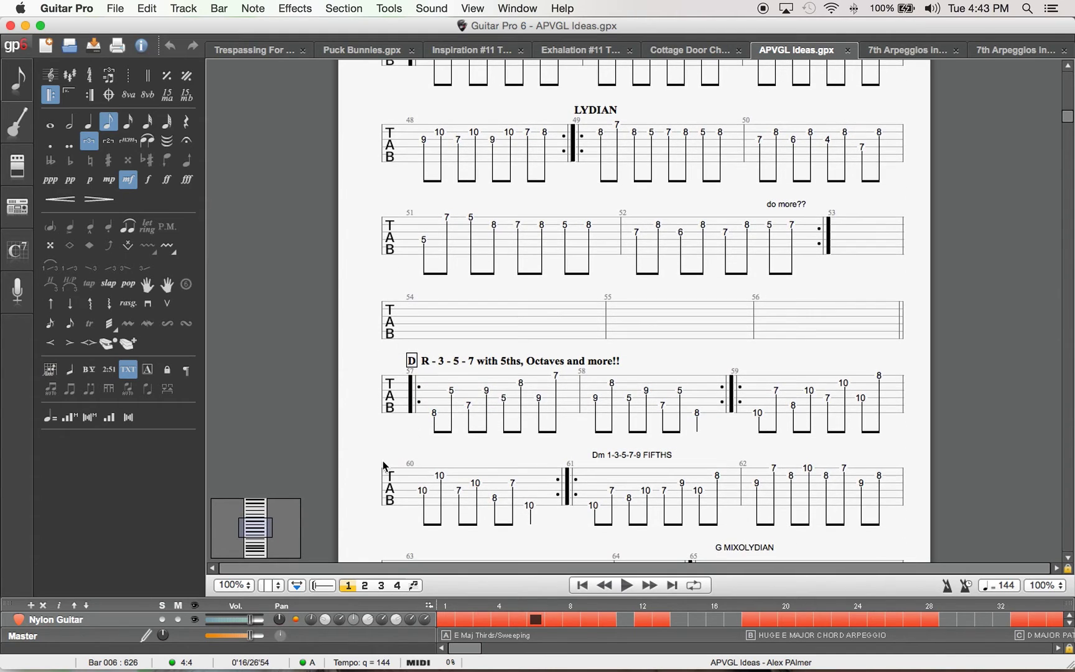
# - Check the display mode options for "APVGL Ideas.gpx" and examine the continuous layout from section D through section I
pyautogui.click(277, 585)
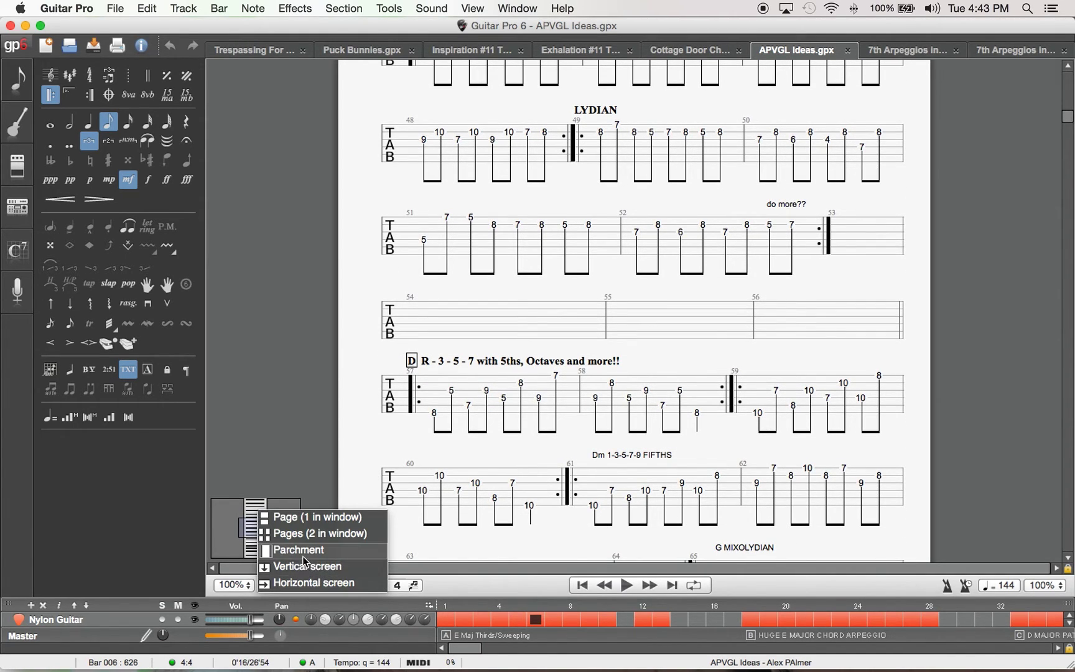
pyautogui.click(310, 568)
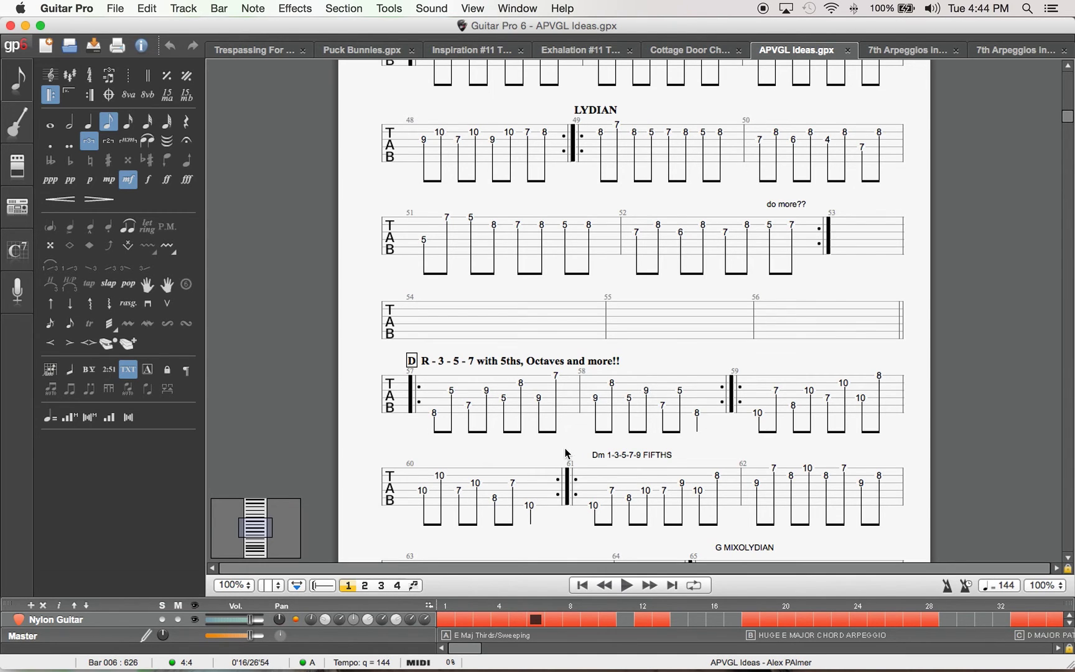
pyautogui.scroll(-15, 433, 213)
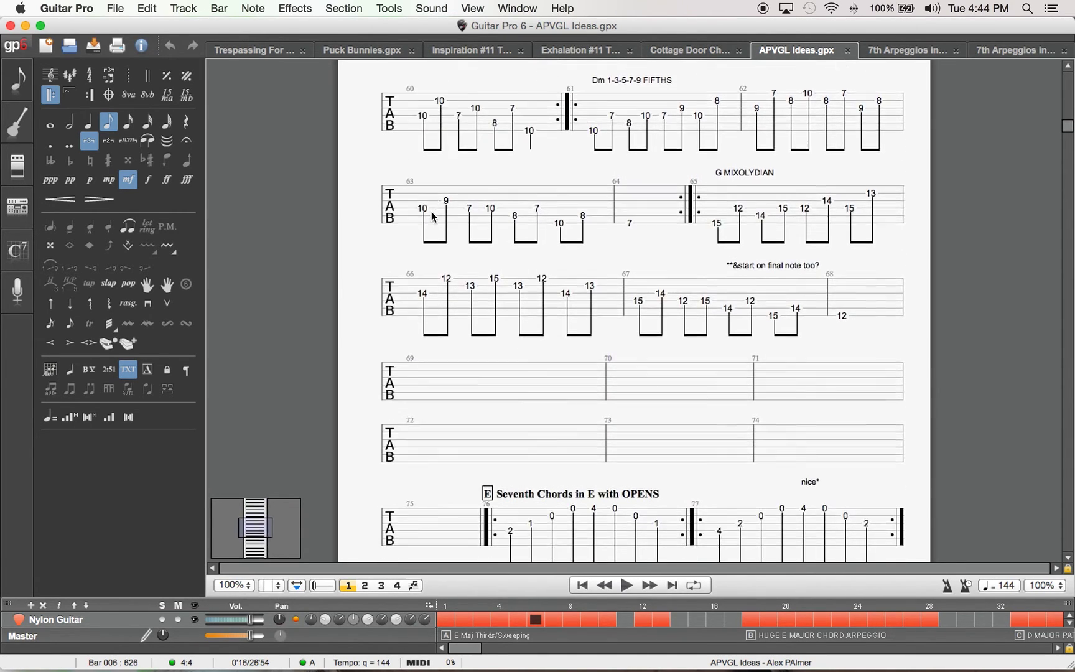
pyautogui.scroll(-15, 432, 214)
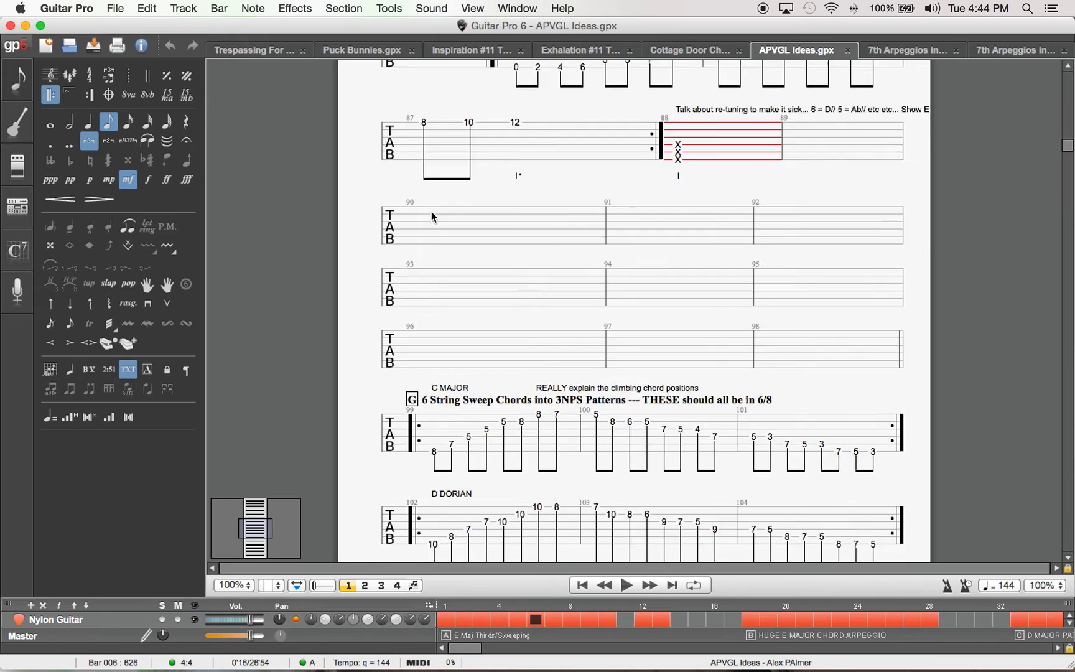
pyautogui.scroll(-10, 434, 217)
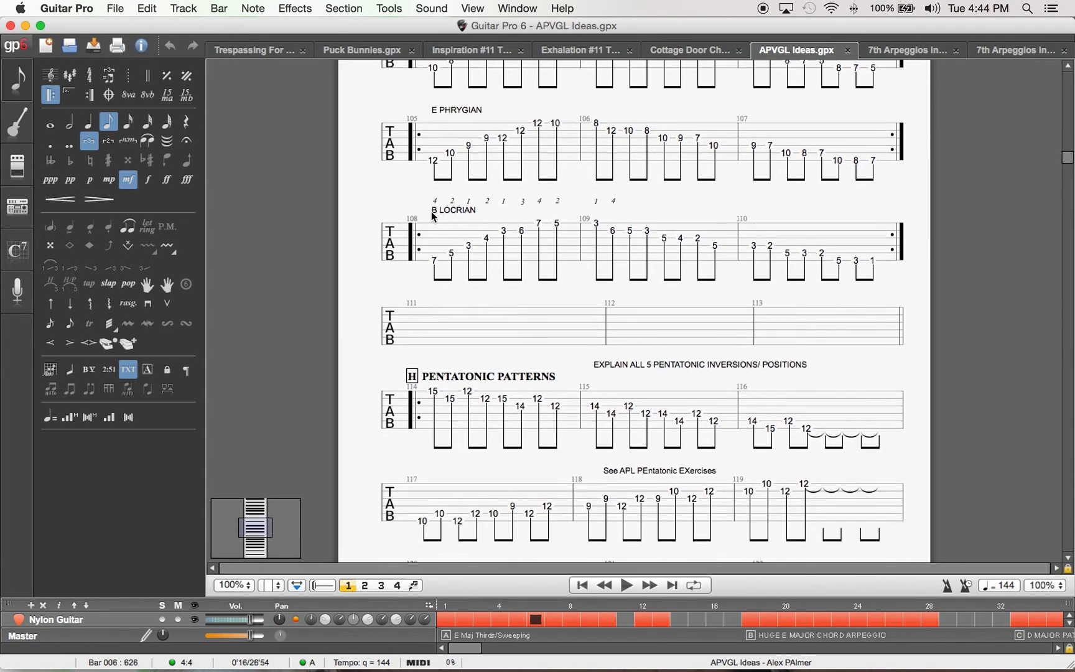
pyautogui.scroll(-12, 434, 217)
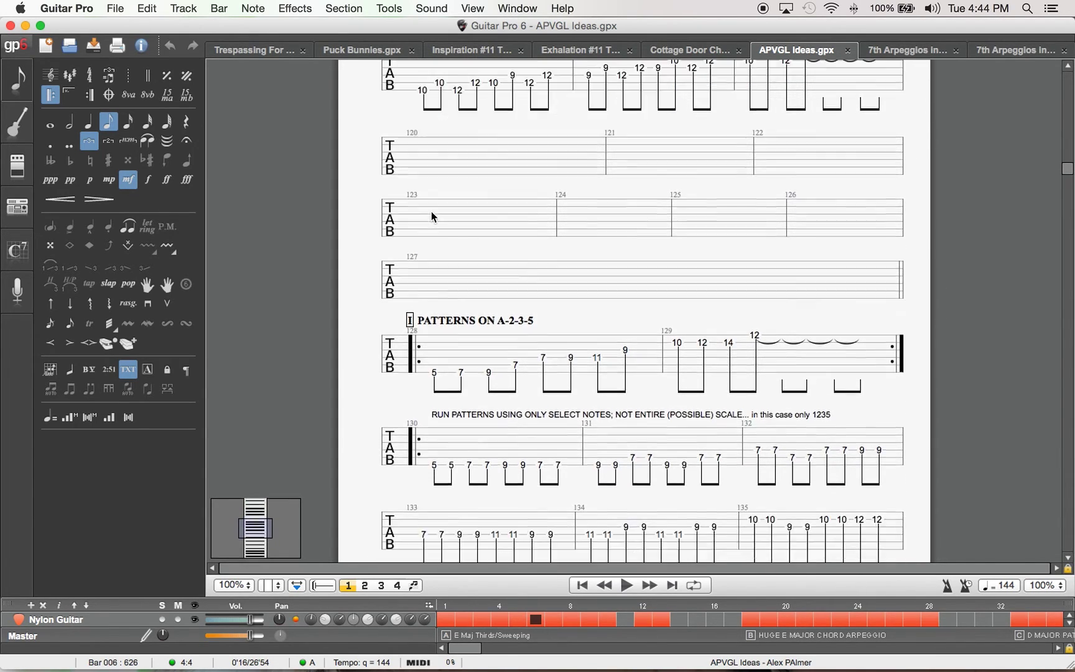
pyautogui.scroll(-12, 434, 217)
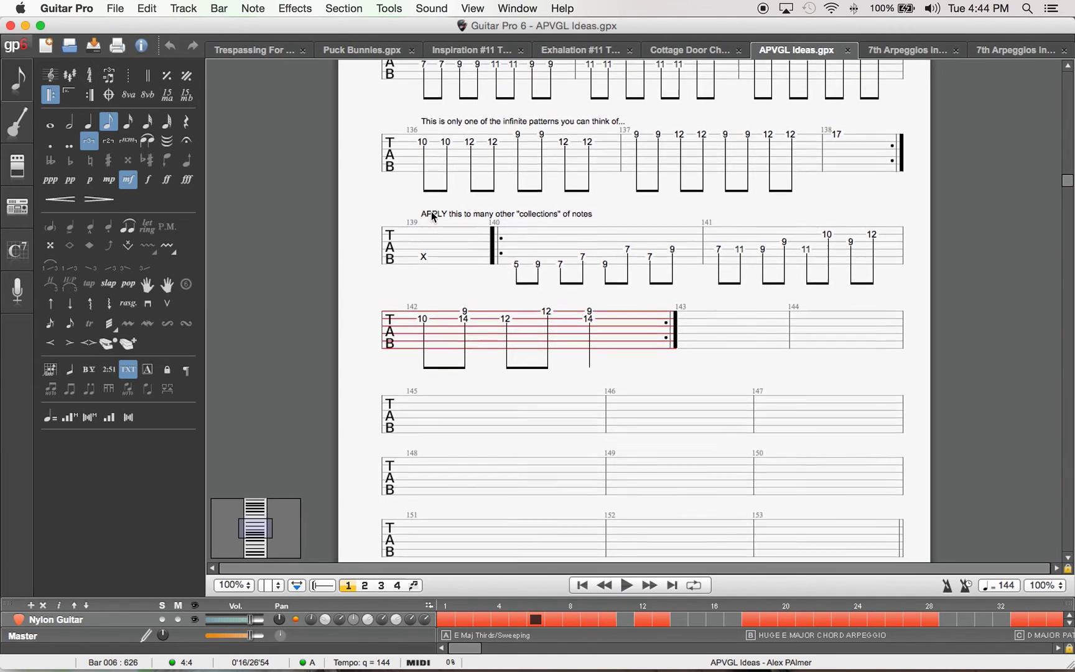
# - Read through the continuous layout of "APVGL Ideas.gpx" from the end of section I to the open chord set after section N
pyautogui.scroll(-3, 434, 216)
pyautogui.scroll(-4, 433, 216)
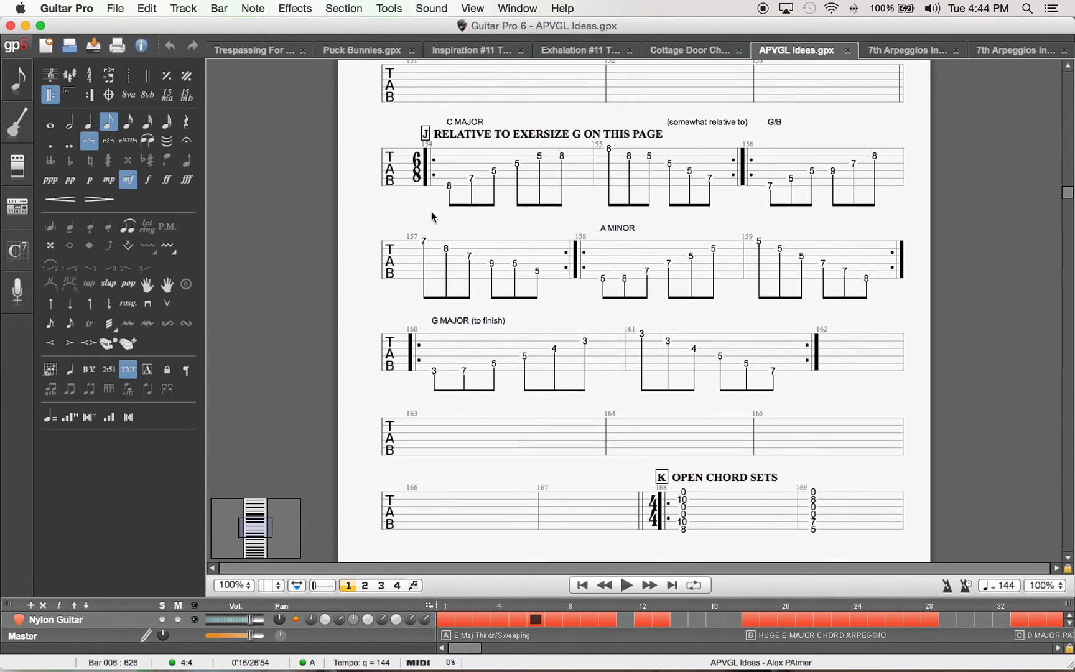
pyautogui.scroll(-7, 677, 278)
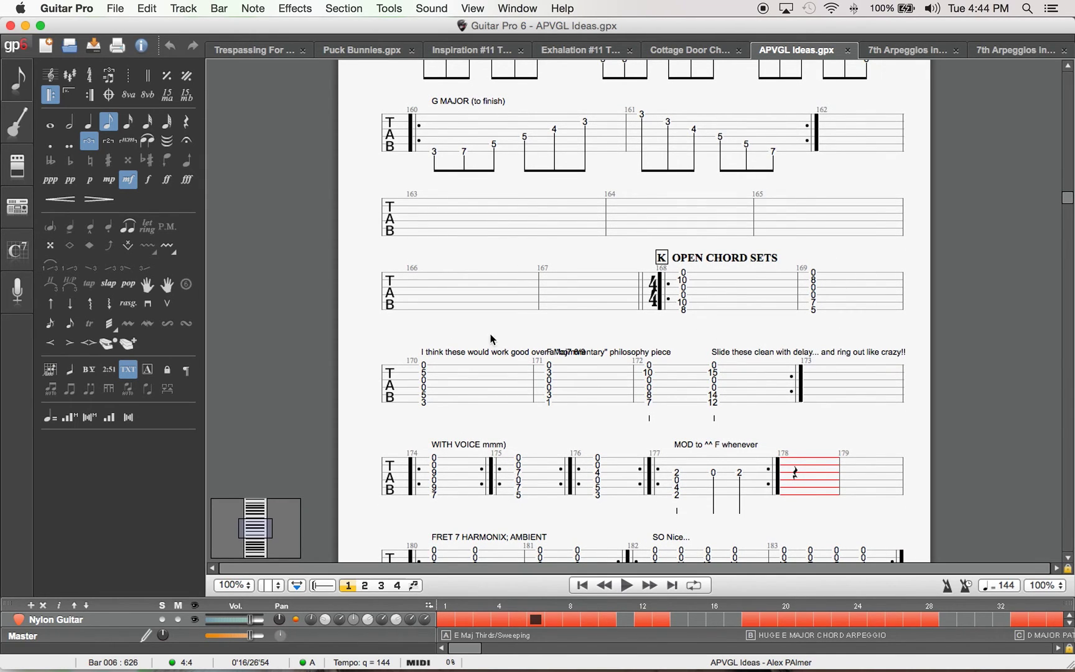
pyautogui.scroll(-17, 586, 391)
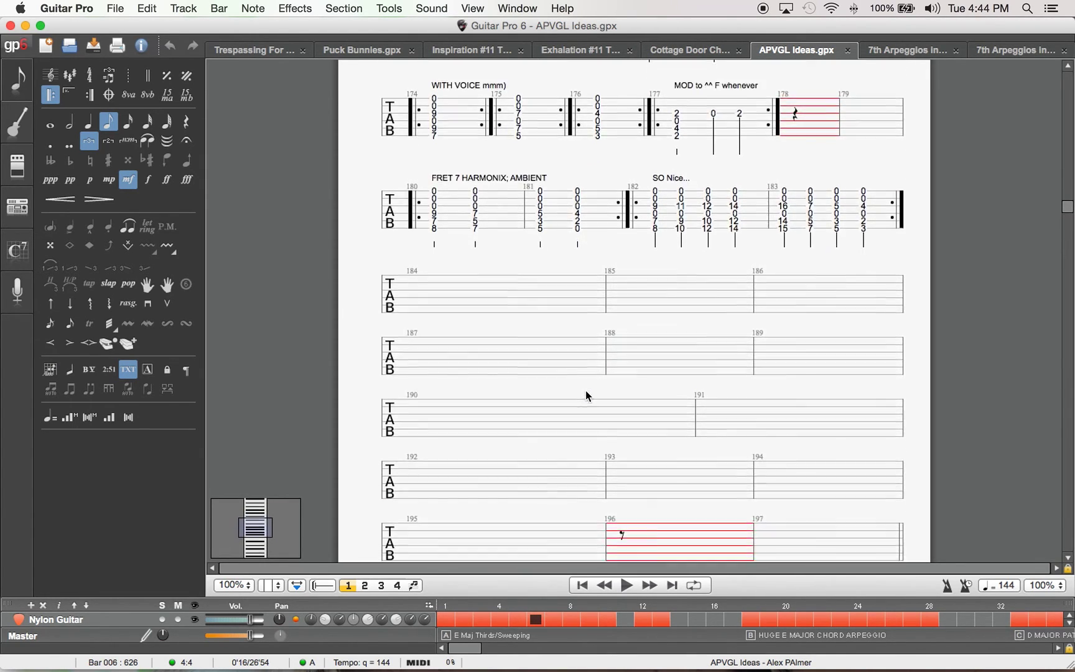
pyautogui.scroll(-17, 587, 394)
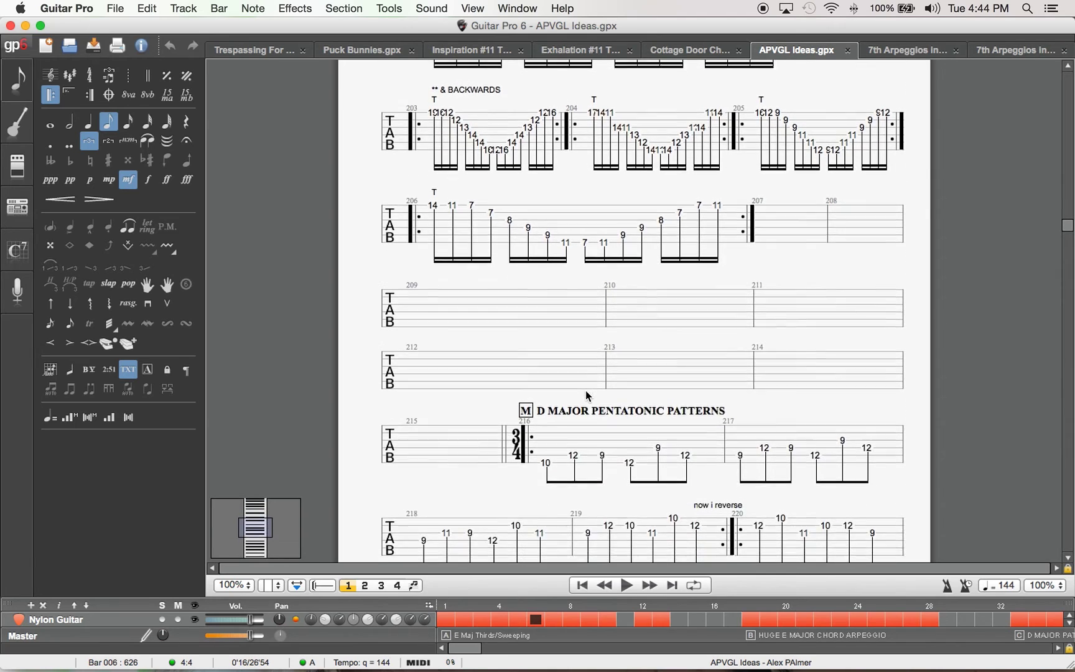
pyautogui.scroll(-14, 587, 396)
pyautogui.scroll(-2, 588, 395)
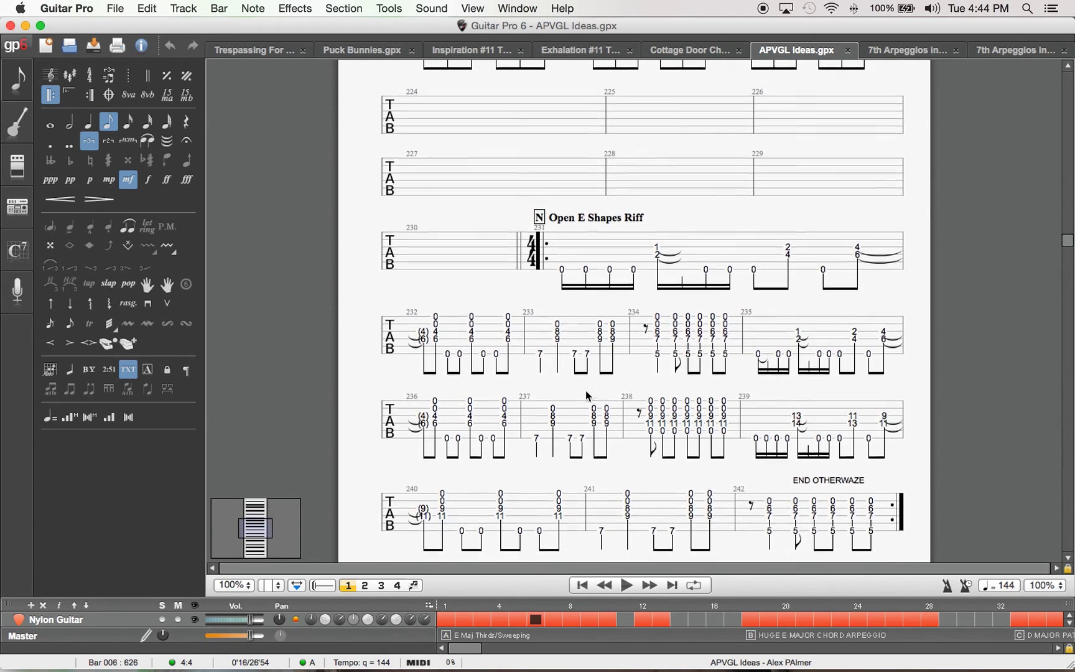
pyautogui.scroll(-9, 581, 126)
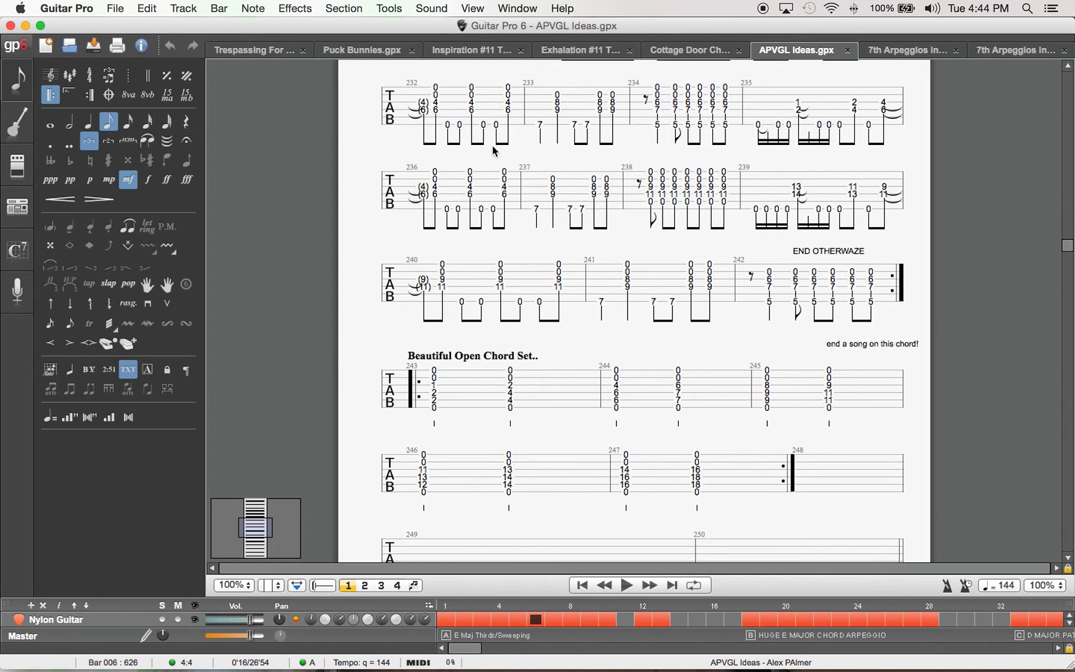
# - Show the open "Cottage Door Chords.gpx" score and play its four bars from the first note
pyautogui.click(691, 50)
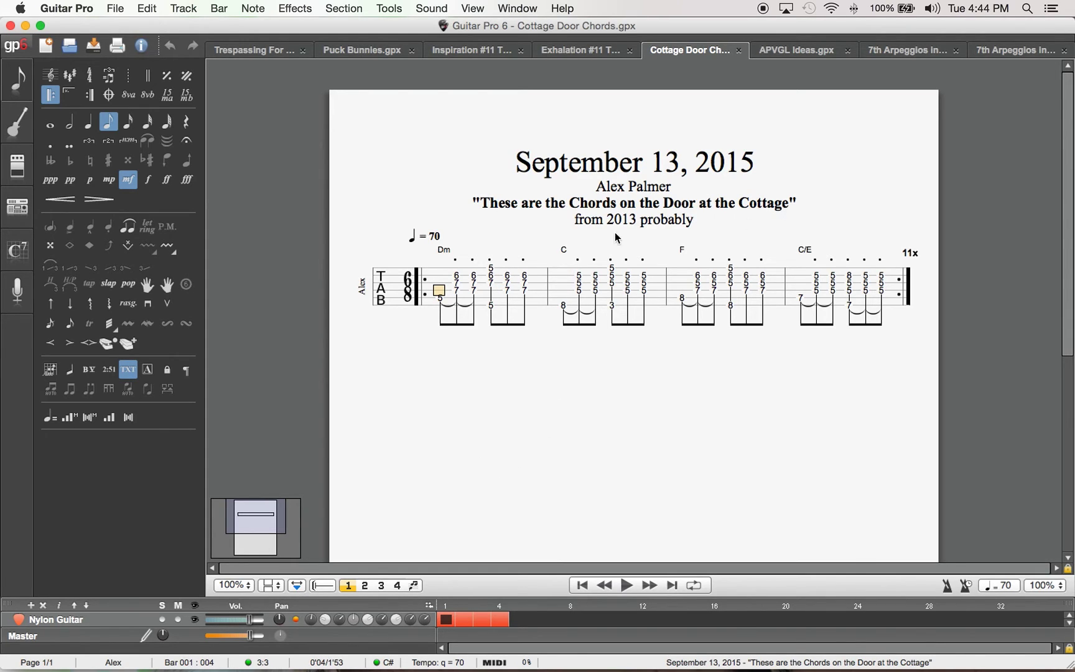
pyautogui.click(440, 298)
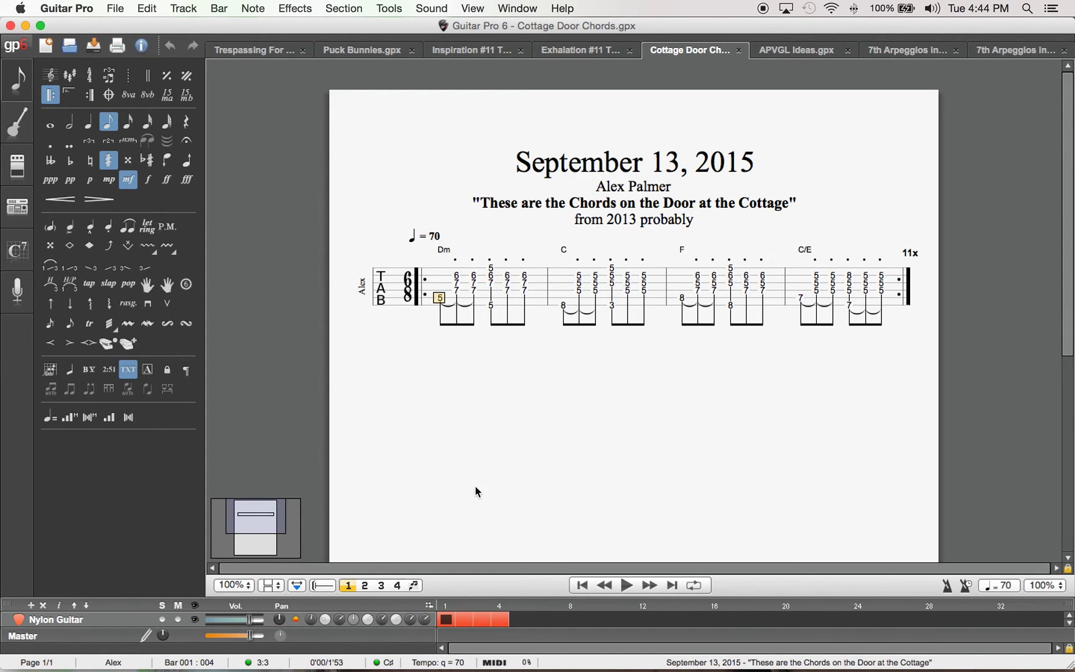
pyautogui.press('space')
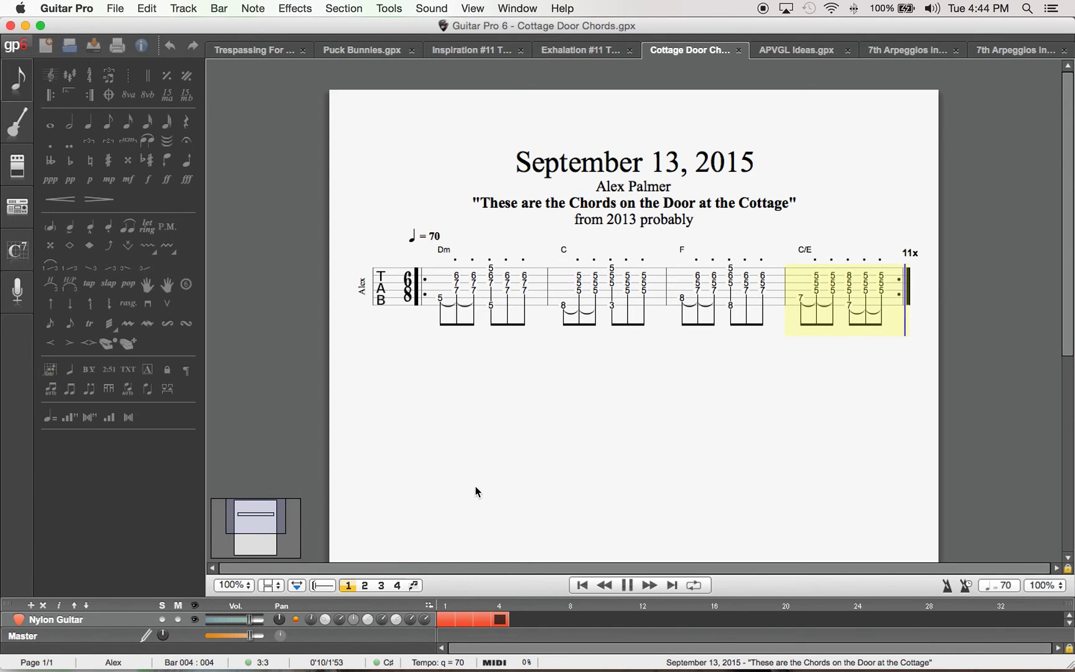
pyautogui.press('space')
# - Check the full page of "Cottage Door Chords.gpx" down to its copyright footer and switch the score to the Parchment display mode
pyautogui.scroll(-5, 661, 290)
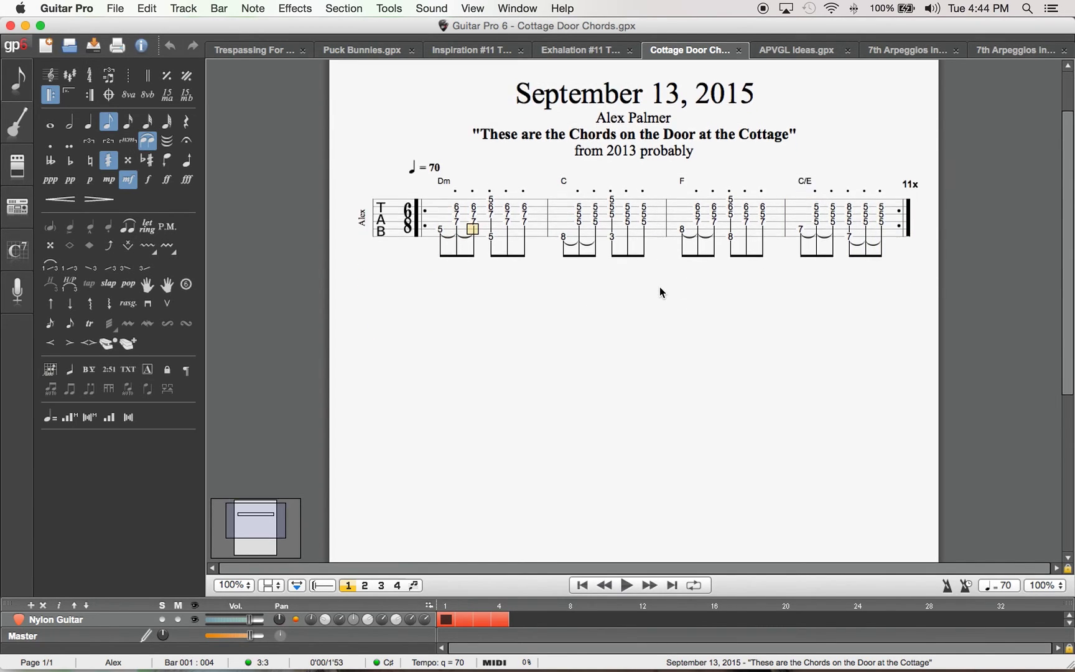
pyautogui.scroll(5, 661, 290)
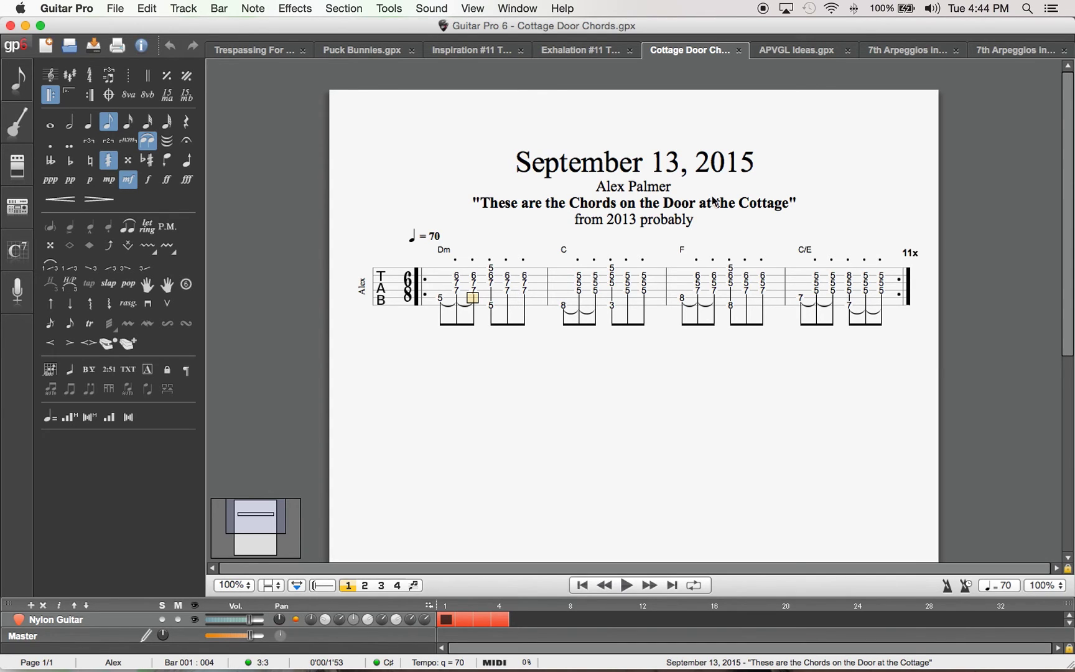
pyautogui.scroll(-5, 461, 300)
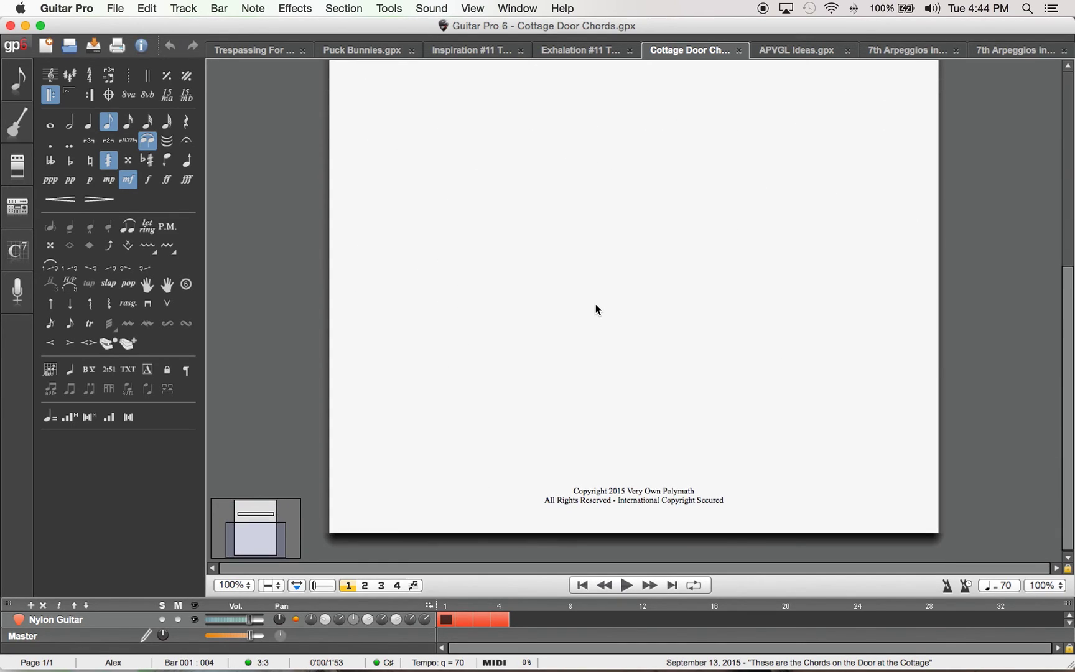
pyautogui.scroll(5, 596, 309)
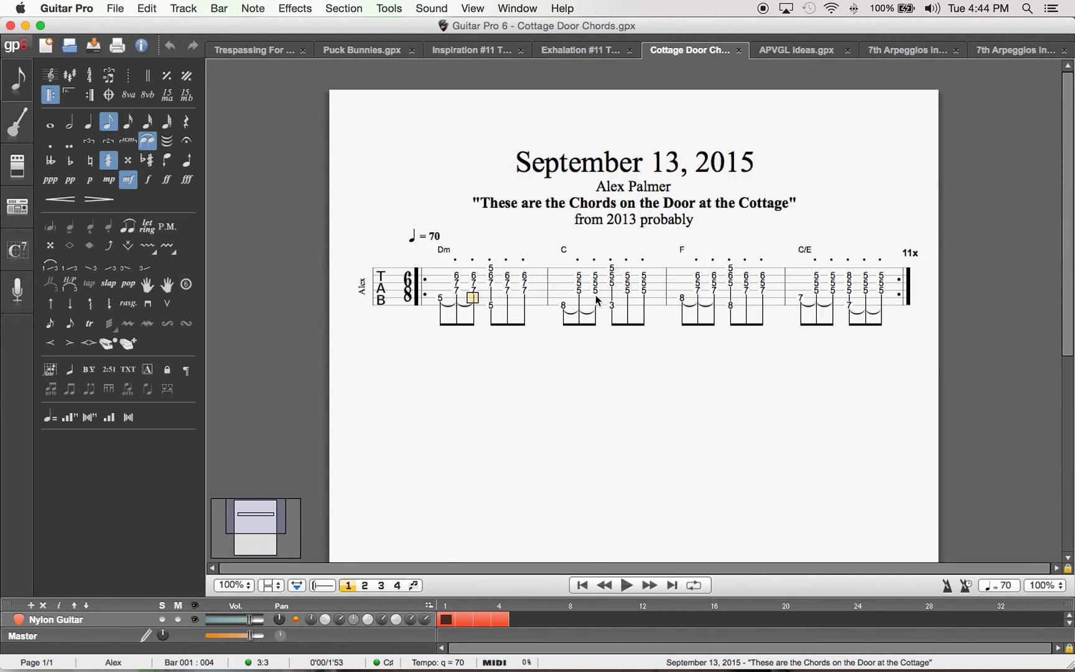
pyautogui.click(272, 586)
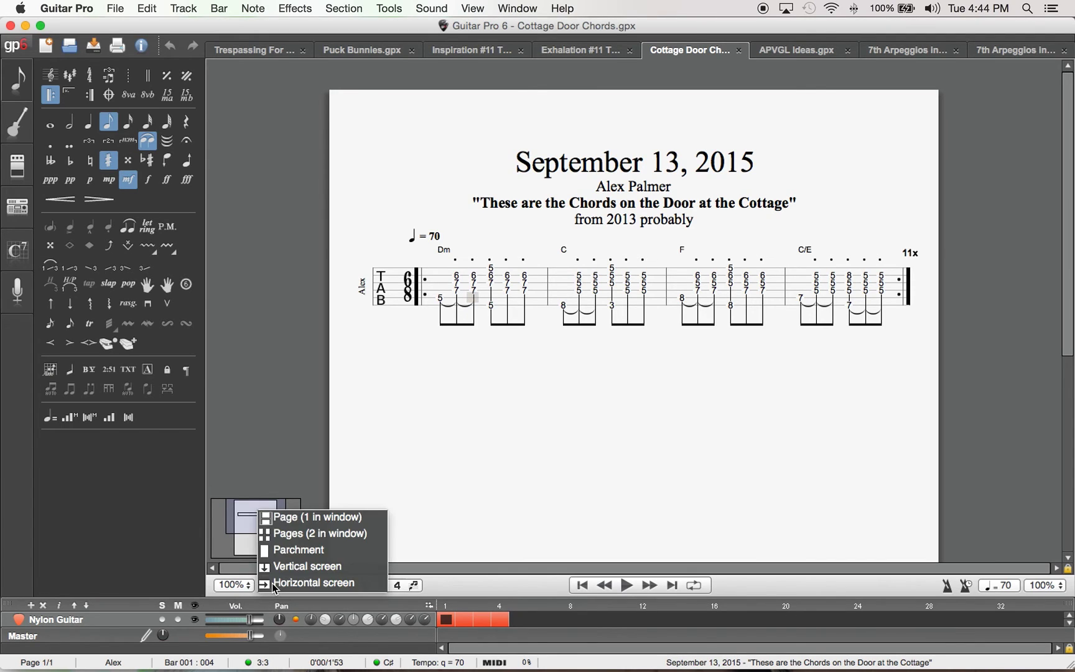
pyautogui.click(322, 552)
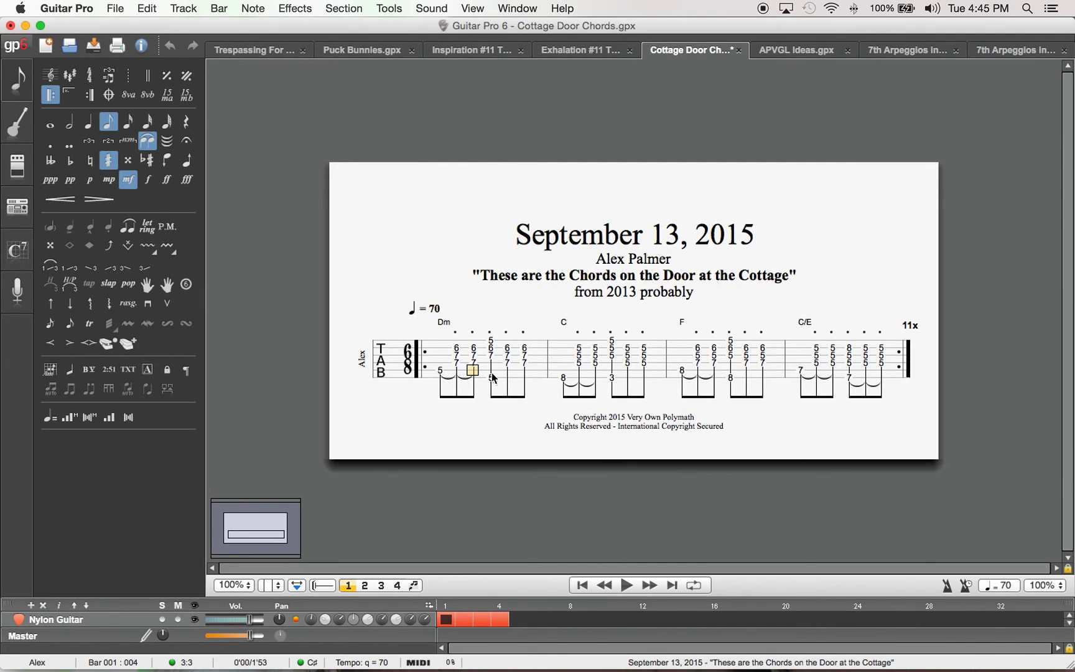
# - Set the first-page footer's copyright font to Times New Roman, Normal, size 8 in the score's stylesheet
pyautogui.click(112, 7)
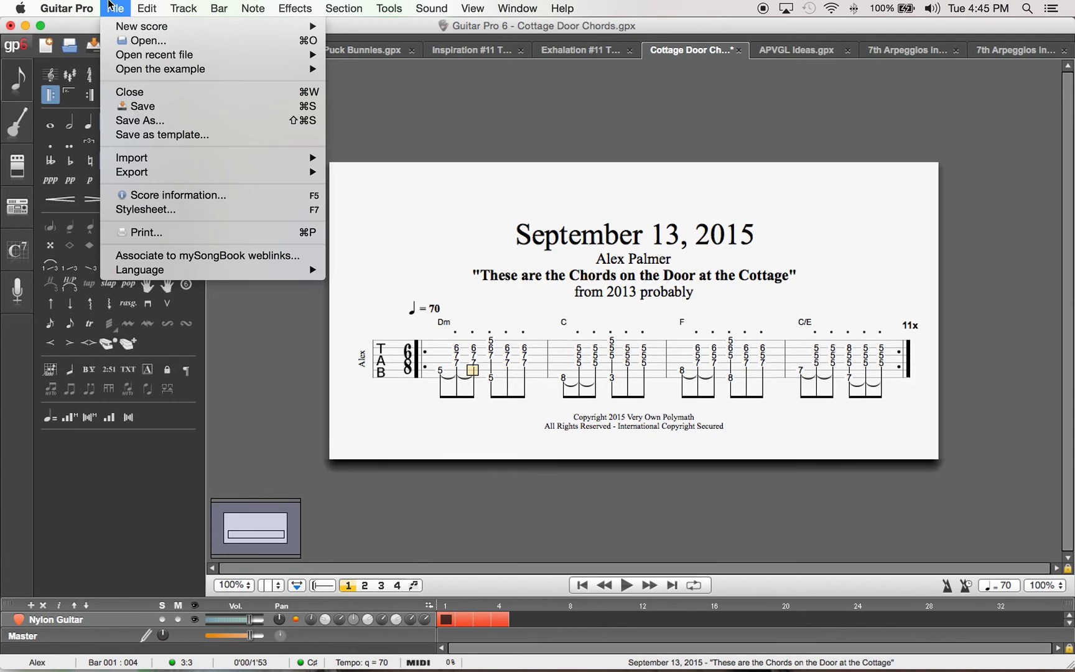
pyautogui.click(163, 210)
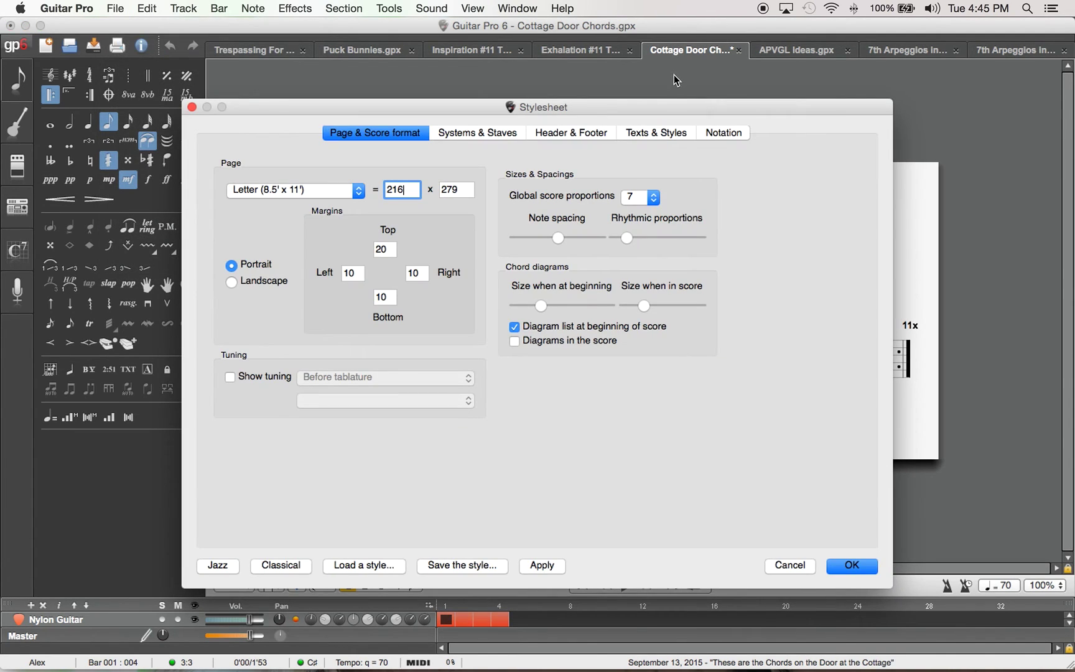
pyautogui.click(583, 136)
pyautogui.click(543, 157)
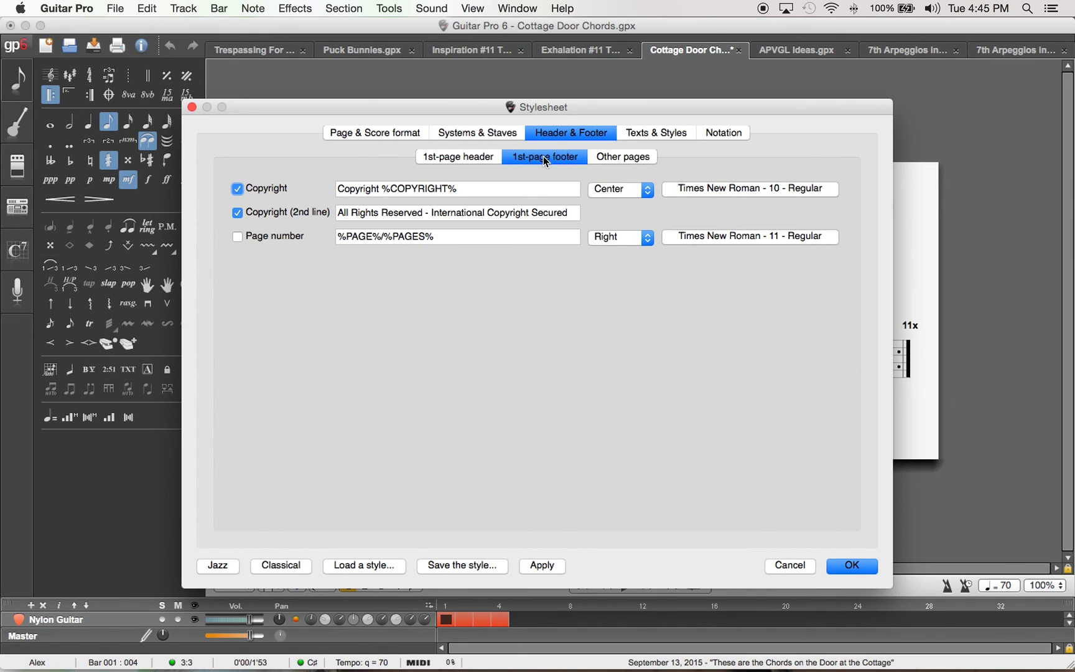
pyautogui.click(777, 190)
pyautogui.click(667, 285)
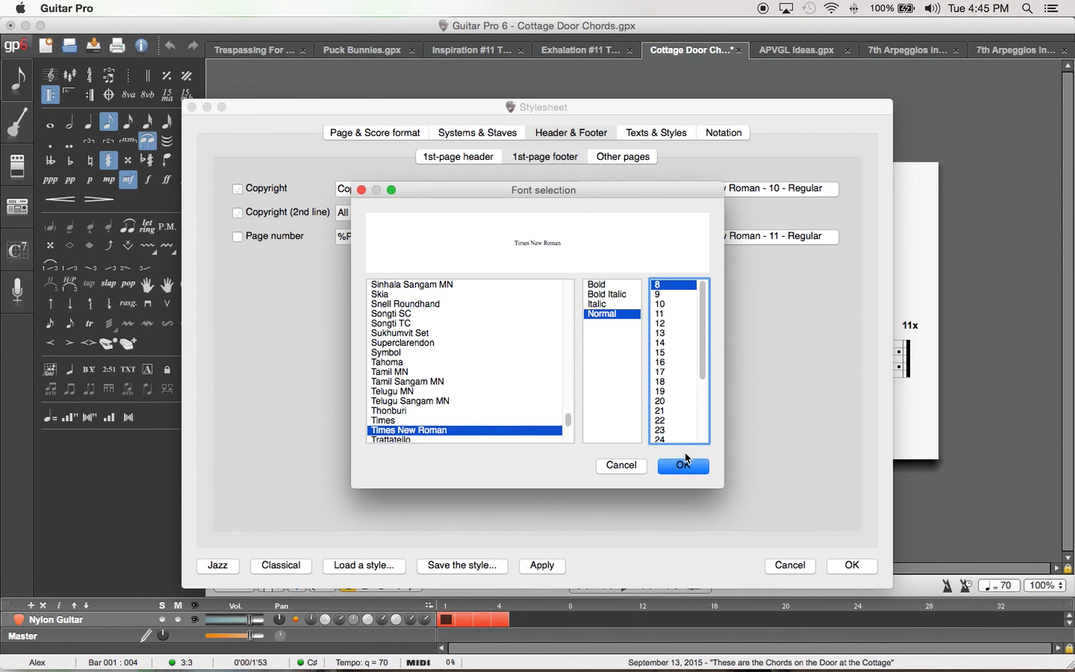
pyautogui.click(682, 468)
pyautogui.click(869, 566)
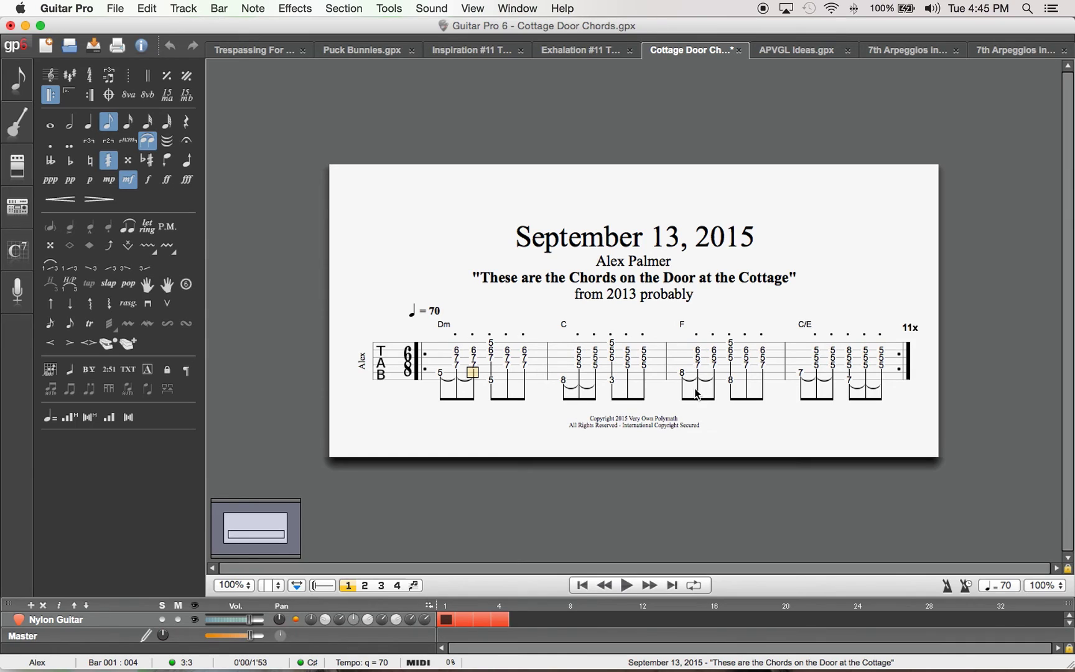
pyautogui.click(633, 395)
pyautogui.click(458, 367)
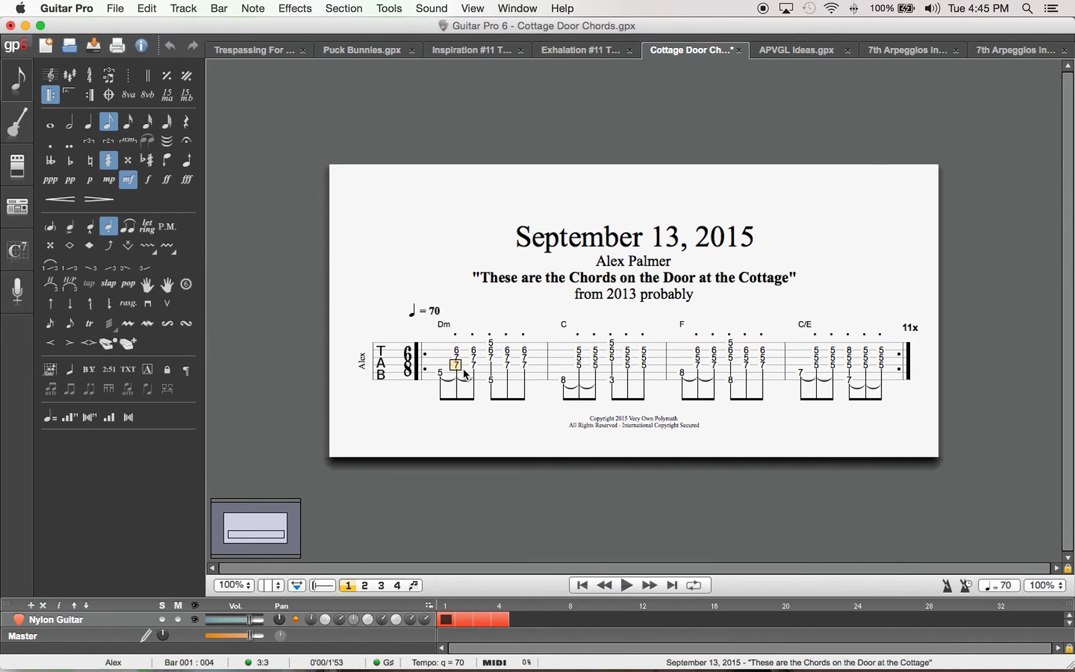
# - Show the open "Exhalation #11 TWITTER.gpx" score and play it with the metronome turned on
pyautogui.click(579, 53)
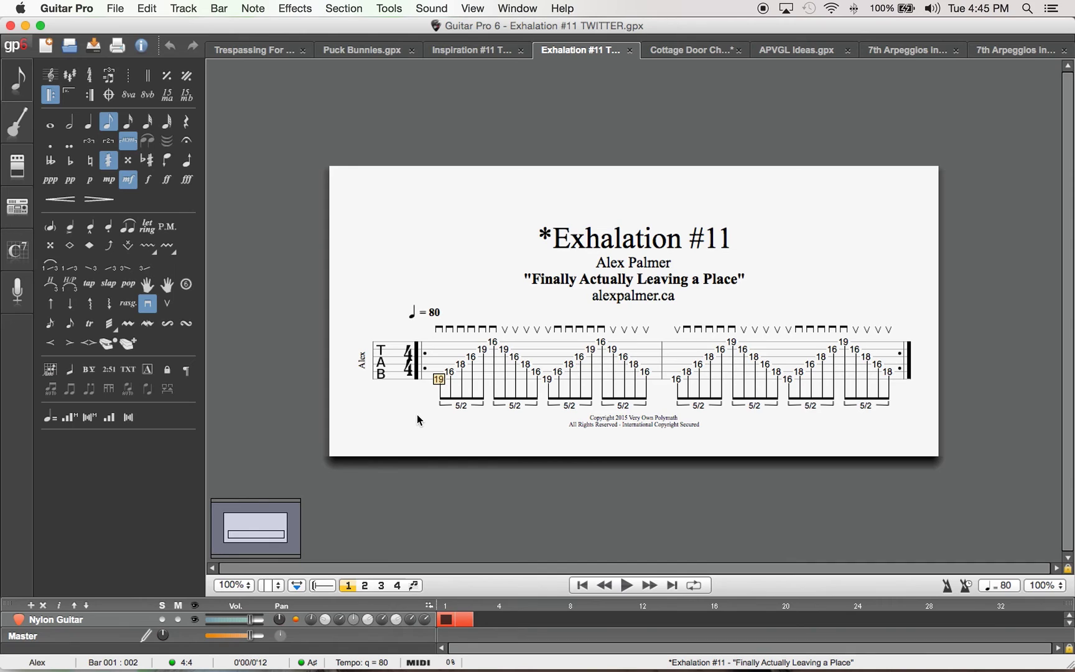
pyautogui.press('space')
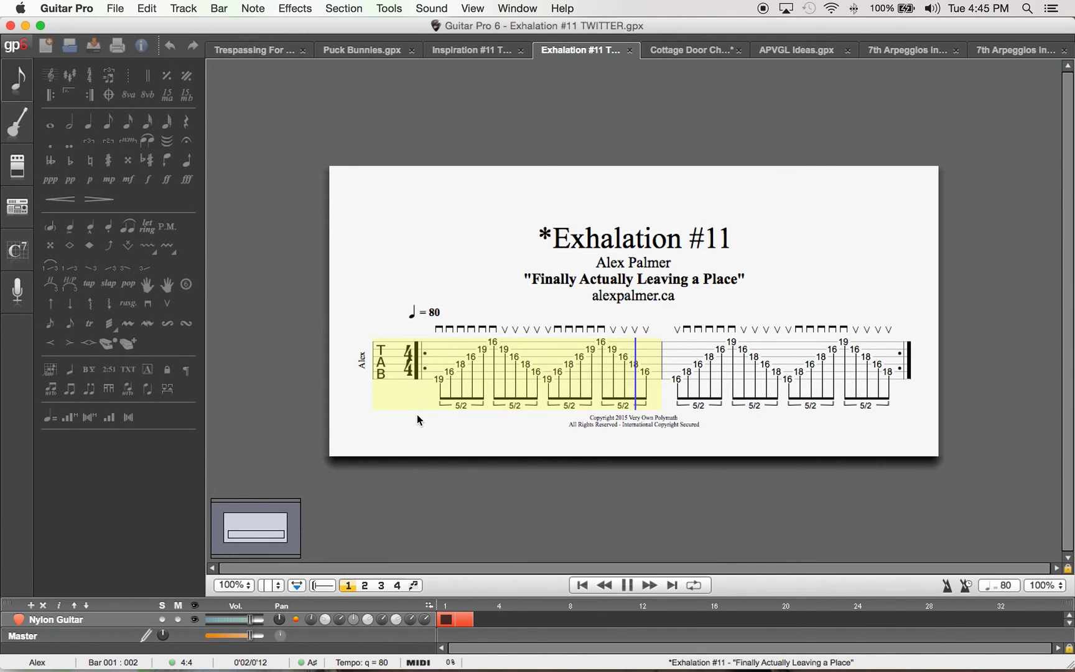
pyautogui.click(949, 588)
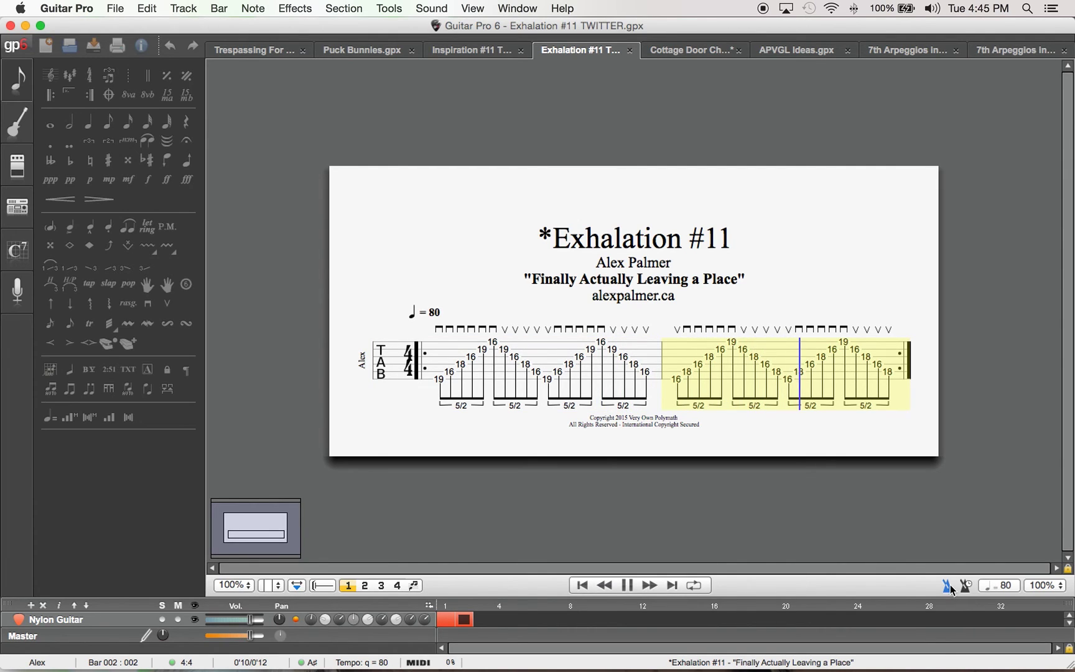
pyautogui.press('space')
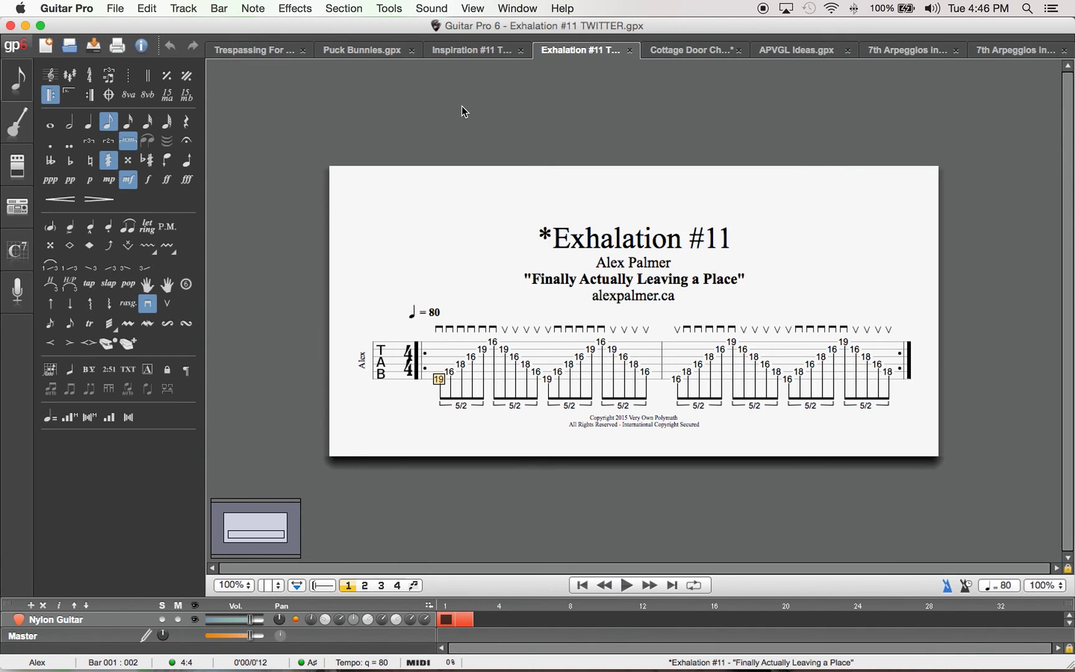
# - Show the open "Inspiration #11 TWITTER.gpx" score, play it from the first bar and minimize the window to reveal the desktop
pyautogui.click(490, 58)
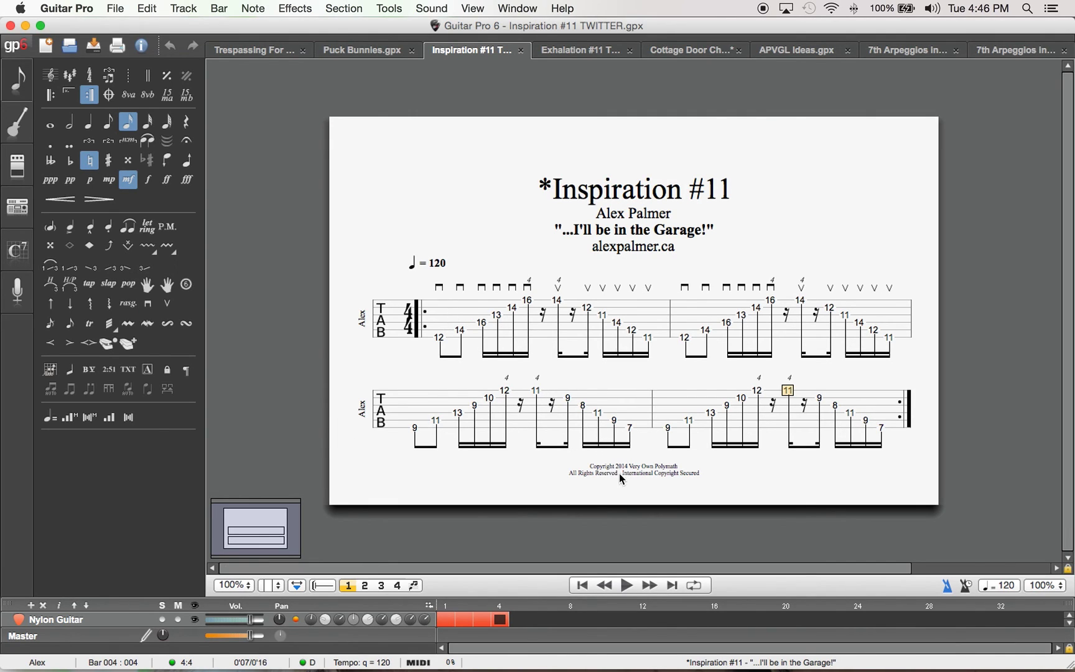
pyautogui.click(425, 330)
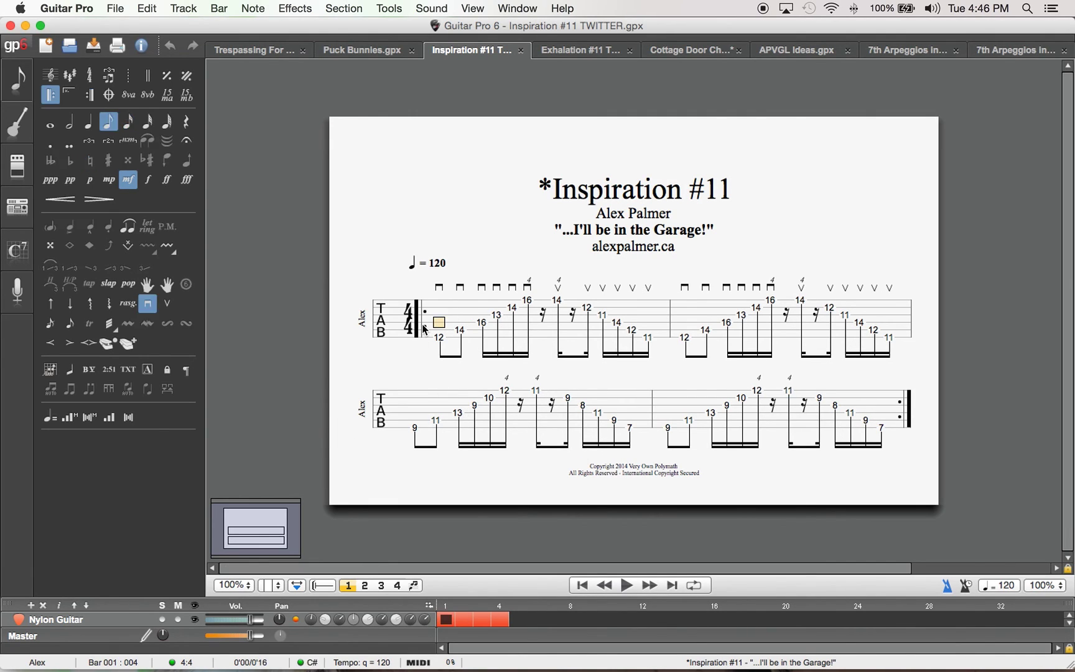
pyautogui.press('space')
pyautogui.click(26, 25)
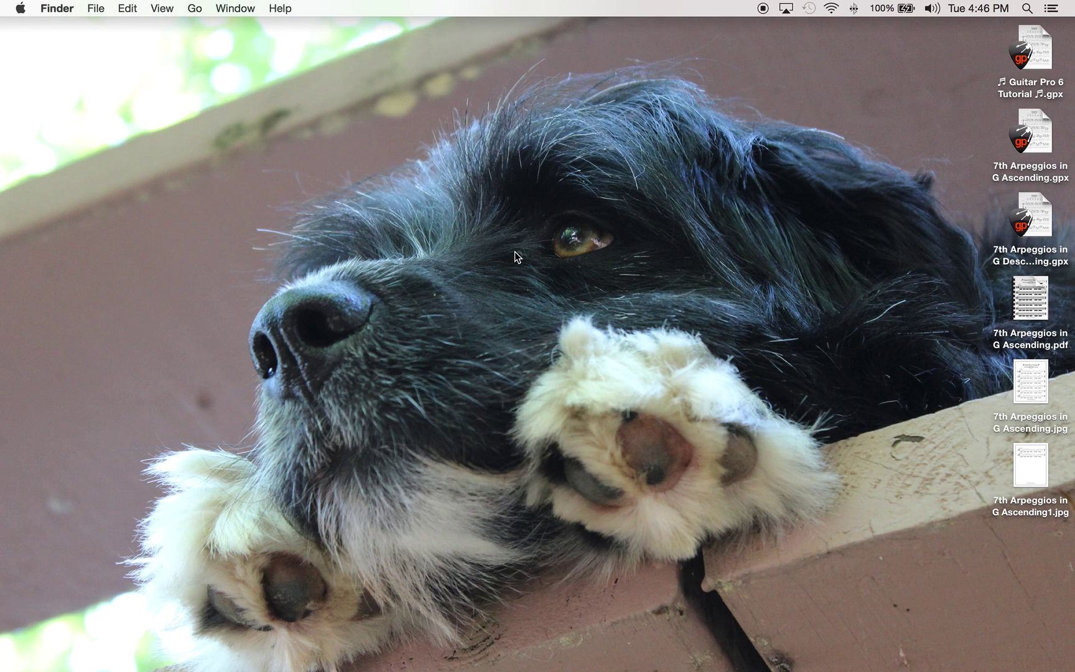